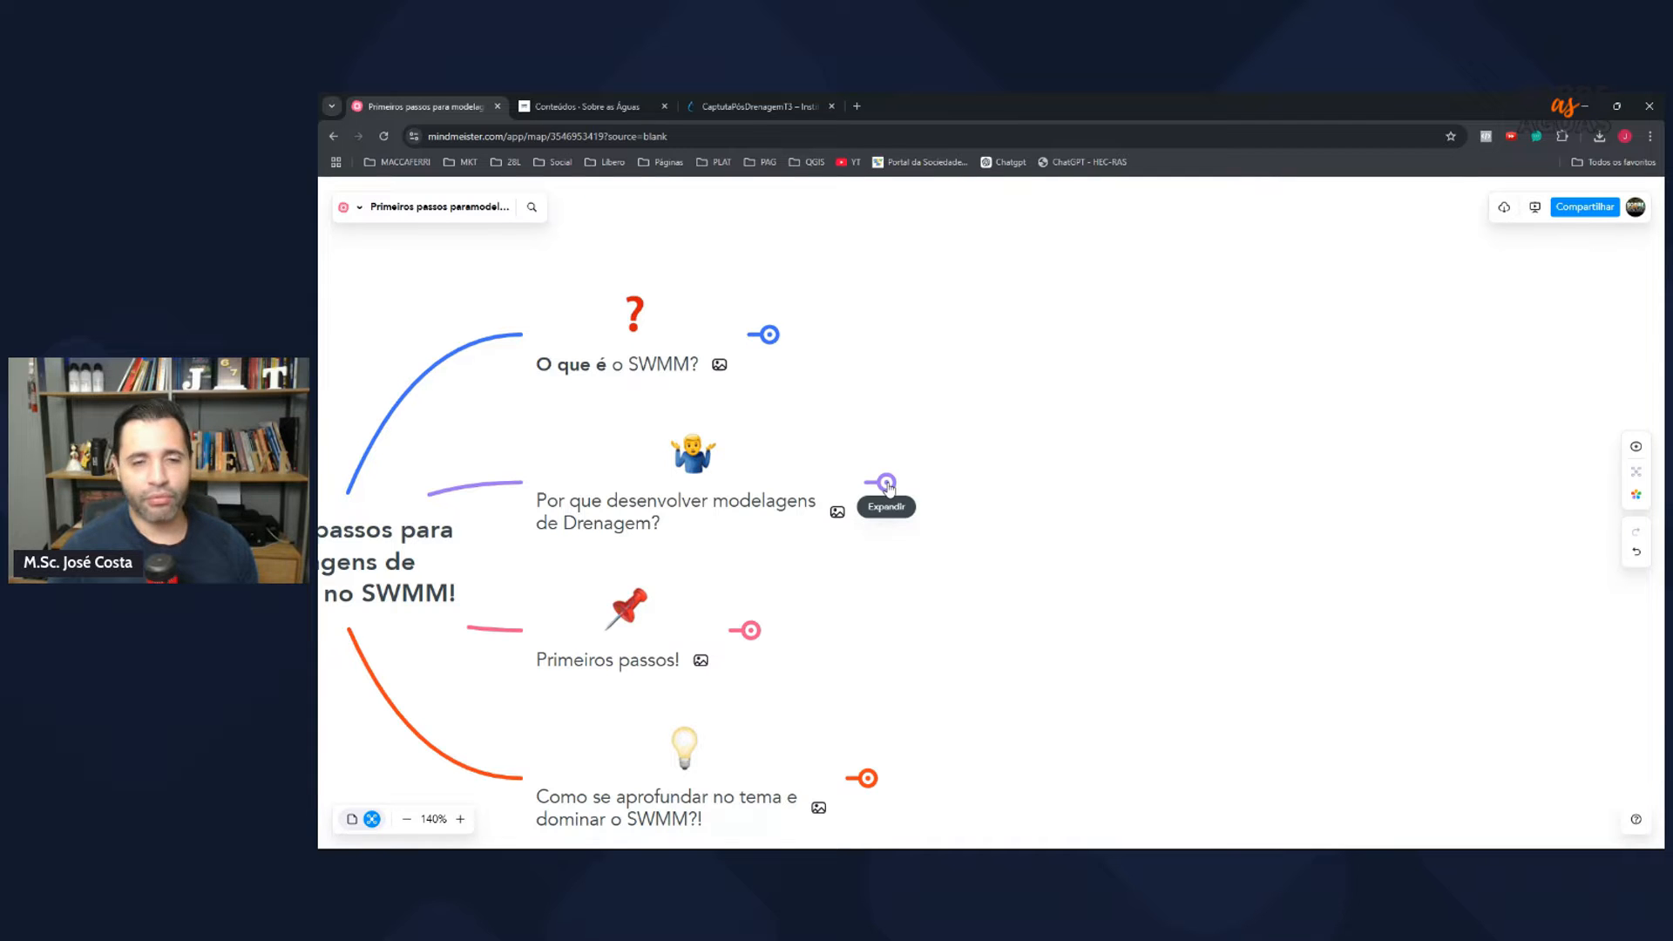
Step: Expand the "Por que desenvolver modelagens de Drenagem?" branch and bring its first topic, on gradually varied flow, into close view
{"action": "left_click", "coordinate": [887, 484]}
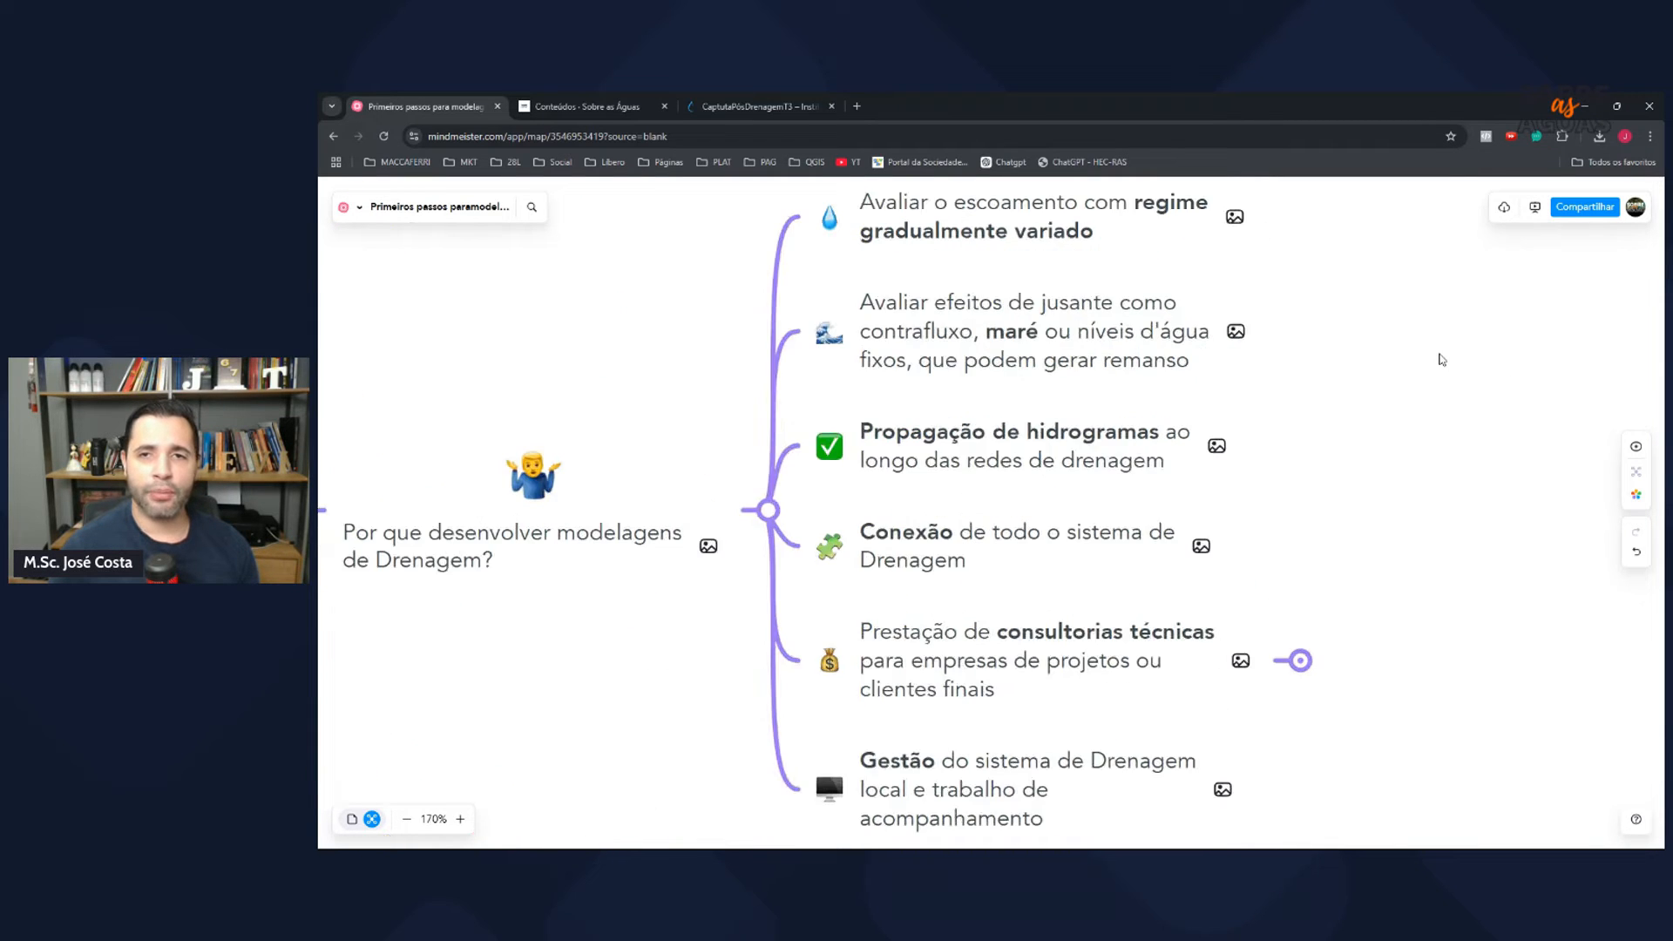
{"action": "scroll", "coordinate": [1418, 362], "scroll_direction": "up", "scroll_amount": 3}
{"action": "scroll", "coordinate": [1348, 410], "scroll_direction": "up", "scroll_amount": 6}
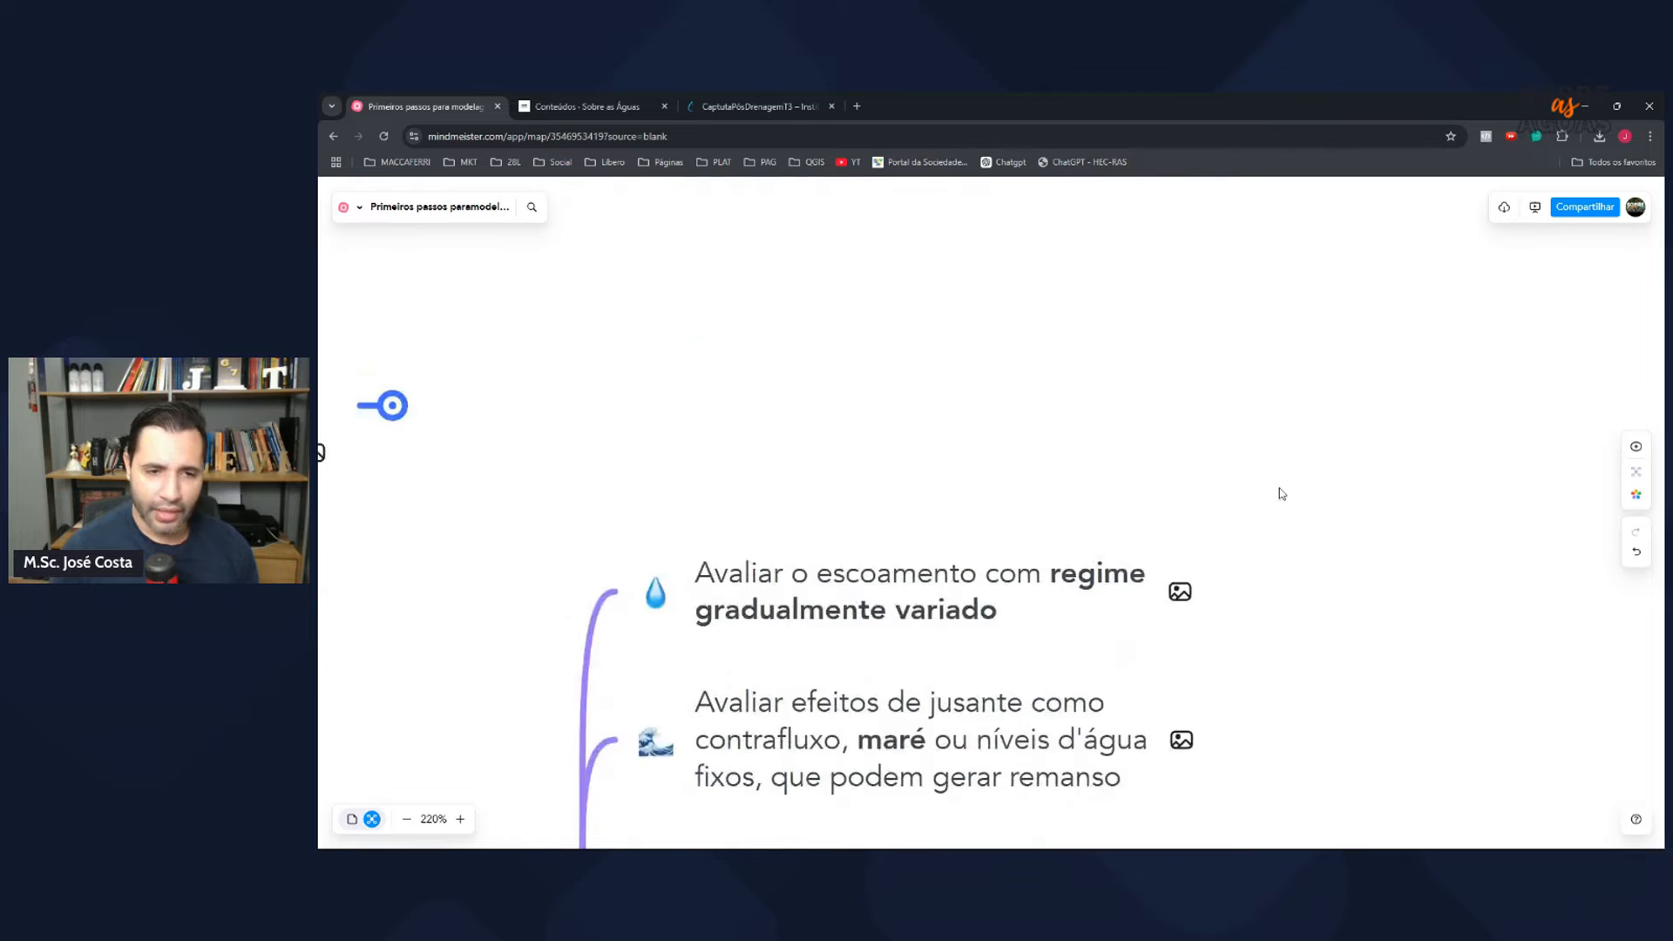
{"action": "left_click_drag", "start_coordinate": [1219, 476], "coordinate": [1238, 519]}
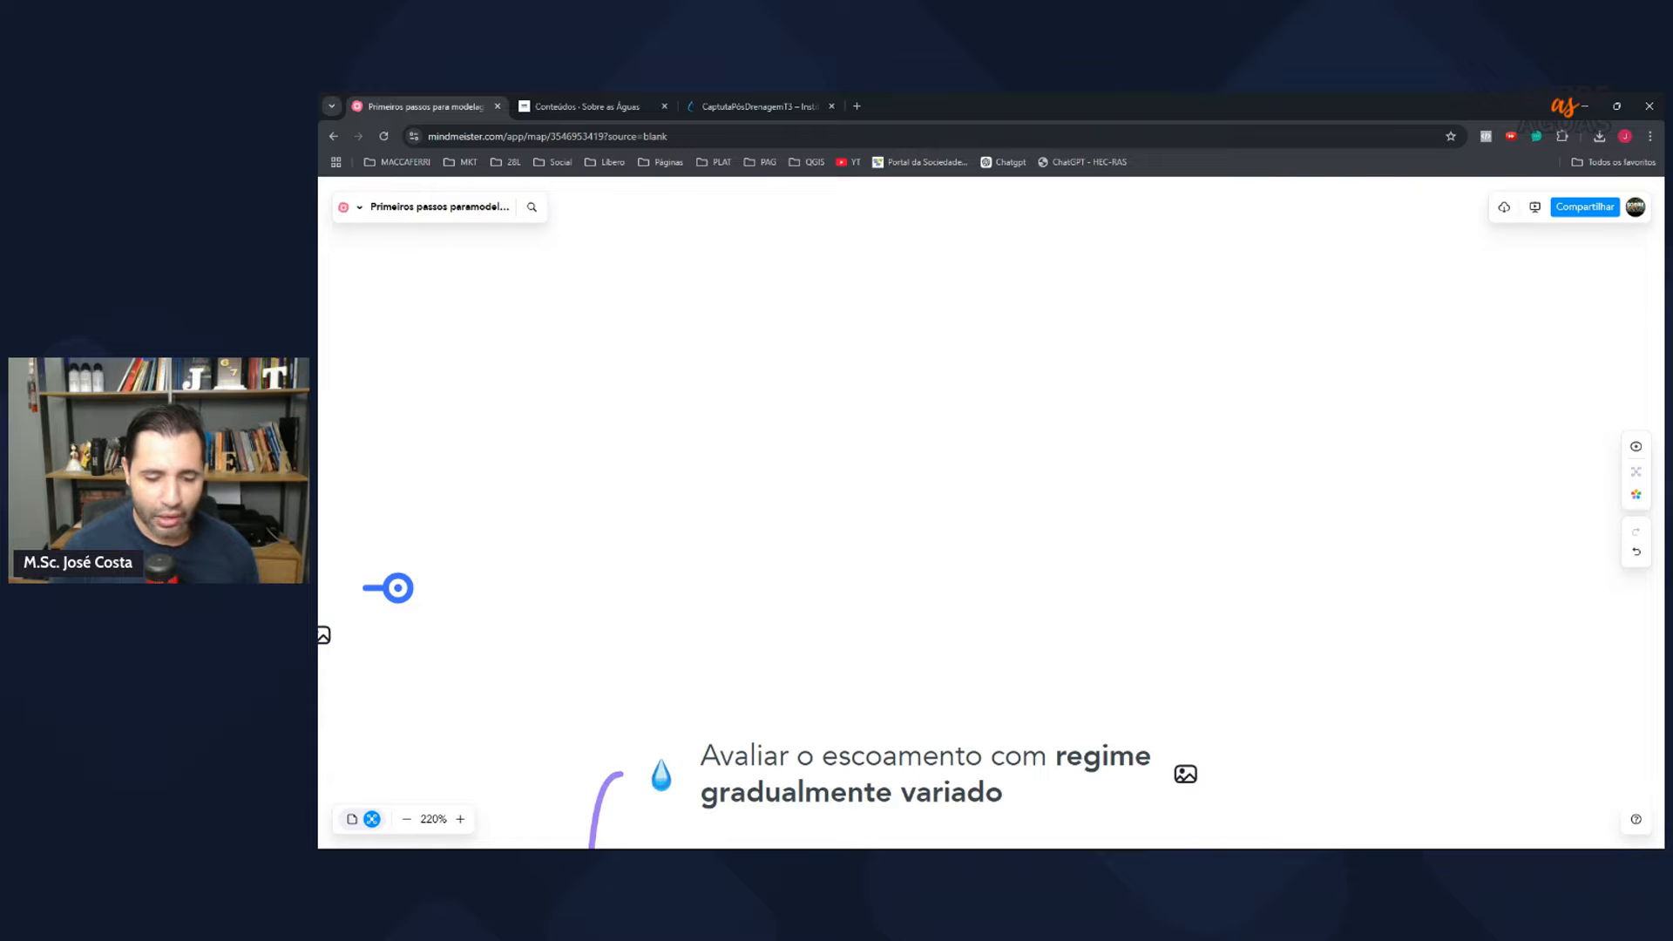
Step: Switch to Snipping Tool, capture a blank white area of the mind map as a canvas, and maximize the window
{"action": "key", "text": "alt+Tab"}
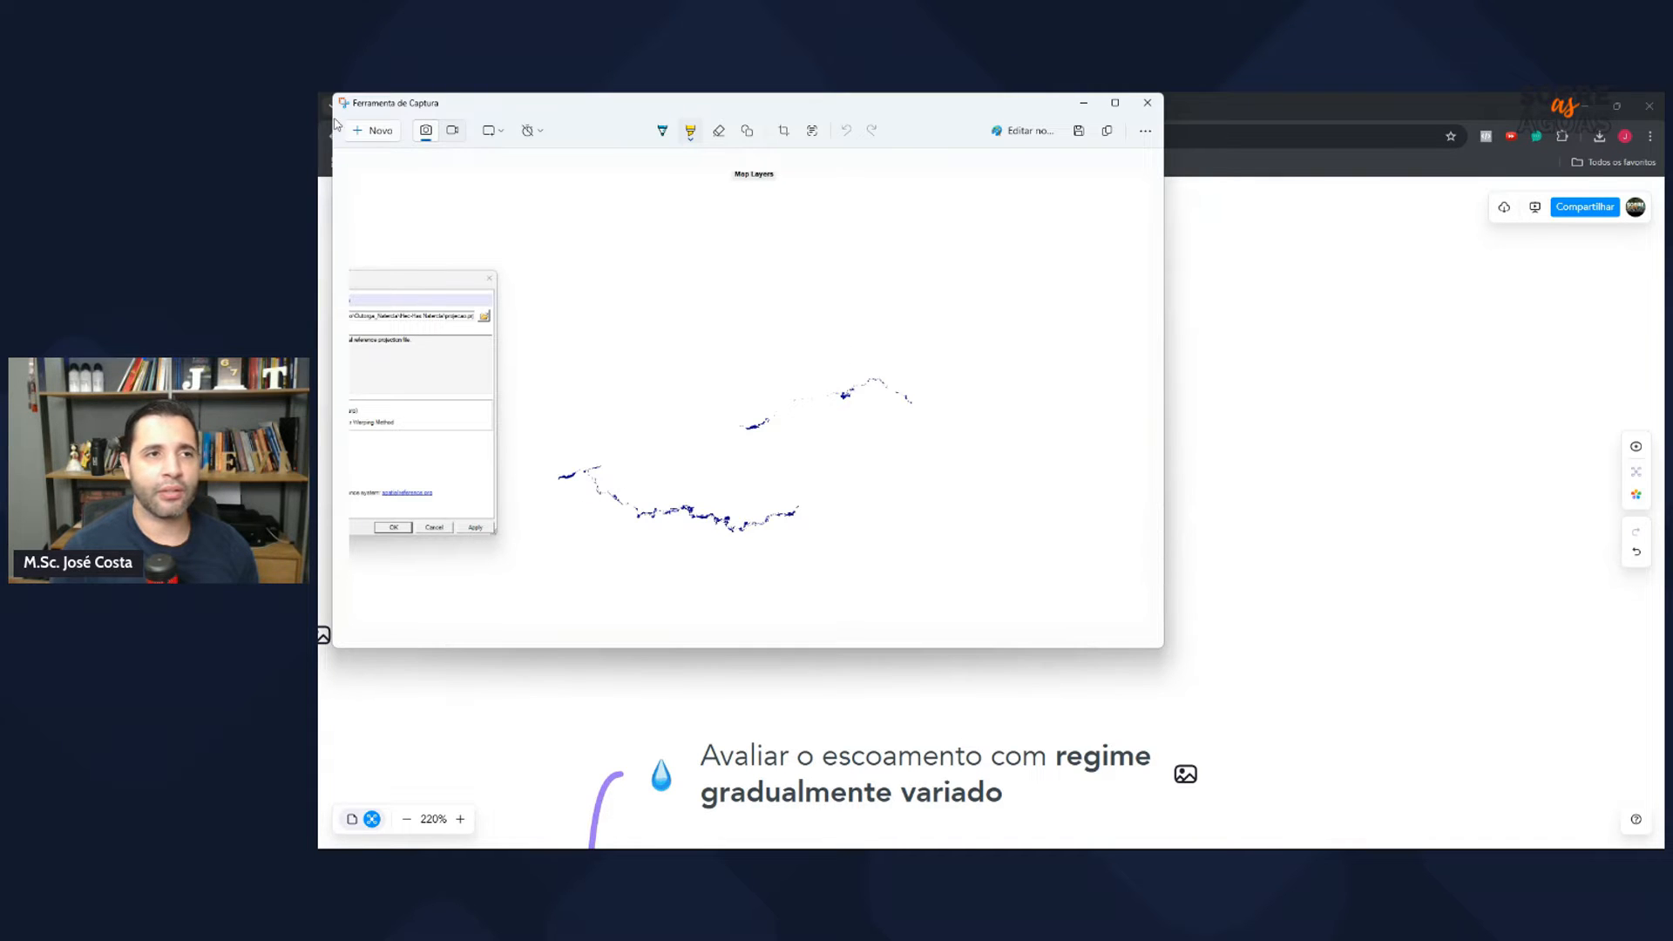
{"action": "left_click", "coordinate": [365, 135]}
{"action": "left_click_drag", "start_coordinate": [609, 225], "coordinate": [1400, 714]}
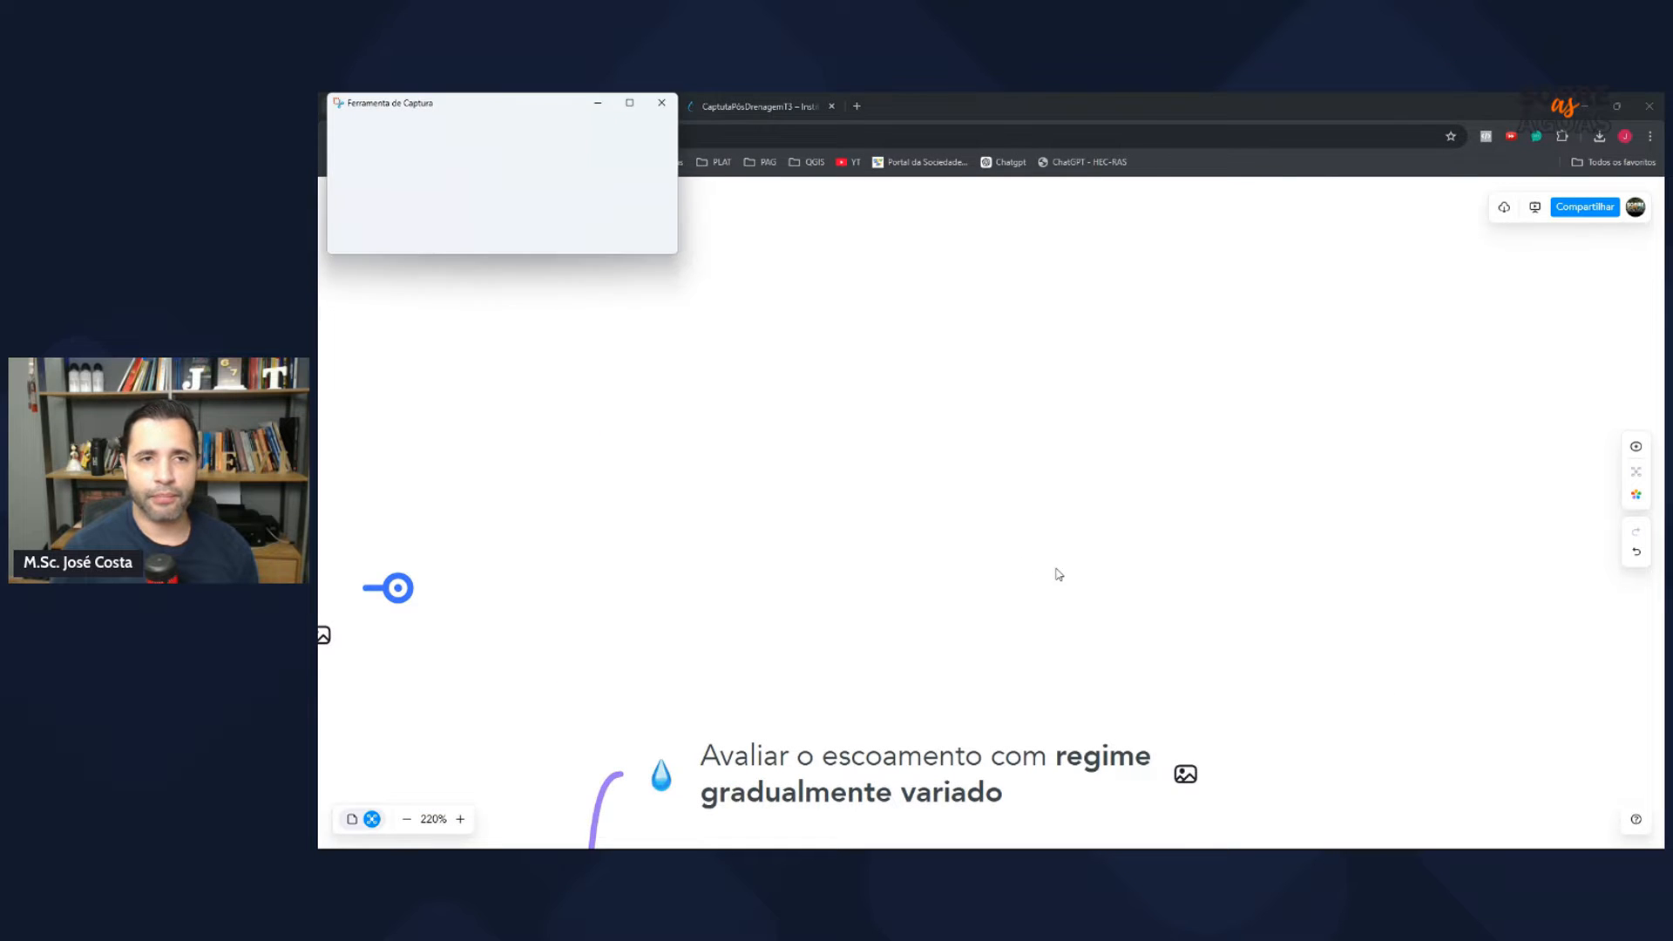
{"action": "left_click", "coordinate": [1109, 106]}
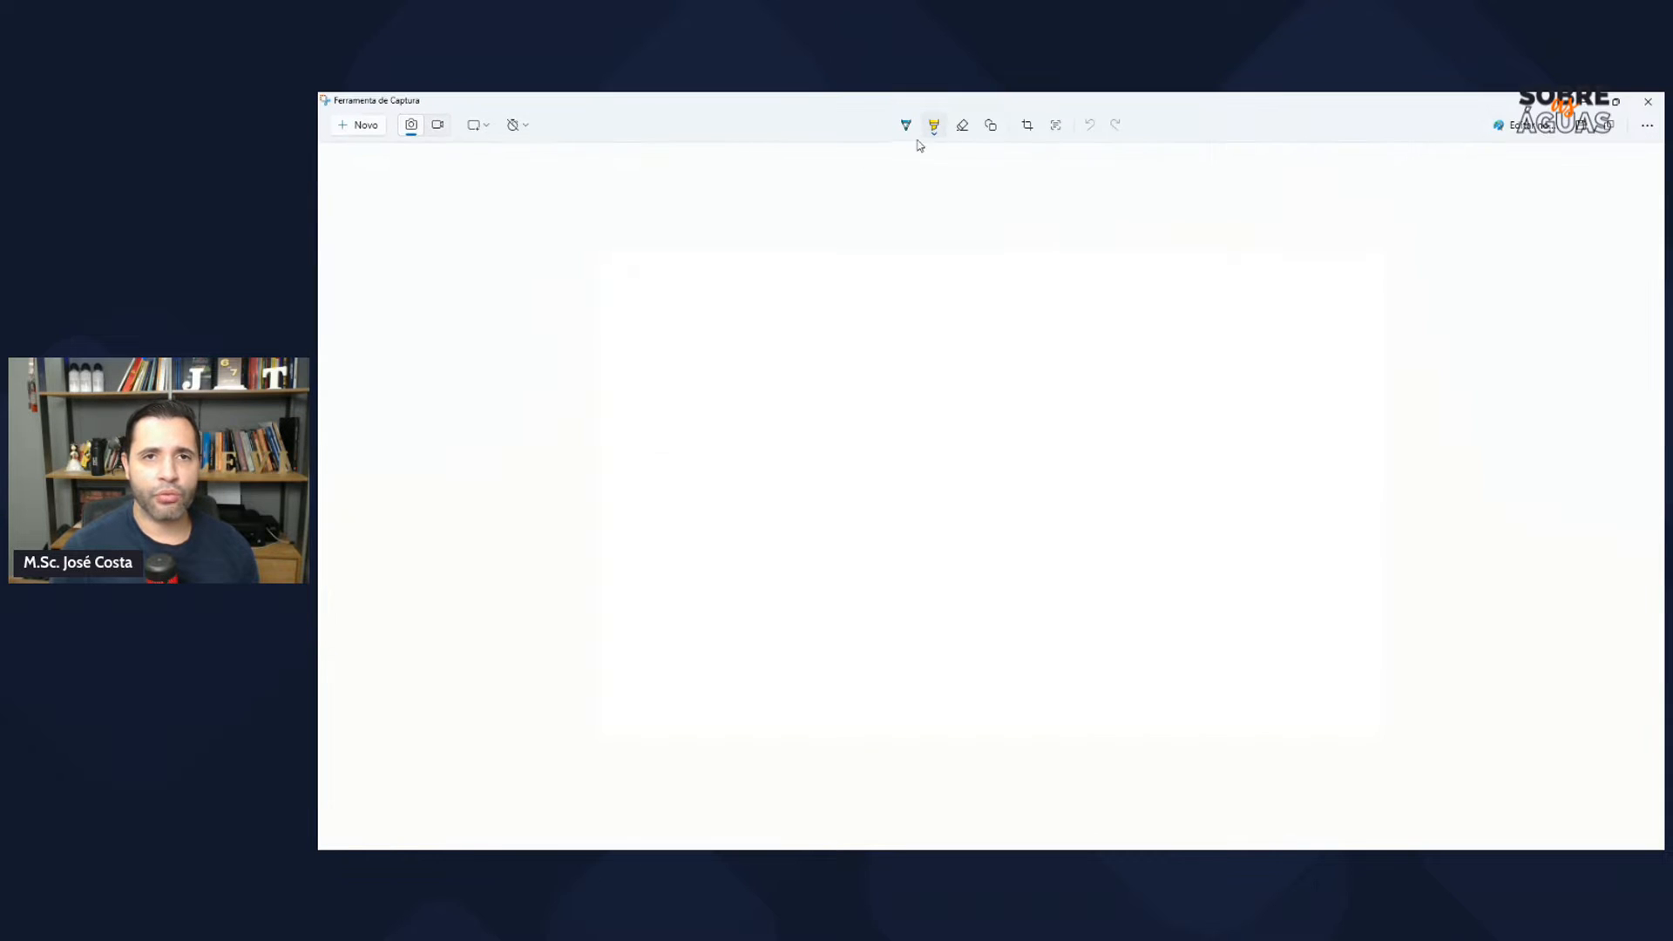
Step: With a black pen, draw two parallel lines sloping down to the right as the walls of a pipe
{"action": "left_click", "coordinate": [911, 136]}
{"action": "left_click", "coordinate": [909, 135]}
{"action": "left_click", "coordinate": [910, 136]}
{"action": "left_click", "coordinate": [909, 136]}
{"action": "left_click", "coordinate": [820, 187]}
{"action": "left_click_drag", "start_coordinate": [659, 404], "coordinate": [896, 477]}
{"action": "left_click_drag", "start_coordinate": [677, 342], "coordinate": [914, 410]}
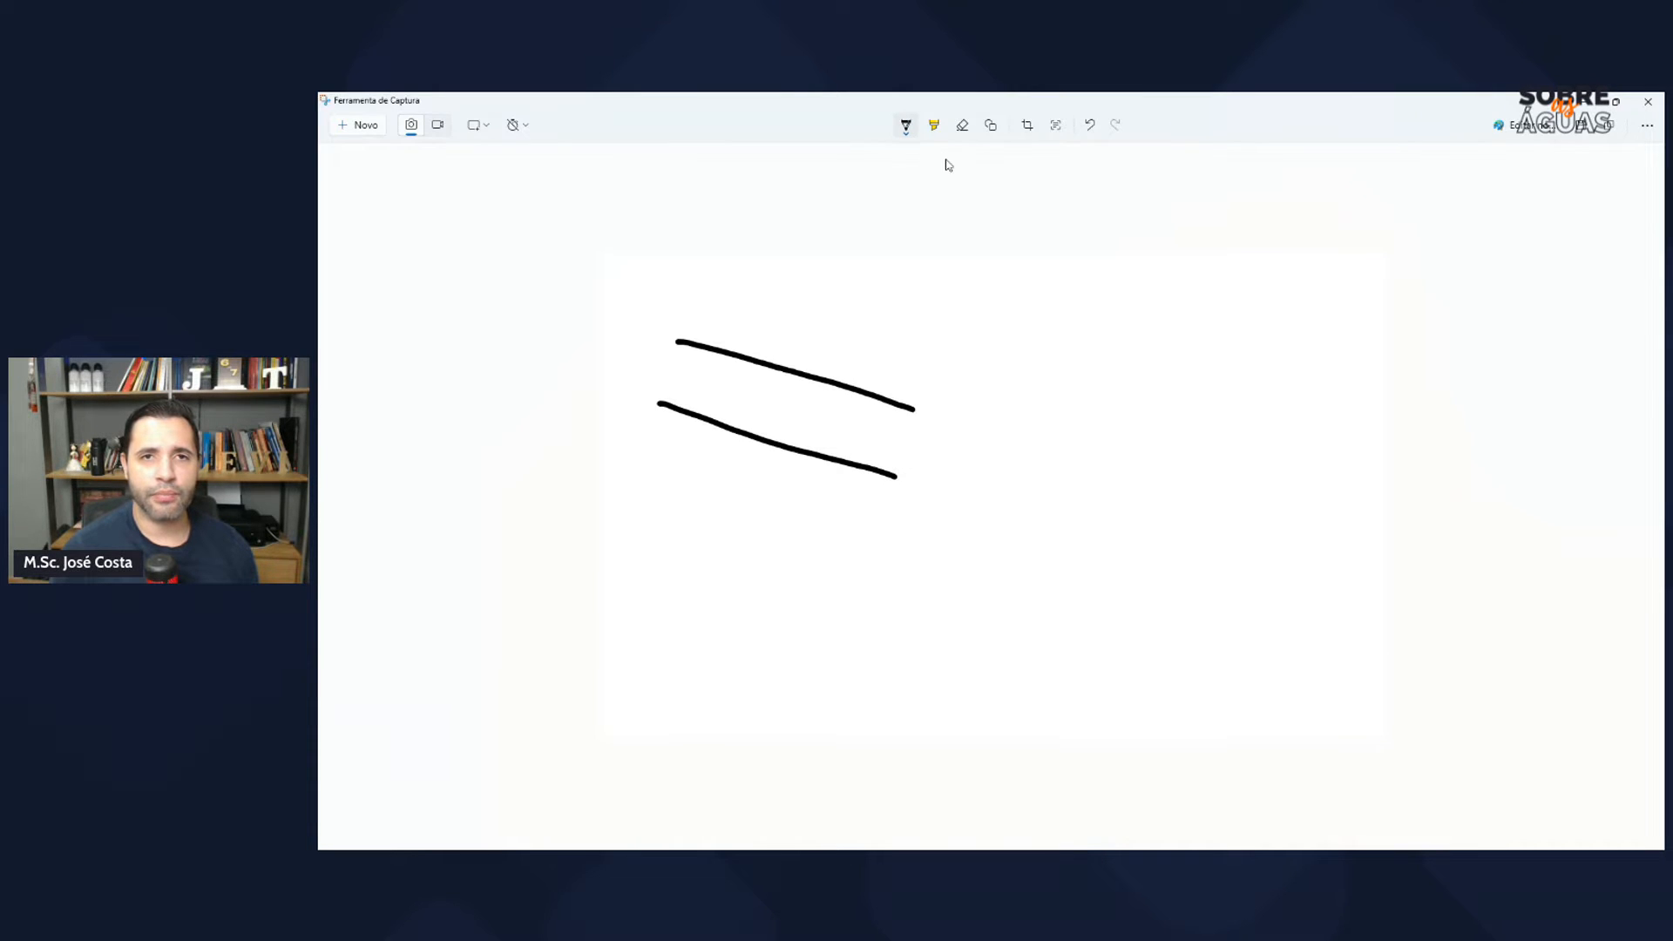
Step: Draw a light-blue water line between the two black pipe walls, parallel to them
{"action": "left_click", "coordinate": [905, 124]}
{"action": "left_click", "coordinate": [924, 264]}
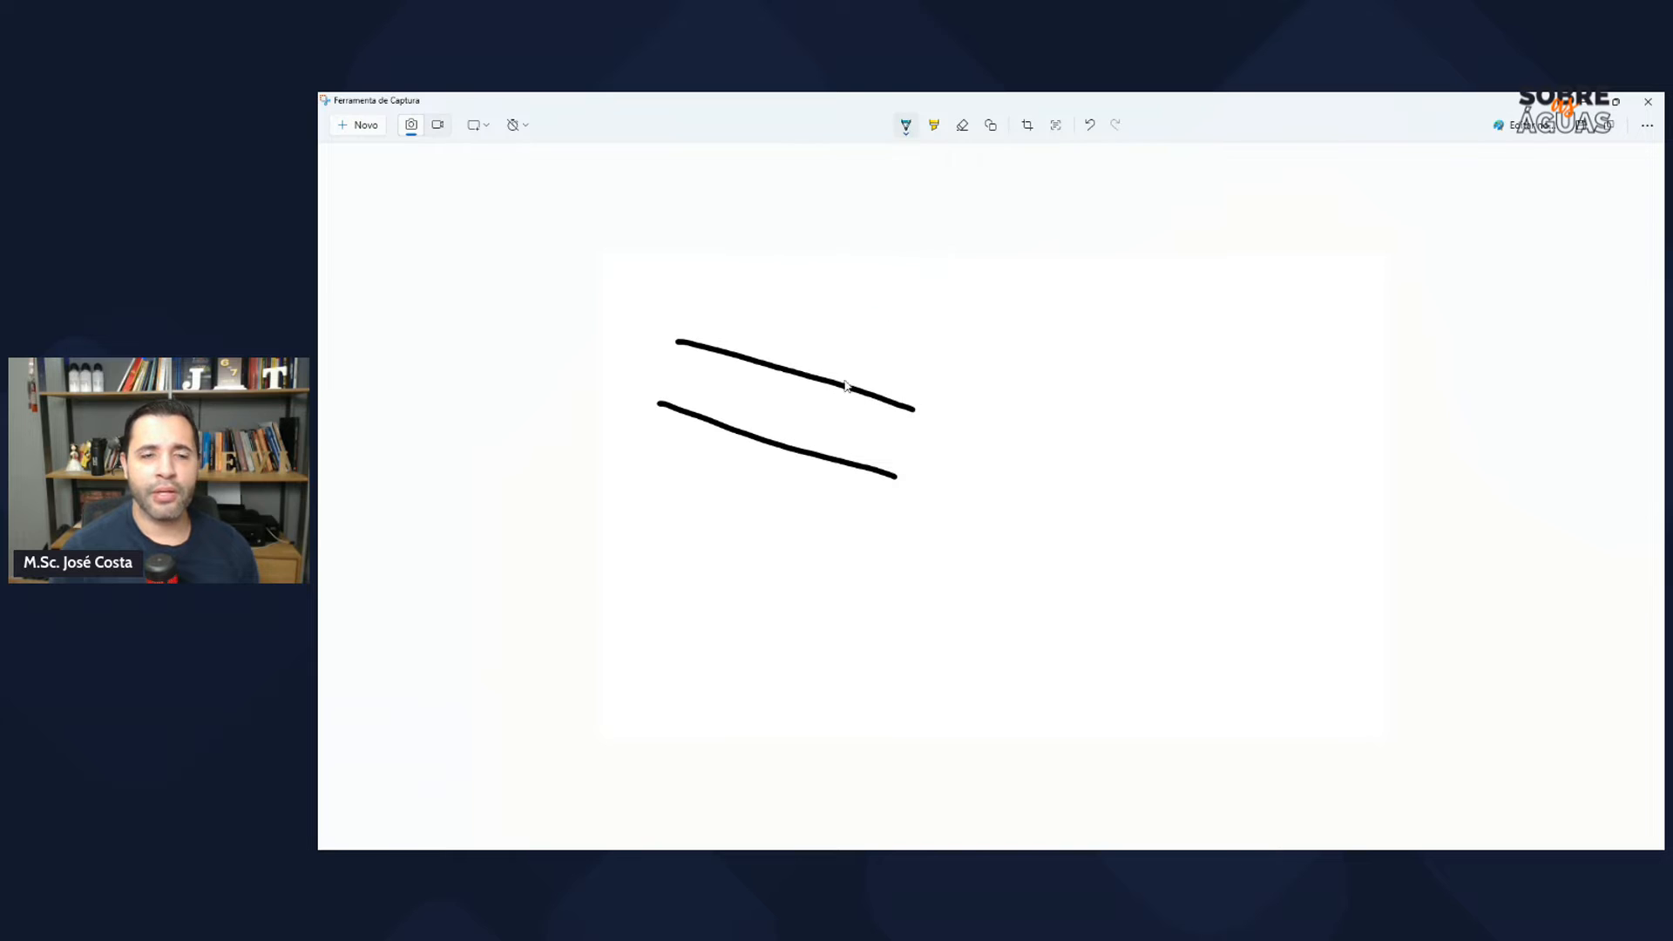
{"action": "left_click_drag", "start_coordinate": [669, 364], "coordinate": [912, 444]}
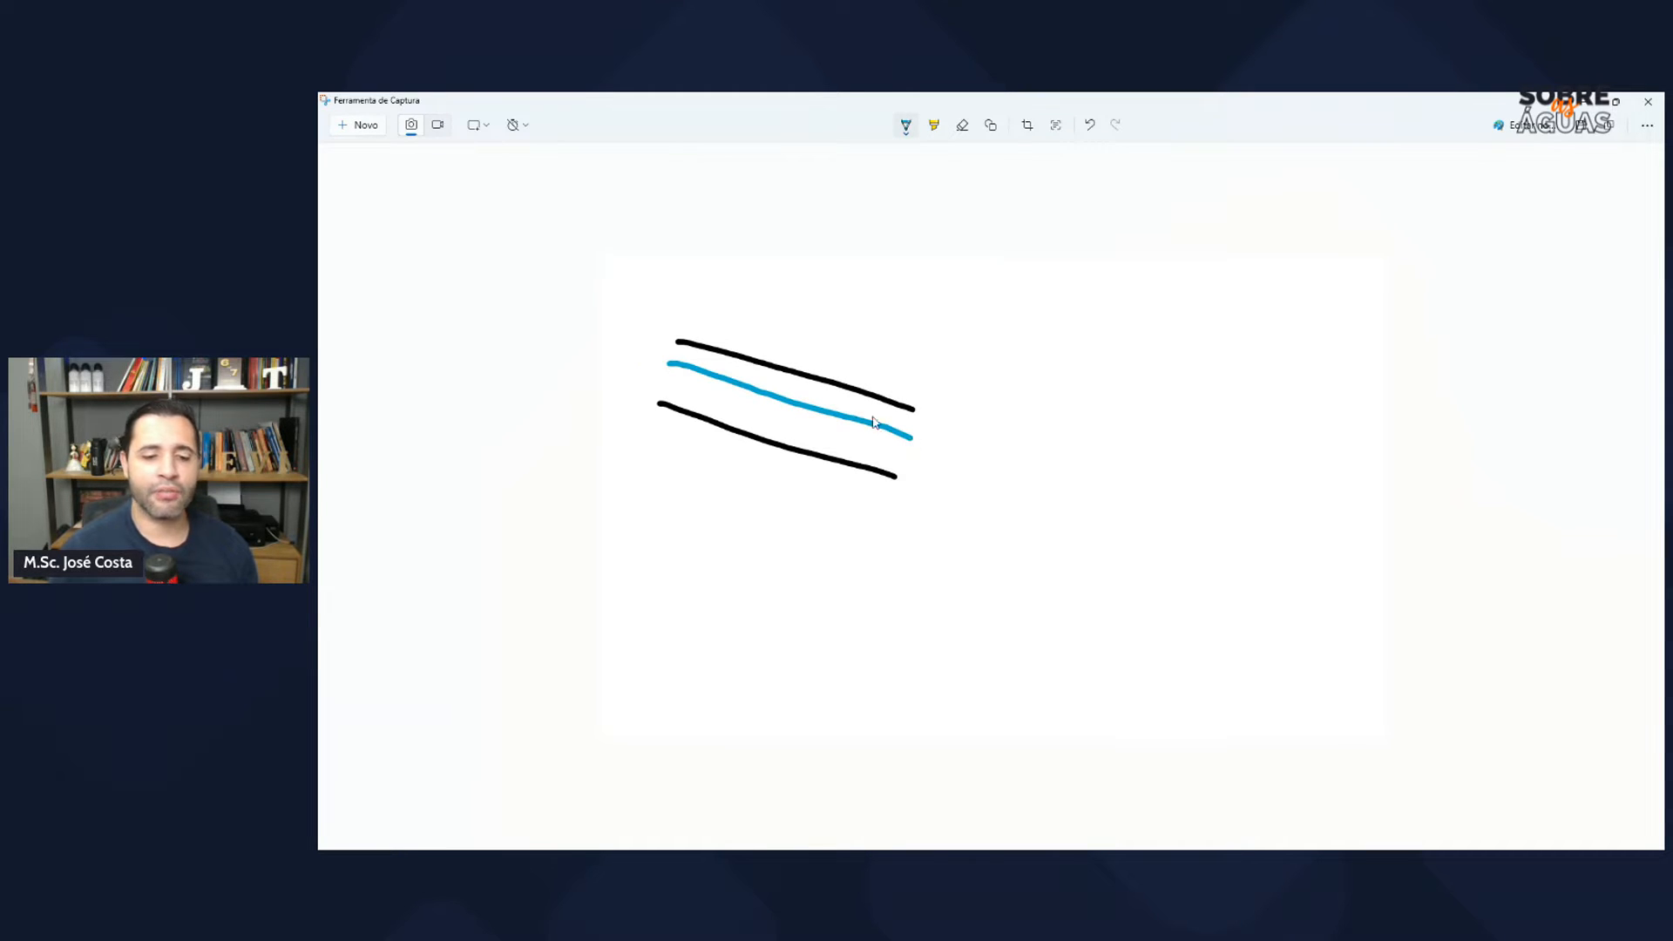
Step: Draw an orange dashed line above the pipe, parallel to its upper wall
{"action": "left_click", "coordinate": [907, 131]}
{"action": "left_click", "coordinate": [888, 227]}
{"action": "left_click_drag", "start_coordinate": [684, 282], "coordinate": [912, 352]}
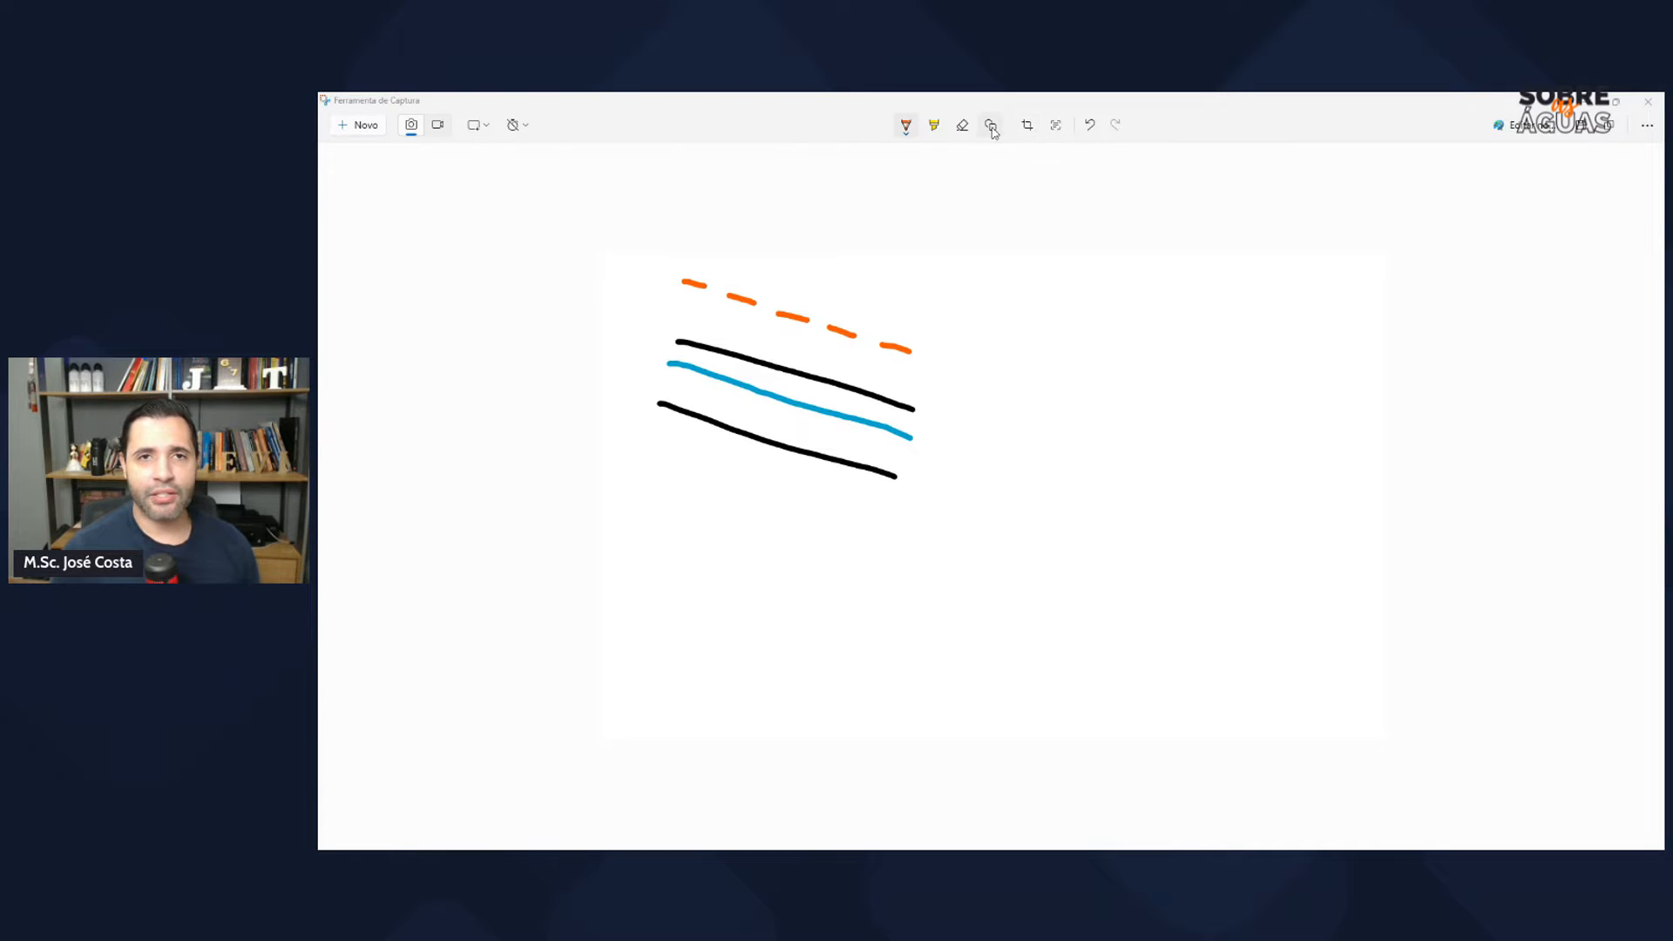
Step: Replace the blue water line with a light-blue curve that follows the pipe and levels off horizontally at its outlet
{"action": "left_click", "coordinate": [962, 125]}
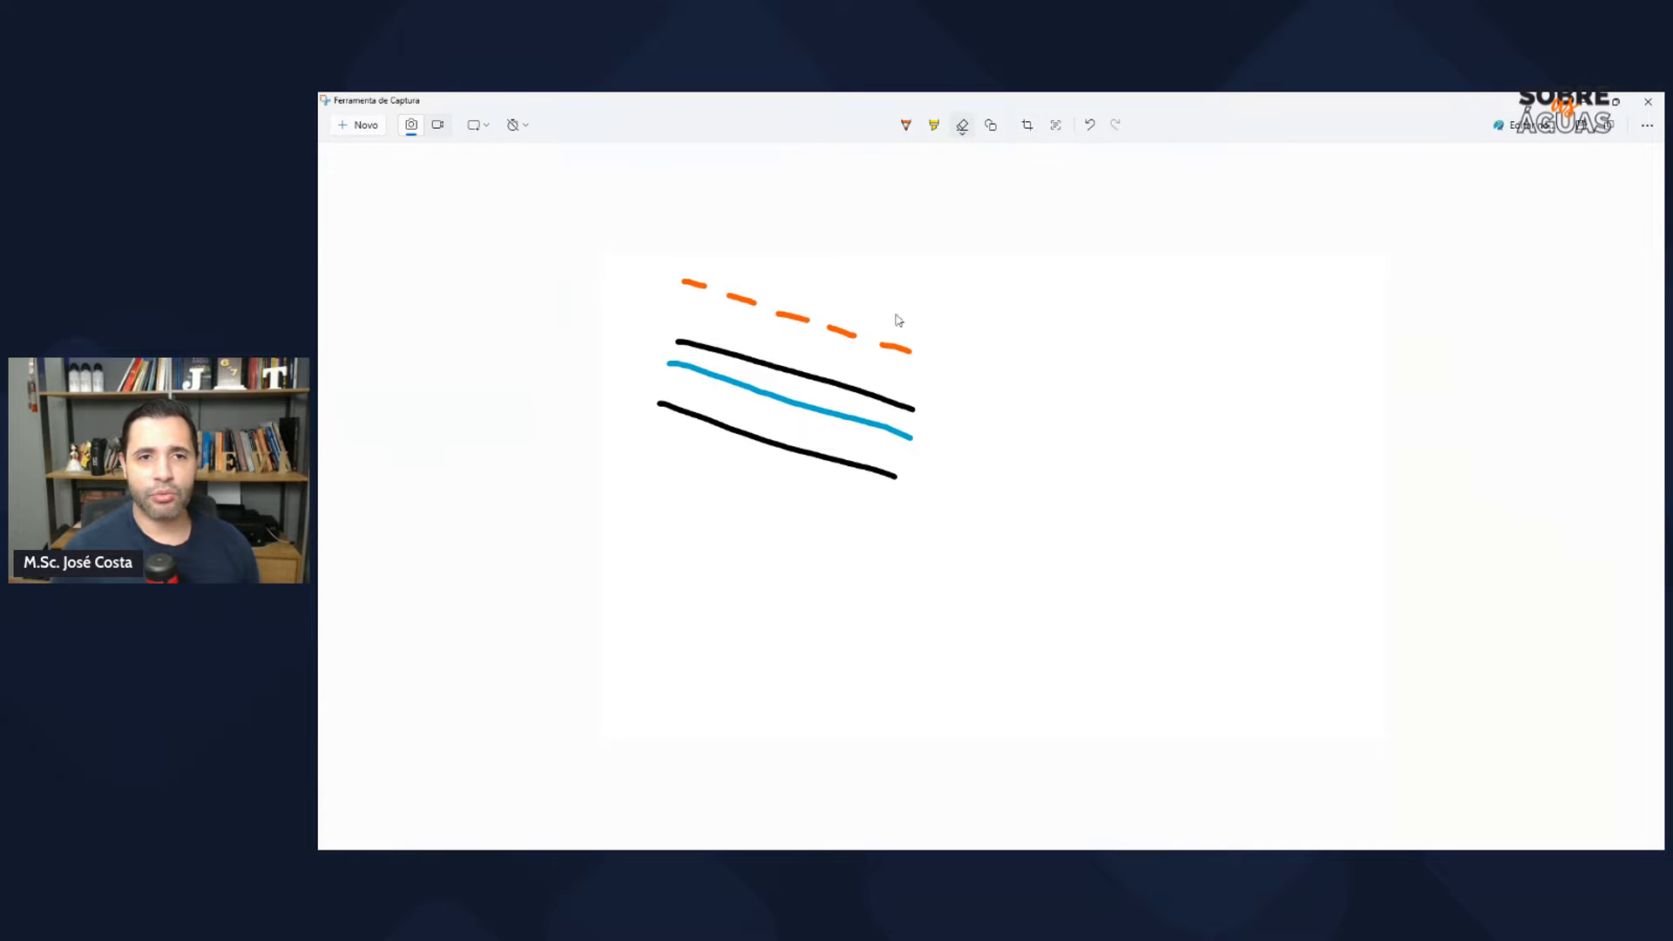
{"action": "left_click", "coordinate": [794, 410]}
{"action": "left_click", "coordinate": [907, 128]}
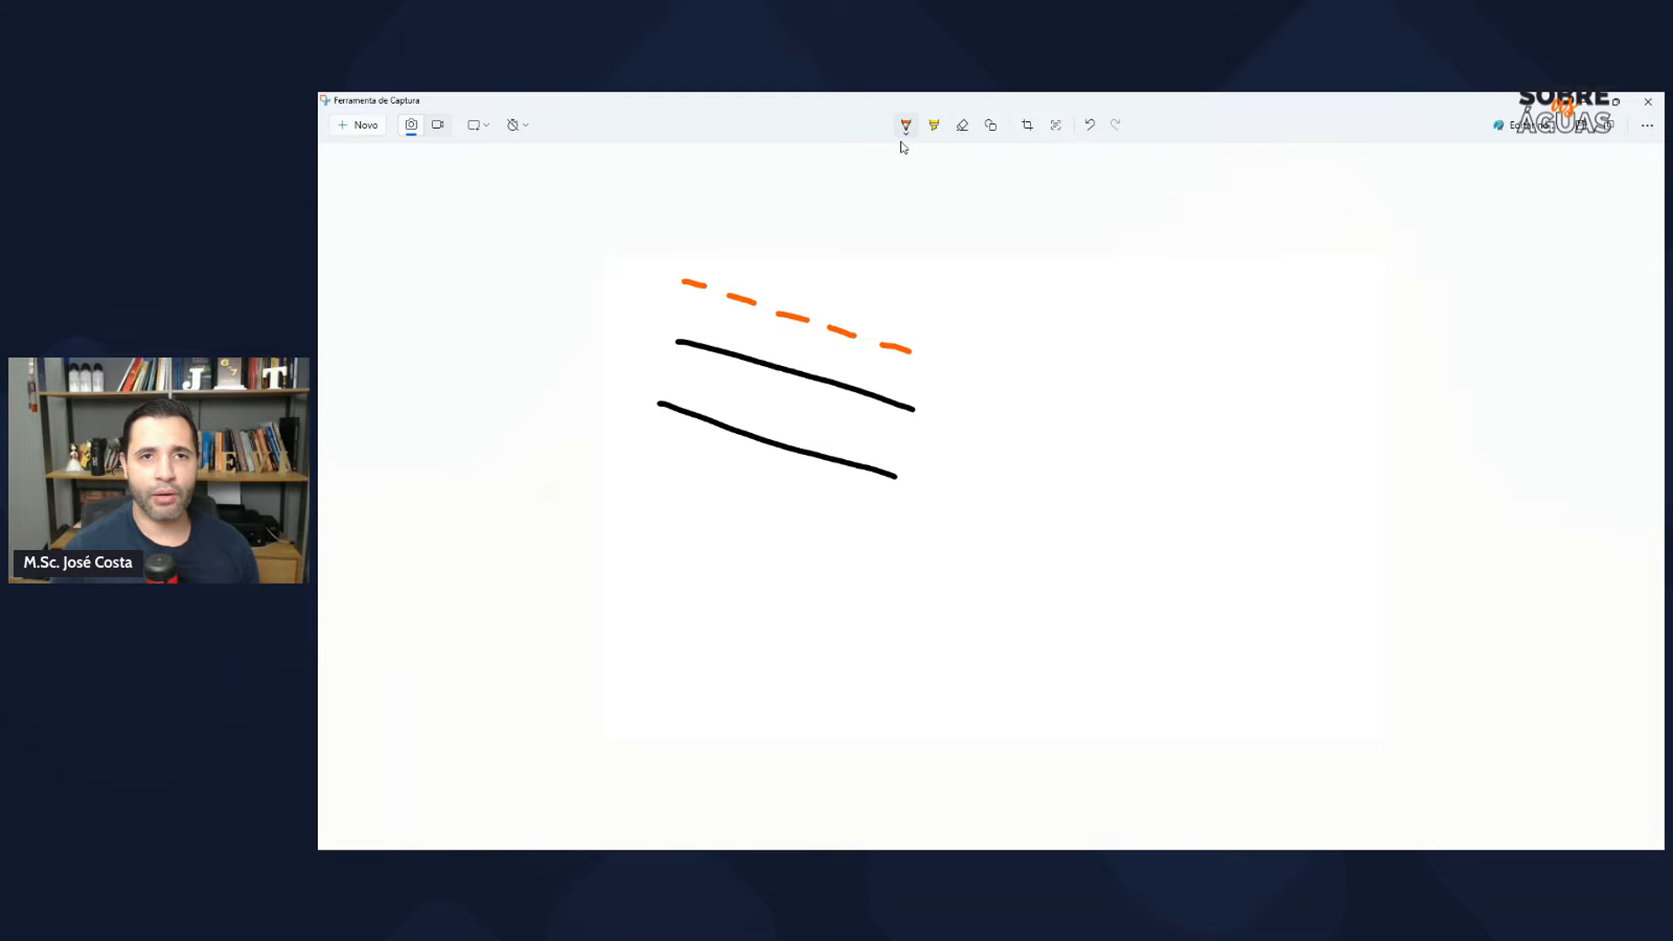
{"action": "left_click", "coordinate": [906, 127]}
{"action": "left_click", "coordinate": [923, 264]}
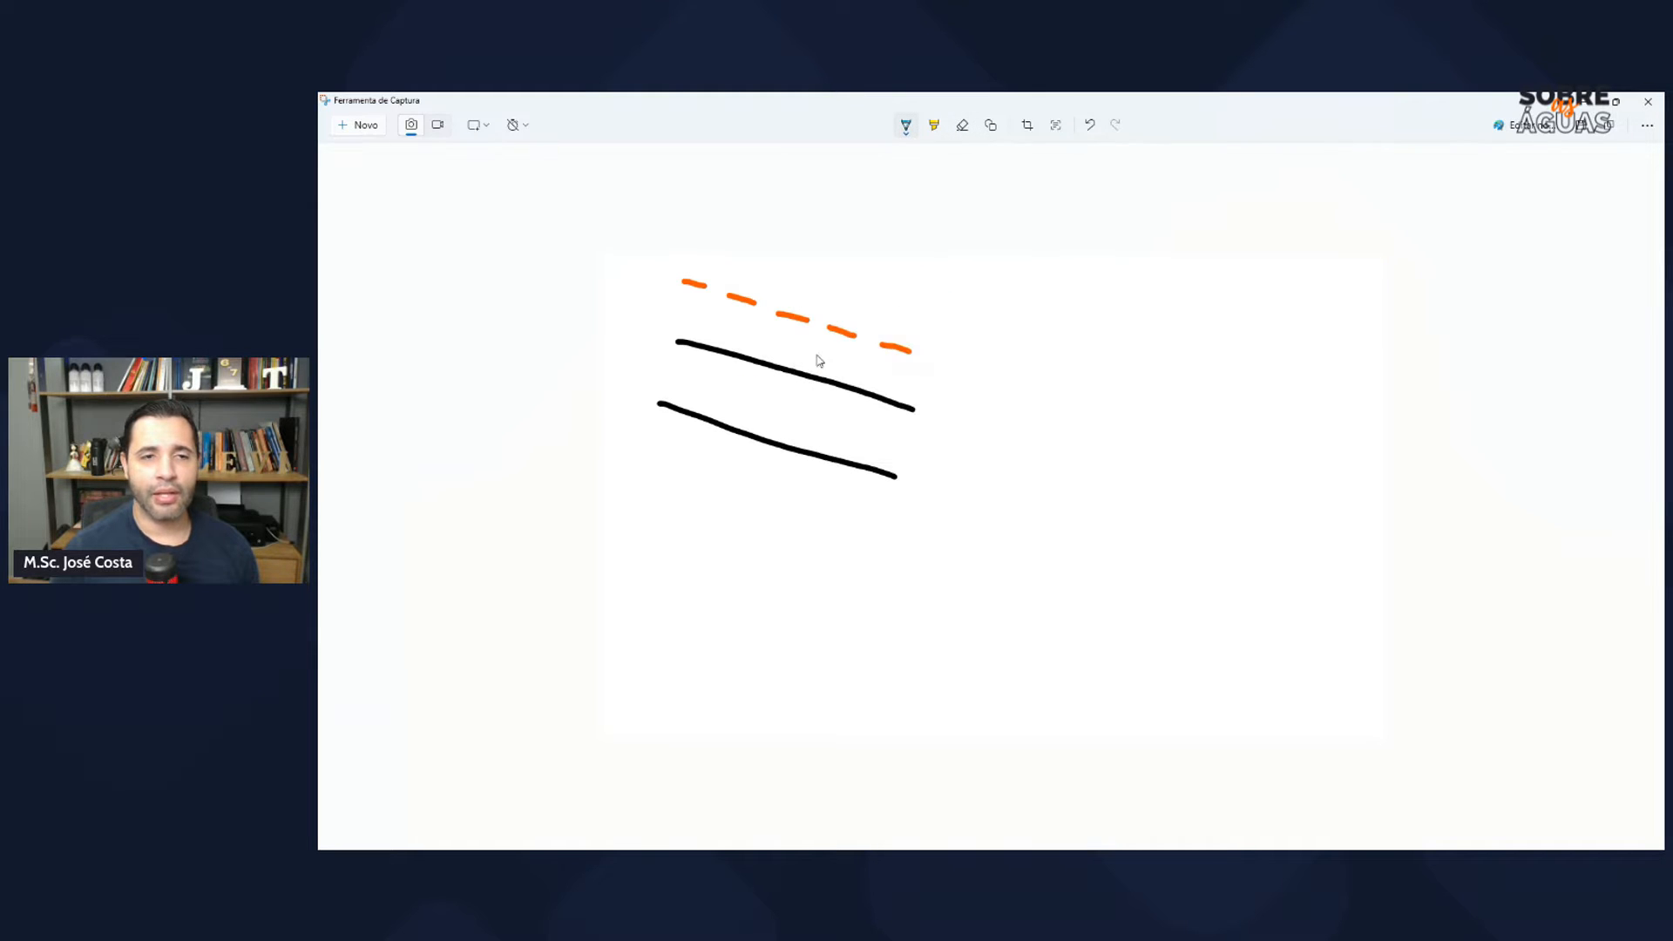
{"action": "left_click_drag", "start_coordinate": [665, 375], "coordinate": [915, 426]}
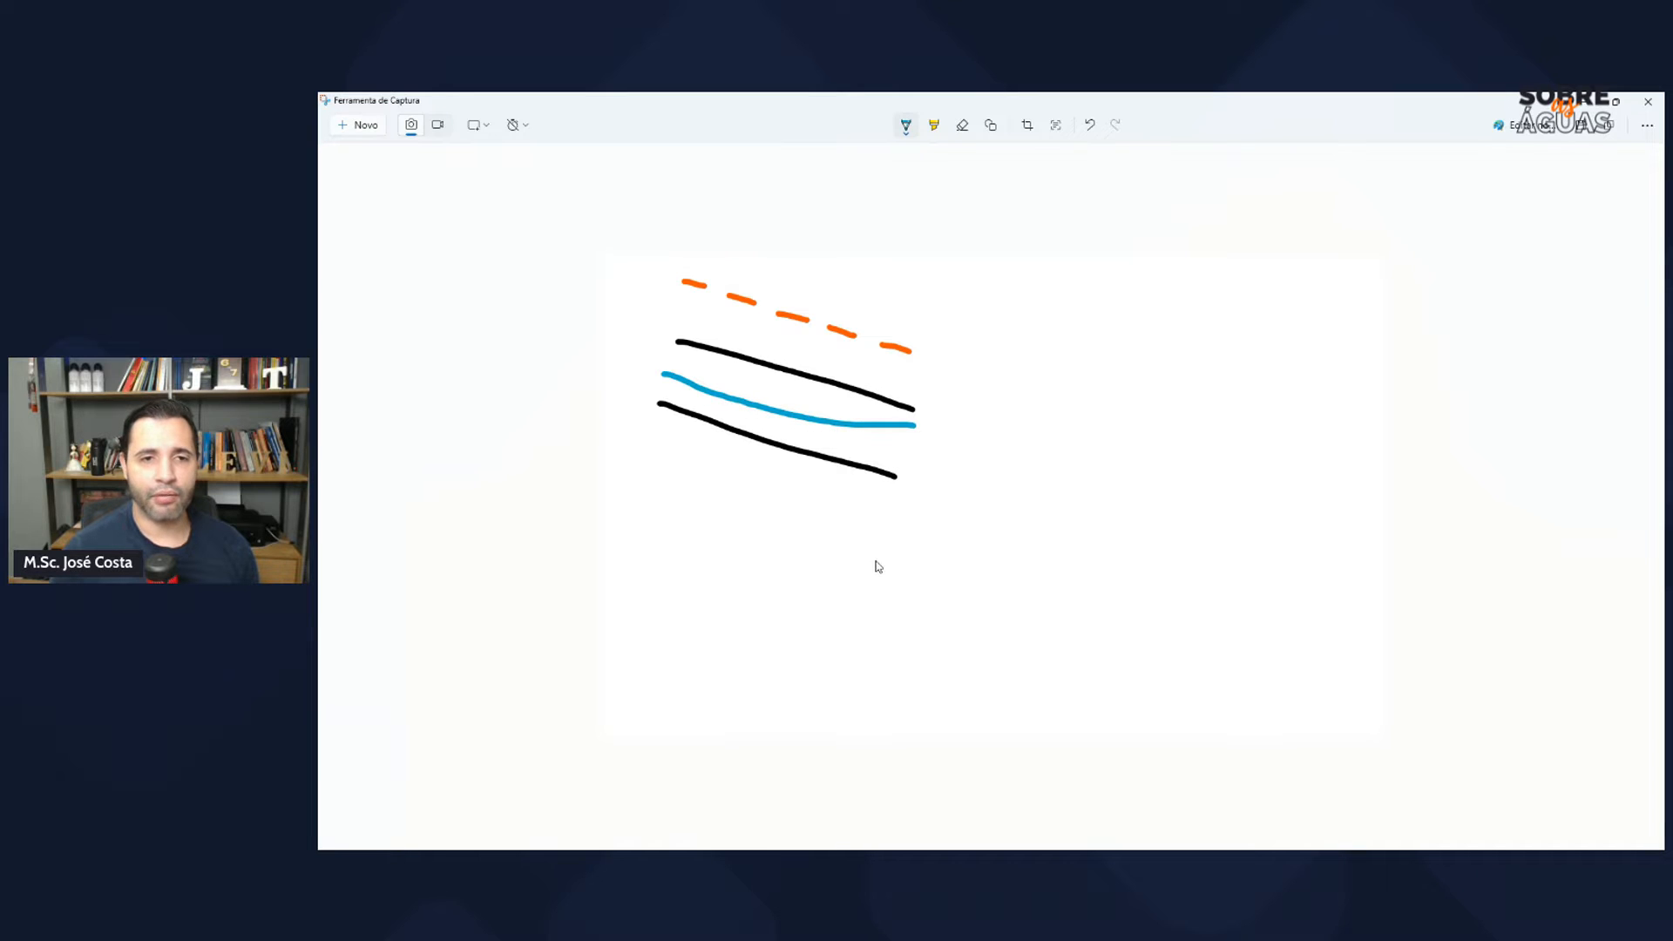
Step: Replace the blue water curve with a steeper one falling from near the pipe's upper wall to the bottom of its outlet
{"action": "left_click", "coordinate": [962, 124]}
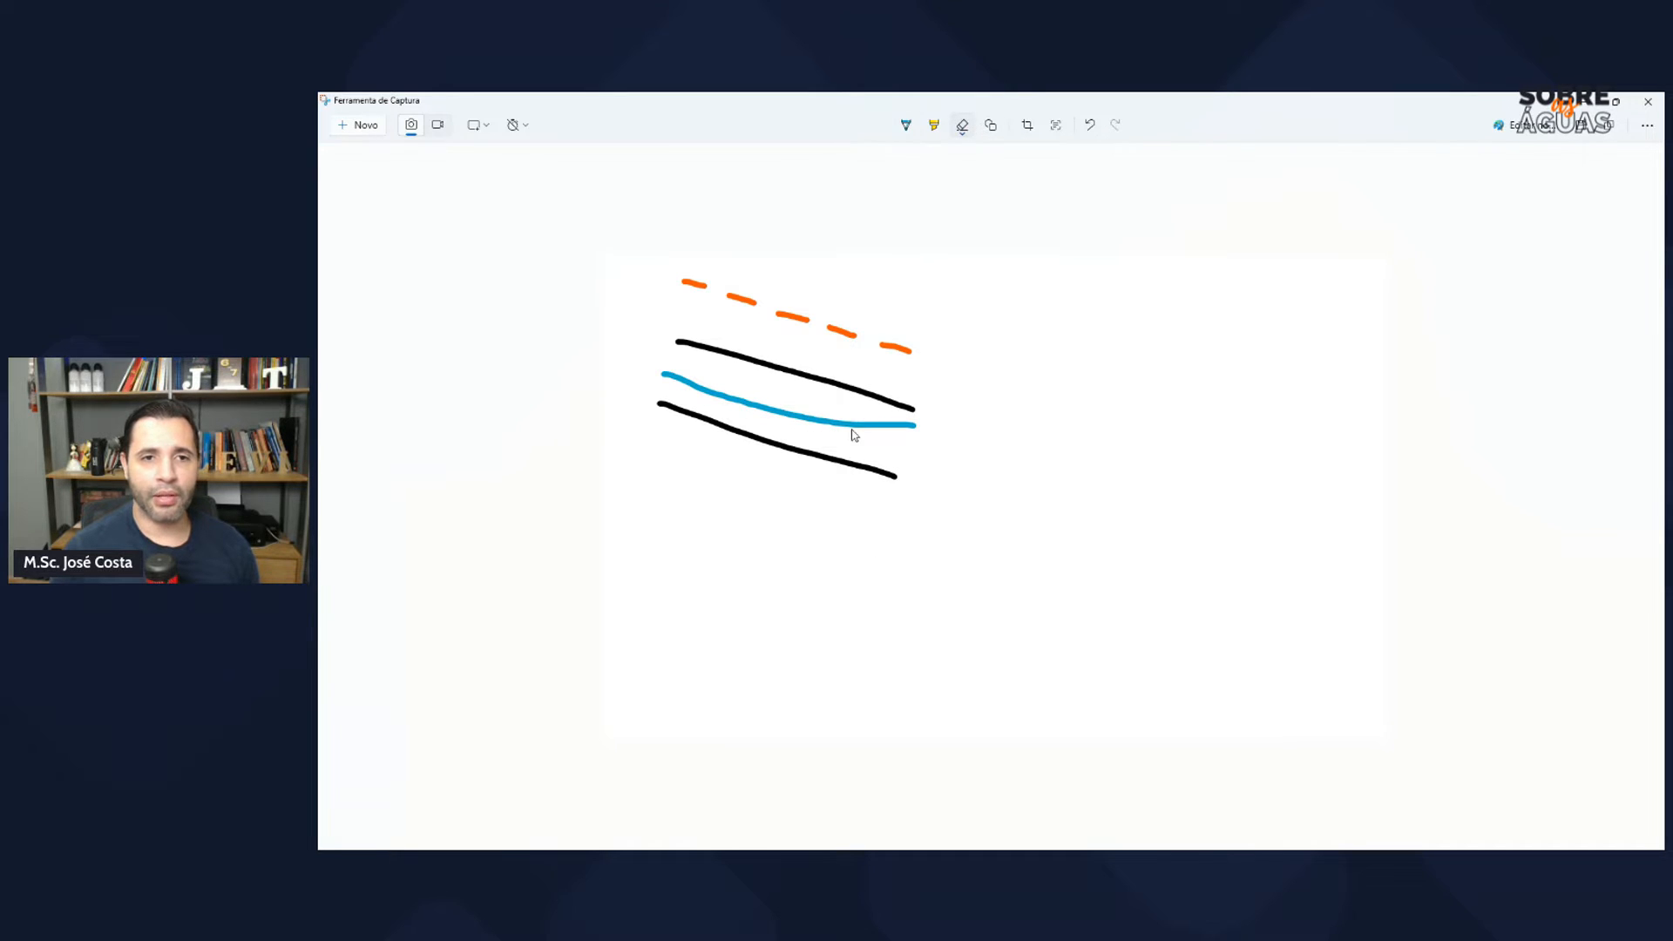
{"action": "left_click", "coordinate": [856, 424]}
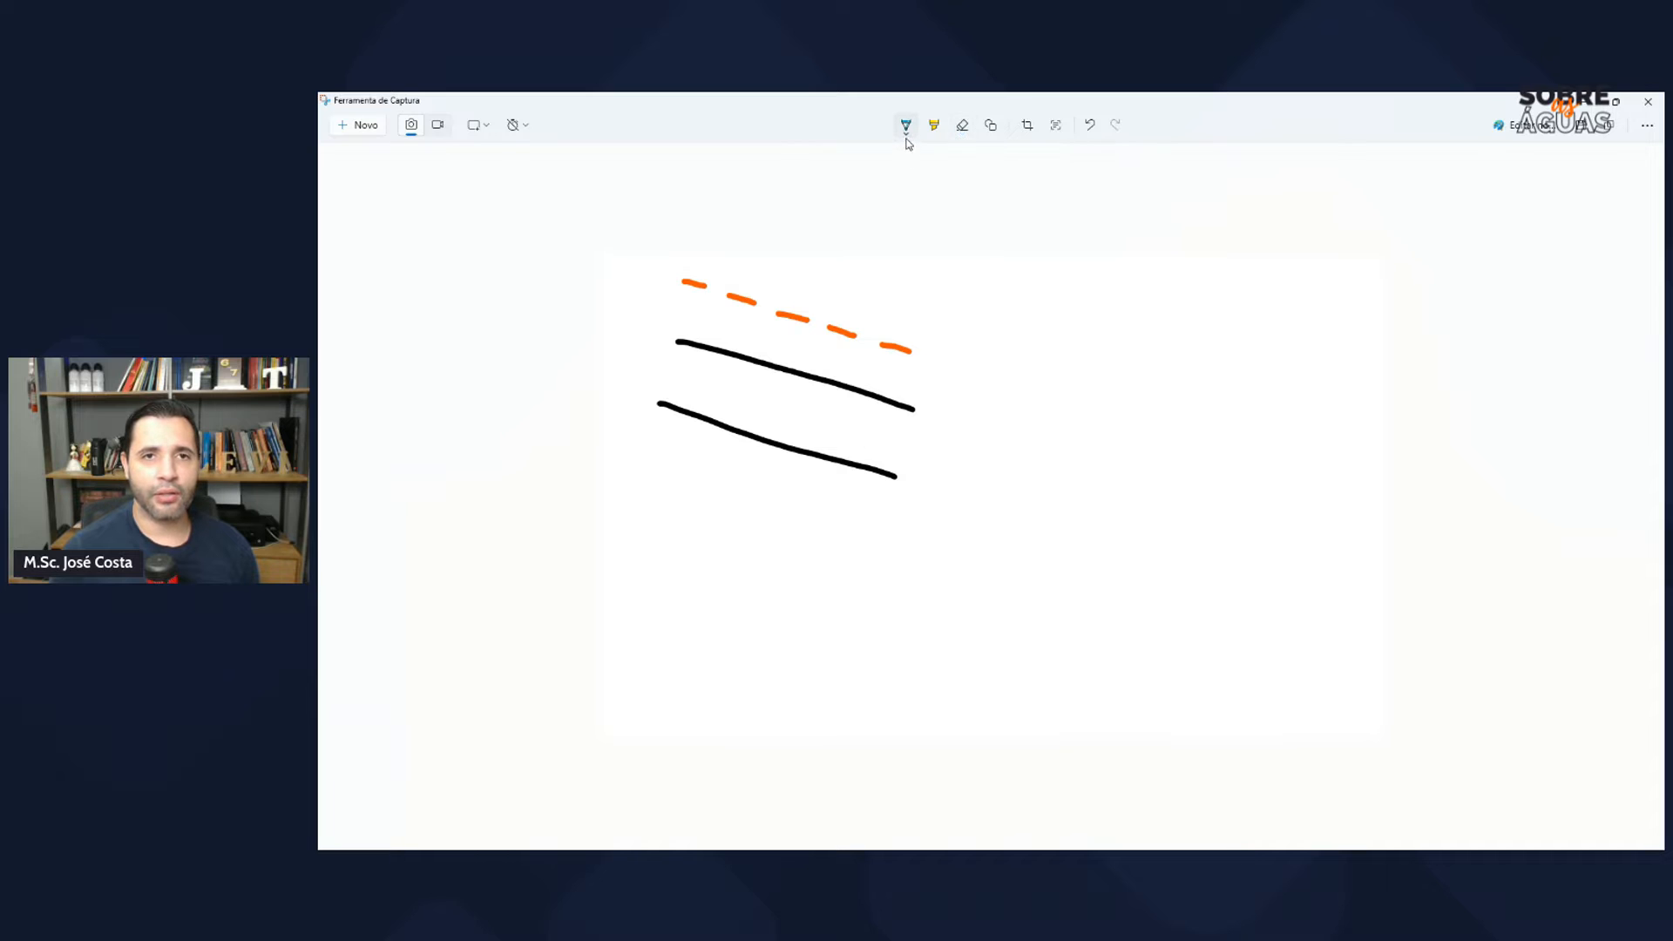
{"action": "left_click", "coordinate": [906, 124]}
{"action": "left_click", "coordinate": [923, 264]}
{"action": "left_click_drag", "start_coordinate": [673, 358], "coordinate": [893, 469]}
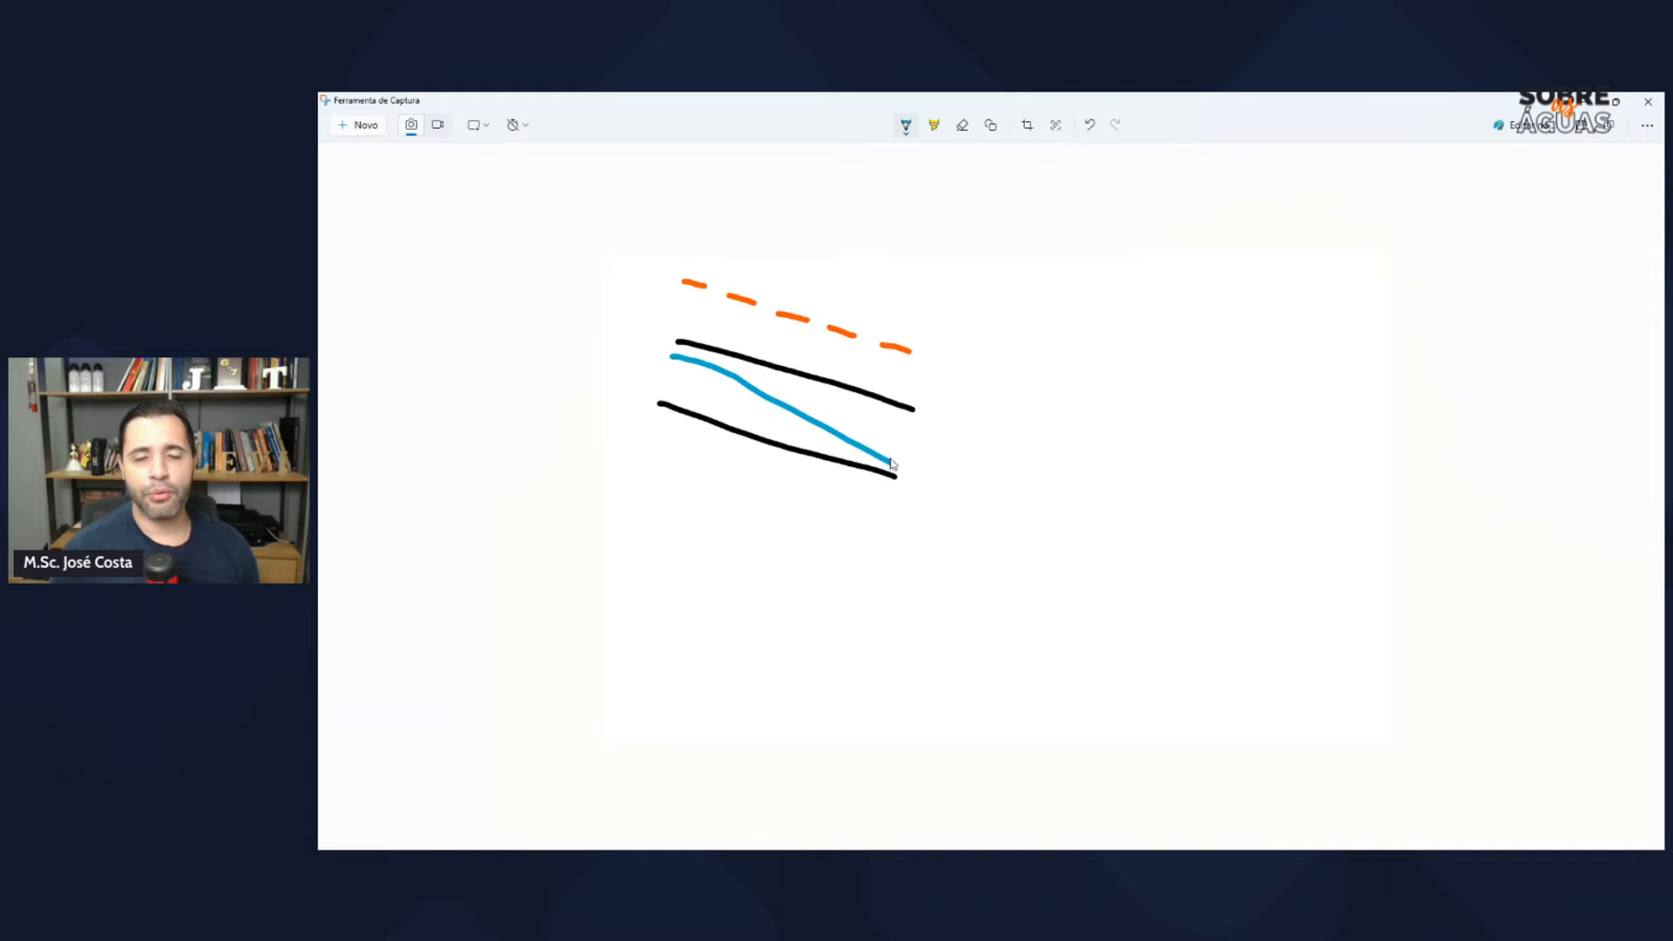
Step: Draw a black vertical drop from the lower end of the pipe, continuing into a short horizontal bottom line
{"action": "left_click", "coordinate": [909, 128]}
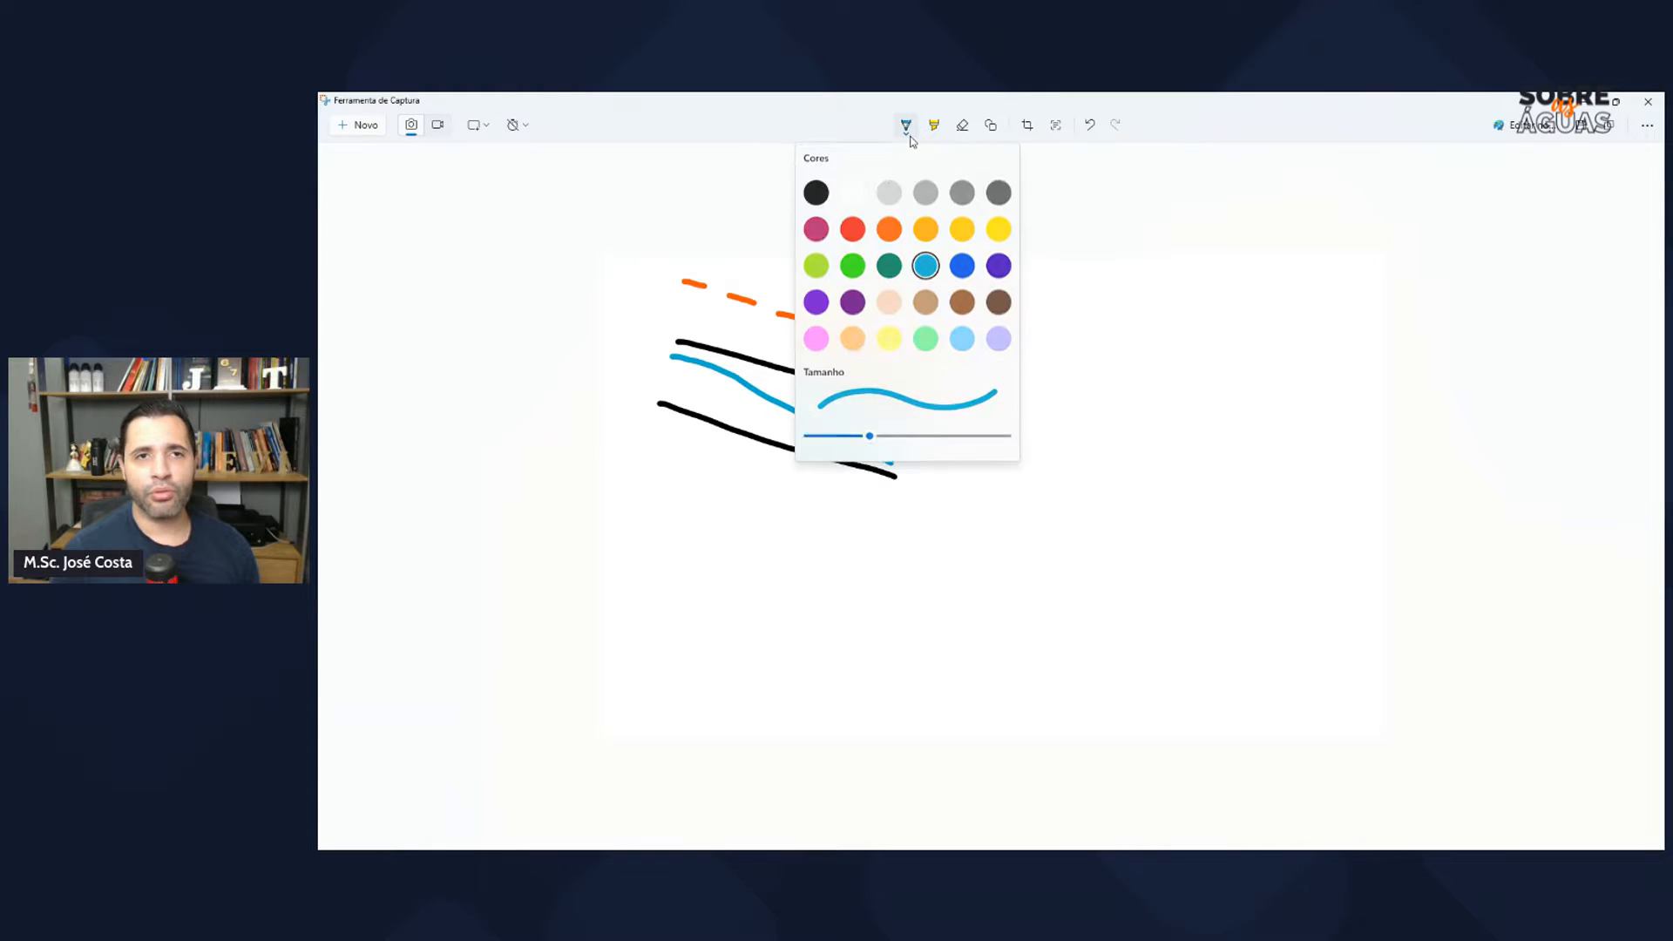
{"action": "left_click", "coordinate": [815, 190]}
{"action": "mouse_move", "coordinate": [899, 477]}
{"action": "left_mouse_down"}
{"action": "mouse_move", "coordinate": [907, 546]}
{"action": "mouse_move", "coordinate": [1029, 558]}
{"action": "left_mouse_up"}
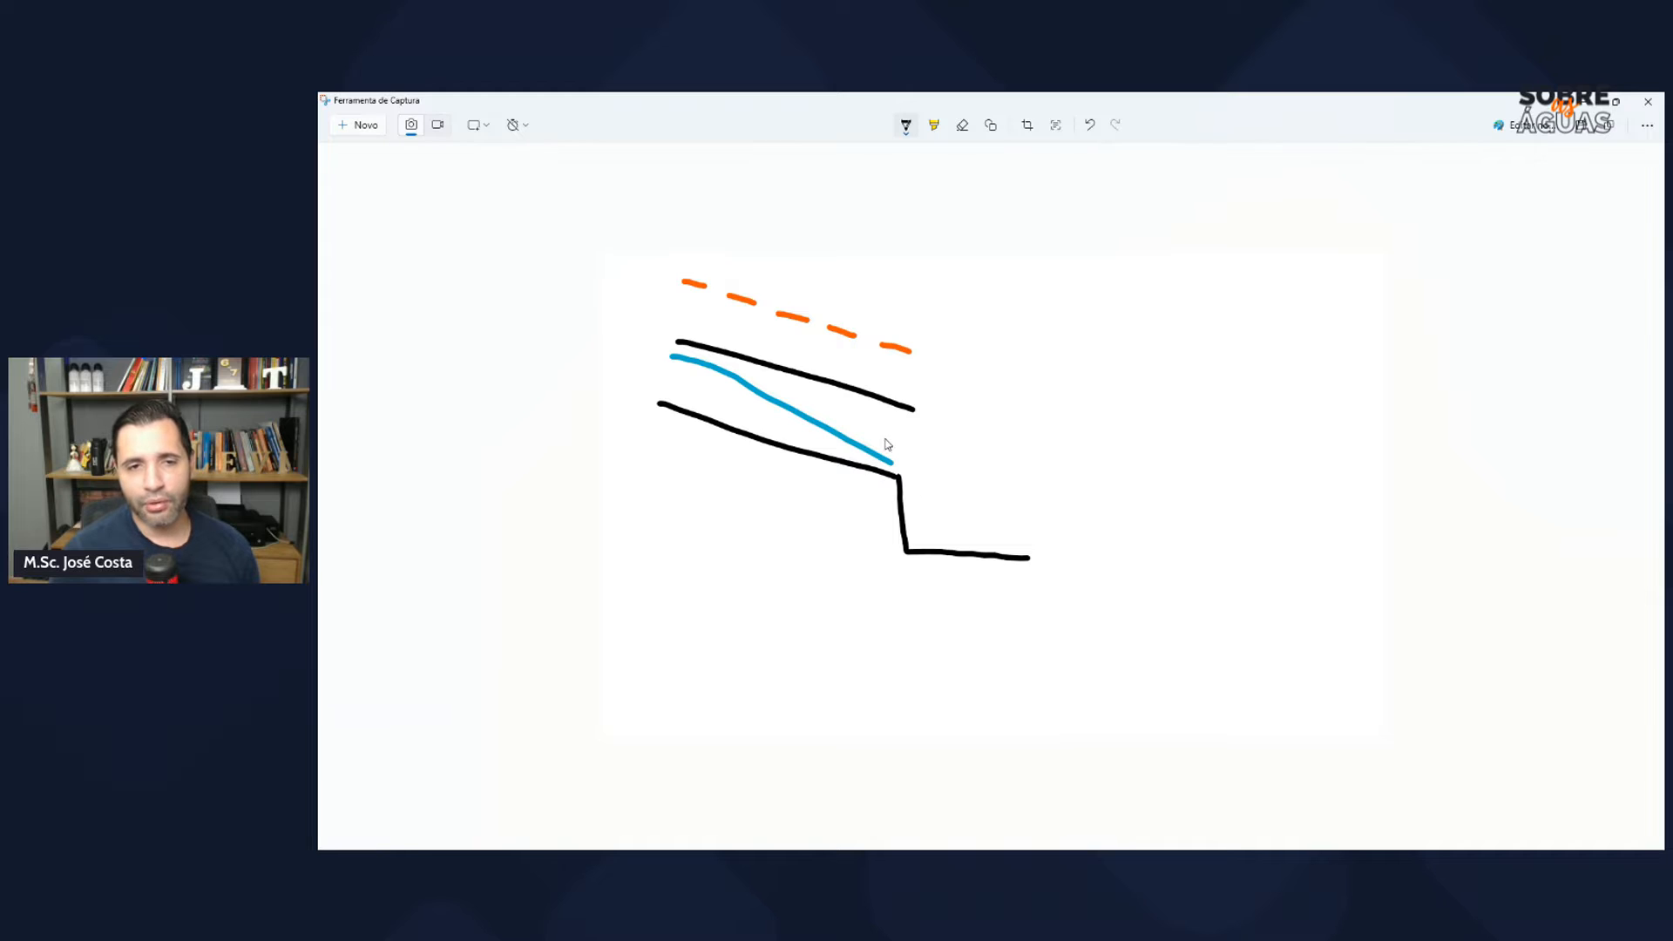
Step: Erase the black drop at the pipe outlet and the steep blue water line
{"action": "left_click", "coordinate": [962, 125]}
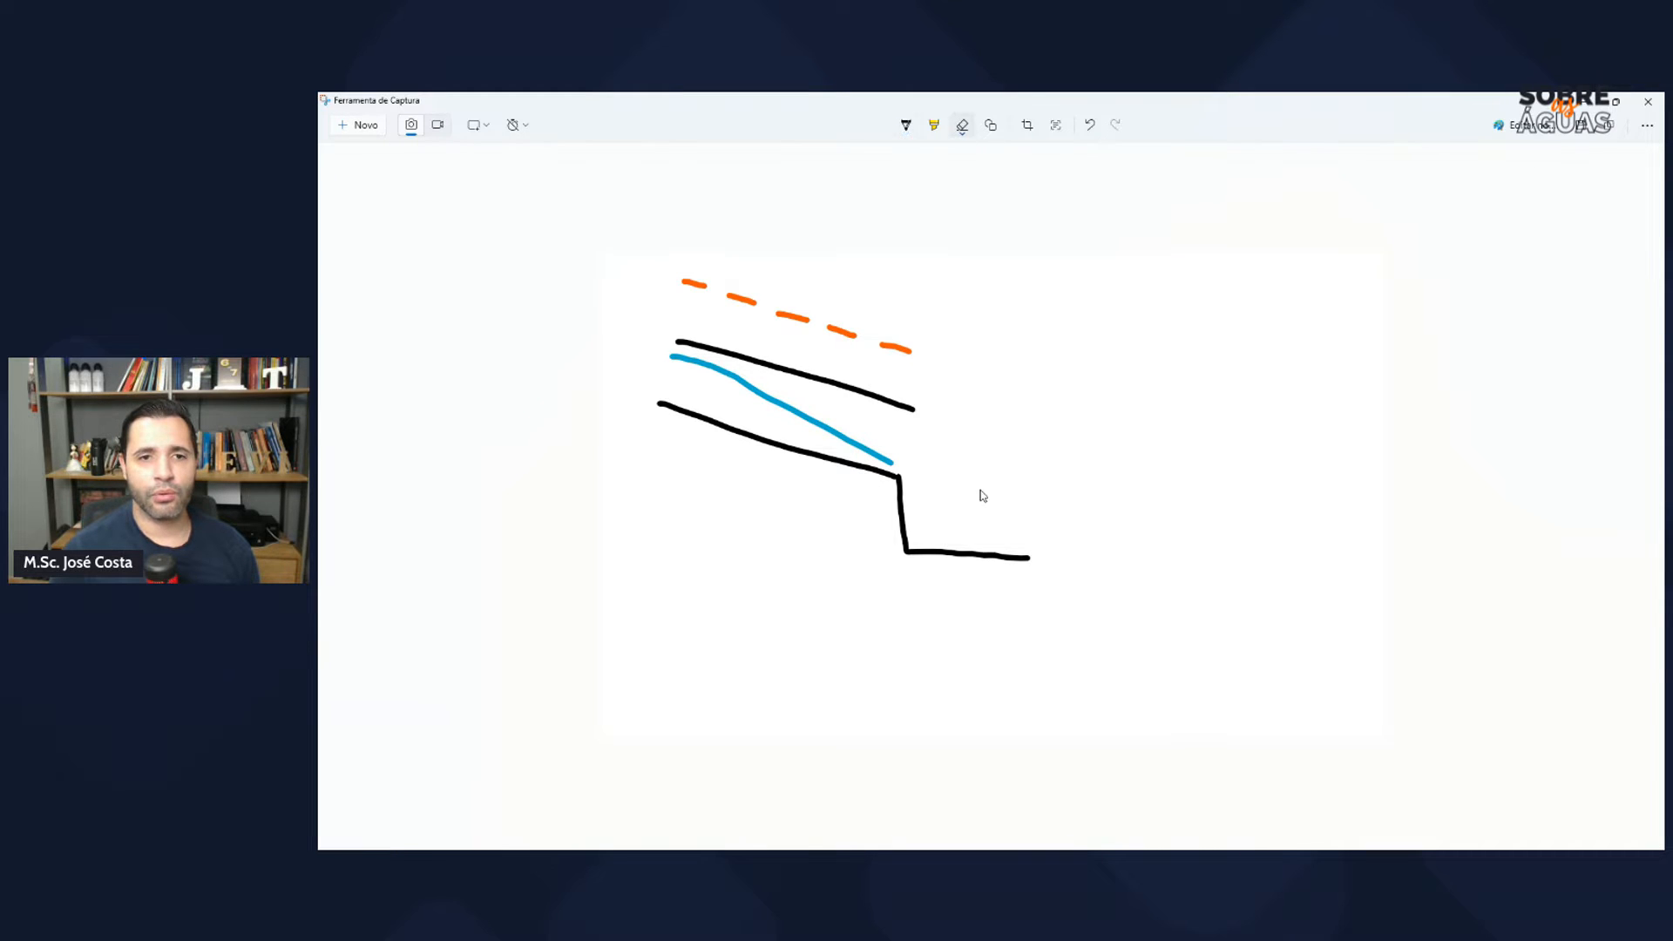
{"action": "left_click", "coordinate": [904, 547]}
{"action": "left_click", "coordinate": [864, 449]}
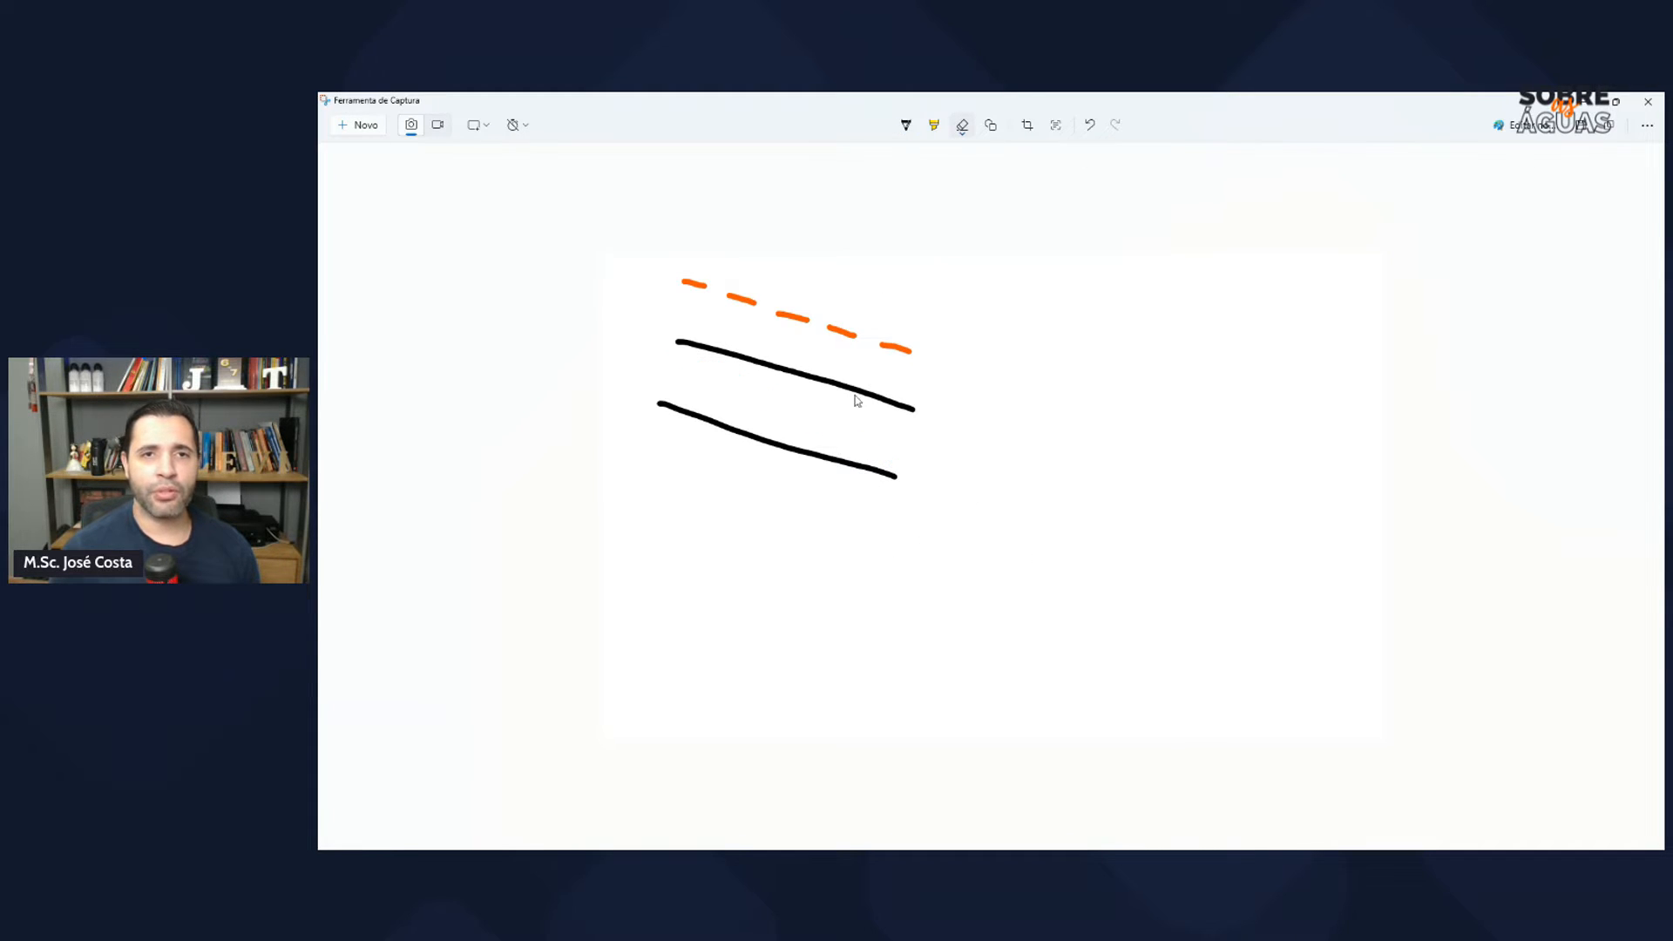
Step: Draw a light-blue water line starting near the pipe's lower wall and levelling off near the top of the outlet
{"action": "left_click", "coordinate": [906, 127]}
{"action": "left_click", "coordinate": [907, 133]}
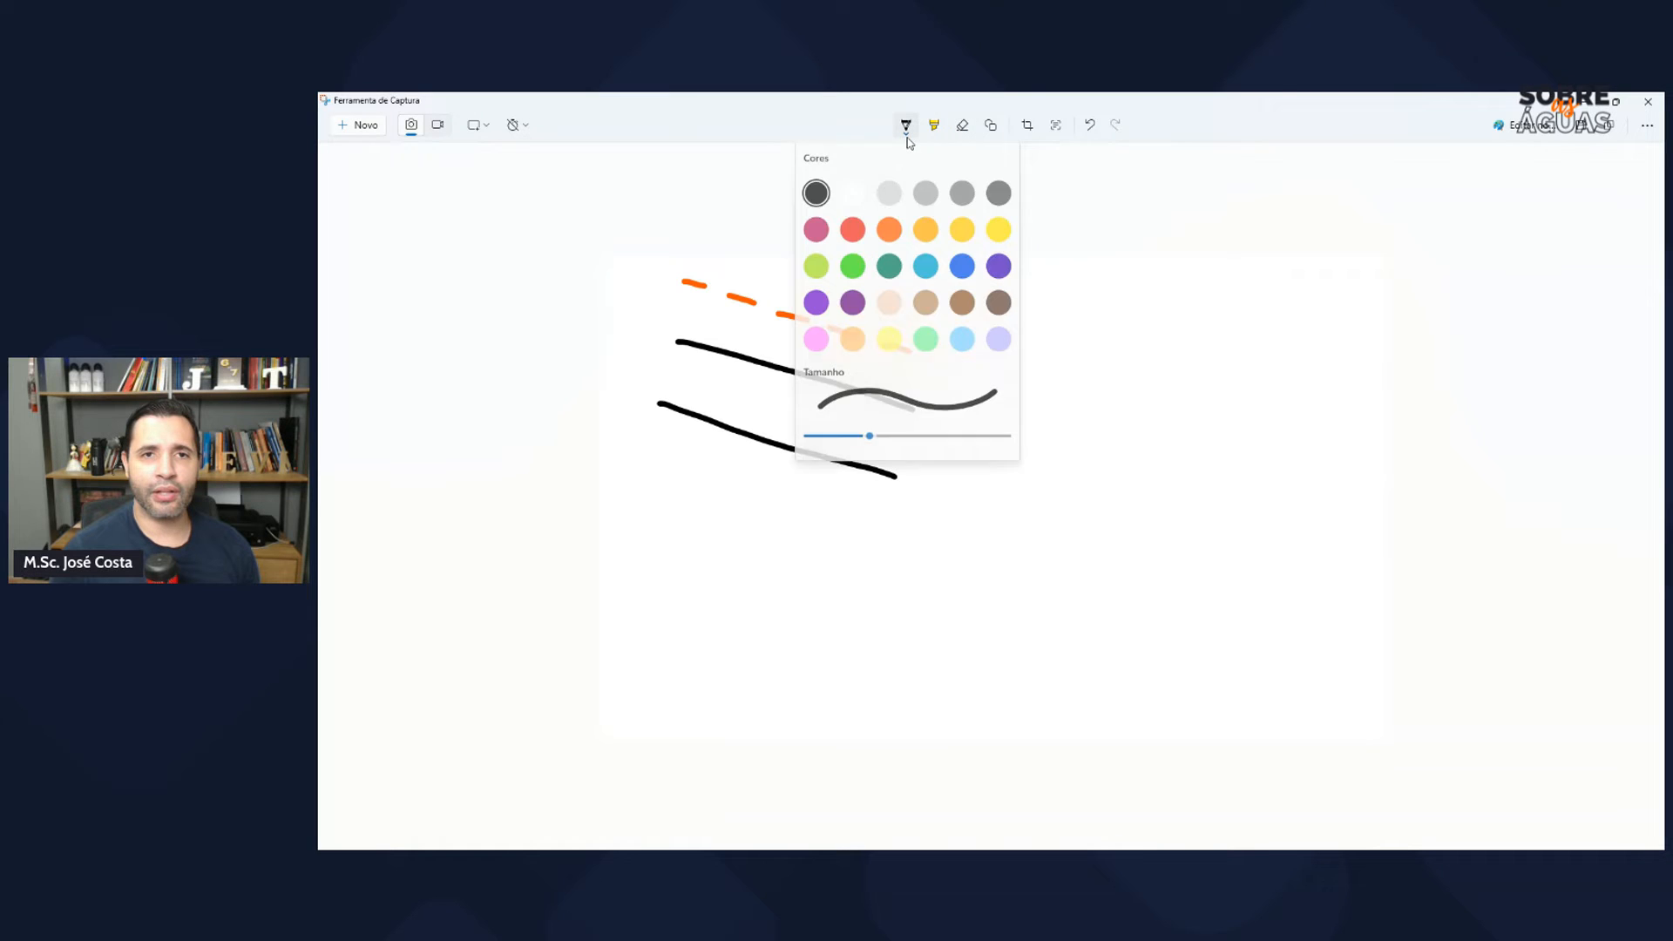
{"action": "left_click", "coordinate": [922, 273]}
{"action": "left_click_drag", "start_coordinate": [665, 392], "coordinate": [904, 417]}
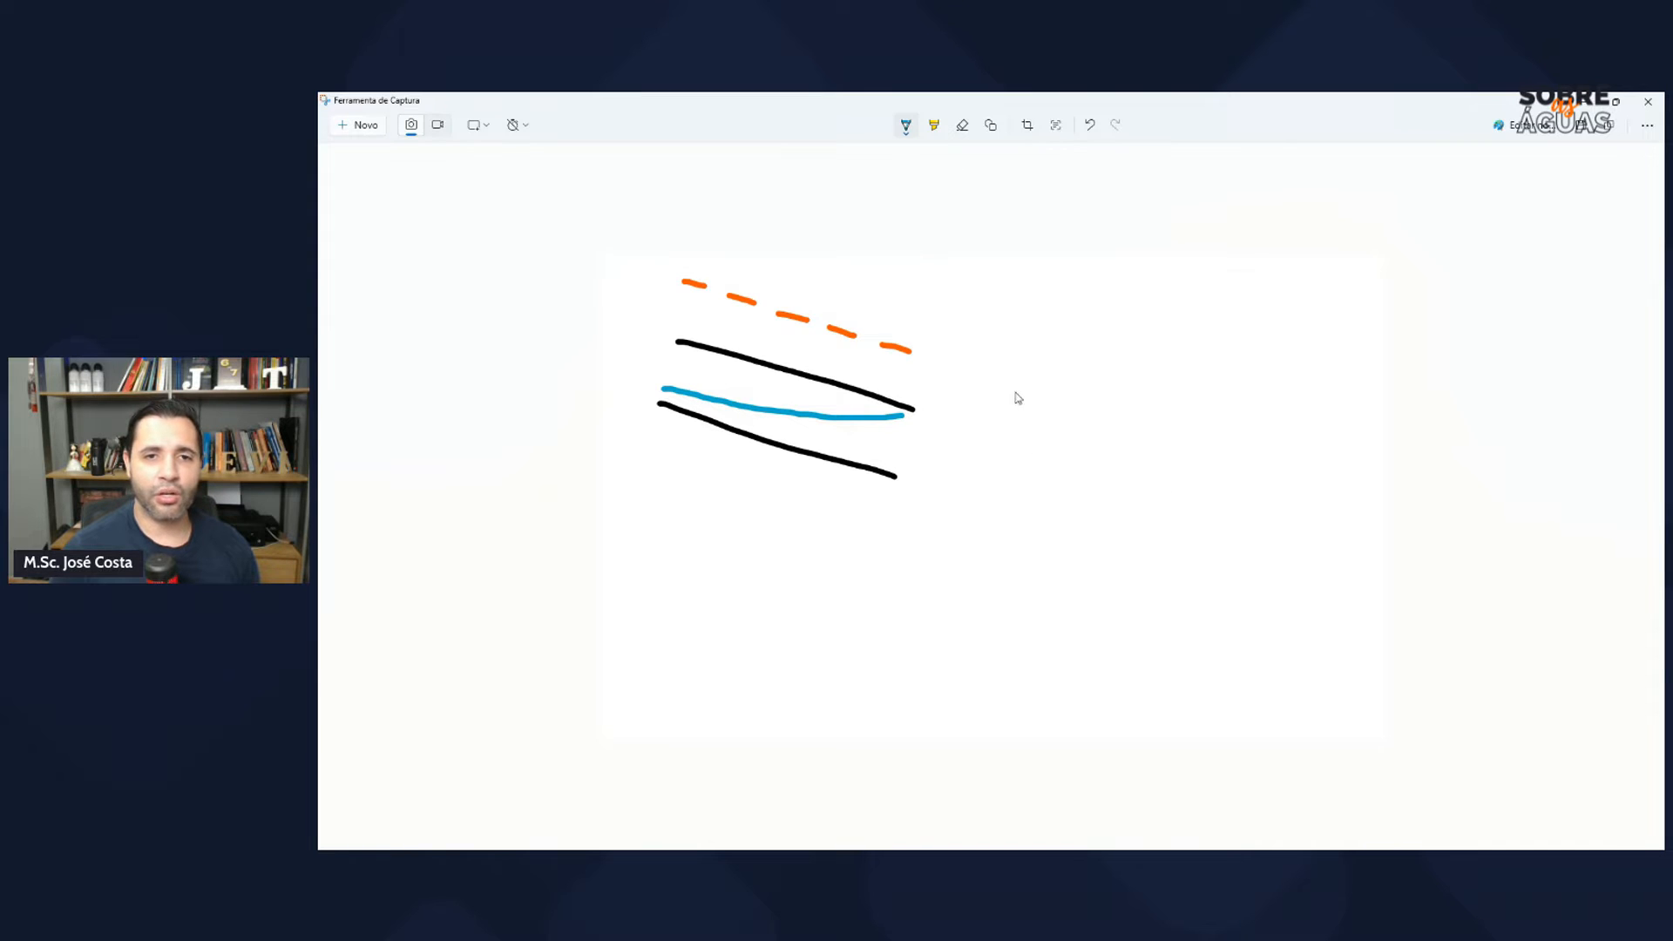
Step: Draw a horizontal blue water level with a water-surface symbol downstream of the outlet, and write "EGV" above the pipe
{"action": "left_click_drag", "start_coordinate": [972, 413], "coordinate": [1205, 422]}
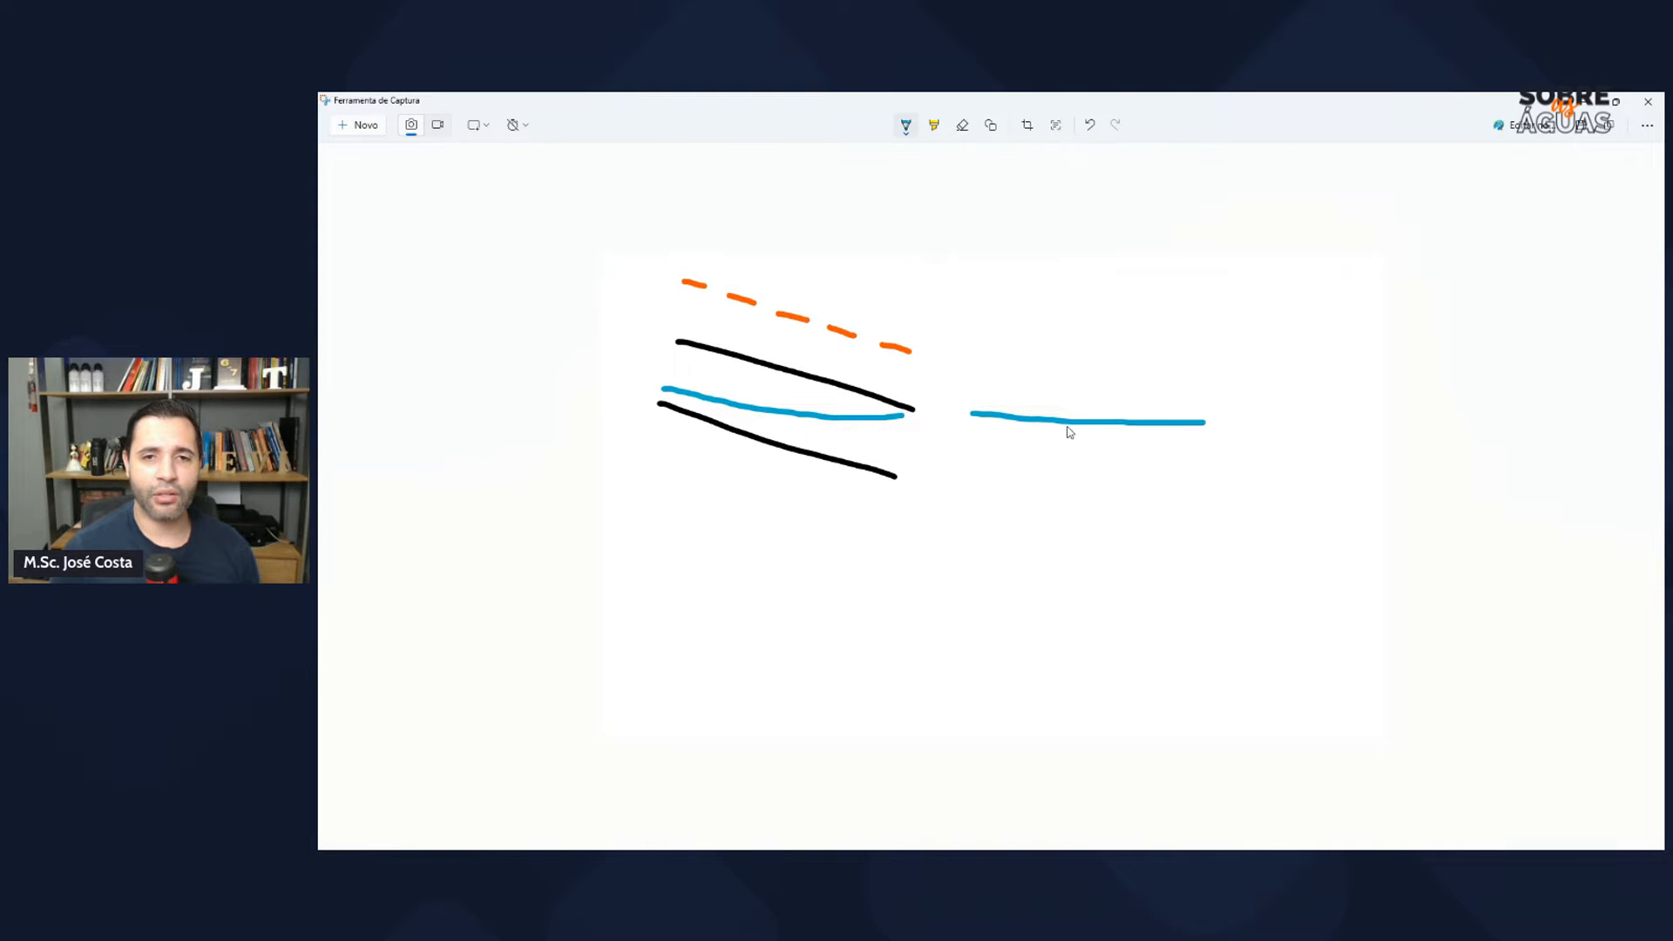
{"action": "mouse_move", "coordinate": [1051, 427]}
{"action": "left_mouse_down"}
{"action": "mouse_move", "coordinate": [1100, 429]}
{"action": "mouse_move", "coordinate": [1070, 449]}
{"action": "left_mouse_up"}
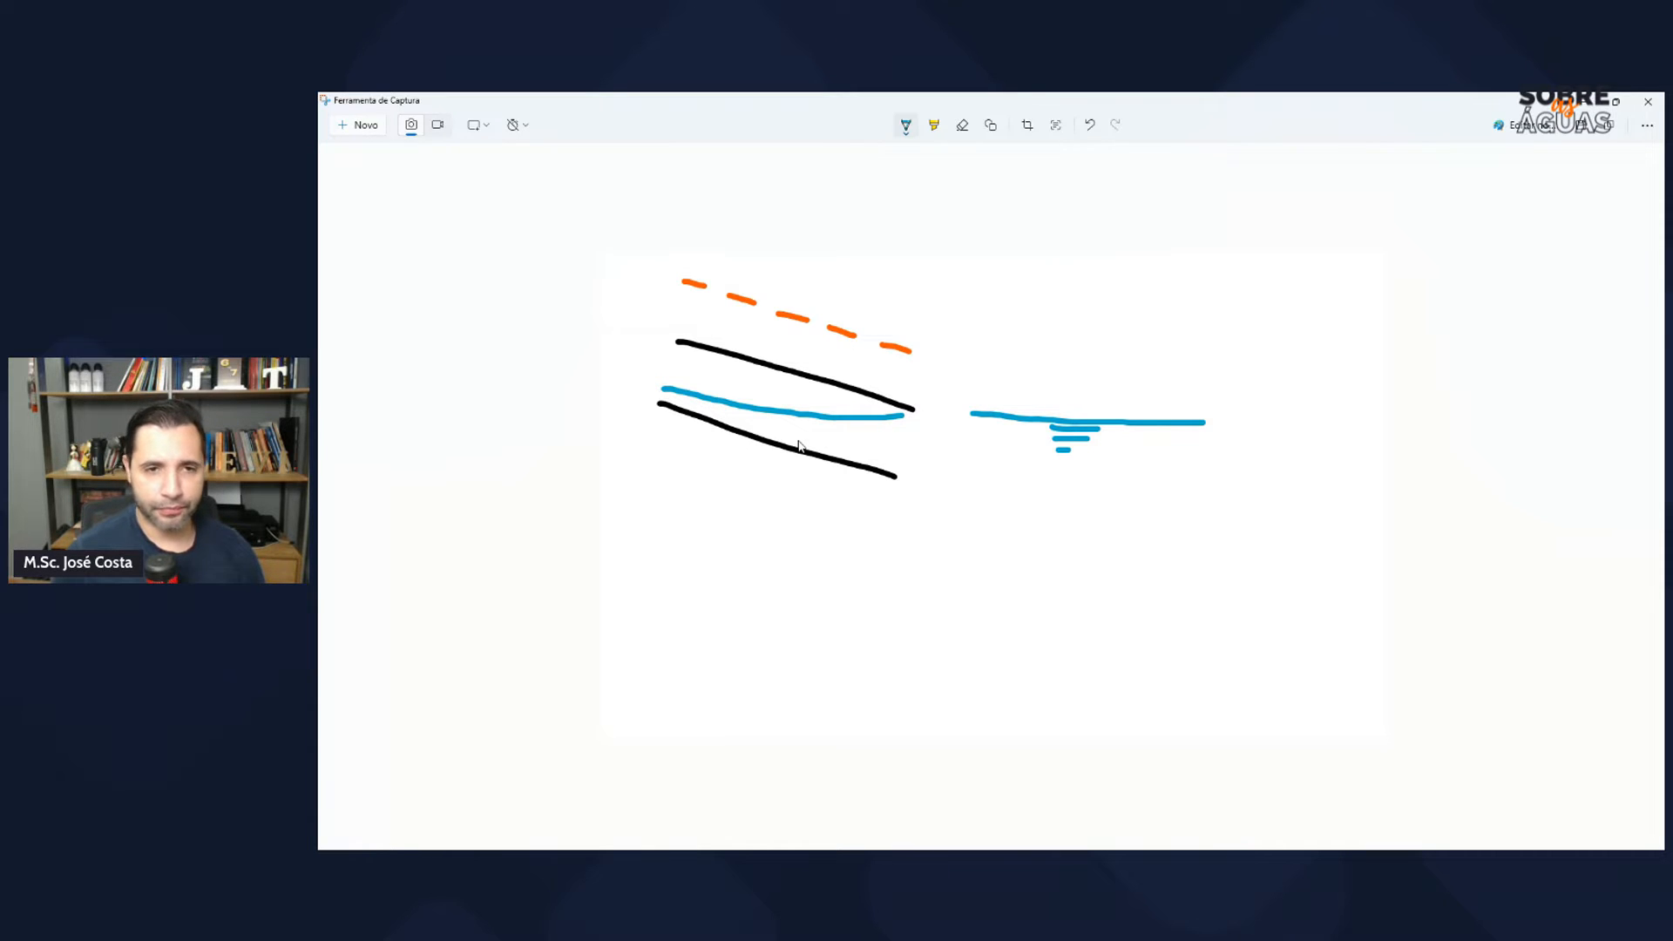
{"action": "mouse_move", "coordinate": [914, 258]}
{"action": "left_mouse_down"}
{"action": "mouse_move", "coordinate": [884, 258]}
{"action": "mouse_move", "coordinate": [917, 289]}
{"action": "mouse_move", "coordinate": [906, 275]}
{"action": "mouse_move", "coordinate": [933, 260]}
{"action": "mouse_move", "coordinate": [962, 289]}
{"action": "mouse_move", "coordinate": [944, 281]}
{"action": "mouse_move", "coordinate": [994, 256]}
{"action": "left_mouse_up"}
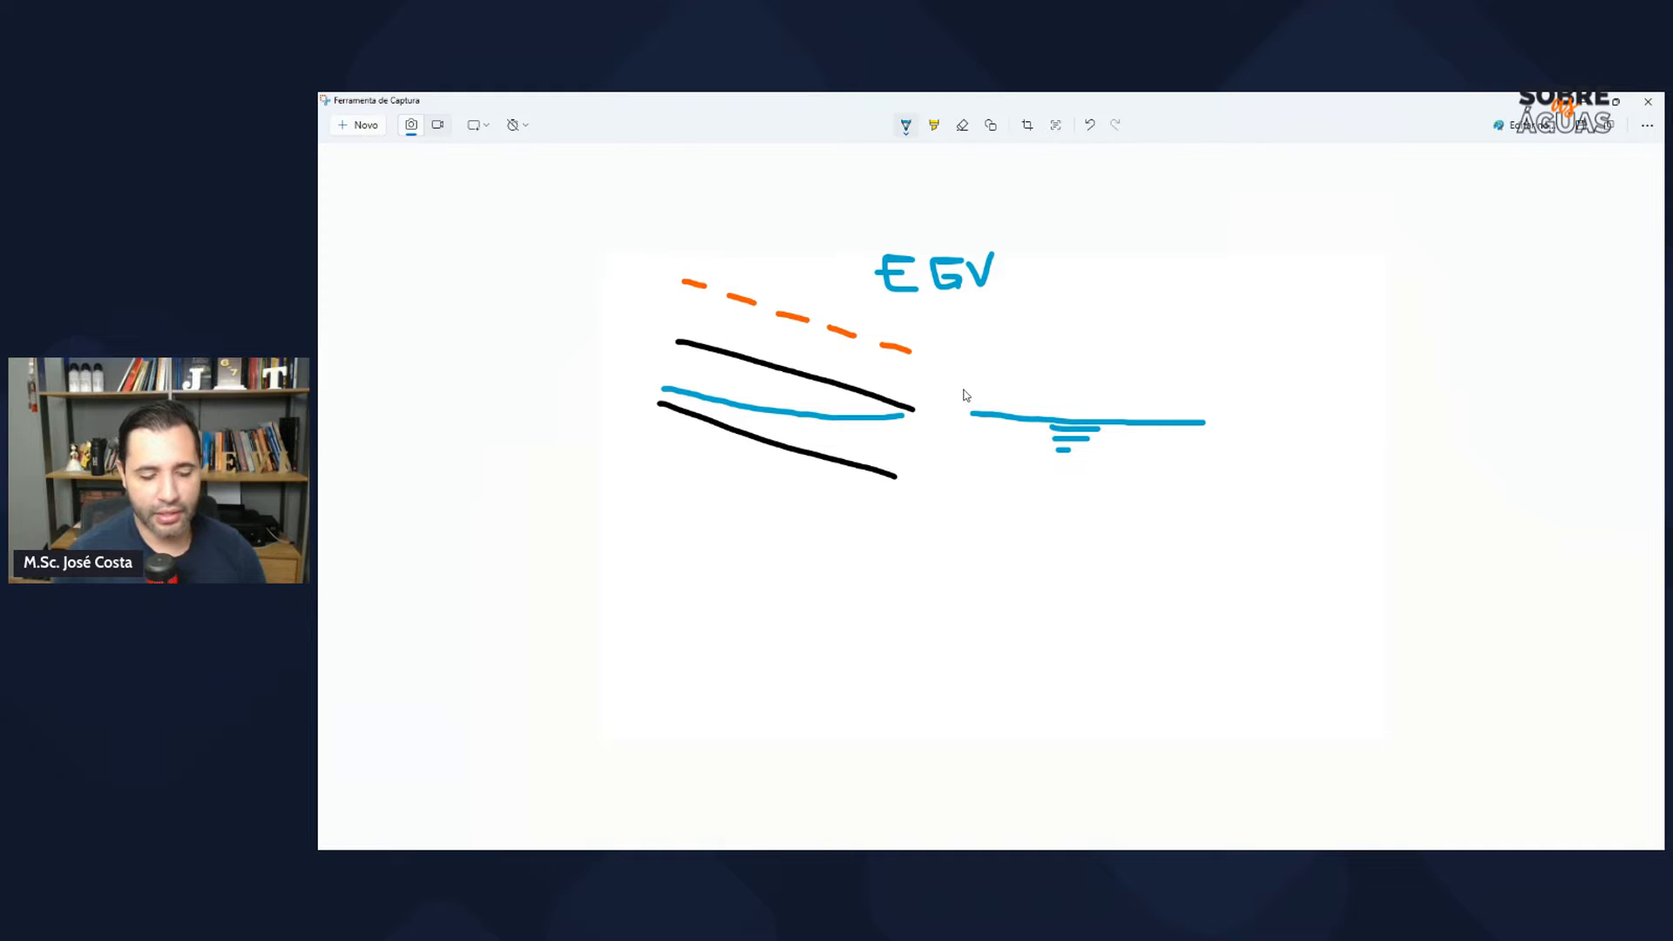
Step: Check the downstream-effects topic in the MindMeister mind map in the browser and return to the Snipping Tool sketch
{"action": "key", "text": "alt+Tab"}
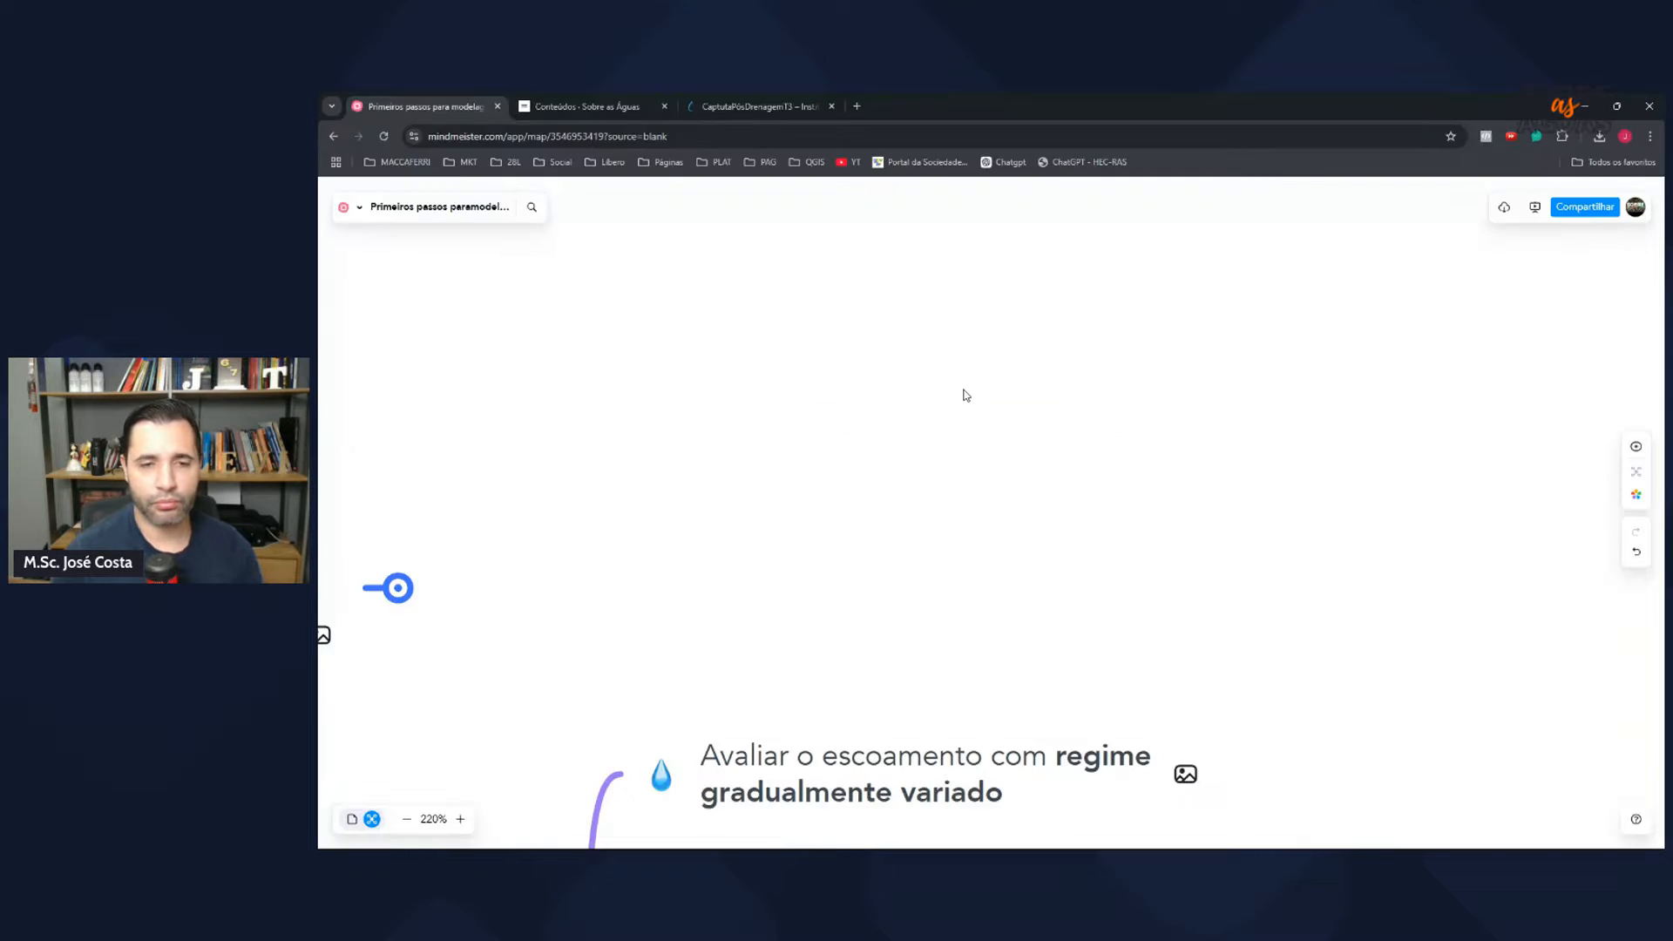
{"action": "left_click_drag", "start_coordinate": [1195, 553], "coordinate": [1207, 377]}
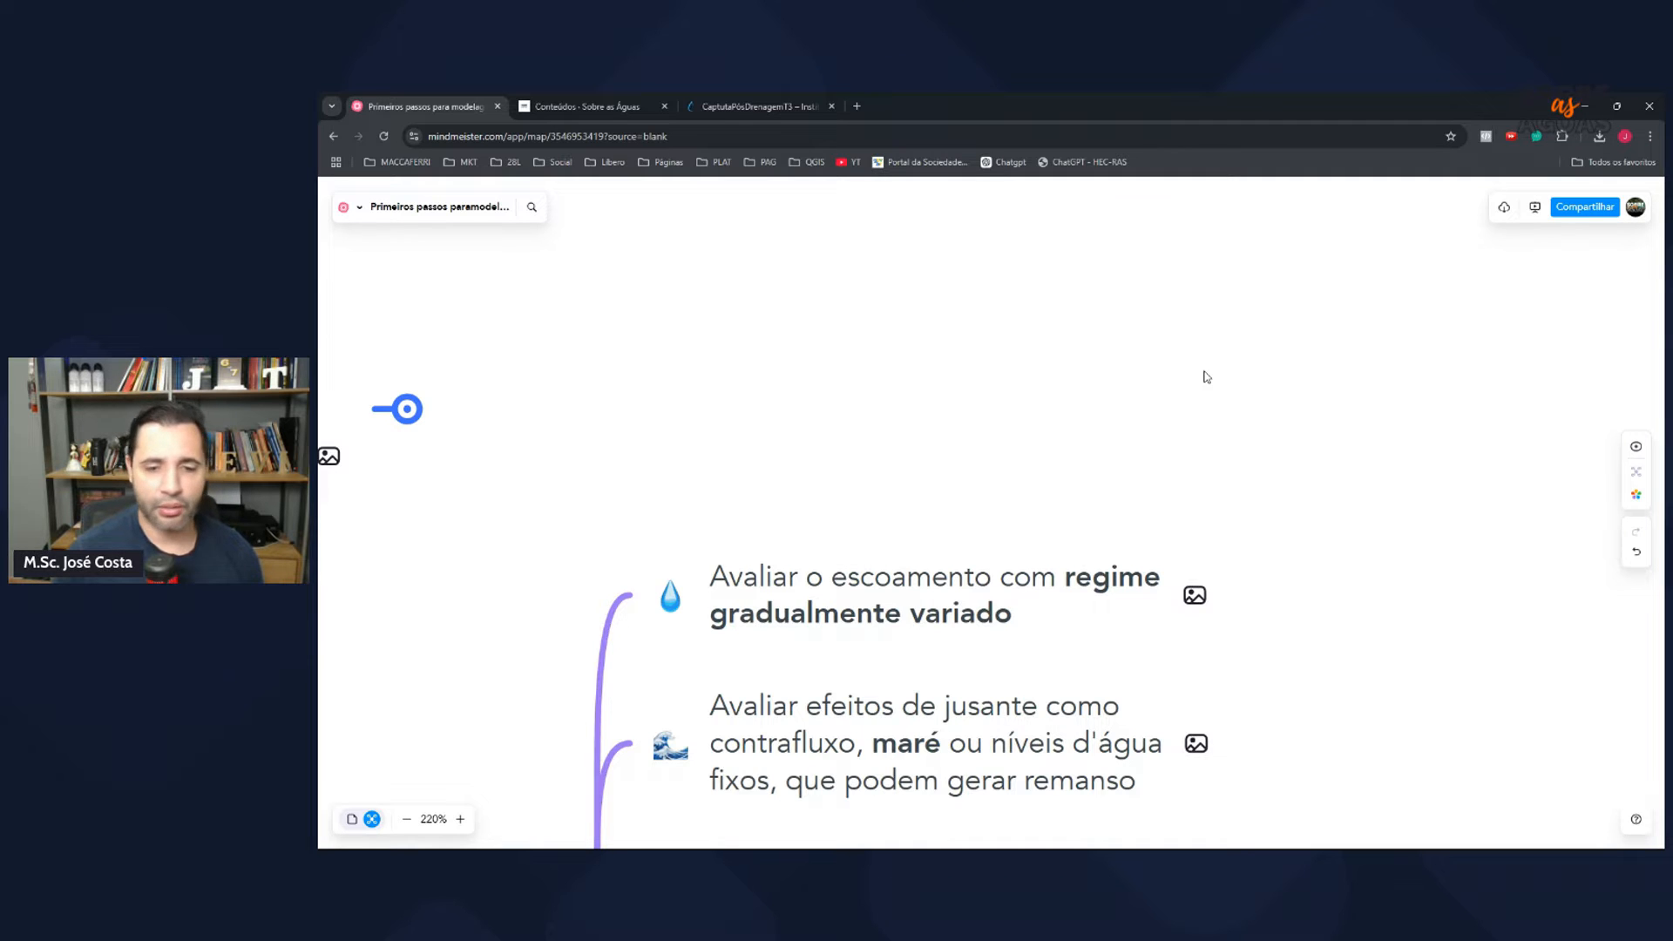
{"action": "key", "text": "alt+Tab"}
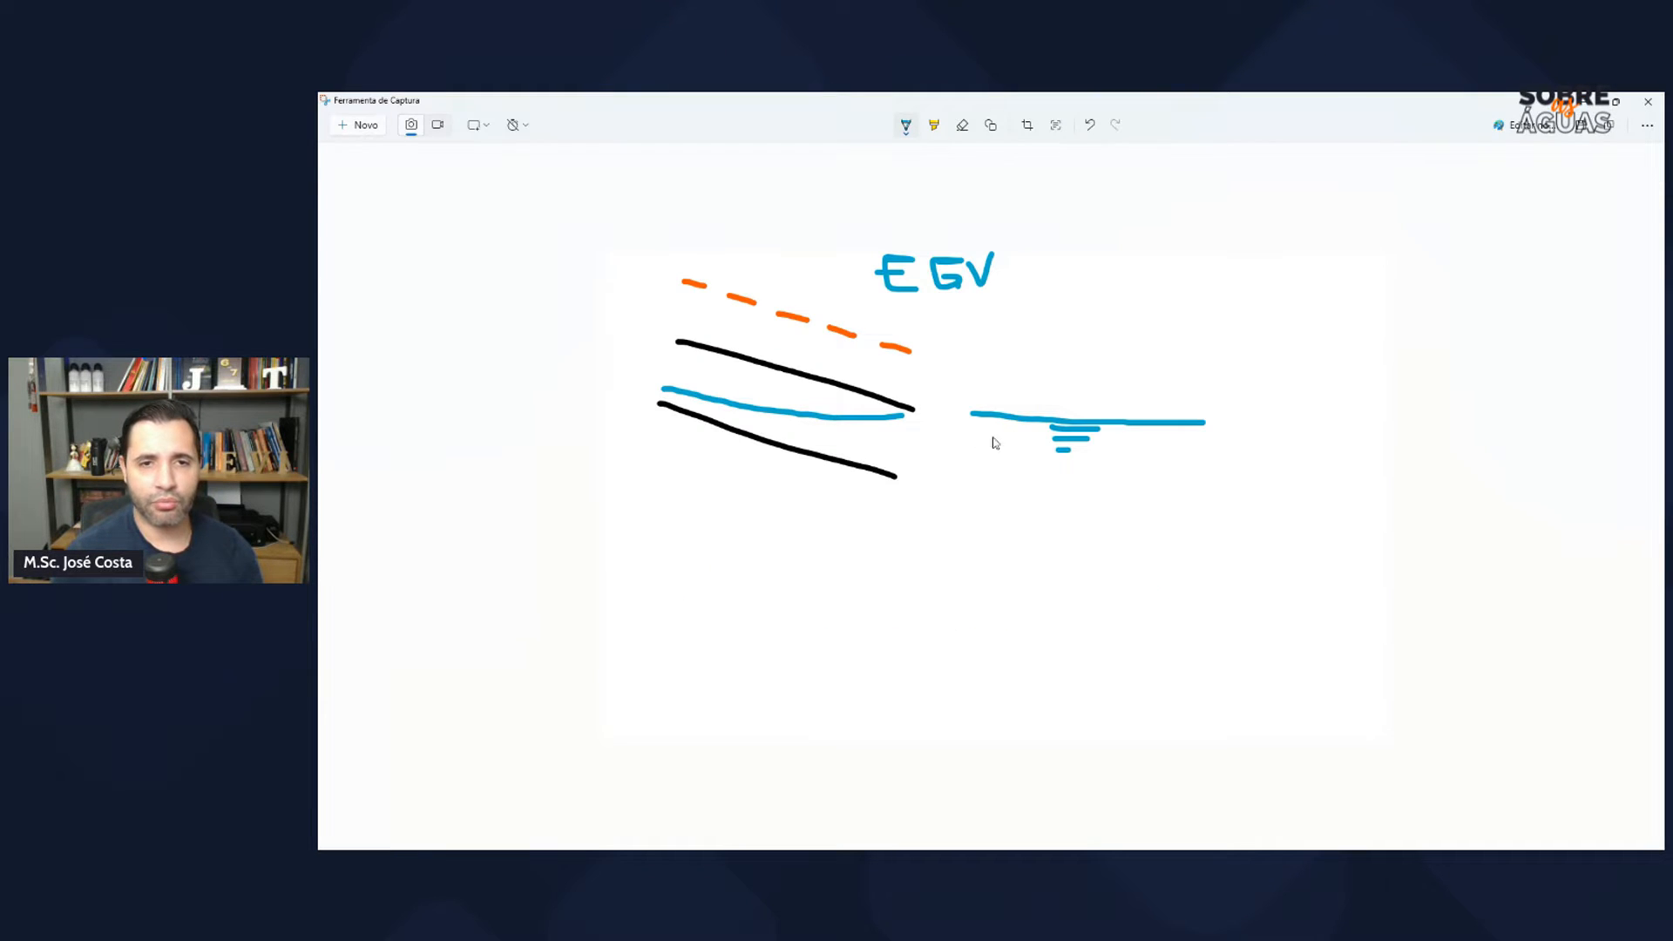
Step: Erase all blue water lines and the "EGV" lettering, and draw a blue flow arrow along the pipe extending past its outlet
{"action": "left_click", "coordinate": [963, 125]}
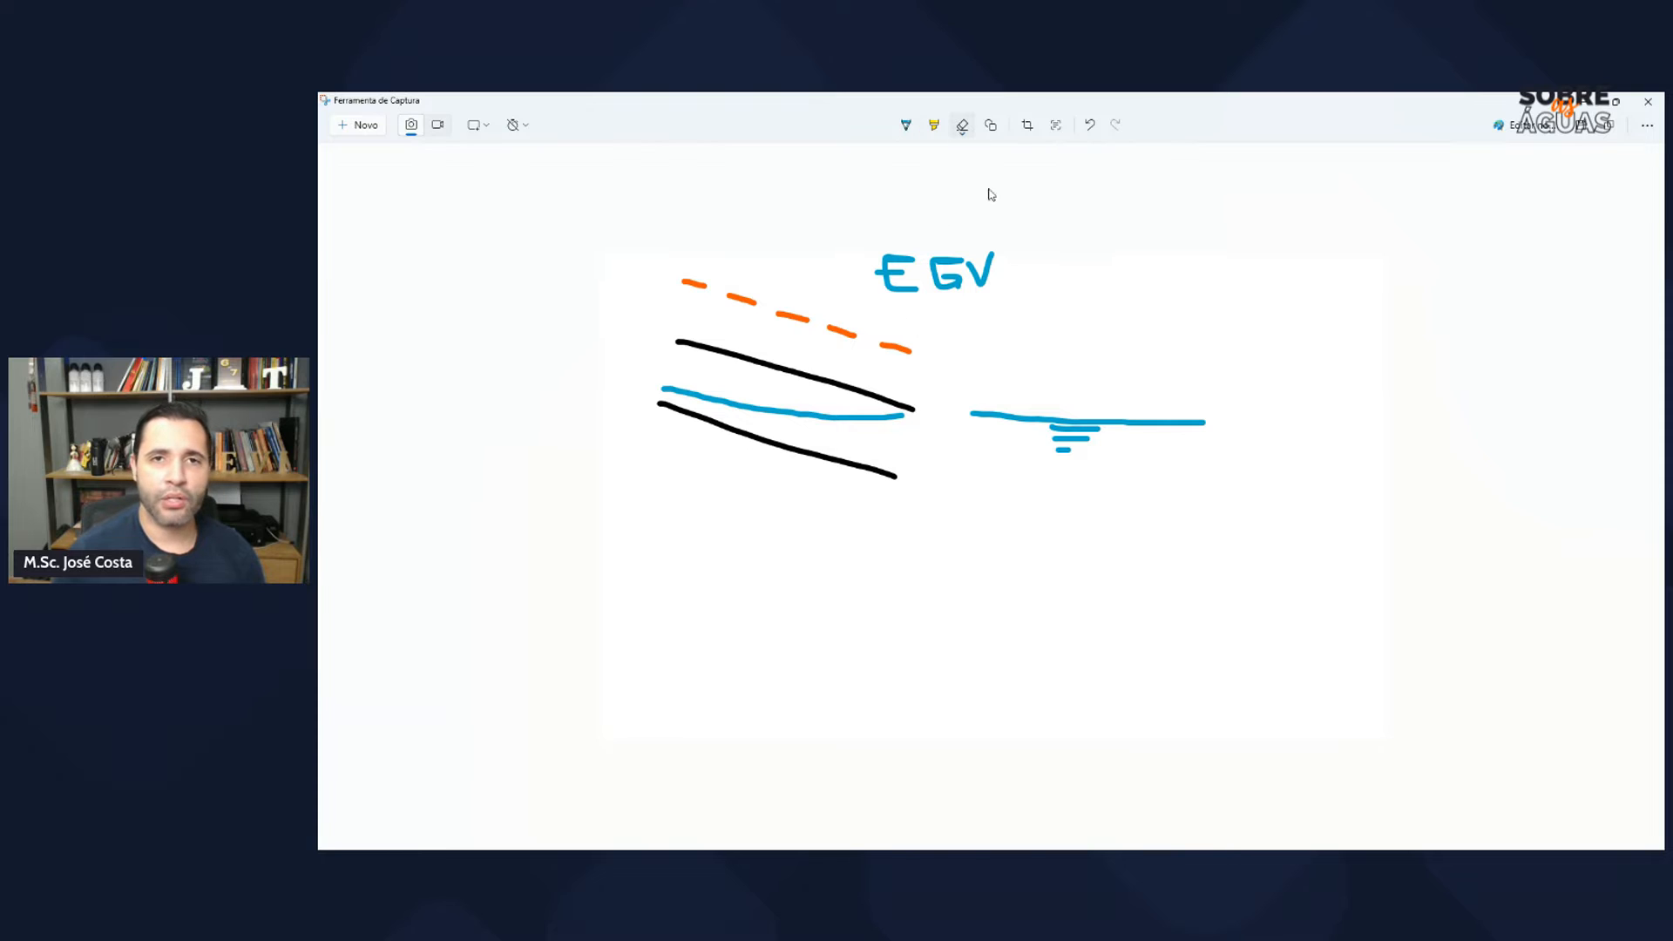
{"action": "left_click_drag", "start_coordinate": [1081, 420], "coordinate": [1061, 453]}
{"action": "left_click_drag", "start_coordinate": [827, 406], "coordinate": [828, 426]}
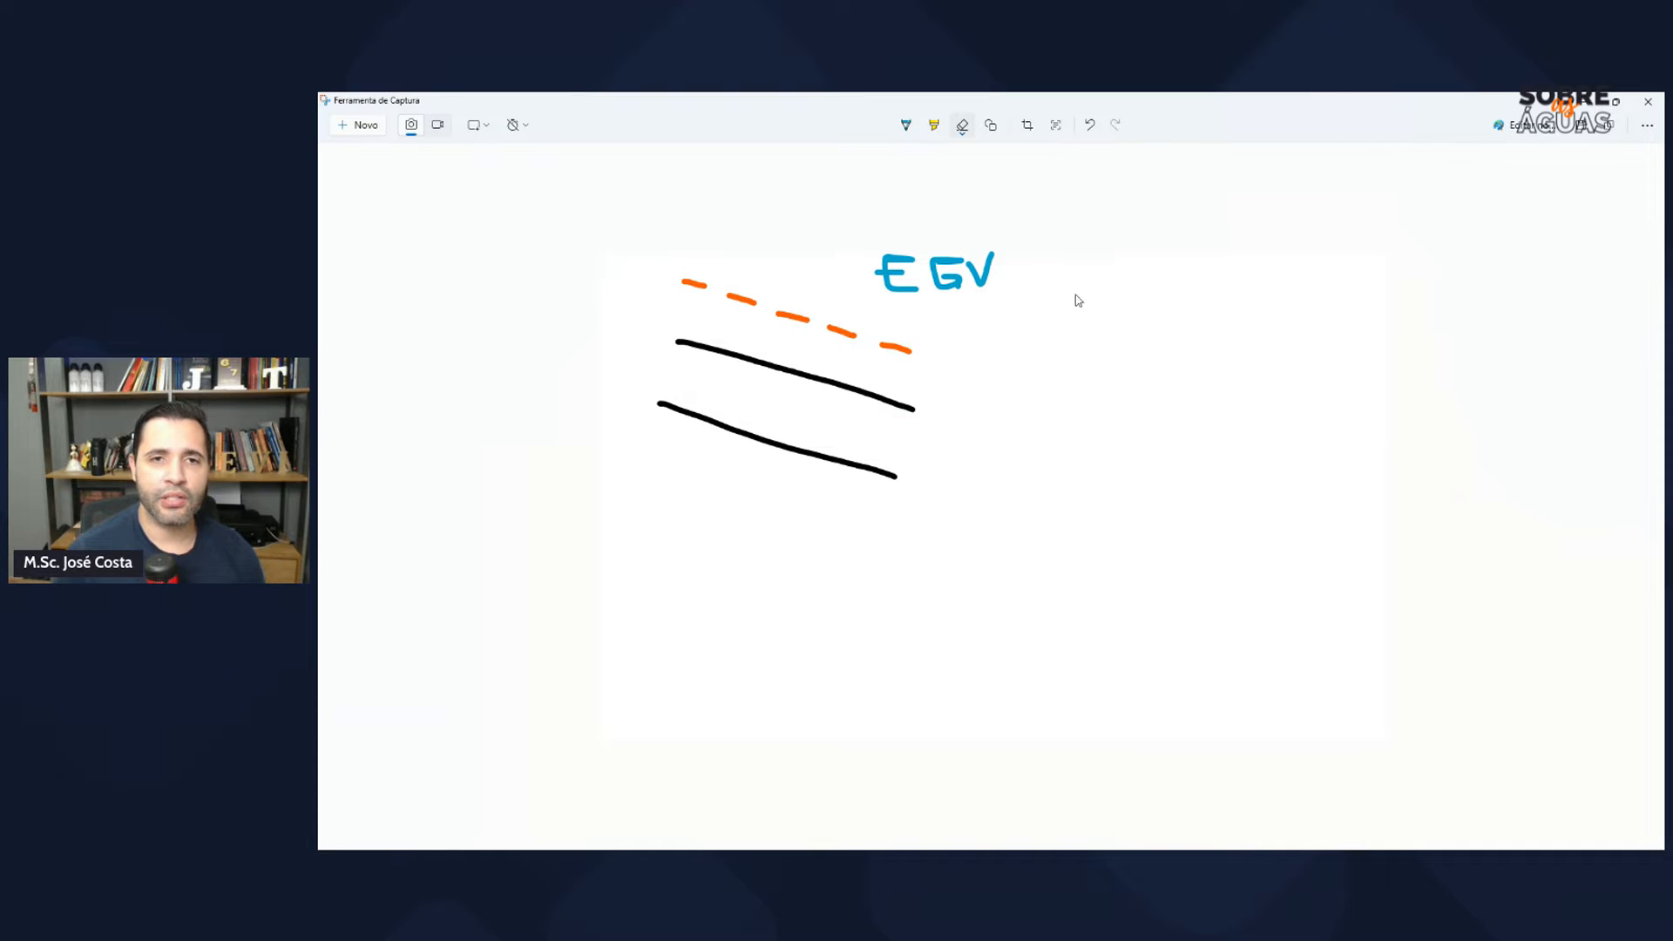
{"action": "mouse_move", "coordinate": [1008, 269]}
{"action": "left_mouse_down"}
{"action": "mouse_move", "coordinate": [908, 280]}
{"action": "mouse_move", "coordinate": [904, 252]}
{"action": "left_mouse_up"}
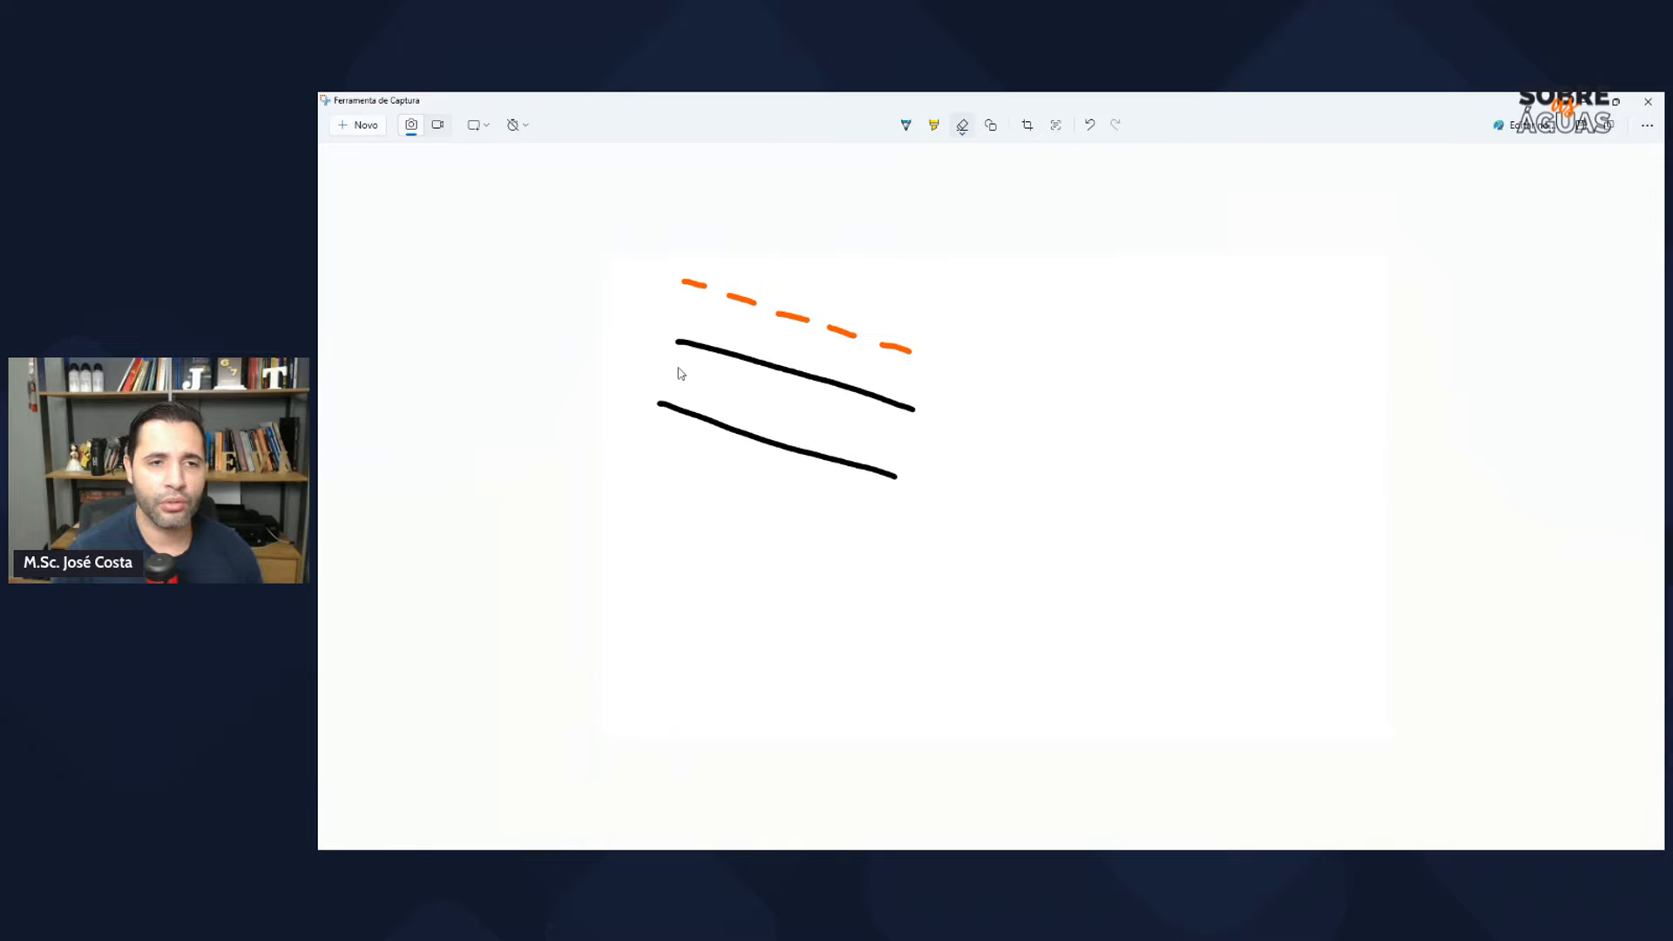
{"action": "left_click", "coordinate": [907, 127]}
{"action": "mouse_move", "coordinate": [671, 371]}
{"action": "left_mouse_down"}
{"action": "mouse_move", "coordinate": [978, 444]}
{"action": "mouse_move", "coordinate": [996, 459]}
{"action": "mouse_move", "coordinate": [981, 470]}
{"action": "left_mouse_up"}
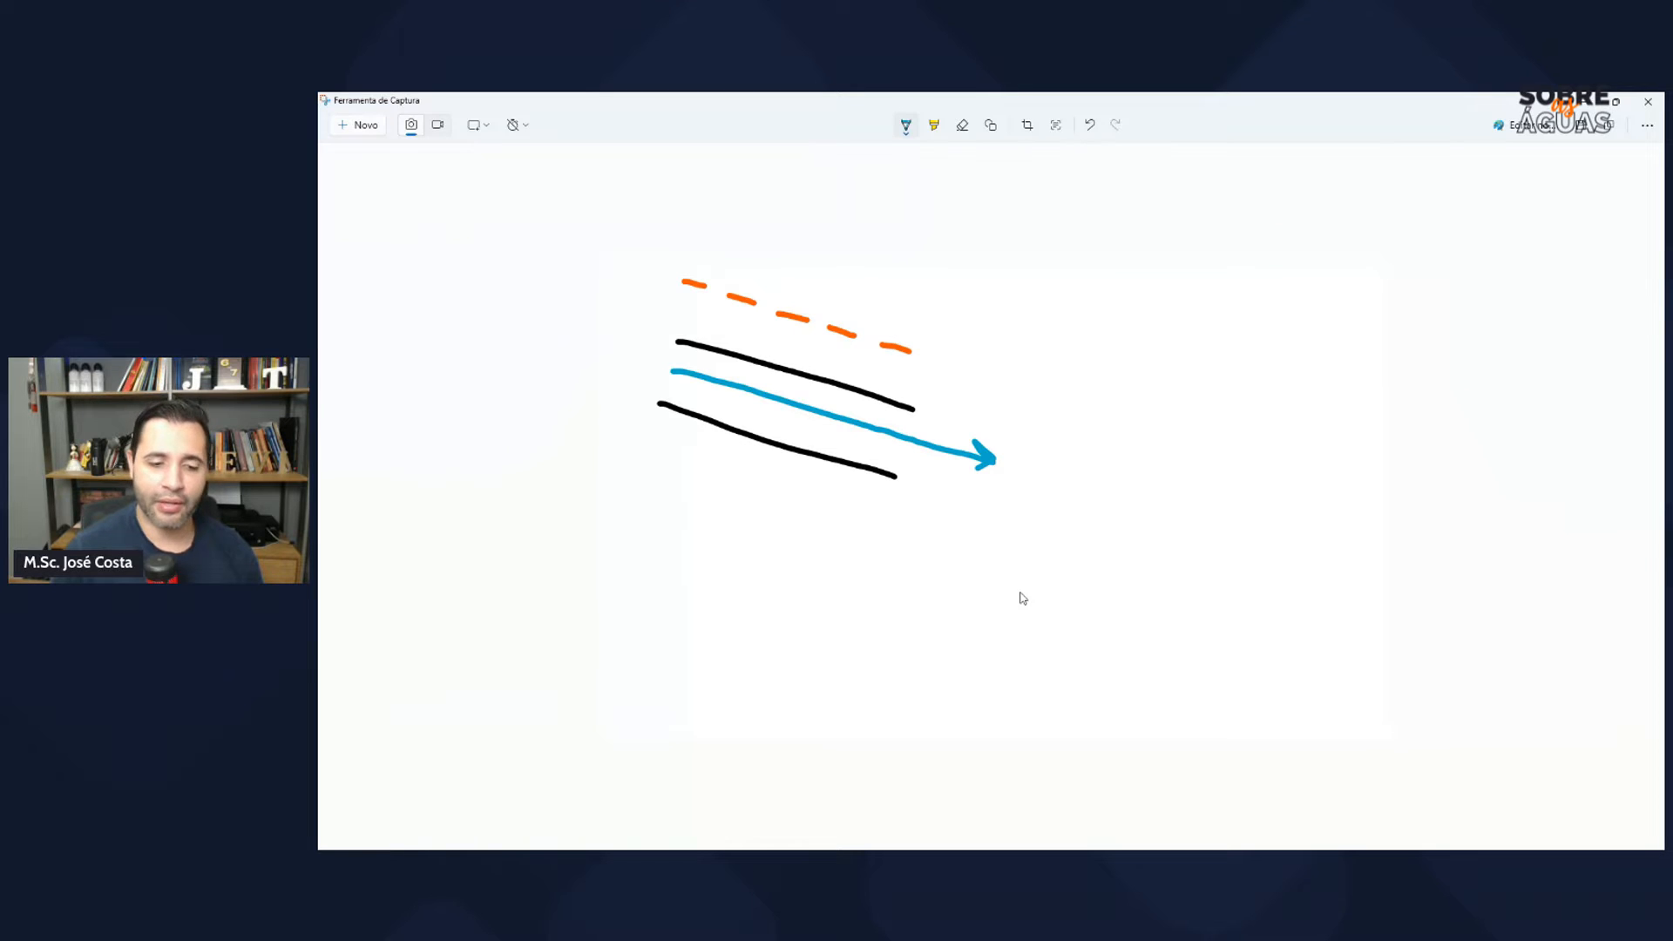
Step: In black, close off the pipe outlet and draw a terrain profile from it down to a channel and up the far bank
{"action": "left_click", "coordinate": [906, 127]}
{"action": "left_click", "coordinate": [816, 188]}
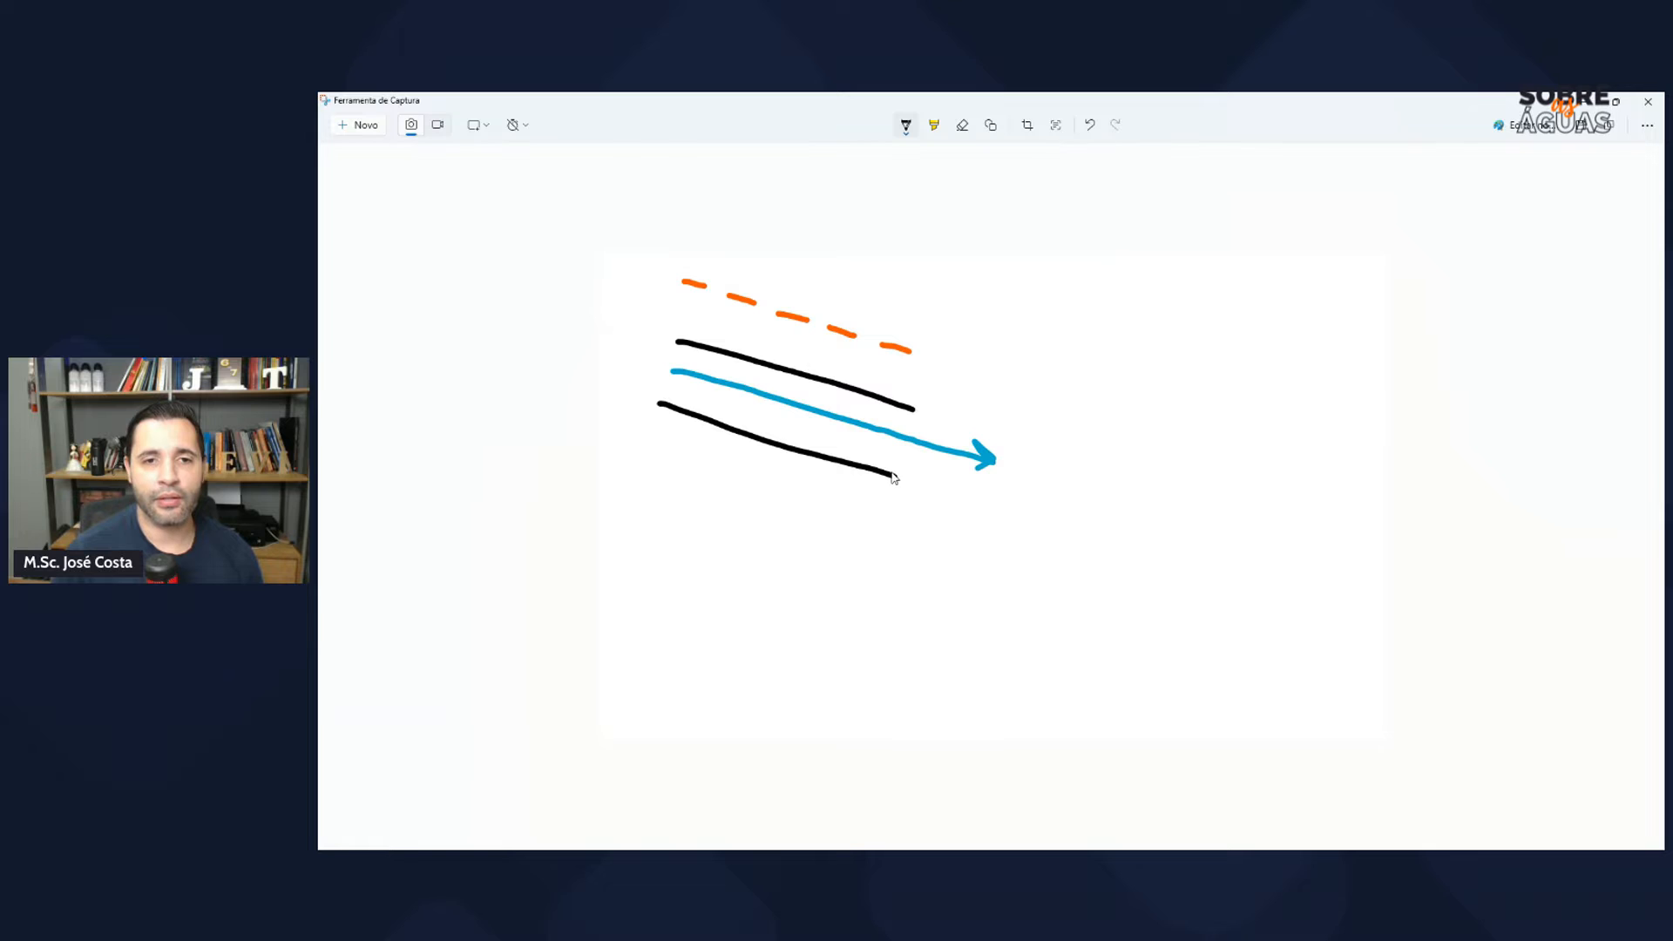
{"action": "mouse_move", "coordinate": [893, 477]}
{"action": "left_mouse_down"}
{"action": "mouse_move", "coordinate": [913, 413]}
{"action": "mouse_move", "coordinate": [908, 456]}
{"action": "mouse_move", "coordinate": [975, 496]}
{"action": "mouse_move", "coordinate": [1190, 544]}
{"action": "mouse_move", "coordinate": [1259, 610]}
{"action": "mouse_move", "coordinate": [1375, 608]}
{"action": "mouse_move", "coordinate": [1450, 546]}
{"action": "mouse_move", "coordinate": [1553, 517]}
{"action": "left_mouse_up"}
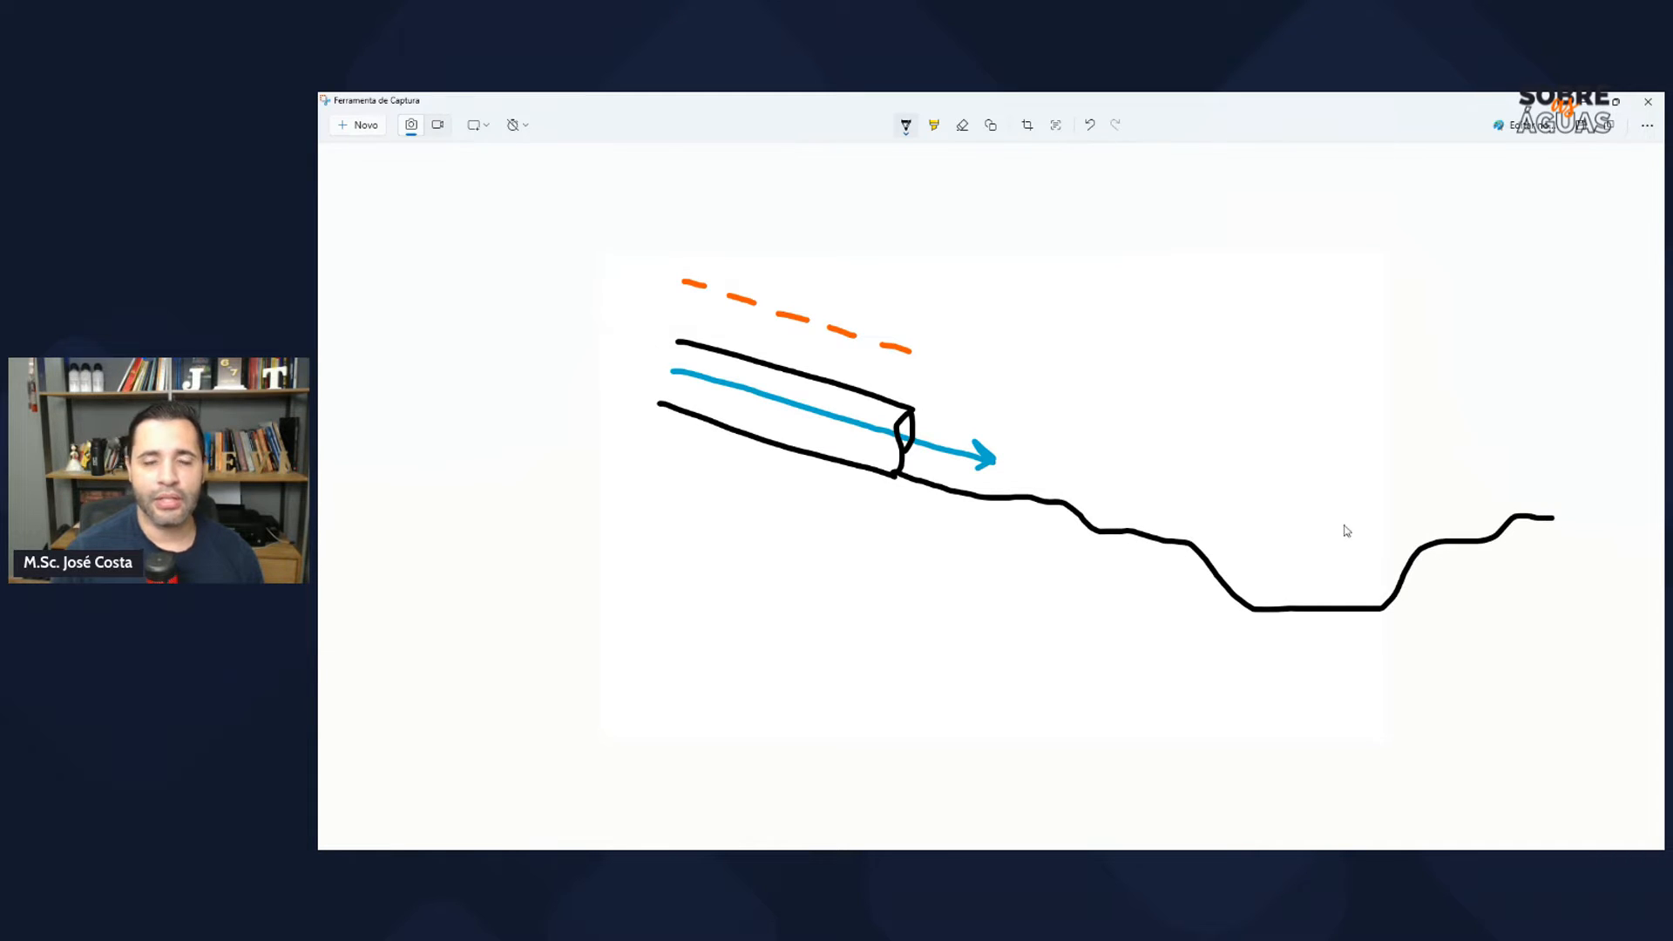
Step: In blue, draw three successively higher water levels across the channel, the highest reaching the pipe outlet, each with a water-surface symbol
{"action": "left_click", "coordinate": [906, 127]}
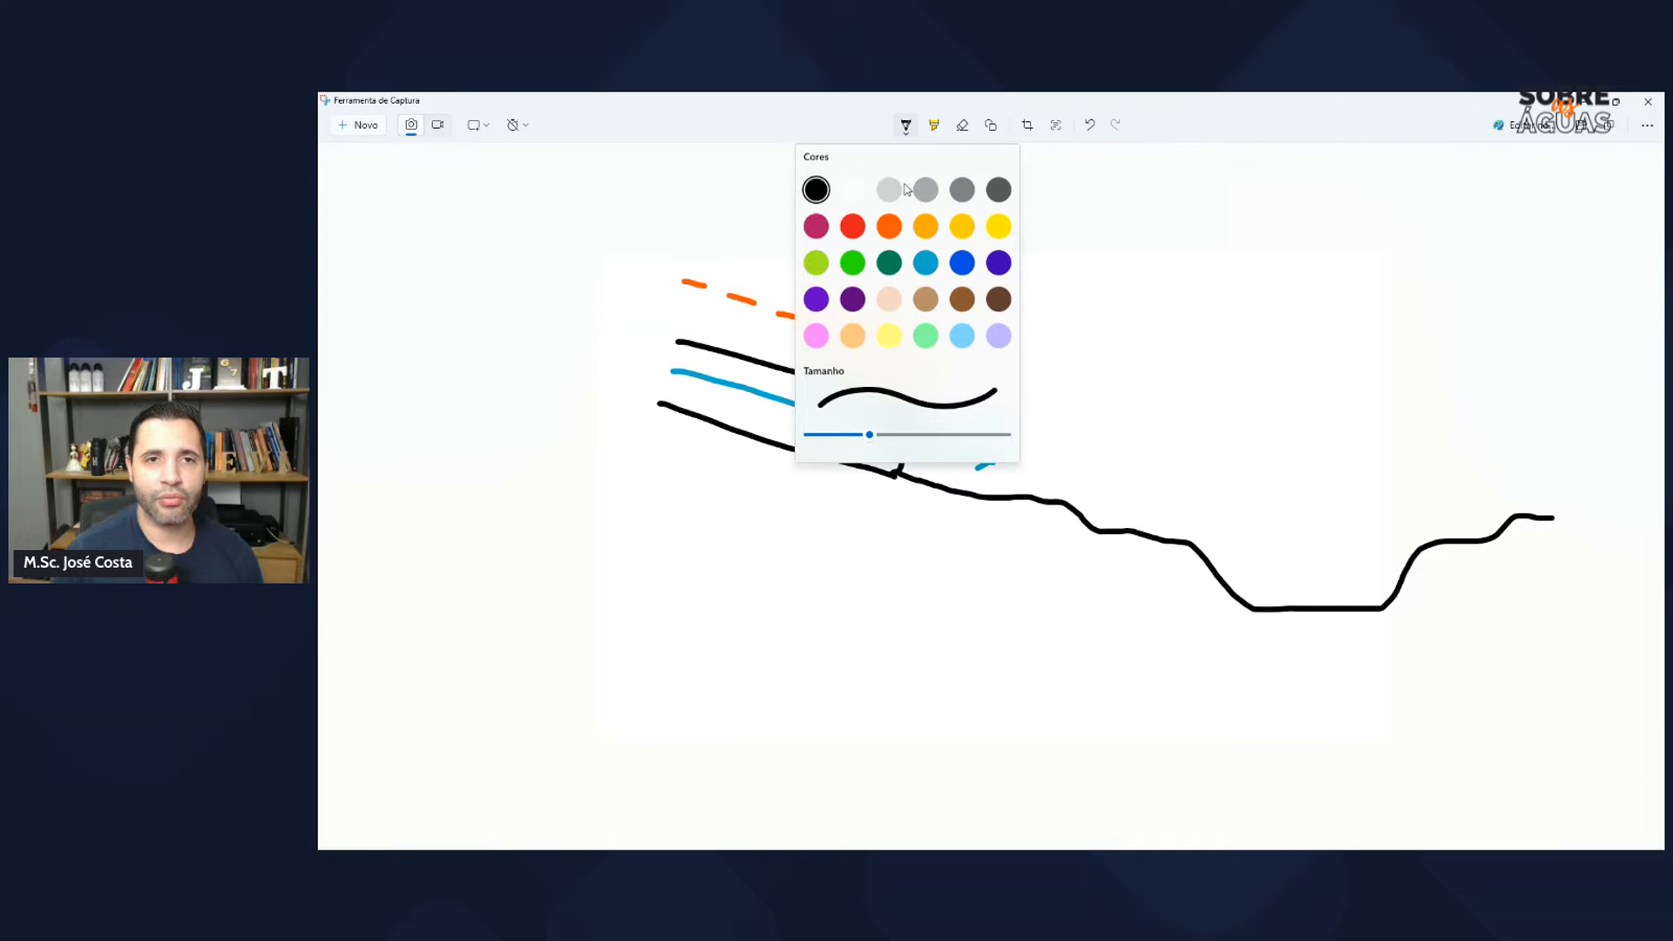
{"action": "left_click", "coordinate": [926, 264]}
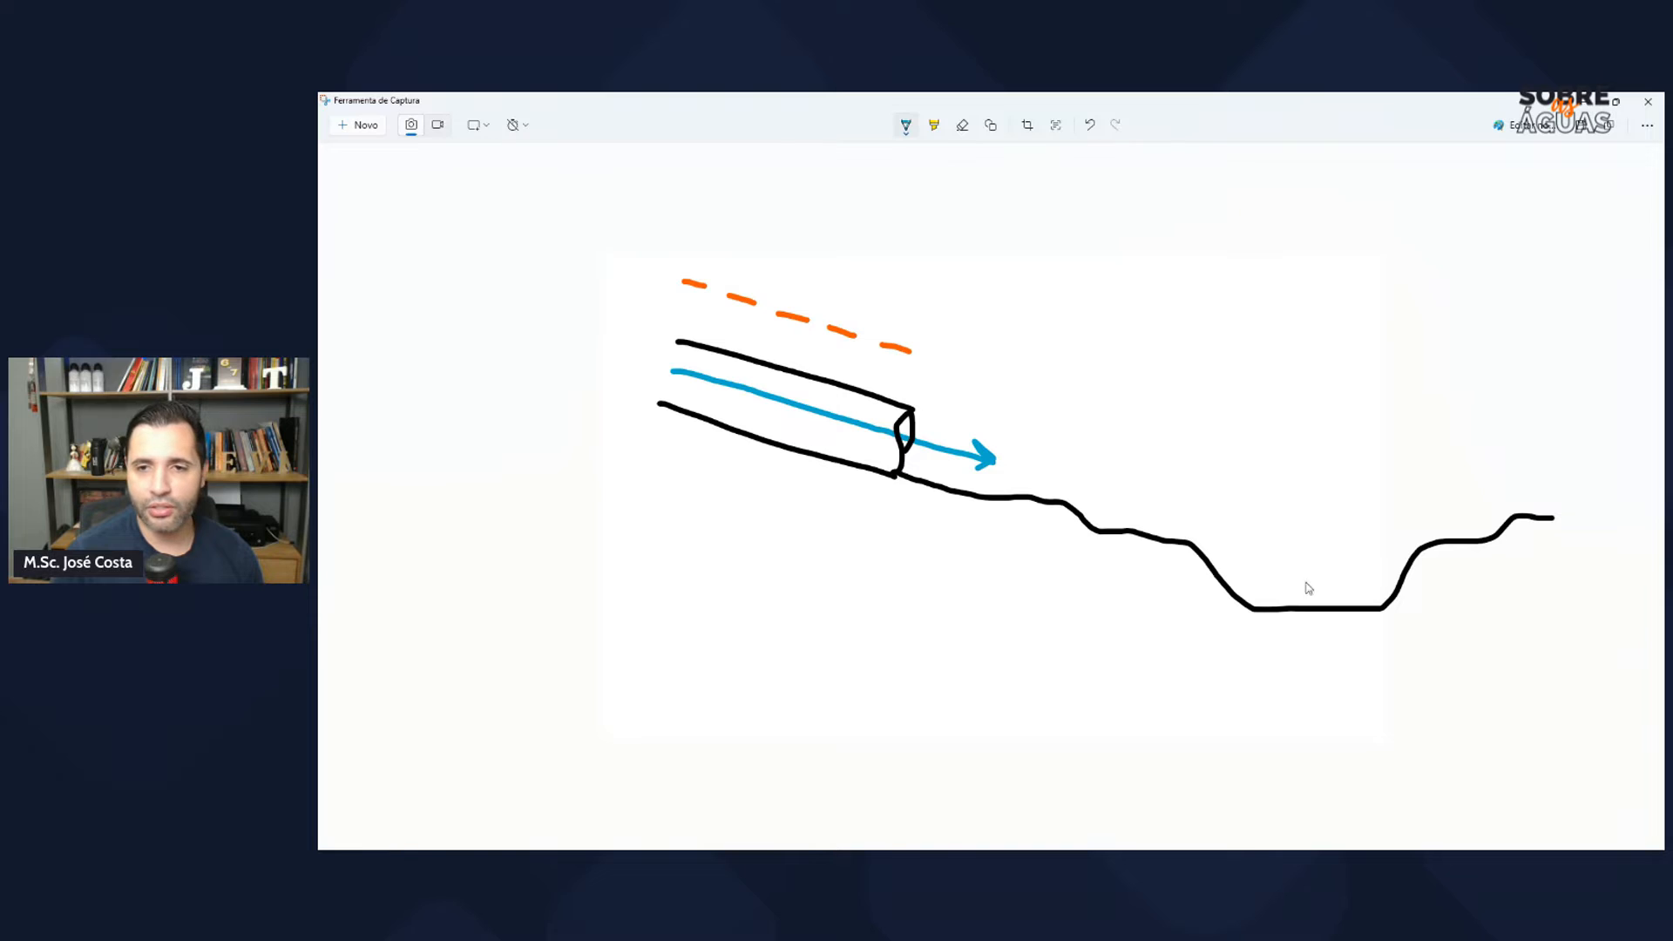
{"action": "left_click_drag", "start_coordinate": [1210, 559], "coordinate": [1398, 559]}
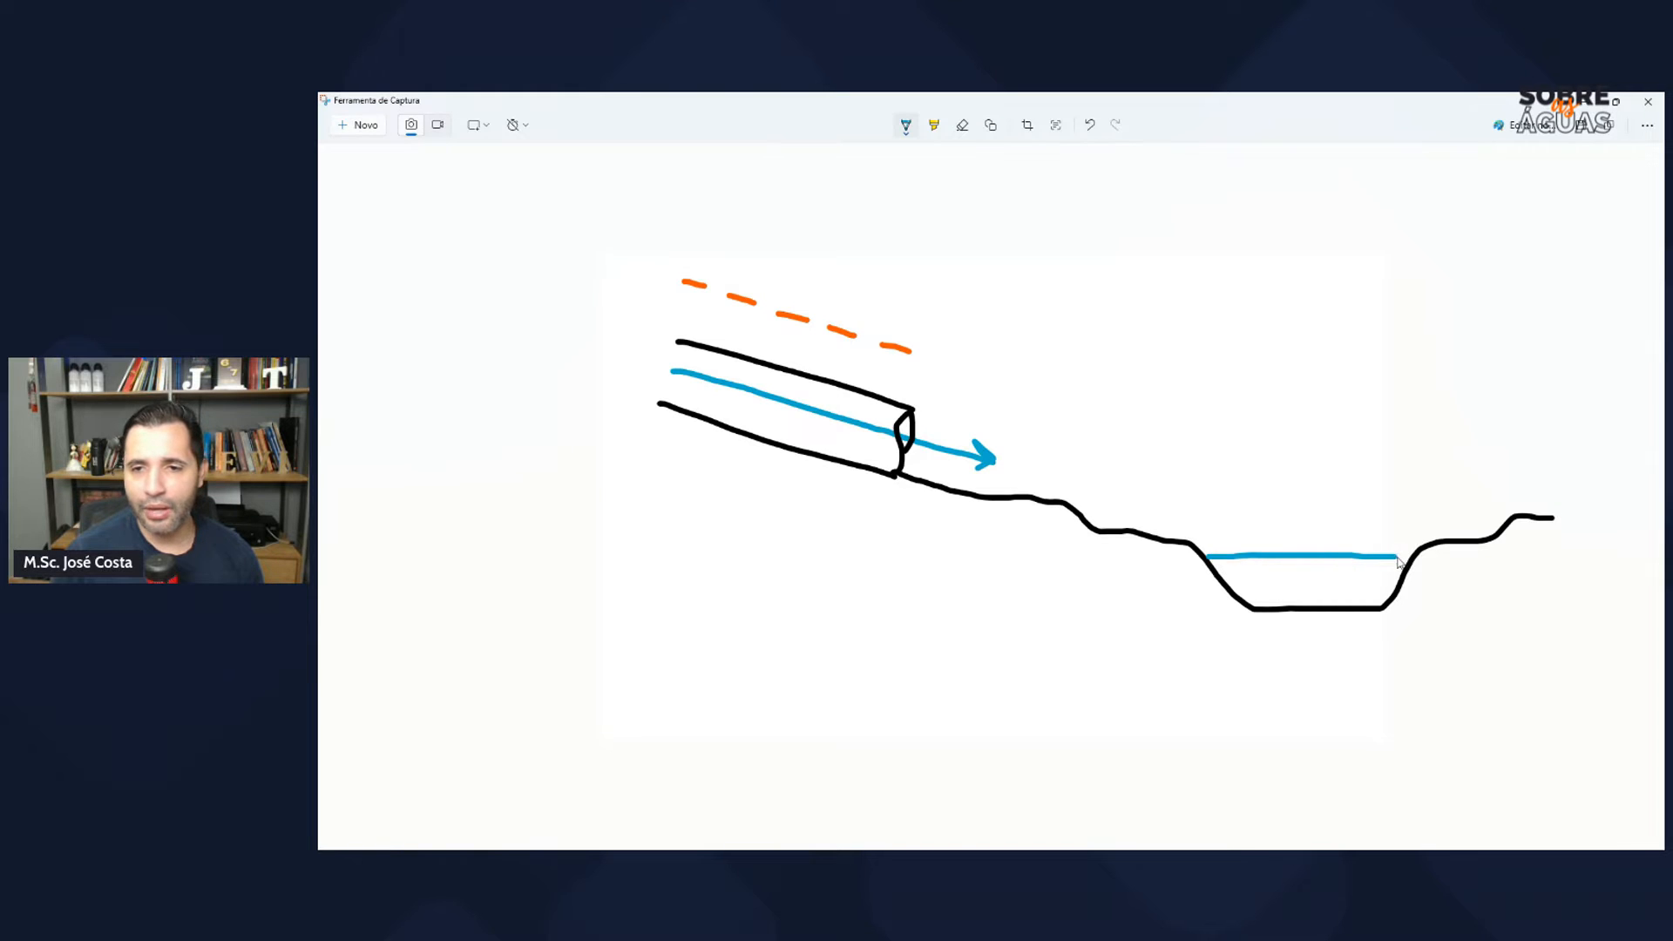
{"action": "left_click_drag", "start_coordinate": [1279, 564], "coordinate": [1310, 570]}
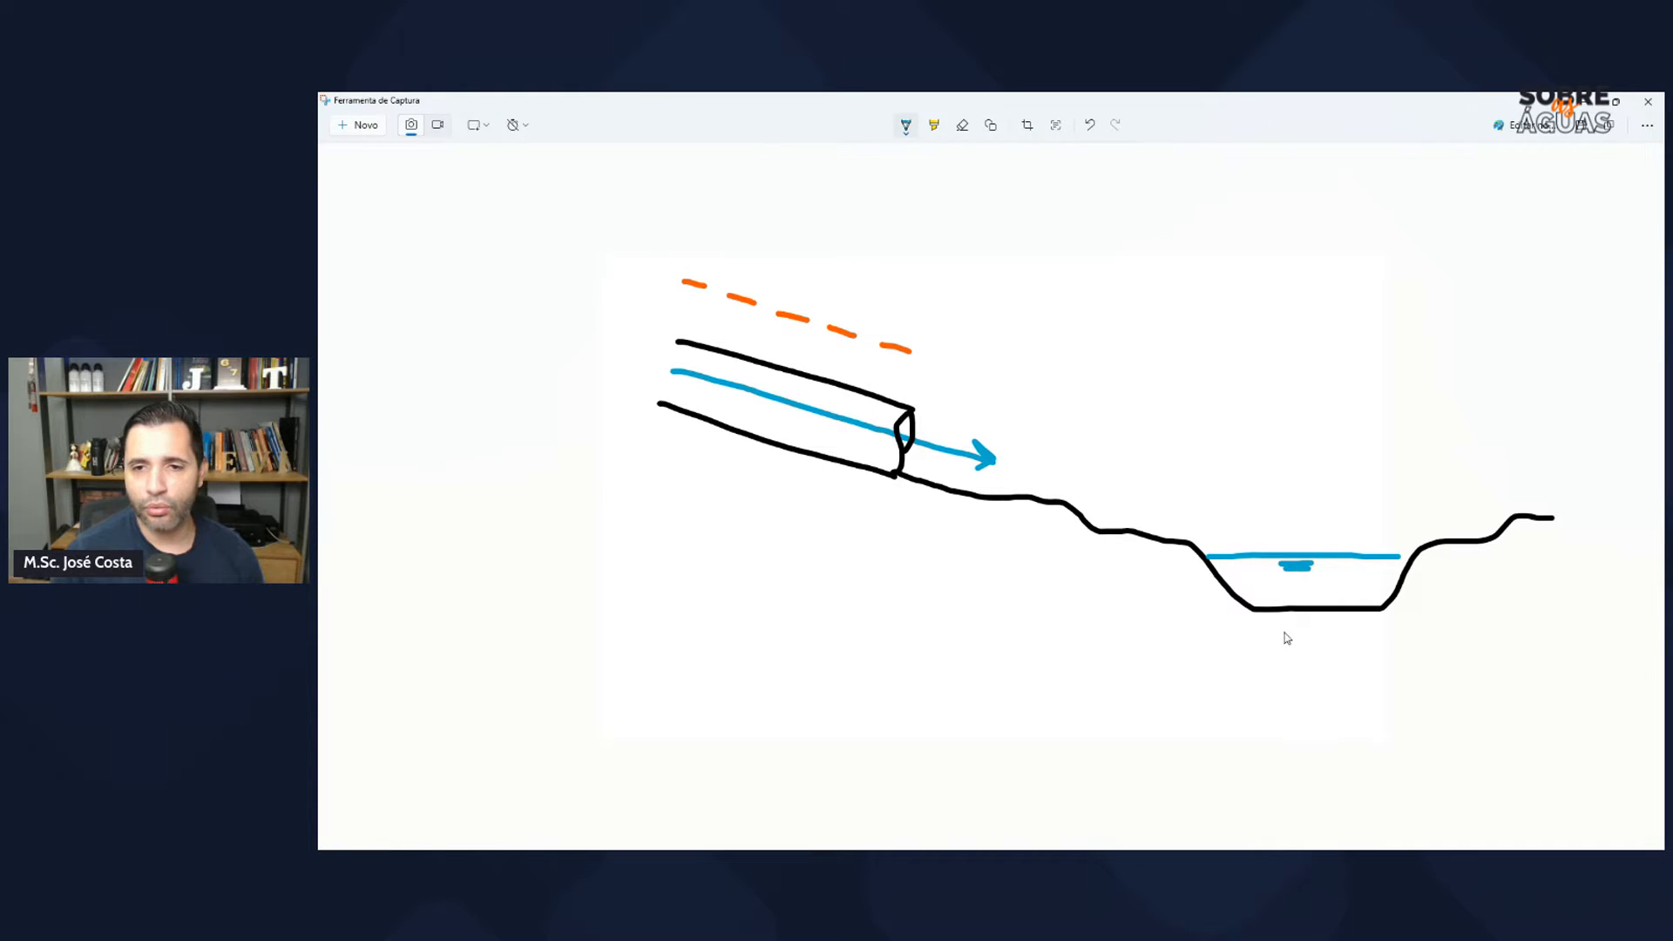
{"action": "left_click_drag", "start_coordinate": [1070, 500], "coordinate": [1513, 502]}
{"action": "left_click_drag", "start_coordinate": [1274, 514], "coordinate": [1293, 520]}
{"action": "left_click_drag", "start_coordinate": [909, 456], "coordinate": [1531, 455]}
{"action": "left_click_drag", "start_coordinate": [1269, 468], "coordinate": [1292, 474]}
{"action": "left_click", "coordinate": [974, 405]}
{"action": "left_click", "coordinate": [958, 392]}
{"action": "left_click", "coordinate": [933, 384]}
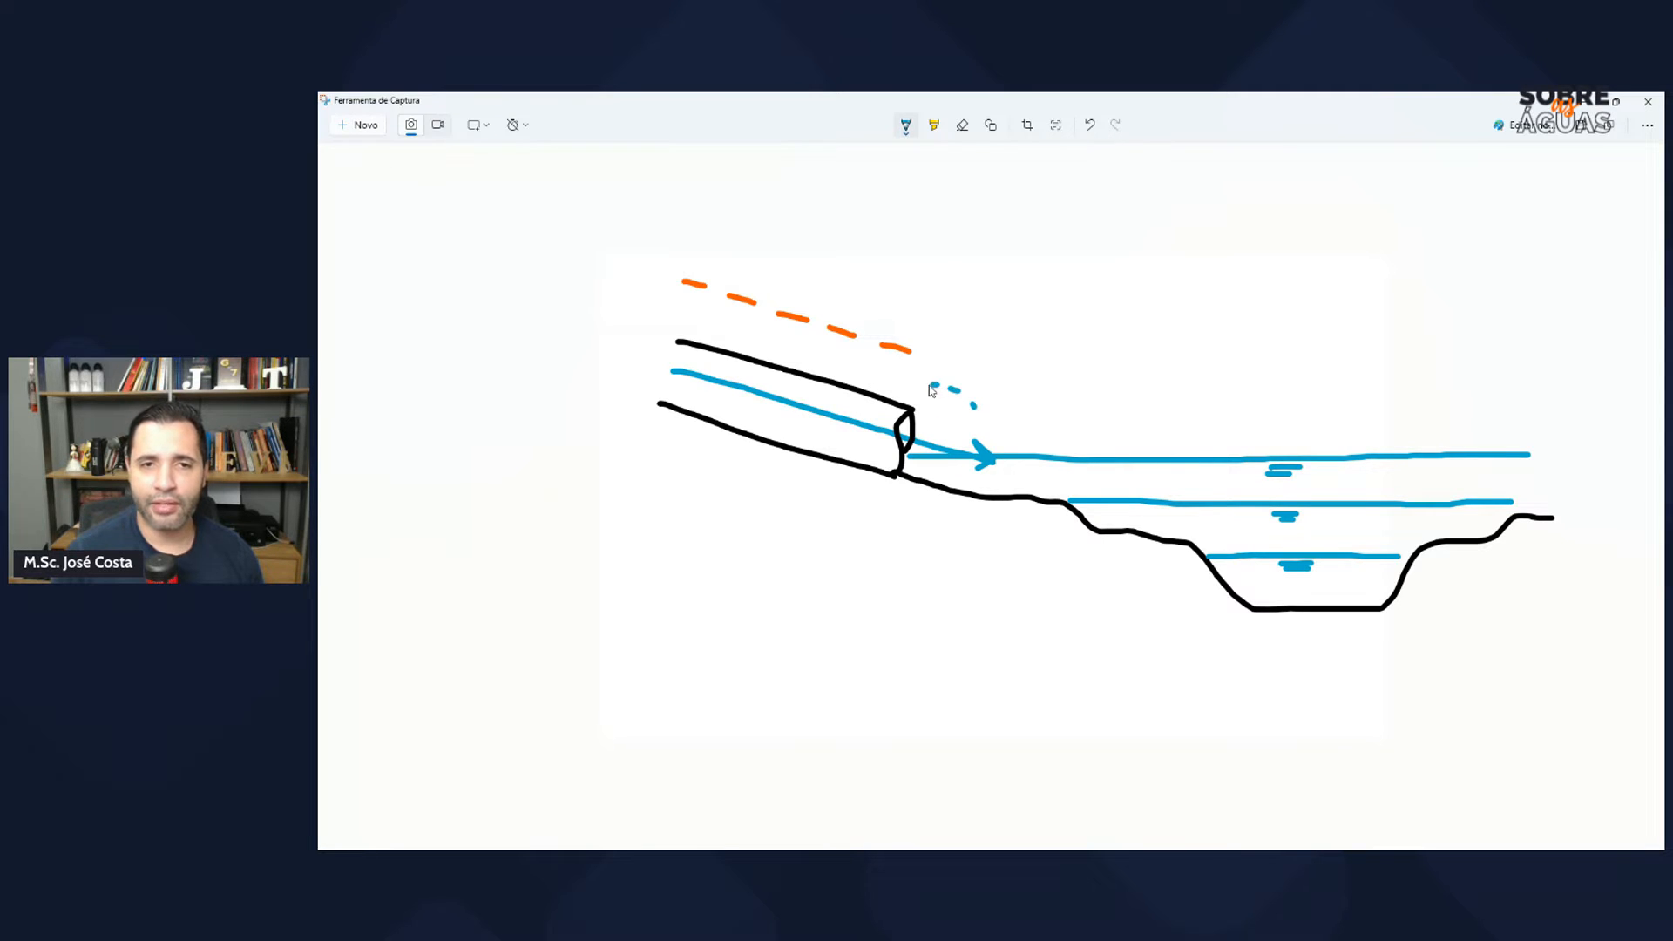
{"action": "left_click", "coordinate": [963, 126]}
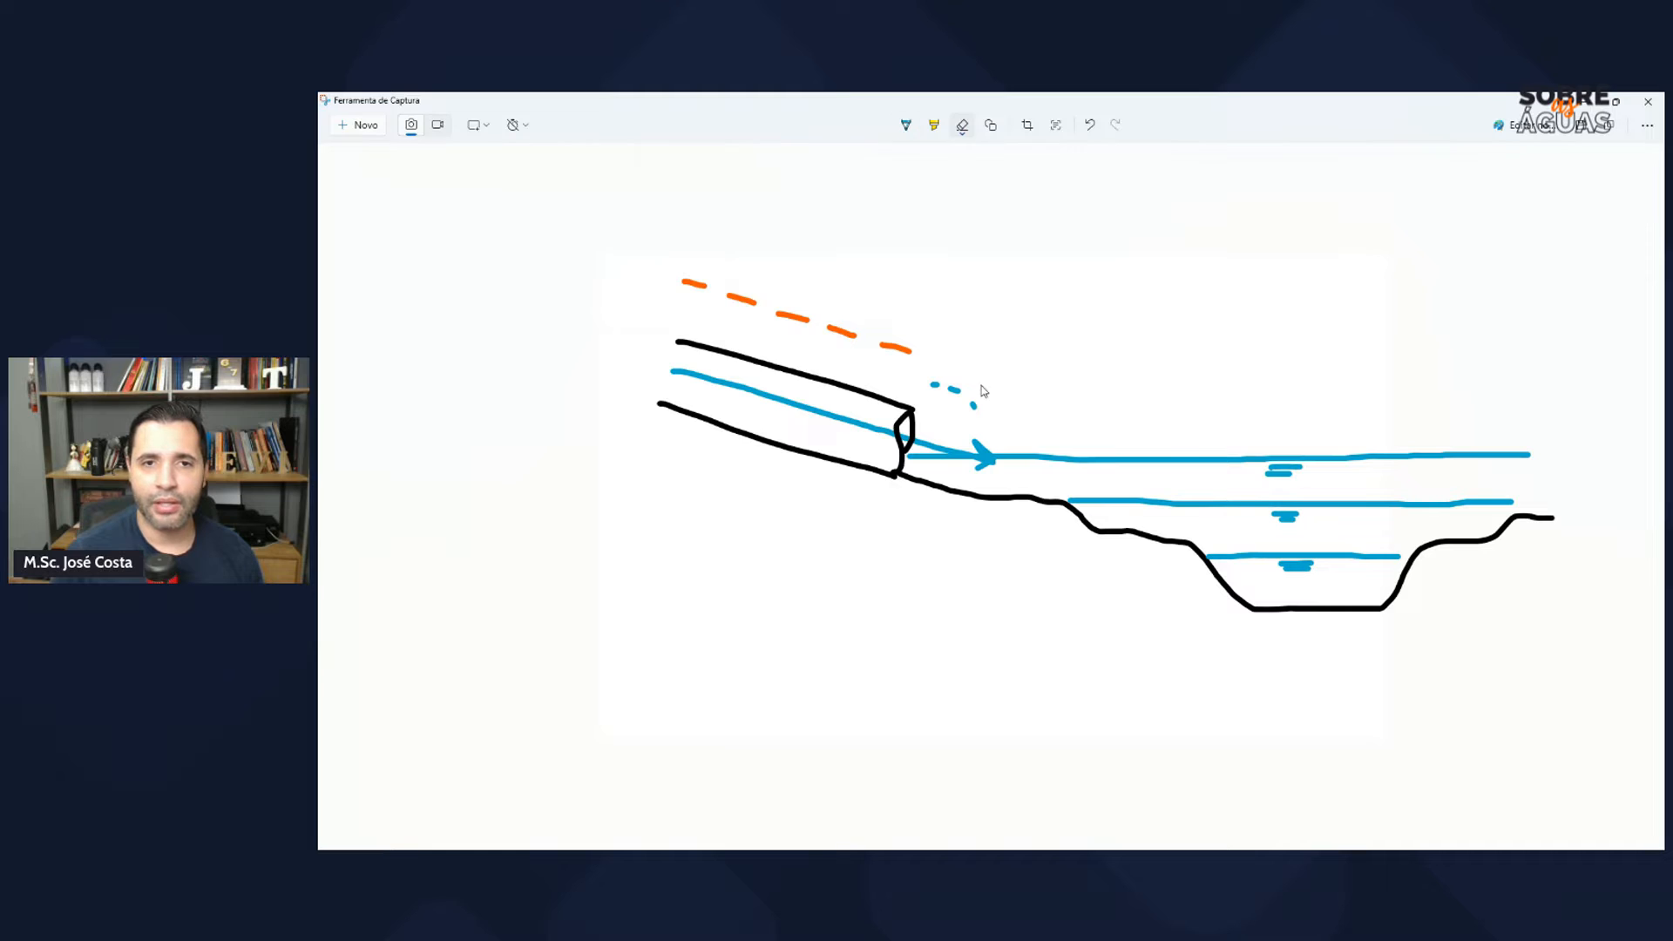
{"action": "left_click", "coordinate": [933, 386]}
{"action": "left_click", "coordinate": [958, 392]}
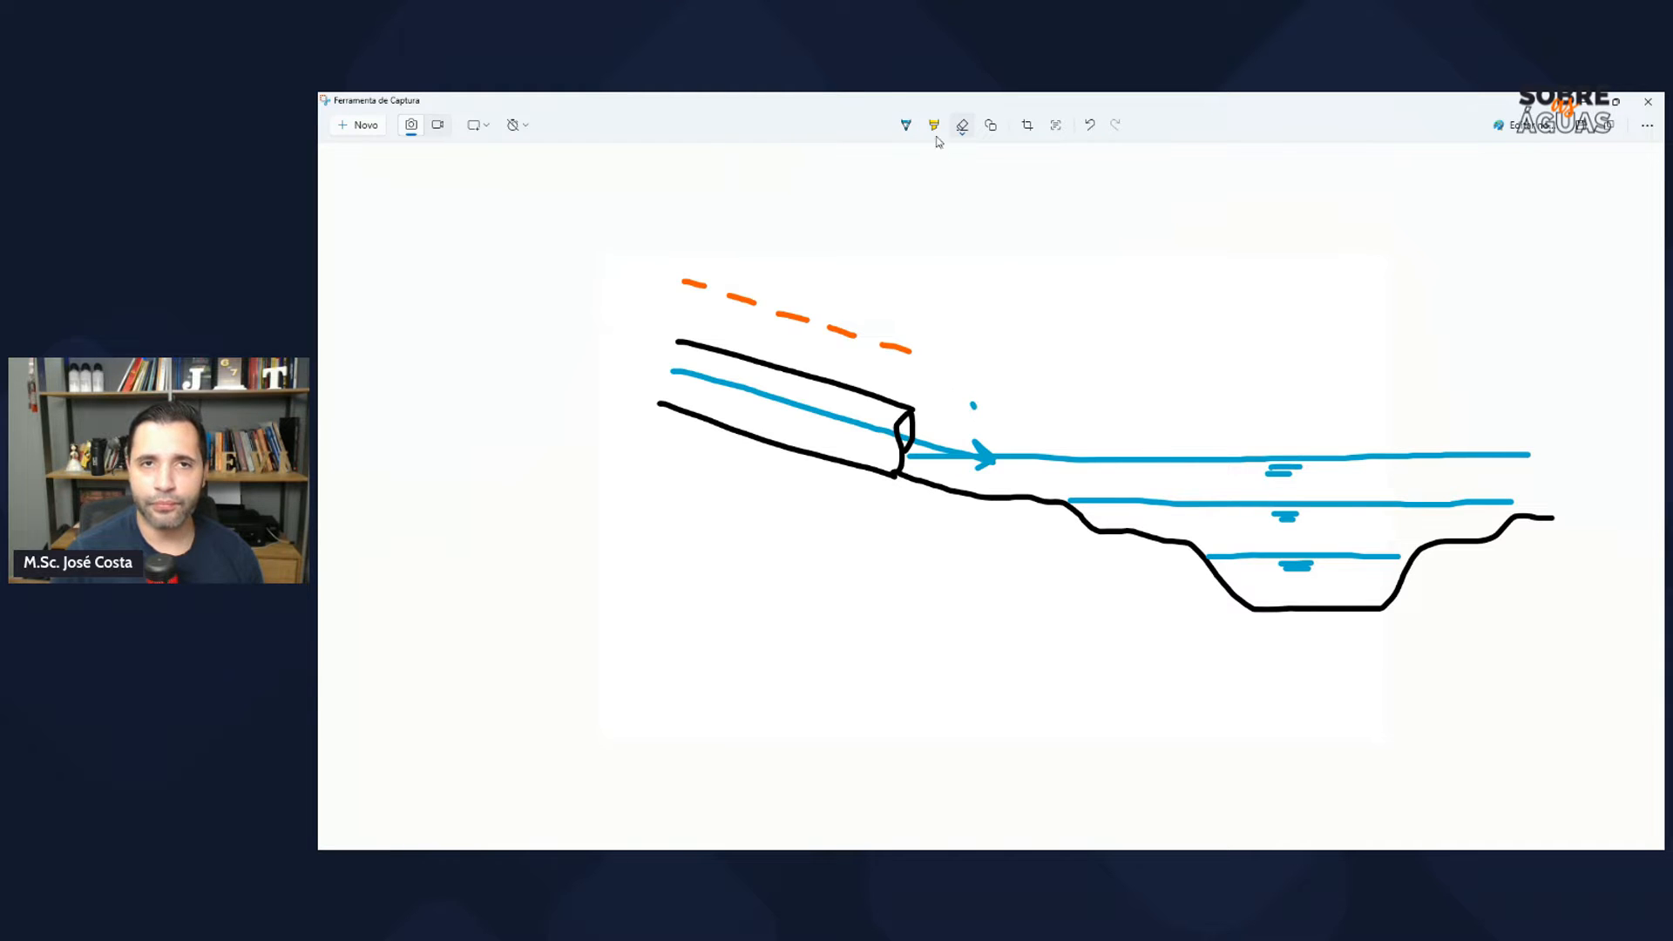
{"action": "left_click", "coordinate": [975, 406]}
Step: Highlight the pipe outlet with a yellow circle, adding arrows to the highest water level and from the pipe up to the orange dashed line
{"action": "left_click", "coordinate": [935, 126]}
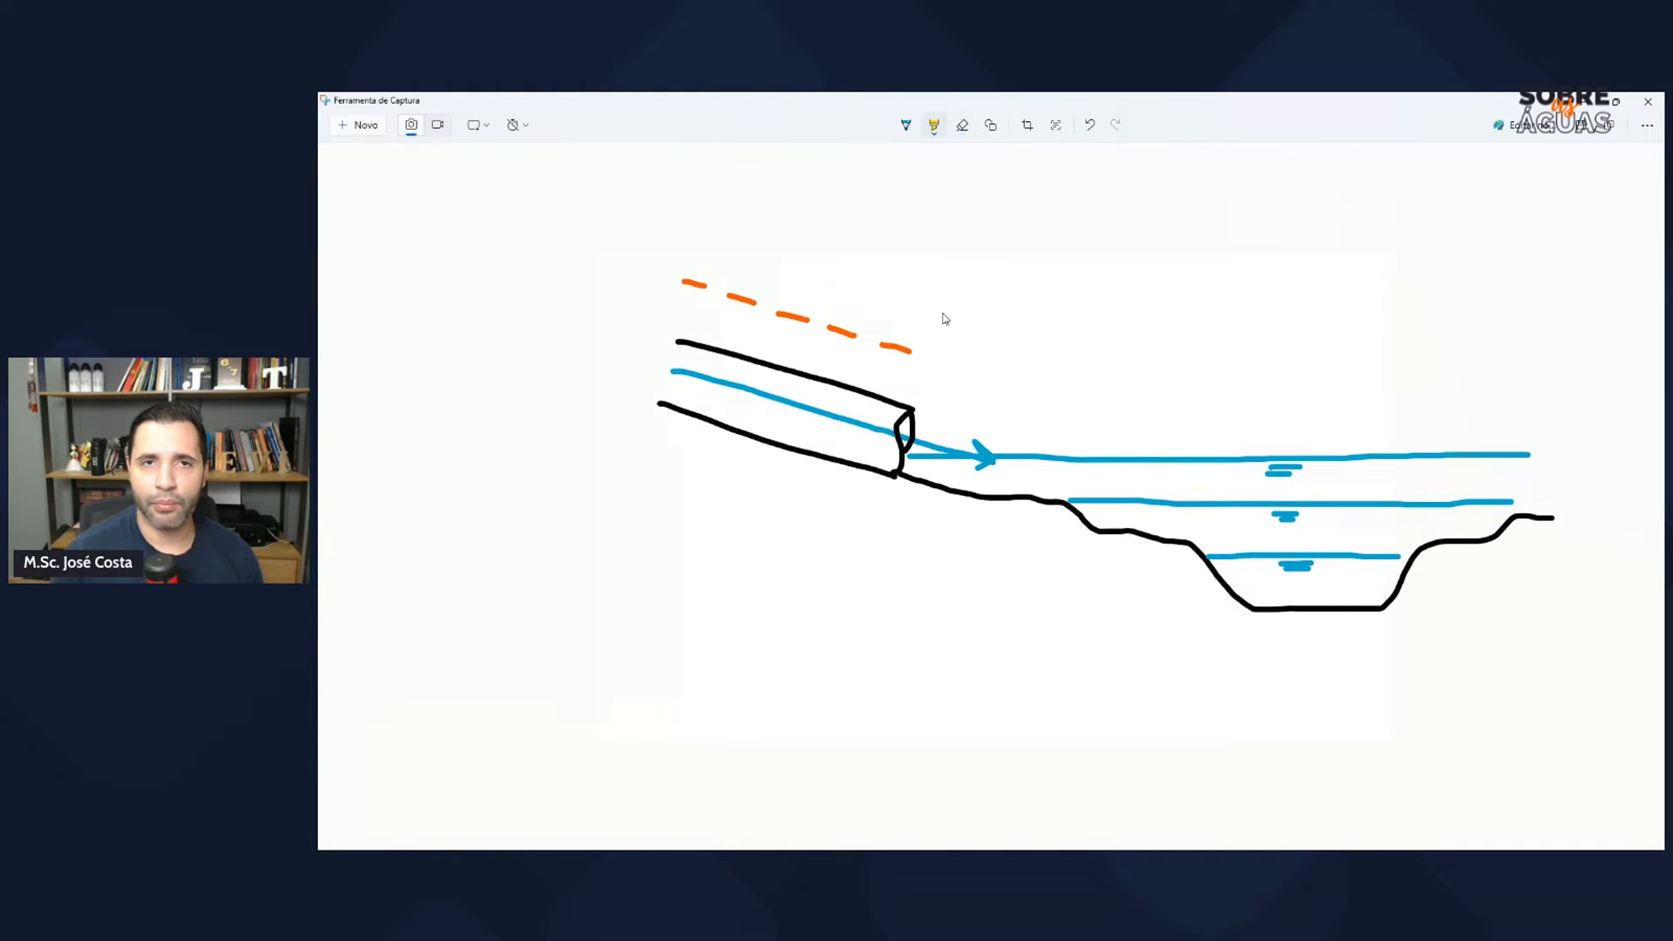
{"action": "mouse_move", "coordinate": [948, 373]}
{"action": "left_mouse_down"}
{"action": "mouse_move", "coordinate": [922, 357]}
{"action": "mouse_move", "coordinate": [850, 416]}
{"action": "mouse_move", "coordinate": [888, 551]}
{"action": "mouse_move", "coordinate": [1029, 563]}
{"action": "mouse_move", "coordinate": [1004, 380]}
{"action": "mouse_move", "coordinate": [924, 353]}
{"action": "left_mouse_up"}
{"action": "mouse_move", "coordinate": [1028, 410]}
{"action": "left_mouse_down"}
{"action": "mouse_move", "coordinate": [1155, 455]}
{"action": "mouse_move", "coordinate": [1131, 445]}
{"action": "mouse_move", "coordinate": [1168, 434]}
{"action": "left_mouse_up"}
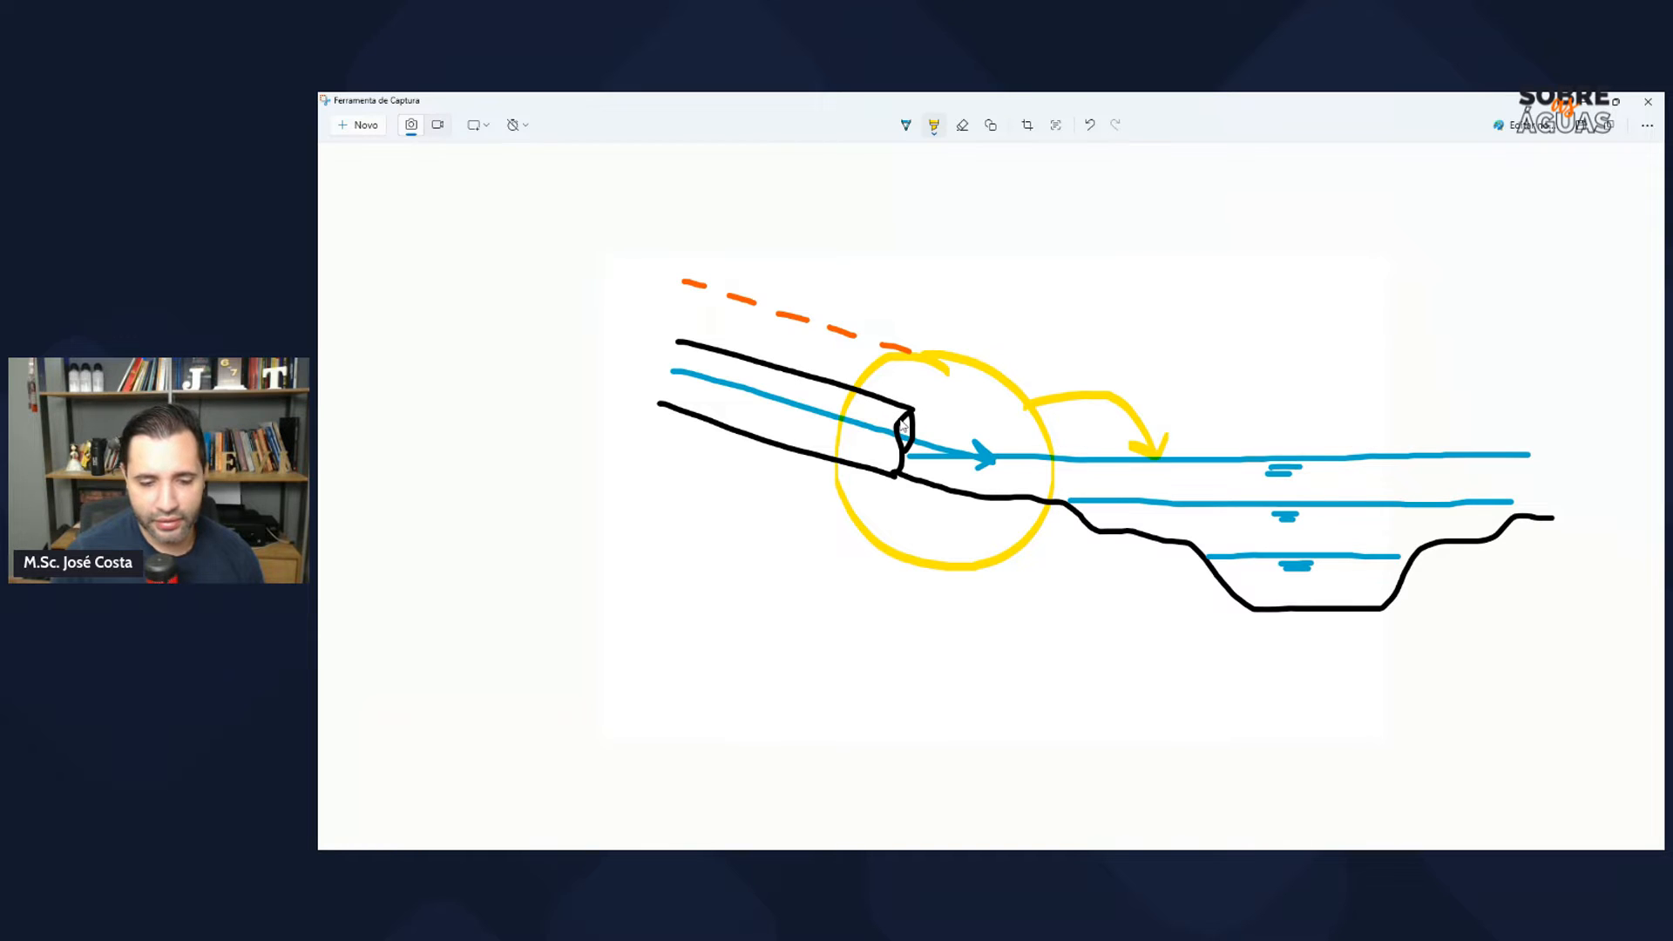
{"action": "left_click_drag", "start_coordinate": [921, 394], "coordinate": [925, 354]}
{"action": "left_click_drag", "start_coordinate": [925, 353], "coordinate": [946, 373]}
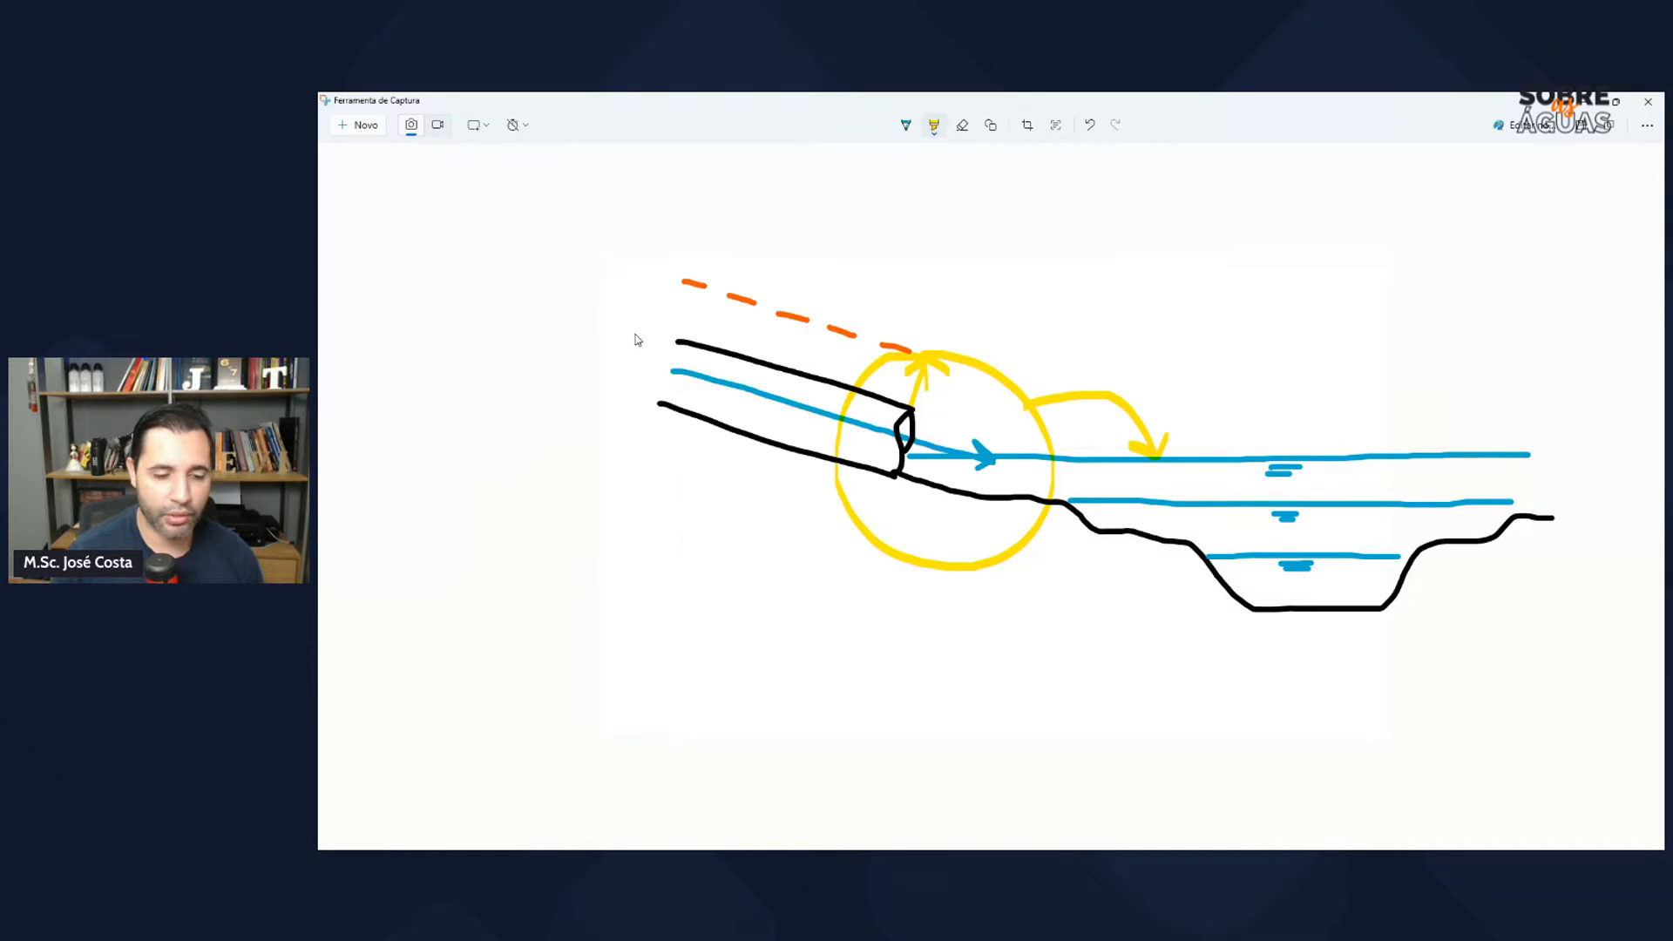
Step: Switch to the MindMeister mind map, check the hydrograph propagation topic, and return to the Snipping Tool sketch
{"action": "key", "text": "alt+Tab"}
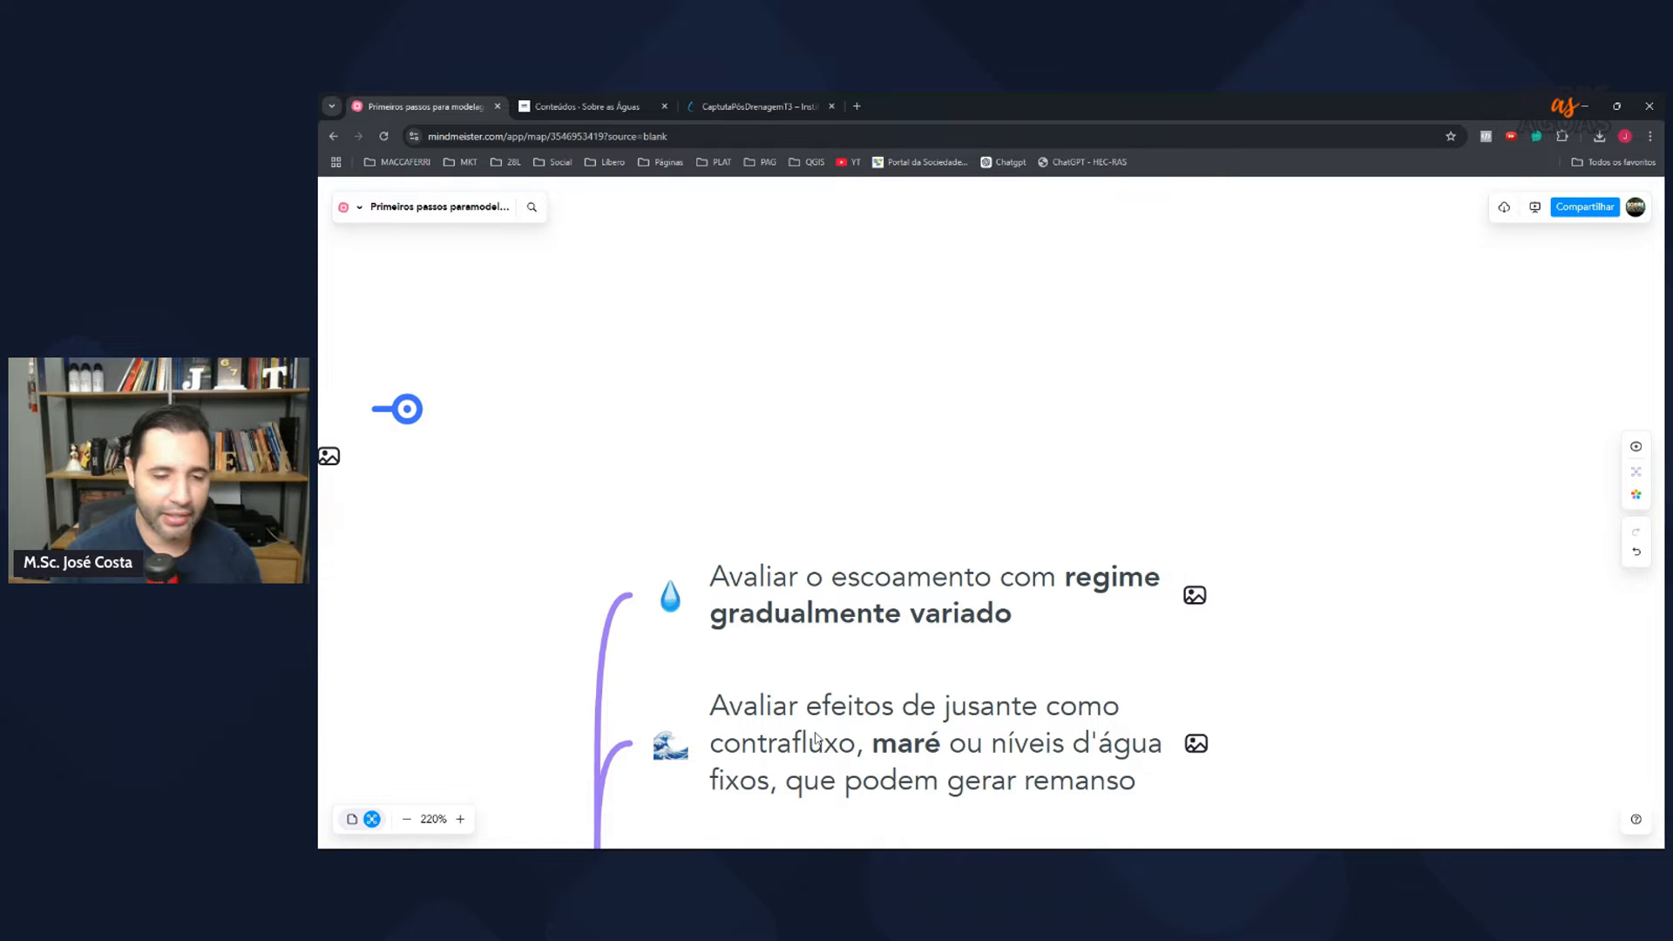
{"action": "key", "text": "alt+Tab"}
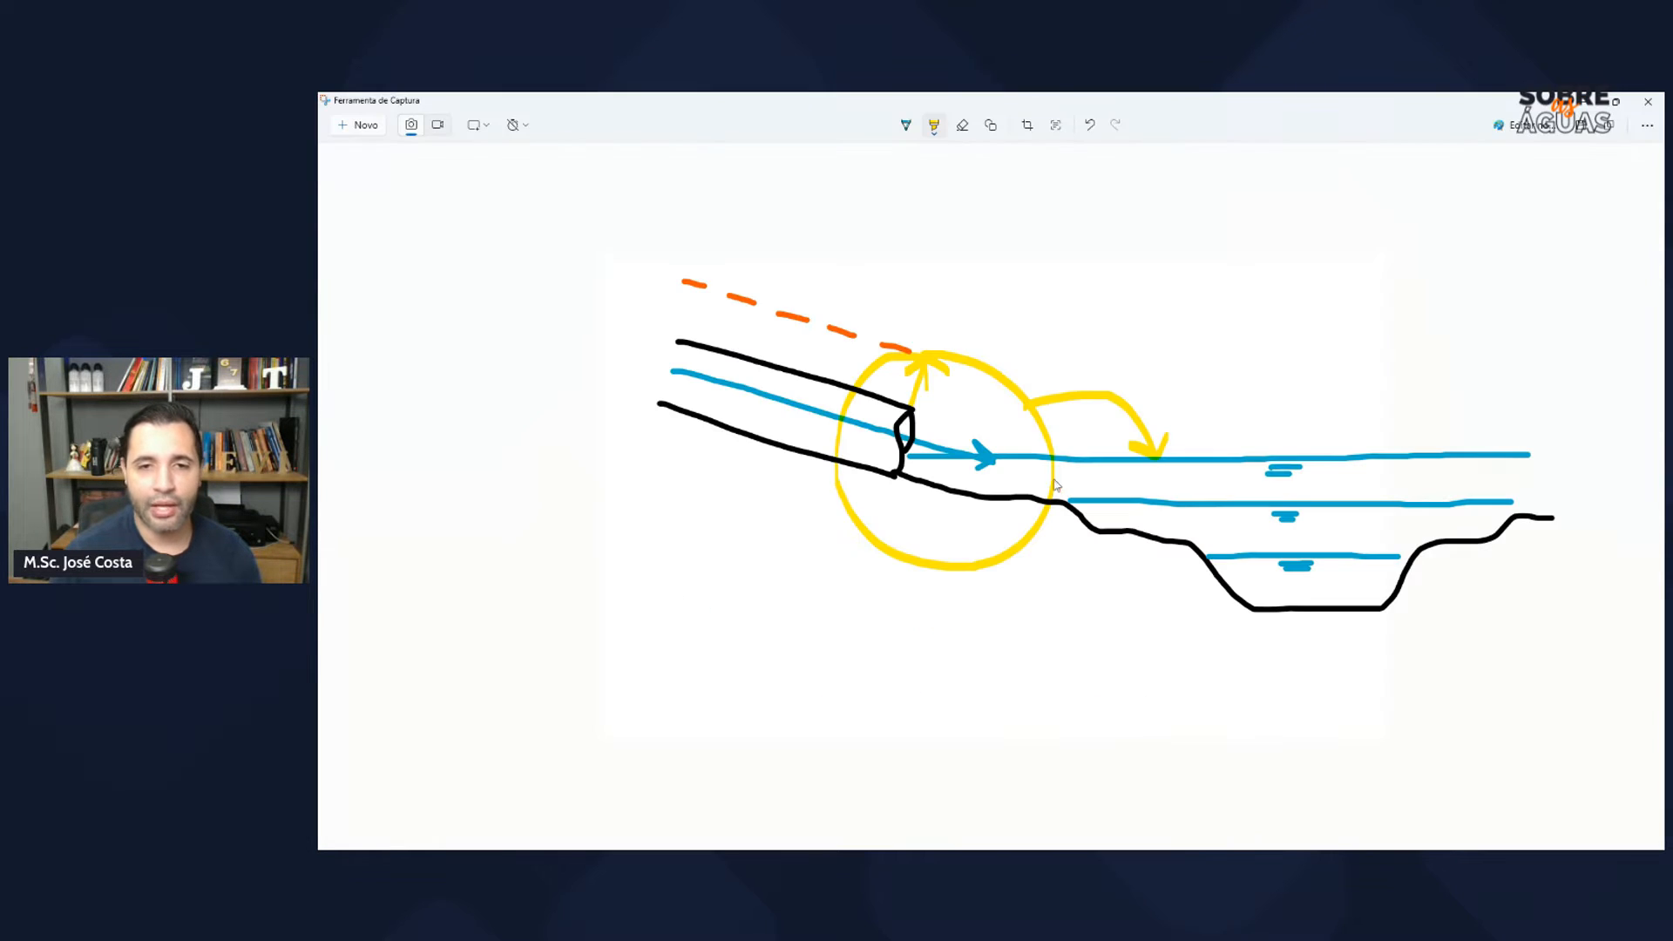
{"action": "key", "text": "alt+Tab"}
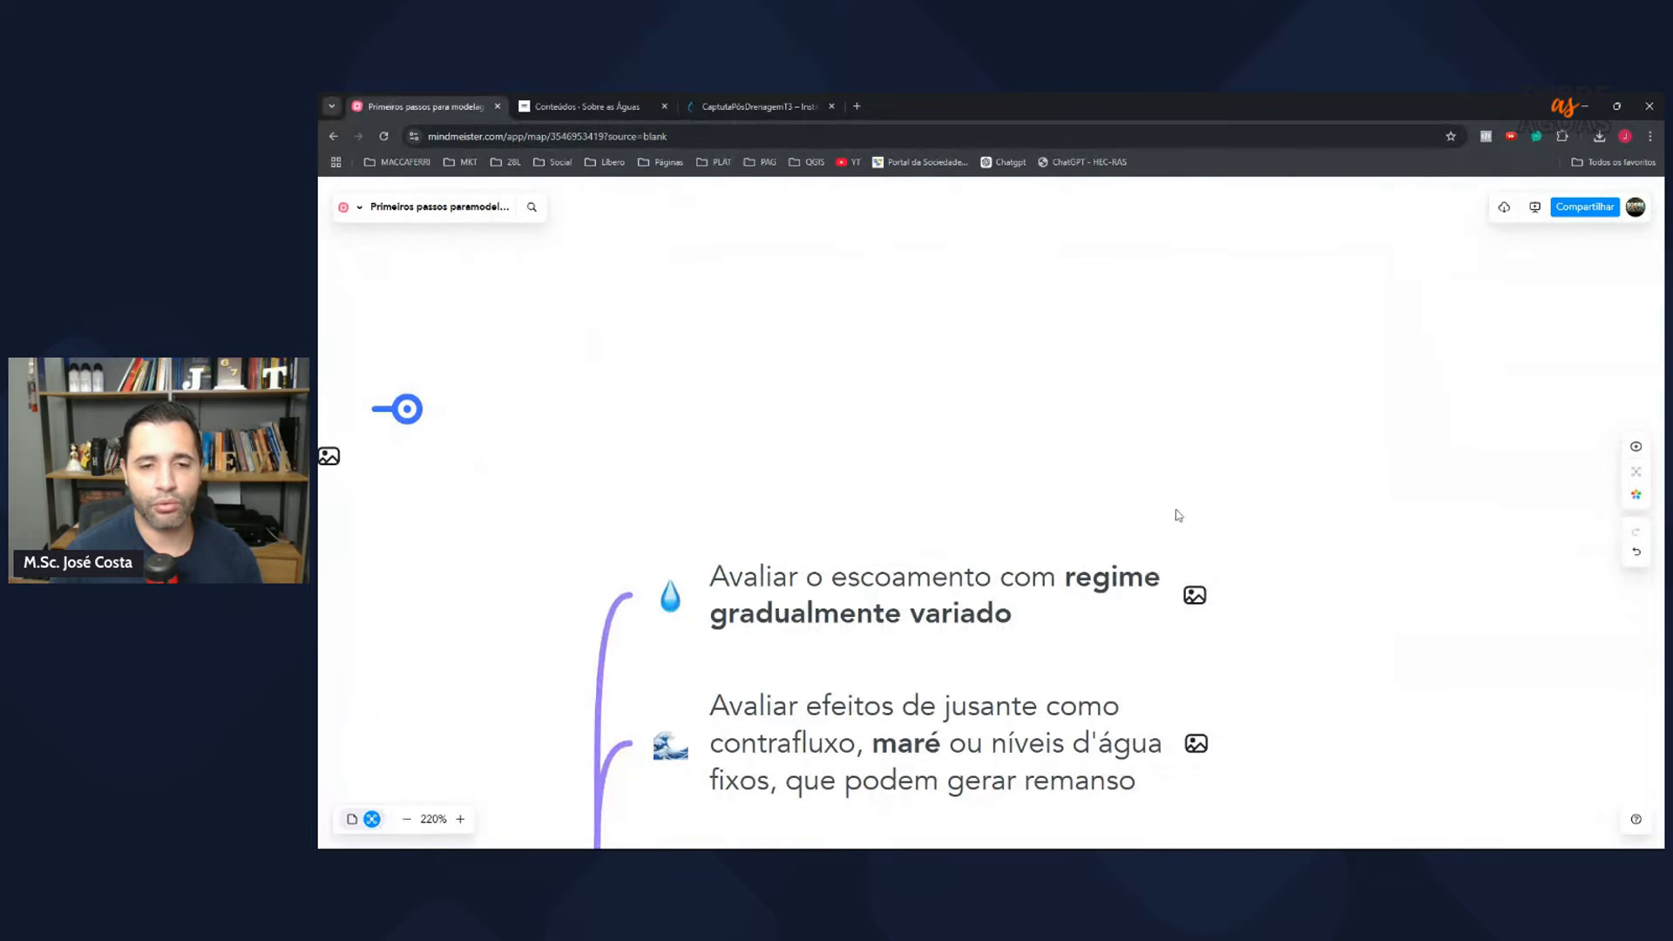
{"action": "scroll", "coordinate": [1347, 598], "scroll_direction": "down", "scroll_amount": 2}
{"action": "left_click_drag", "start_coordinate": [1345, 593], "coordinate": [1364, 586]}
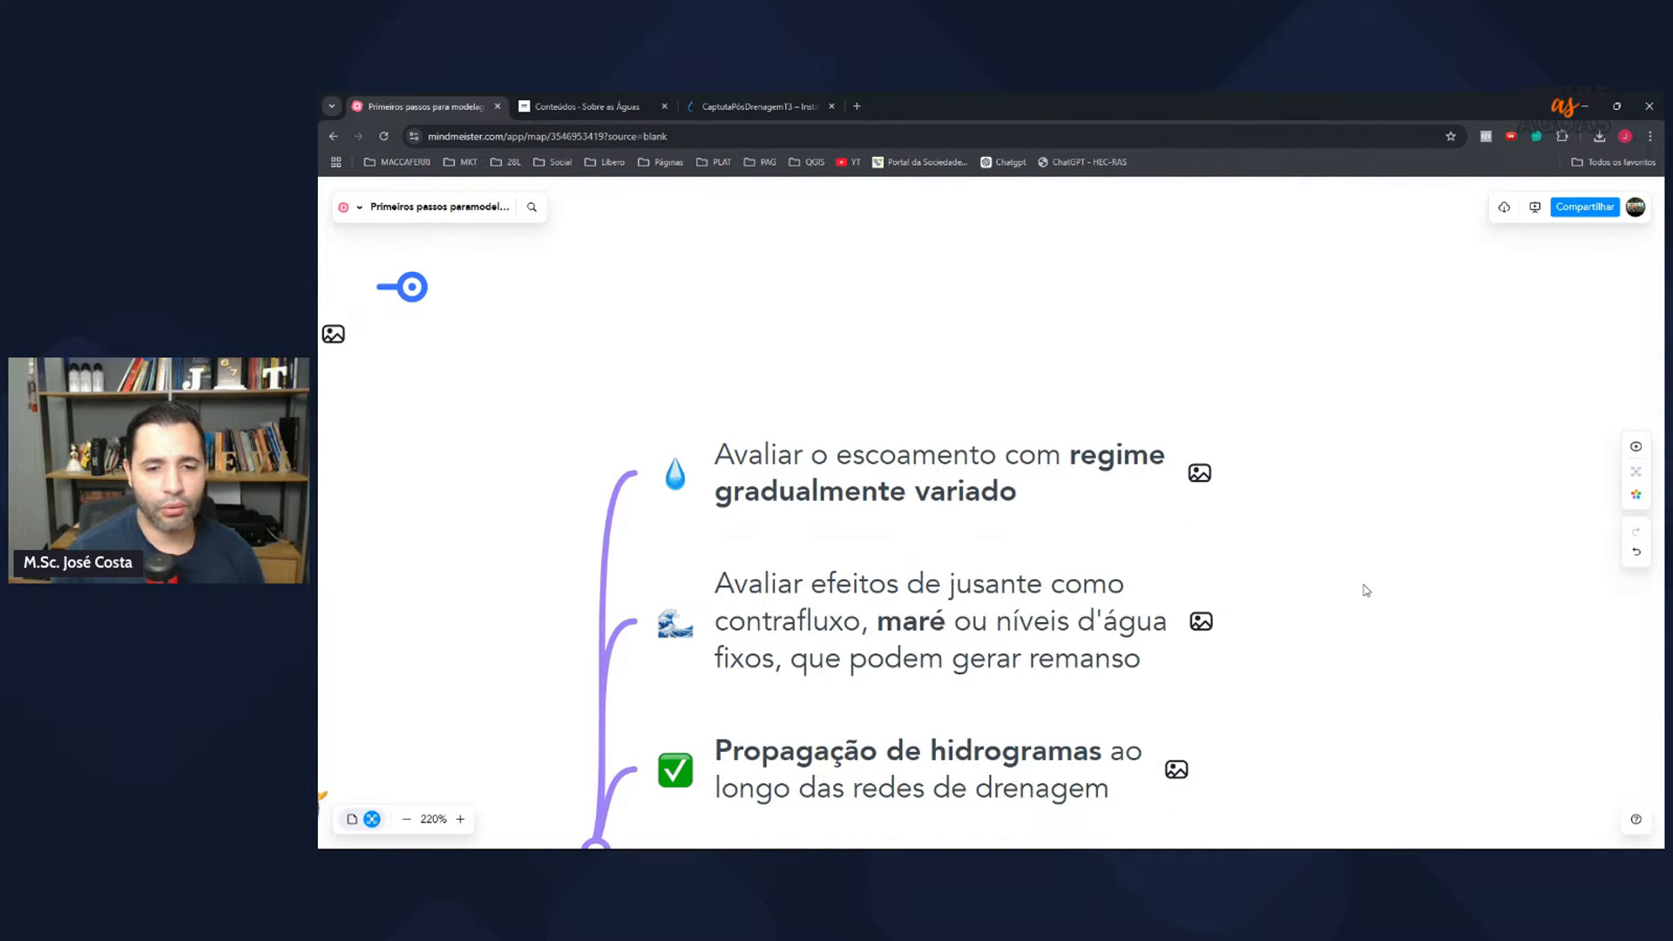
{"action": "key", "text": "alt+Tab"}
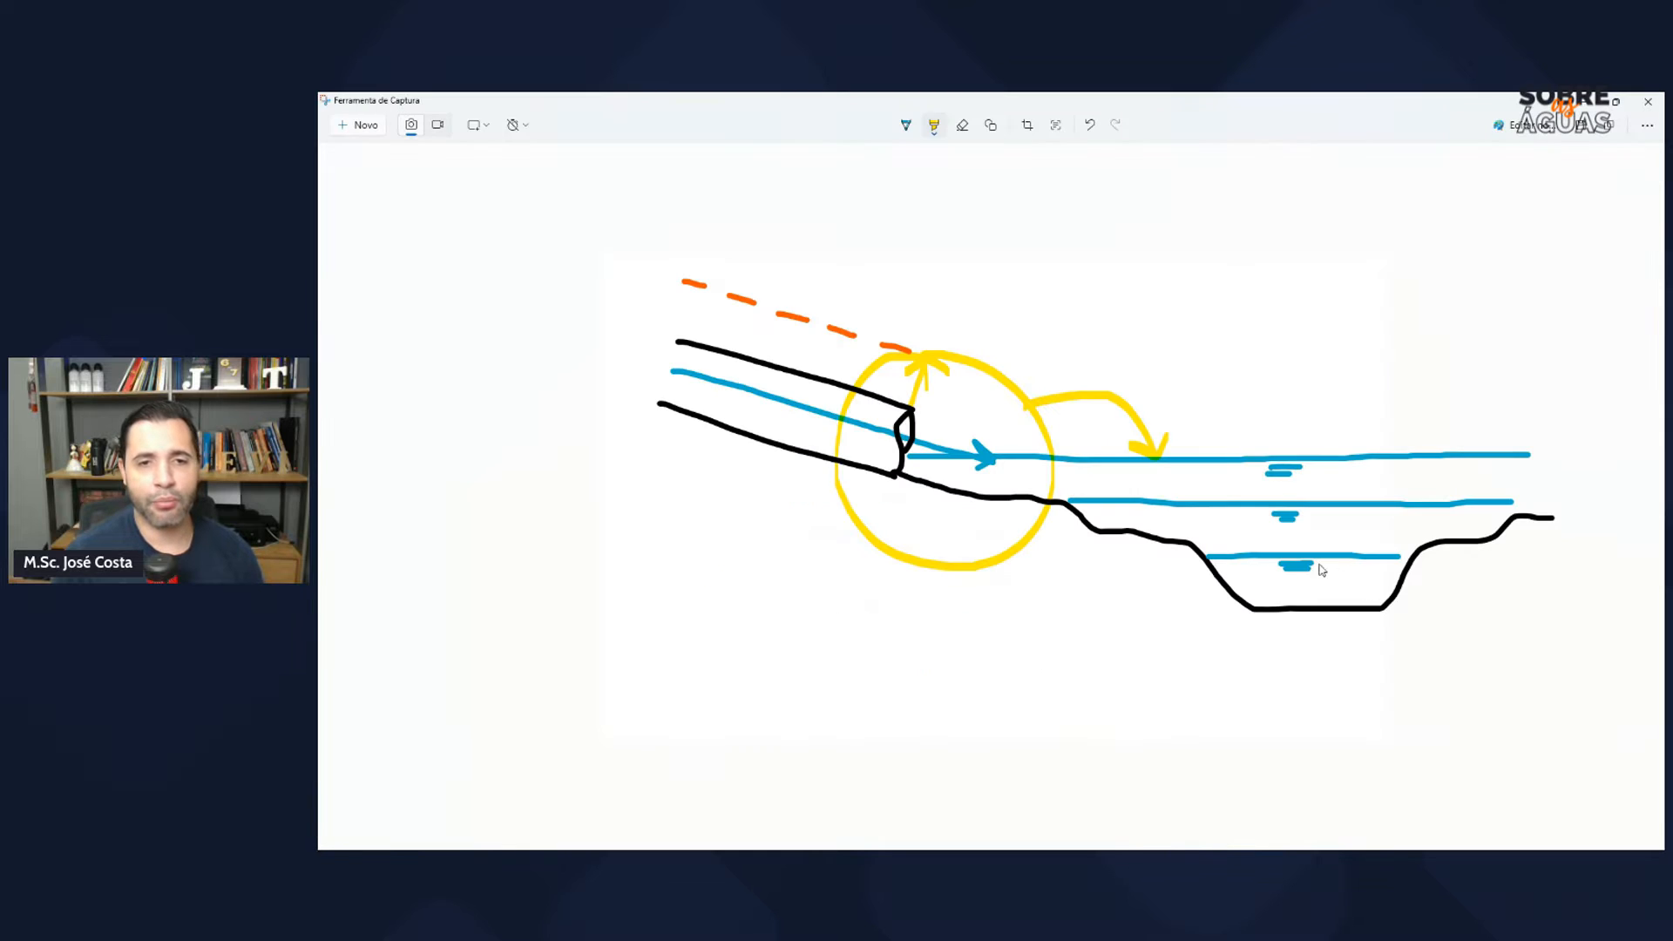
Step: In black, draw a pair of graph axes with arrowheads beside the pipe's upstream end
{"action": "left_click", "coordinate": [912, 132]}
{"action": "left_click", "coordinate": [908, 130]}
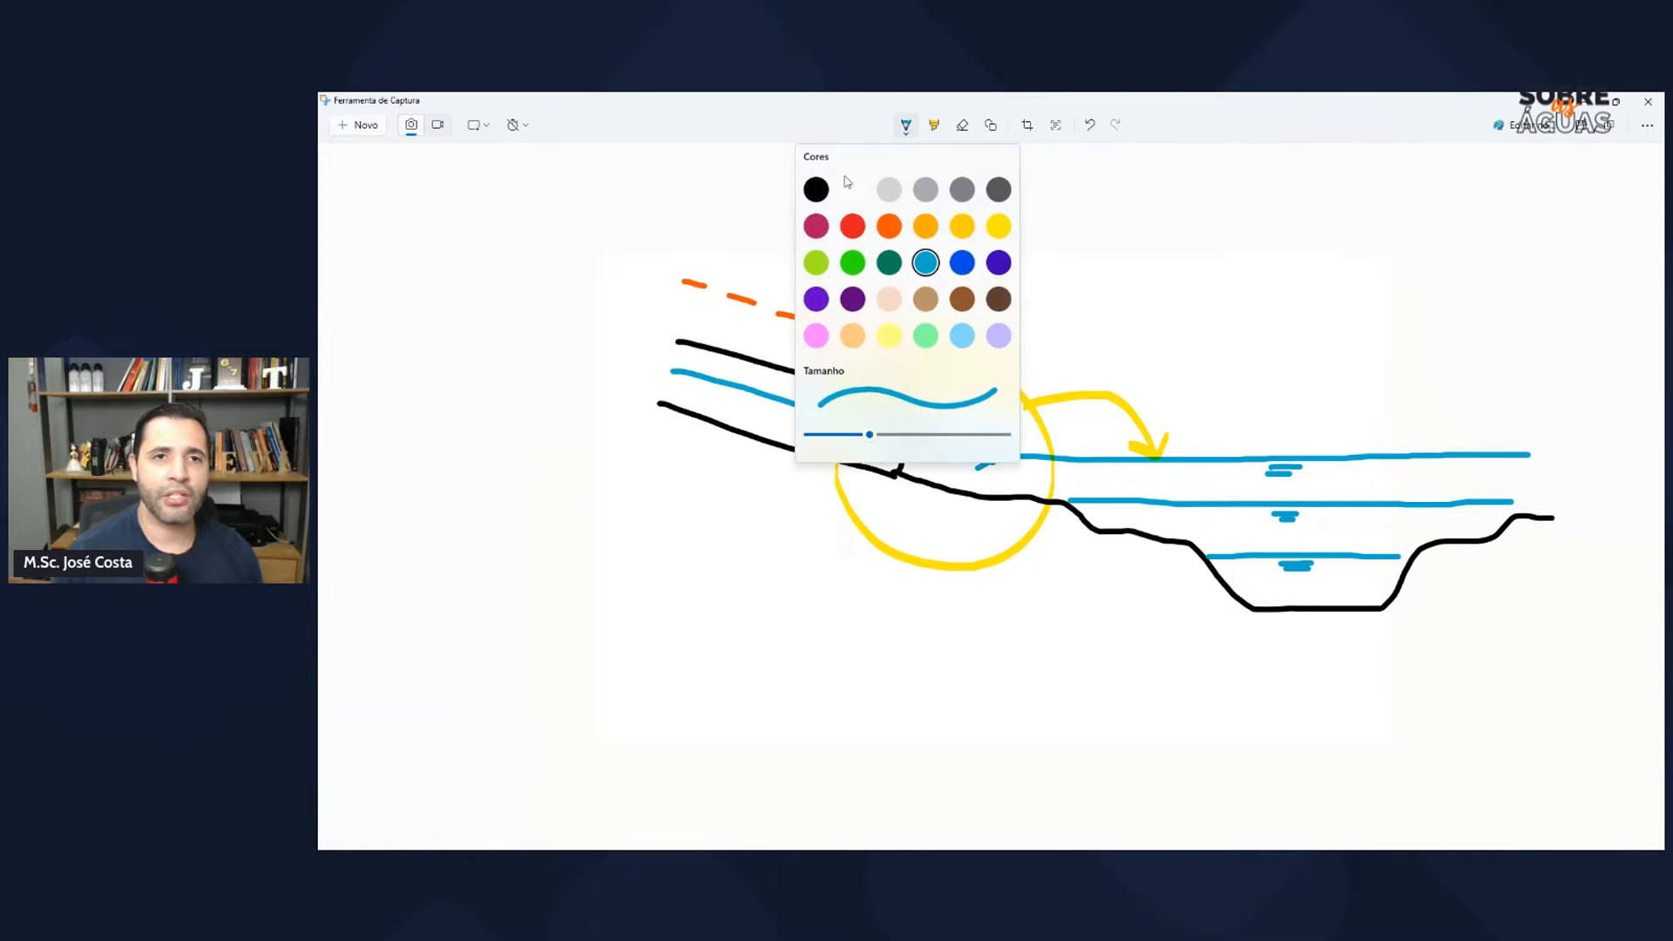
{"action": "left_click", "coordinate": [818, 187]}
{"action": "mouse_move", "coordinate": [462, 240]}
{"action": "left_mouse_down"}
{"action": "mouse_move", "coordinate": [461, 354]}
{"action": "mouse_move", "coordinate": [586, 357]}
{"action": "mouse_move", "coordinate": [571, 351]}
{"action": "mouse_move", "coordinate": [582, 373]}
{"action": "left_mouse_up"}
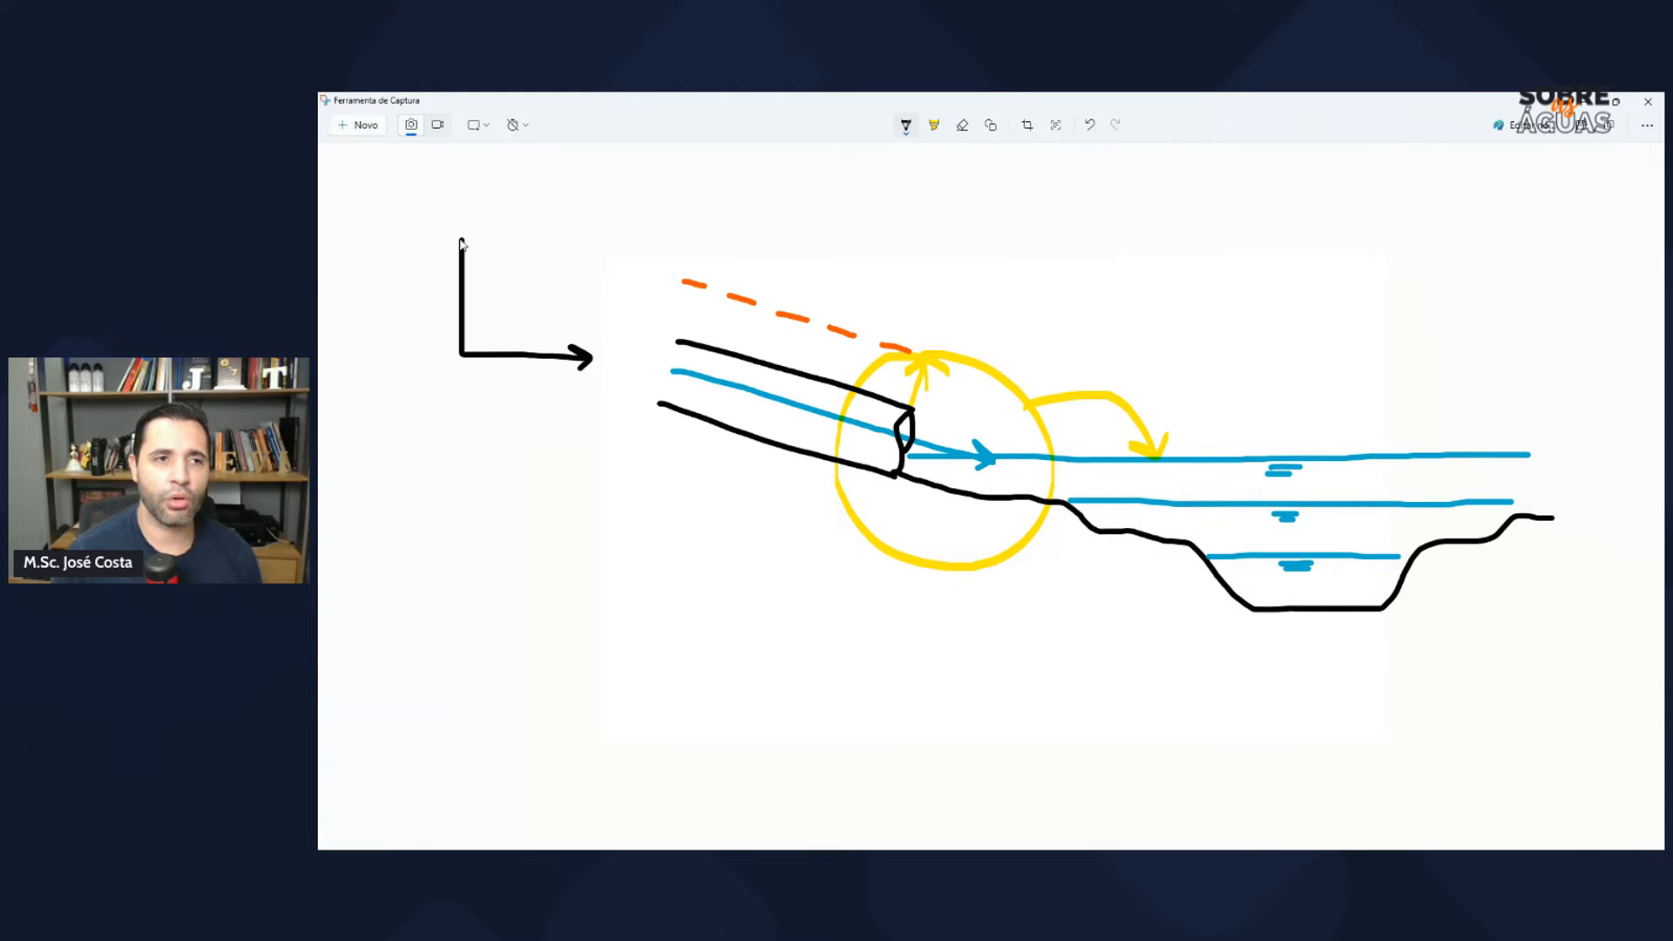
{"action": "left_click_drag", "start_coordinate": [454, 246], "coordinate": [478, 248]}
Step: Add a blue stepped rainfall line and a bell-shaped hydrograph to the axes, and circle the graph in yellow with an arrow to the pipe
{"action": "left_click", "coordinate": [906, 127]}
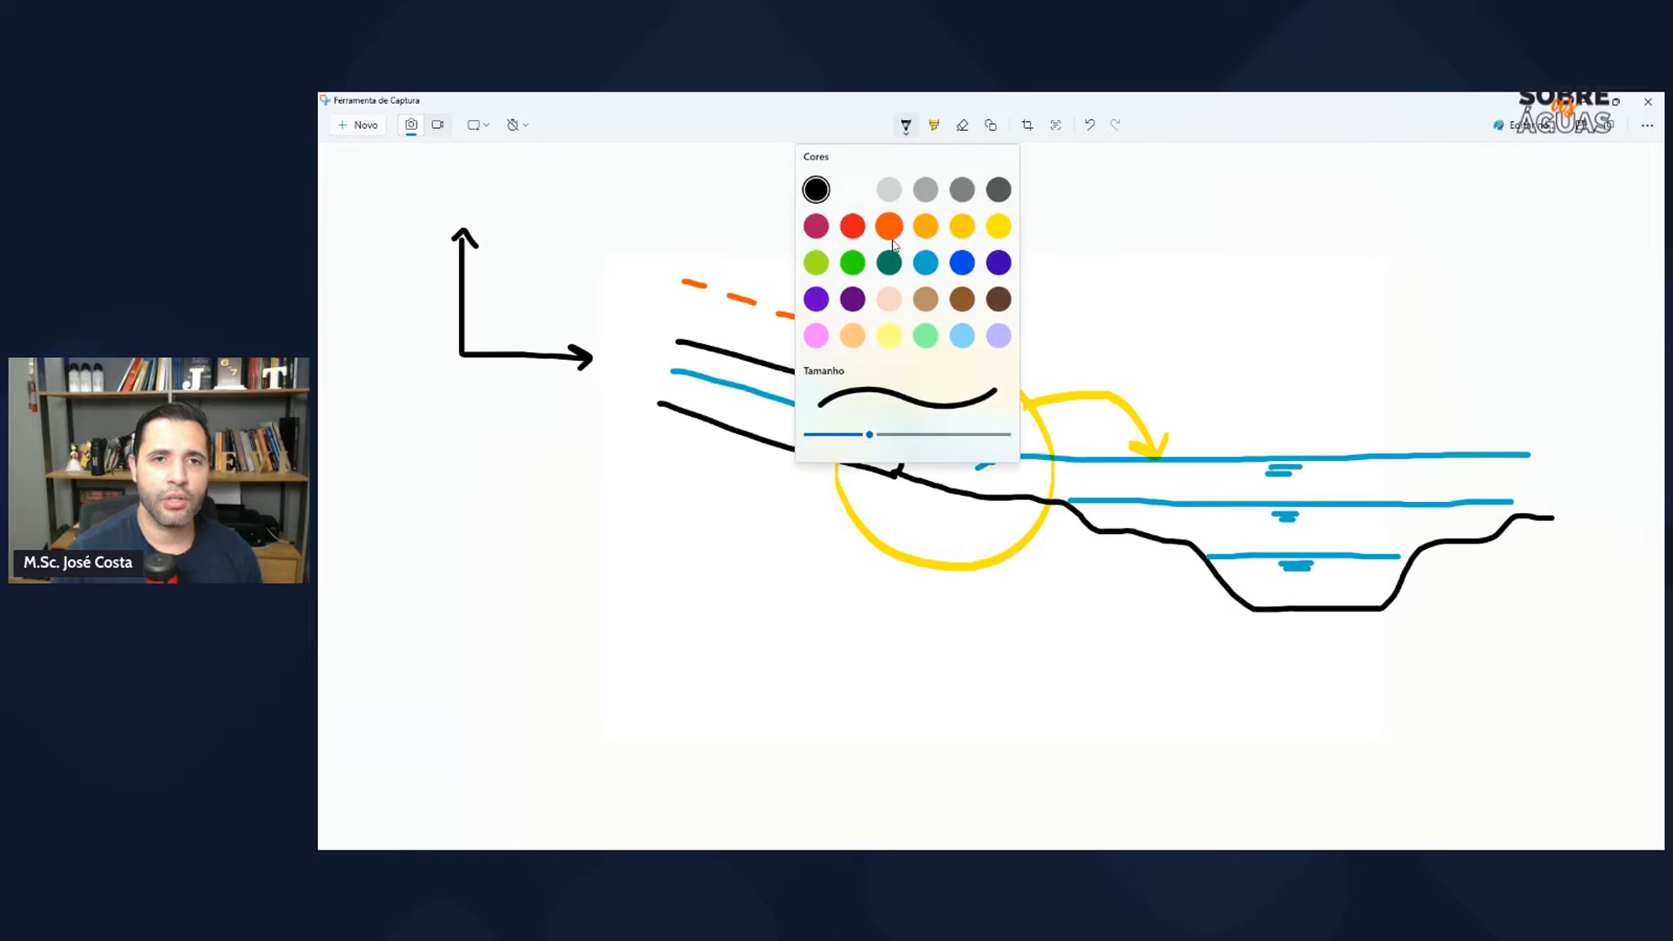
{"action": "left_click", "coordinate": [925, 261]}
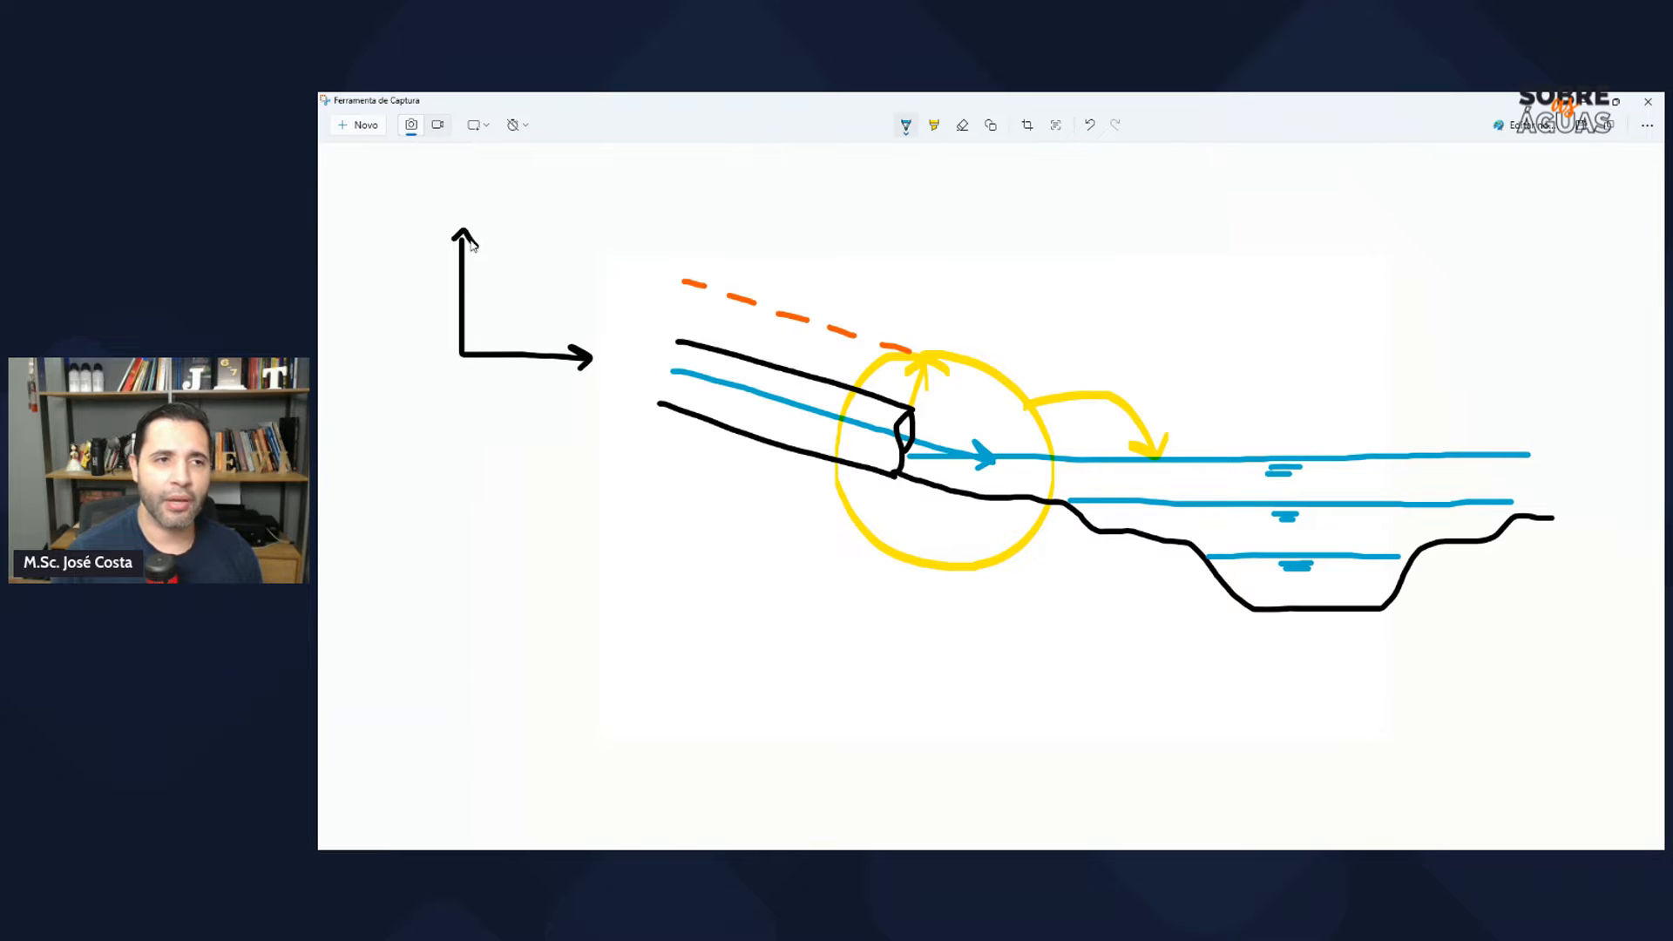
{"action": "mouse_move", "coordinate": [469, 239]}
{"action": "left_mouse_down"}
{"action": "mouse_move", "coordinate": [494, 288]}
{"action": "mouse_move", "coordinate": [518, 234]}
{"action": "left_mouse_up"}
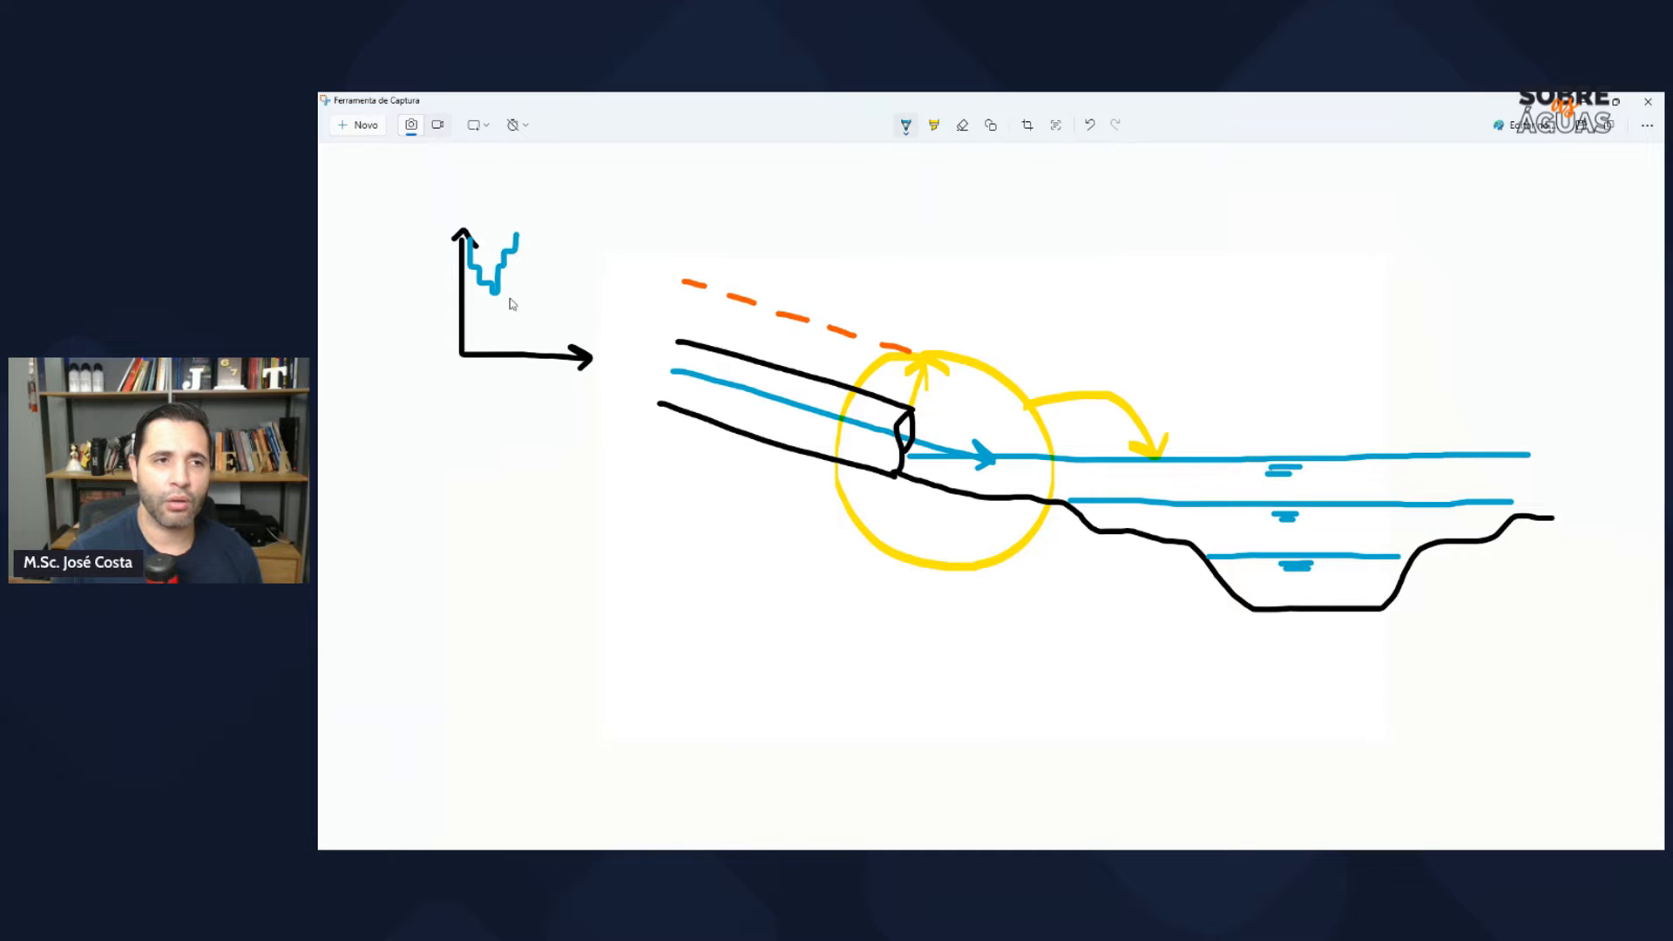
{"action": "mouse_move", "coordinate": [464, 352]}
{"action": "left_mouse_down"}
{"action": "mouse_move", "coordinate": [491, 349]}
{"action": "mouse_move", "coordinate": [522, 295]}
{"action": "mouse_move", "coordinate": [563, 285]}
{"action": "mouse_move", "coordinate": [599, 352]}
{"action": "left_mouse_up"}
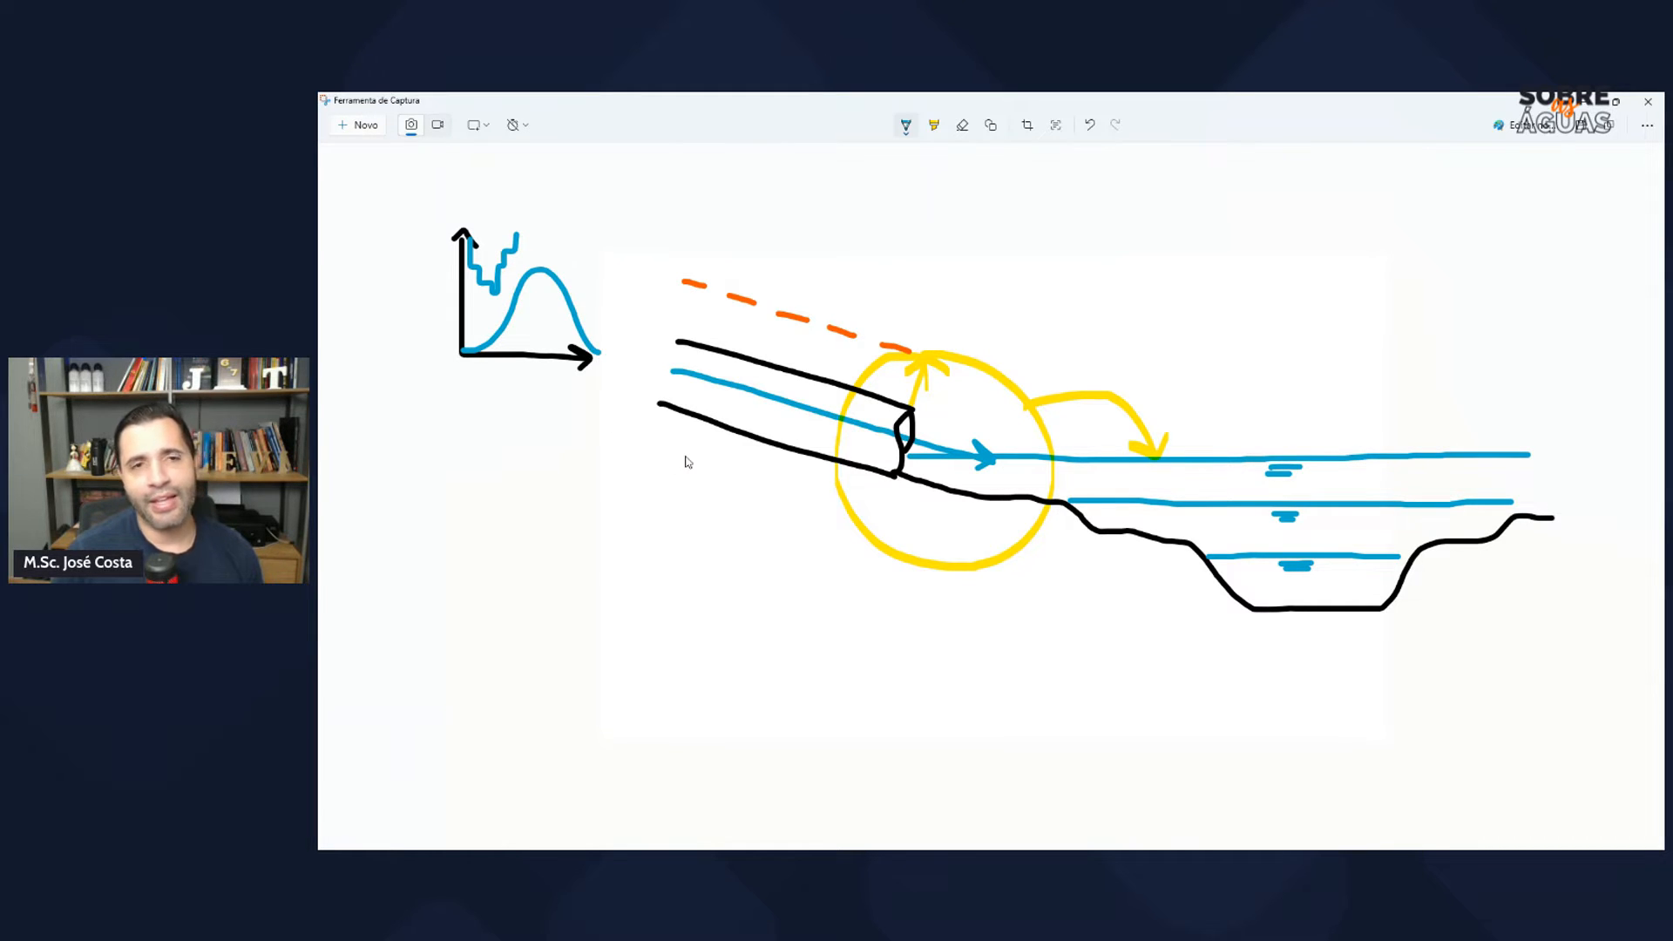
{"action": "left_click", "coordinate": [934, 127]}
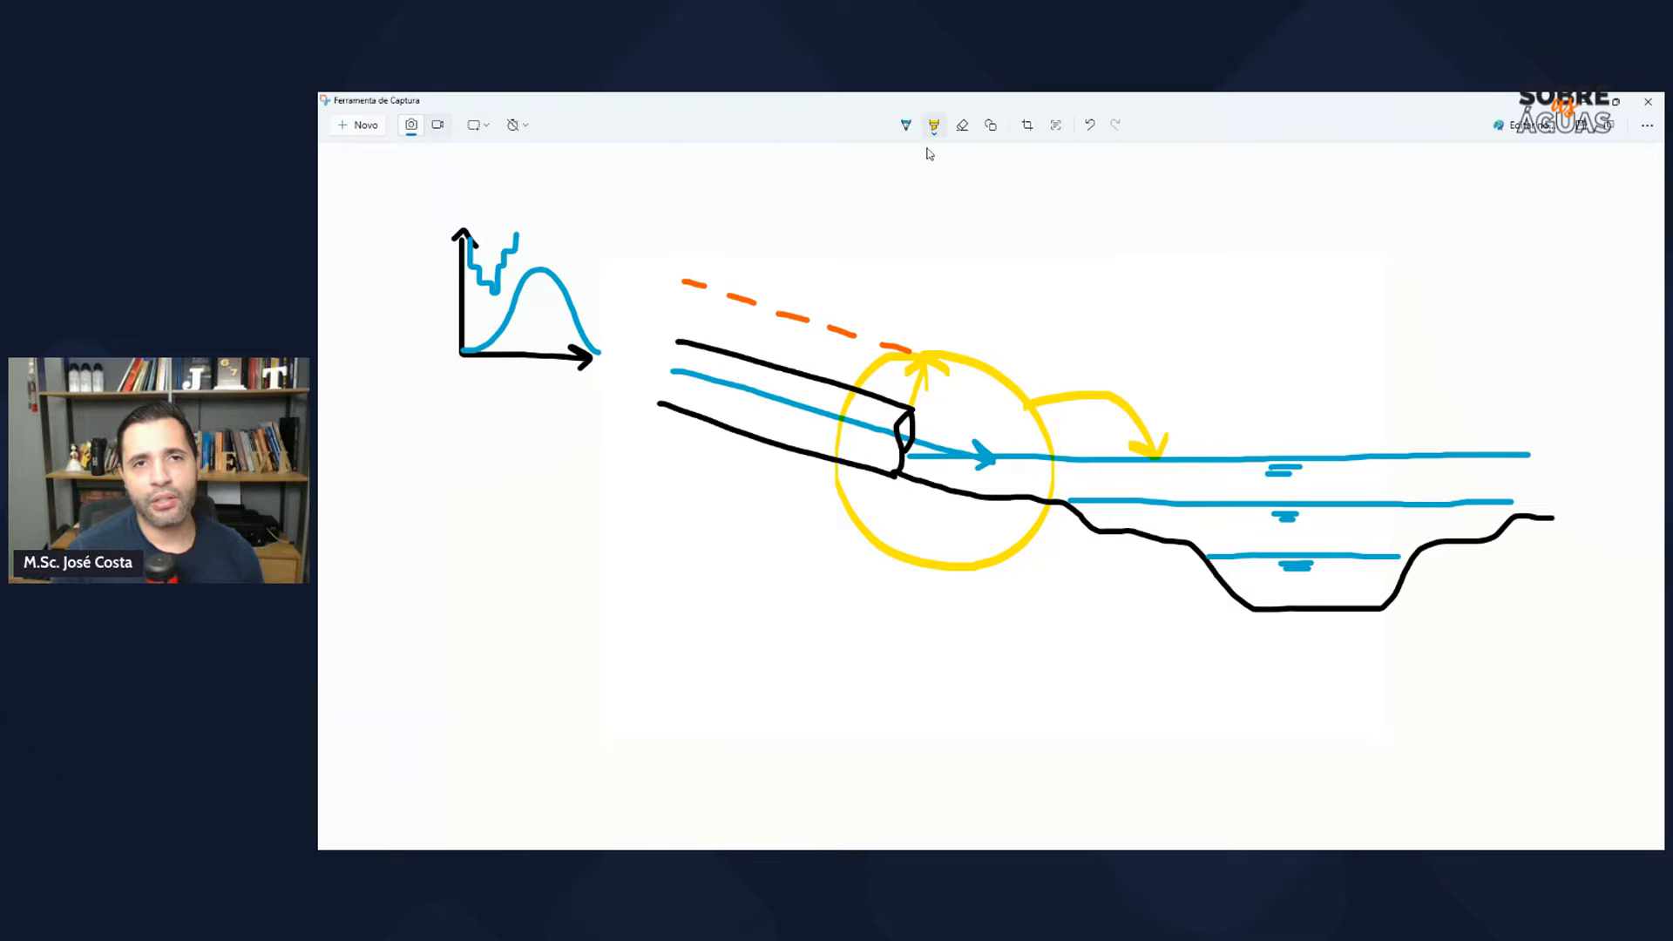
{"action": "mouse_move", "coordinate": [566, 228]}
{"action": "left_mouse_down"}
{"action": "mouse_move", "coordinate": [453, 229]}
{"action": "mouse_move", "coordinate": [440, 335]}
{"action": "mouse_move", "coordinate": [567, 401]}
{"action": "mouse_move", "coordinate": [624, 284]}
{"action": "mouse_move", "coordinate": [574, 230]}
{"action": "mouse_move", "coordinate": [634, 253]}
{"action": "mouse_move", "coordinate": [702, 347]}
{"action": "mouse_move", "coordinate": [682, 332]}
{"action": "mouse_move", "coordinate": [714, 318]}
{"action": "left_mouse_up"}
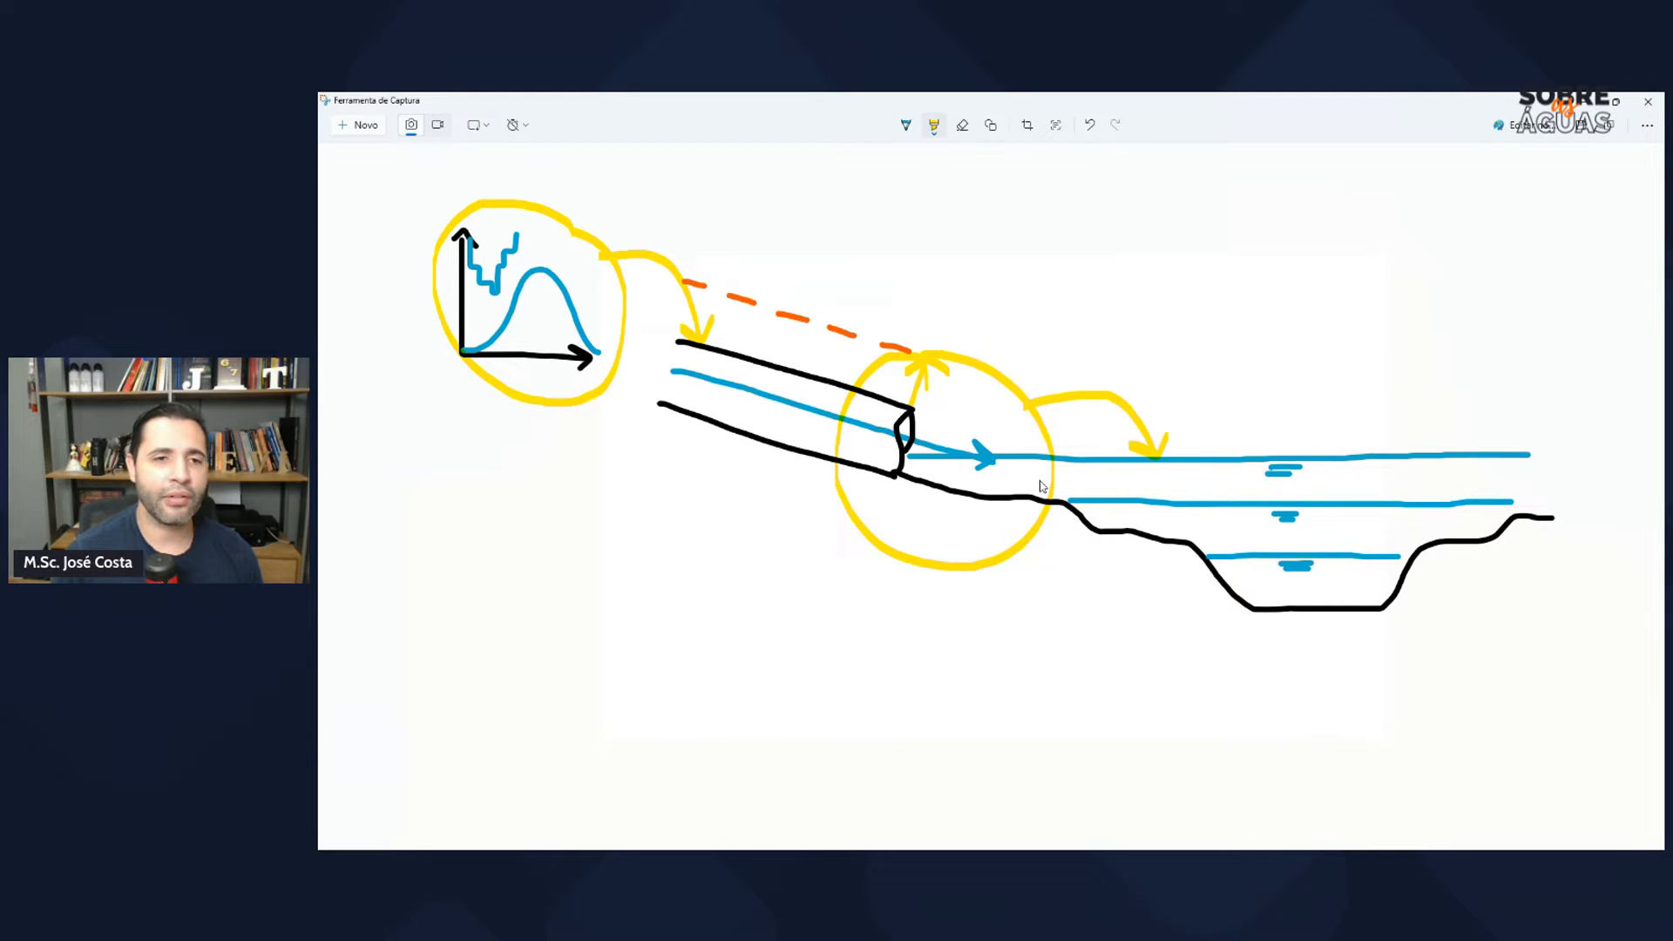
Step: In orange, mark the water depth inside the pipe and write "V(m/s)" below it
{"action": "left_click", "coordinate": [905, 129]}
{"action": "left_click", "coordinate": [889, 225]}
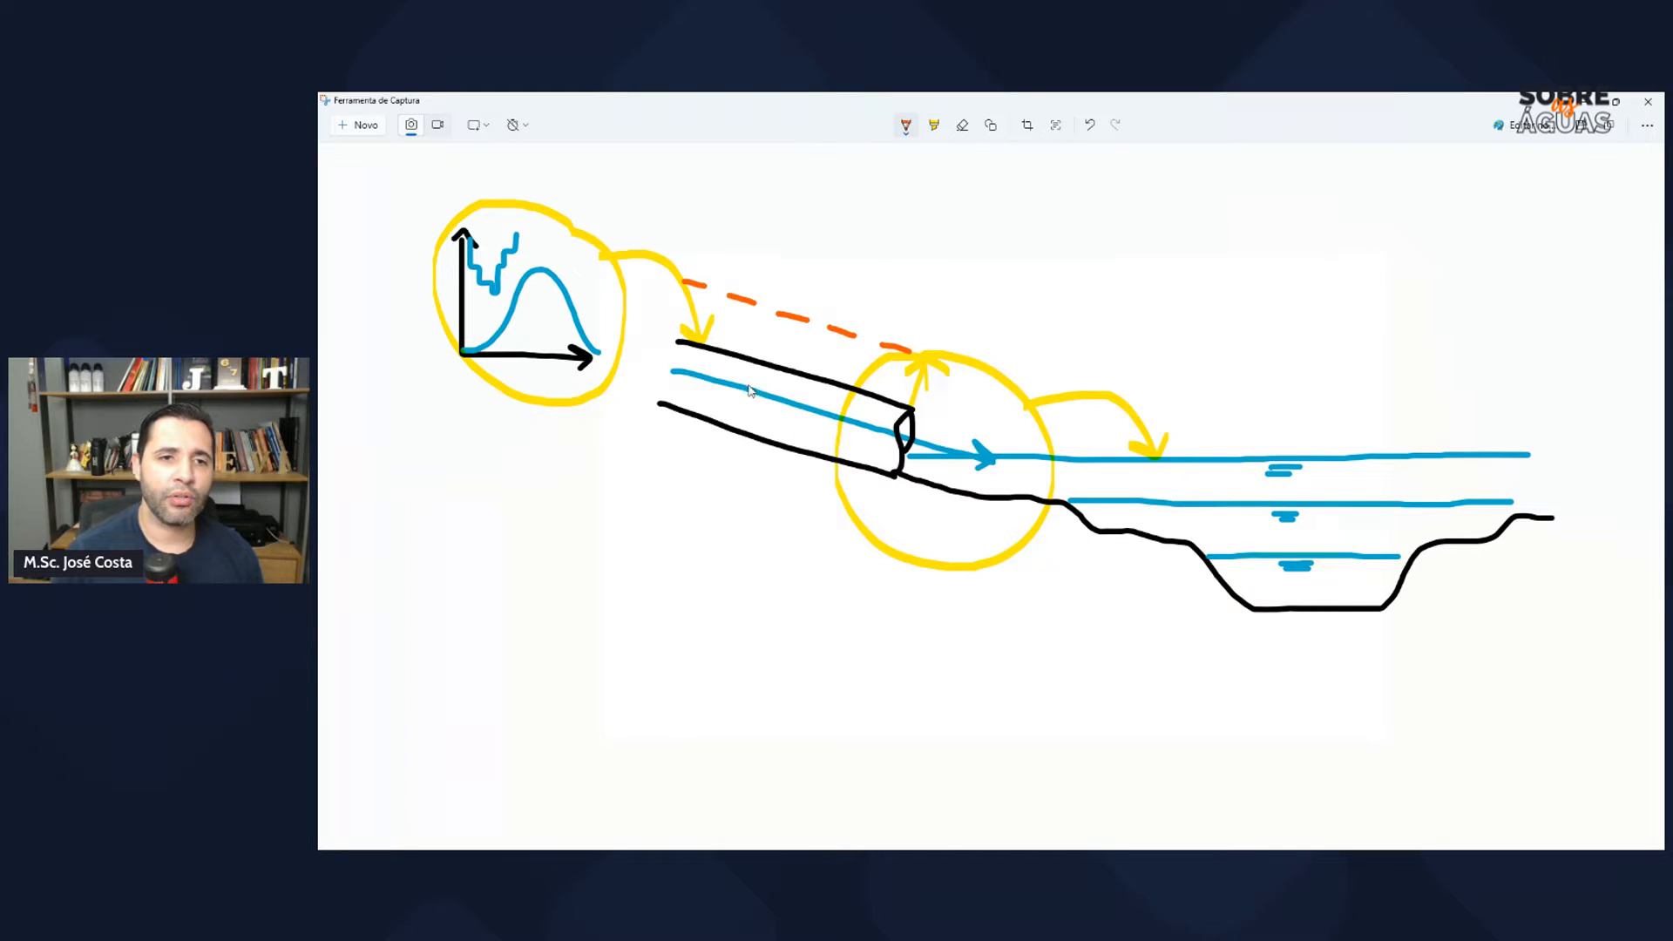
{"action": "mouse_move", "coordinate": [732, 384]}
{"action": "left_mouse_down"}
{"action": "mouse_move", "coordinate": [764, 389]}
{"action": "mouse_move", "coordinate": [743, 432]}
{"action": "mouse_move", "coordinate": [759, 436]}
{"action": "left_mouse_up"}
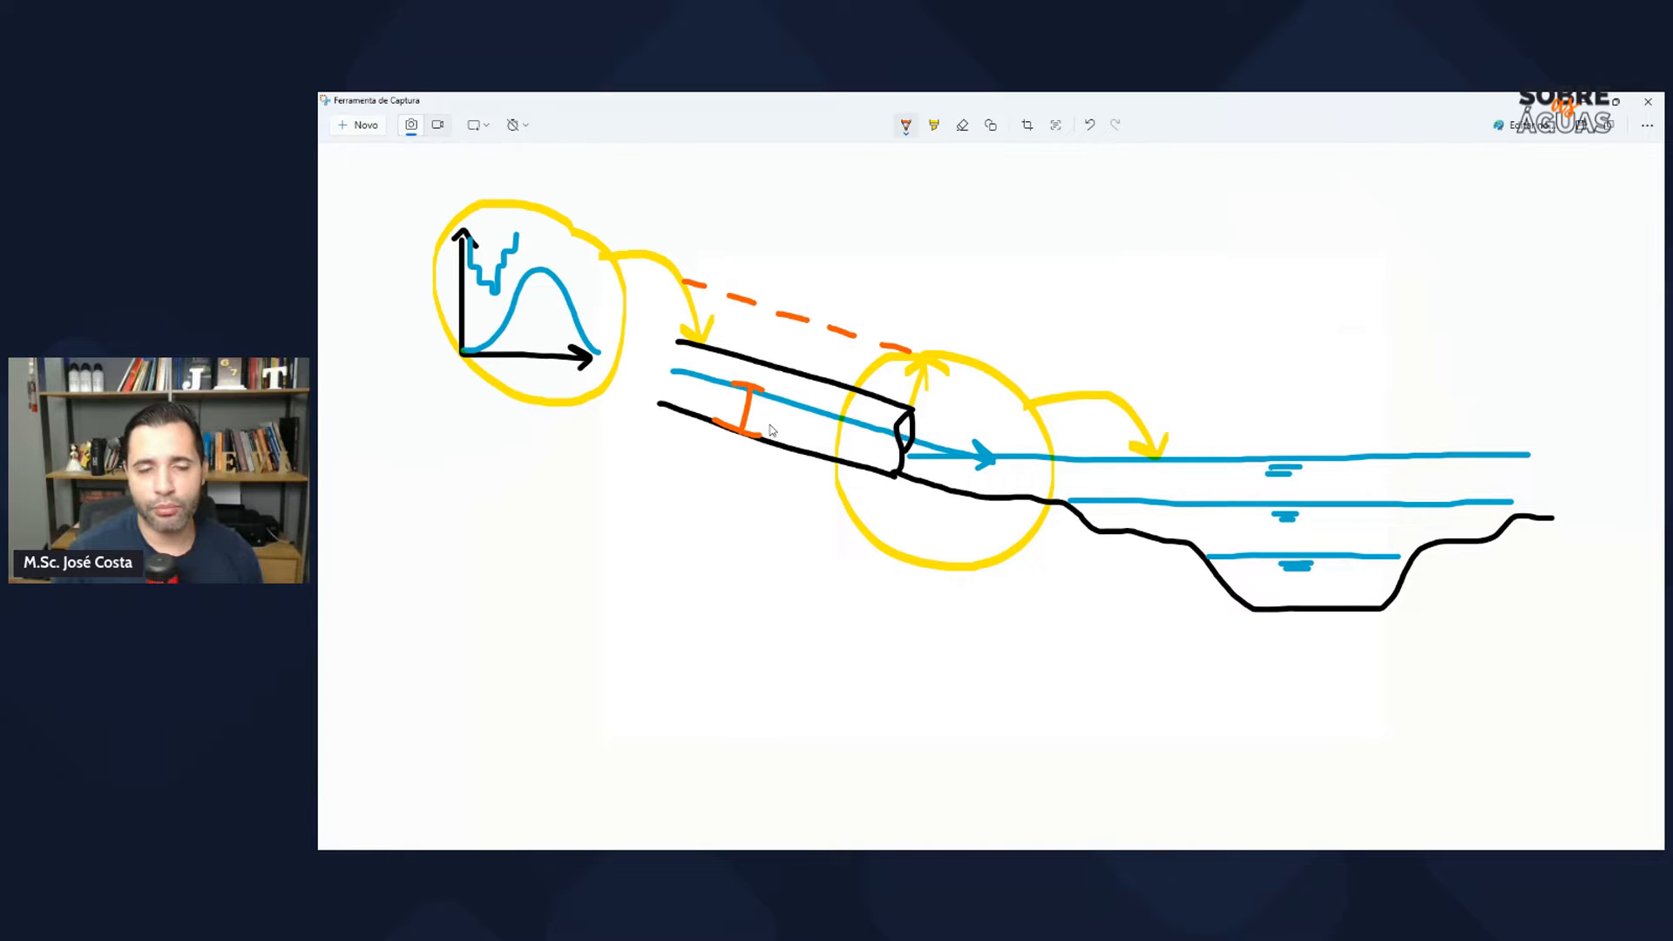
{"action": "mouse_move", "coordinate": [724, 464]}
{"action": "left_mouse_down"}
{"action": "mouse_move", "coordinate": [739, 496]}
{"action": "mouse_move", "coordinate": [755, 466]}
{"action": "mouse_move", "coordinate": [756, 500]}
{"action": "mouse_move", "coordinate": [828, 510]}
{"action": "left_mouse_up"}
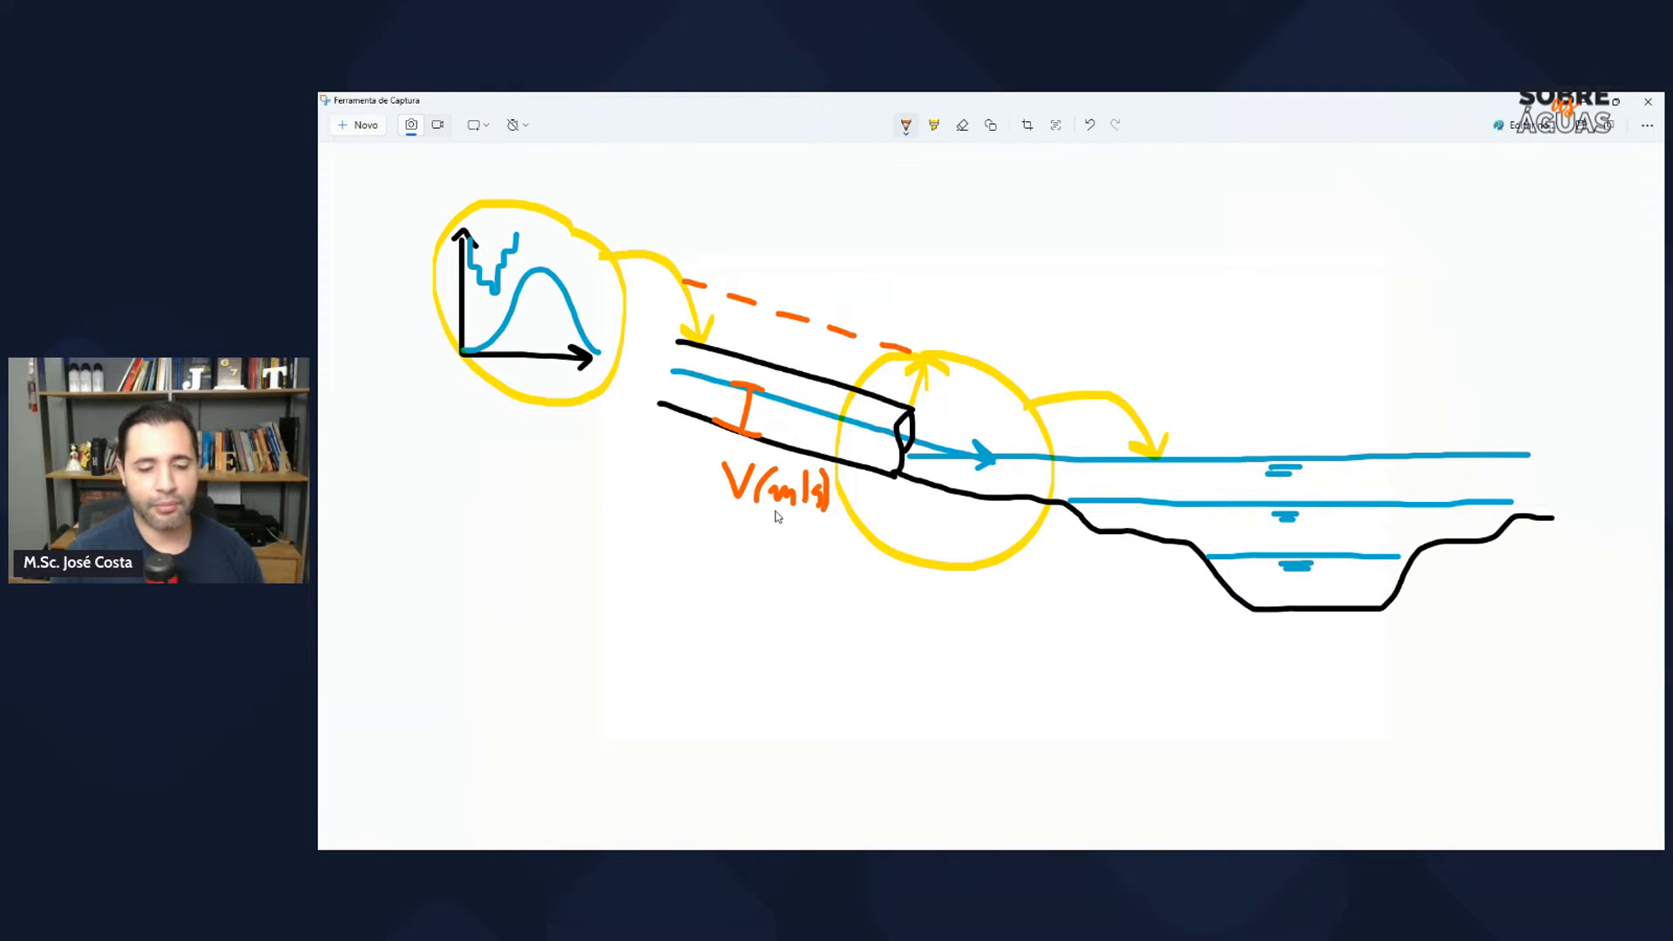
Step: Show the drainage-system connection topic in the MindMeister mind map, and switch to SWMM to view the subcatchments and pipe network of Exemplo_Aula_02.inp
{"action": "key", "text": "alt+Tab"}
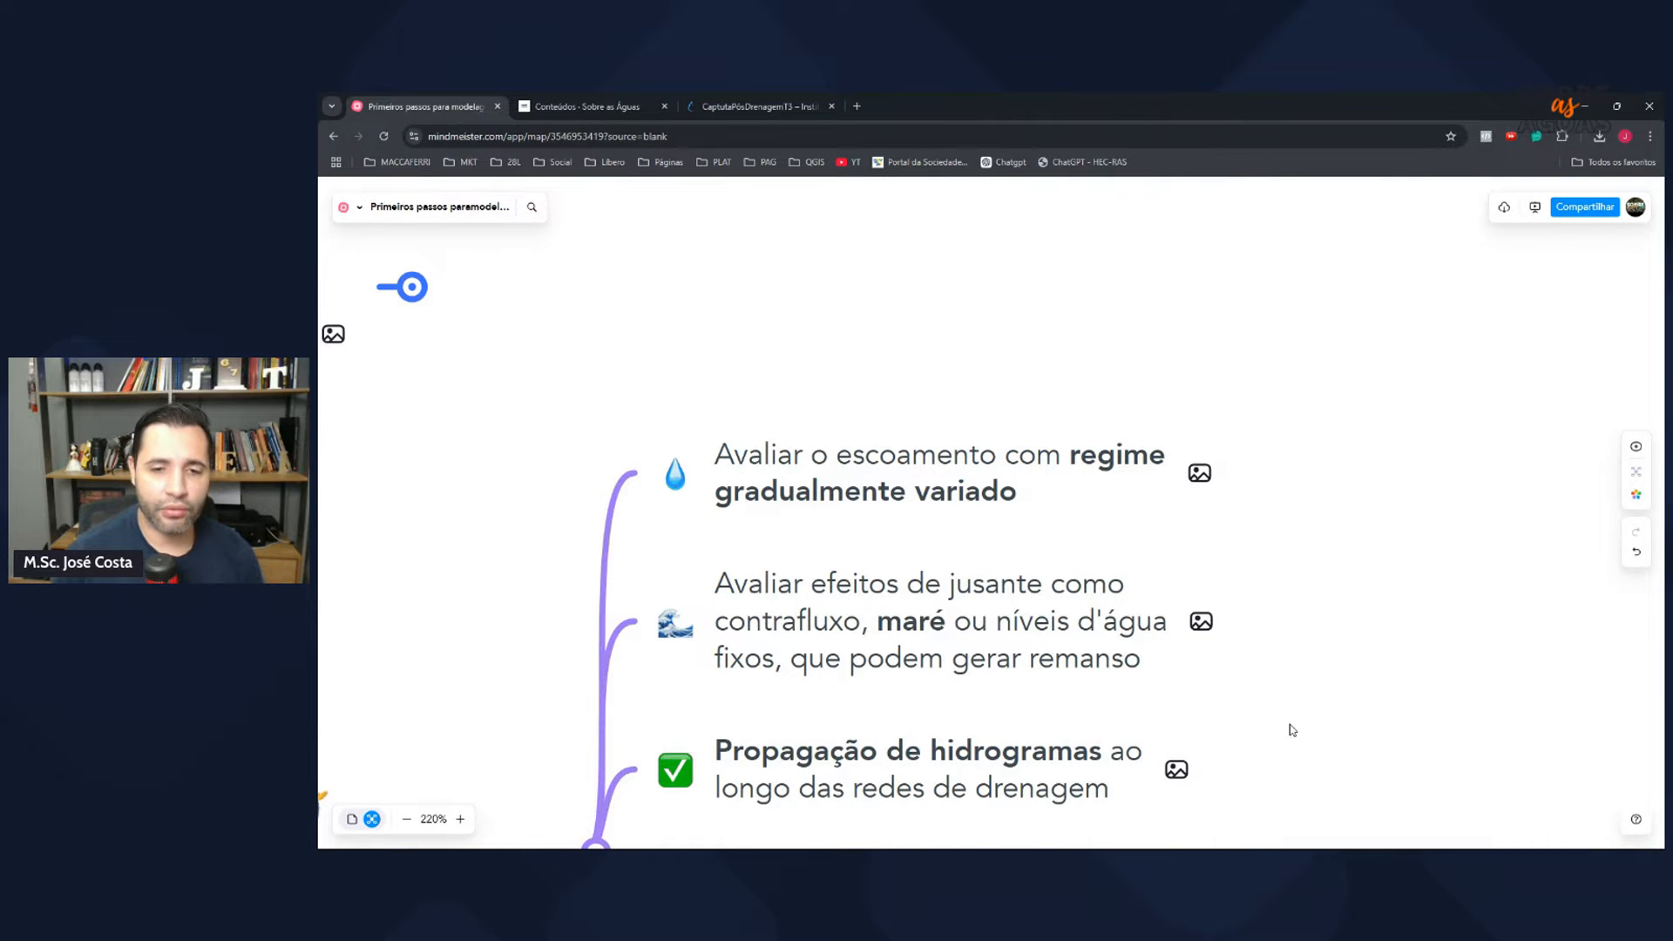
{"action": "left_click_drag", "start_coordinate": [1292, 729], "coordinate": [1304, 626]}
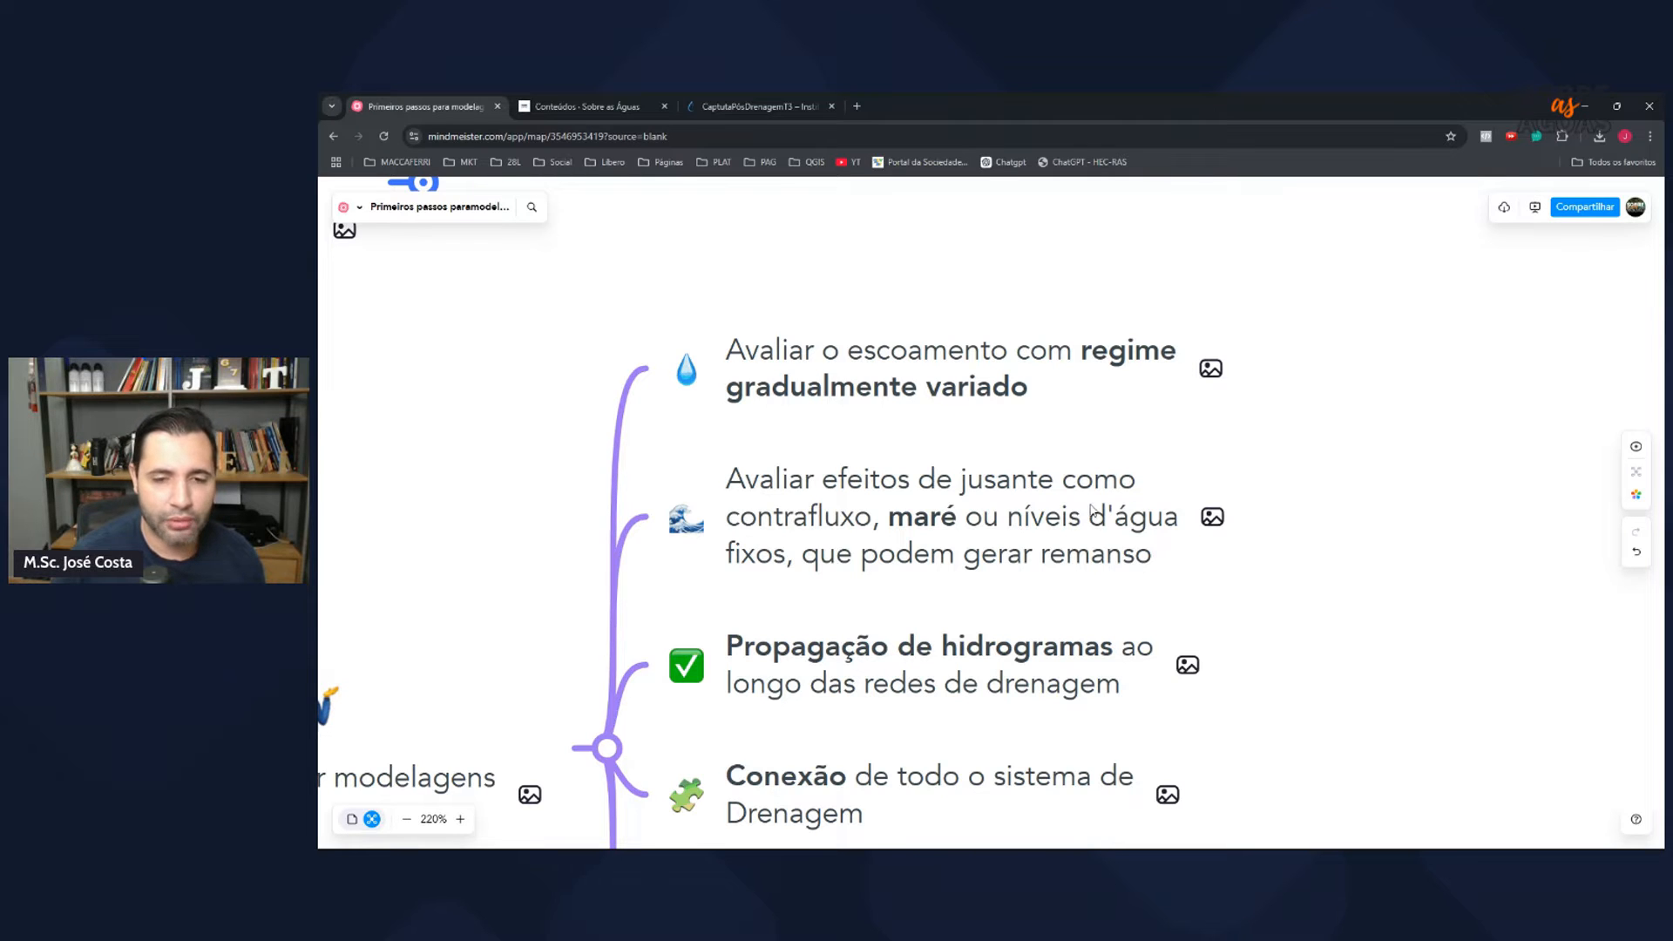
{"action": "key", "text": "alt+Tab"}
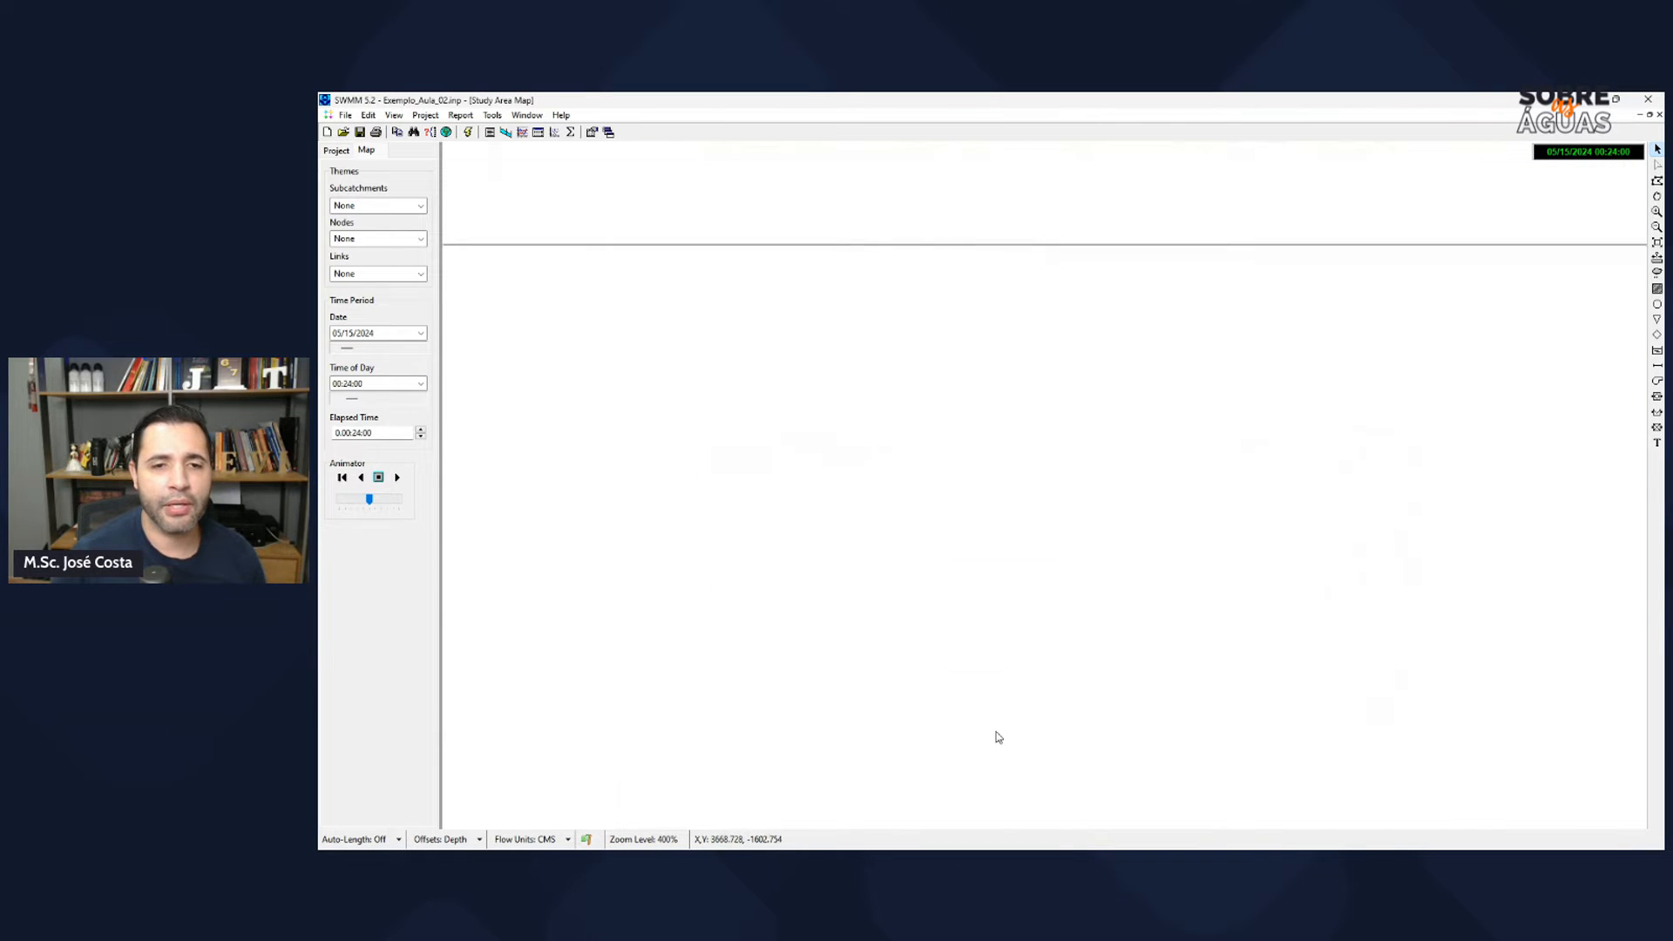
{"action": "scroll", "coordinate": [1082, 576], "scroll_direction": "up", "scroll_amount": 1}
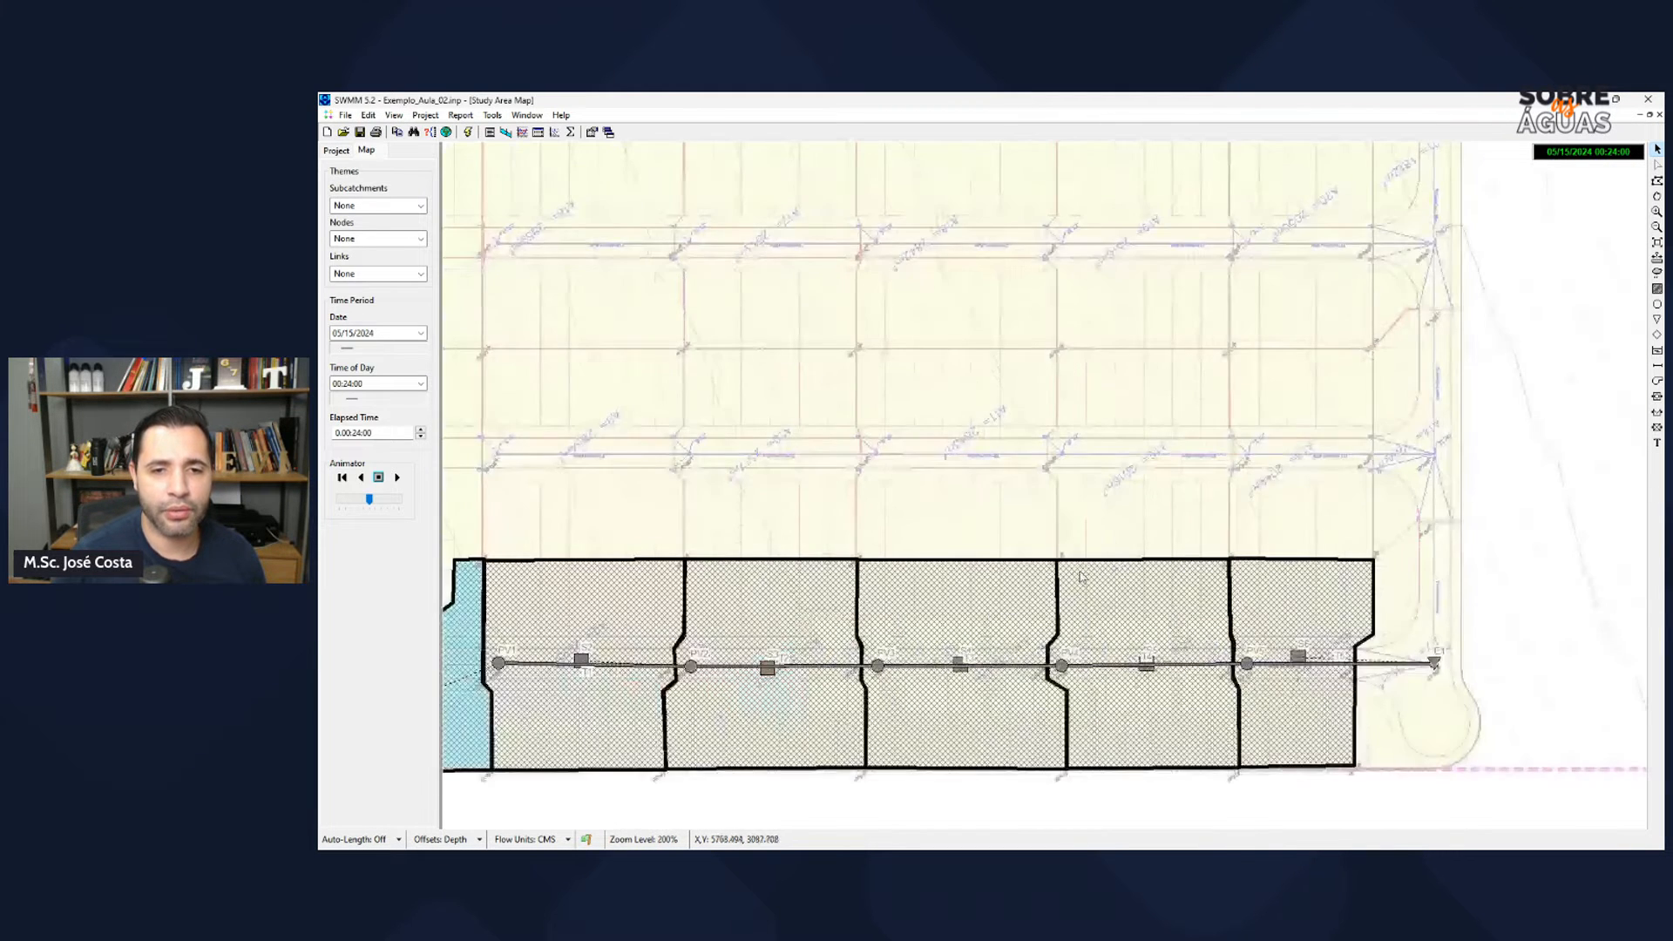
{"action": "left_click_drag", "start_coordinate": [896, 495], "coordinate": [1051, 380]}
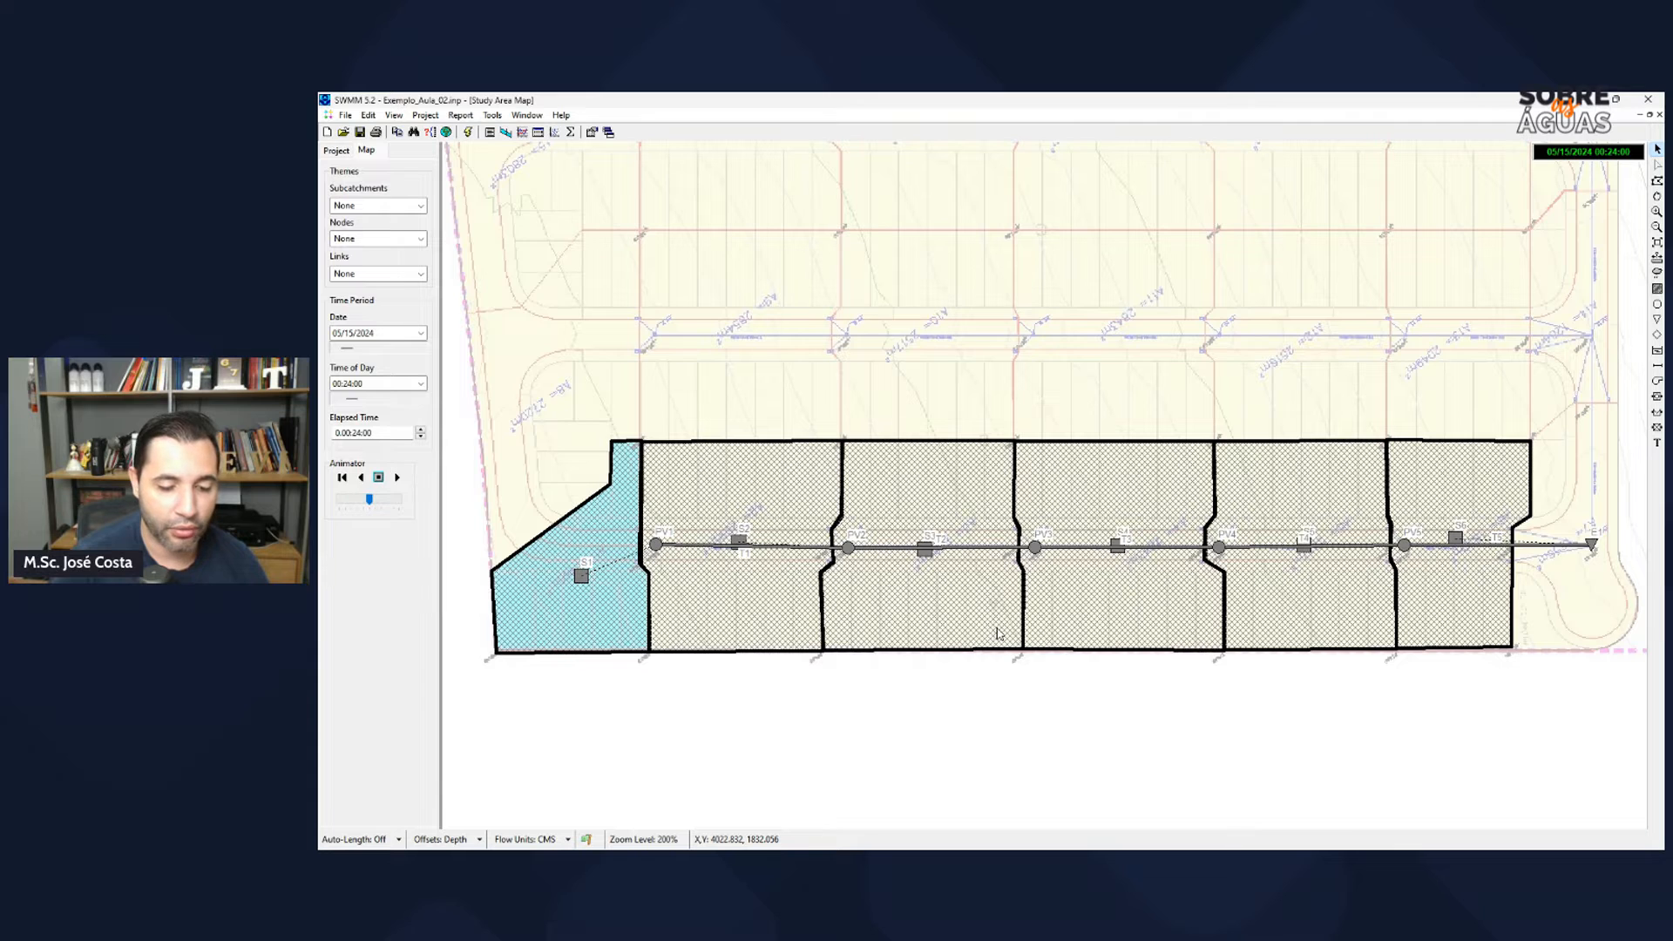
Step: Return to the MindMeister mind map and bring the technical consulting topic into view
{"action": "key", "text": "alt+Tab"}
{"action": "scroll", "coordinate": [1369, 652], "scroll_direction": "down", "scroll_amount": 1}
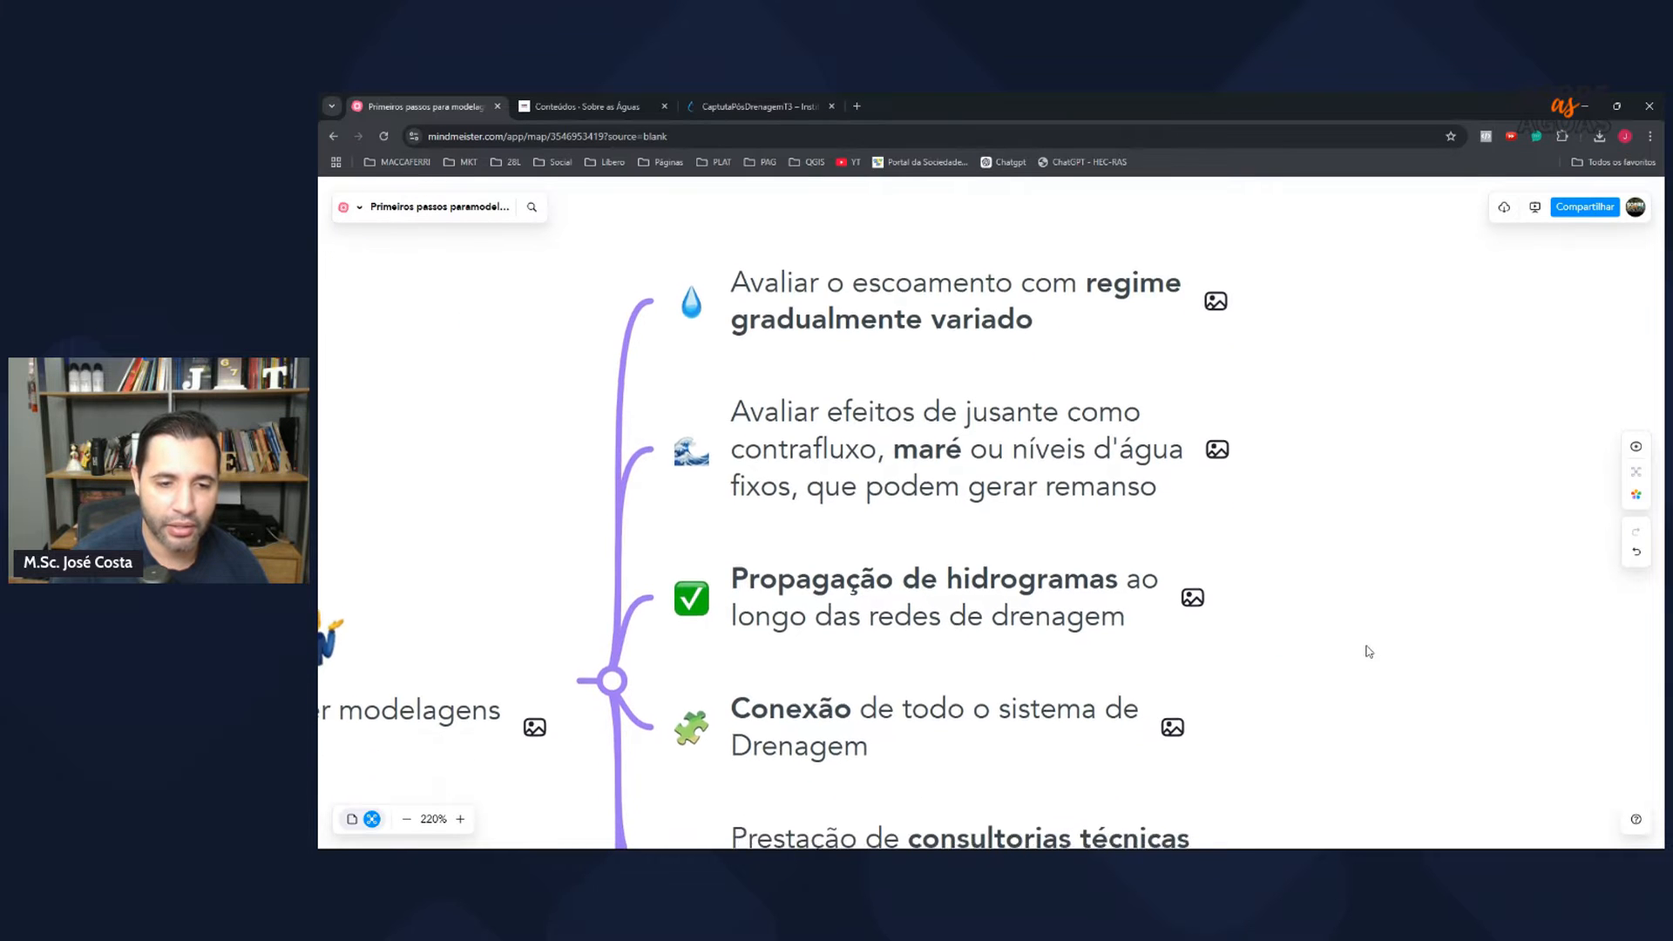
{"action": "left_click_drag", "start_coordinate": [1369, 652], "coordinate": [1373, 573]}
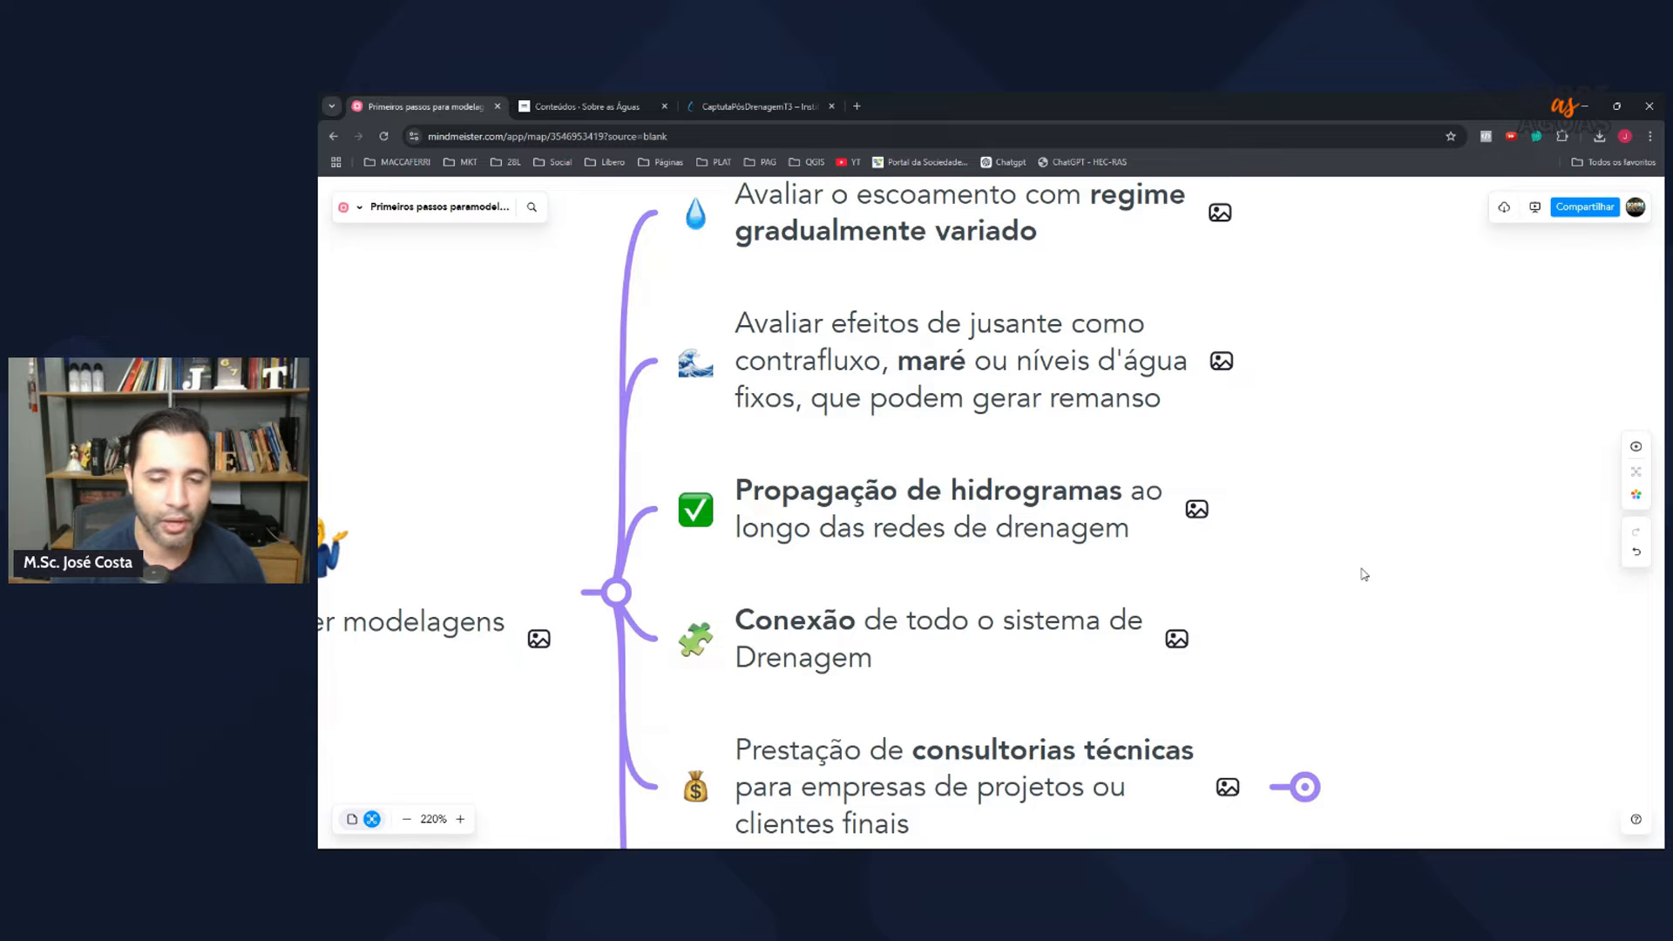
Step: Move on from the technical consulting topic and reload the mind map page
{"action": "left_click_drag", "start_coordinate": [1283, 654], "coordinate": [1145, 599]}
{"action": "left_click", "coordinate": [1144, 726]}
{"action": "left_click_drag", "start_coordinate": [1360, 475], "coordinate": [1027, 411]}
{"action": "left_click_drag", "start_coordinate": [1465, 643], "coordinate": [1385, 509]}
{"action": "scroll", "coordinate": [1307, 508], "scroll_direction": "up", "scroll_amount": 5}
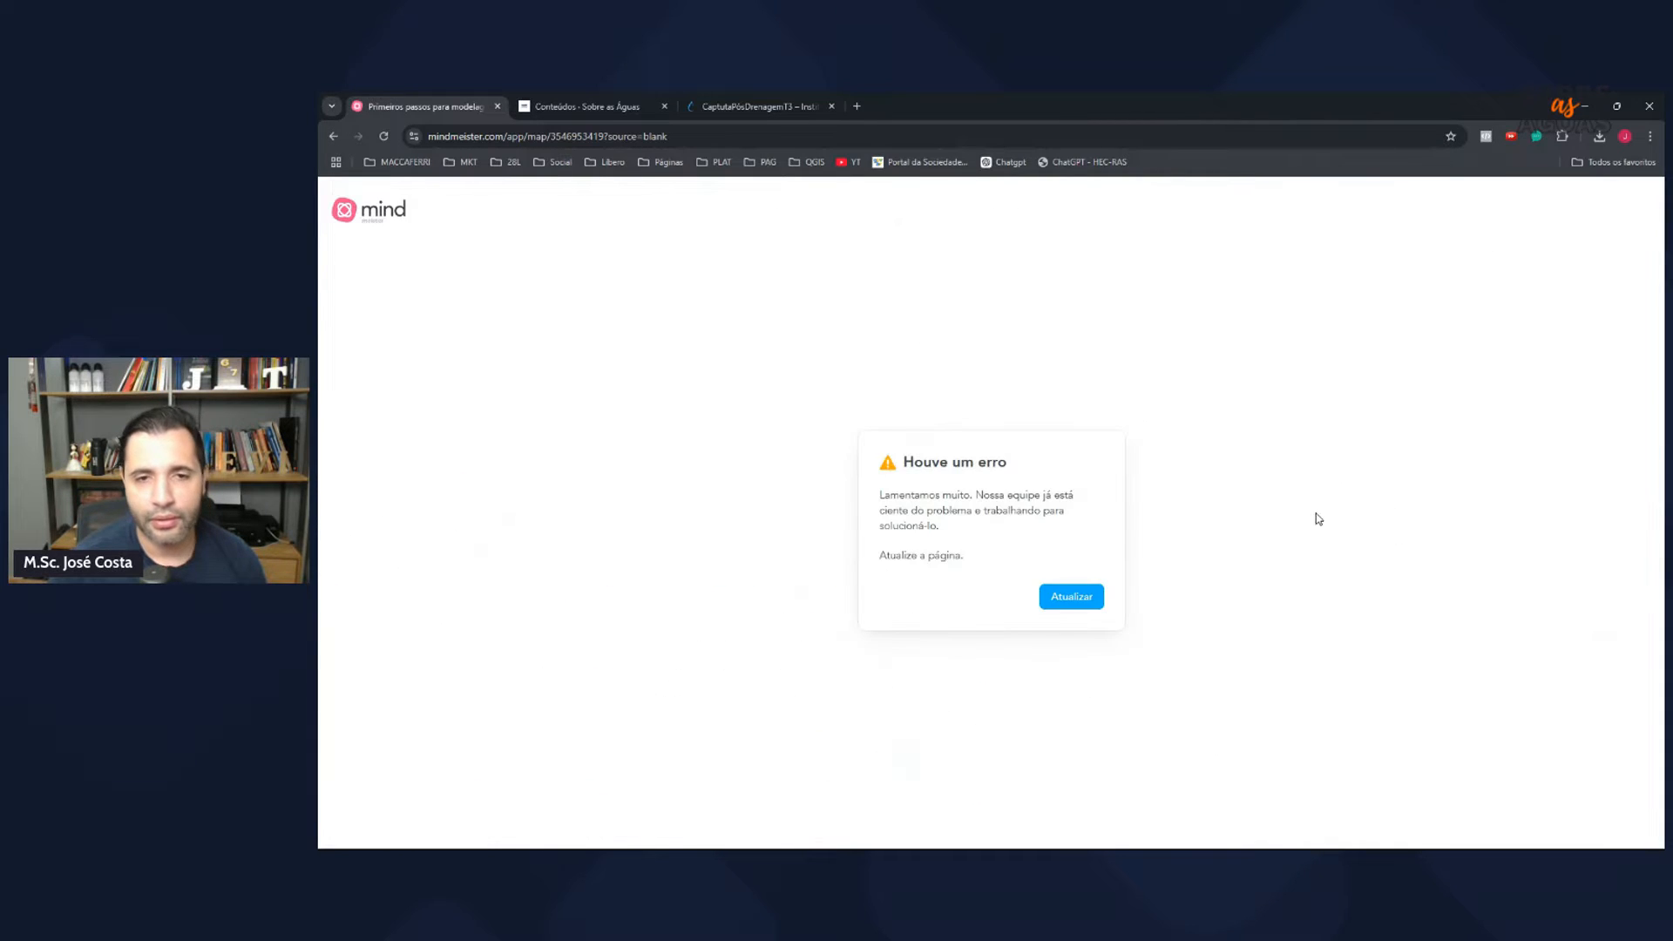
{"action": "left_click", "coordinate": [1071, 600]}
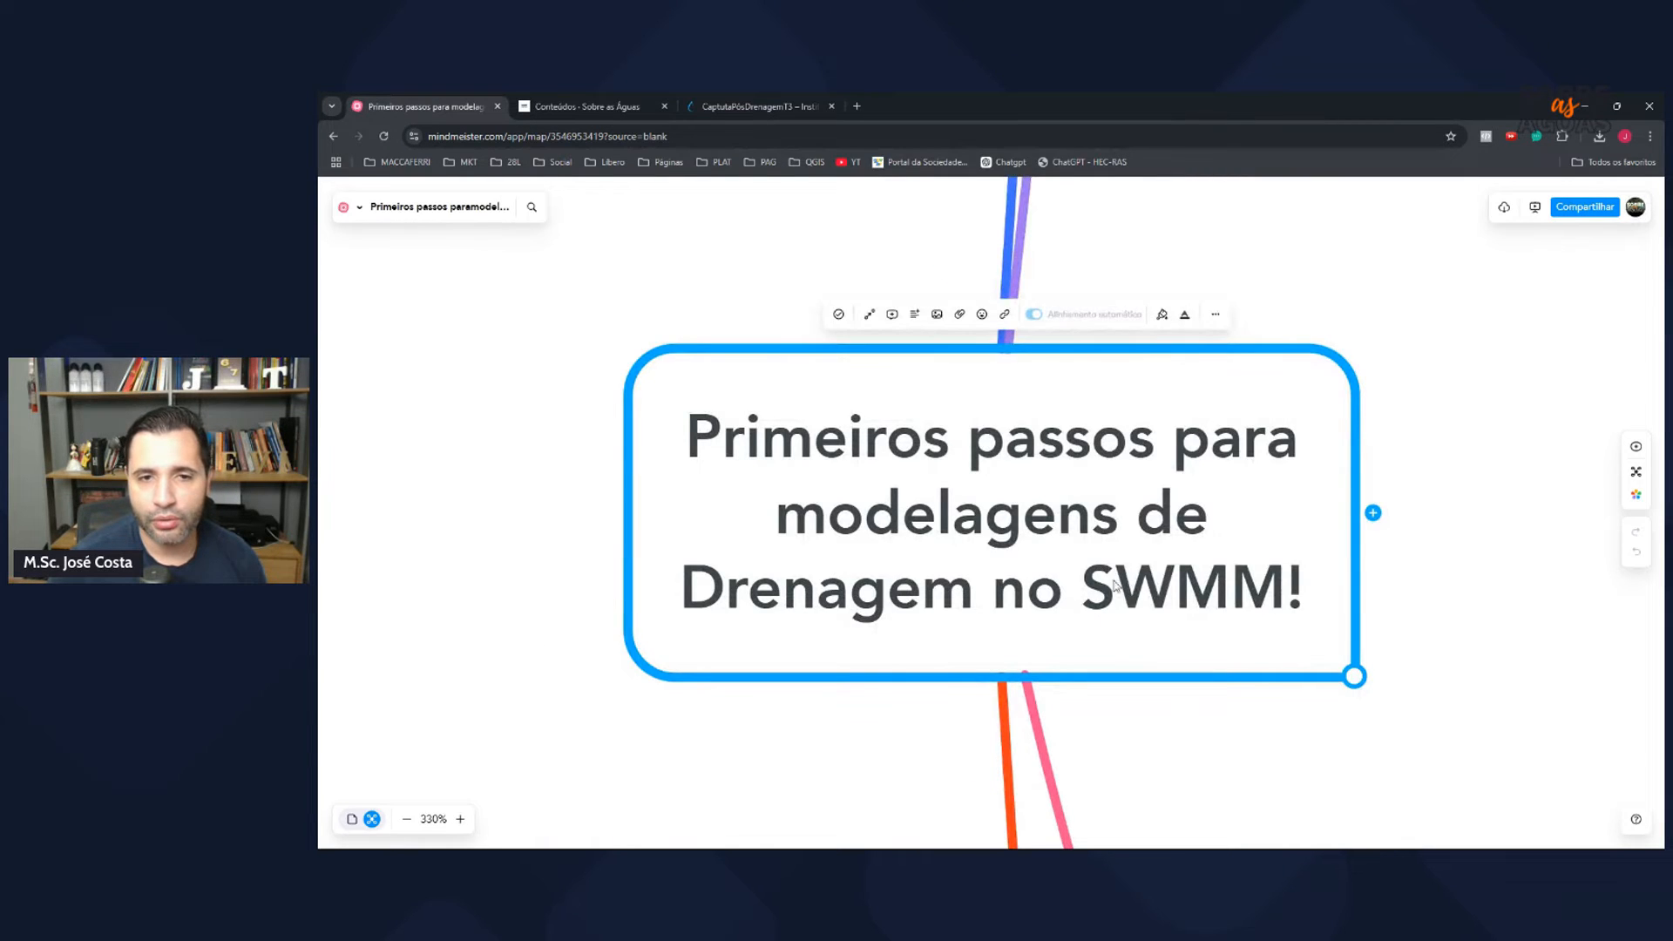
Step: Collapse the subtopics under "Primeiros passos!", then that branch itself and the "Como se aprofundar no tema e dominar o SWMM?!" branch
{"action": "scroll", "coordinate": [720, 525], "scroll_direction": "down", "scroll_amount": 5}
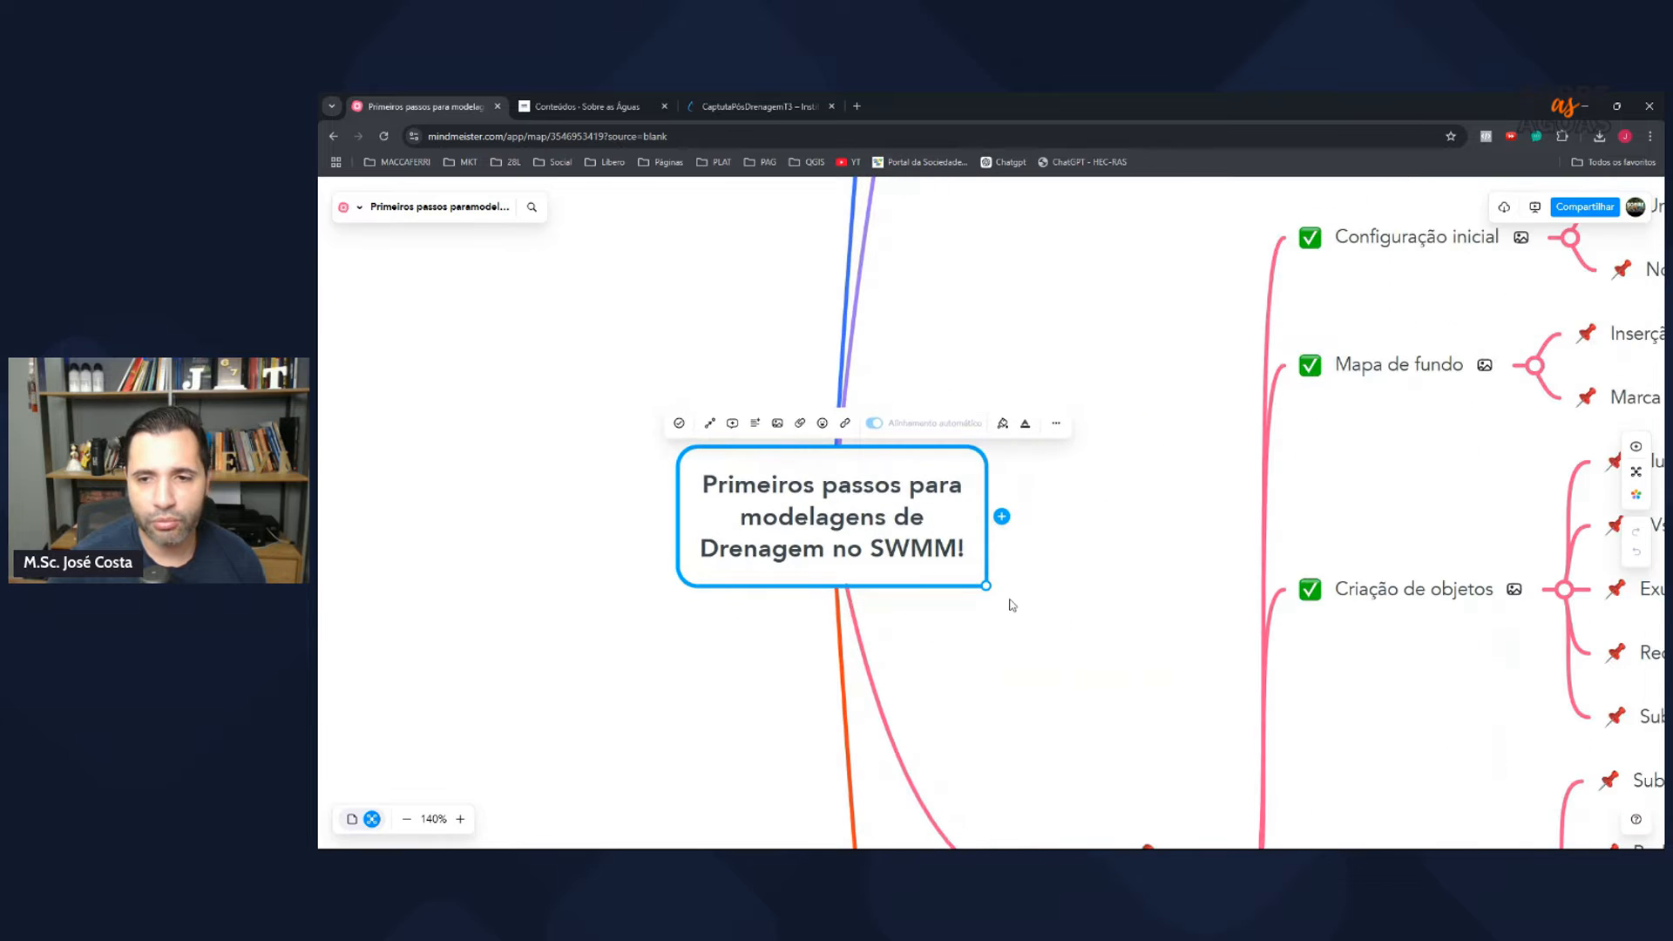
{"action": "left_click_drag", "start_coordinate": [1067, 644], "coordinate": [985, 520]}
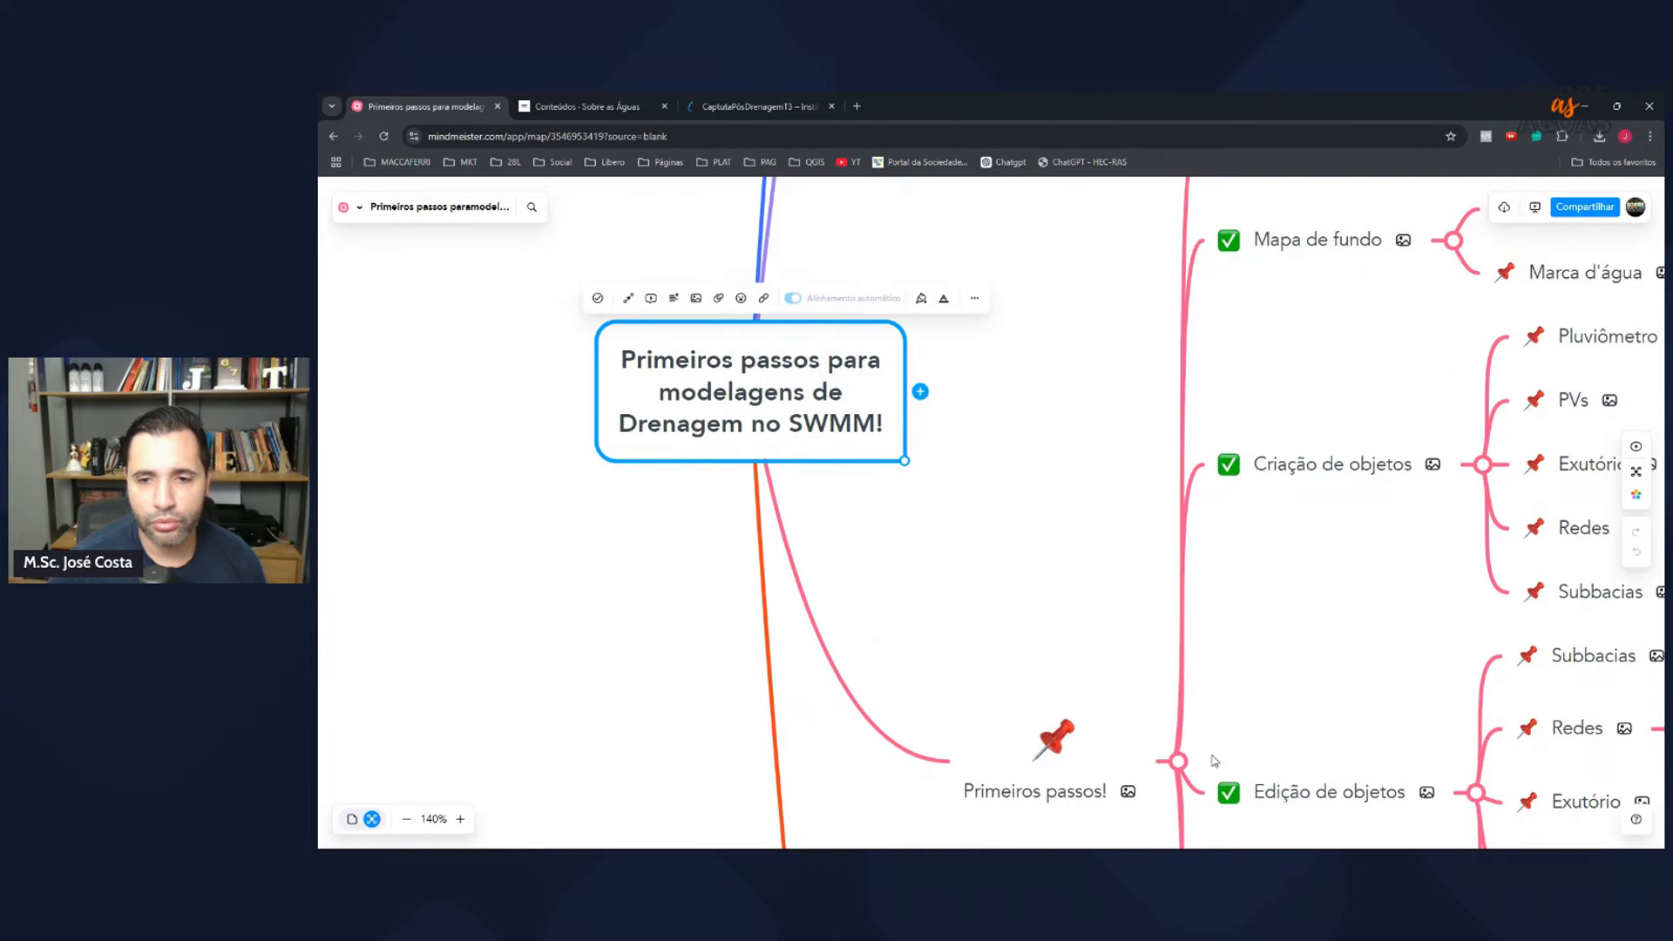
{"action": "left_click", "coordinate": [1483, 466]}
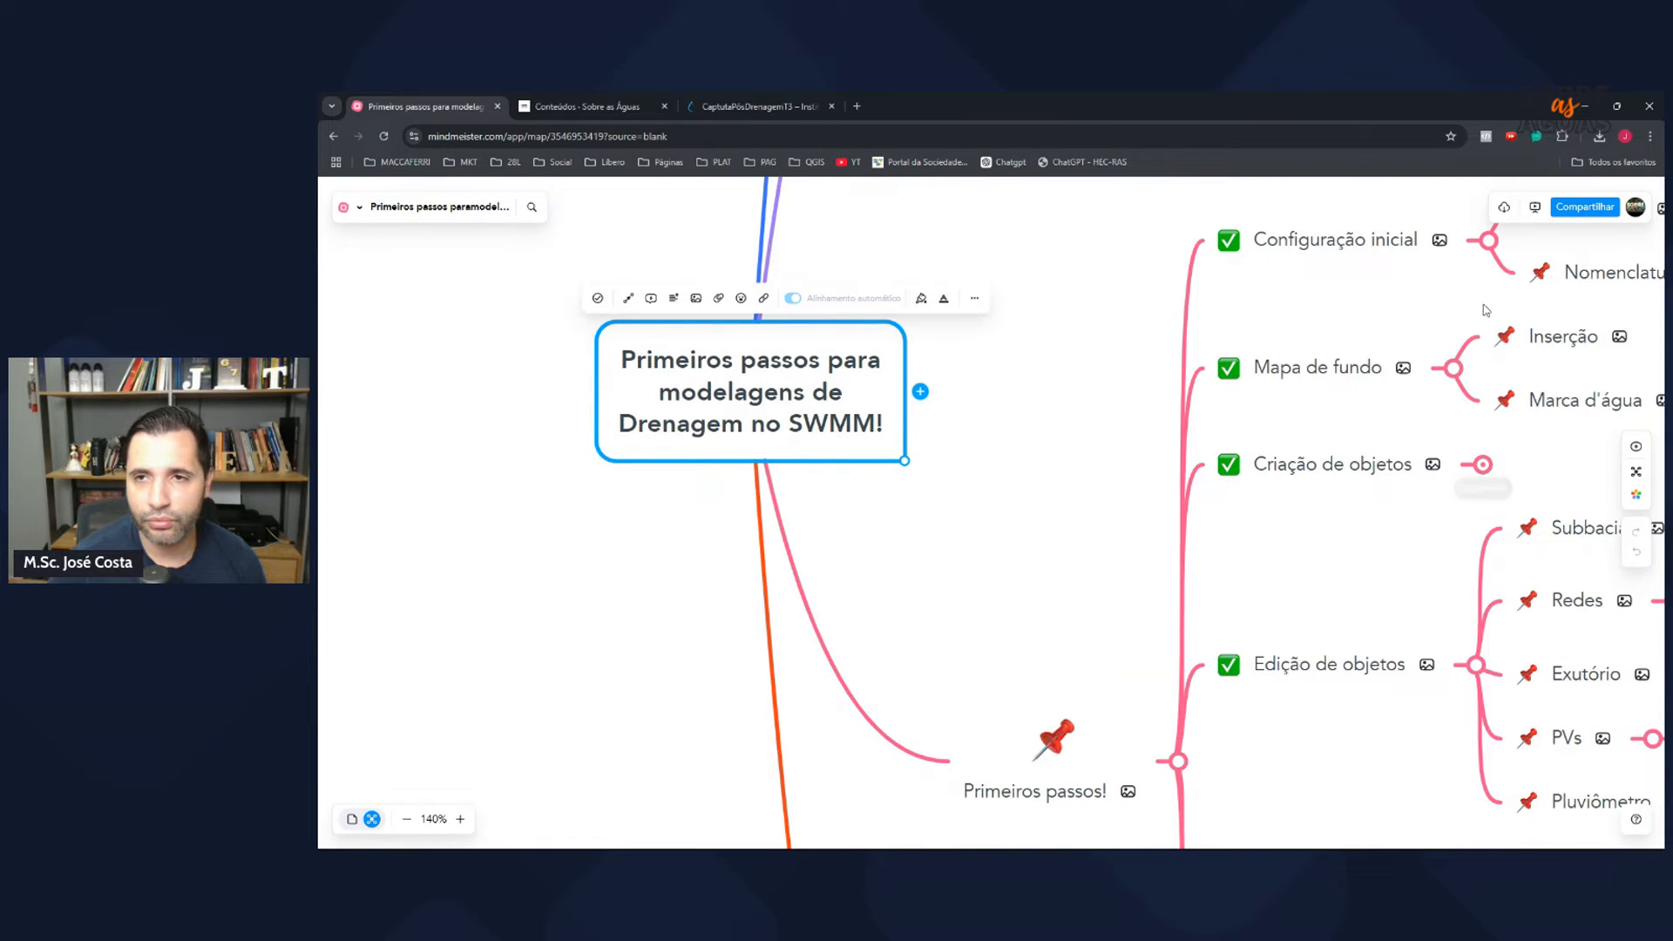
{"action": "left_click", "coordinate": [1453, 367]}
{"action": "left_click", "coordinate": [1488, 271]}
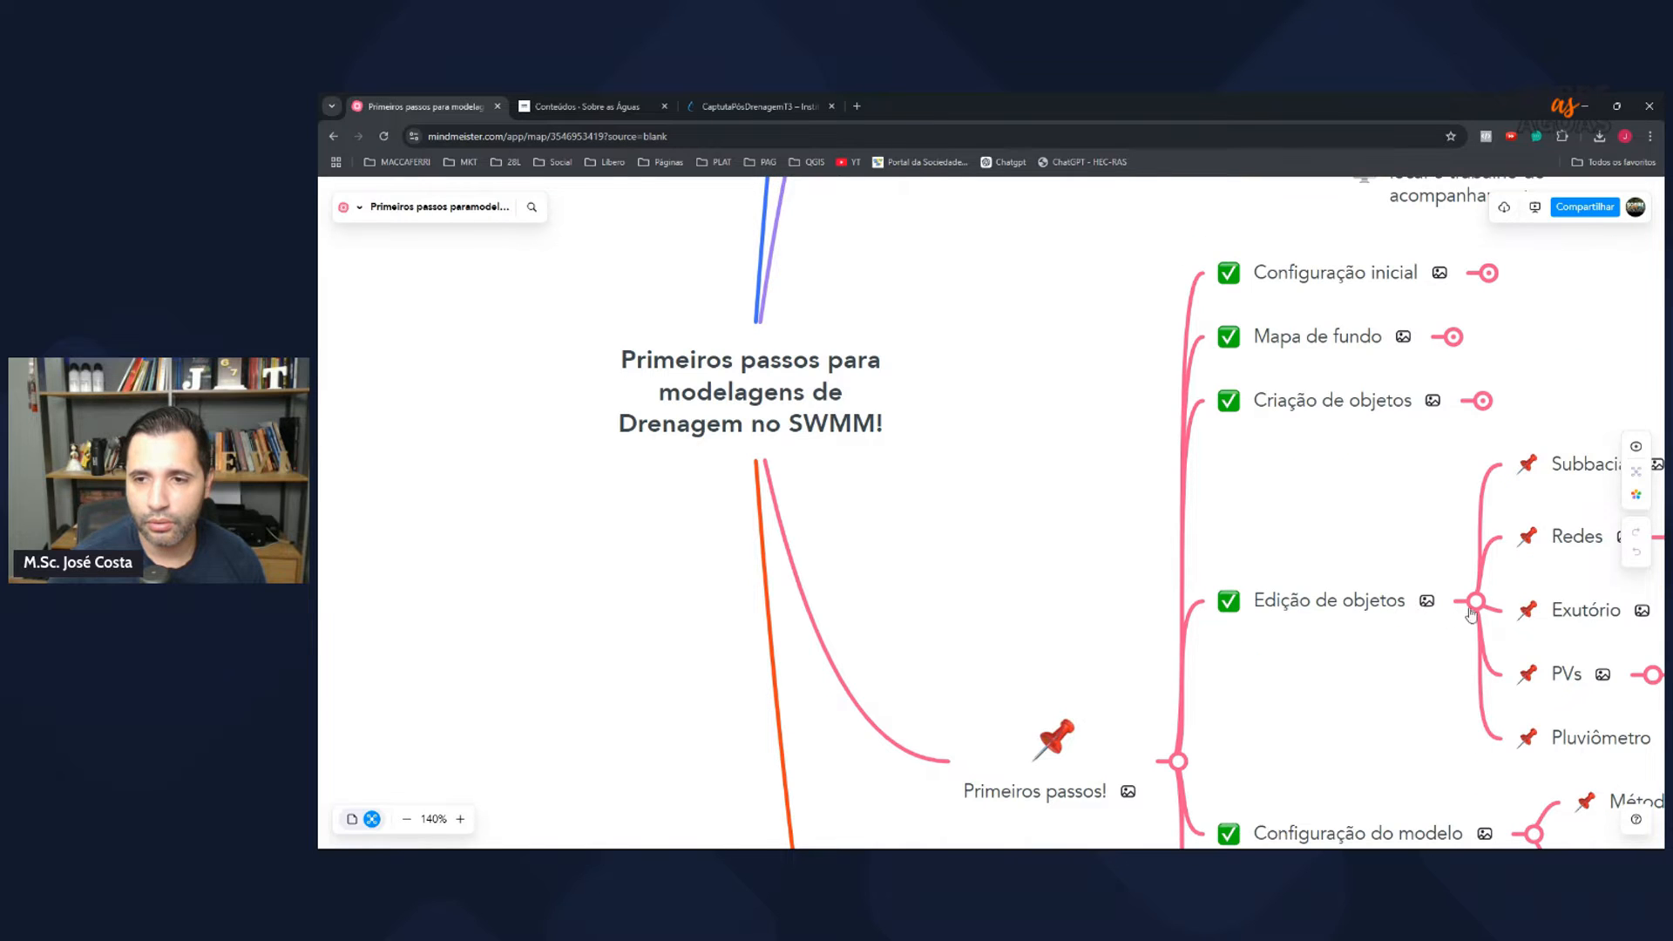
{"action": "left_click", "coordinate": [1475, 601]}
{"action": "left_click", "coordinate": [1534, 698]}
{"action": "scroll", "coordinate": [1422, 785], "scroll_direction": "down", "scroll_amount": 3}
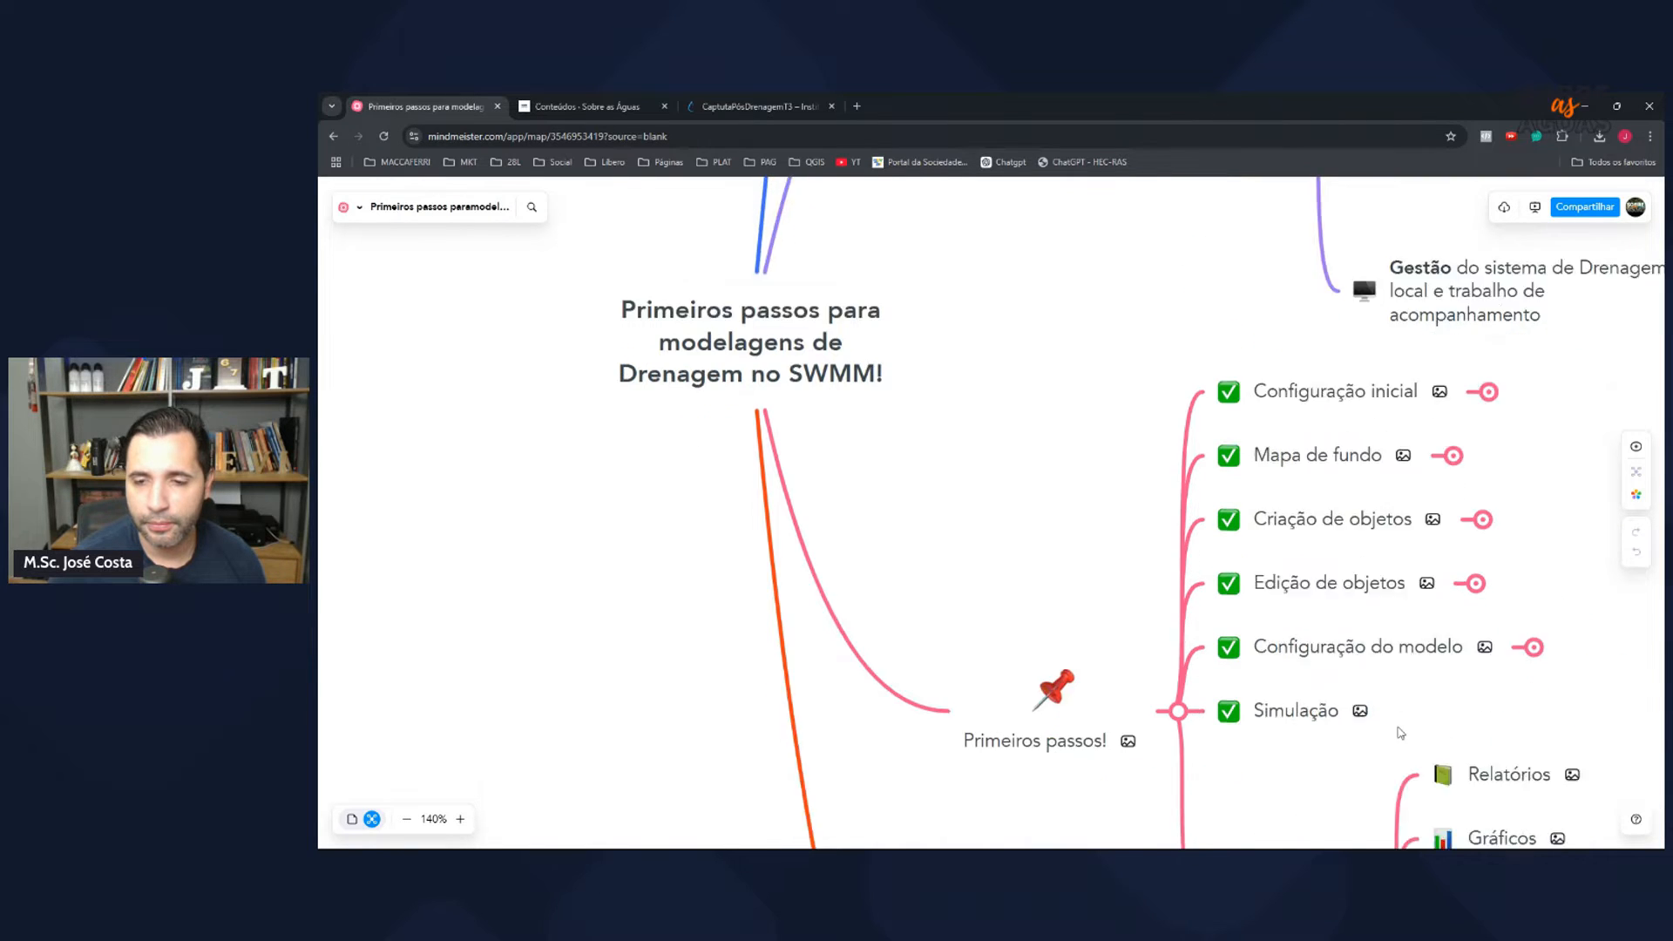
{"action": "left_click", "coordinate": [1393, 754]}
{"action": "left_click", "coordinate": [1178, 560]}
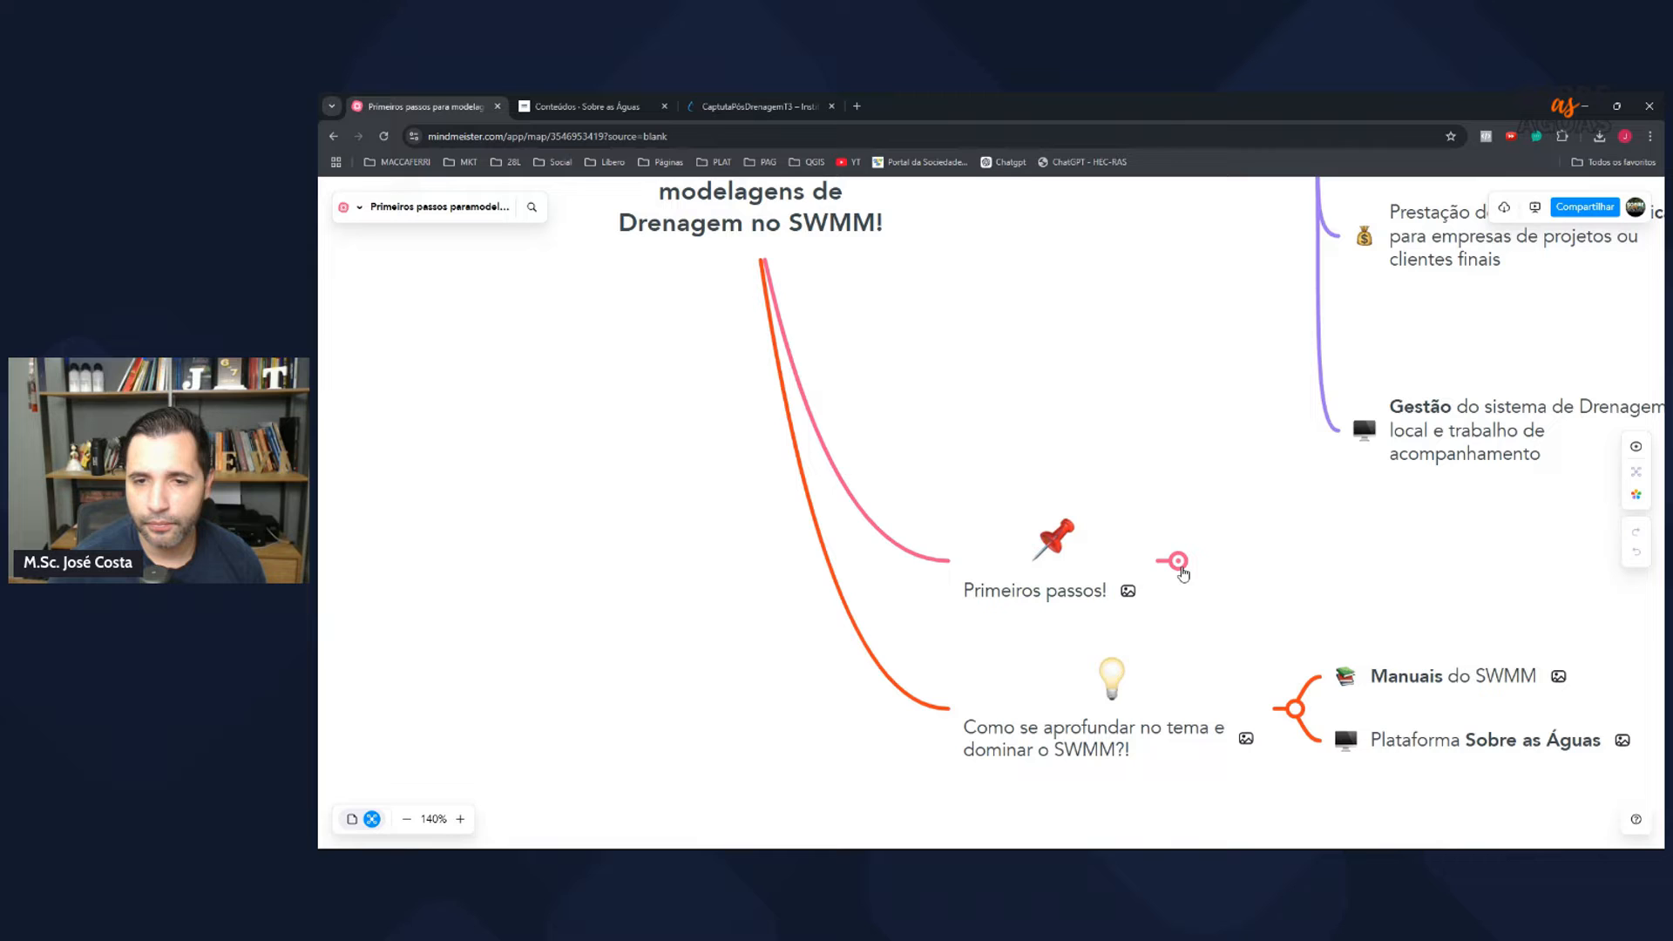
{"action": "left_click", "coordinate": [1295, 707]}
Step: Examine the "Consultoria" invoice example under the technical consulting topic, including its service description
{"action": "left_click_drag", "start_coordinate": [1489, 697], "coordinate": [926, 756]}
{"action": "scroll", "coordinate": [1363, 399], "scroll_direction": "up", "scroll_amount": 4}
{"action": "left_click_drag", "start_coordinate": [1423, 426], "coordinate": [1346, 459]}
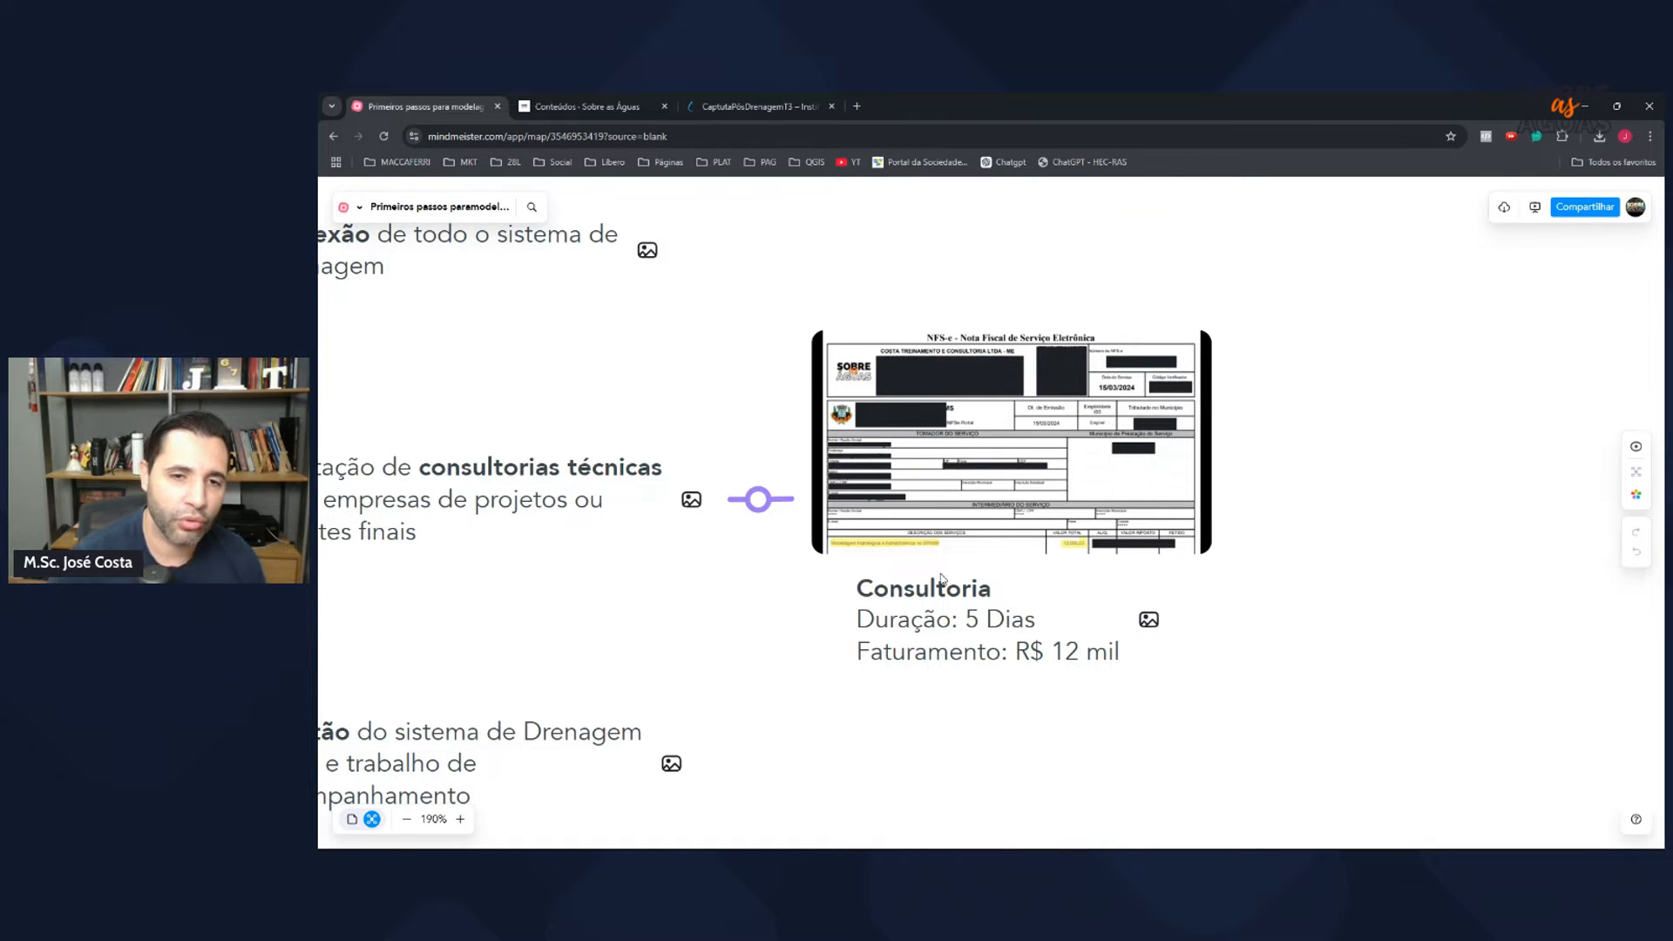
{"action": "scroll", "coordinate": [1017, 510], "scroll_direction": "up", "scroll_amount": 5}
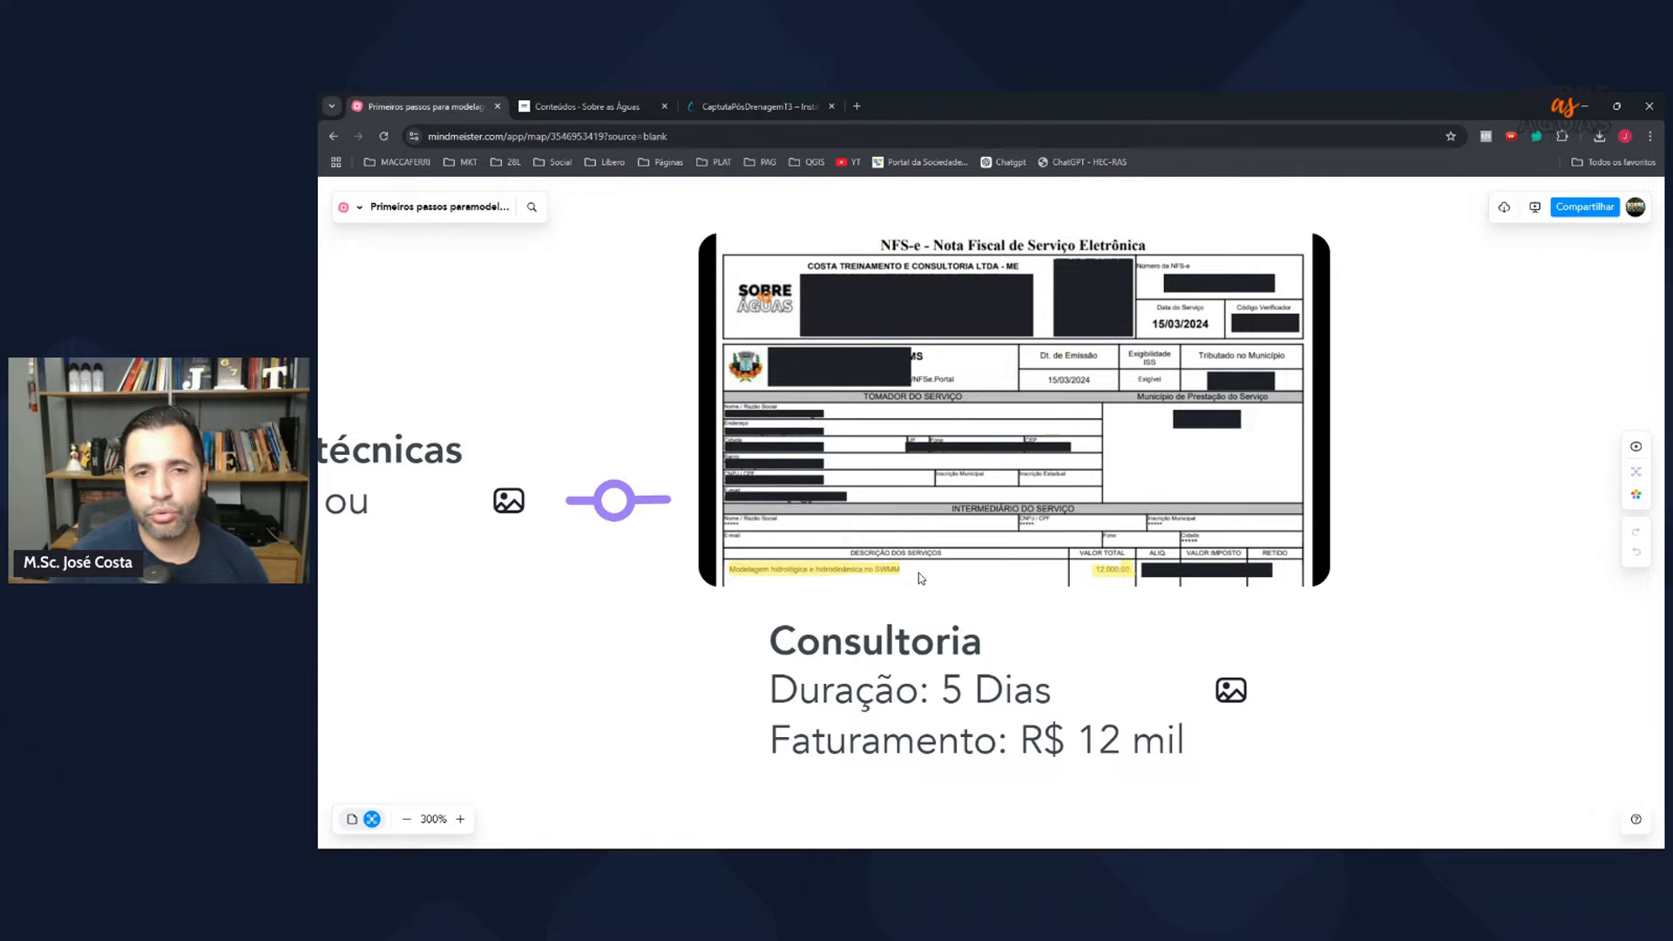
{"action": "scroll", "coordinate": [658, 531], "scroll_direction": "down", "scroll_amount": 2}
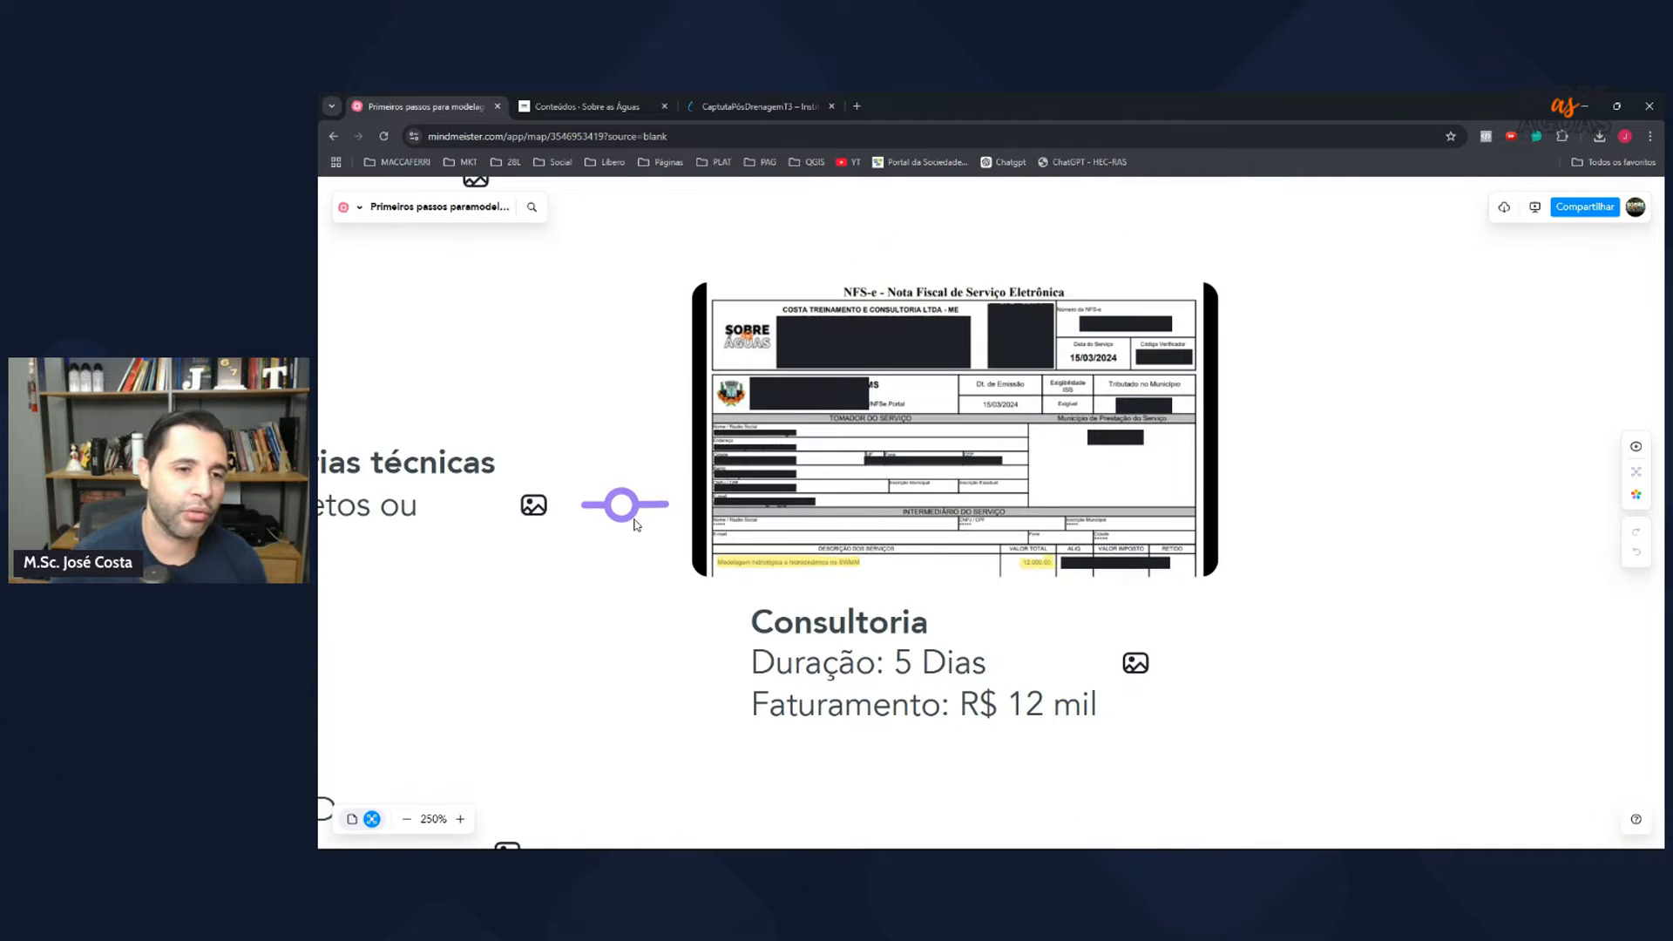
Step: Collapse the technical consulting topic and show the topic on managing the local drainage system
{"action": "left_click", "coordinate": [633, 521]}
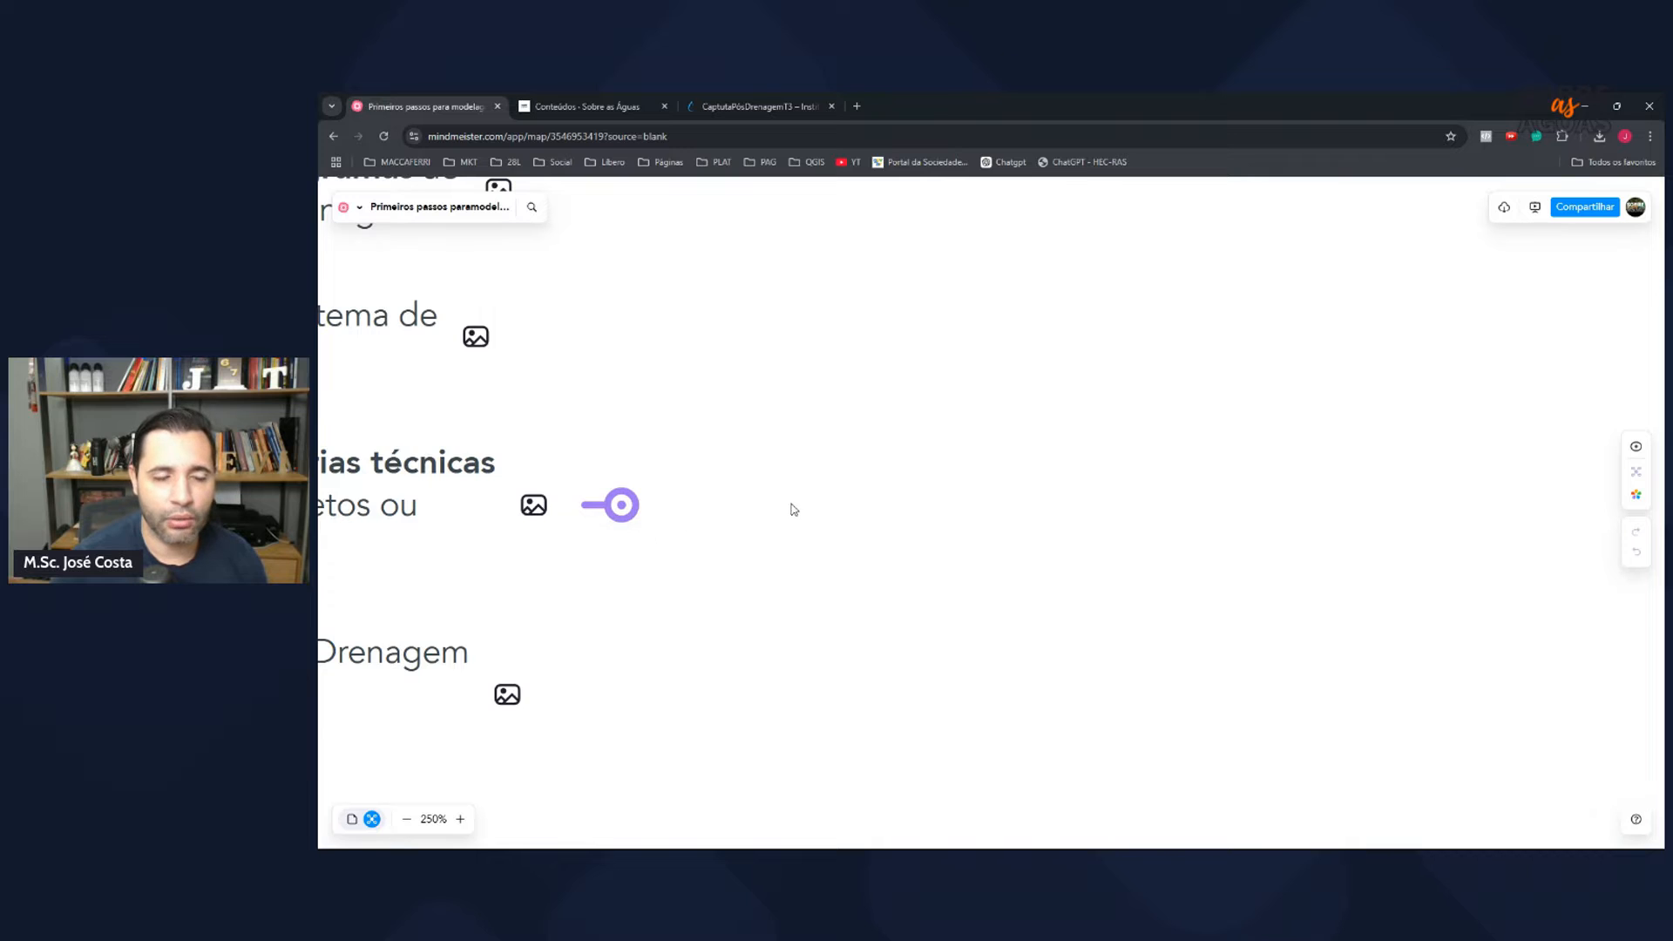
{"action": "left_click_drag", "start_coordinate": [794, 510], "coordinate": [1395, 726]}
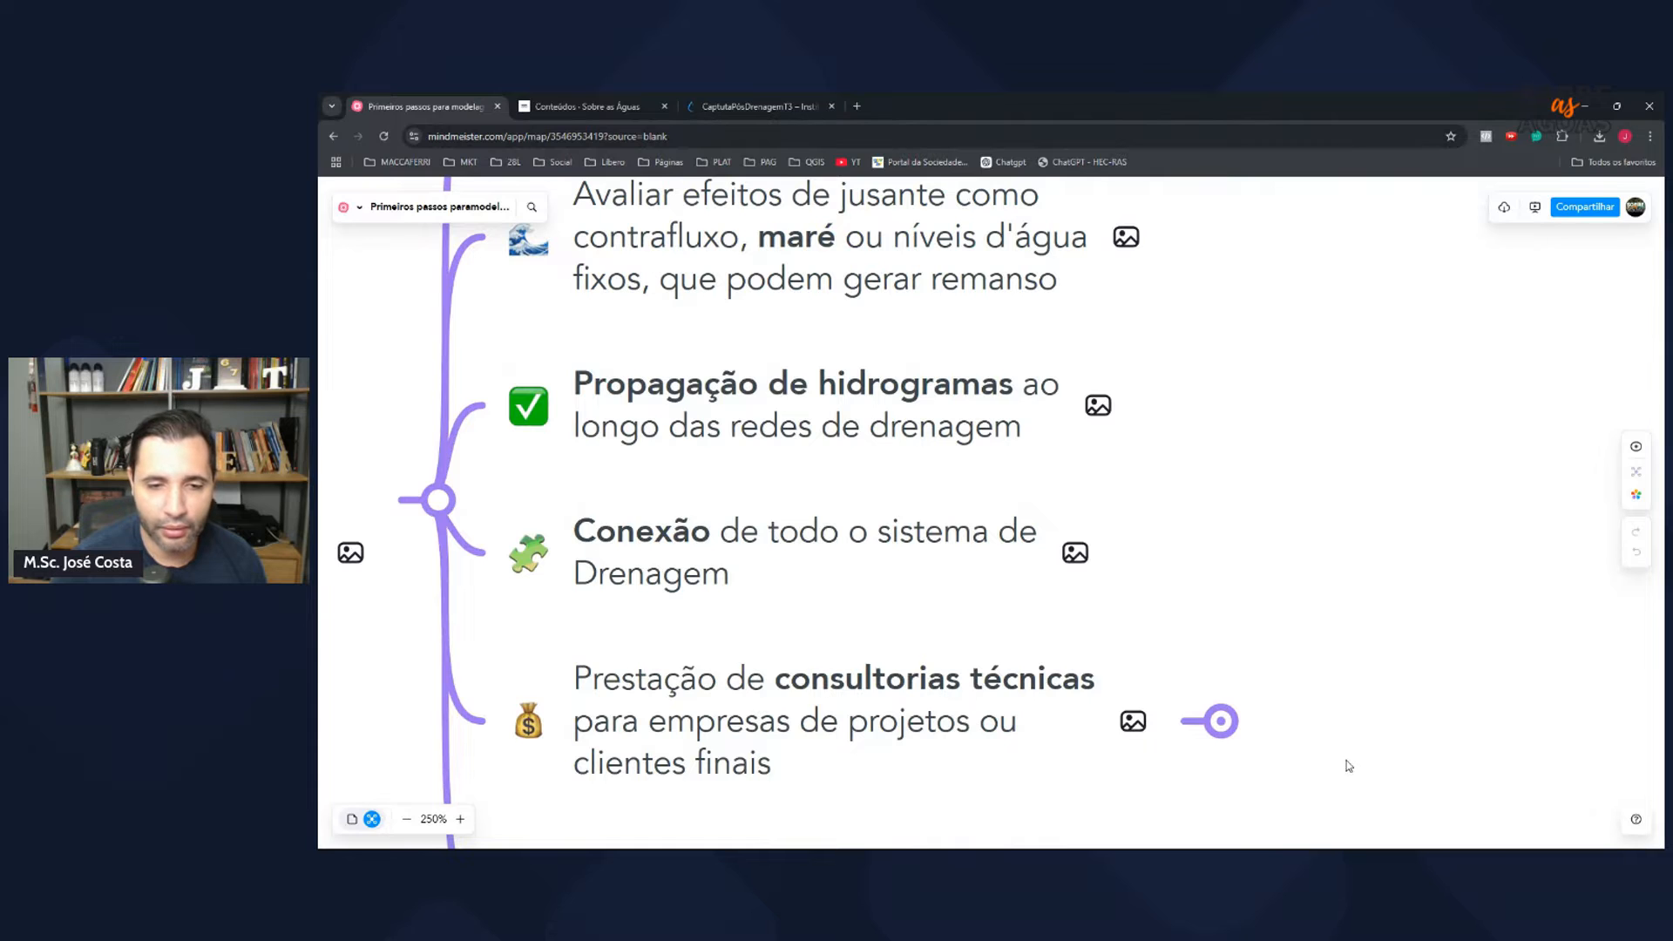
{"action": "left_click_drag", "start_coordinate": [1348, 762], "coordinate": [1354, 595]}
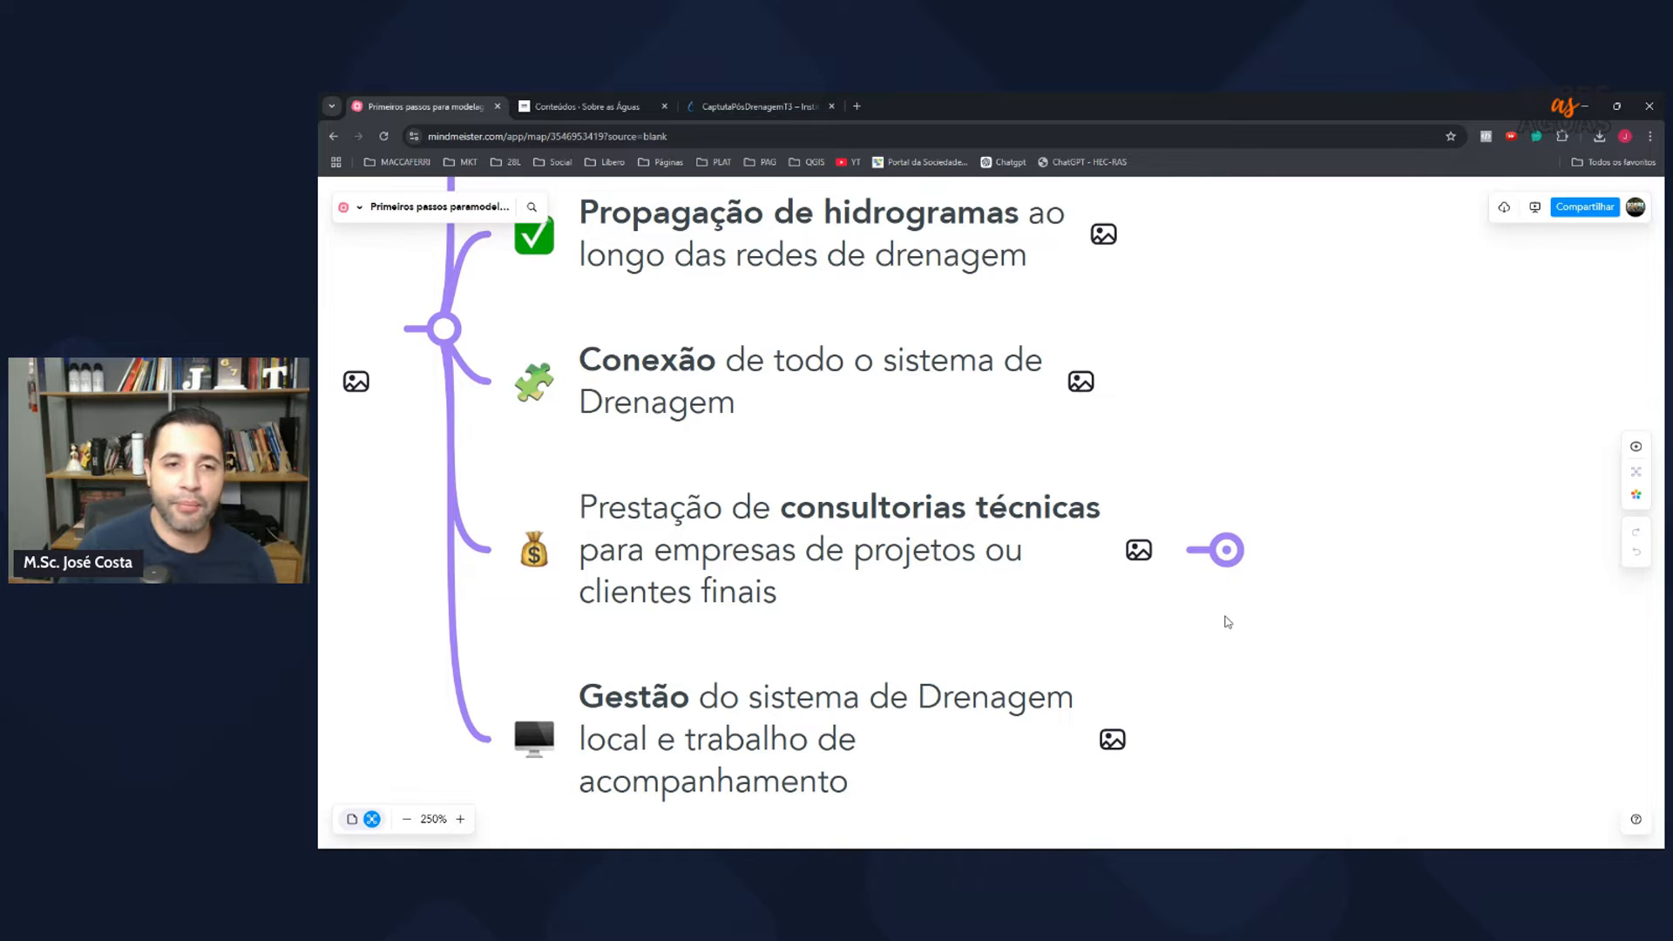
{"action": "scroll", "coordinate": [1173, 642], "scroll_direction": "down", "scroll_amount": 2}
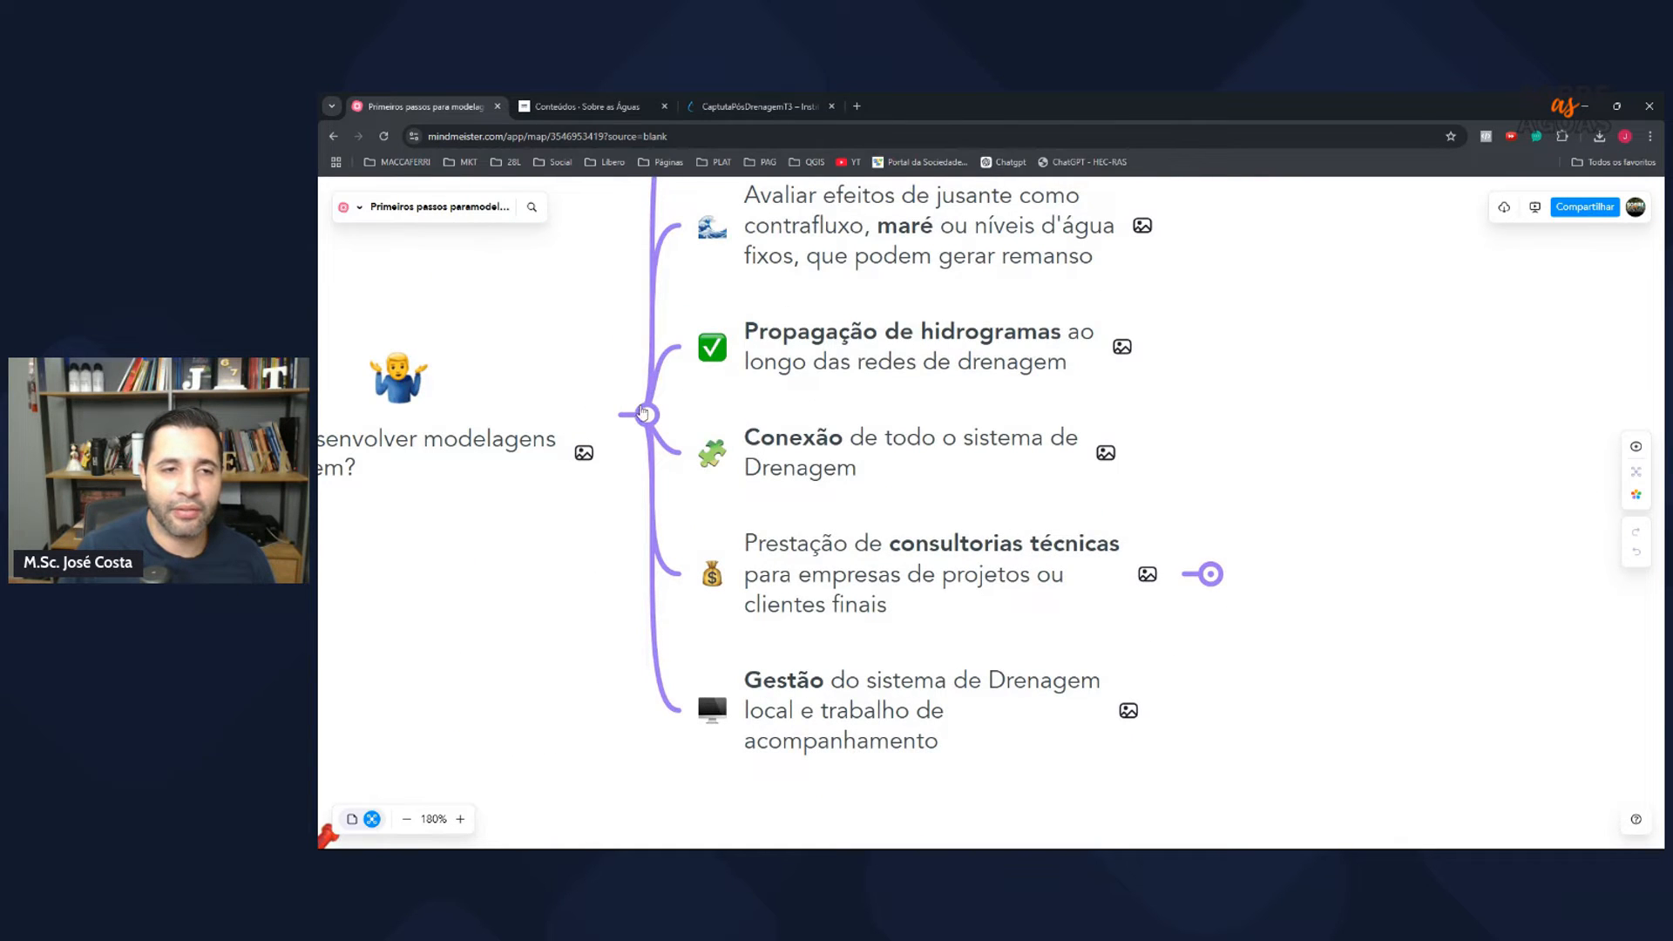
Step: Collapse the branch on why to develop drainage models and expand the "Primeiros passos!" branch to show its topics
{"action": "left_click", "coordinate": [643, 413]}
{"action": "left_click", "coordinate": [750, 556]}
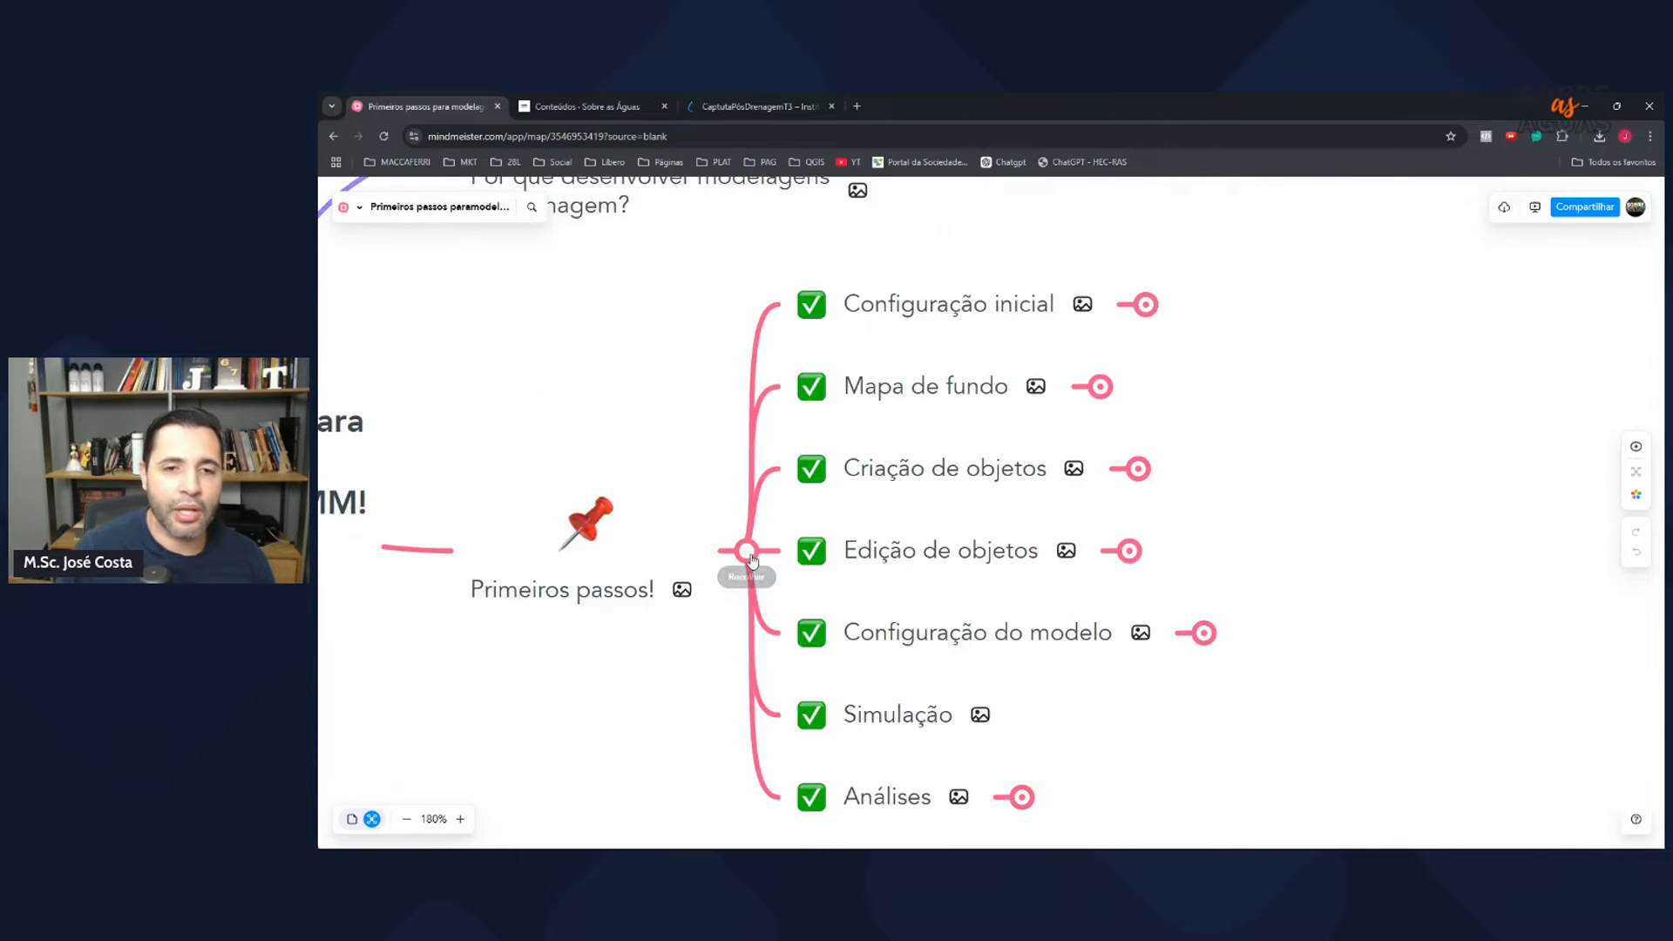
{"action": "left_click_drag", "start_coordinate": [1378, 479], "coordinate": [1340, 433]}
{"action": "scroll", "coordinate": [1195, 358], "scroll_direction": "up", "scroll_amount": 1}
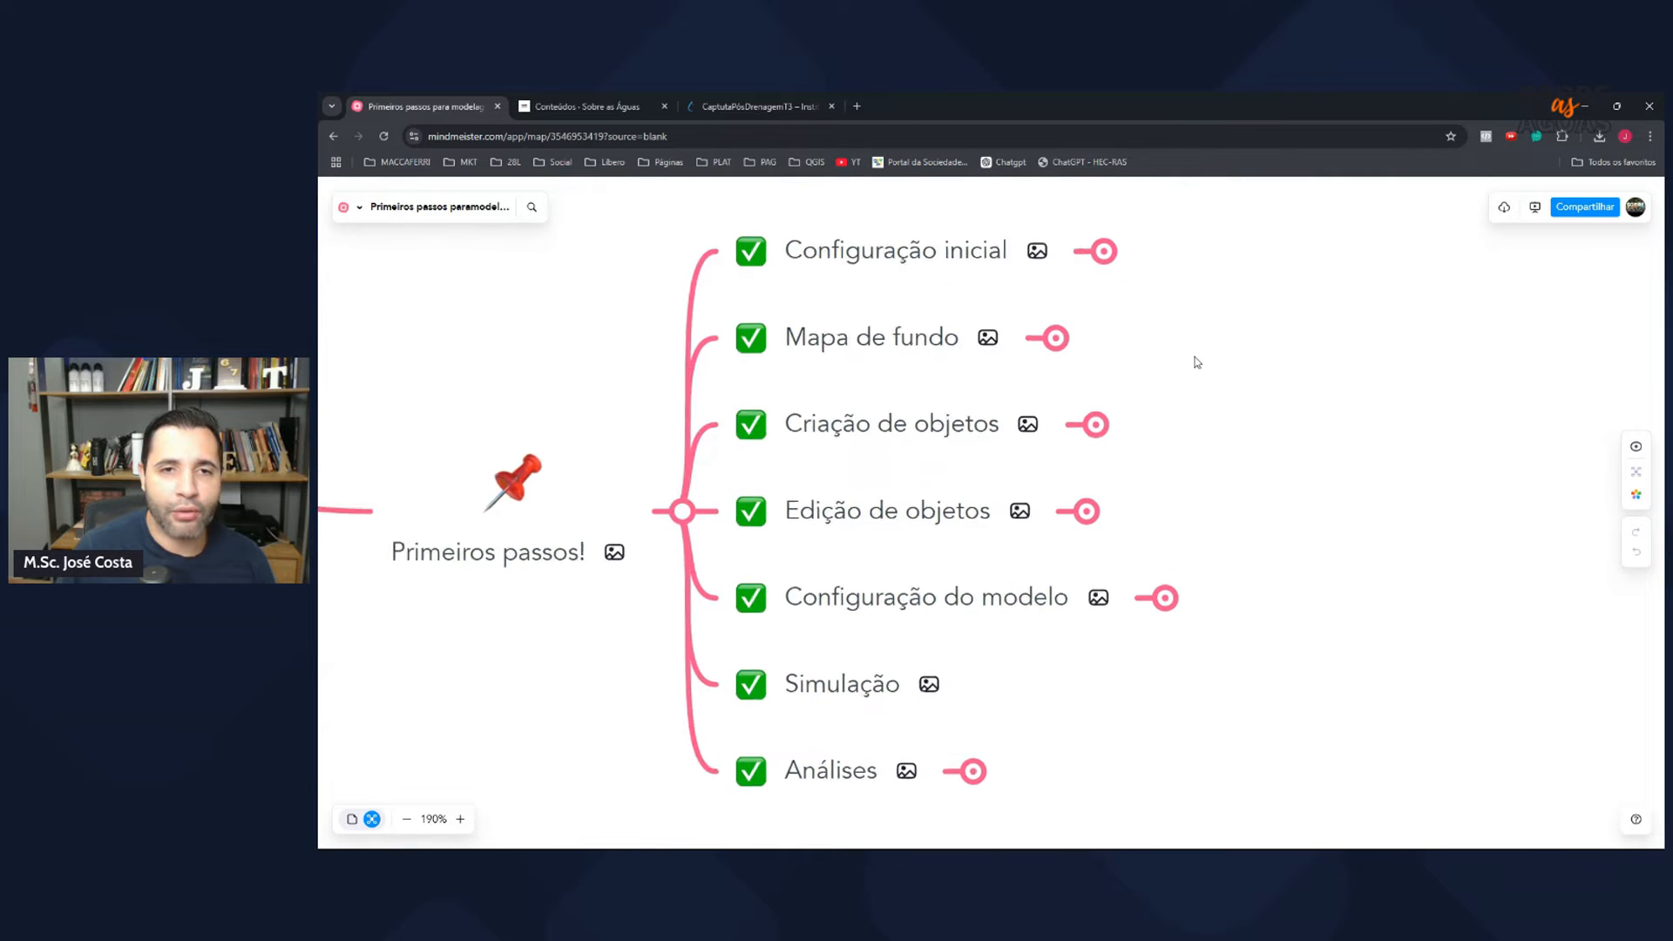
{"action": "scroll", "coordinate": [1219, 418], "scroll_direction": "up", "scroll_amount": 1}
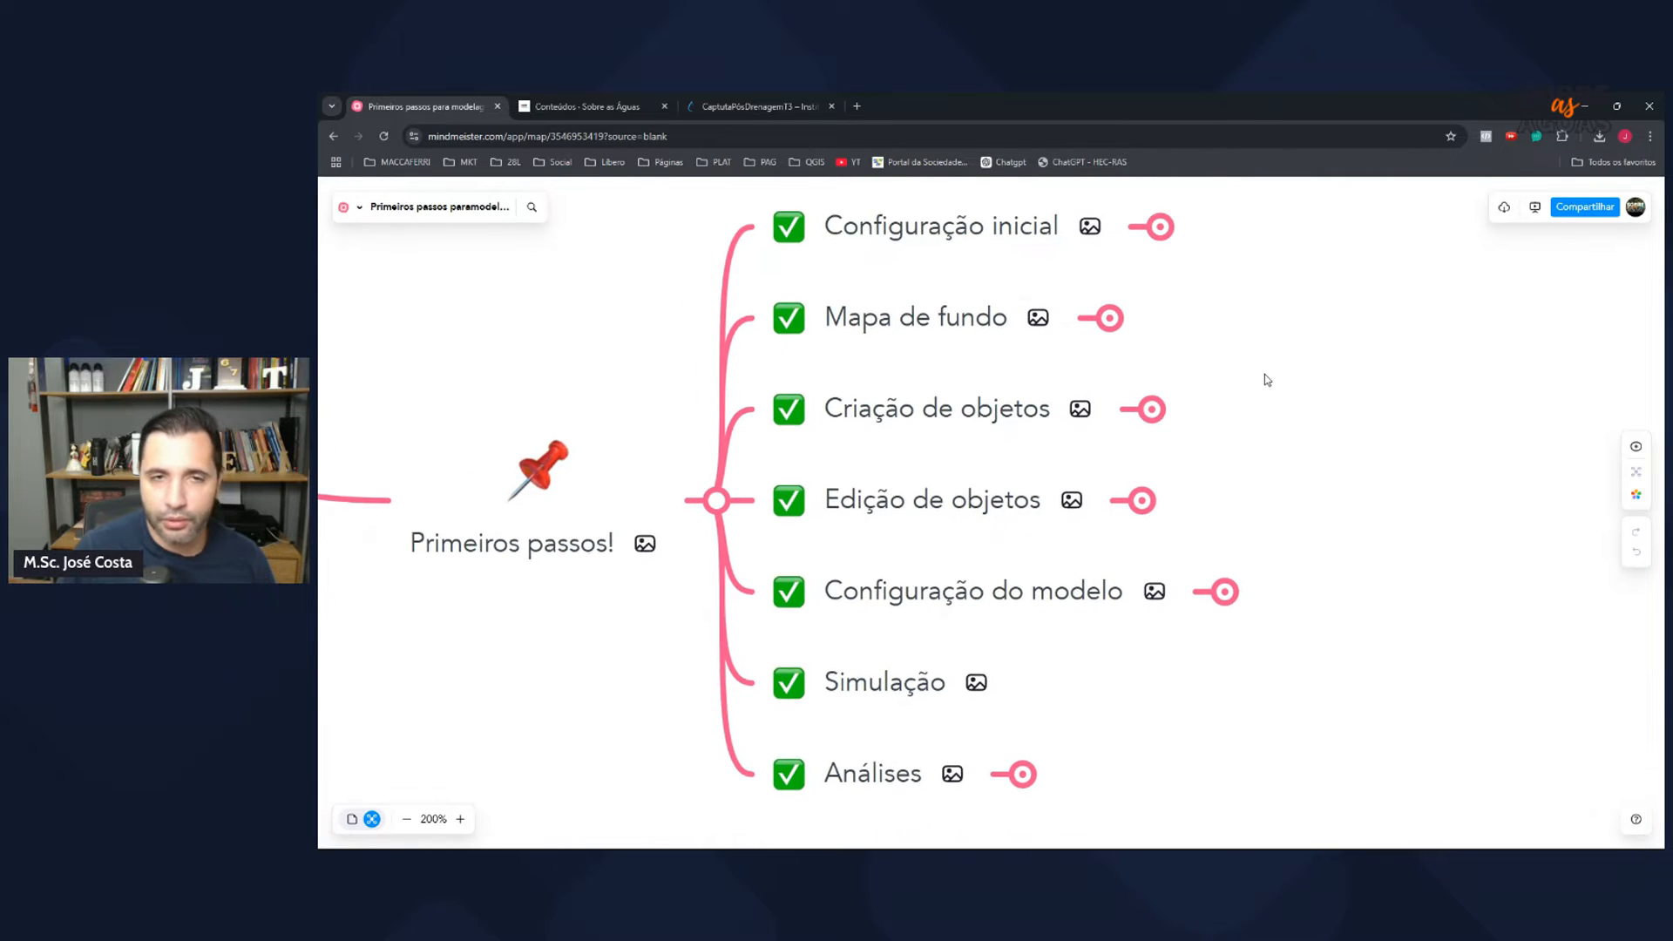
{"action": "left_click_drag", "start_coordinate": [1265, 376], "coordinate": [1261, 386]}
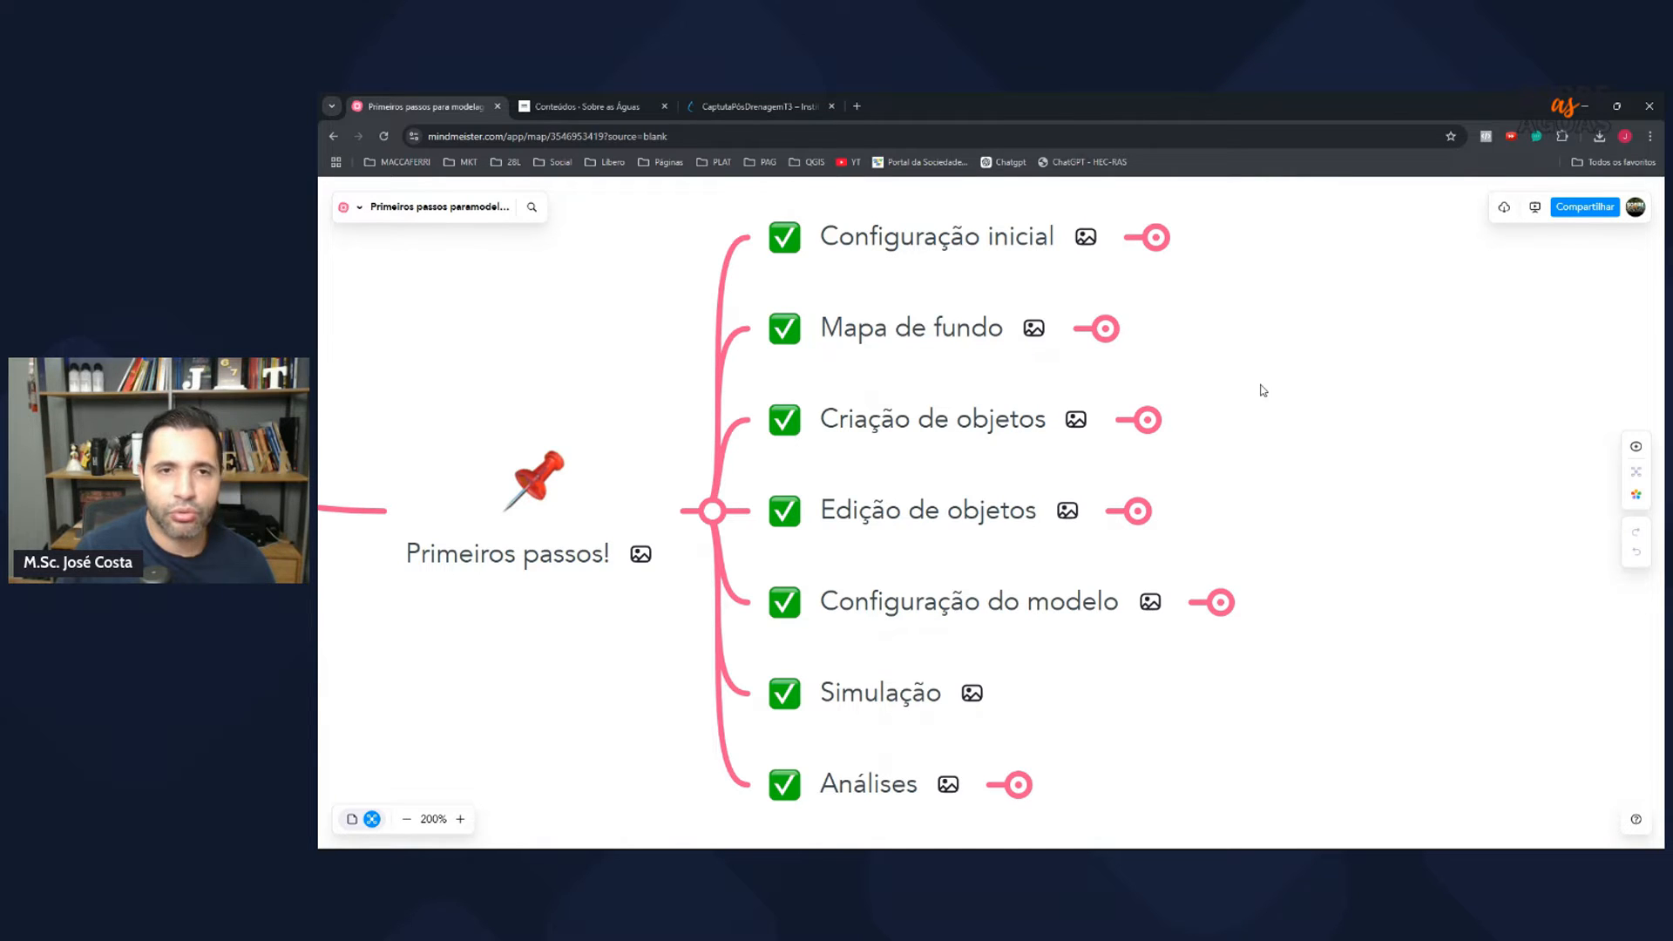
Step: Expand the "Configuração inicial" topic to show "Unidades" and "Nomenclaturas"
{"action": "left_click", "coordinate": [1156, 238]}
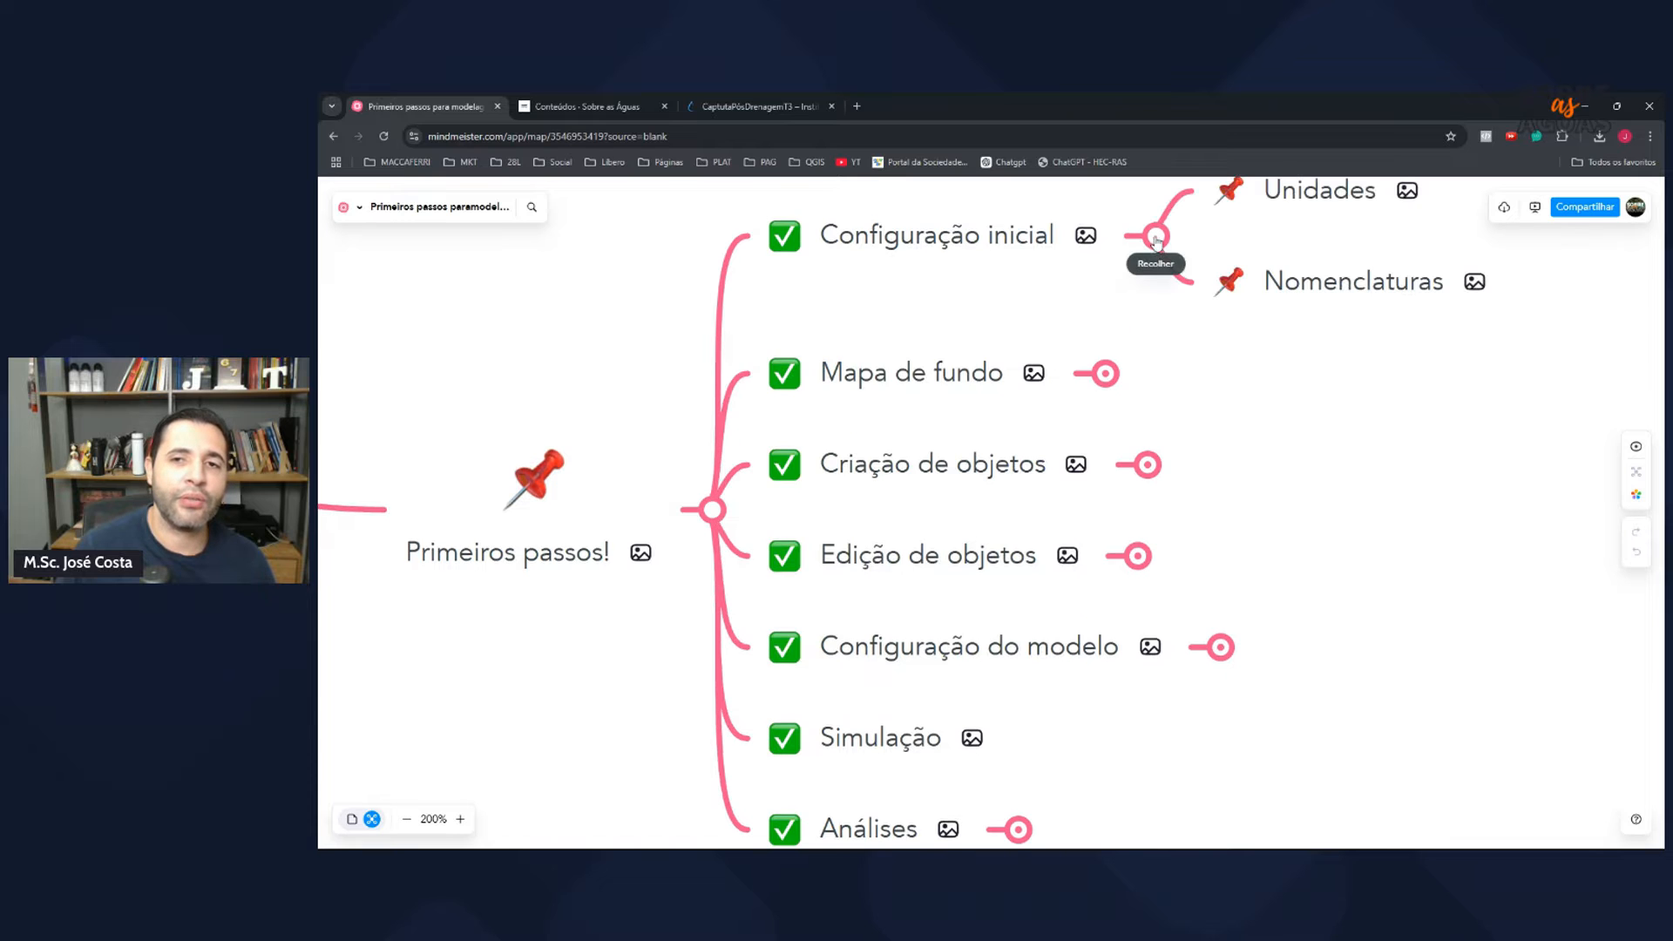
{"action": "left_click_drag", "start_coordinate": [1329, 389], "coordinate": [1183, 679]}
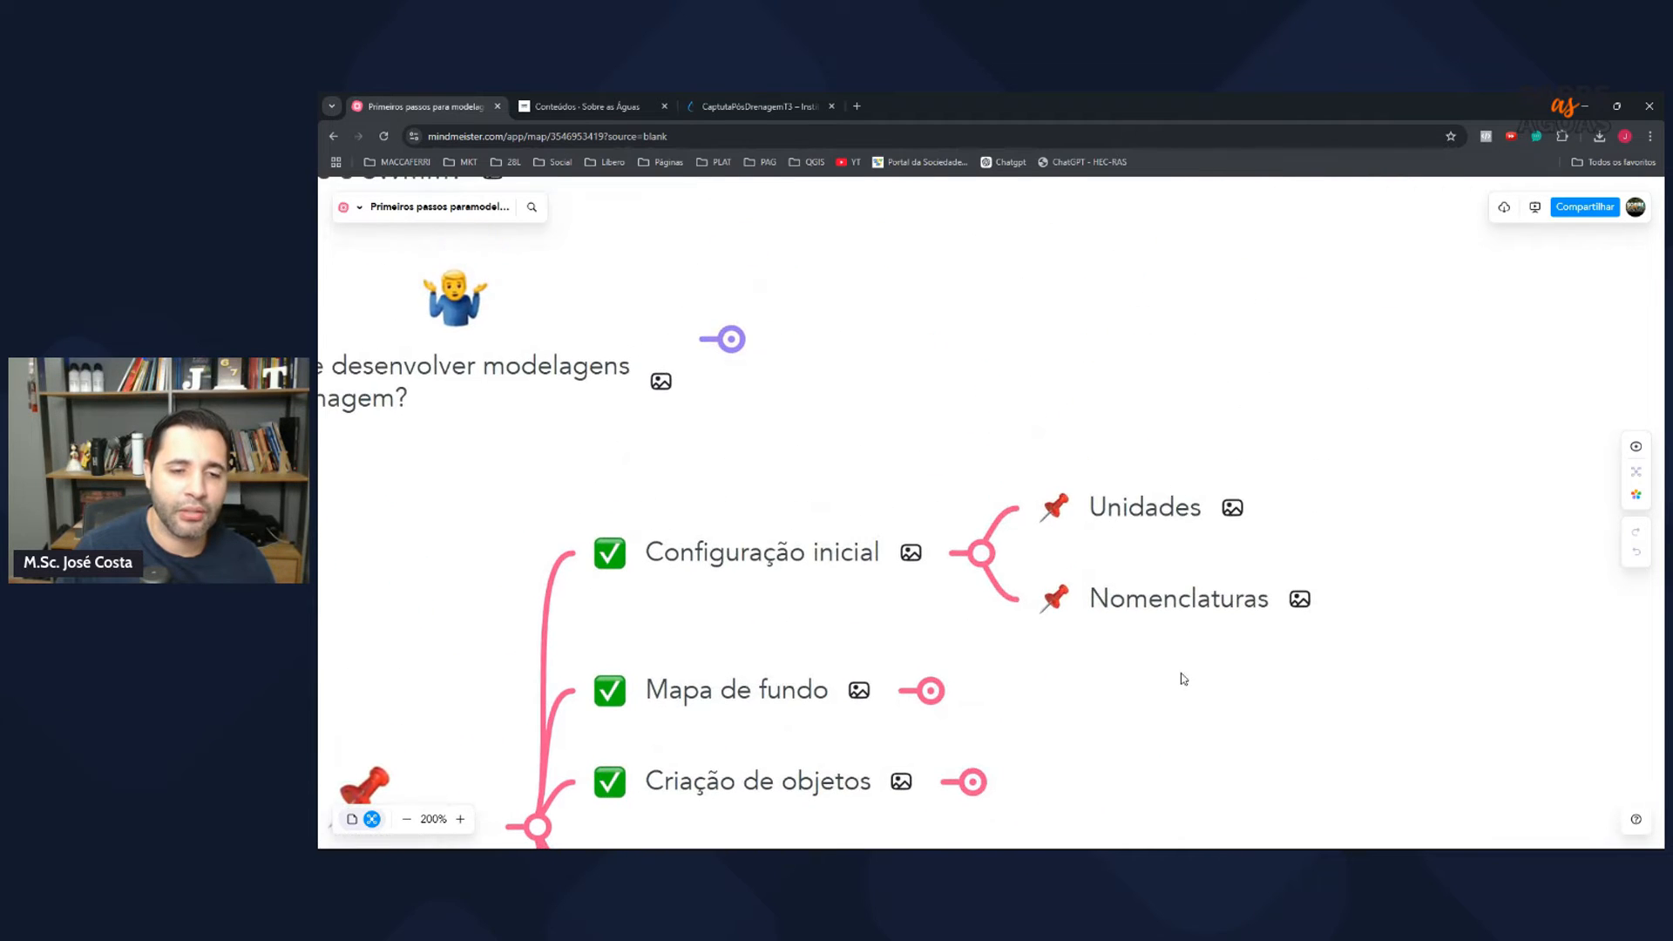
{"action": "scroll", "coordinate": [1177, 655], "scroll_direction": "up", "scroll_amount": 2}
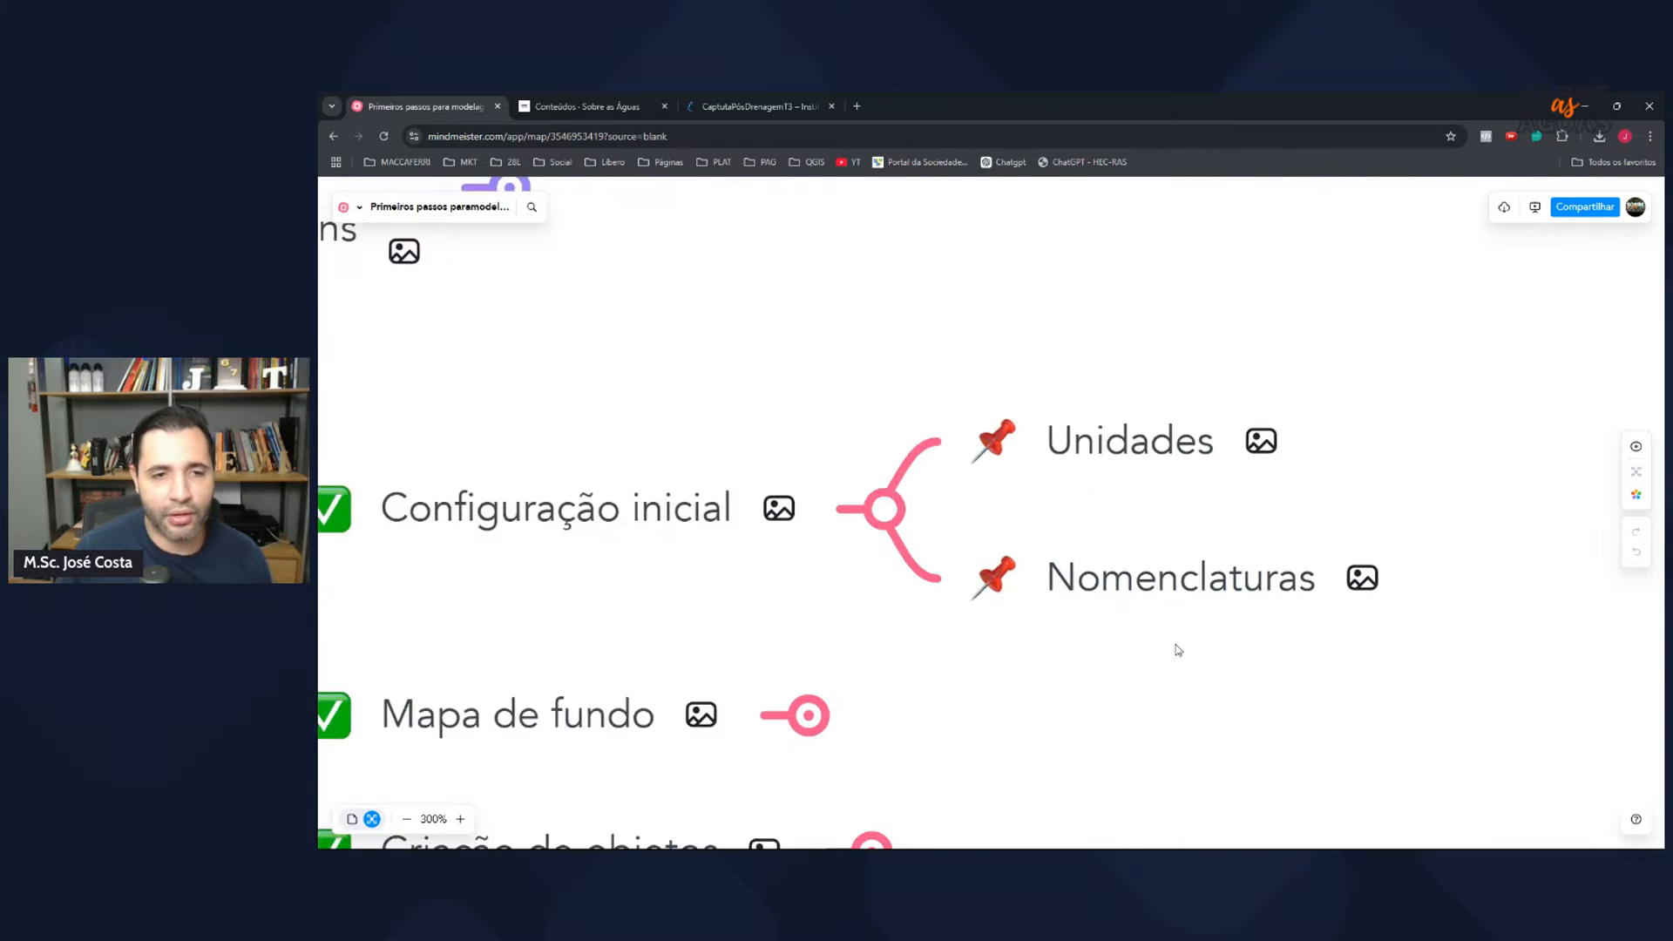
{"action": "left_click_drag", "start_coordinate": [1132, 683], "coordinate": [1251, 688]}
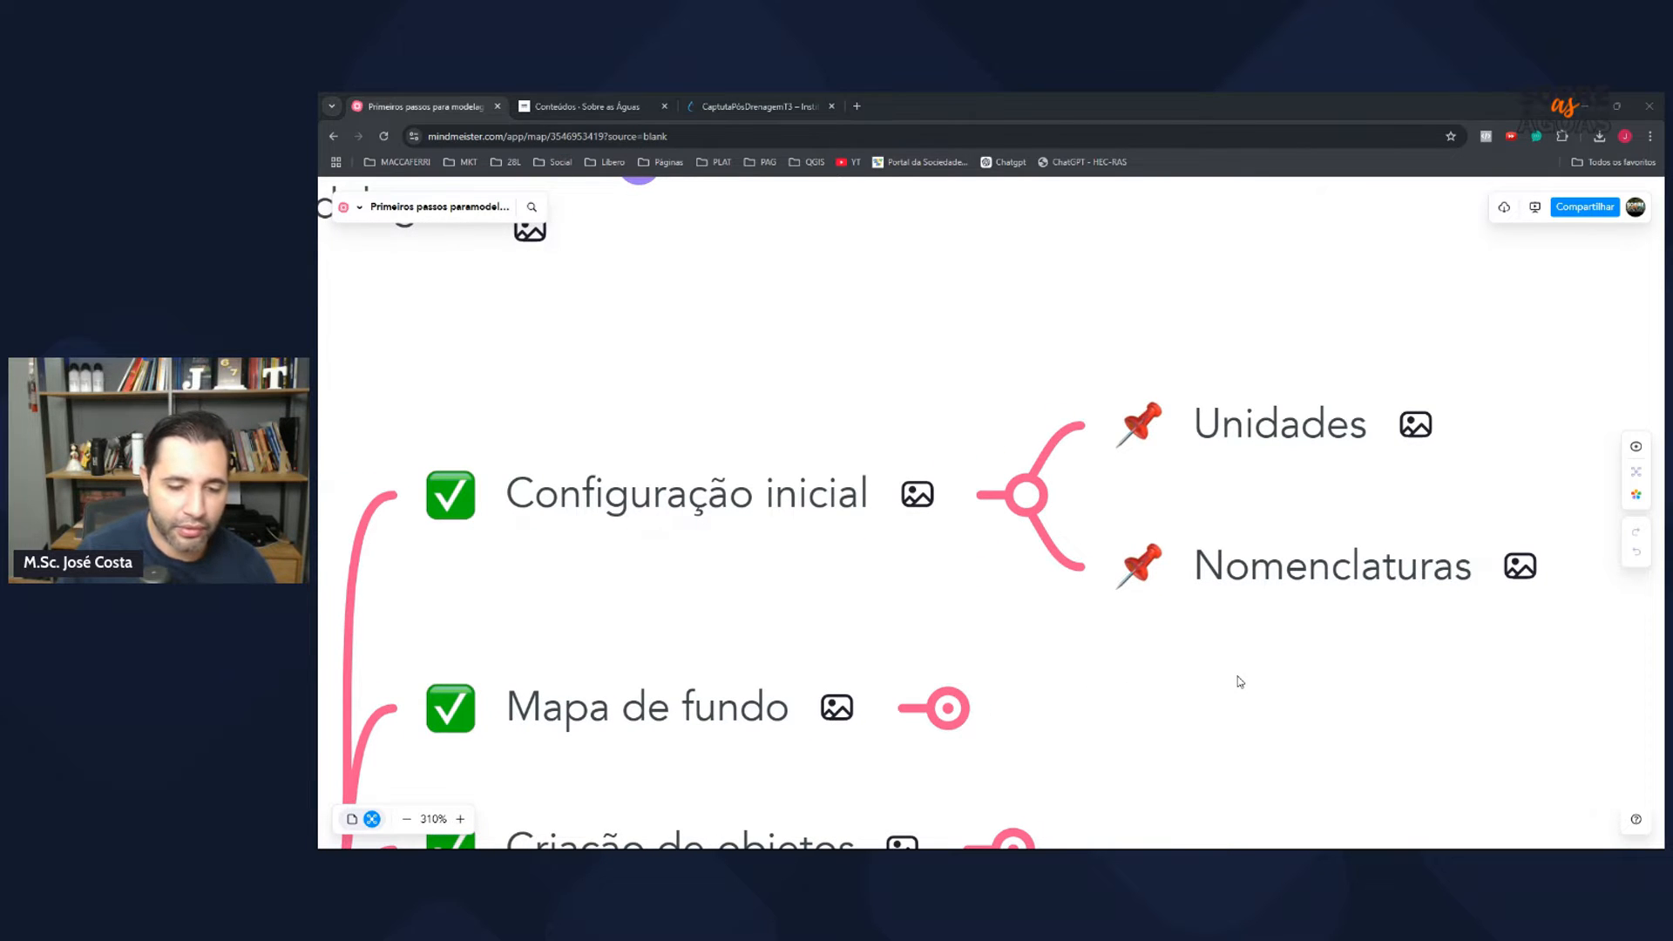
Step: Switch to SWMM and look at the available flow units for Exemplo_Aula_02.inp without changing the selection
{"action": "key", "text": "alt+Tab"}
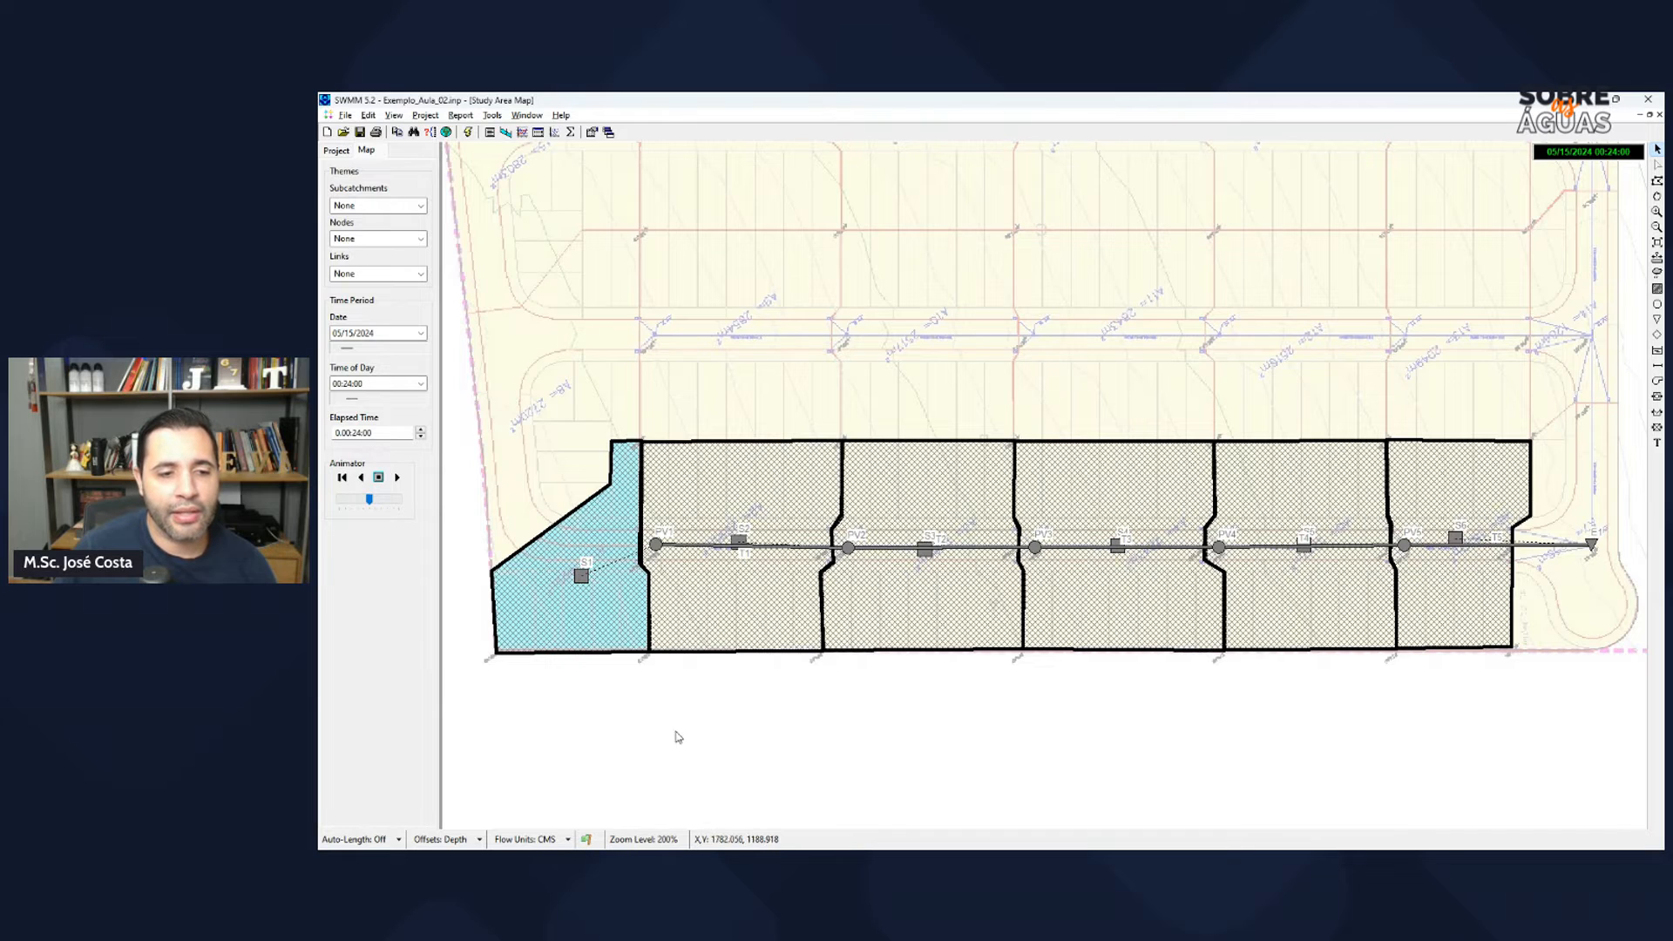
{"action": "left_click", "coordinate": [568, 840]}
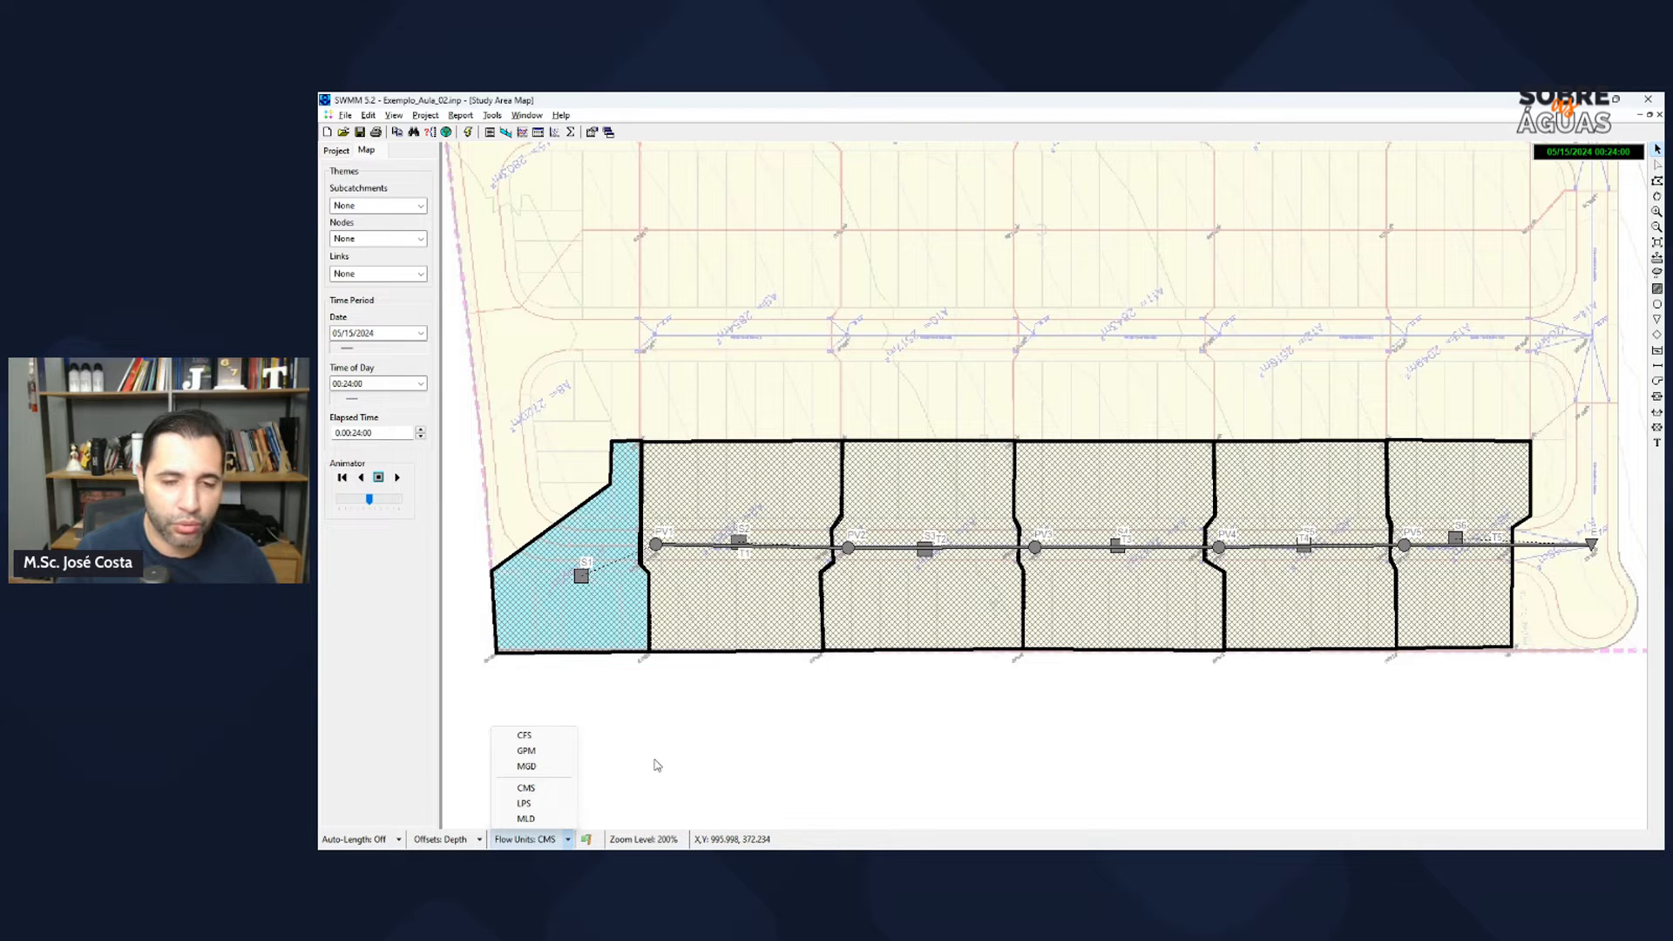
{"action": "left_click", "coordinate": [1103, 715]}
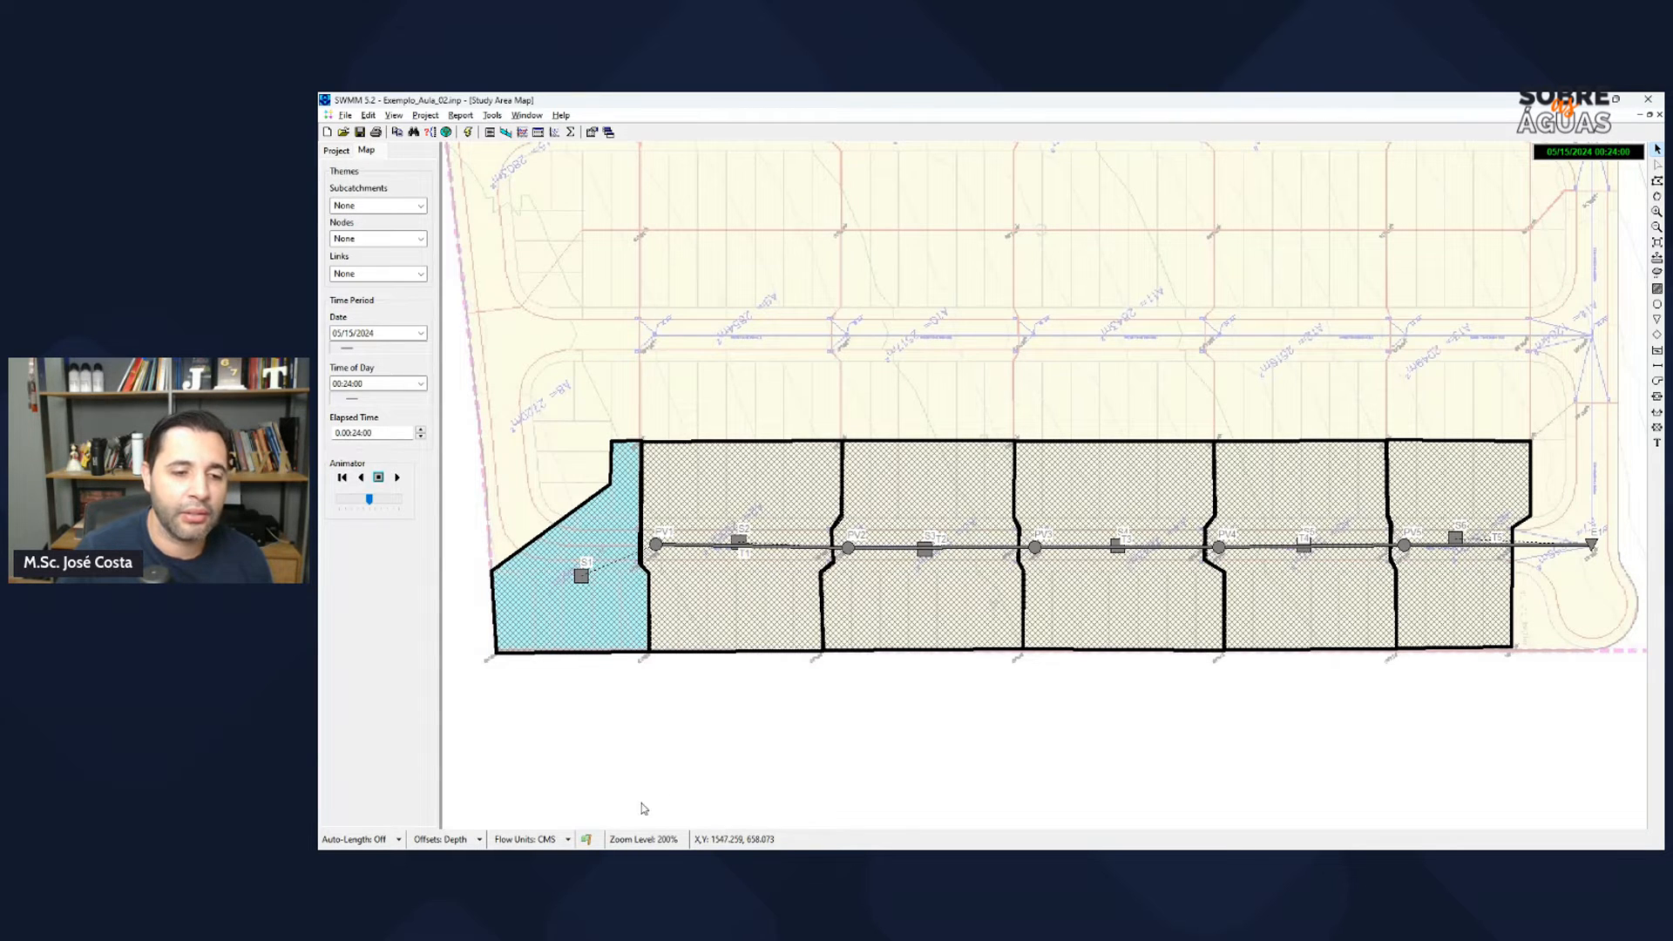
{"action": "left_click", "coordinate": [568, 840]}
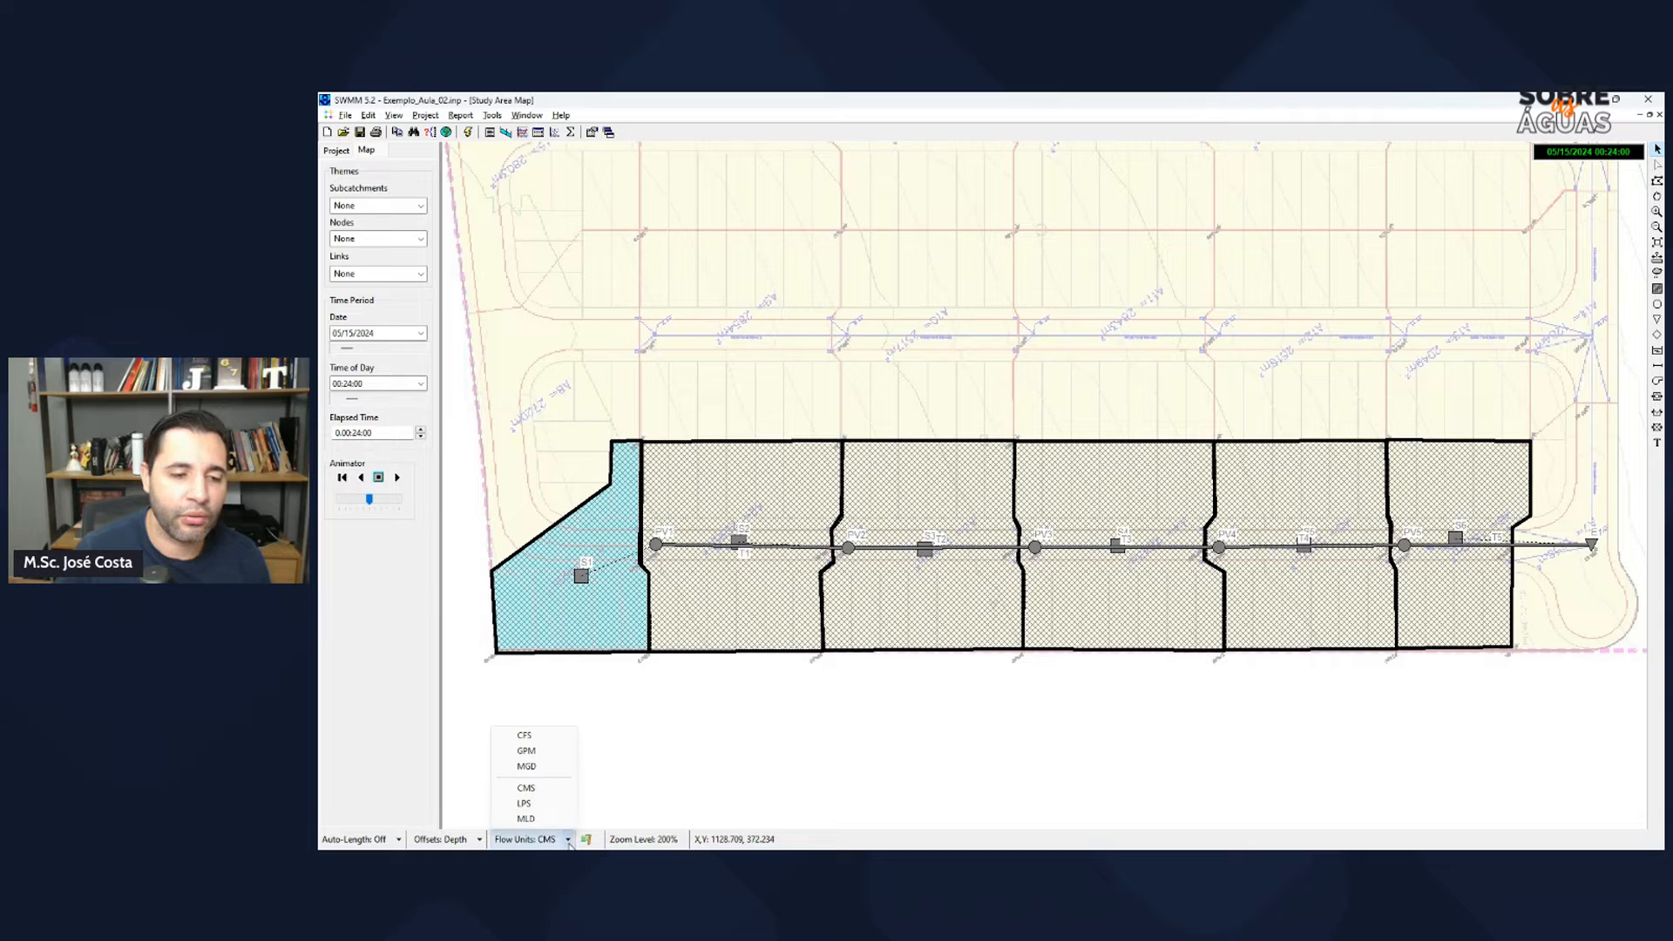
{"action": "left_click", "coordinate": [699, 770]}
Step: Open the project defaults at the ID labels and place the dialog clear of the pipe network
{"action": "left_click", "coordinate": [426, 115]}
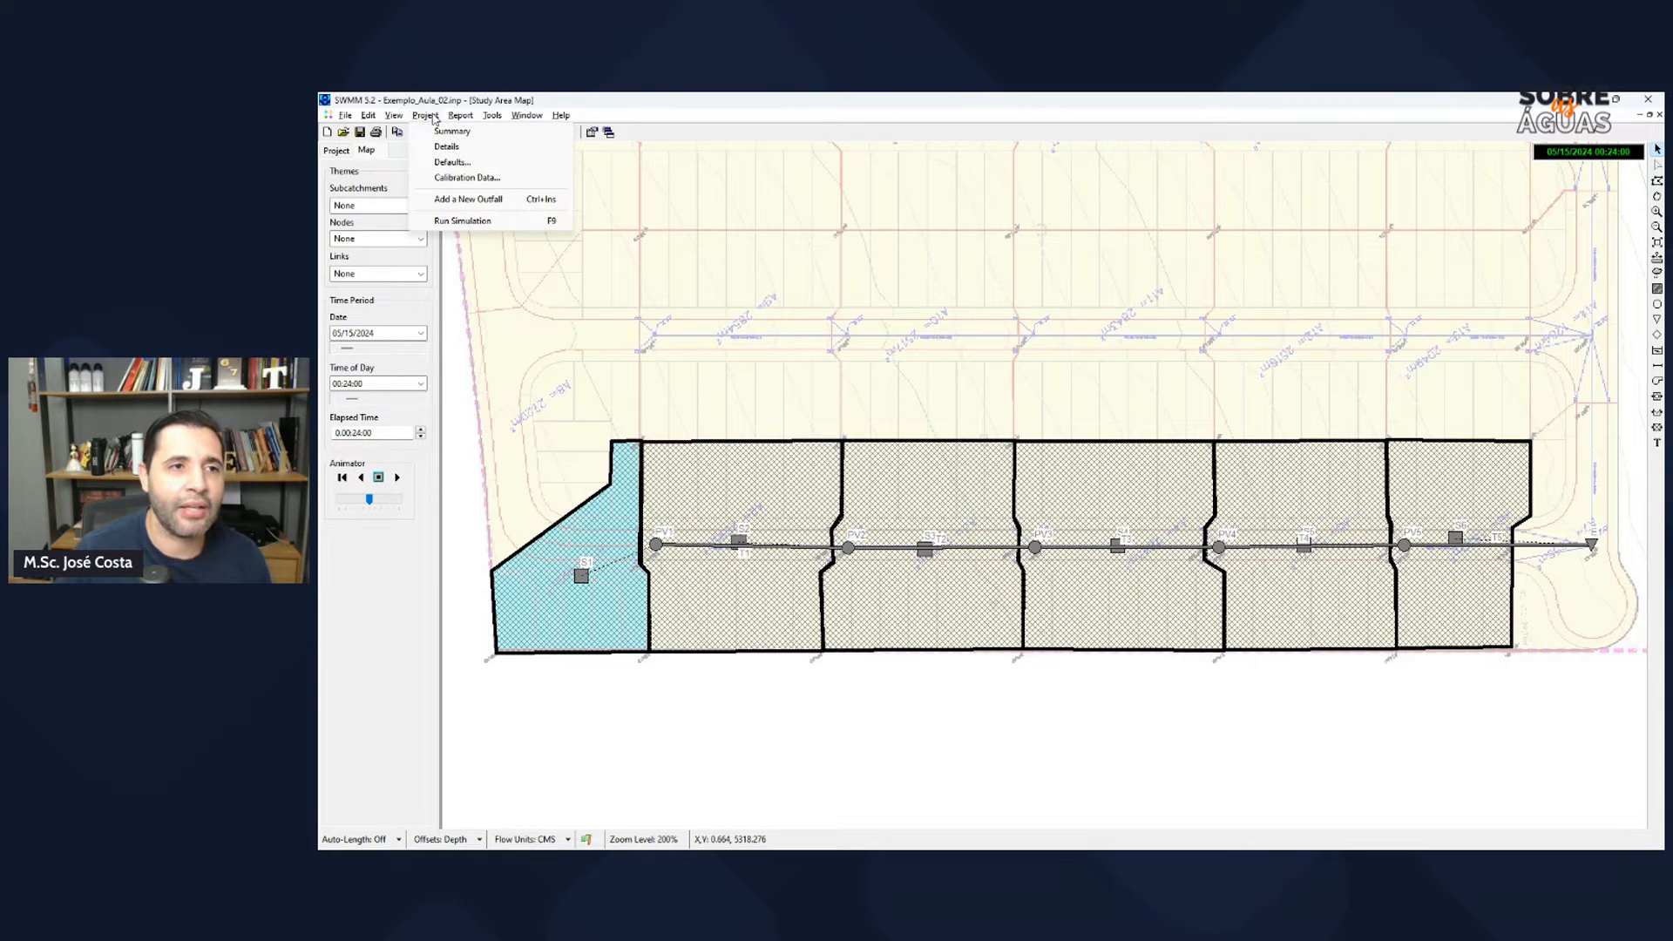
{"action": "left_click", "coordinate": [452, 164]}
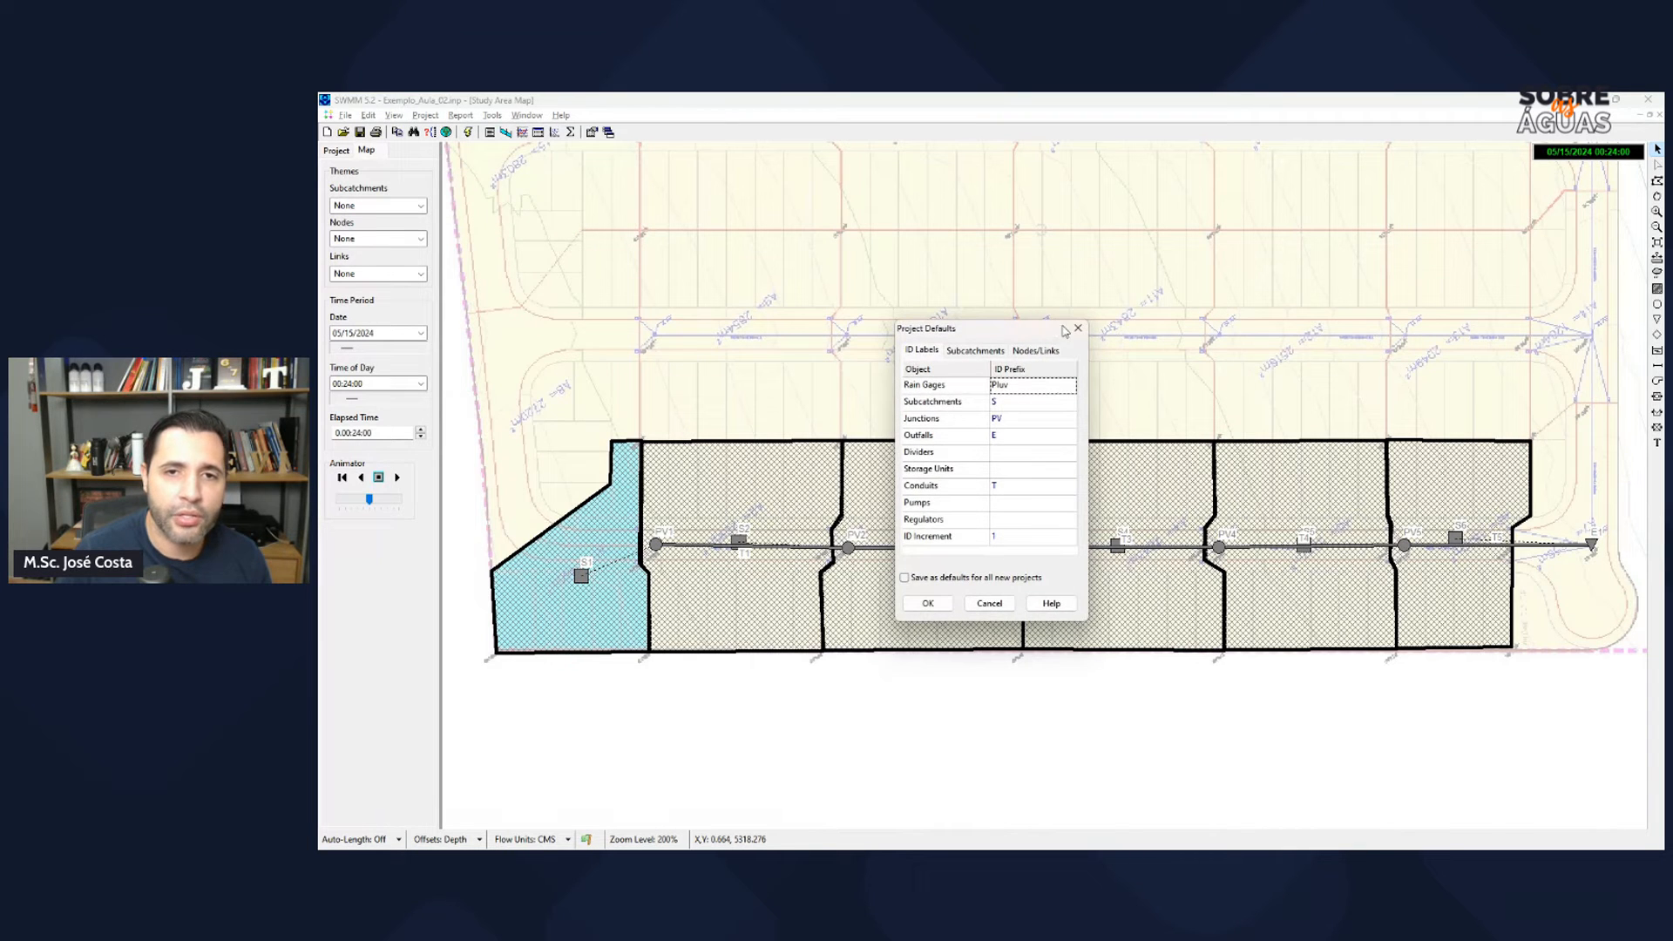
{"action": "key", "text": "Escape"}
{"action": "left_click", "coordinate": [426, 115]}
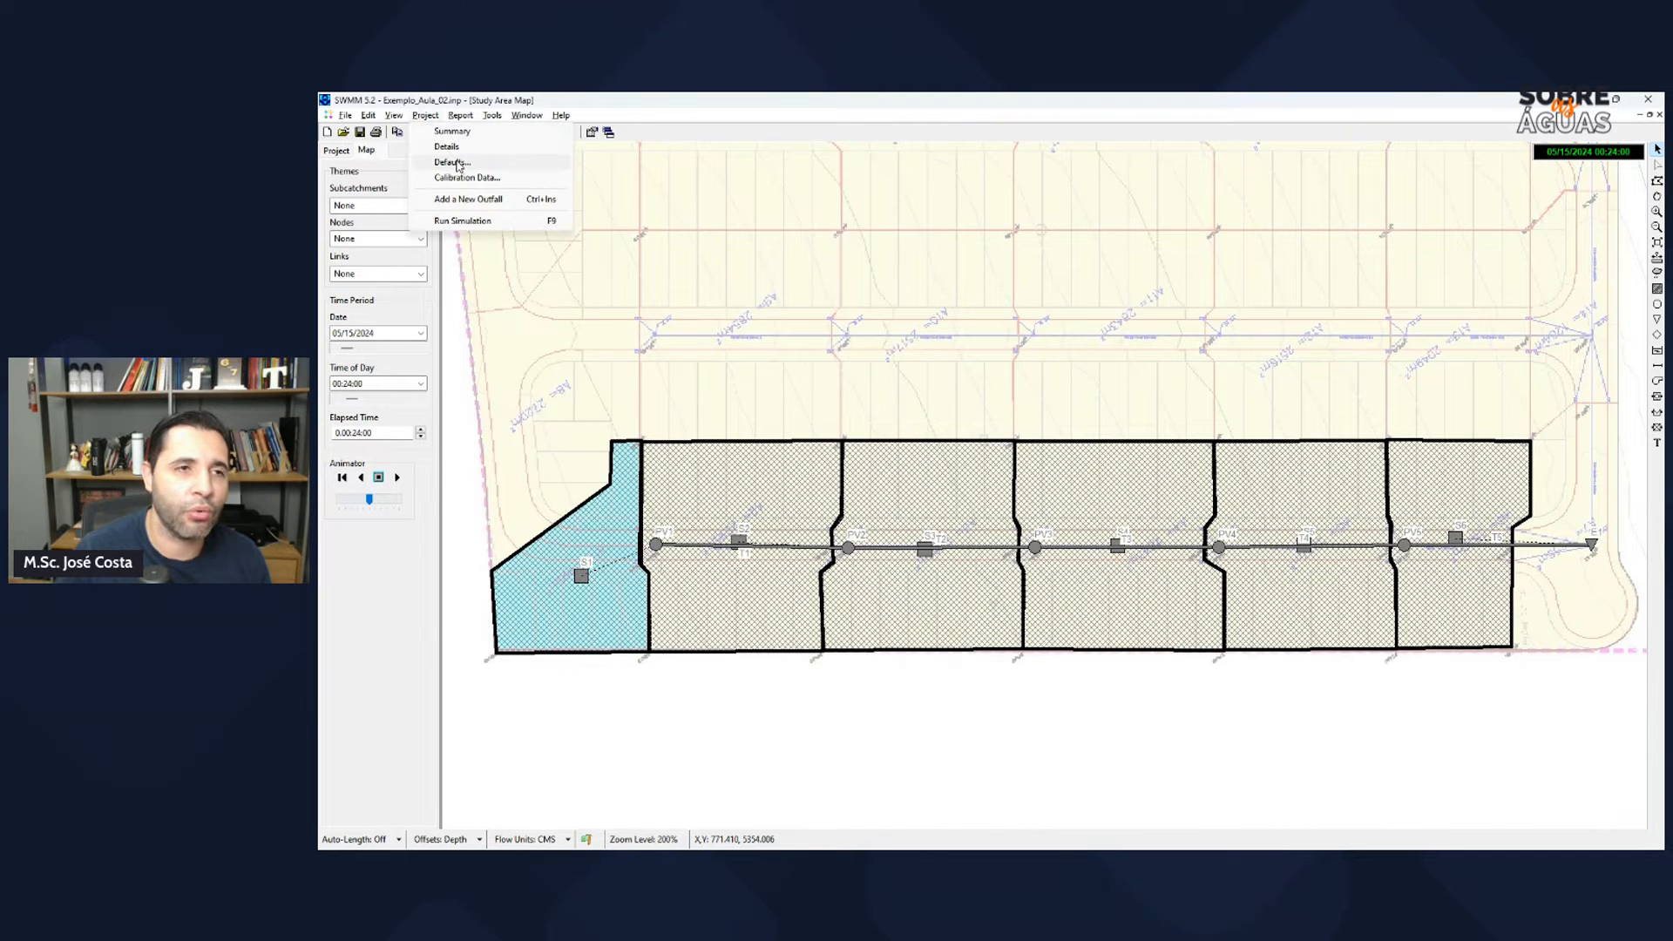
{"action": "left_click", "coordinate": [456, 164]}
{"action": "mouse_move", "coordinate": [993, 335]}
{"action": "left_mouse_down"}
{"action": "mouse_move", "coordinate": [889, 334]}
{"action": "mouse_move", "coordinate": [958, 329]}
{"action": "mouse_move", "coordinate": [990, 301]}
{"action": "left_mouse_up"}
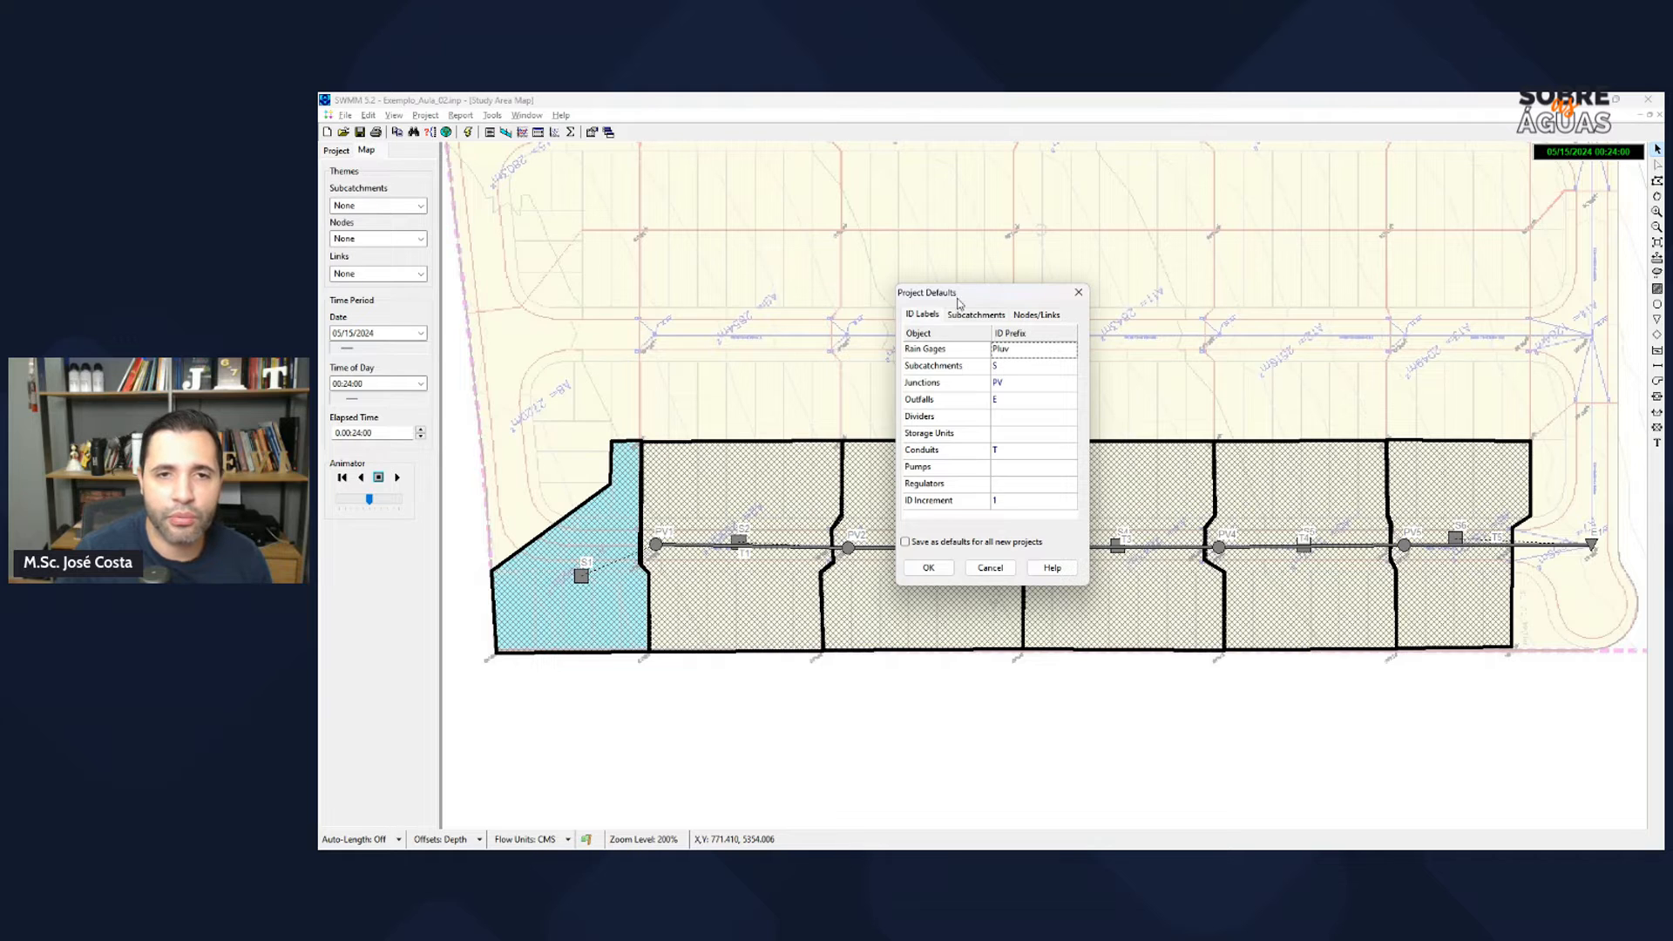
{"action": "left_click_drag", "start_coordinate": [973, 294], "coordinate": [948, 177]}
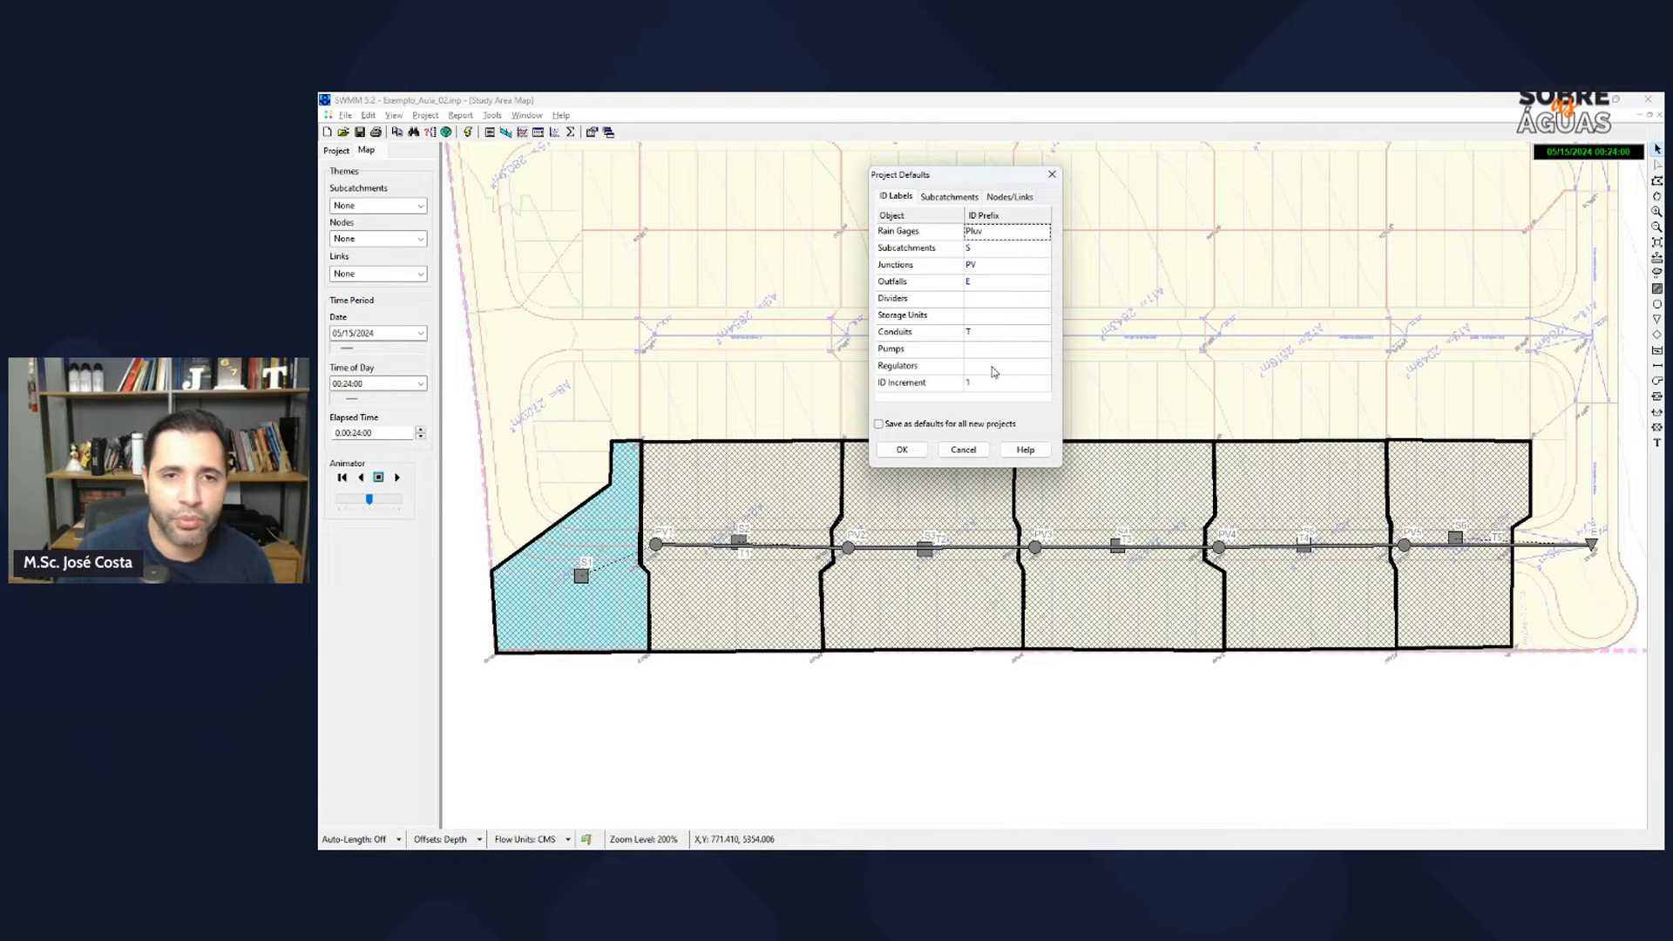
{"action": "left_click_drag", "start_coordinate": [972, 186], "coordinate": [972, 209]}
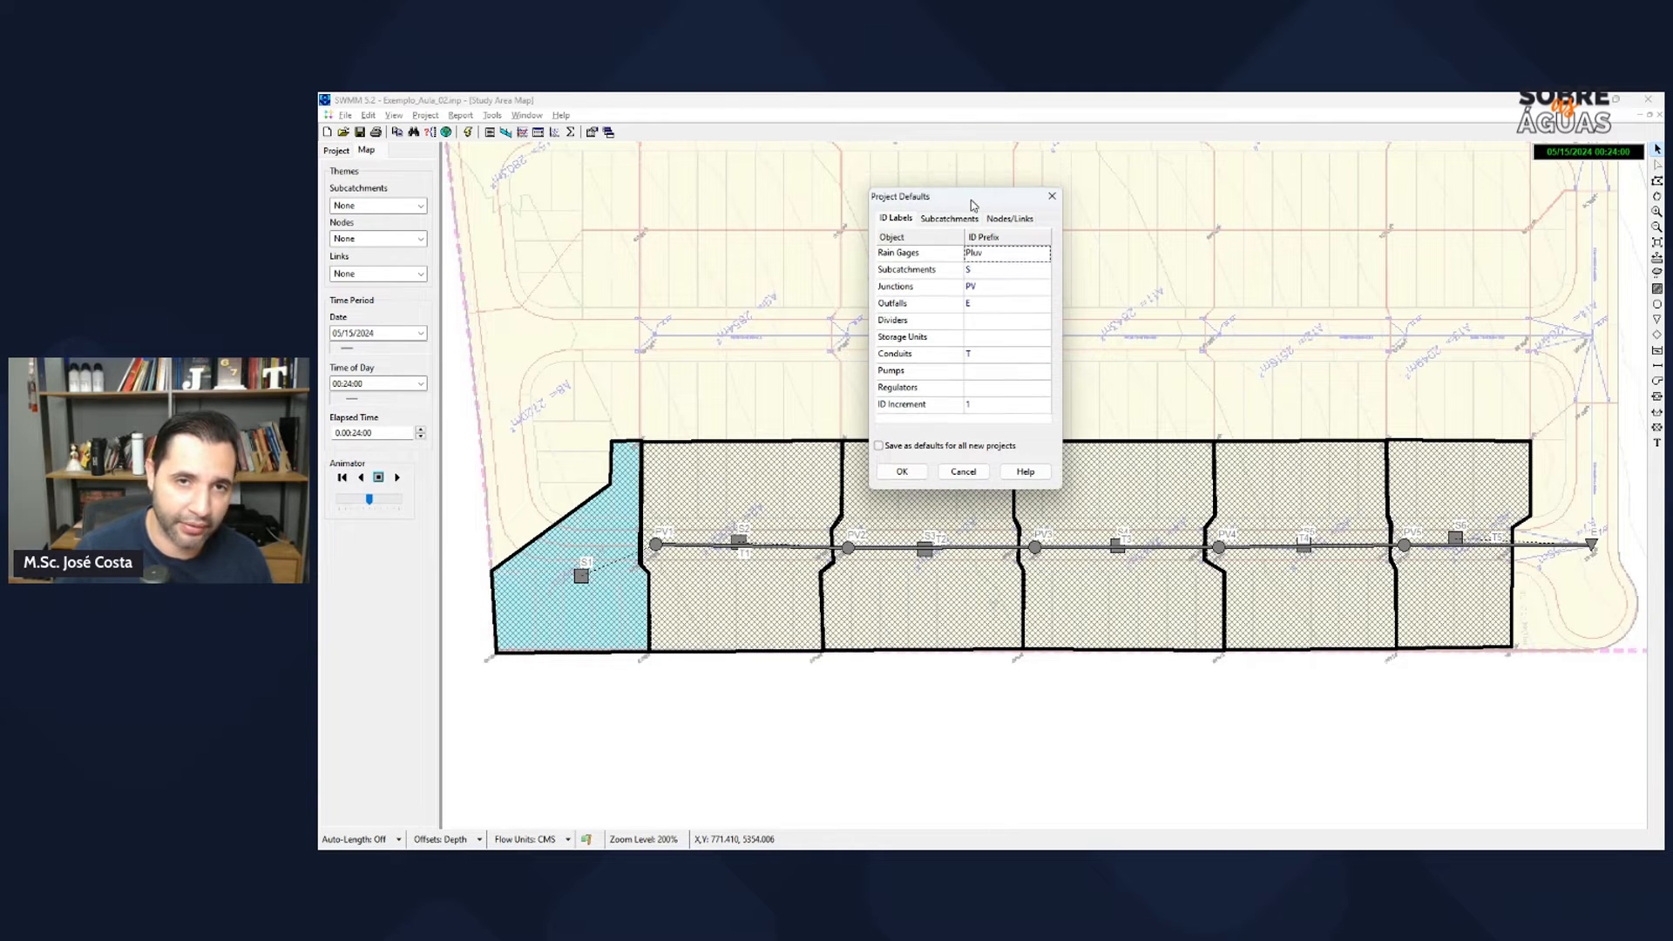
Step: Go through the ID prefixes from rain gages and junctions to the ID increment, and close the project defaults without changes
{"action": "left_click", "coordinate": [987, 253]}
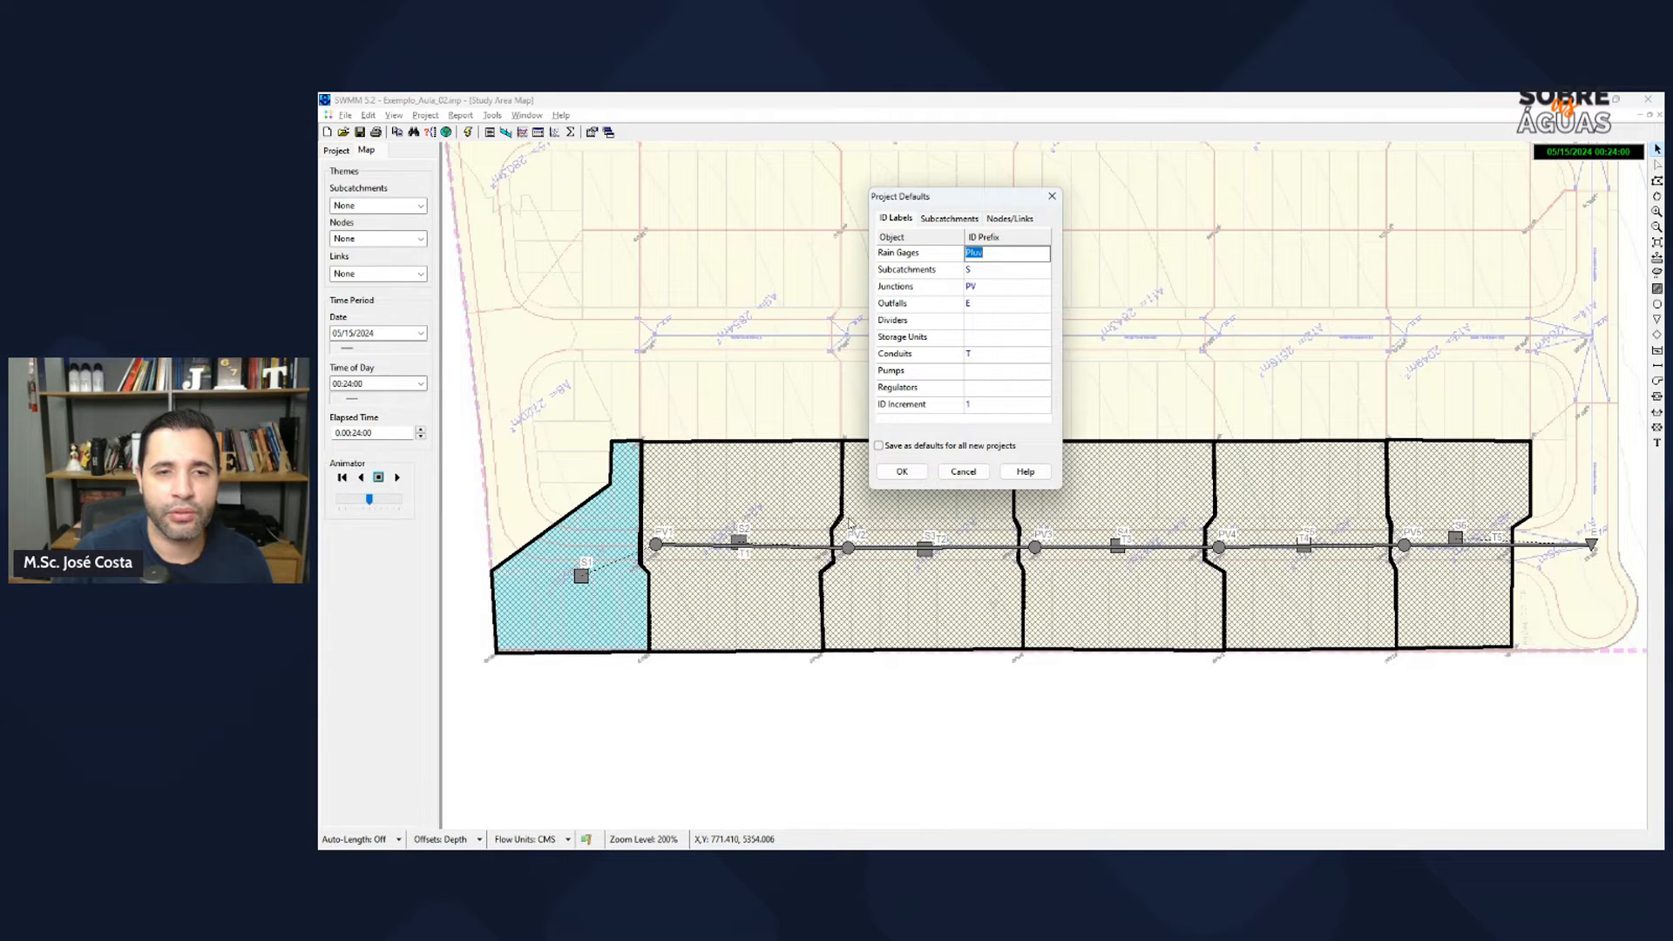
{"action": "left_click", "coordinate": [981, 288]}
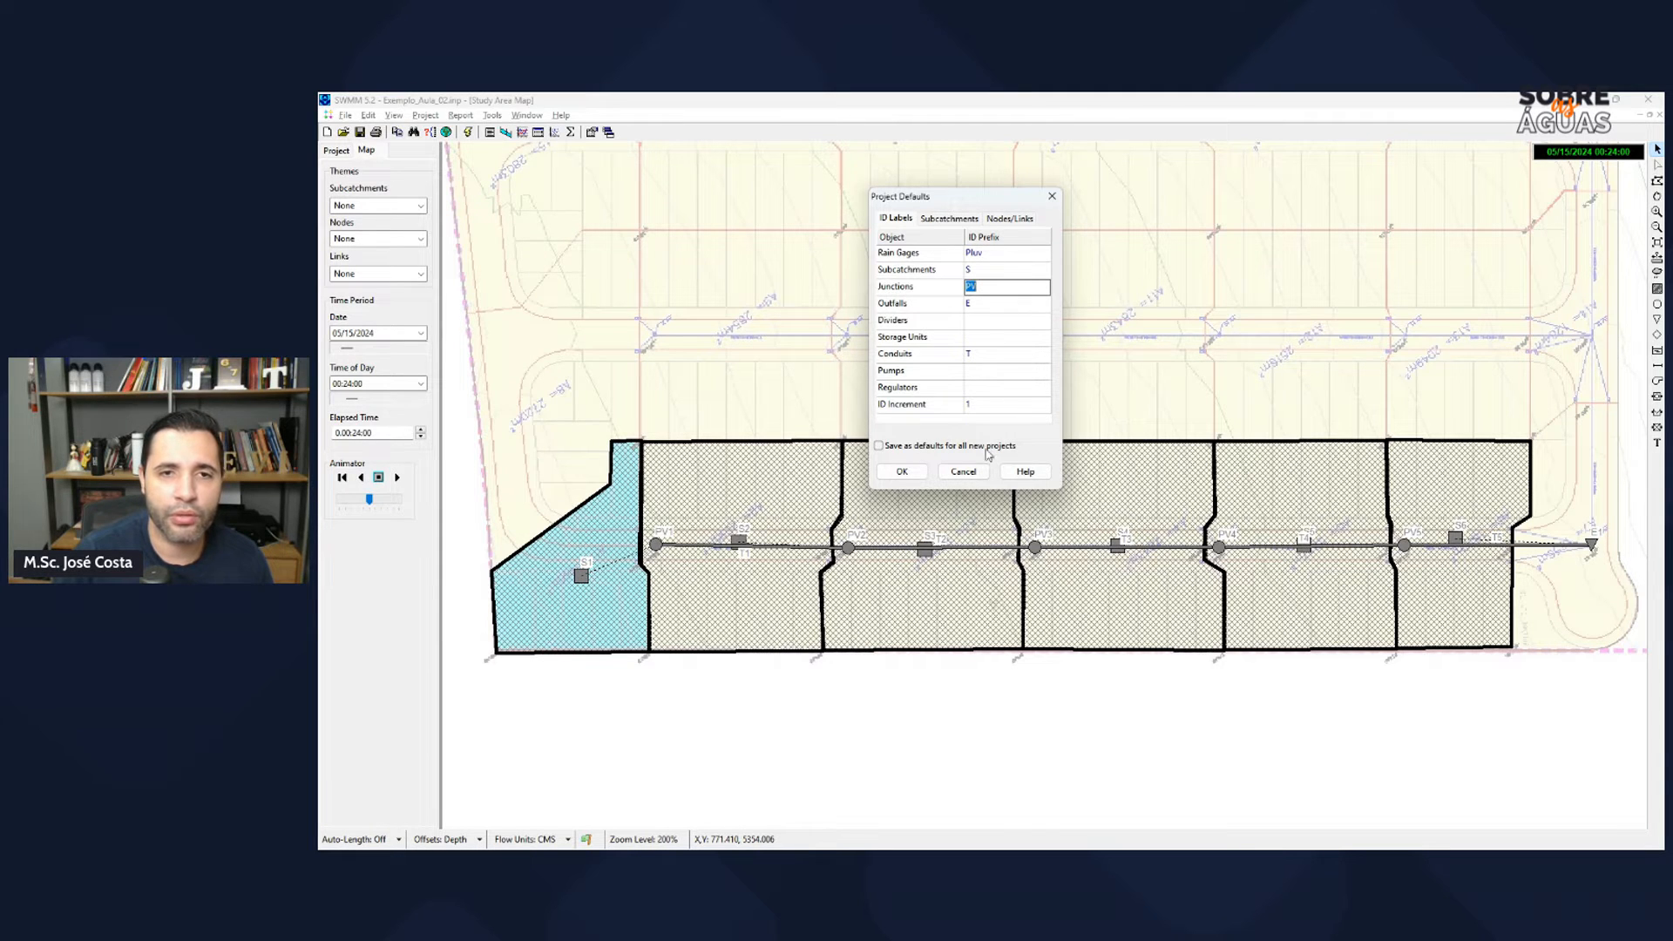
{"action": "key", "text": "Down"}
{"action": "key", "text": "Down"}
{"action": "key", "text": "Down"}
{"action": "key", "text": "Down"}
{"action": "key", "text": "Down"}
{"action": "key", "text": "Down"}
{"action": "key", "text": "Down"}
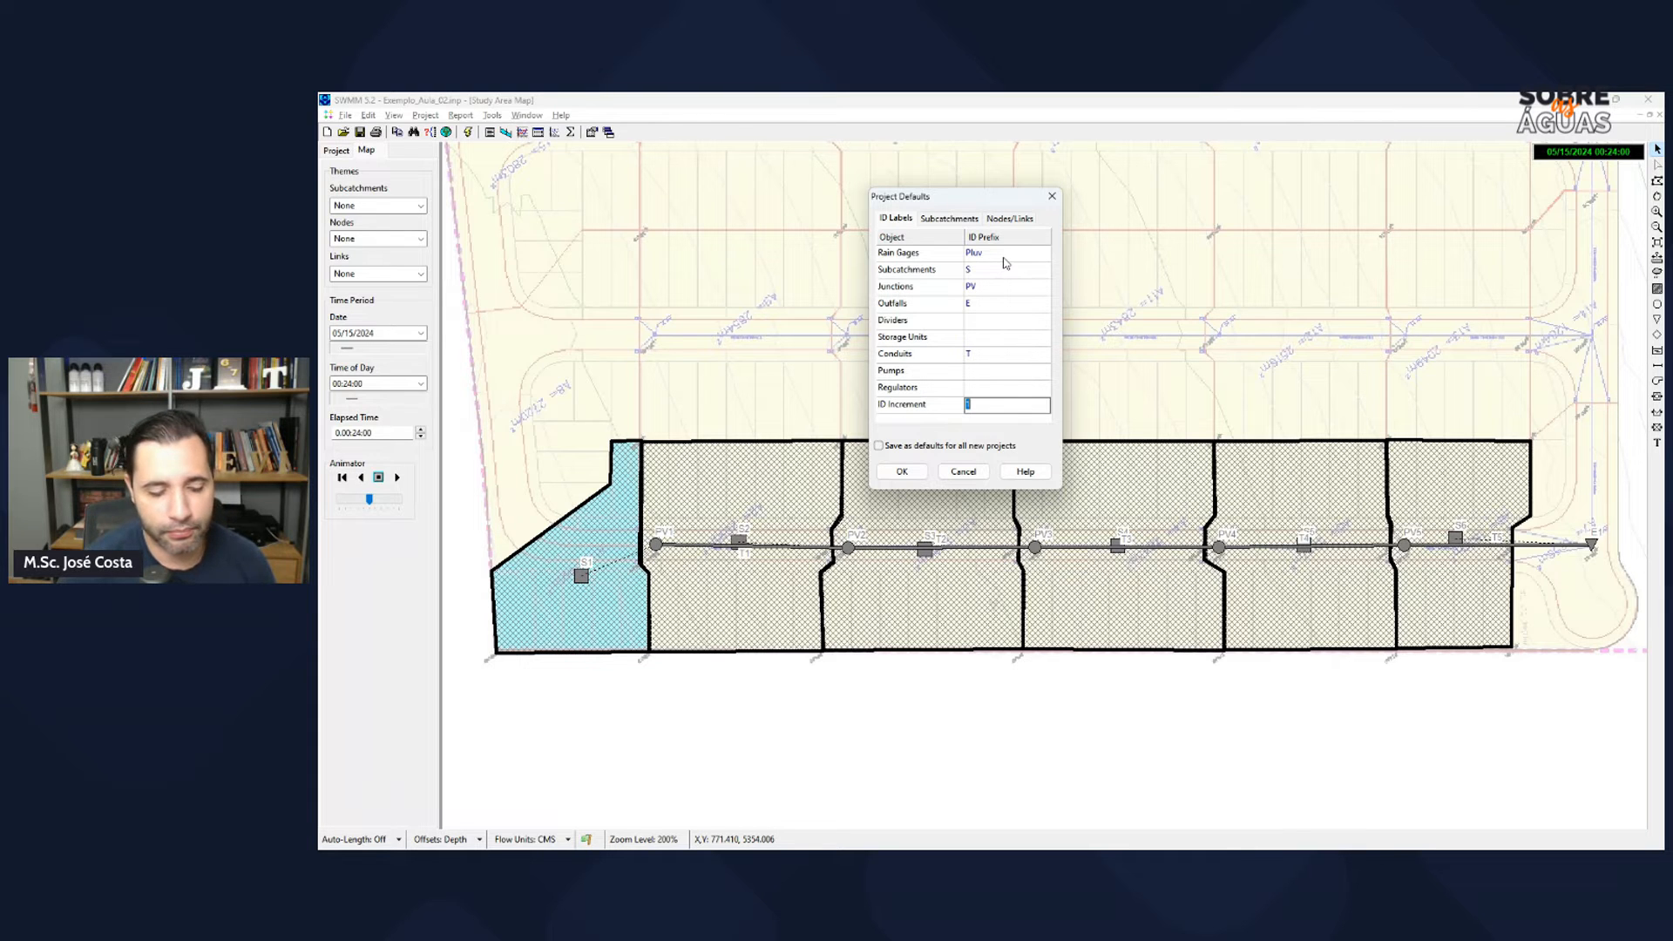
{"action": "left_click", "coordinate": [1051, 196]}
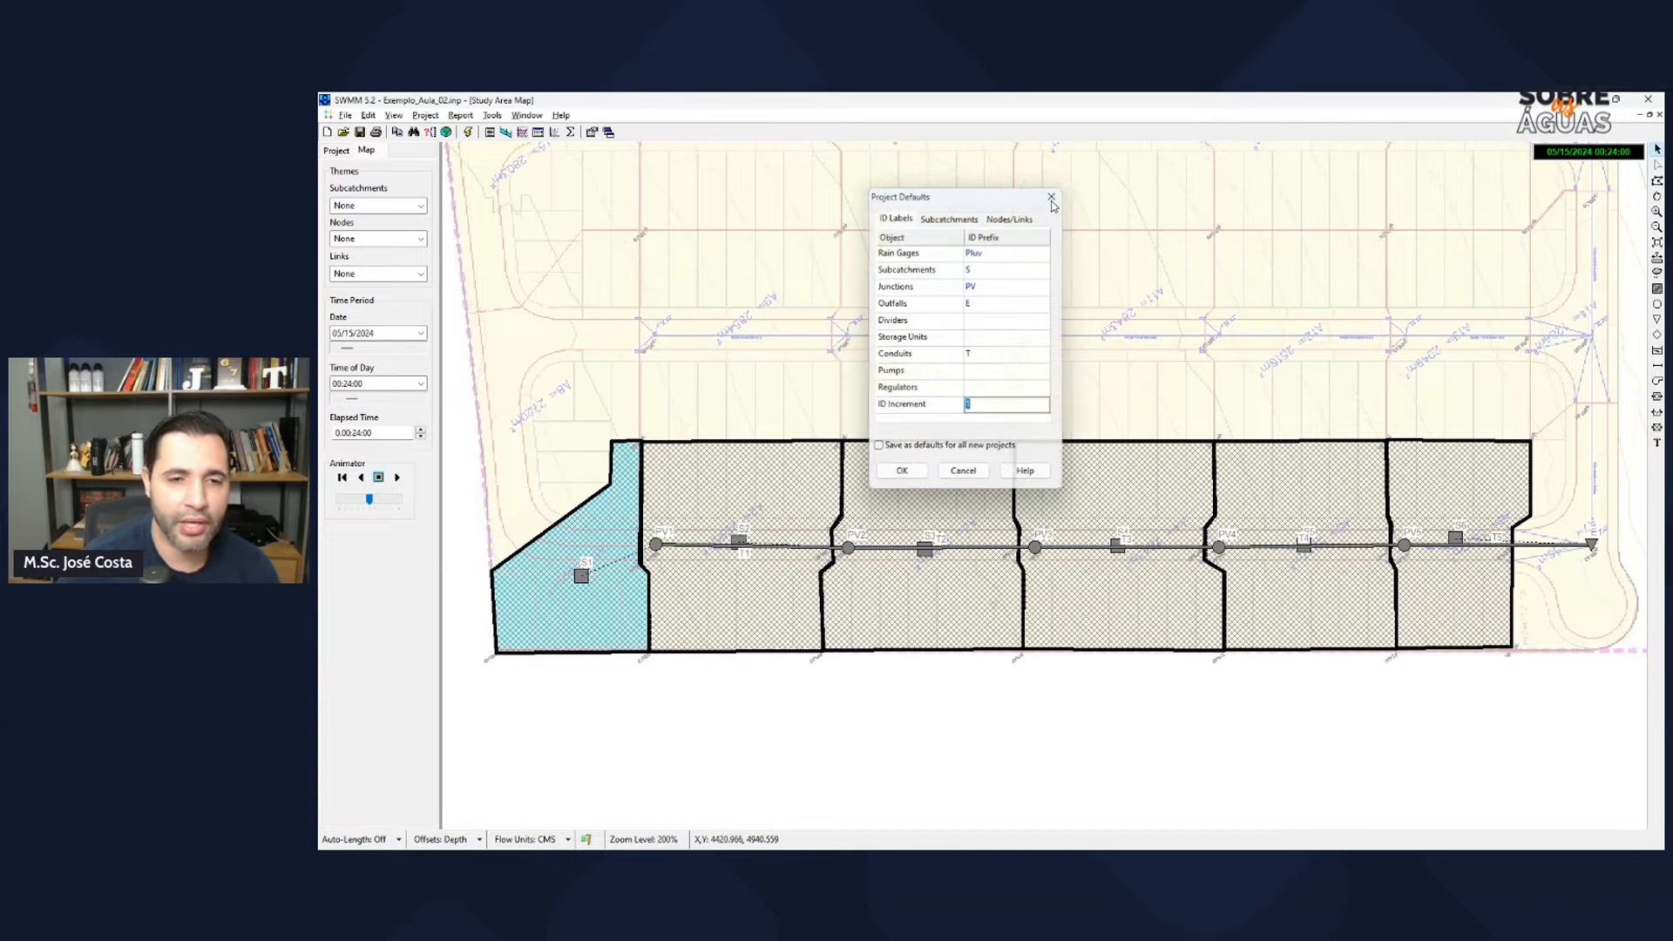
Step: Switch to the MindMeister map, collapse "Configuração inicial" and expand "Mapa de fundo"
{"action": "key", "text": "alt+Tab"}
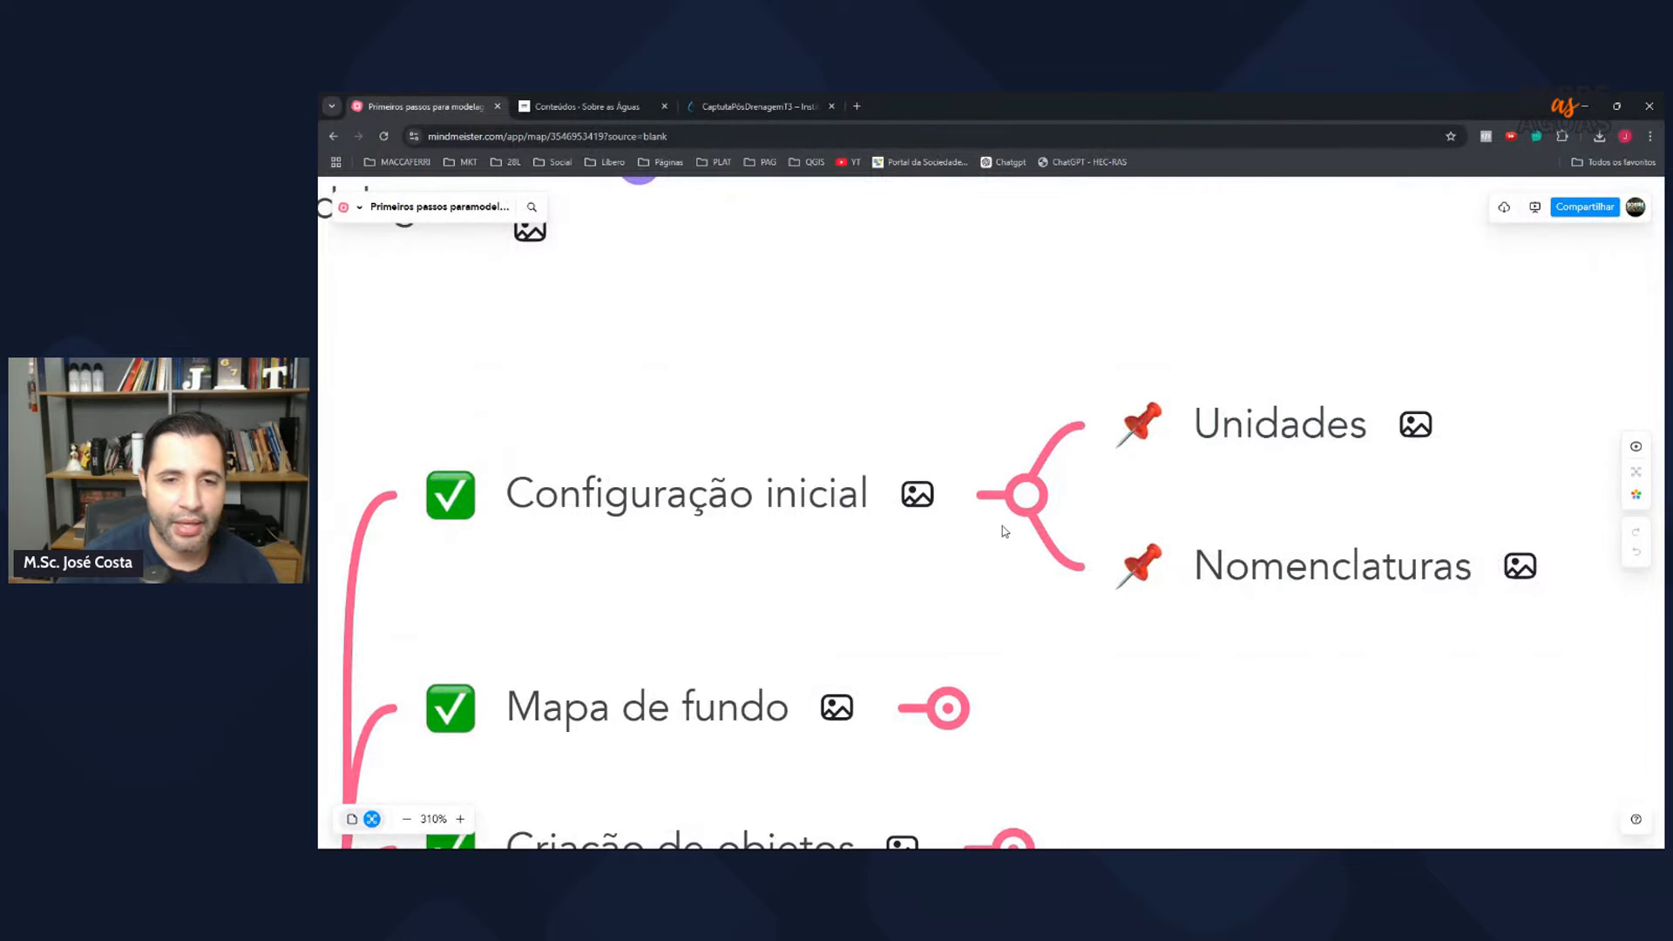
{"action": "left_click", "coordinate": [1024, 498]}
{"action": "left_click", "coordinate": [945, 641]}
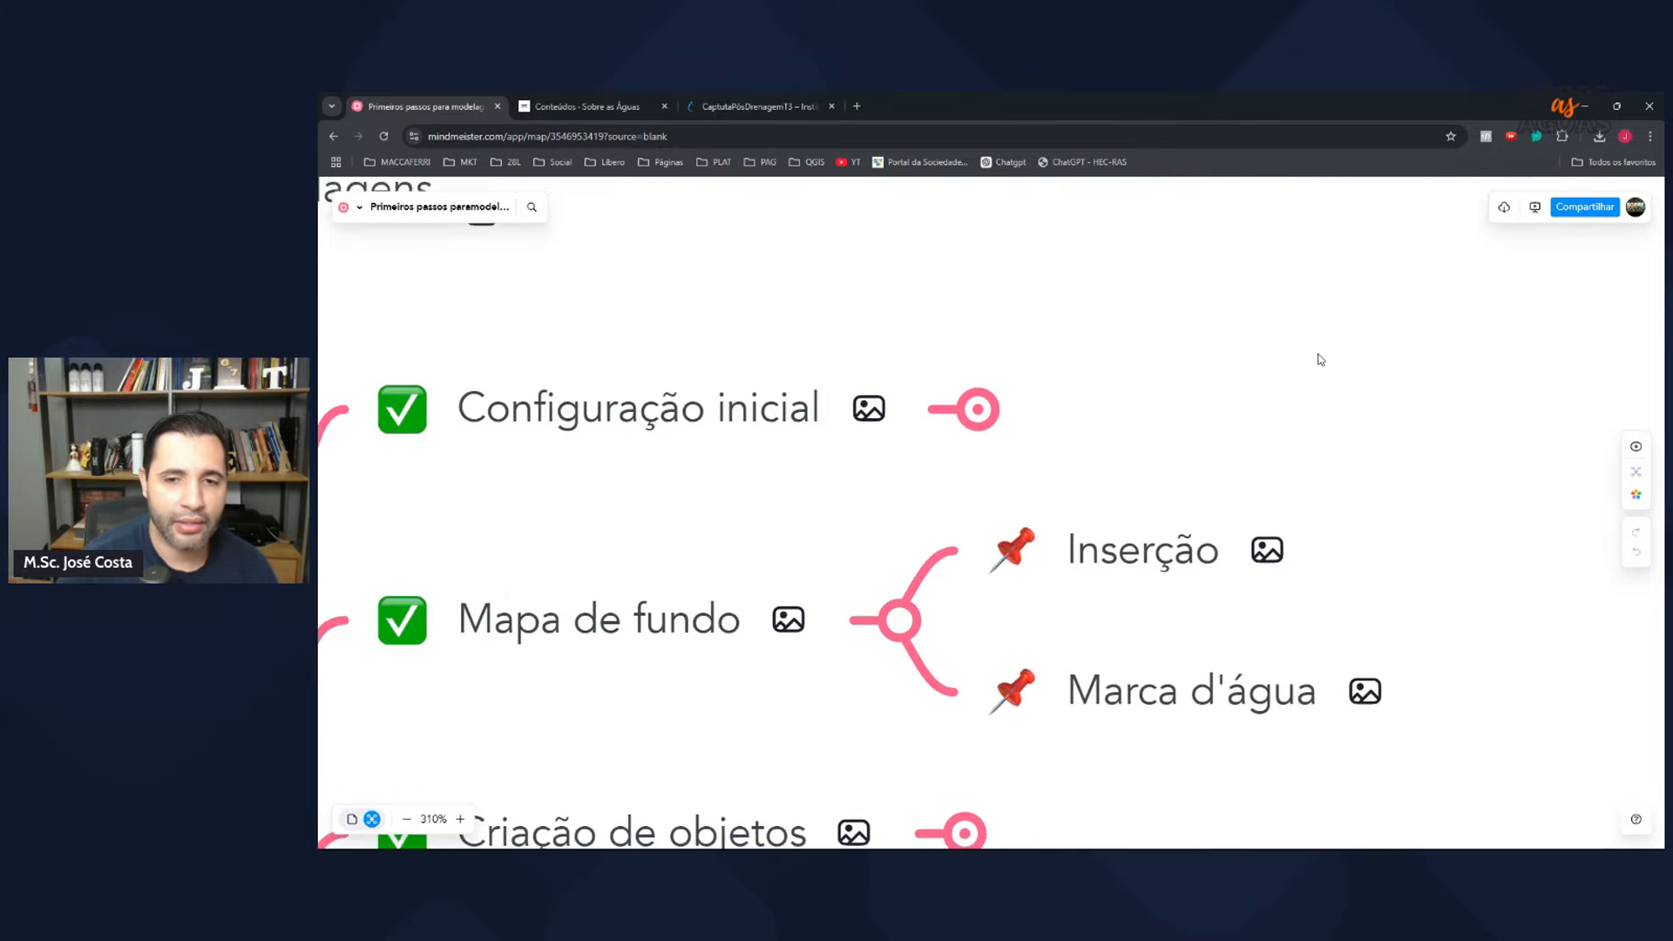
Step: Switch to SWMM and turn off the watermark effect on the study area map's backdrop
{"action": "key", "text": "alt+Tab"}
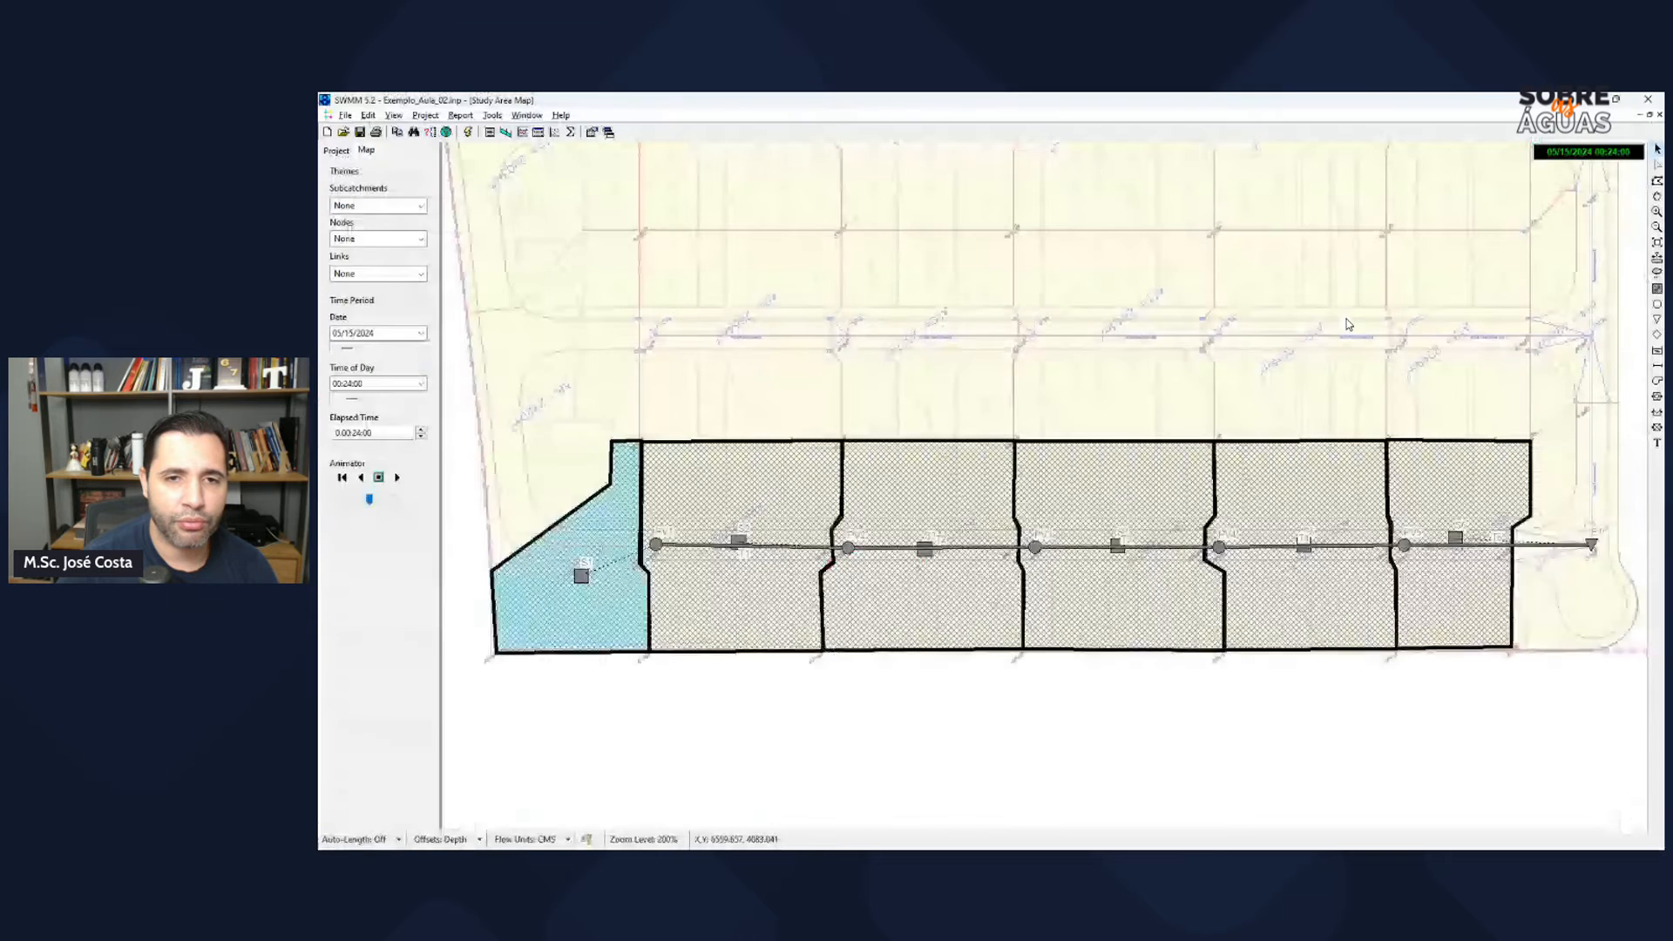
{"action": "left_click_drag", "start_coordinate": [1014, 321], "coordinate": [1003, 383]}
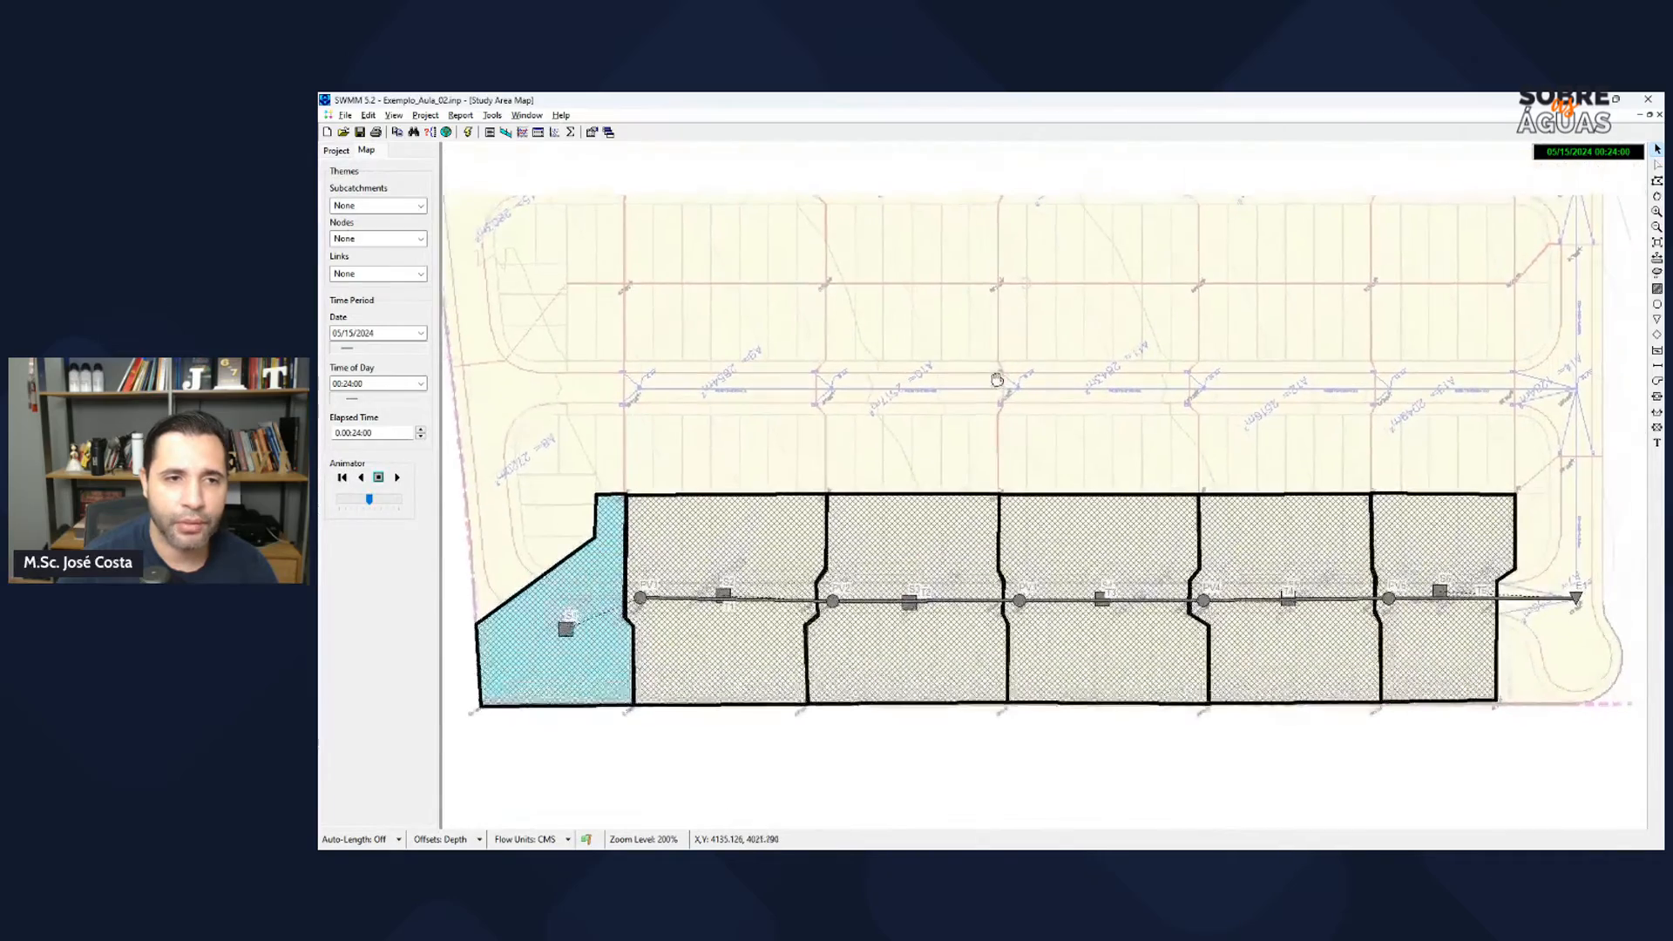
{"action": "left_click_drag", "start_coordinate": [1026, 579], "coordinate": [1043, 752]}
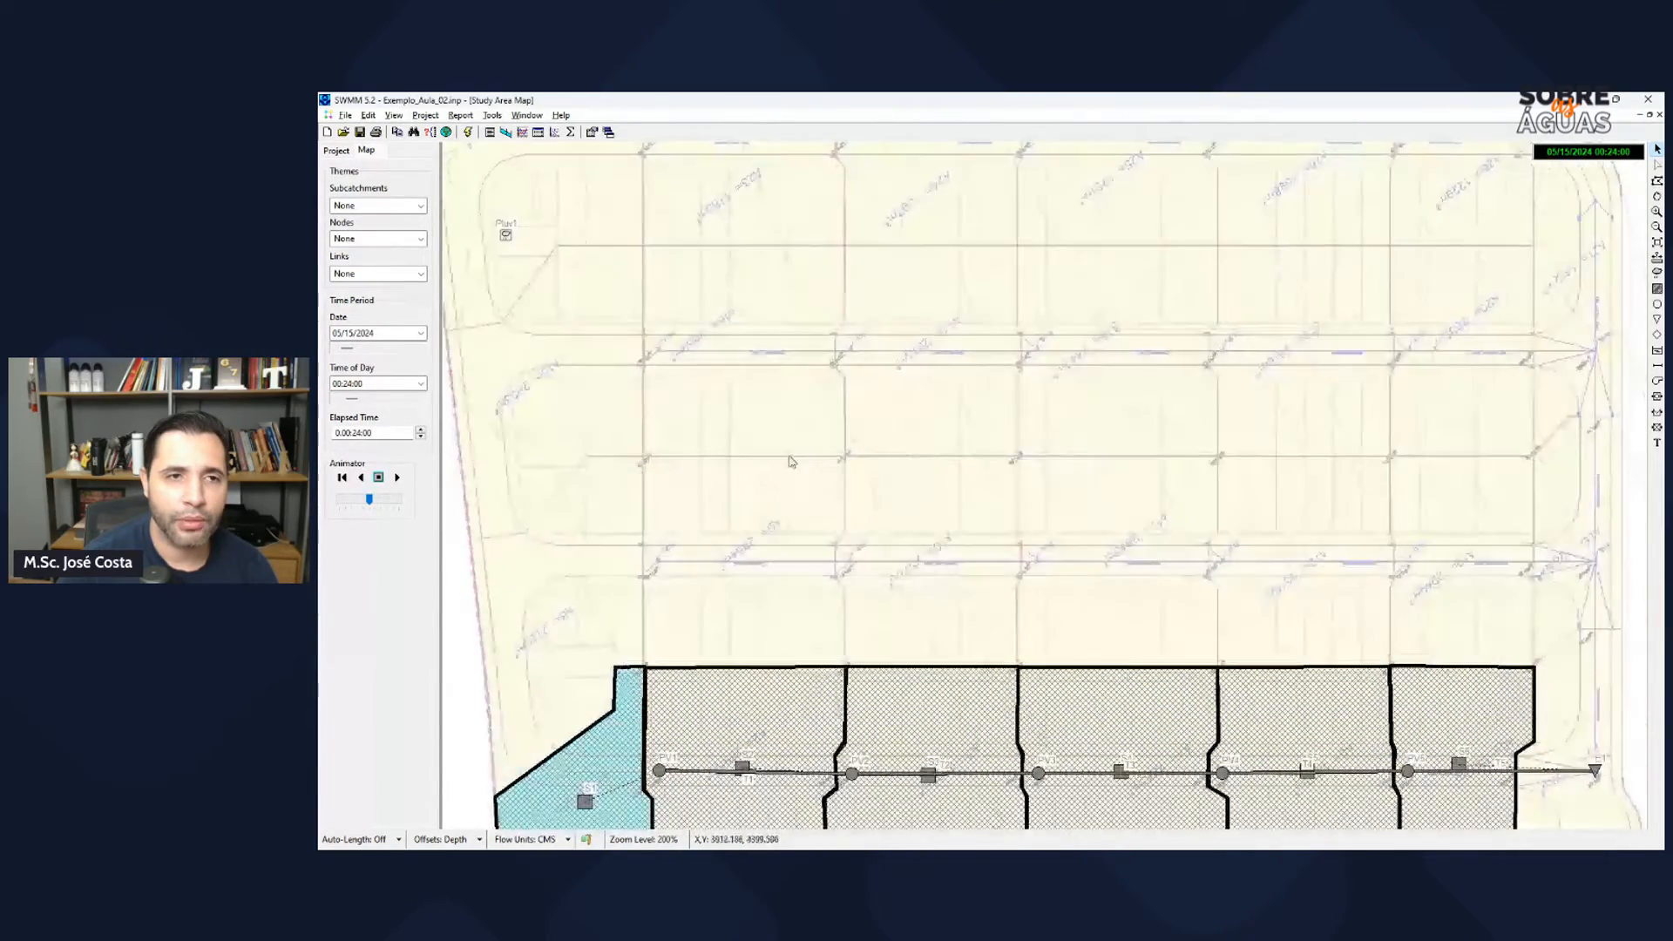
{"action": "left_click_drag", "start_coordinate": [1220, 417], "coordinate": [1200, 296]}
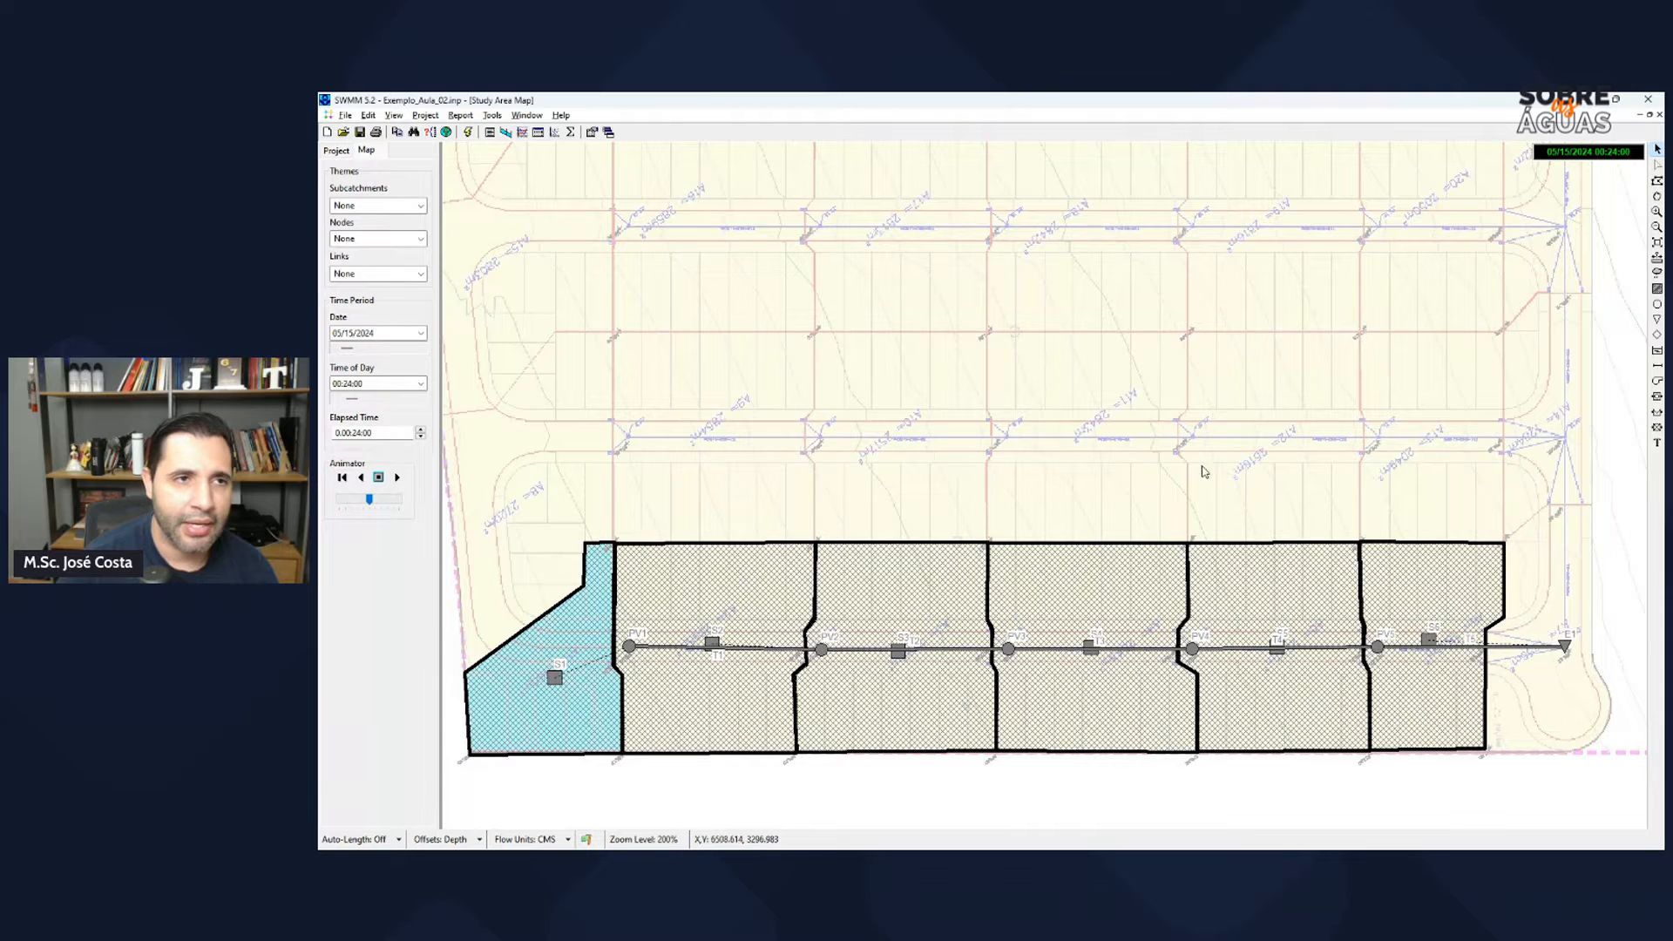
{"action": "left_click", "coordinate": [391, 118]}
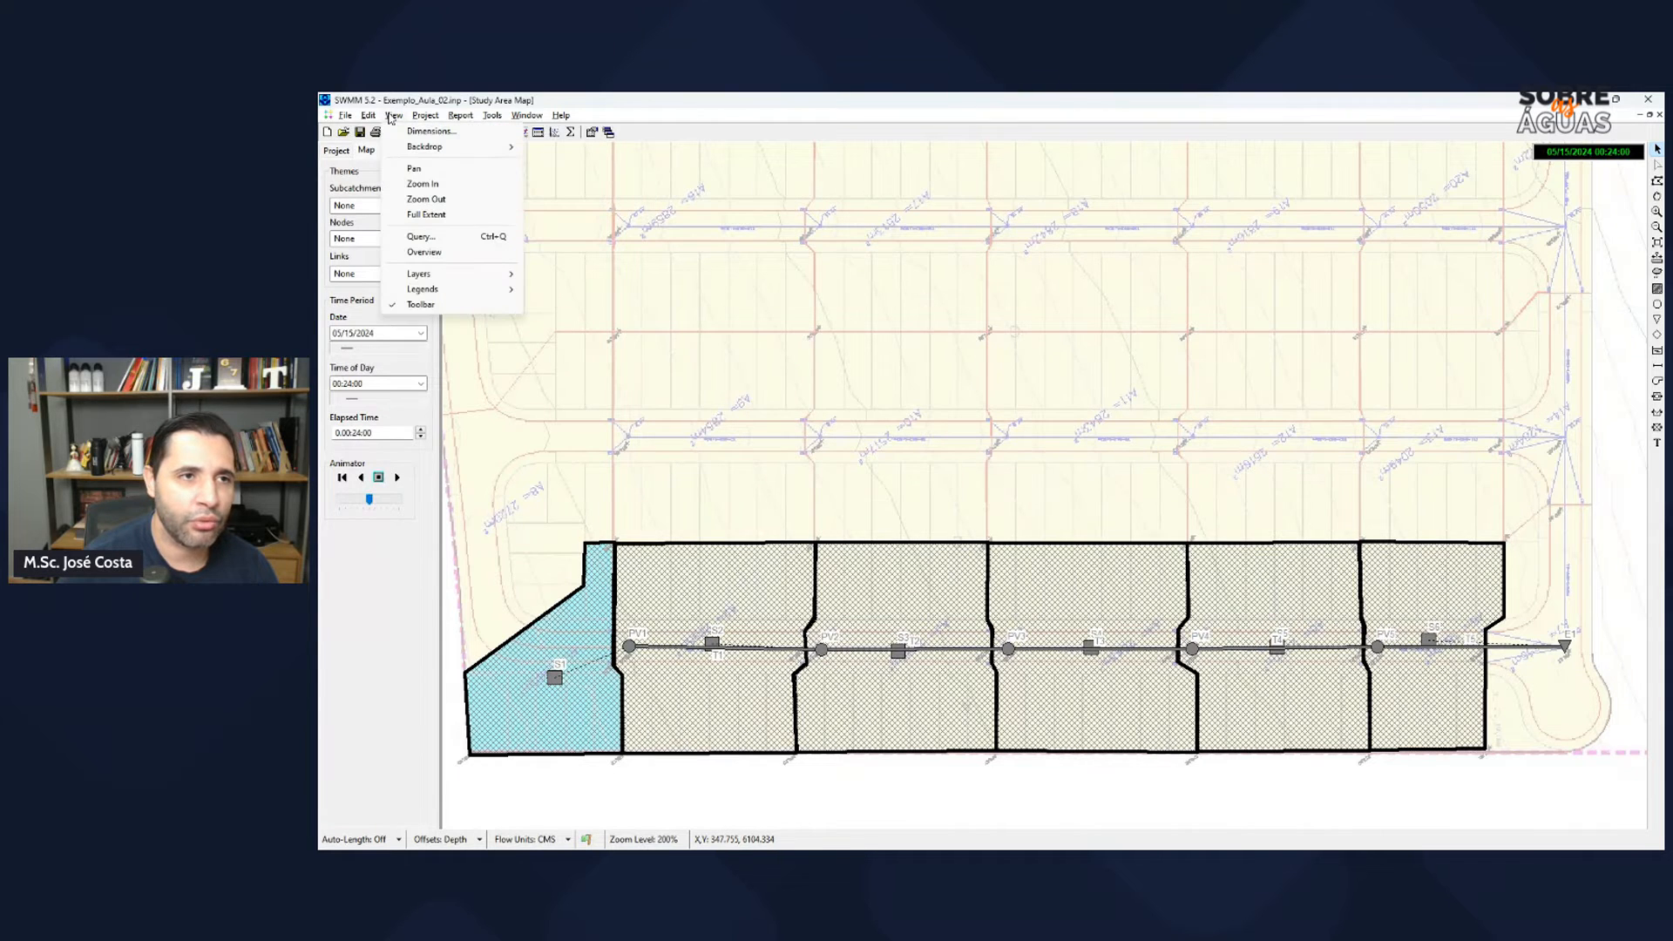
{"action": "mouse_move", "coordinate": [425, 150]}
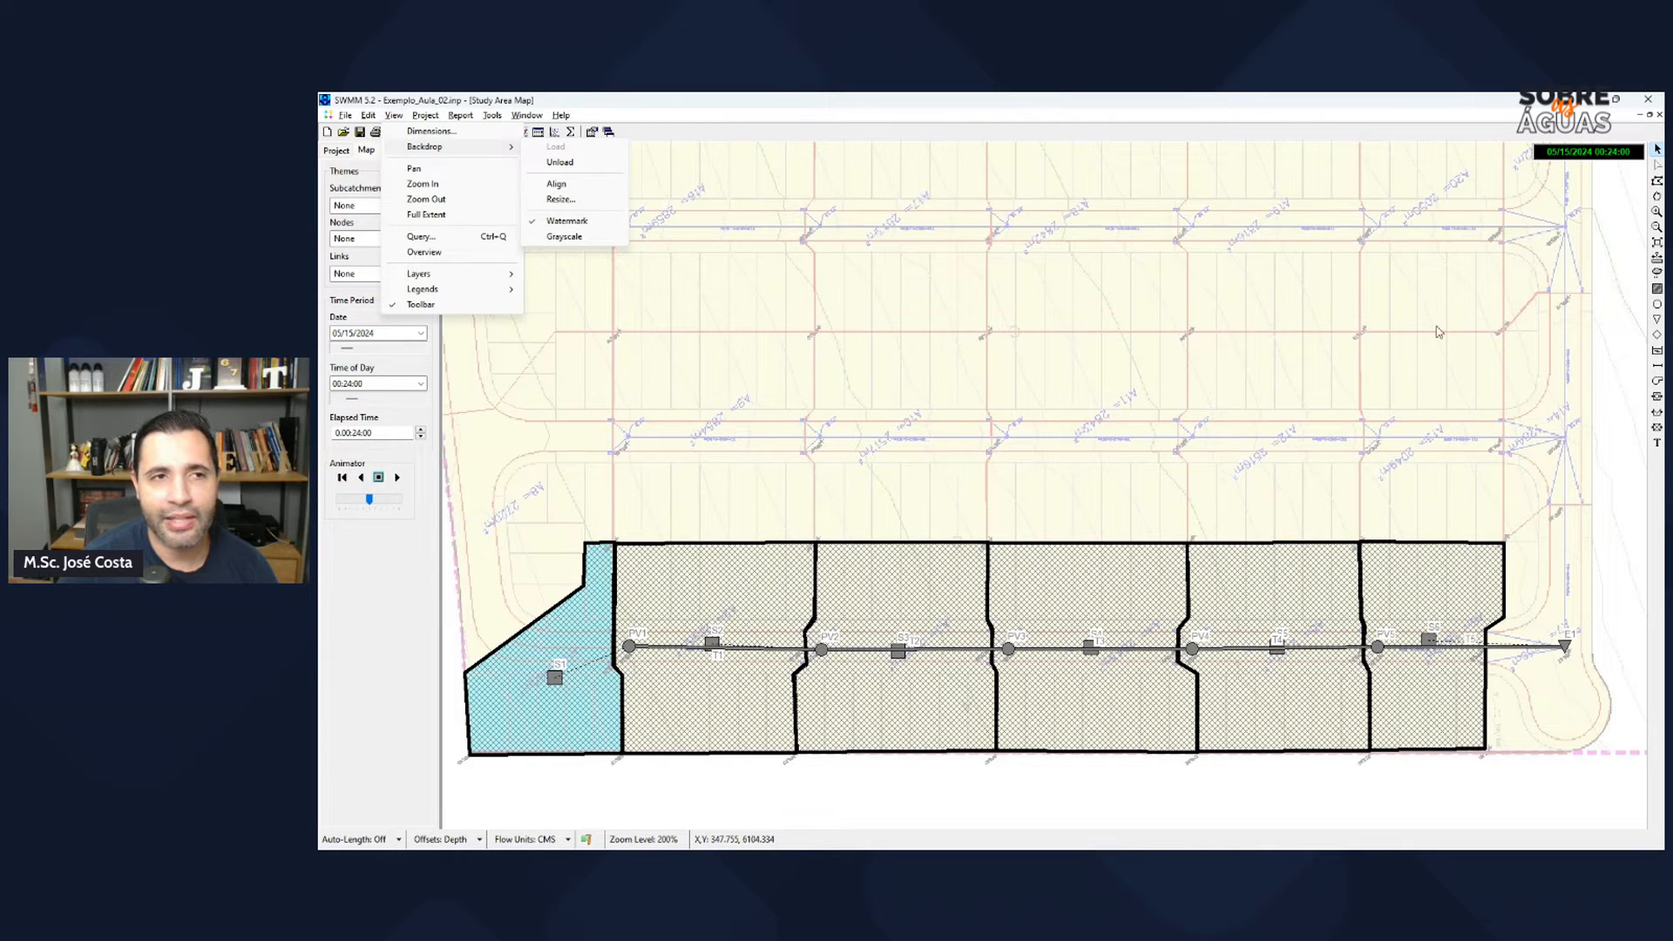
{"action": "left_click", "coordinate": [563, 222]}
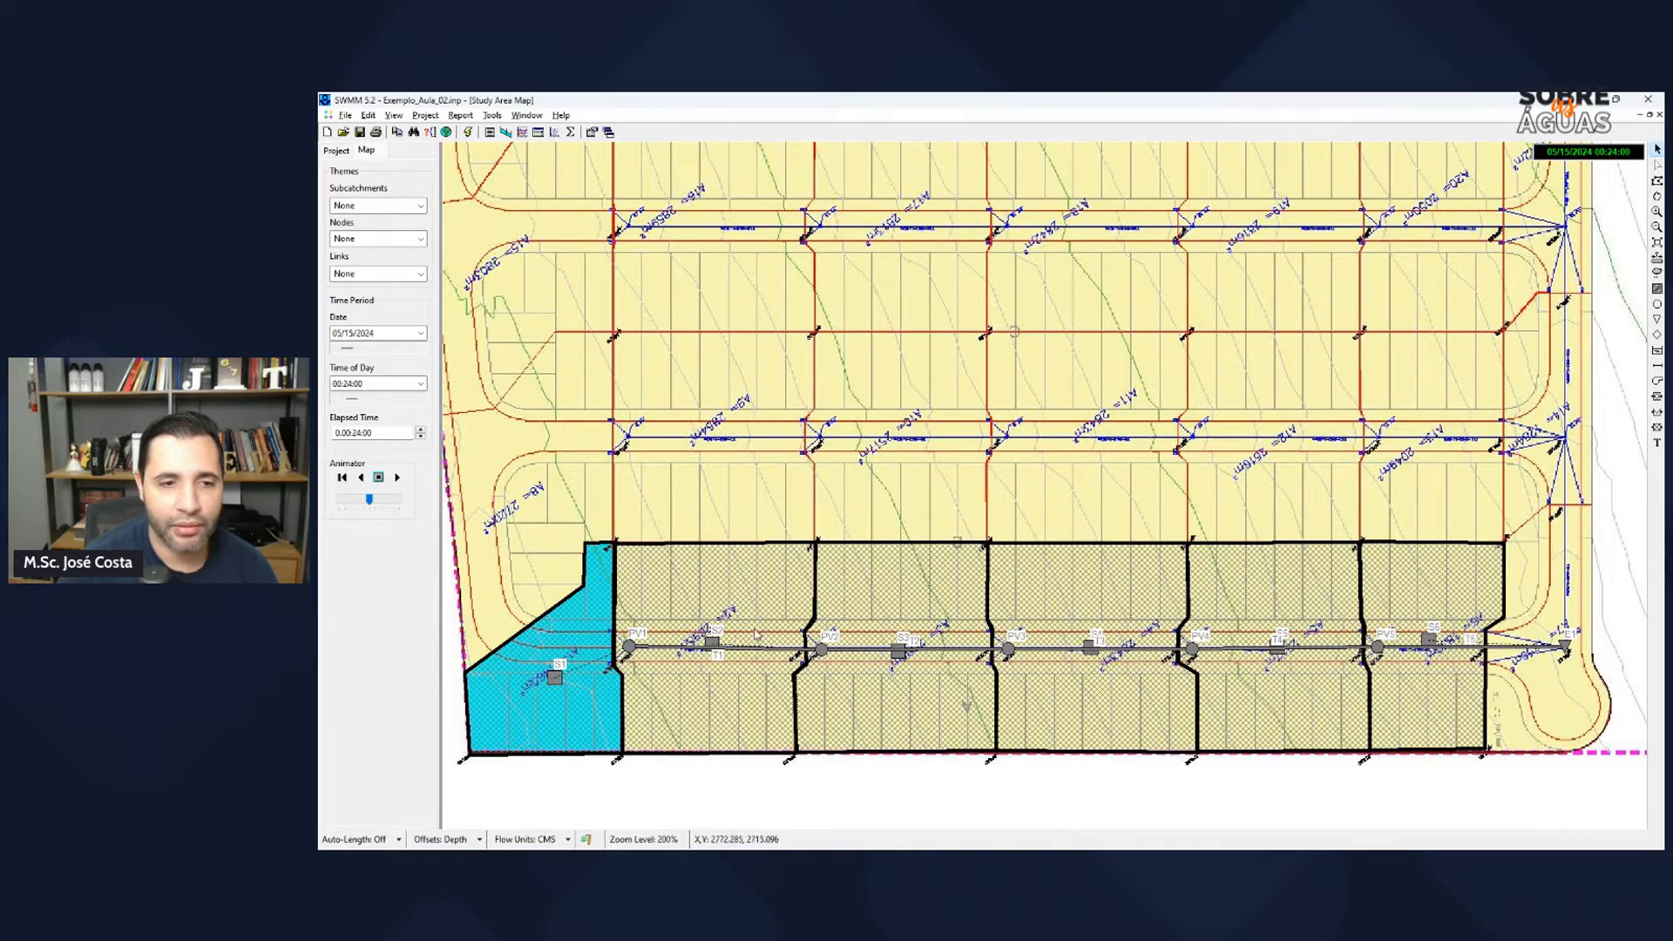
Step: Look over the full-colour backdrop across the site and around subcatchments A1 to A3, and turn its watermark effect back on
{"action": "left_click_drag", "start_coordinate": [721, 642], "coordinate": [793, 558]}
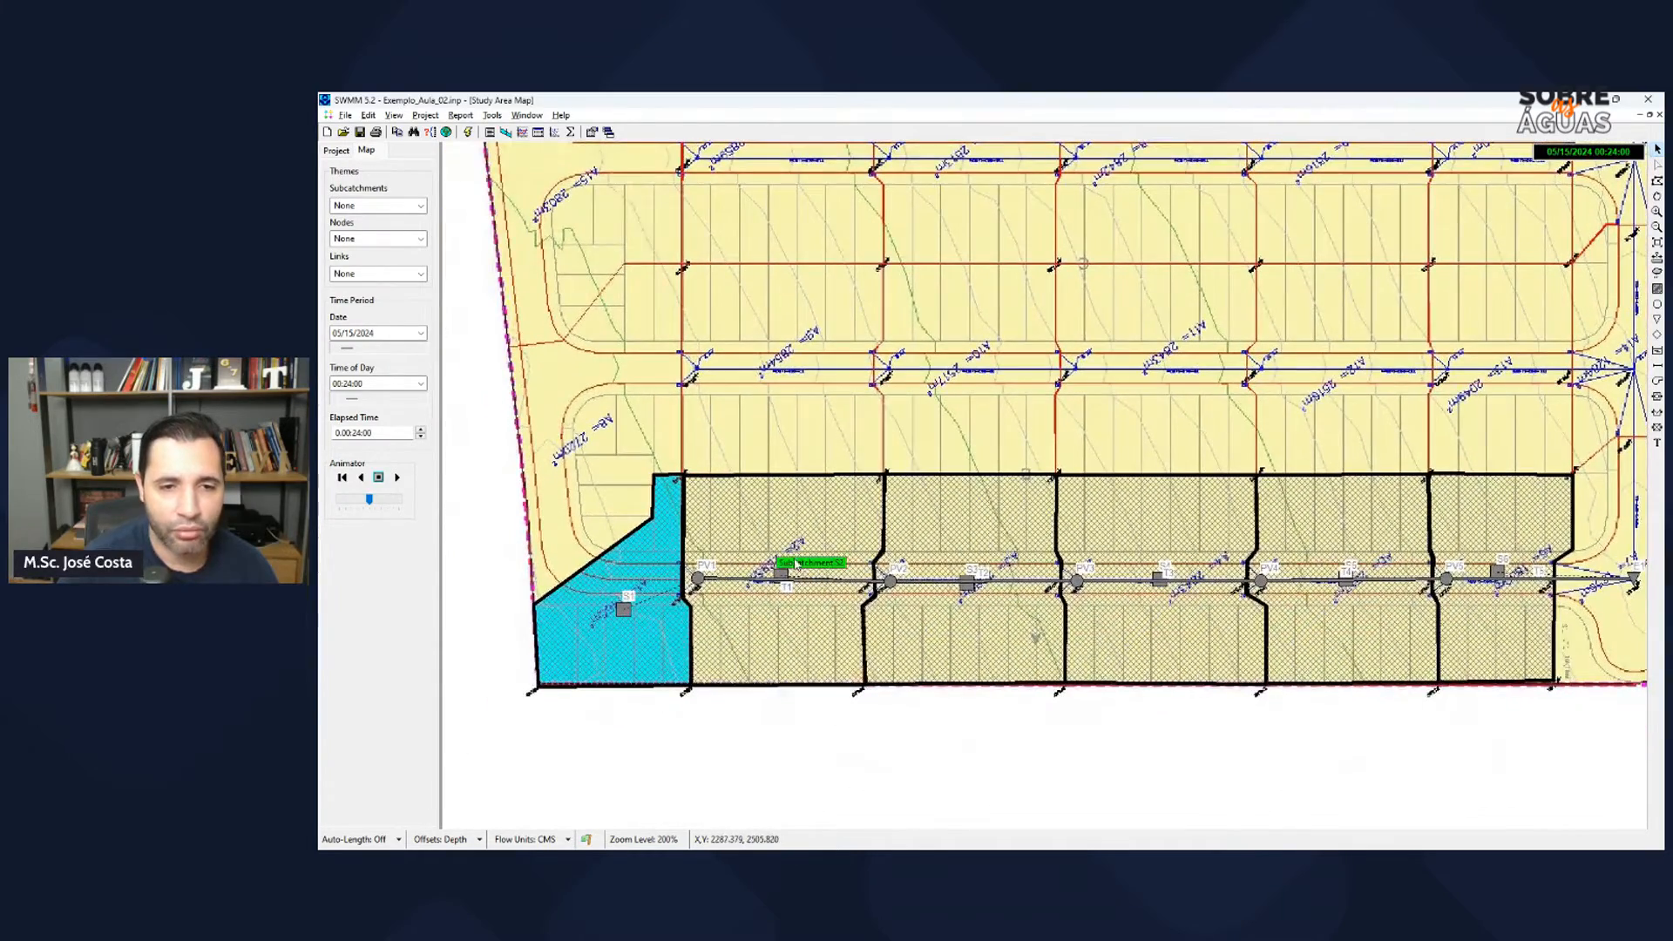
{"action": "left_click_drag", "start_coordinate": [1250, 443], "coordinate": [1187, 529]}
{"action": "scroll", "coordinate": [1189, 534], "scroll_direction": "down", "scroll_amount": 1}
{"action": "left_click_drag", "start_coordinate": [1019, 361], "coordinate": [938, 564]}
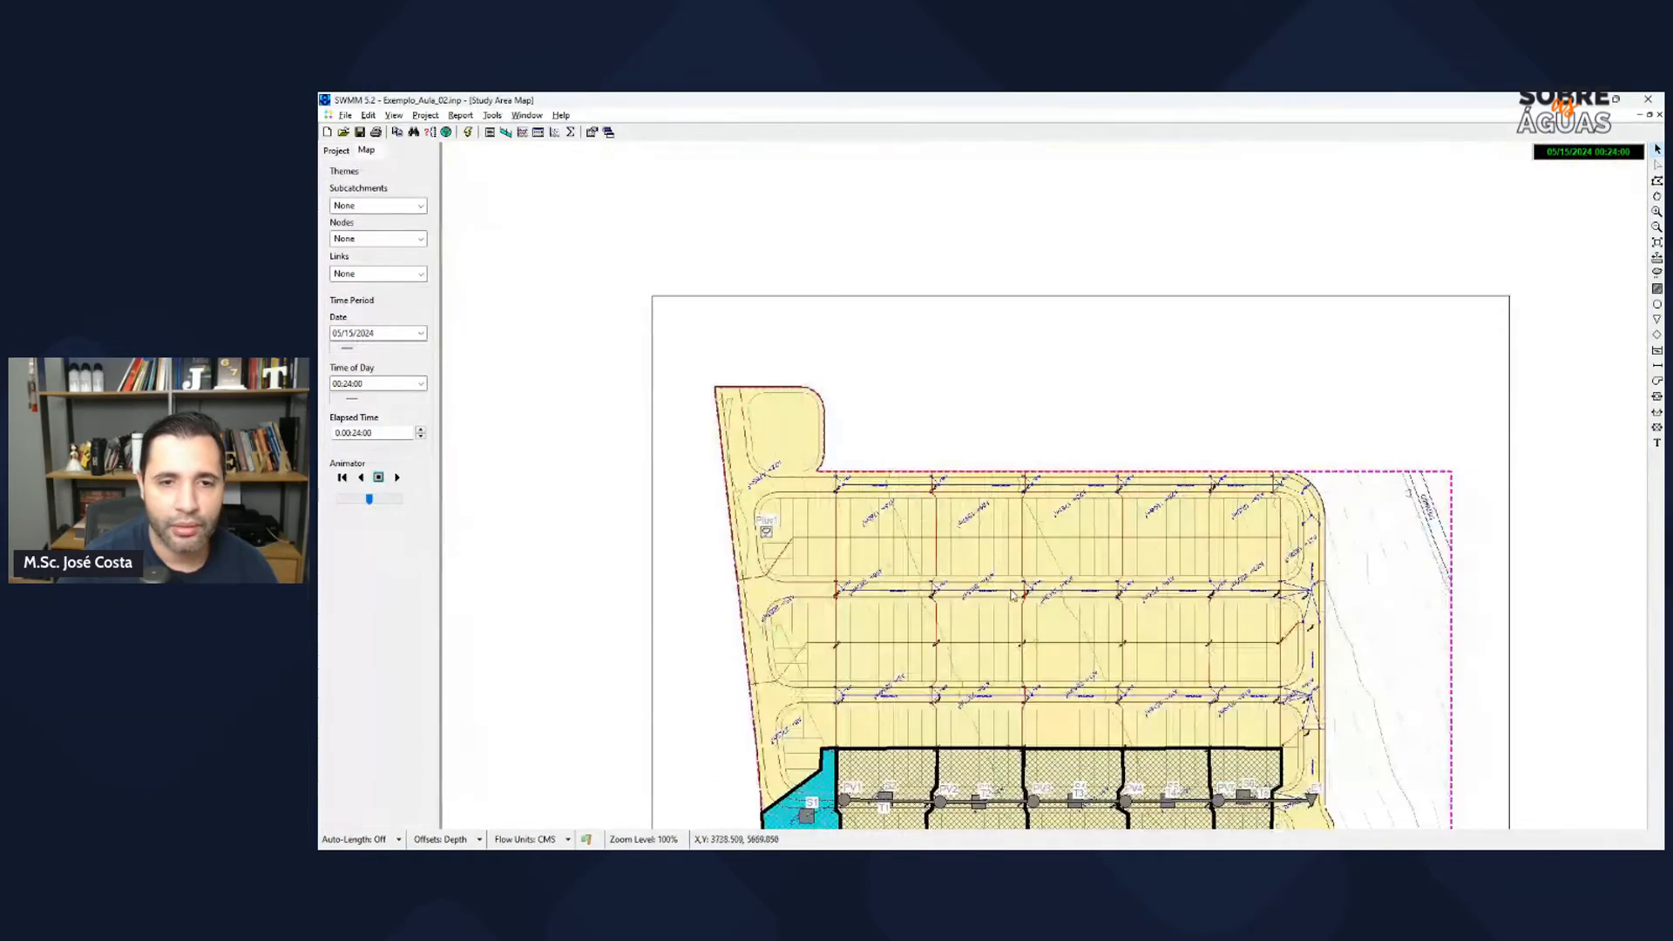
{"action": "left_click_drag", "start_coordinate": [946, 719], "coordinate": [1038, 302]}
{"action": "scroll", "coordinate": [948, 521], "scroll_direction": "up", "scroll_amount": 1}
{"action": "scroll", "coordinate": [949, 521], "scroll_direction": "up", "scroll_amount": 2}
{"action": "scroll", "coordinate": [946, 520], "scroll_direction": "down", "scroll_amount": 1}
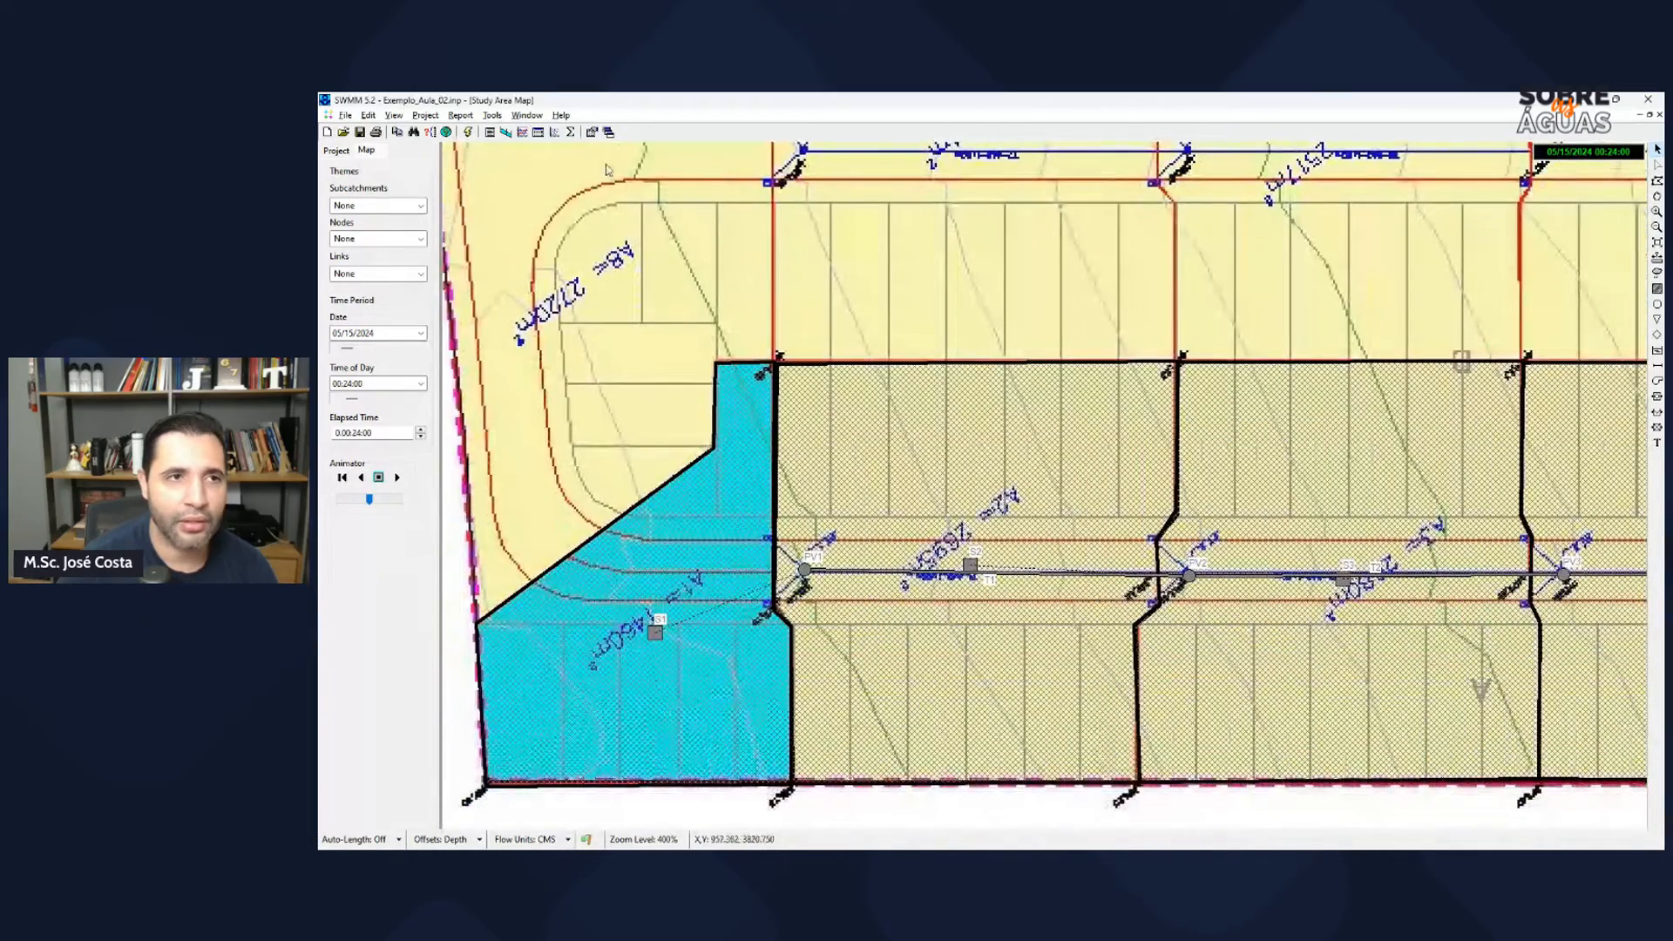
{"action": "left_click", "coordinate": [394, 116]}
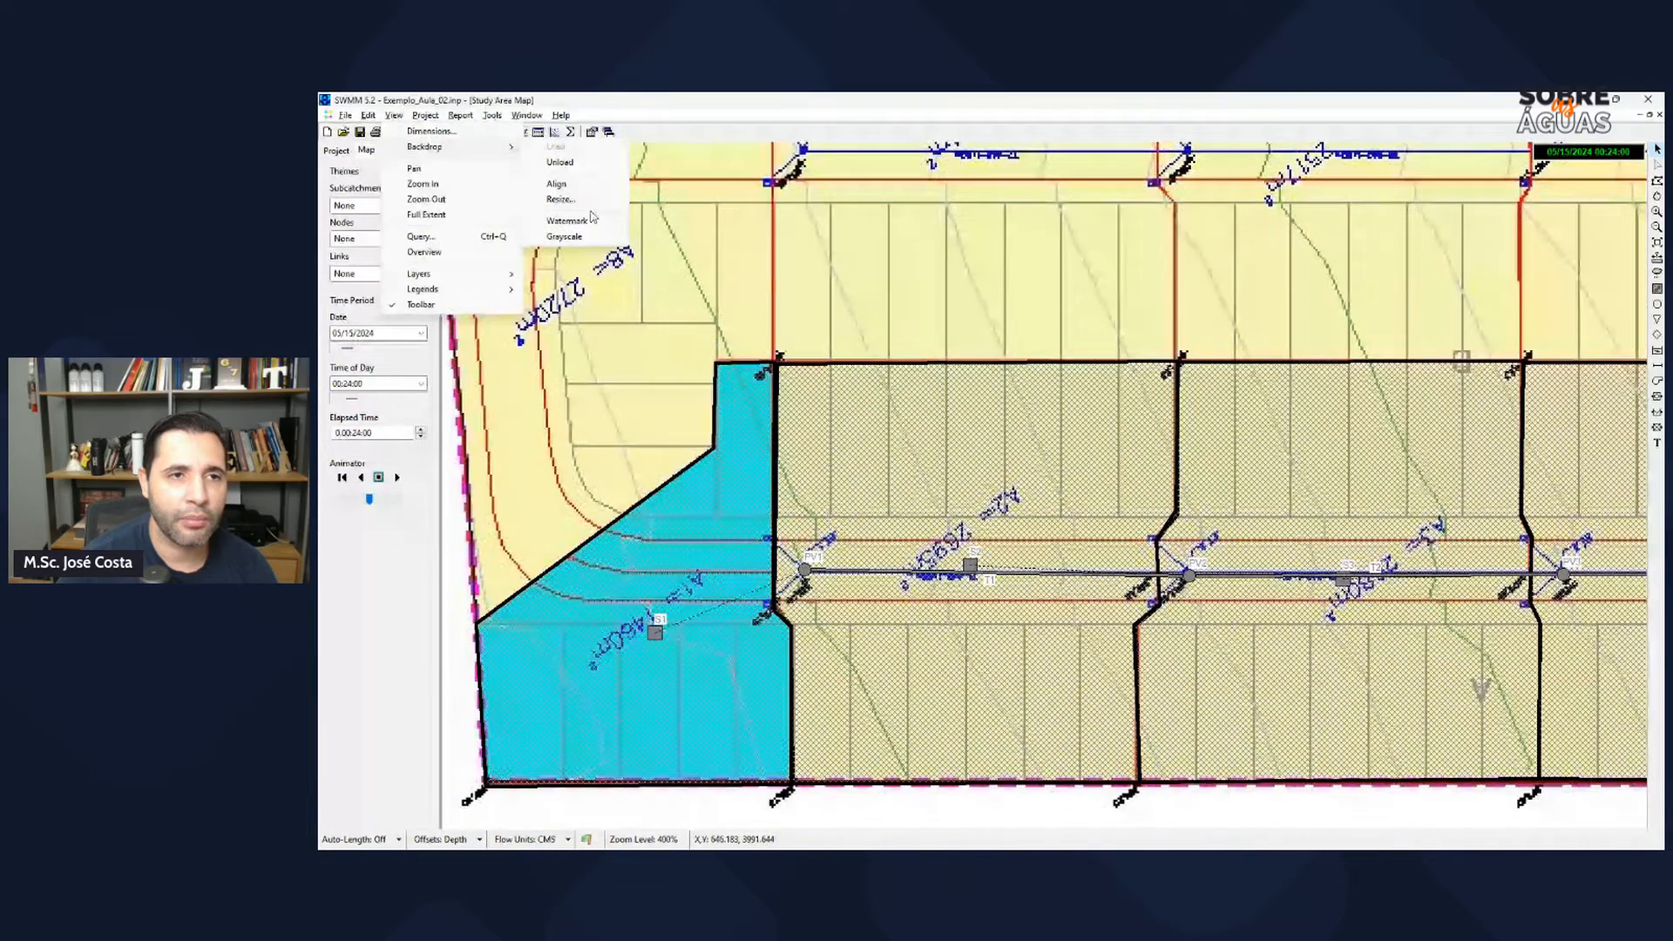
{"action": "left_click", "coordinate": [572, 220]}
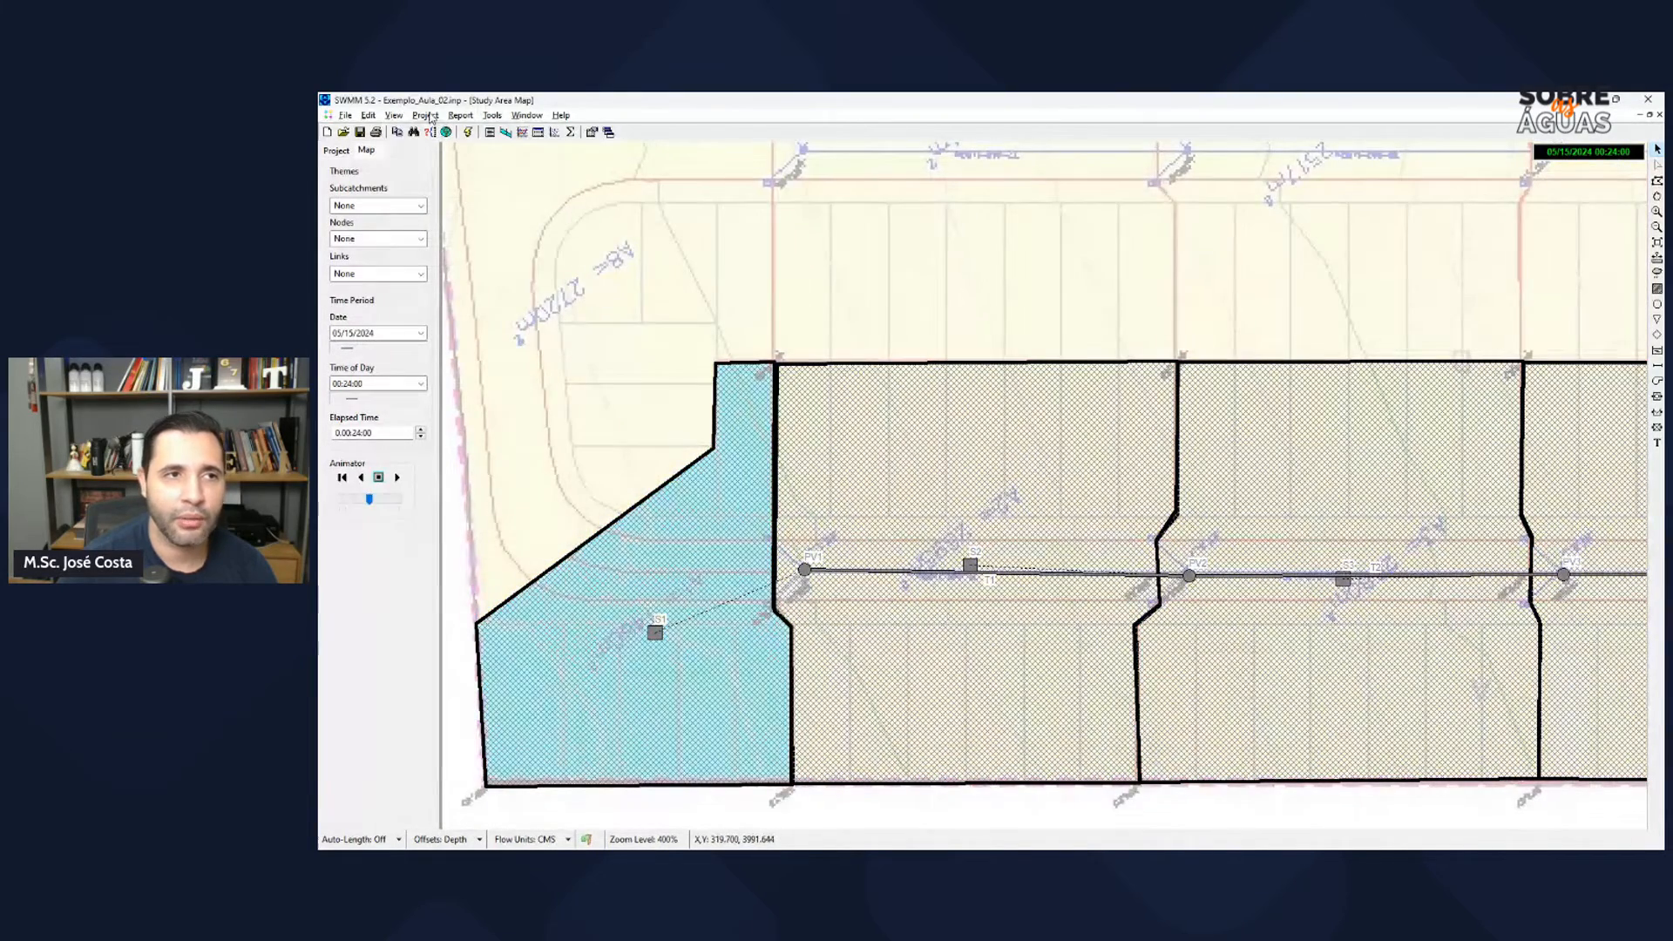
Step: Try the grayscale option on the backdrop and turn it off again
{"action": "mouse_move", "coordinate": [421, 148]}
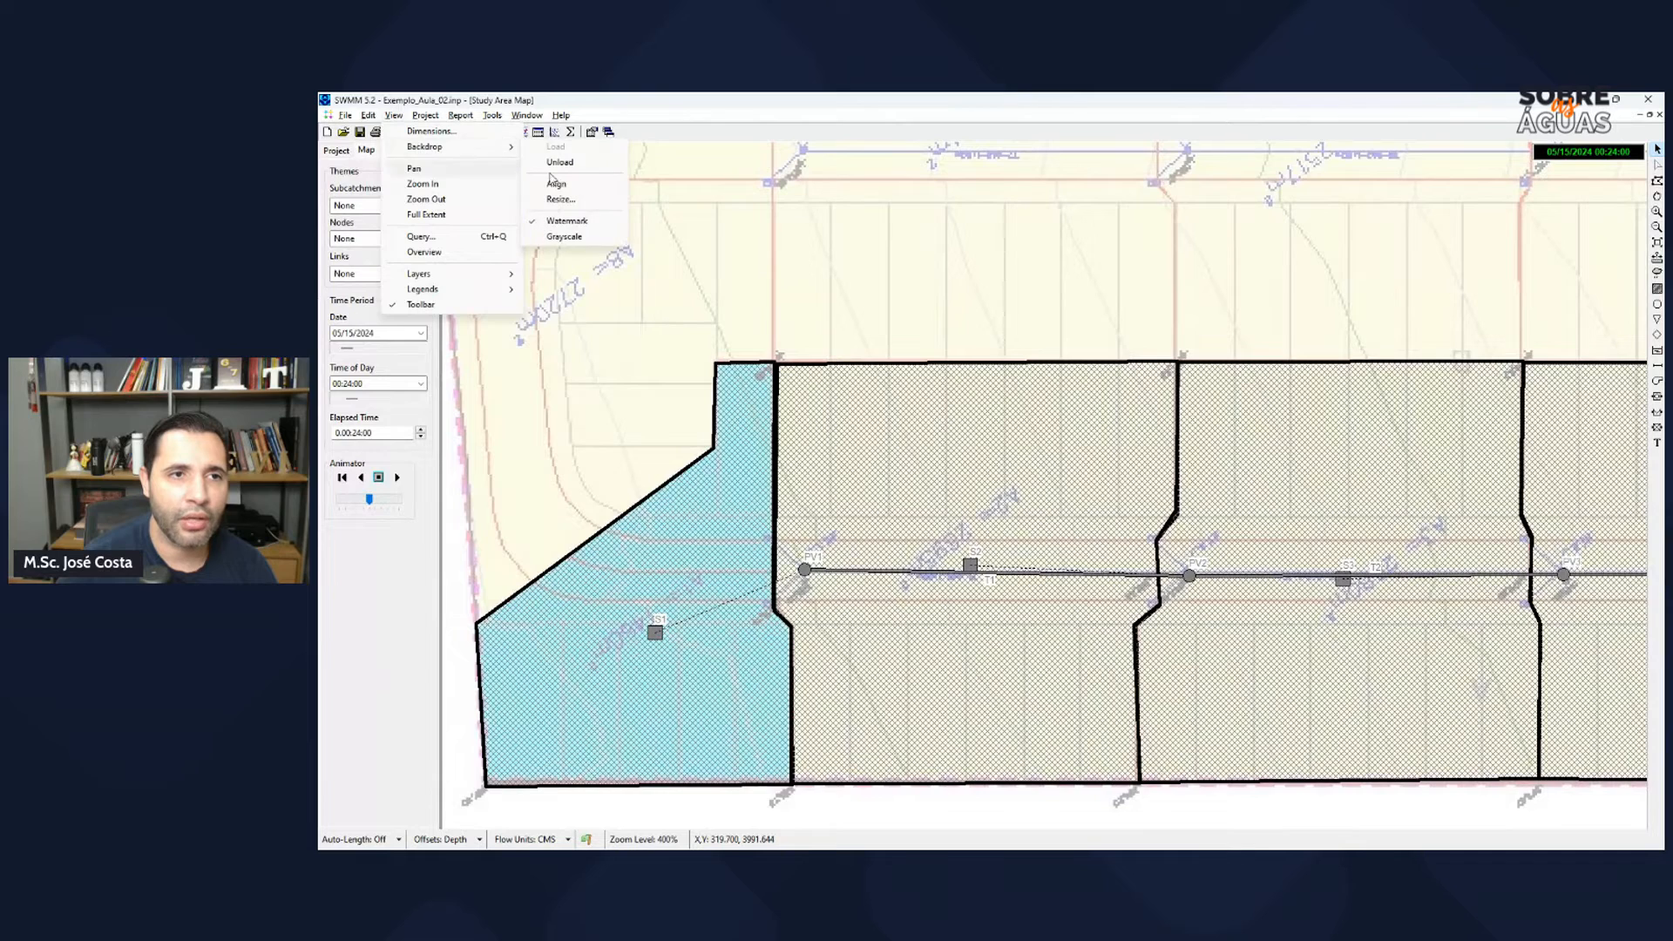
{"action": "left_click", "coordinate": [567, 244]}
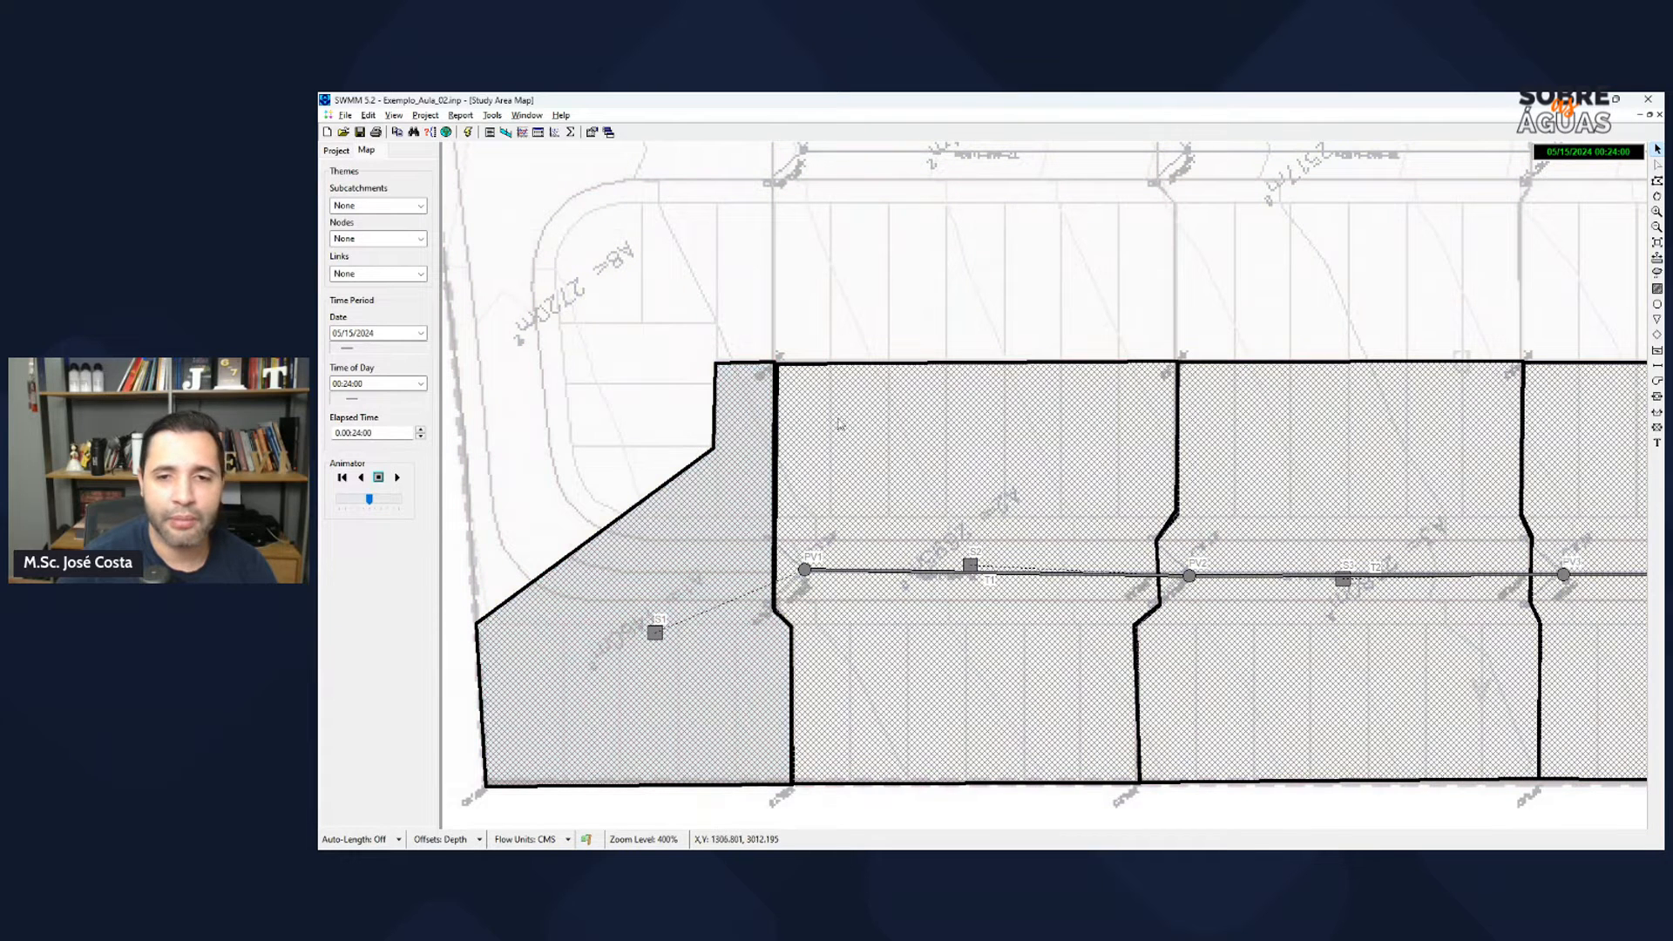
{"action": "left_click", "coordinate": [394, 115]}
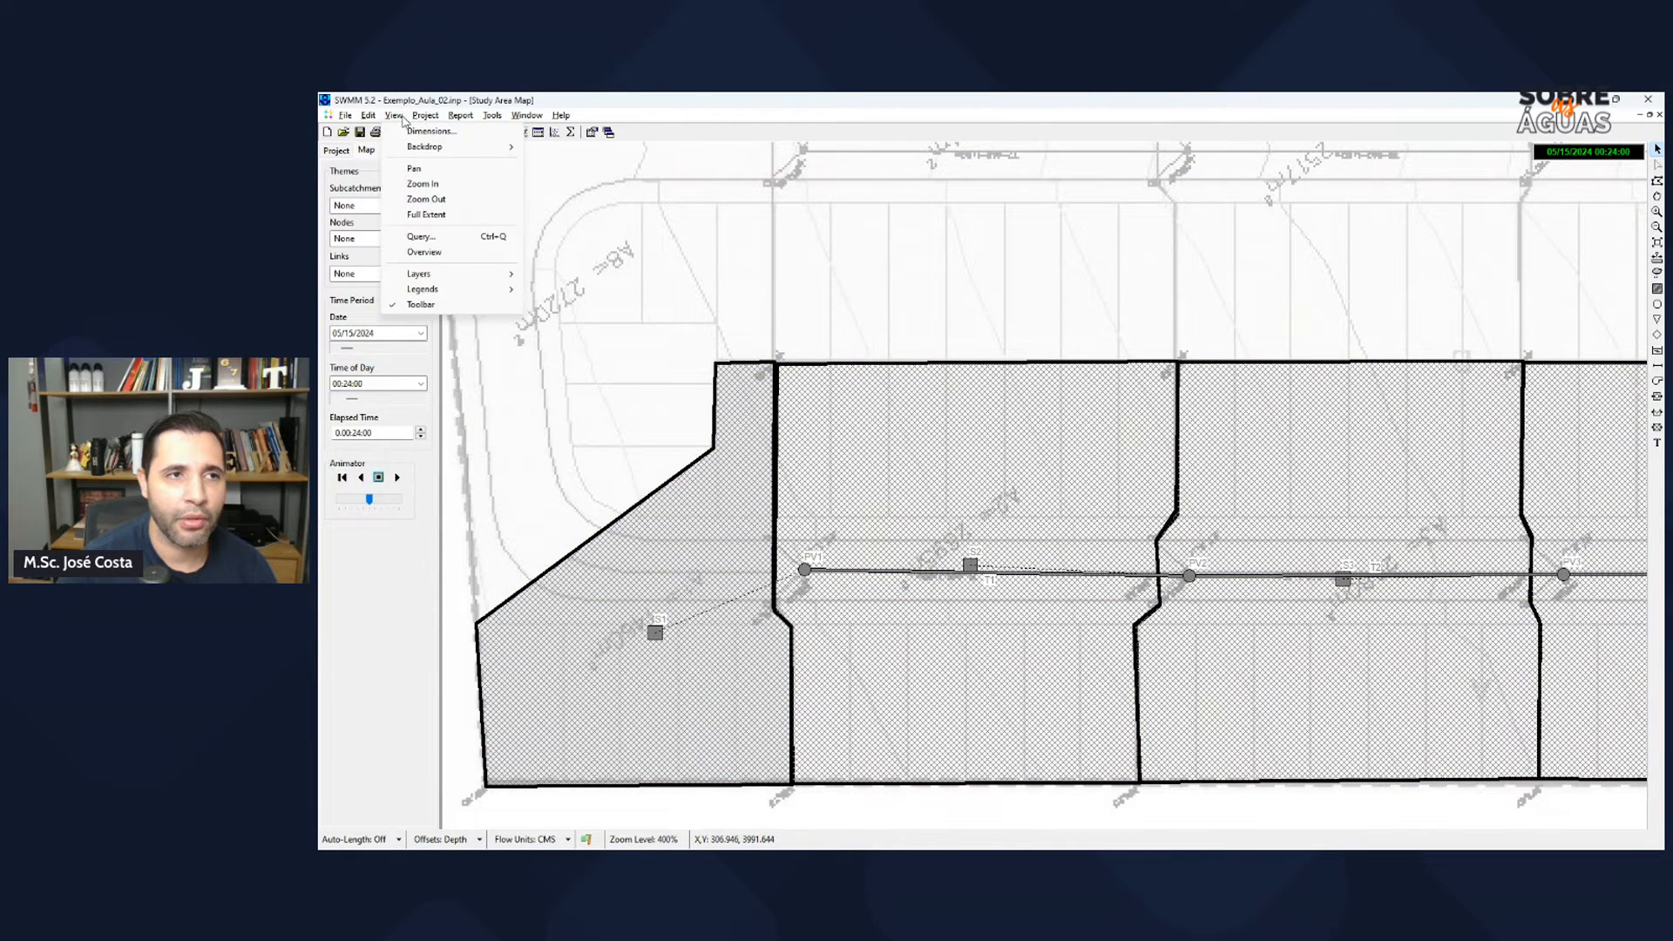
{"action": "mouse_move", "coordinate": [453, 147]}
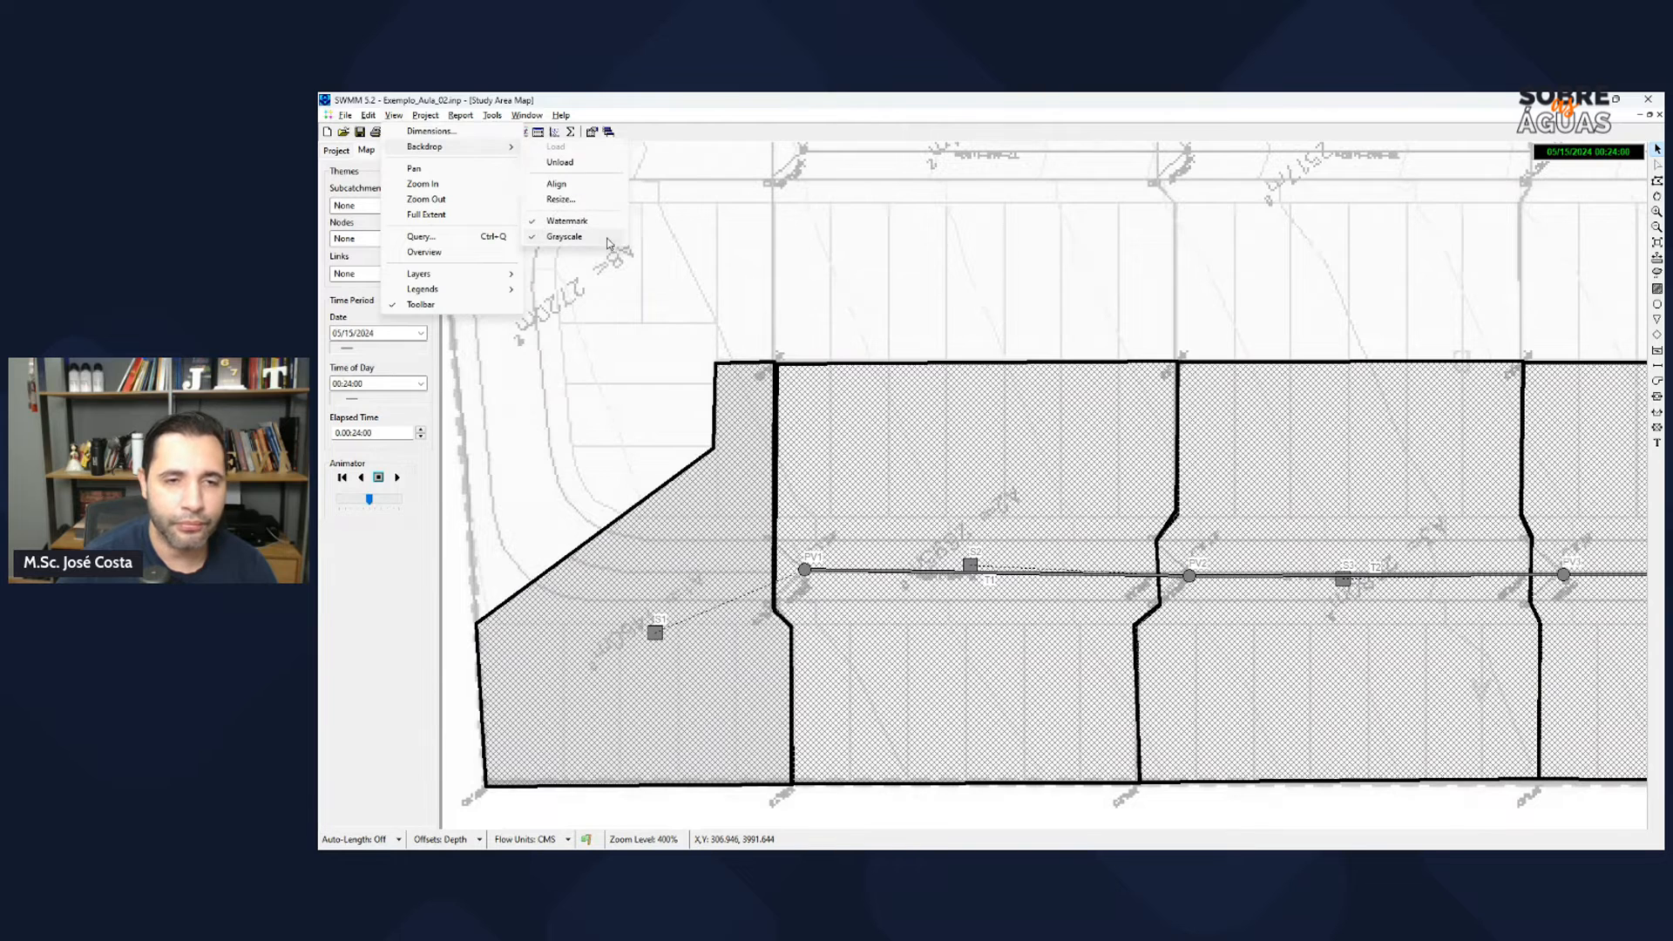
{"action": "left_click", "coordinate": [575, 236]}
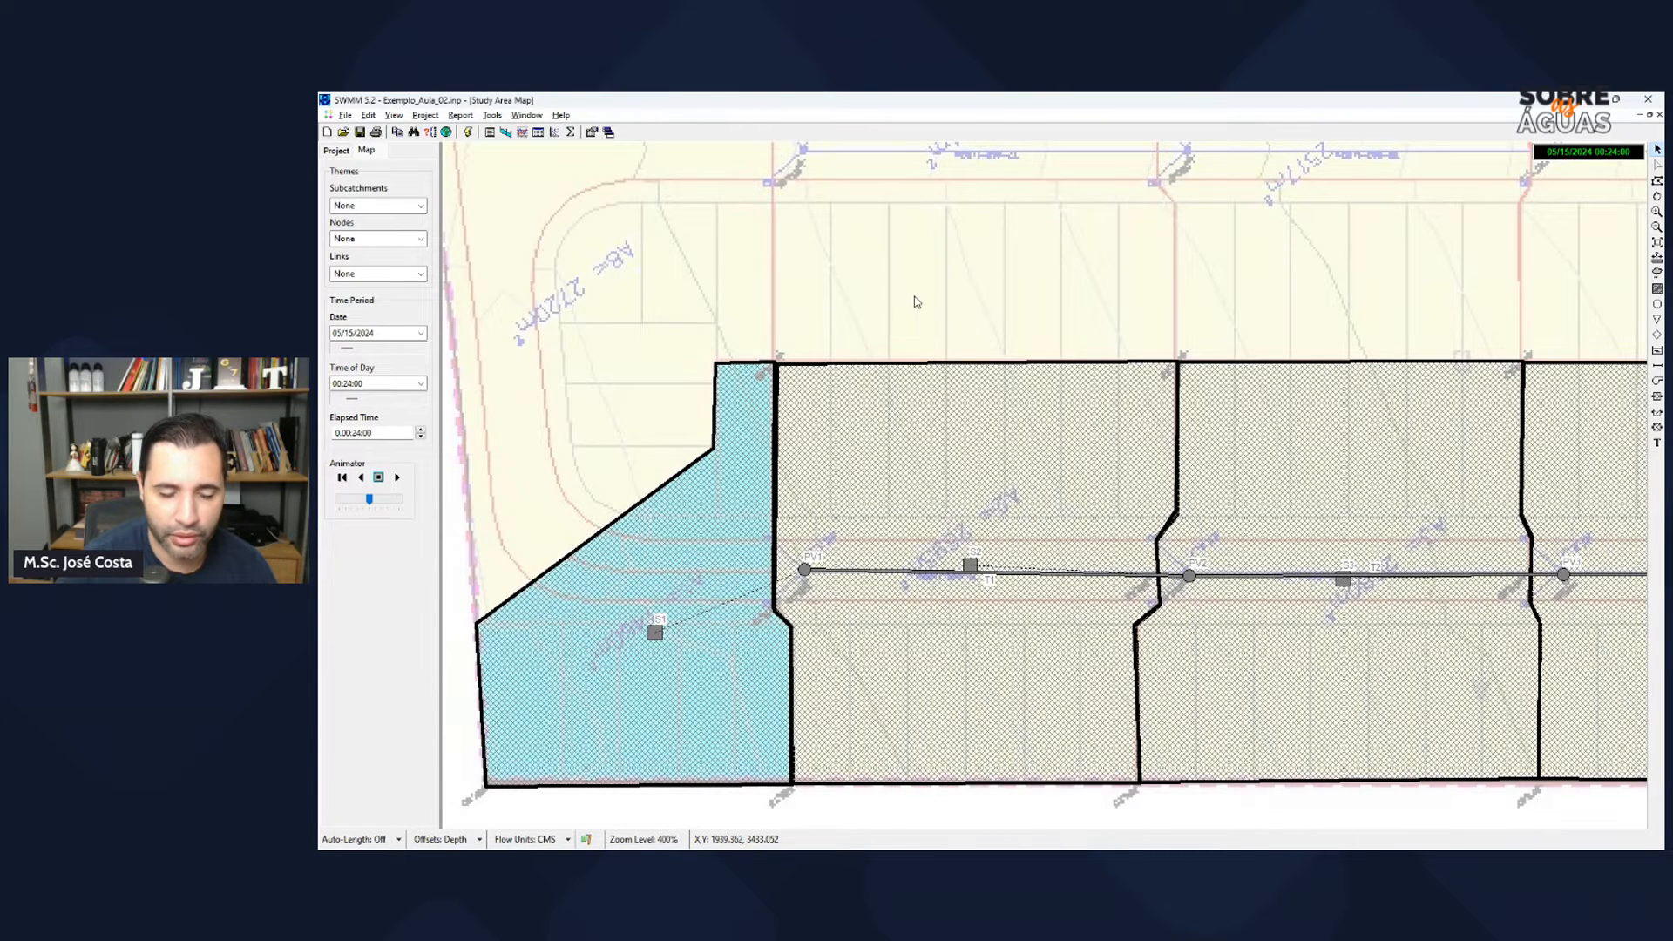
Step: Switch to the mind map, collapse "Mapa de fundo" and expand "Criação de objetos" to show all its object types
{"action": "key", "text": "alt+Tab"}
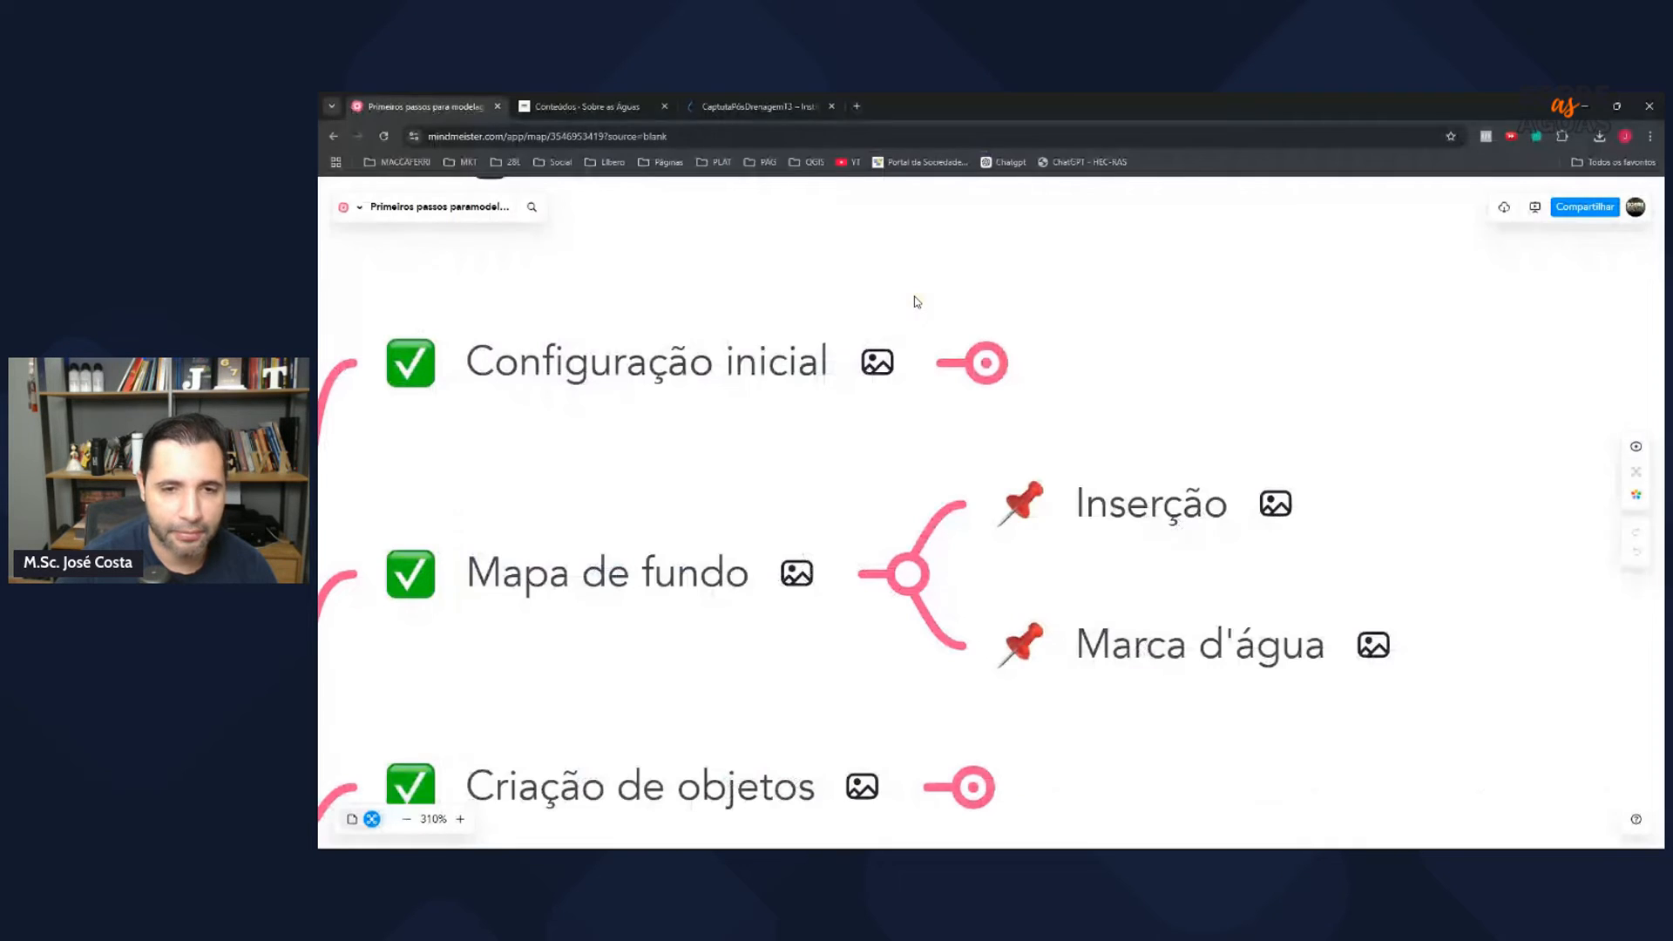
{"action": "left_click", "coordinate": [907, 575]}
{"action": "scroll", "coordinate": [1188, 598], "scroll_direction": "down", "scroll_amount": 3}
{"action": "left_click_drag", "start_coordinate": [1230, 501], "coordinate": [1315, 658]}
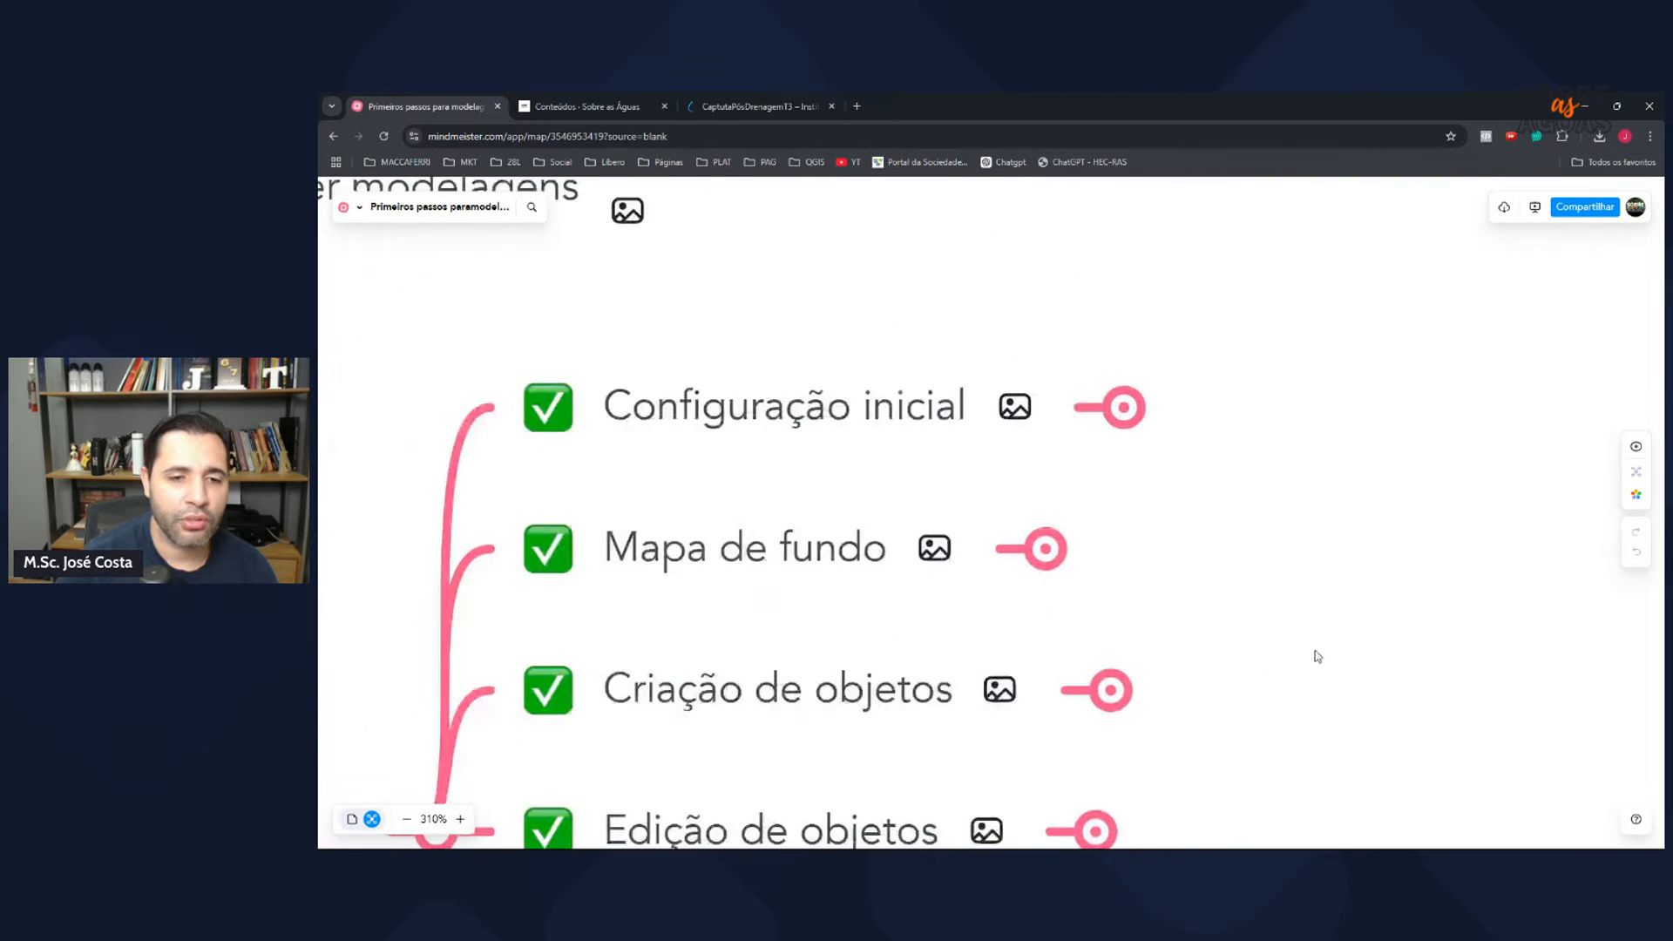
{"action": "left_click", "coordinate": [1117, 693]}
{"action": "left_click_drag", "start_coordinate": [857, 414], "coordinate": [637, 318]}
{"action": "left_click_drag", "start_coordinate": [1327, 519], "coordinate": [1242, 502]}
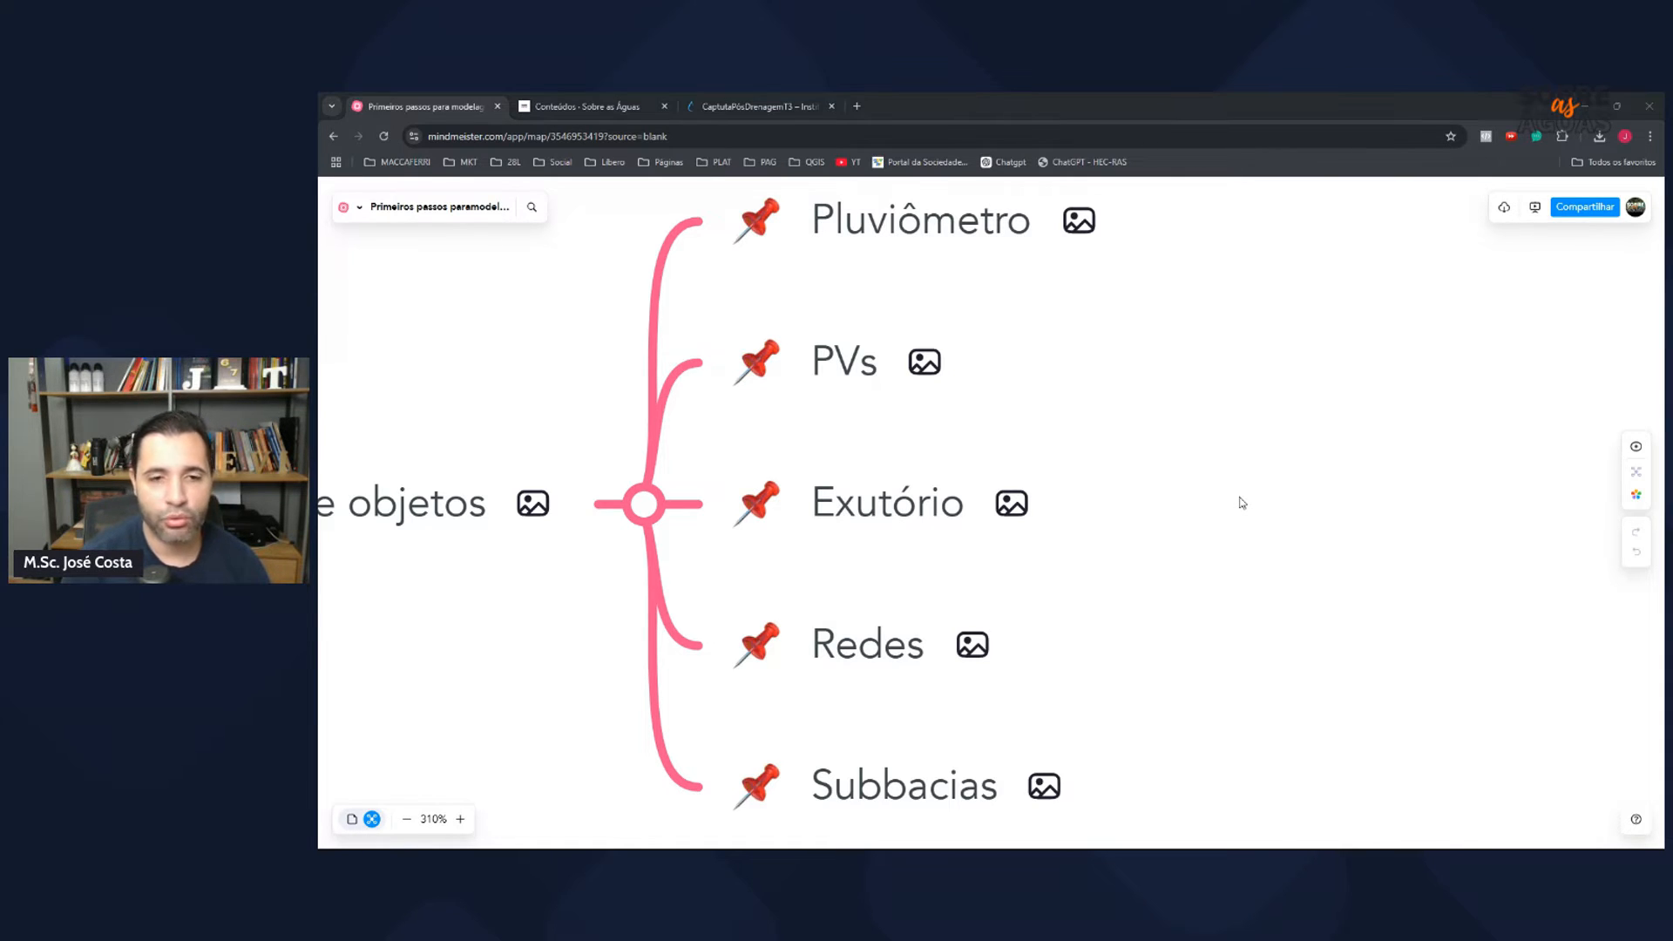
Step: Switch to SWMM, add a rain gage near Pluv1 in the site's upper-left block, and move it slightly lower into the block
{"action": "key", "text": "alt+Tab"}
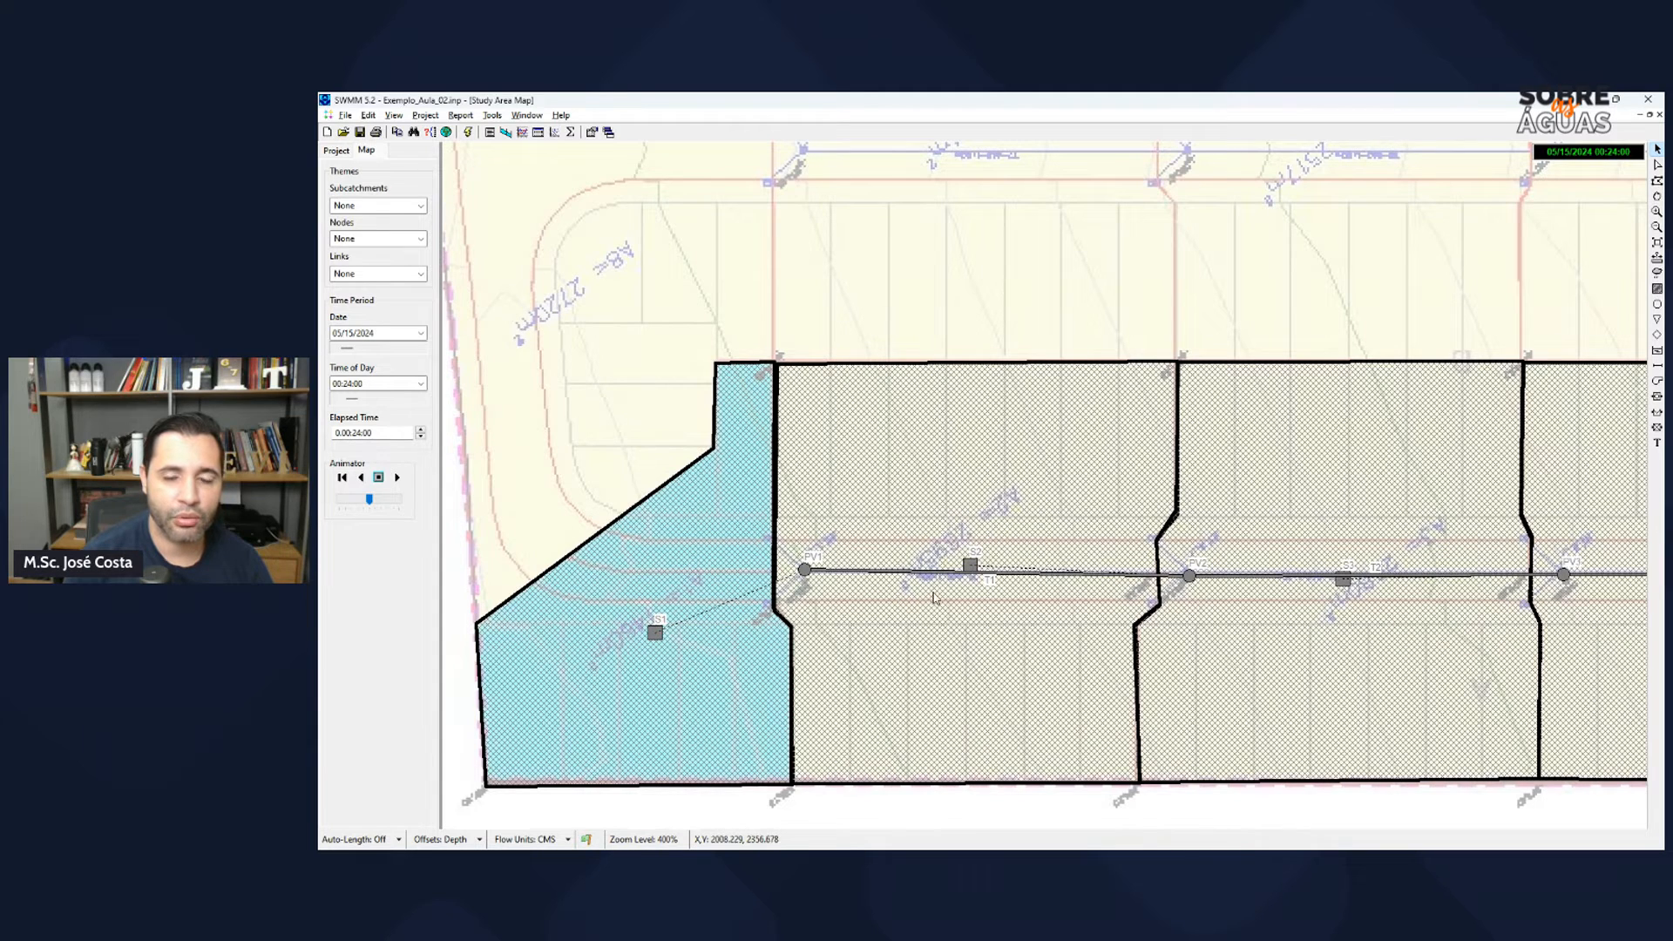
{"action": "left_click_drag", "start_coordinate": [1269, 414], "coordinate": [1005, 410]}
{"action": "left_click_drag", "start_coordinate": [1454, 341], "coordinate": [1142, 353]}
{"action": "left_click_drag", "start_coordinate": [950, 276], "coordinate": [1073, 541]}
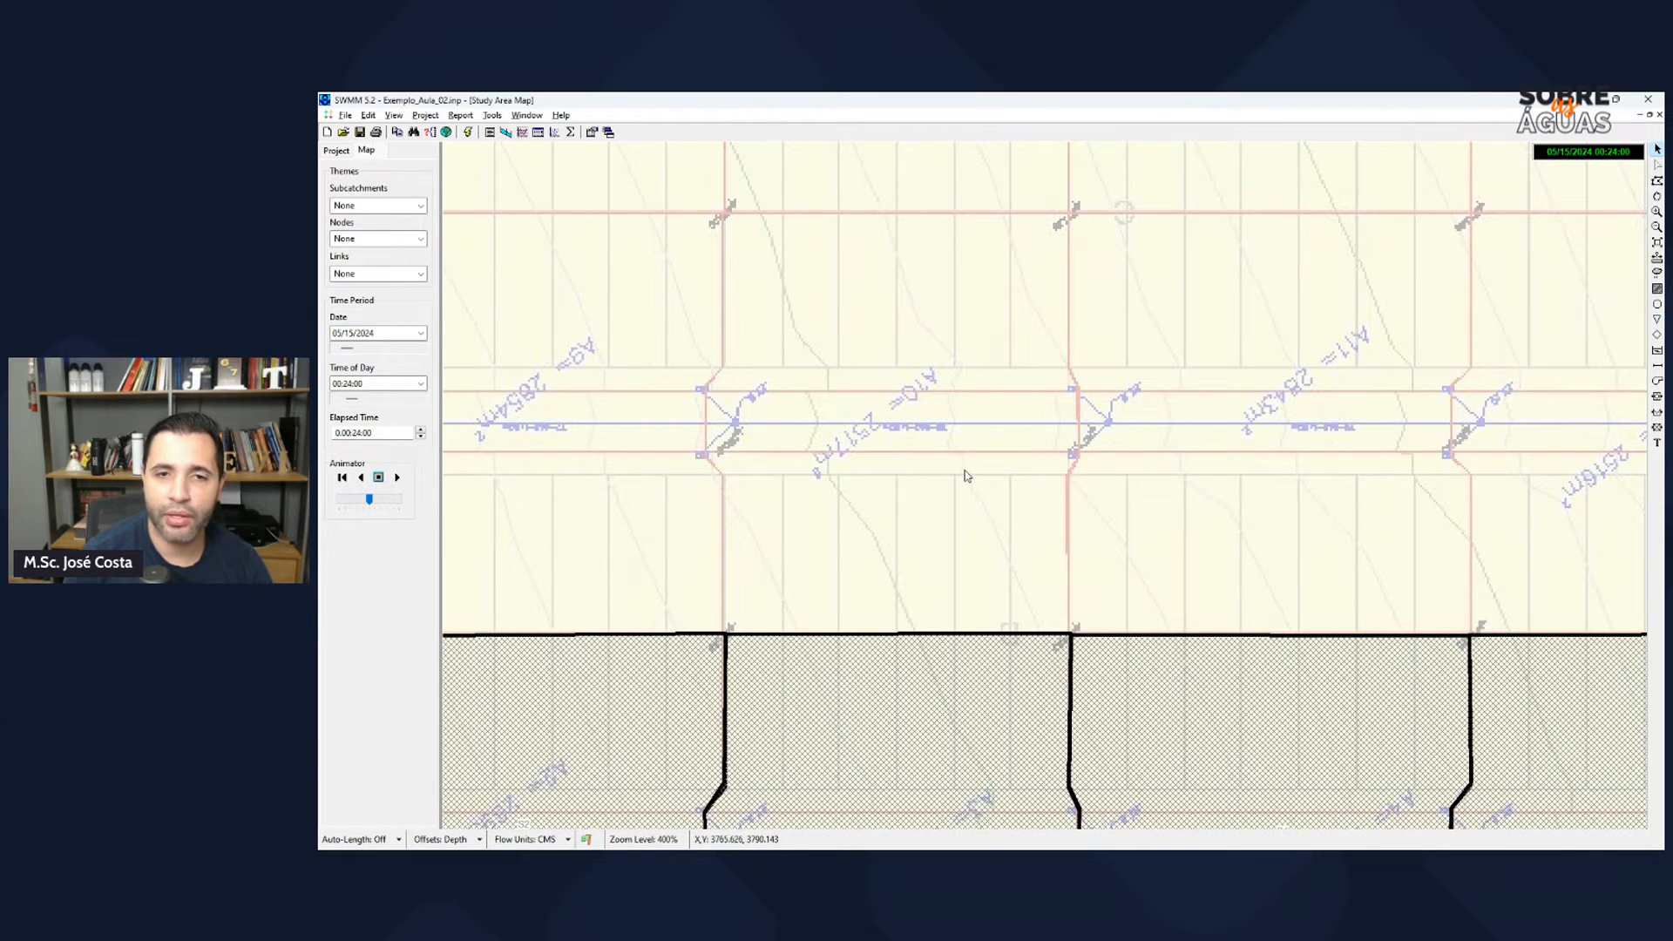
{"action": "scroll", "coordinate": [963, 474], "scroll_direction": "down", "scroll_amount": 1}
{"action": "scroll", "coordinate": [1067, 410], "scroll_direction": "down", "scroll_amount": 1}
{"action": "scroll", "coordinate": [1067, 410], "scroll_direction": "up", "scroll_amount": 1}
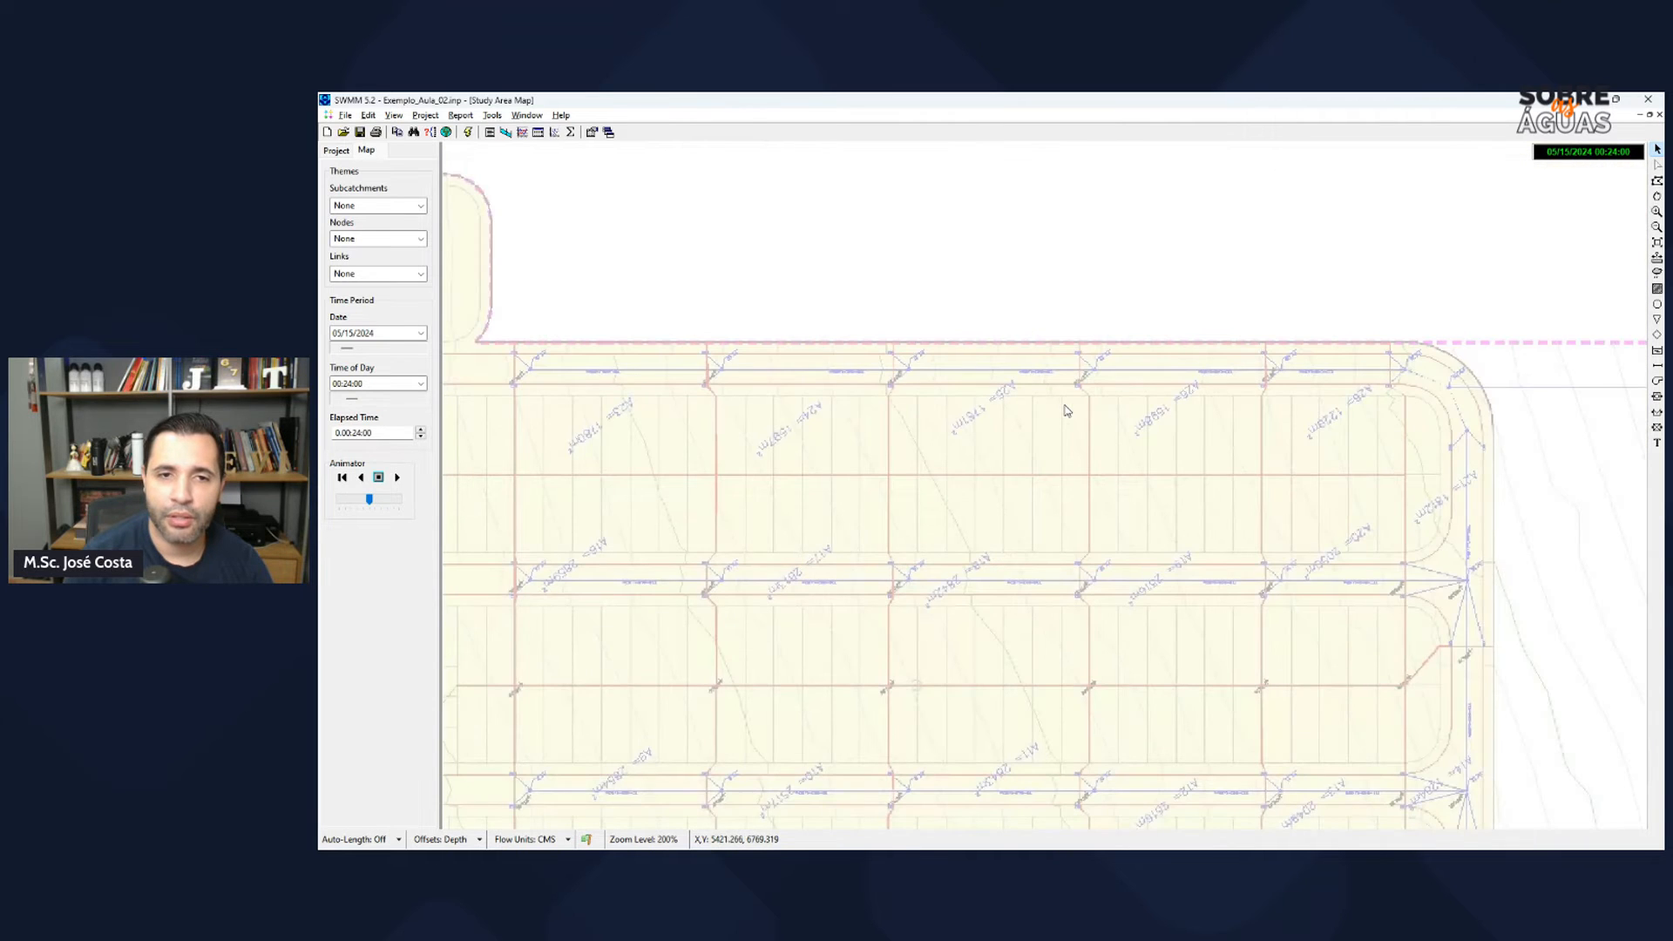
{"action": "left_click_drag", "start_coordinate": [1036, 506], "coordinate": [1167, 478]}
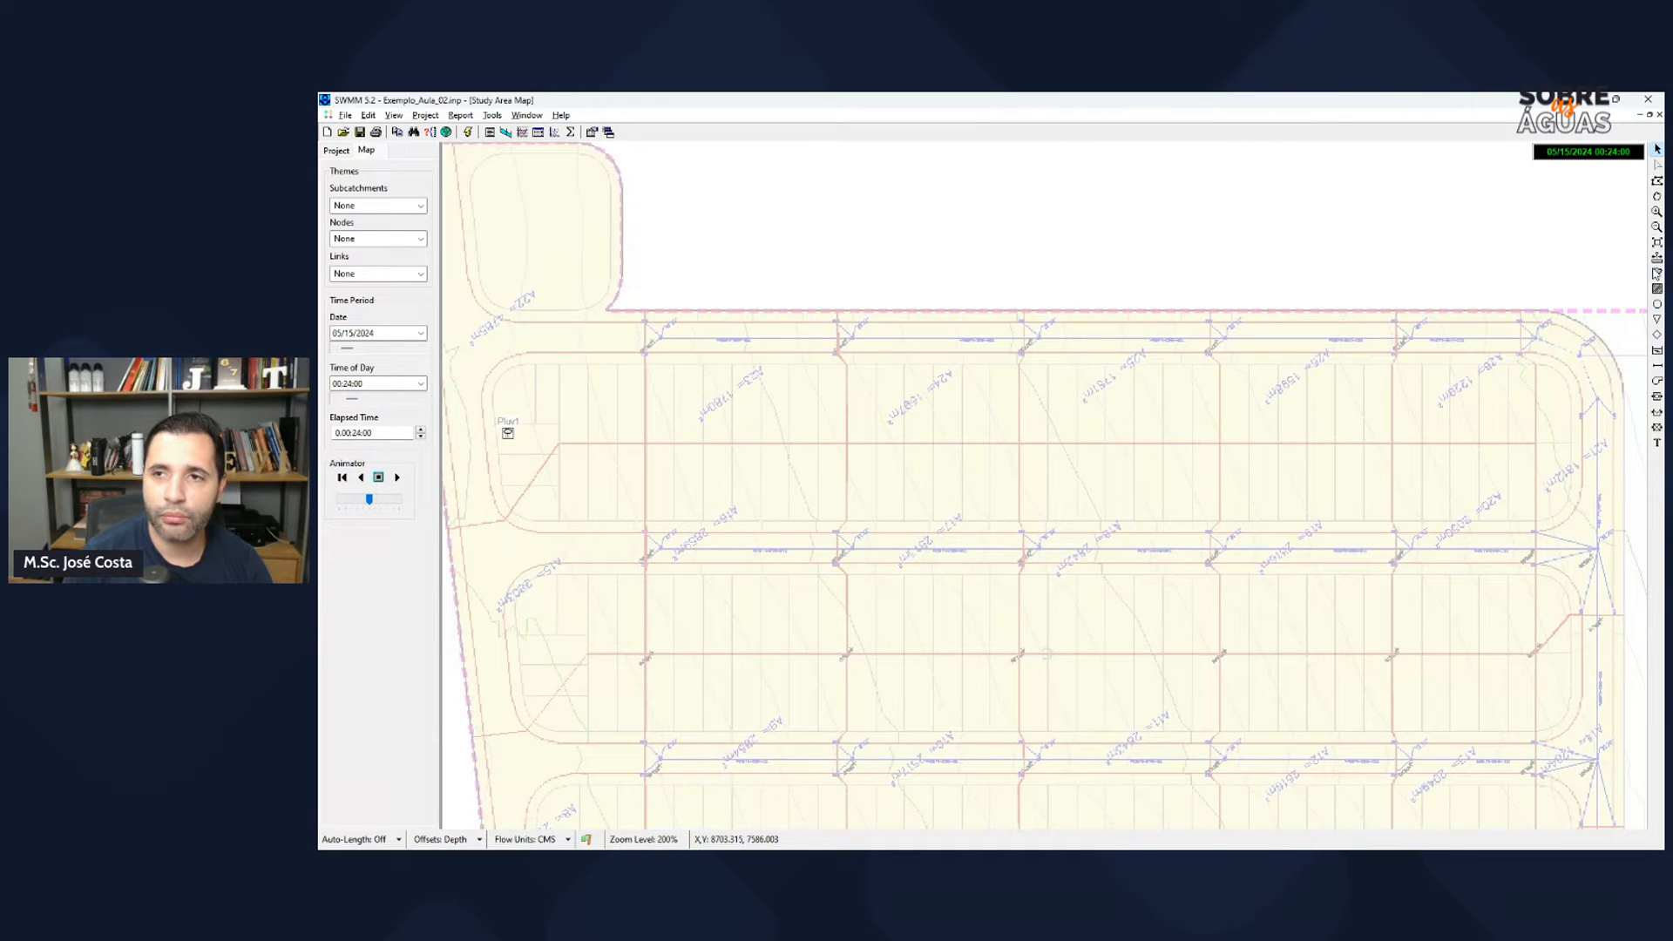
{"action": "left_click", "coordinate": [1657, 271]}
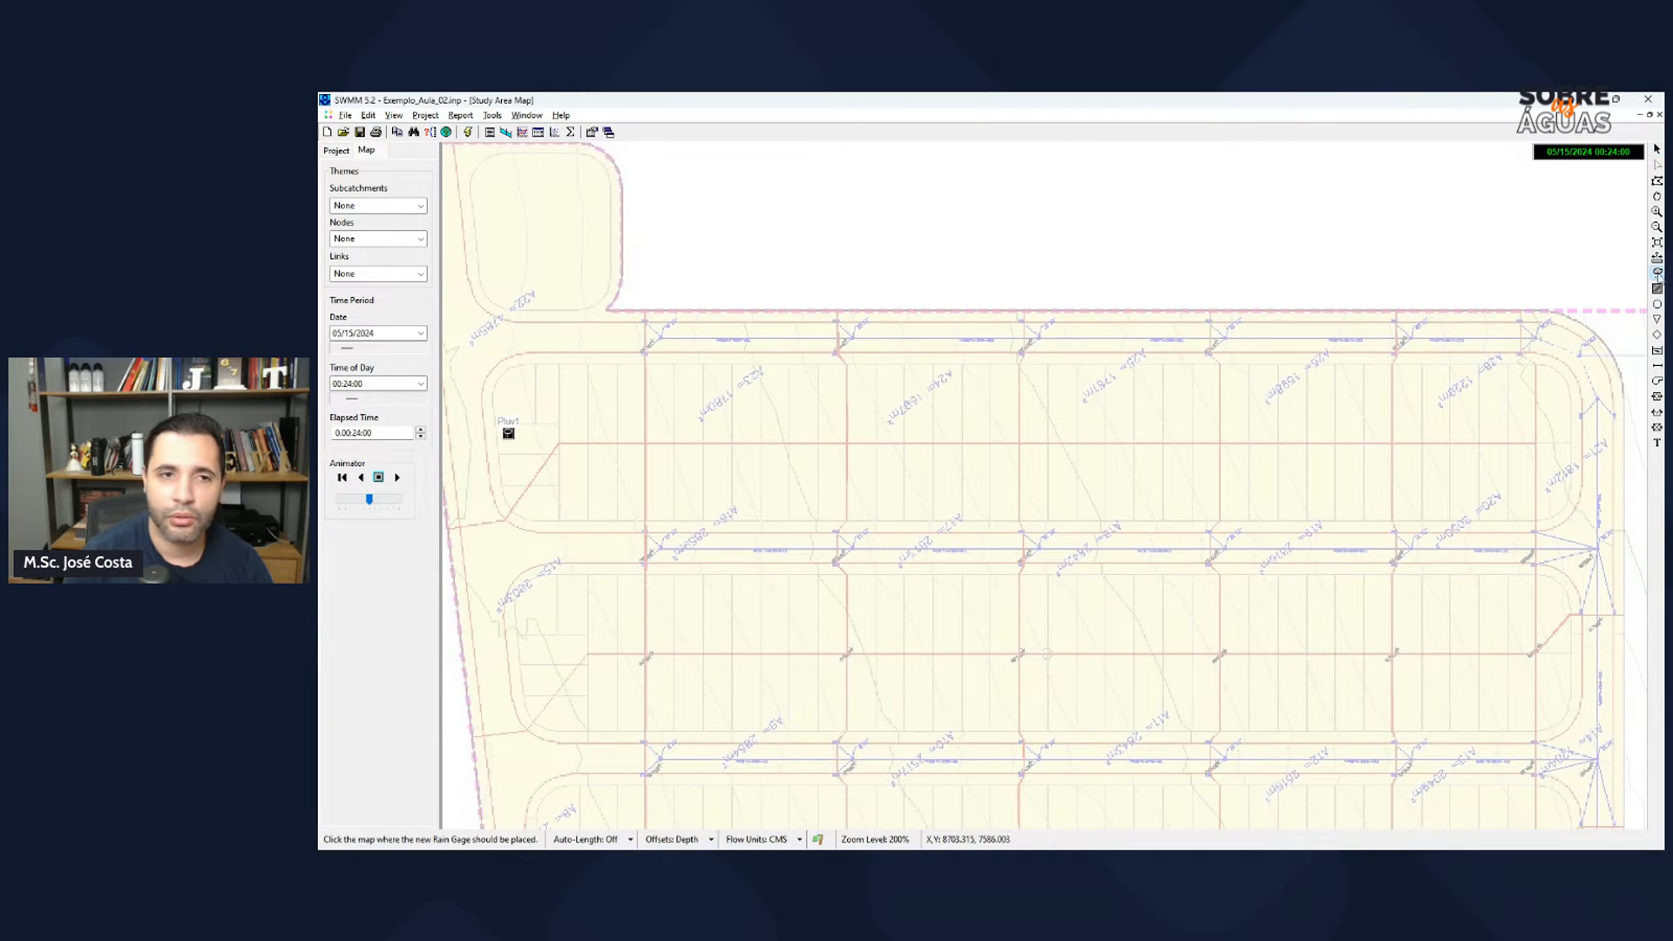
{"action": "left_click", "coordinate": [602, 340]}
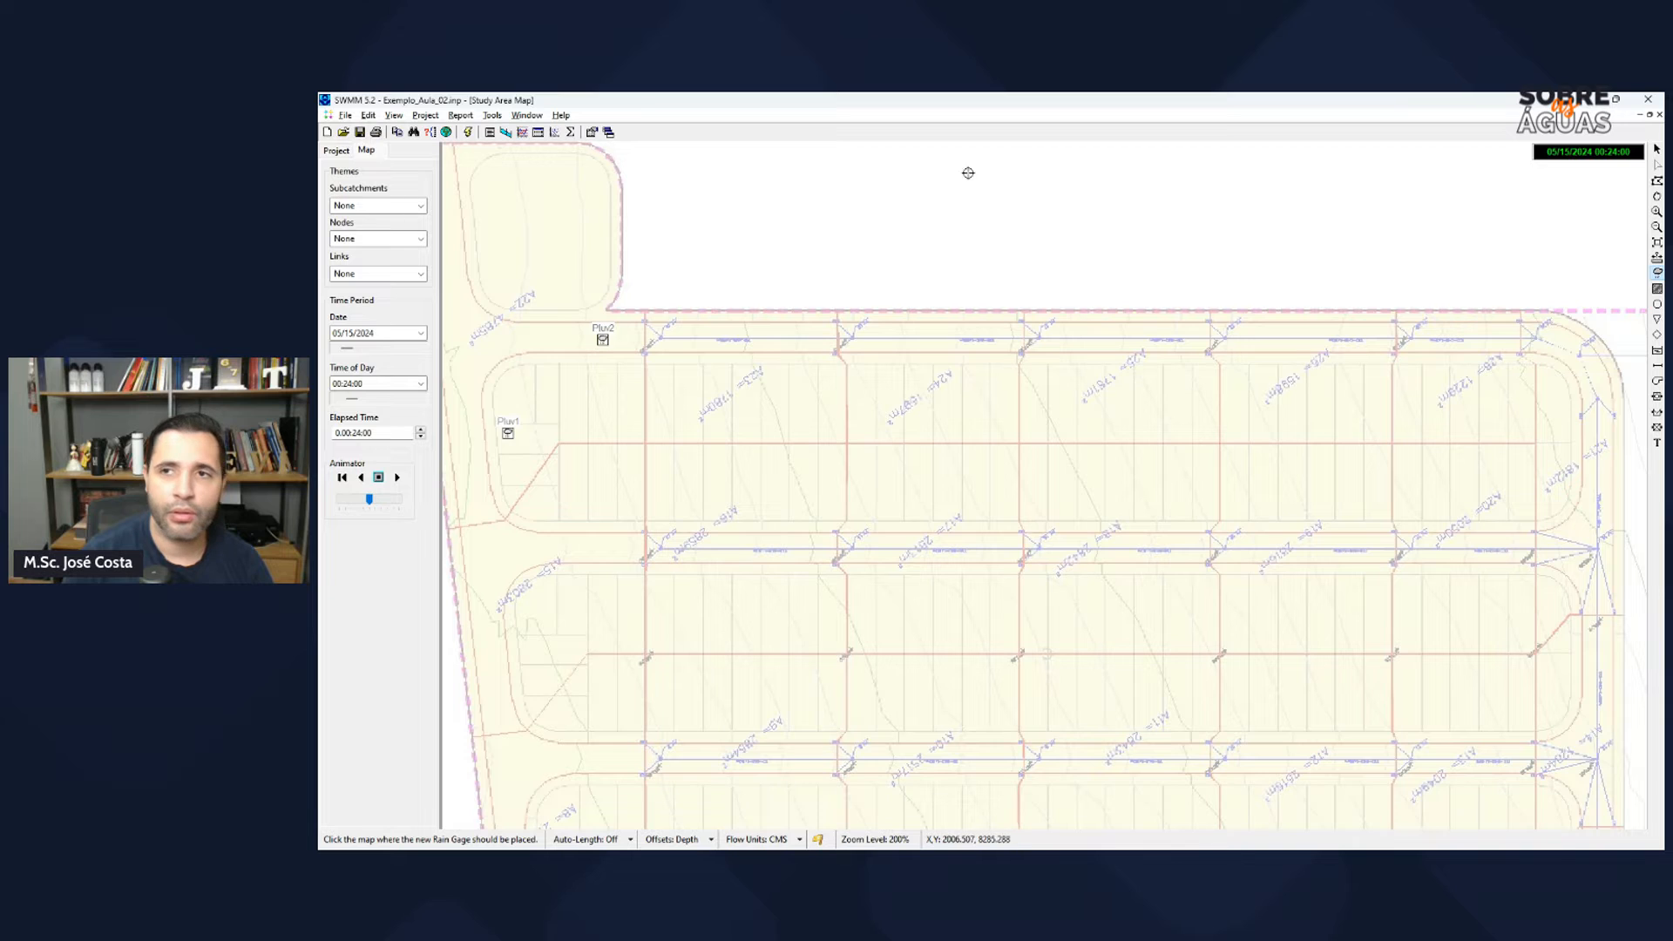
{"action": "key", "text": "Escape"}
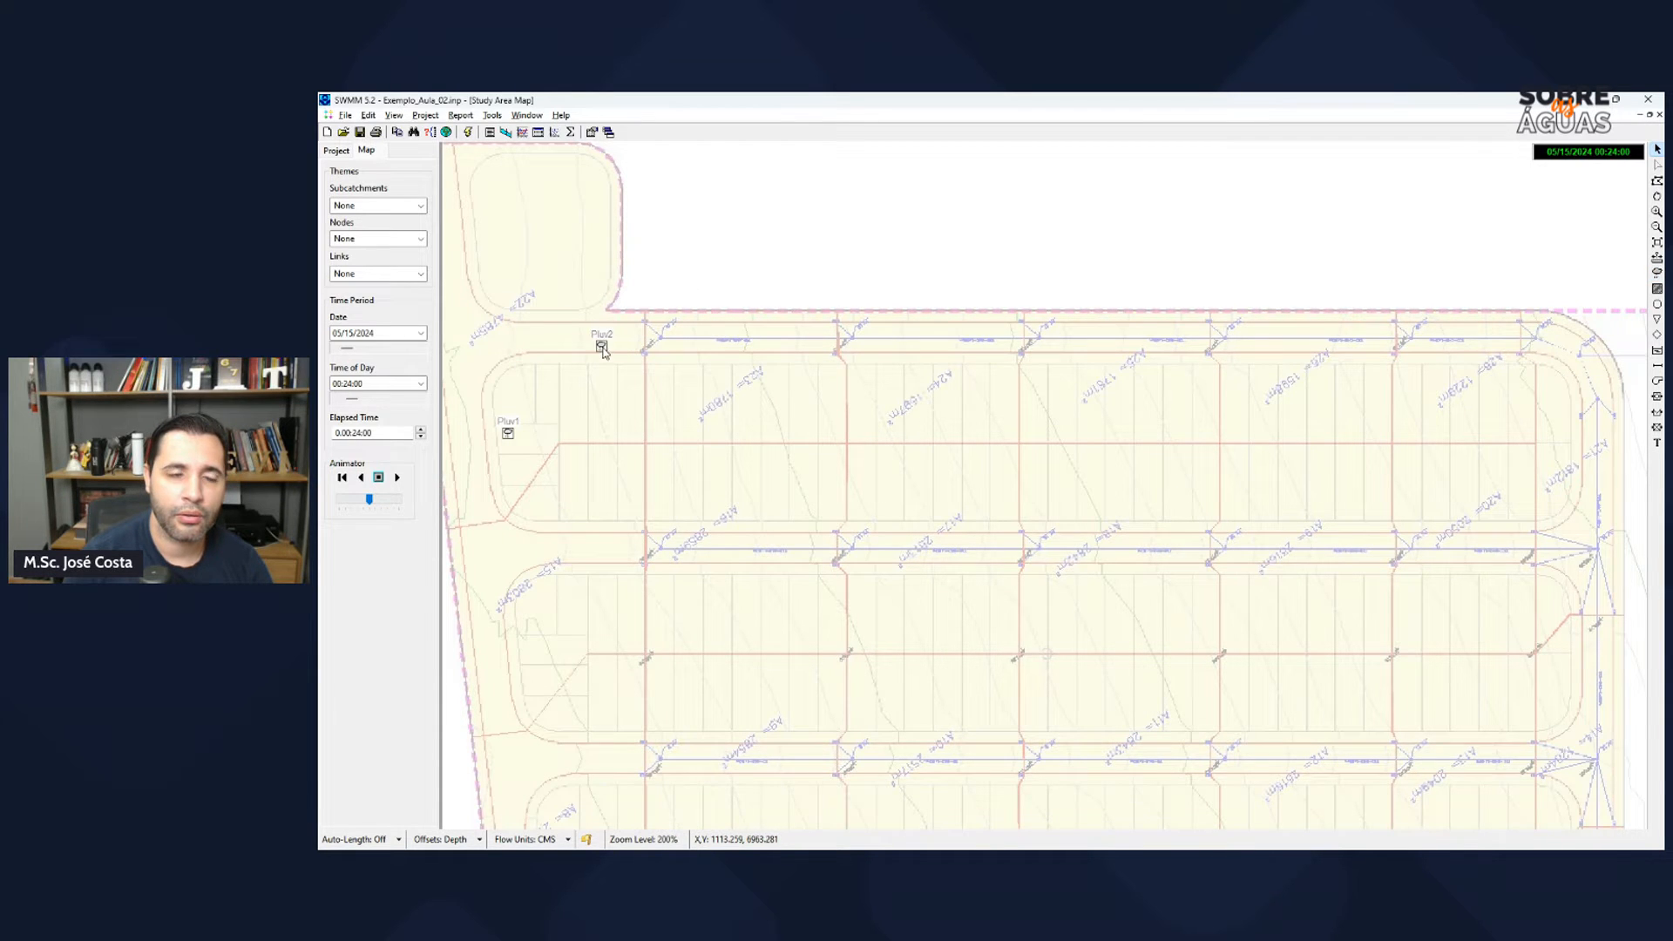
{"action": "left_click_drag", "start_coordinate": [605, 344], "coordinate": [614, 400]}
Step: Place six junctions from west to east along the second street from the north, at the backdrop's manhole positions
{"action": "scroll", "coordinate": [747, 420], "scroll_direction": "down", "scroll_amount": 1}
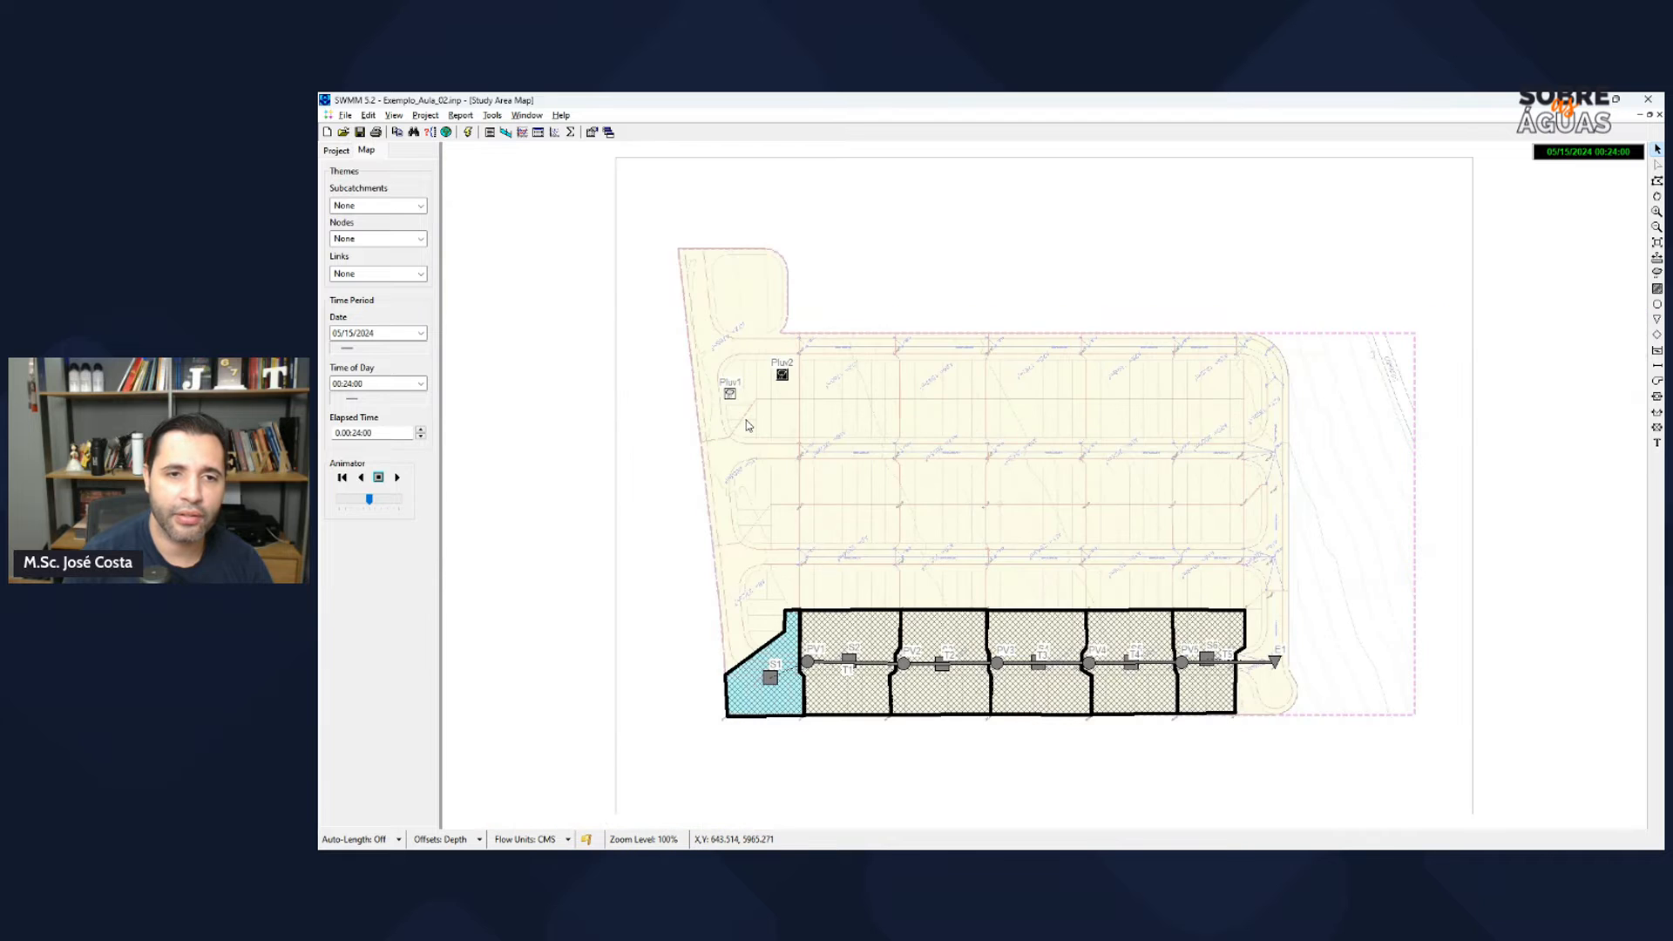
{"action": "scroll", "coordinate": [815, 464], "scroll_direction": "up", "scroll_amount": 2}
{"action": "left_click_drag", "start_coordinate": [1001, 457], "coordinate": [506, 461]}
{"action": "left_click_drag", "start_coordinate": [958, 425], "coordinate": [508, 423]}
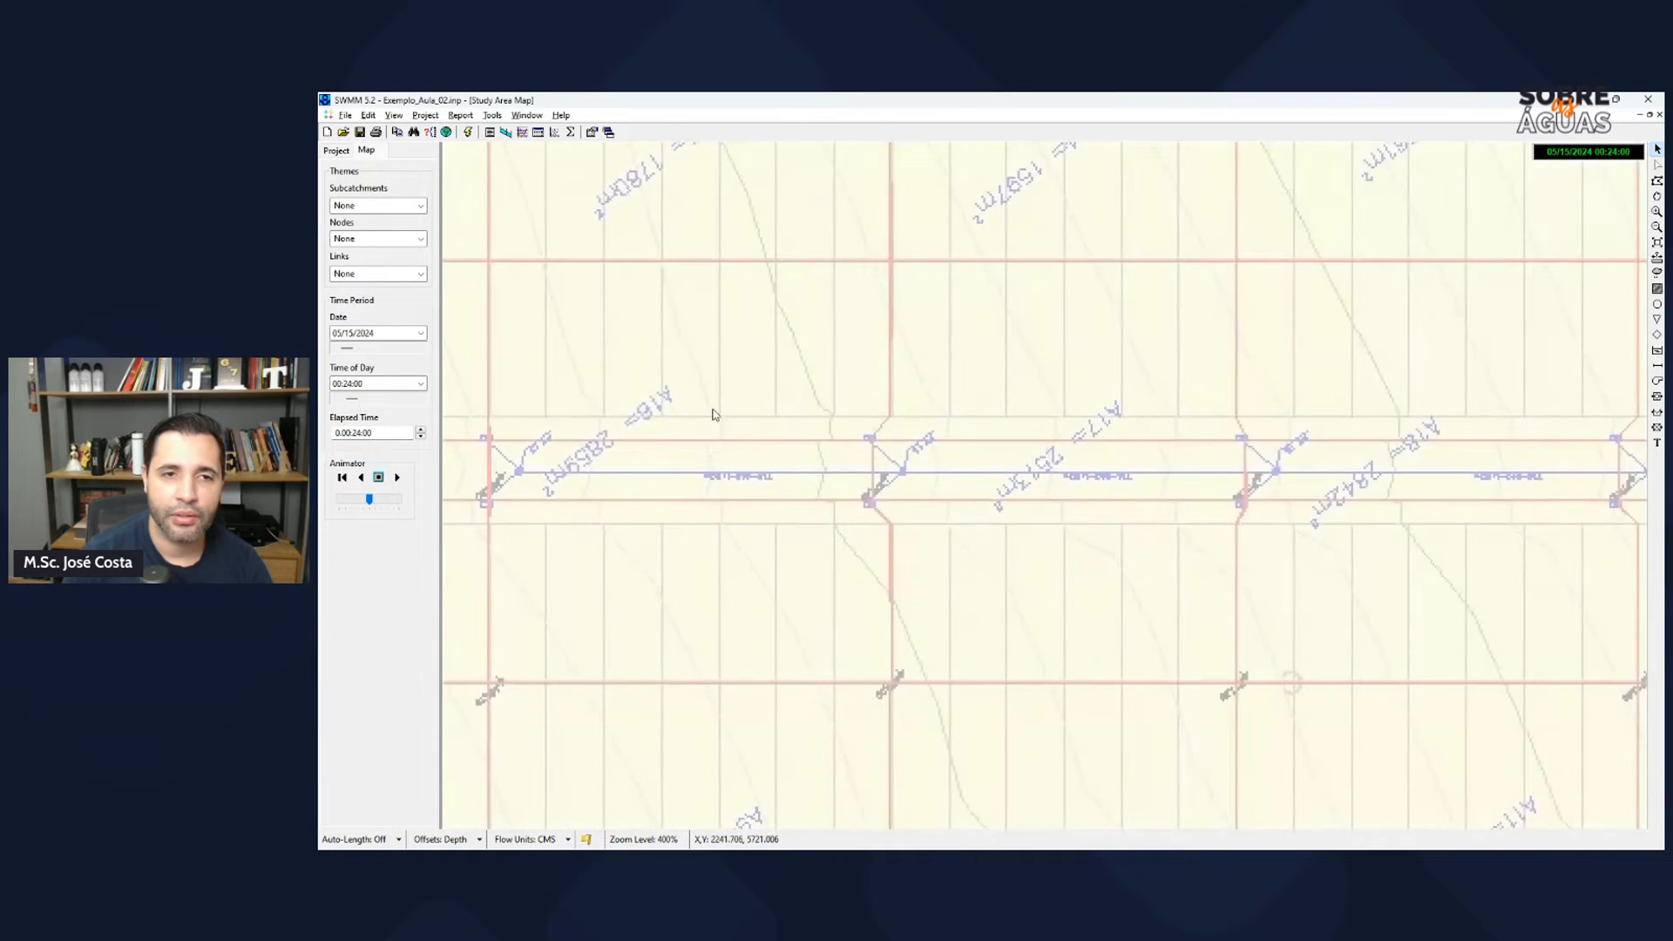
{"action": "scroll", "coordinate": [998, 427], "scroll_direction": "down", "scroll_amount": 1}
{"action": "left_click_drag", "start_coordinate": [1001, 428], "coordinate": [908, 420]}
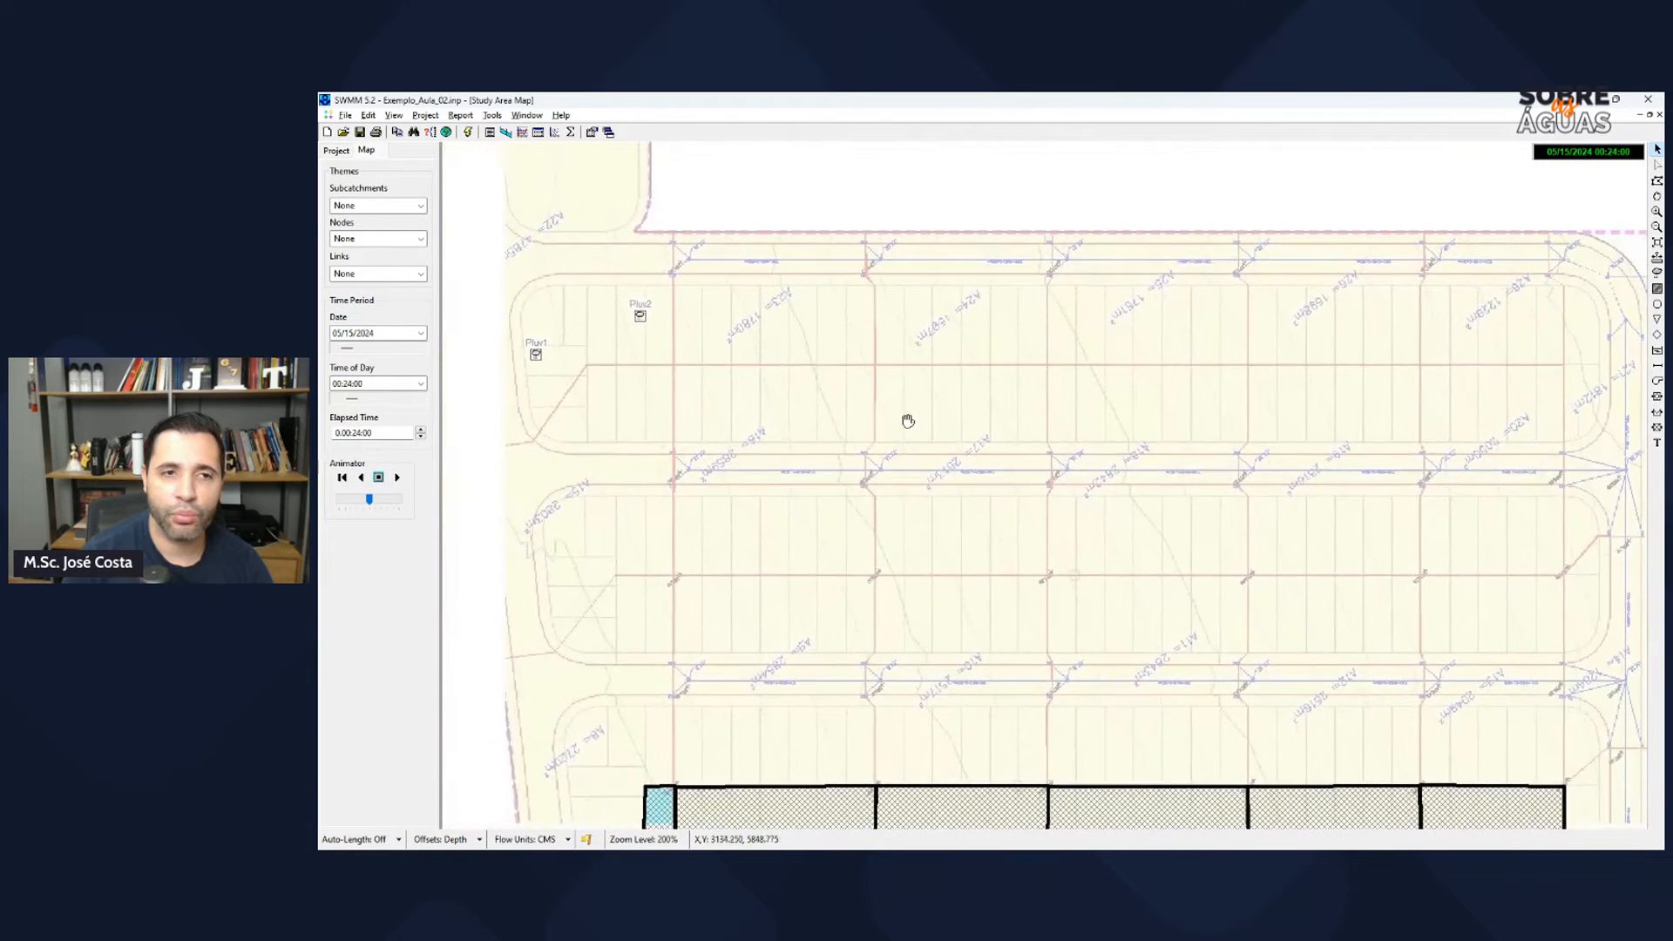
{"action": "left_click", "coordinate": [1658, 305]}
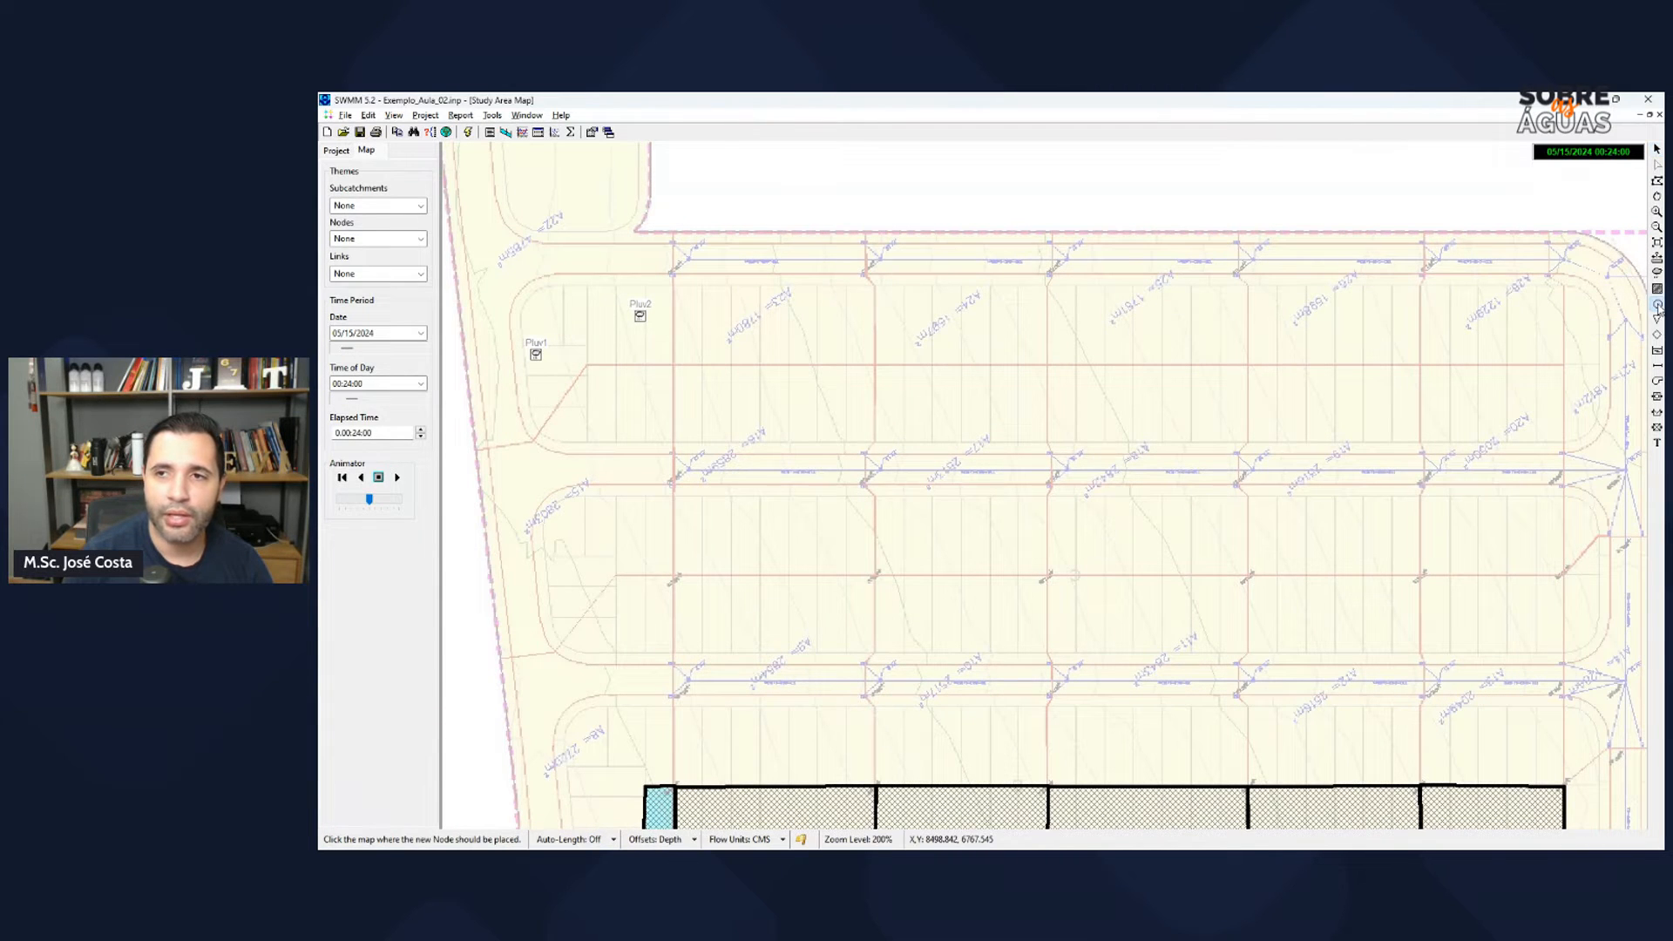
{"action": "left_click", "coordinate": [688, 470]}
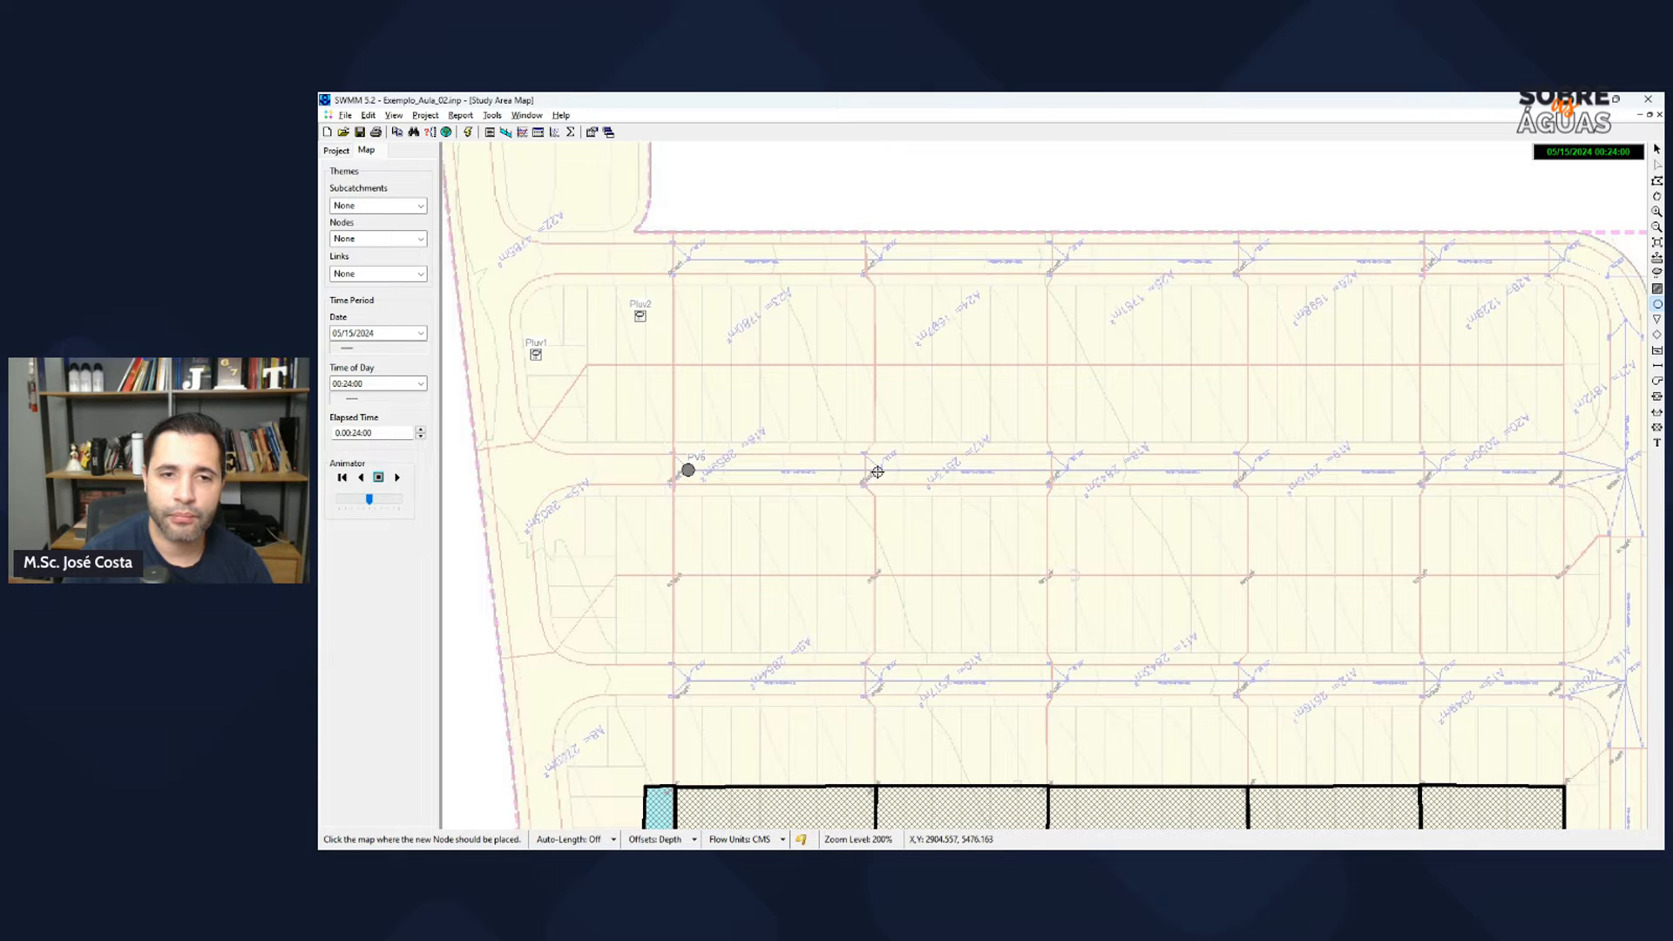
{"action": "left_click", "coordinate": [882, 470]}
{"action": "left_click", "coordinate": [1070, 470]}
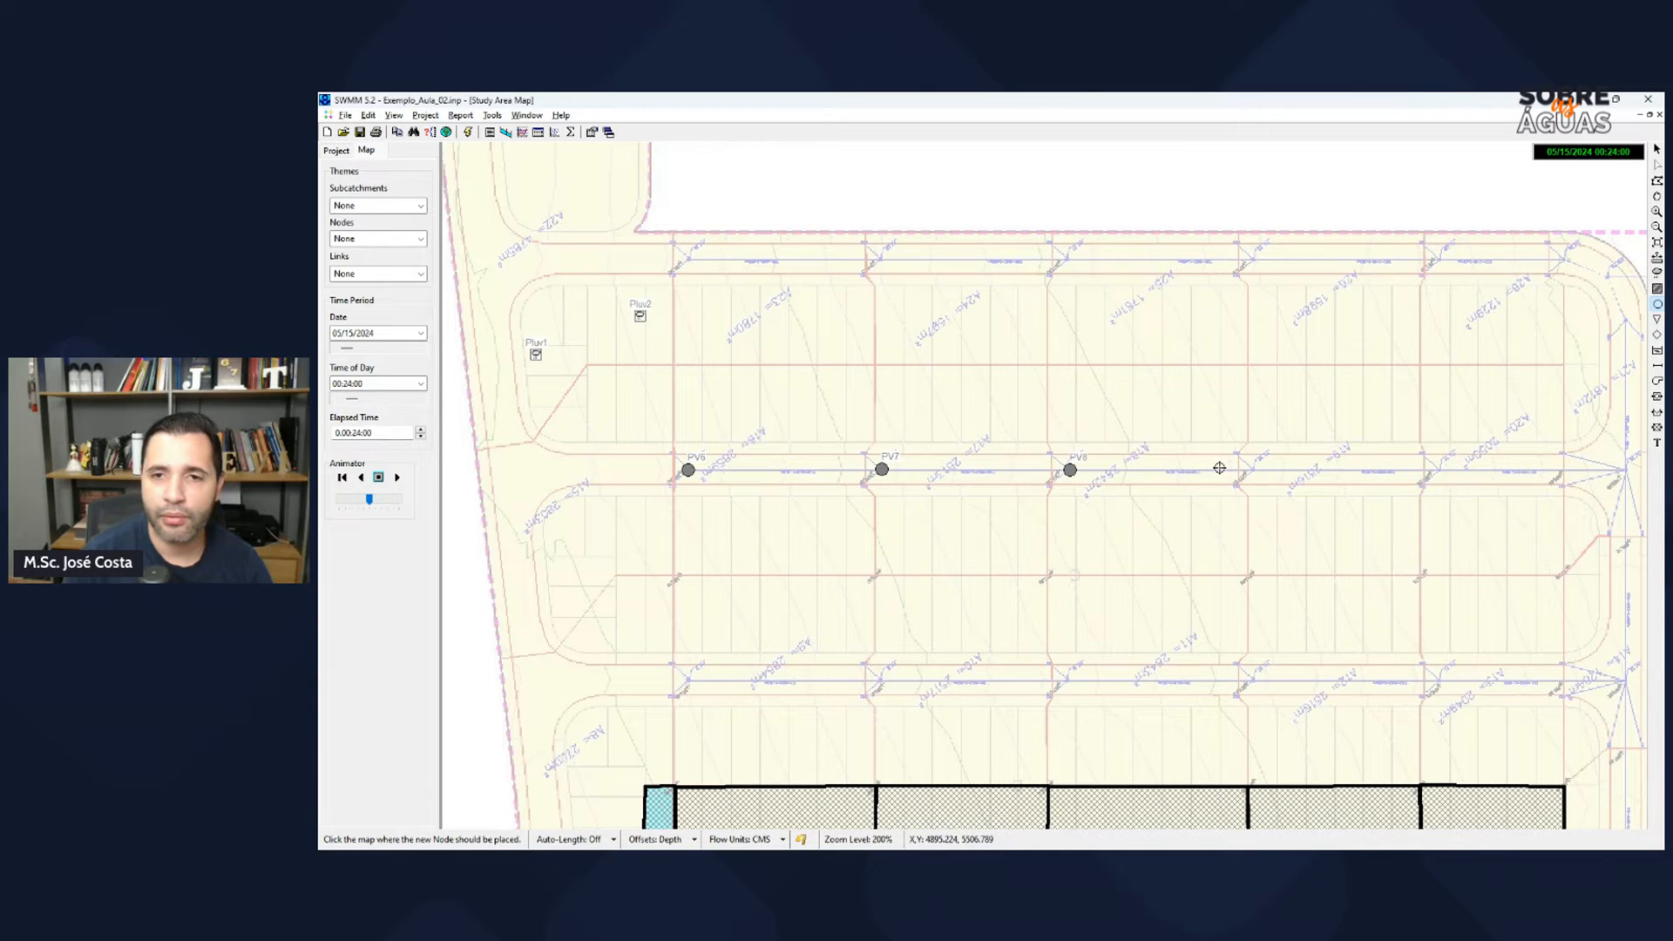
{"action": "left_click", "coordinate": [1253, 470]}
{"action": "left_click", "coordinate": [1439, 469]}
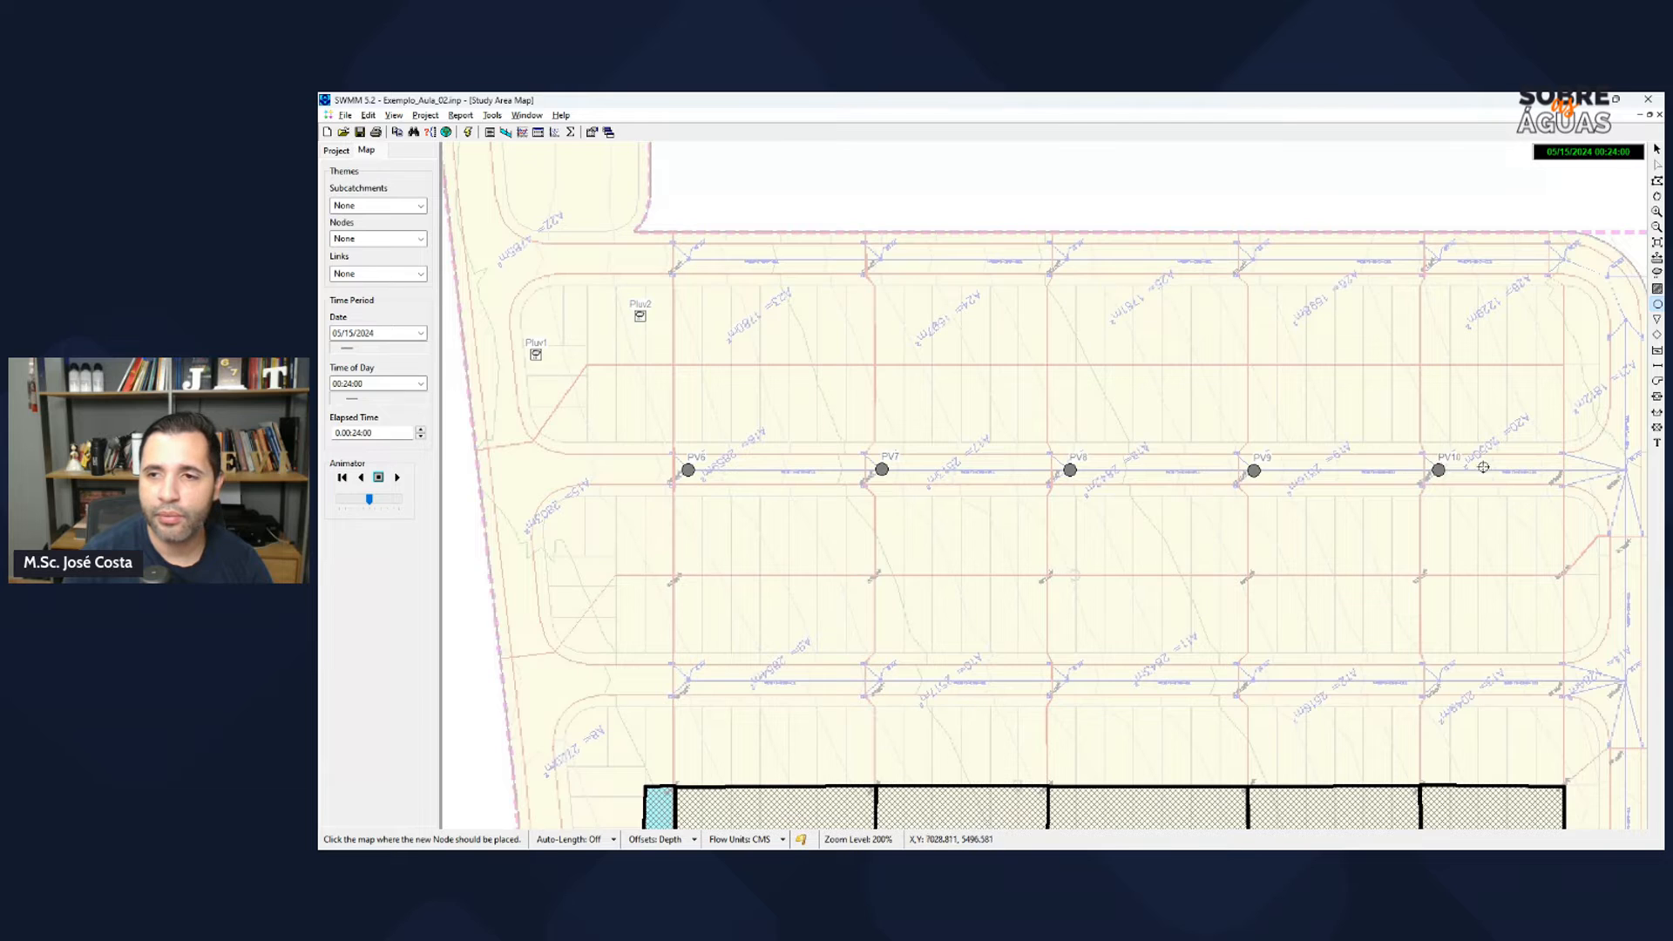
{"action": "left_click", "coordinate": [1627, 471]}
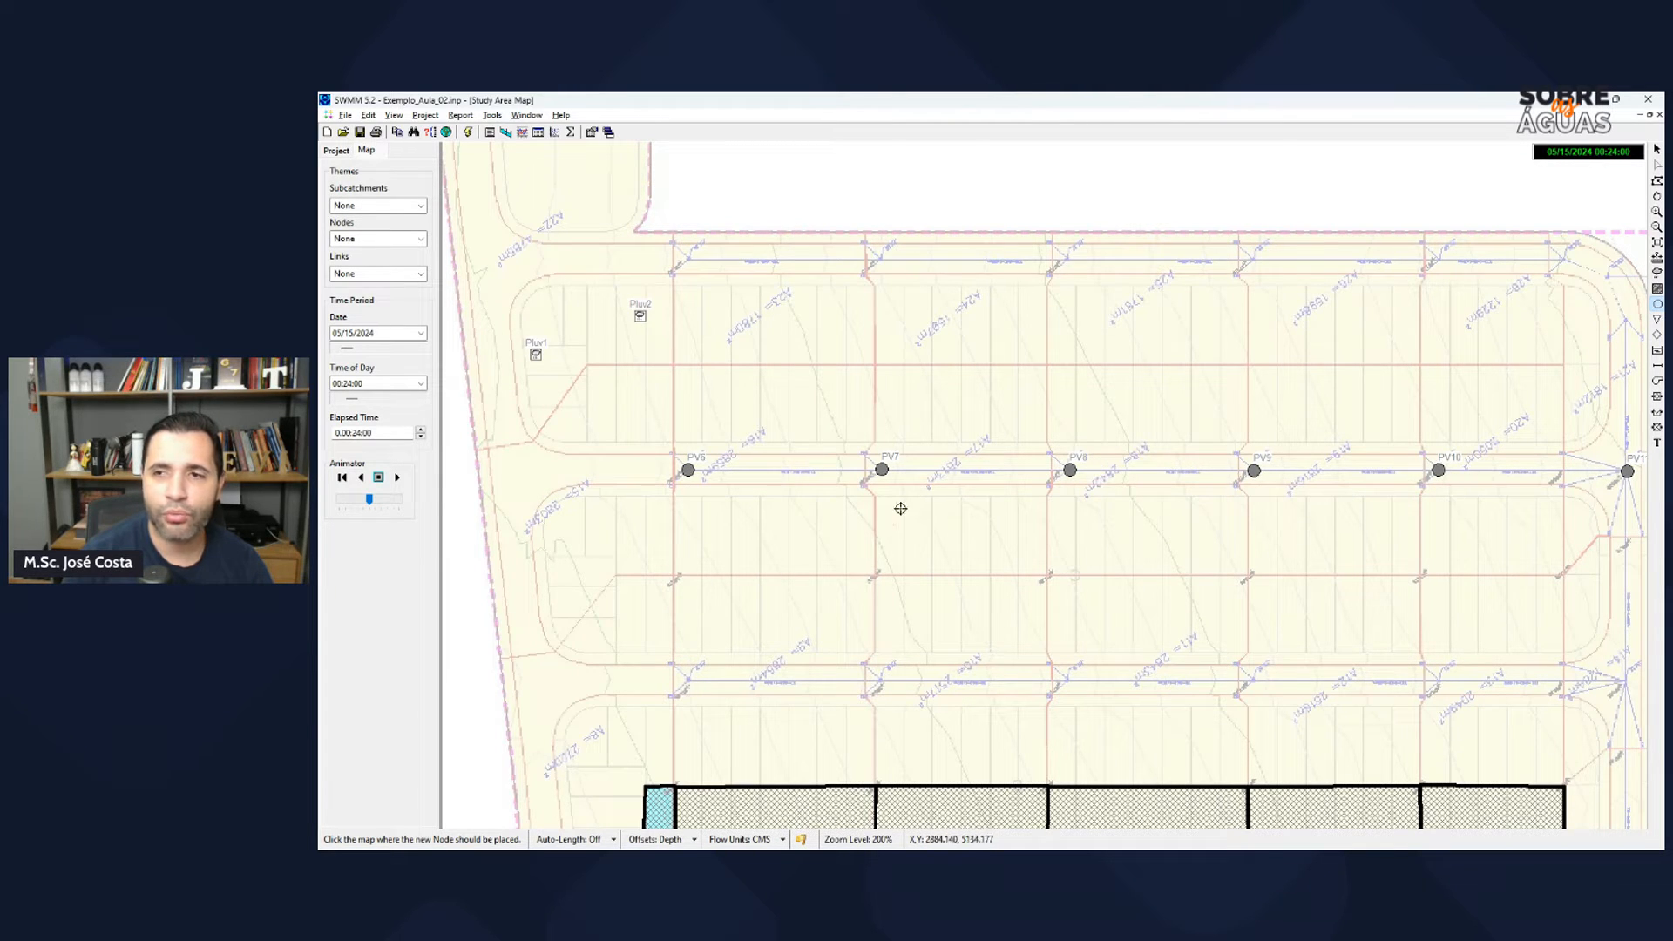
Step: Connect the six new junctions in sequence from west to east with five conduits
{"action": "left_click", "coordinate": [1658, 367]}
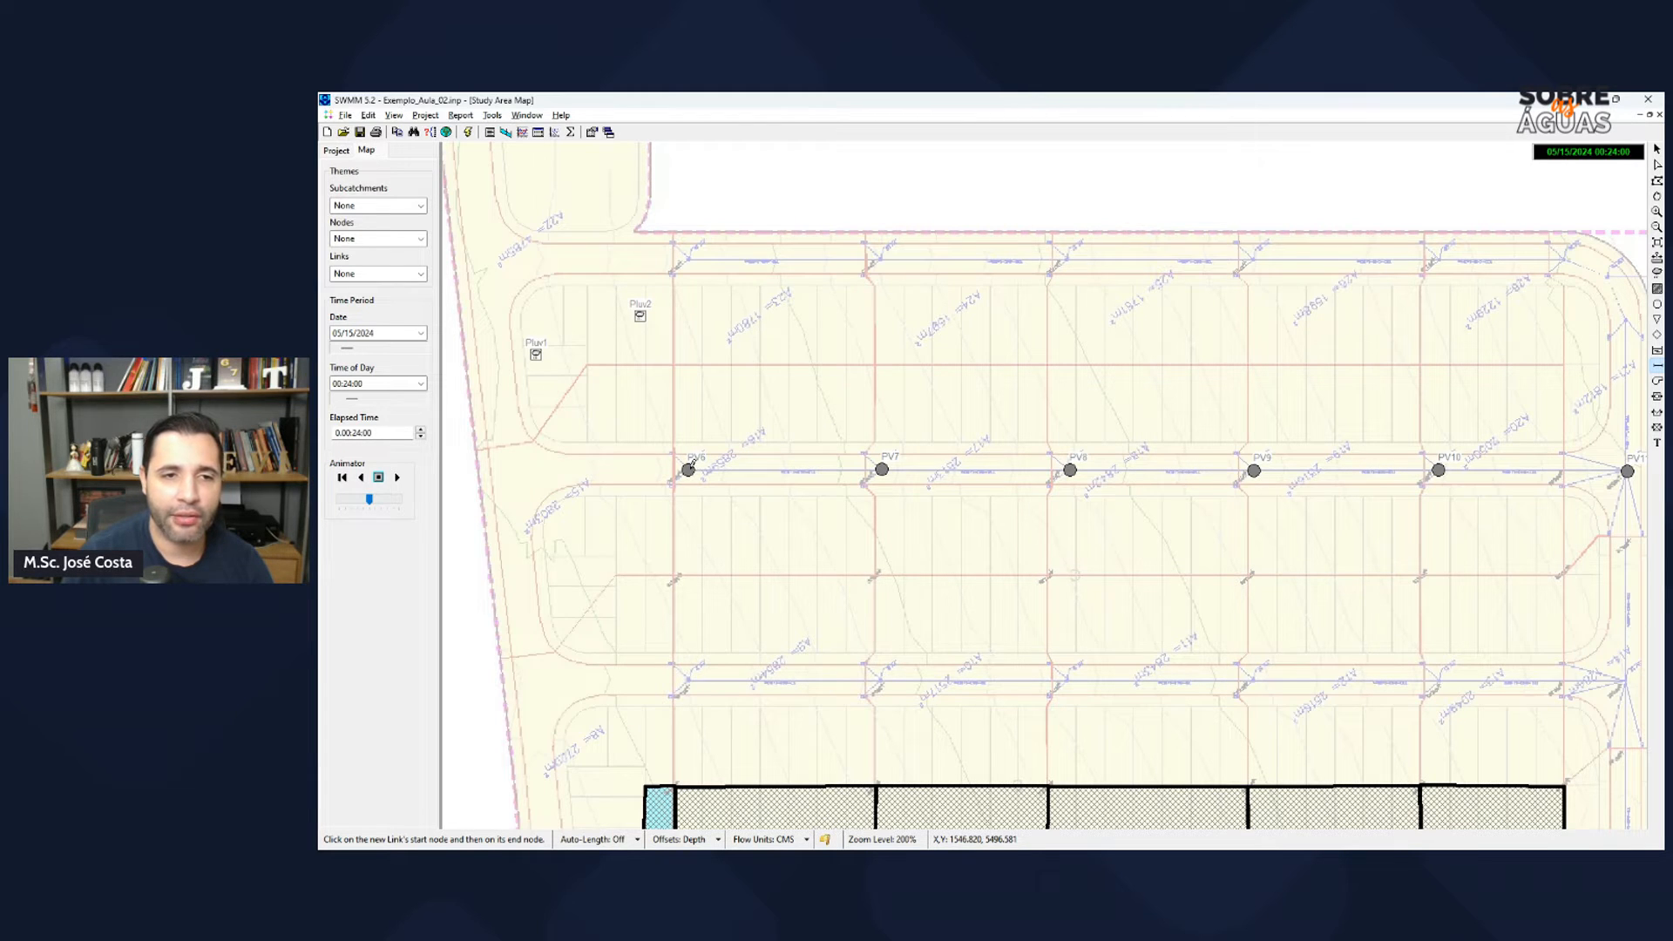
{"action": "left_click", "coordinate": [690, 469]}
{"action": "left_click", "coordinate": [881, 470]}
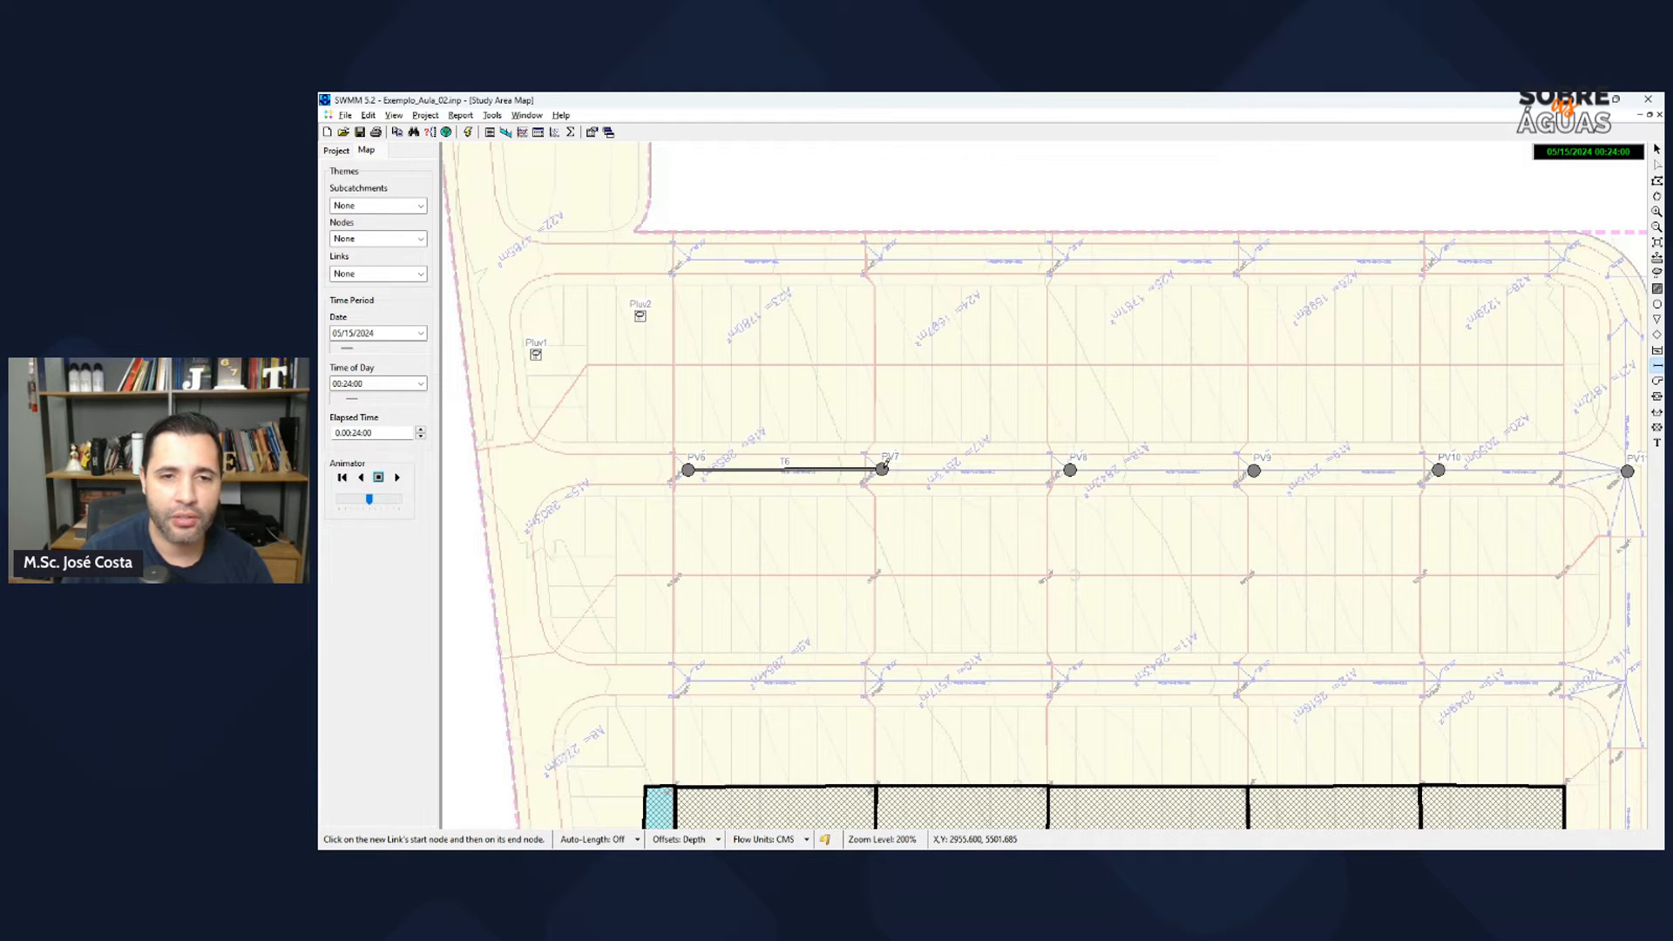
{"action": "left_click", "coordinate": [882, 470]}
{"action": "left_click", "coordinate": [1070, 470]}
{"action": "left_click", "coordinate": [1071, 469]}
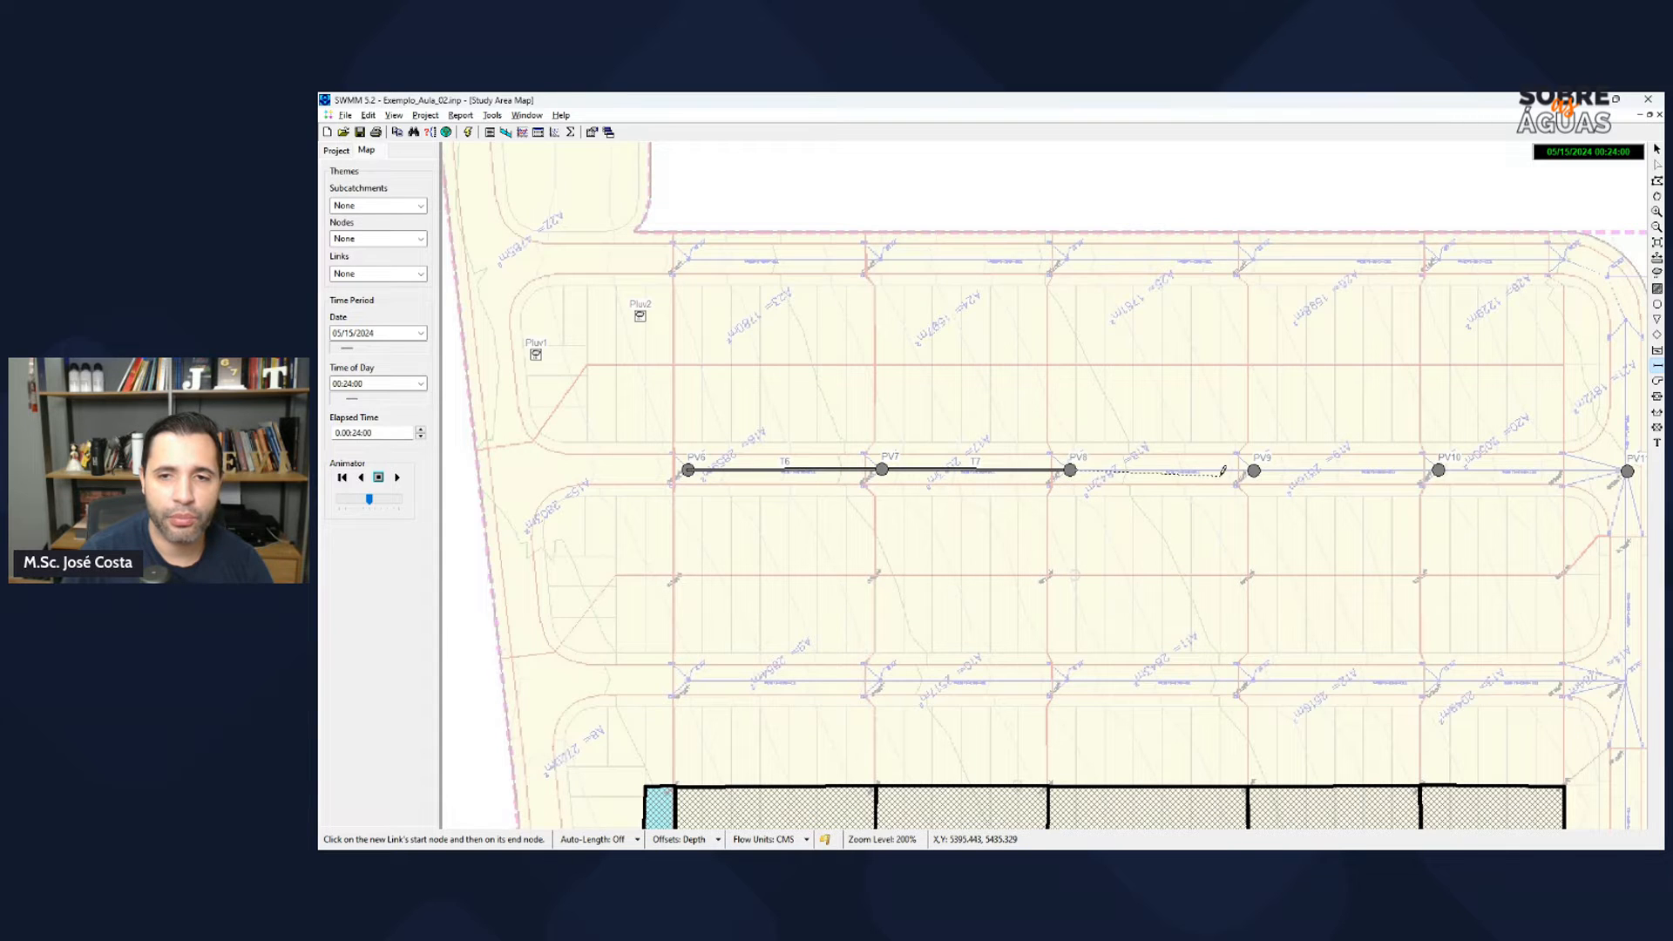
{"action": "left_click", "coordinate": [1254, 471]}
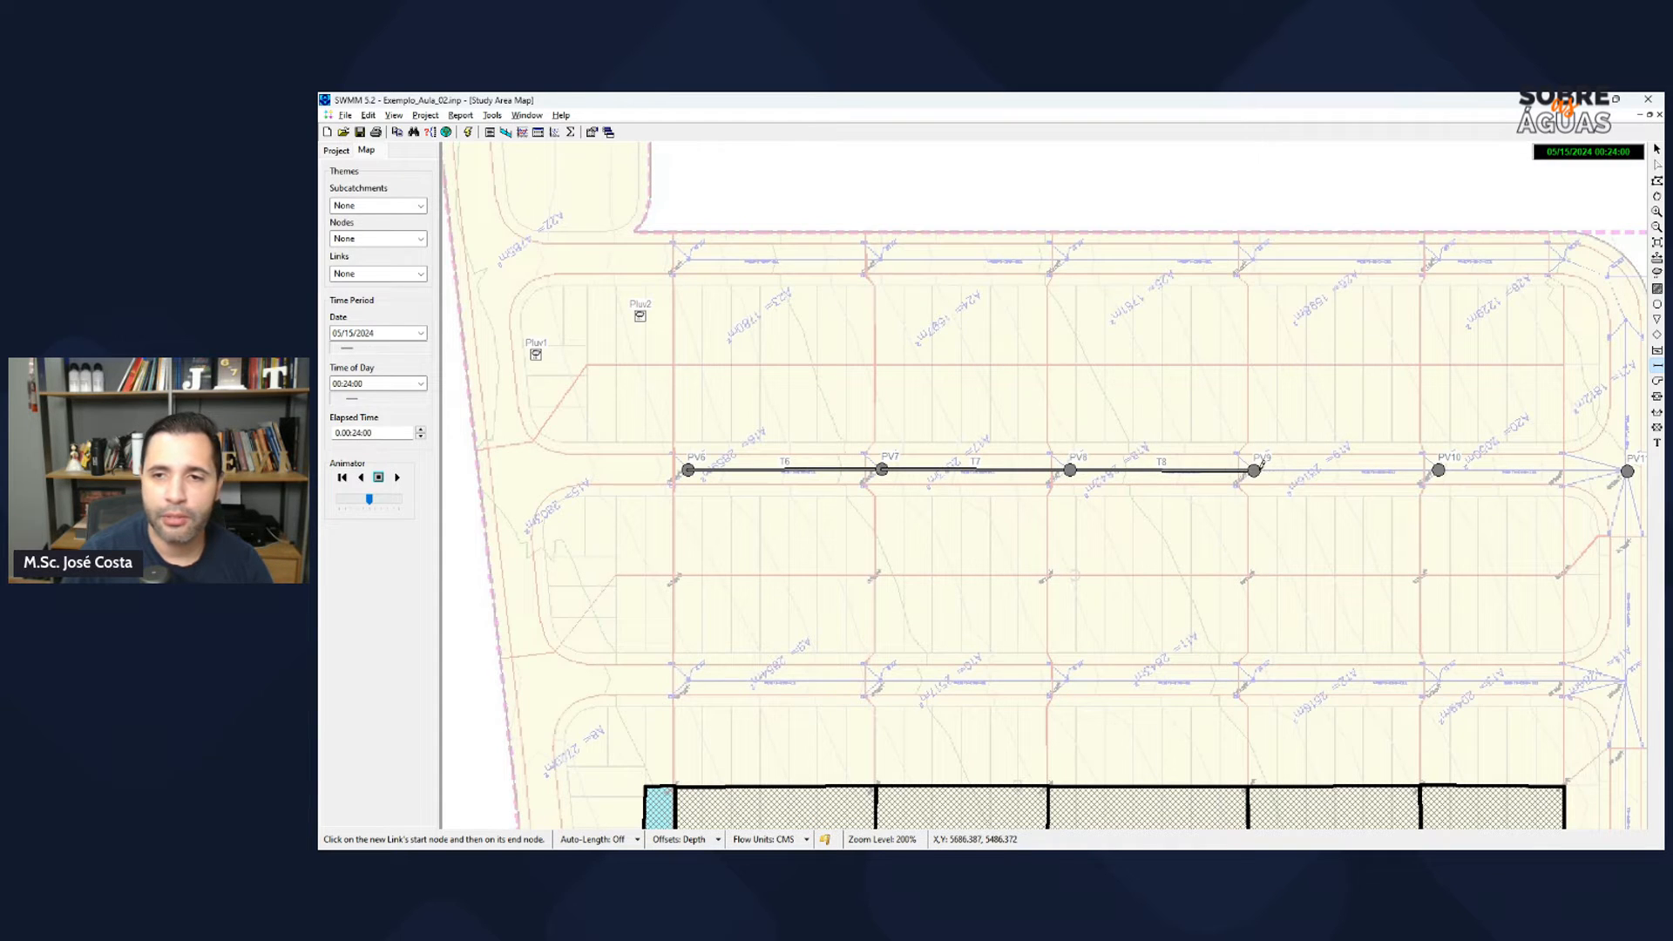
{"action": "left_click", "coordinate": [1254, 471]}
{"action": "left_click", "coordinate": [1439, 471]}
{"action": "left_click", "coordinate": [1439, 471]}
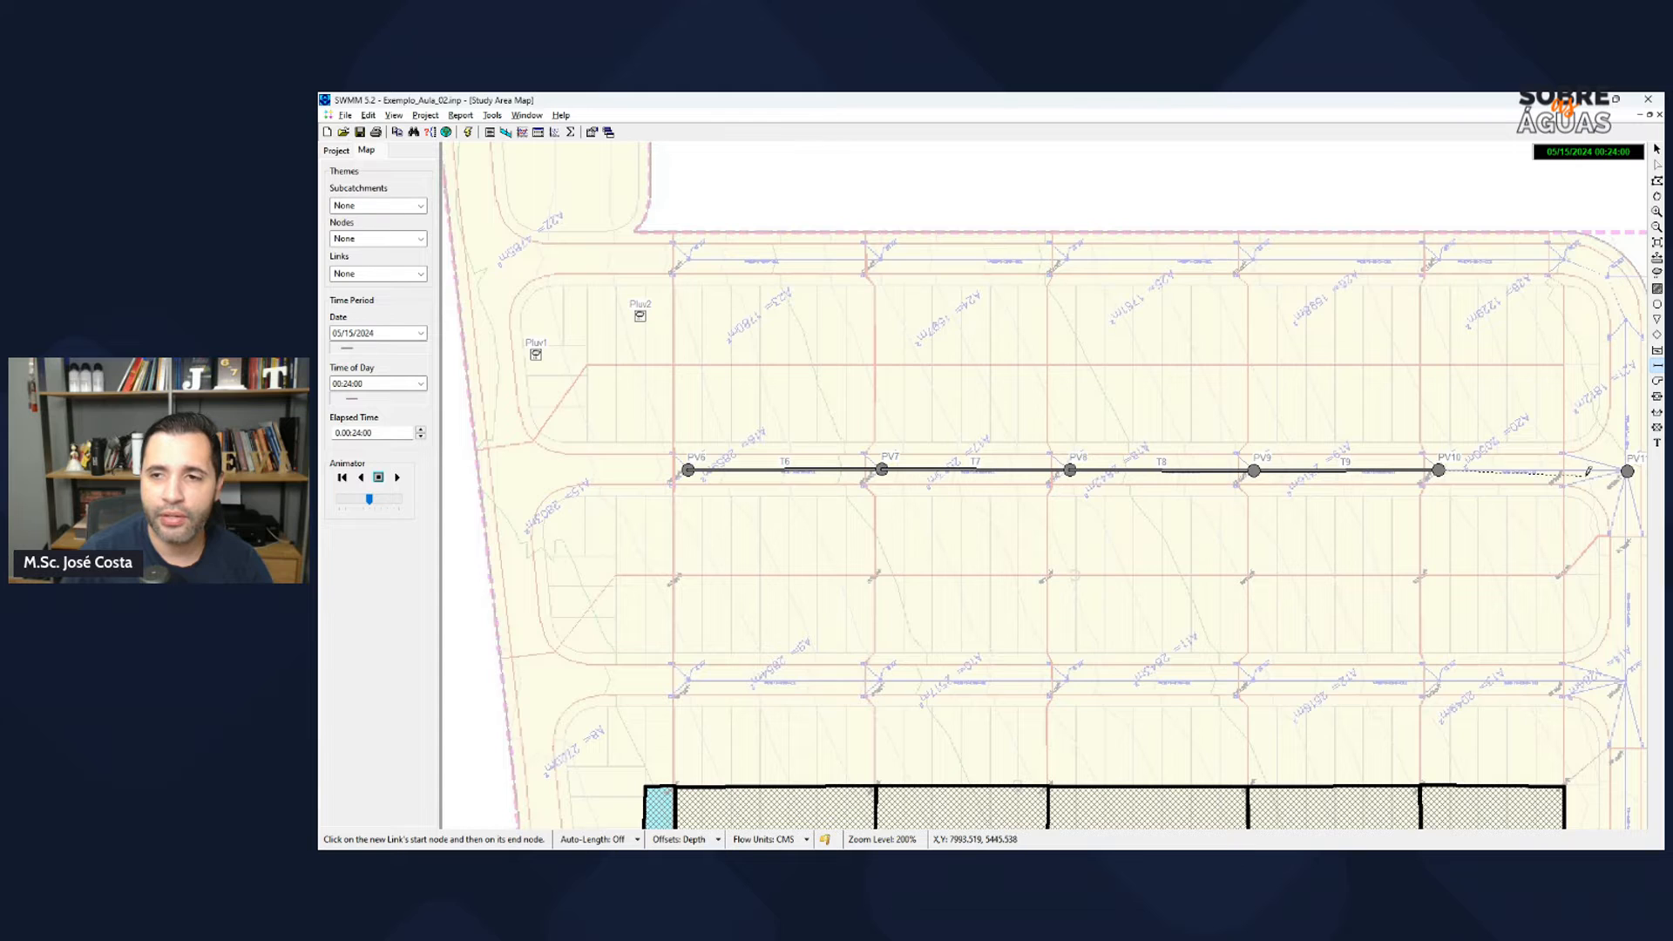
{"action": "left_click", "coordinate": [1627, 471]}
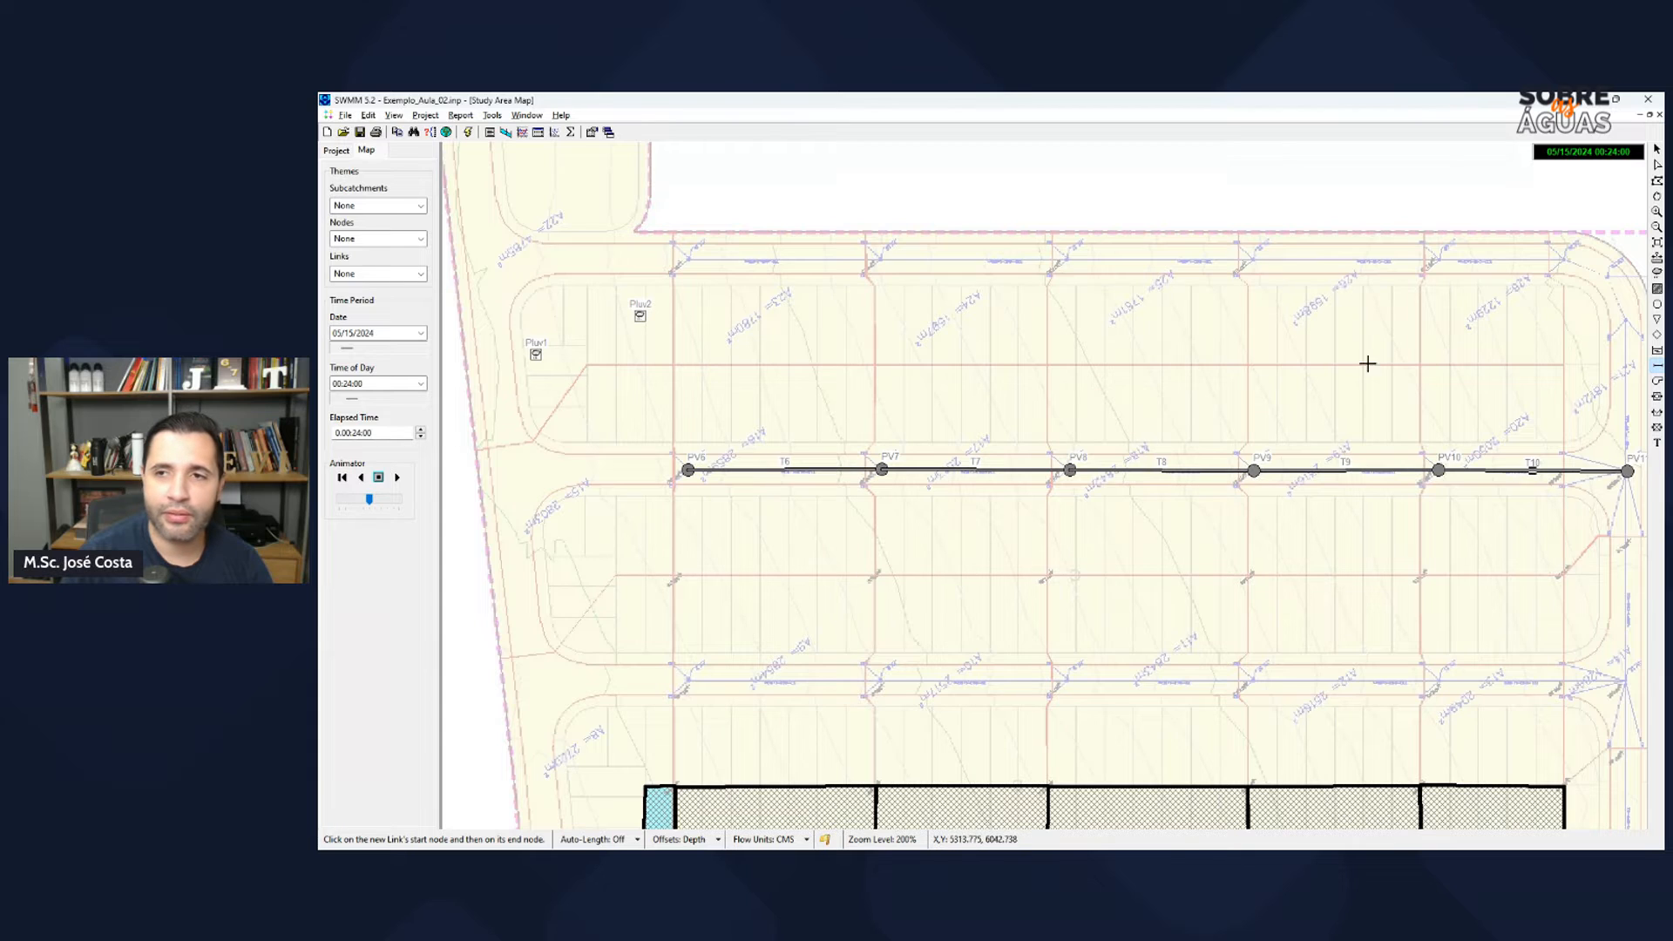
Step: Draw a subcatchment over the area west of PV6, following the backdrop's divide lines and the site boundary
{"action": "left_click", "coordinate": [1658, 289]}
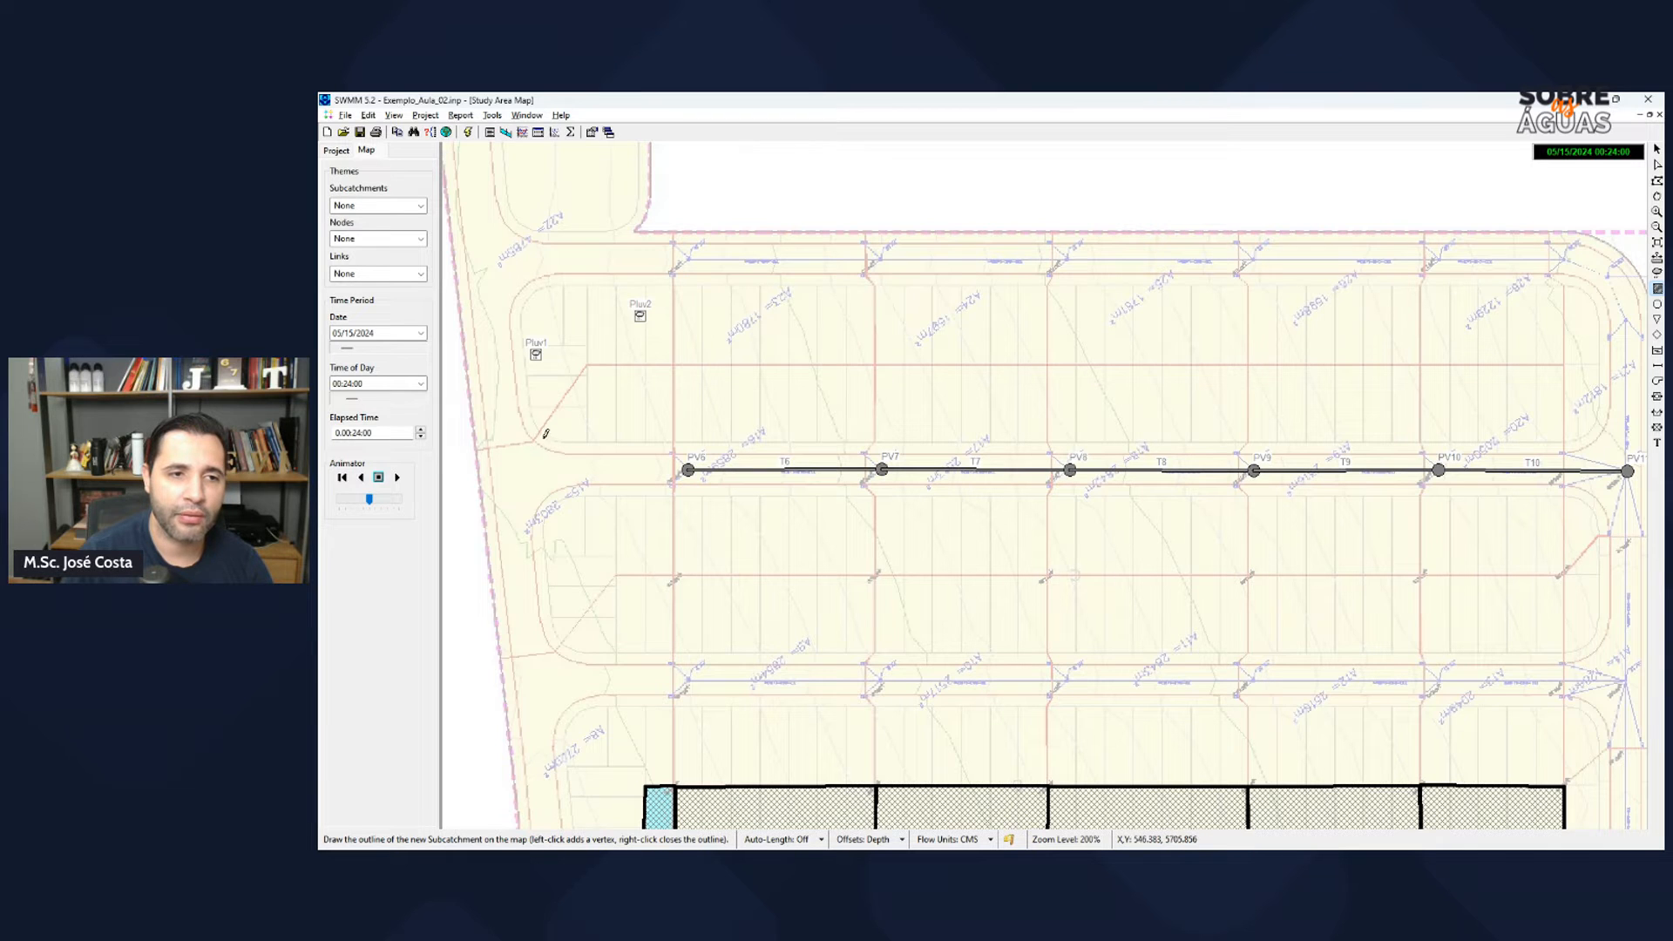
{"action": "left_click", "coordinate": [479, 450]}
{"action": "left_click", "coordinate": [587, 364]}
{"action": "left_click", "coordinate": [675, 365]}
{"action": "left_click", "coordinate": [674, 577]}
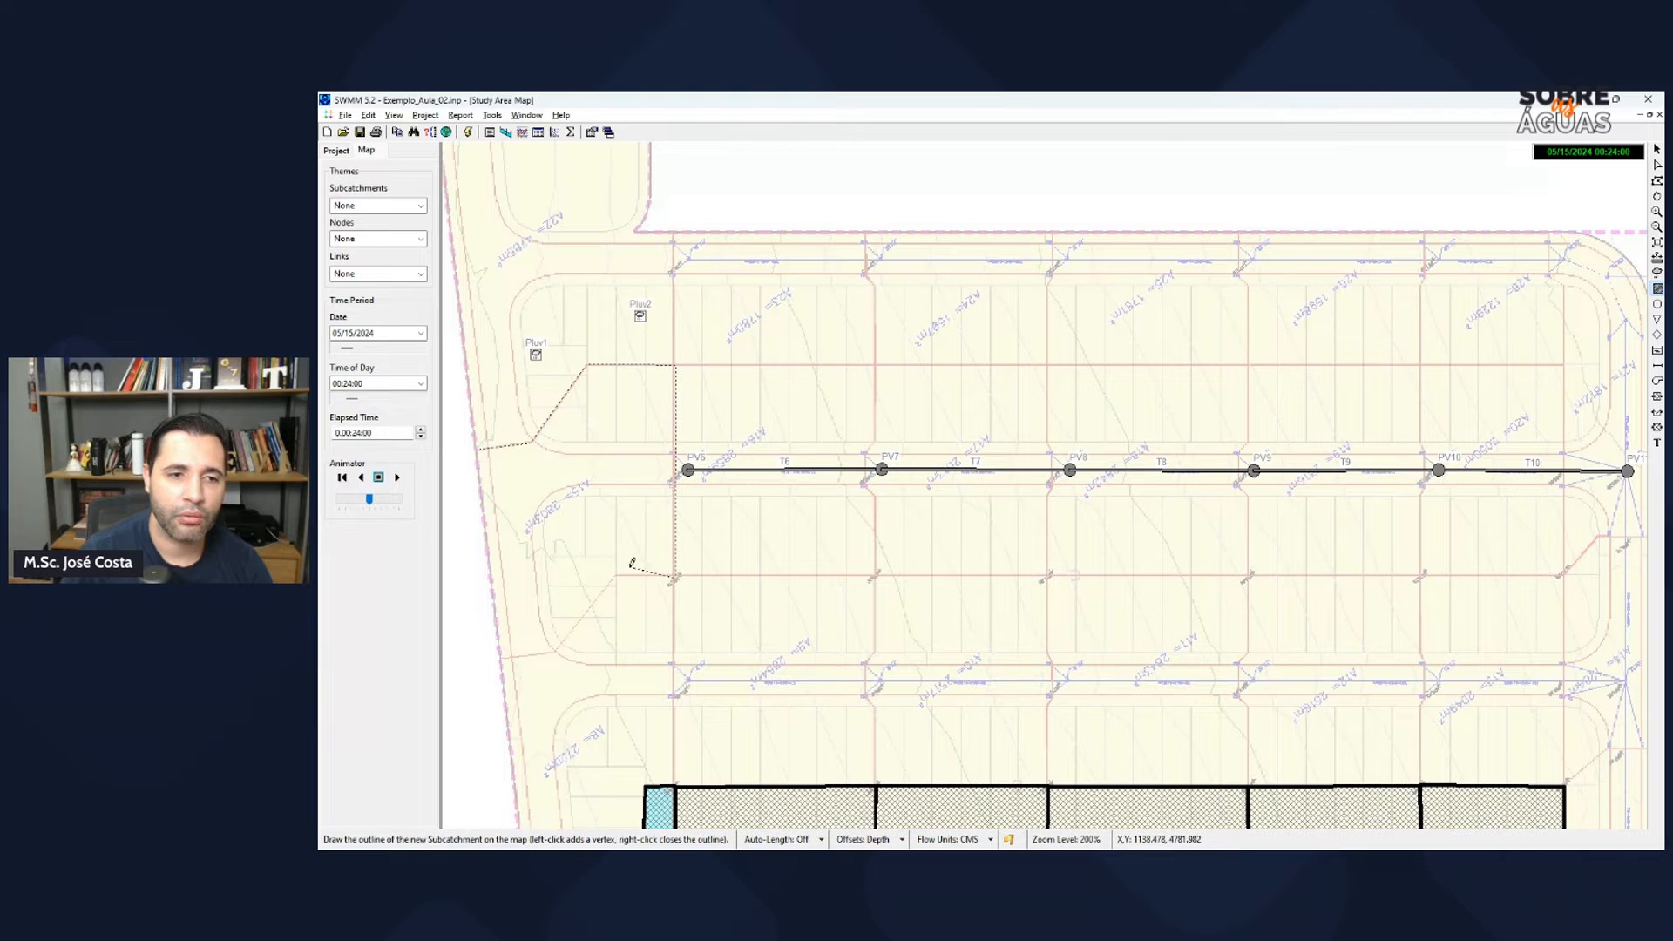
{"action": "left_click", "coordinate": [616, 577]}
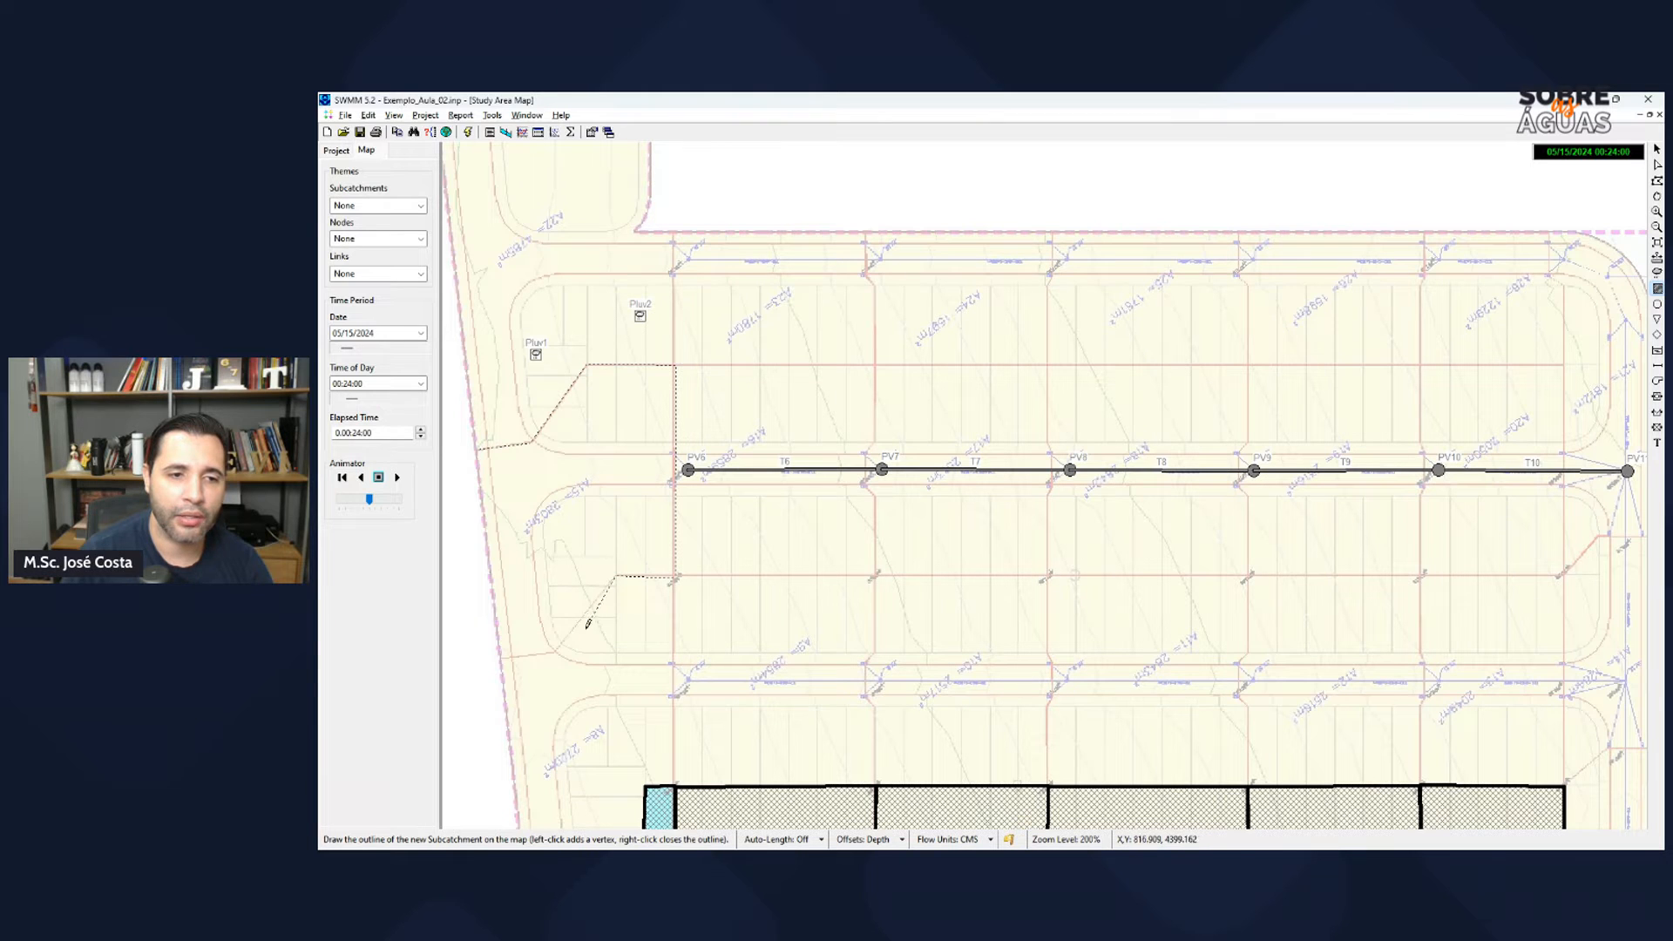
{"action": "left_click", "coordinate": [499, 658]}
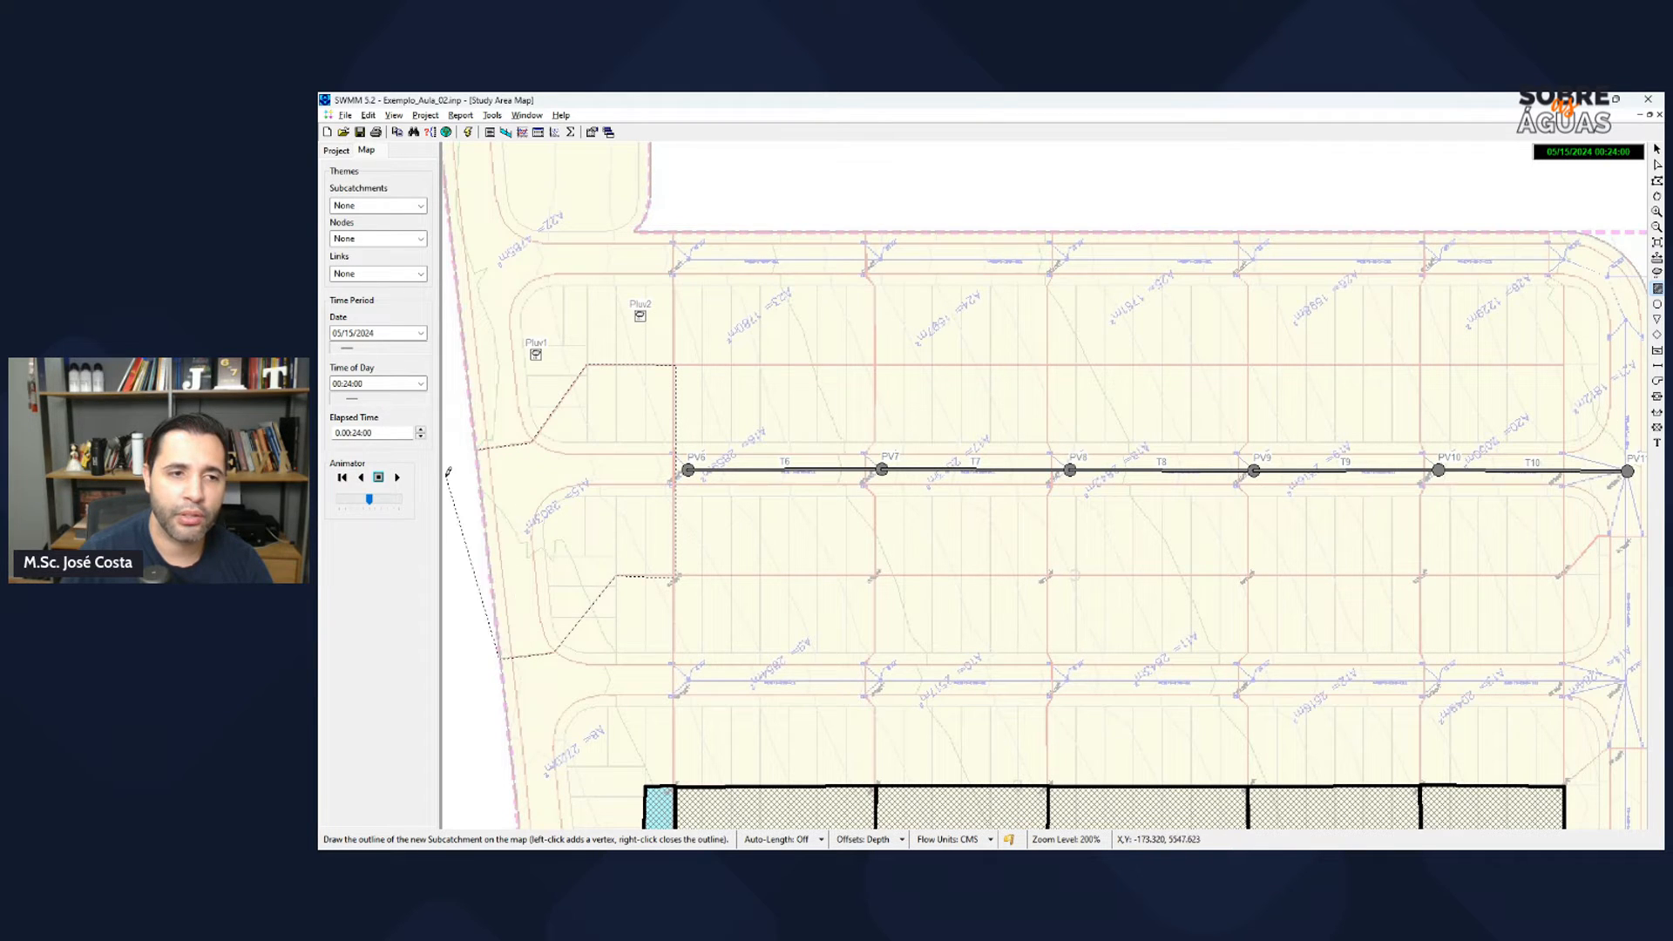
{"action": "right_click", "coordinate": [487, 473]}
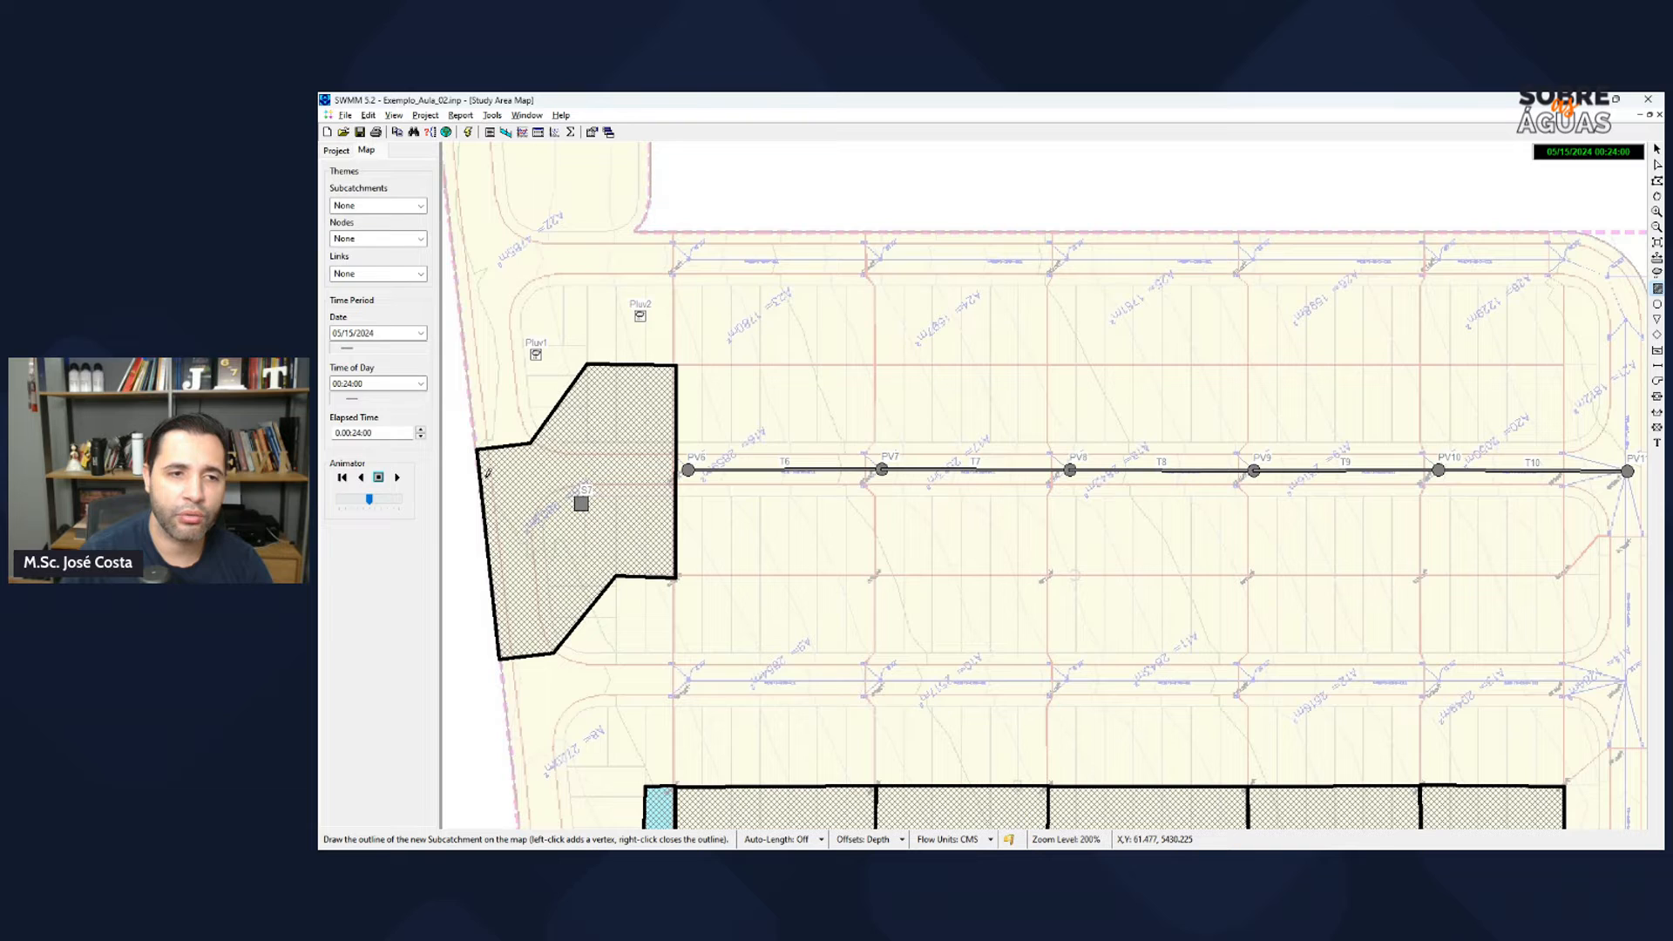
Step: Draw a subcatchment between PV6 and PV7, bounded by the backdrop's divide lines and the first subcatchment's east edge
{"action": "left_click", "coordinate": [678, 365]}
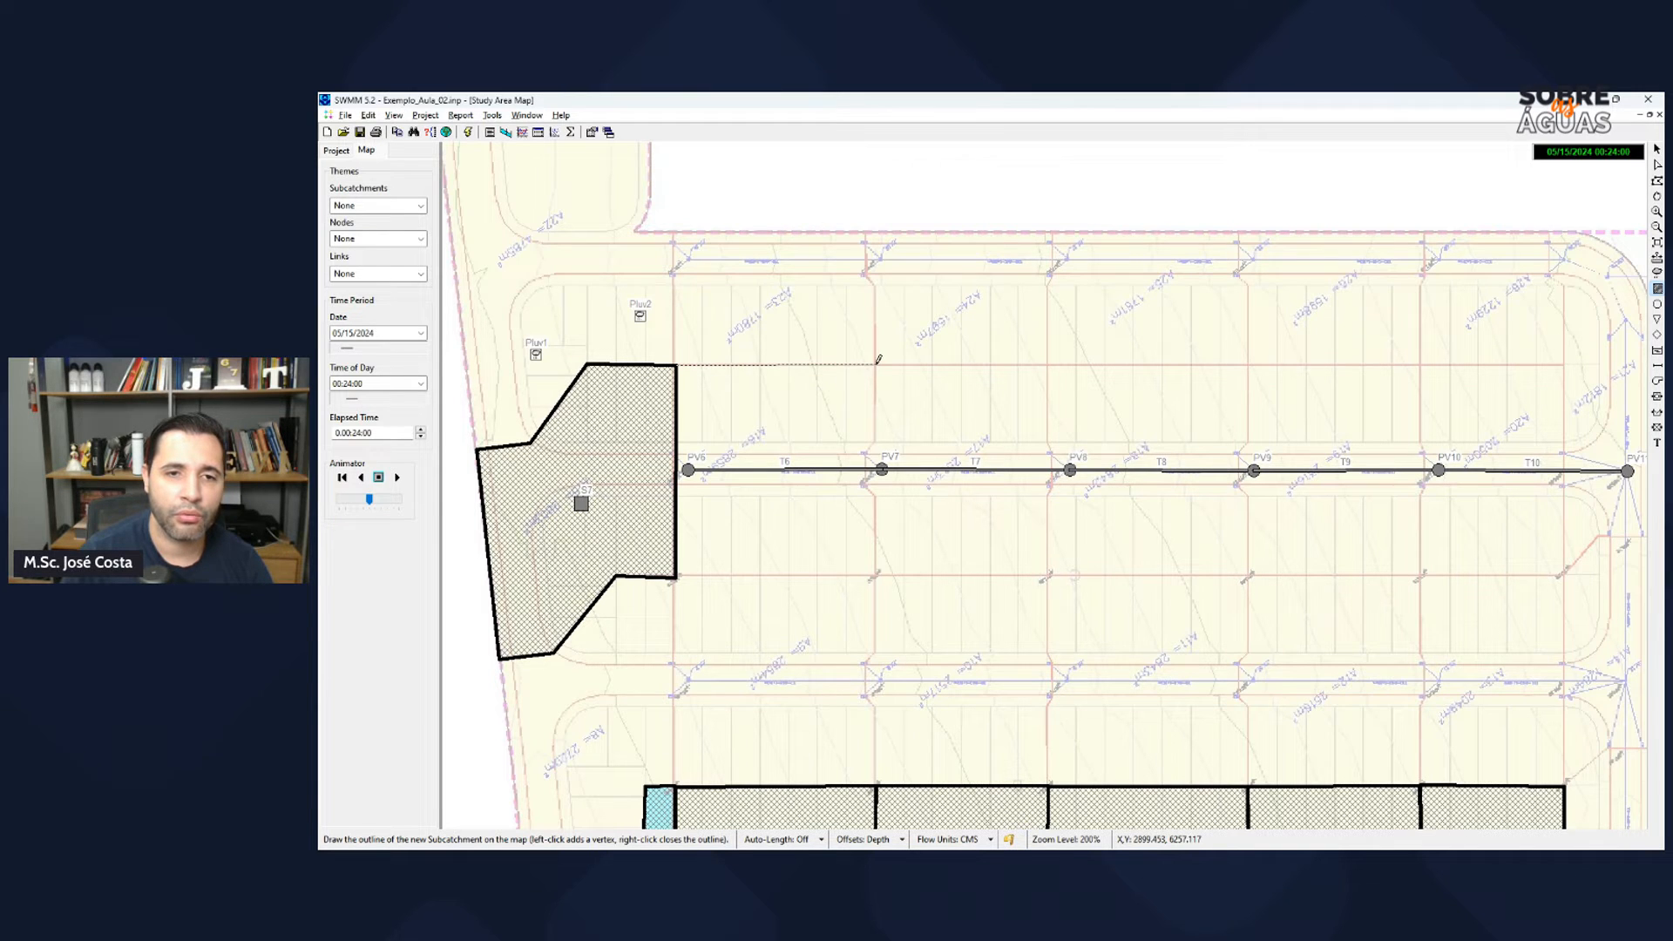
{"action": "left_click", "coordinate": [876, 364]}
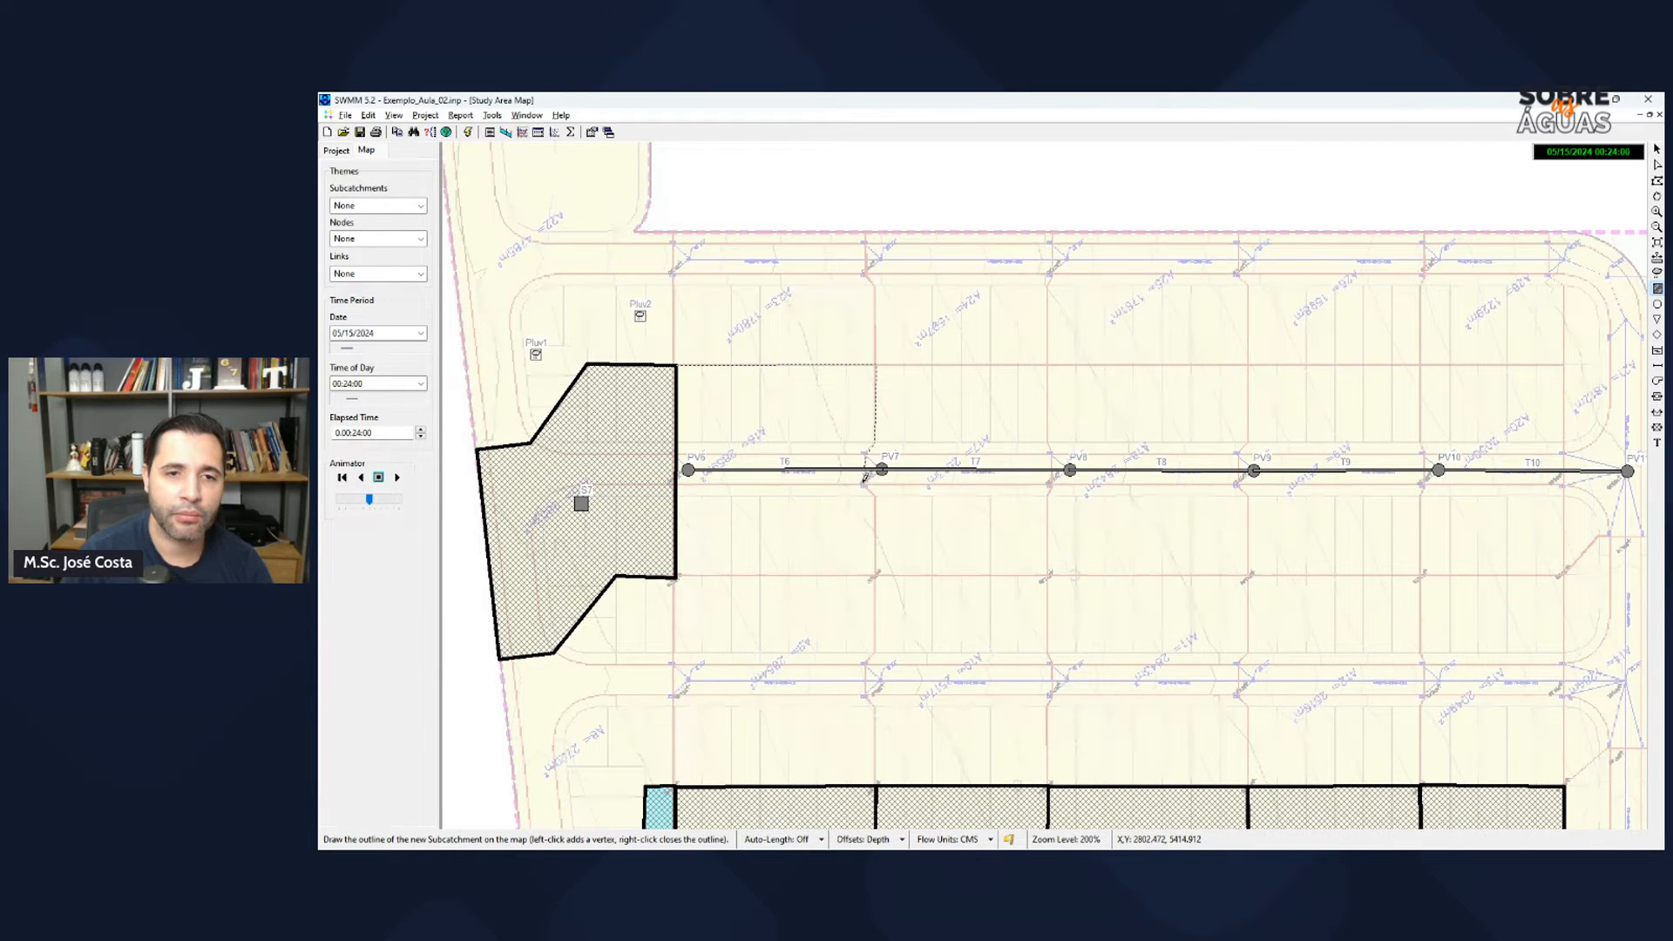
{"action": "left_click", "coordinate": [876, 577]}
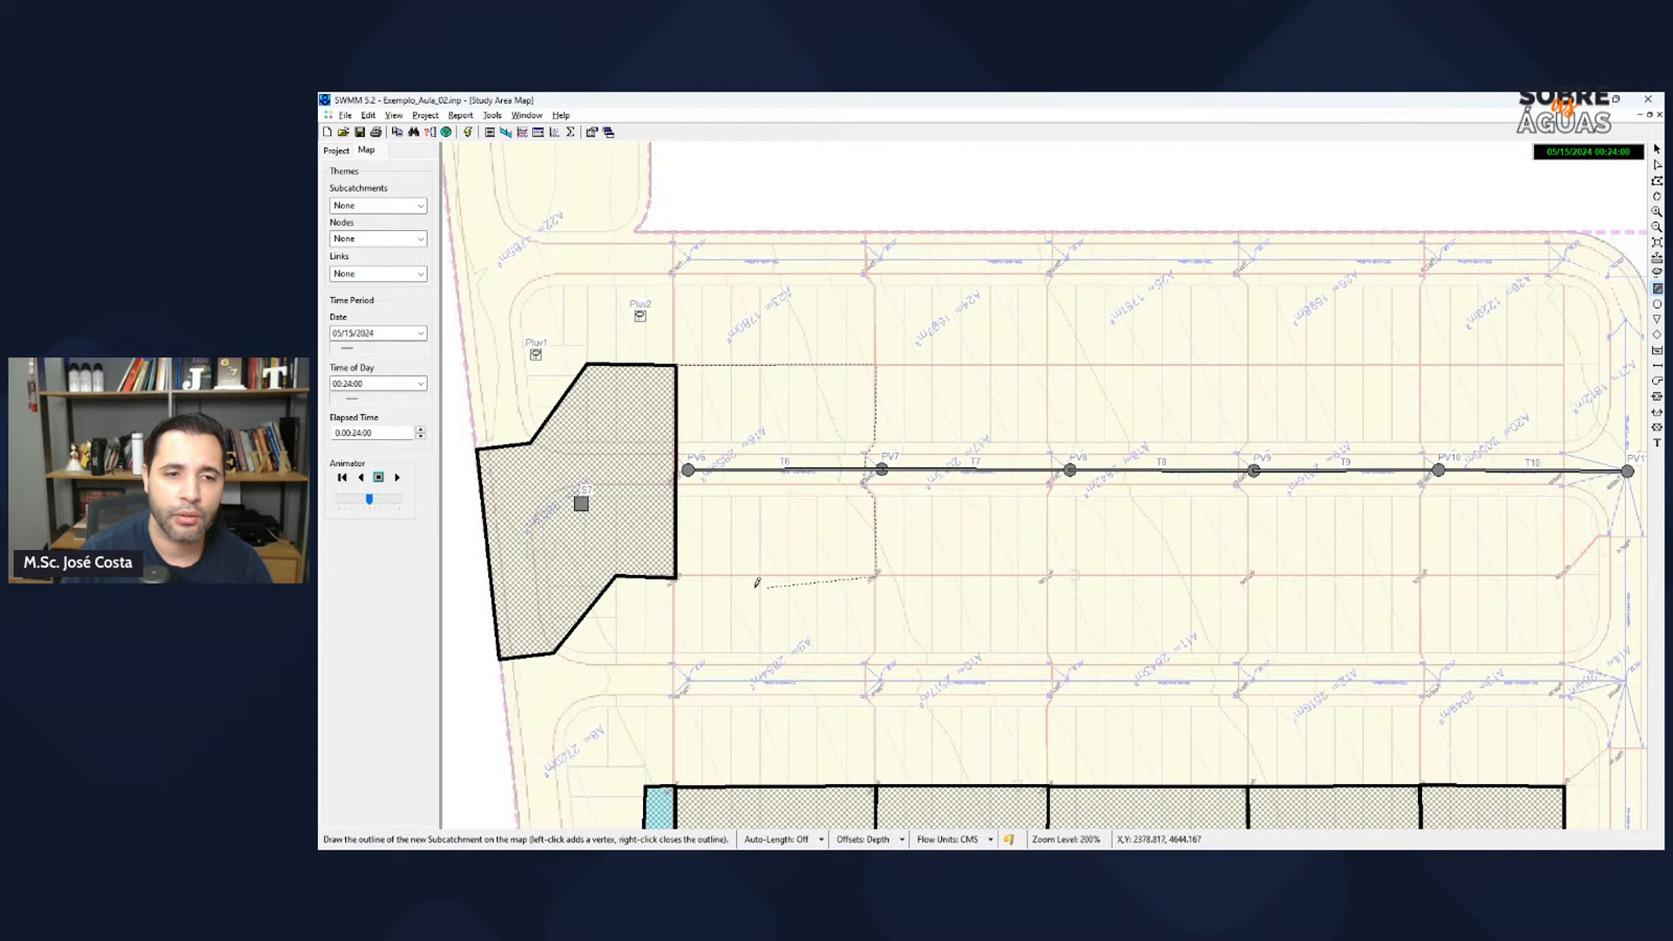
{"action": "left_click", "coordinate": [679, 572]}
{"action": "right_click", "coordinate": [747, 428]}
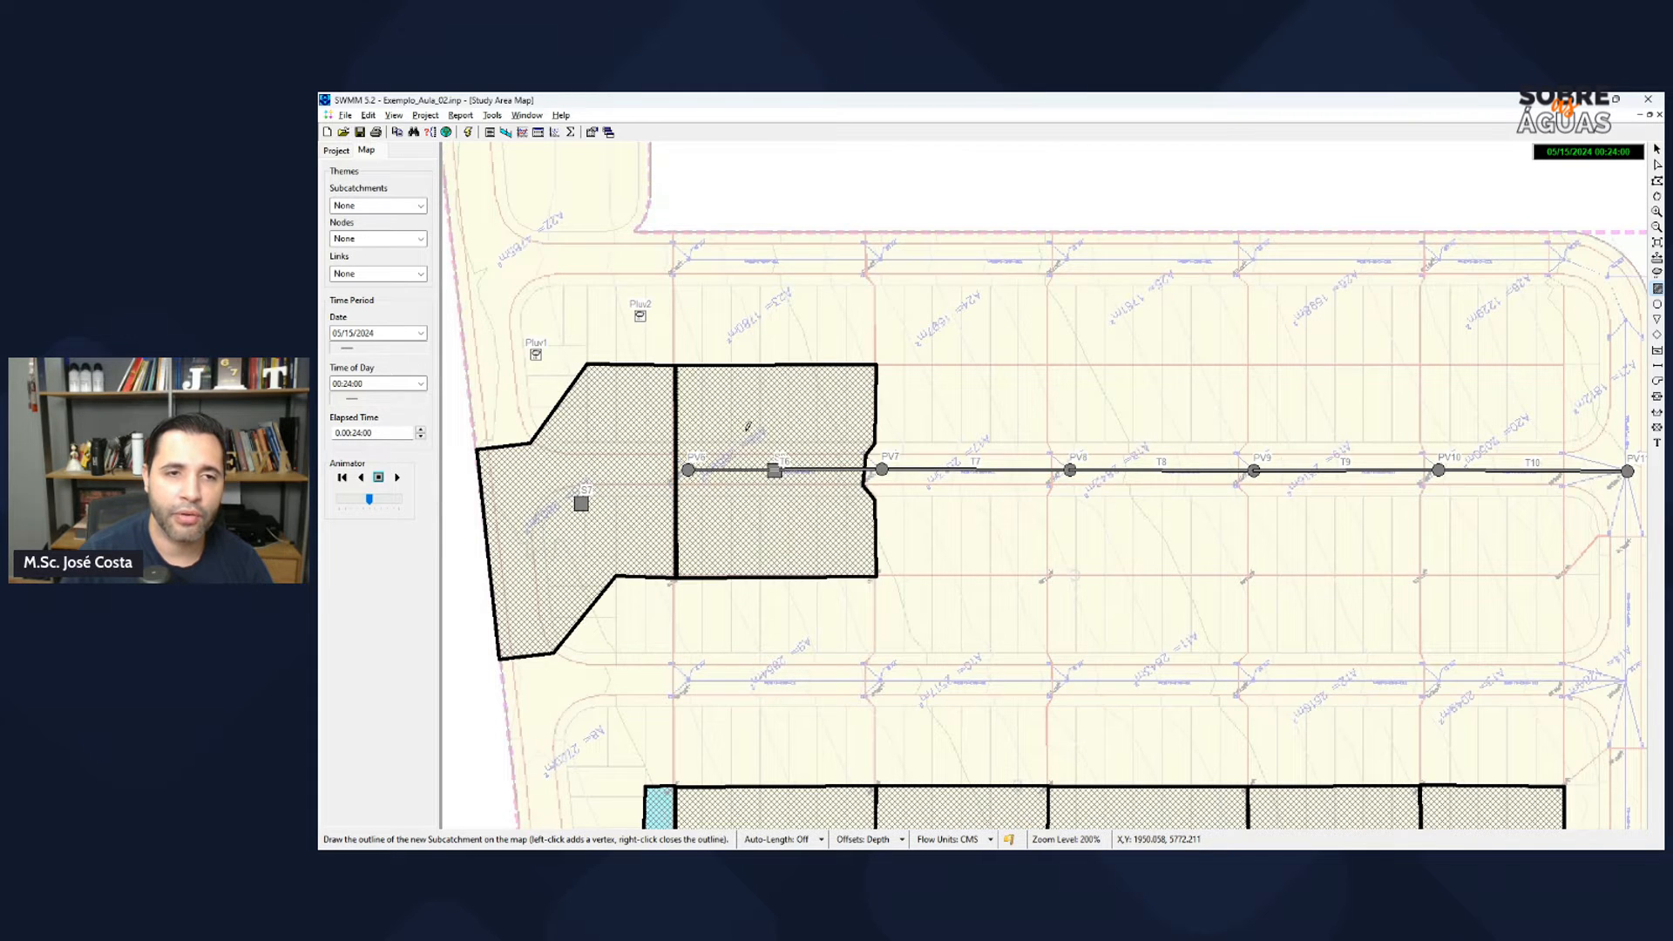
Step: Draw another subcatchment between PV7 and PV8, adjoining the previous one and following the backdrop's divide lines
{"action": "left_click", "coordinate": [877, 364]}
{"action": "left_click", "coordinate": [1046, 365]}
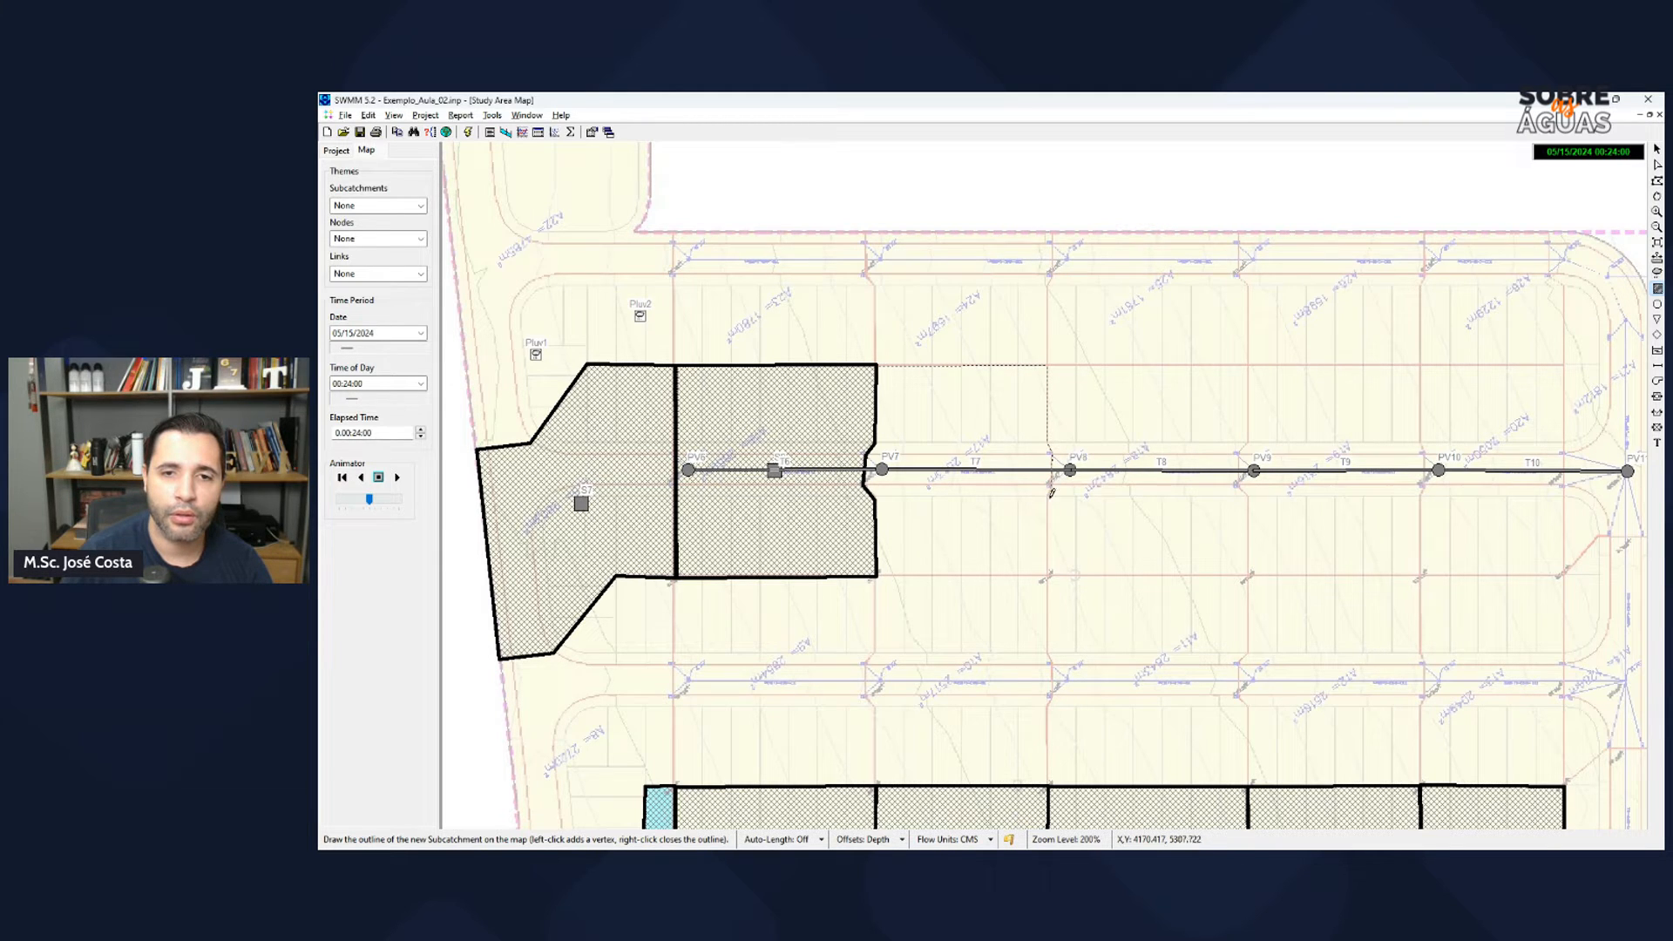
{"action": "left_click", "coordinate": [1047, 576]}
{"action": "right_click", "coordinate": [879, 437]}
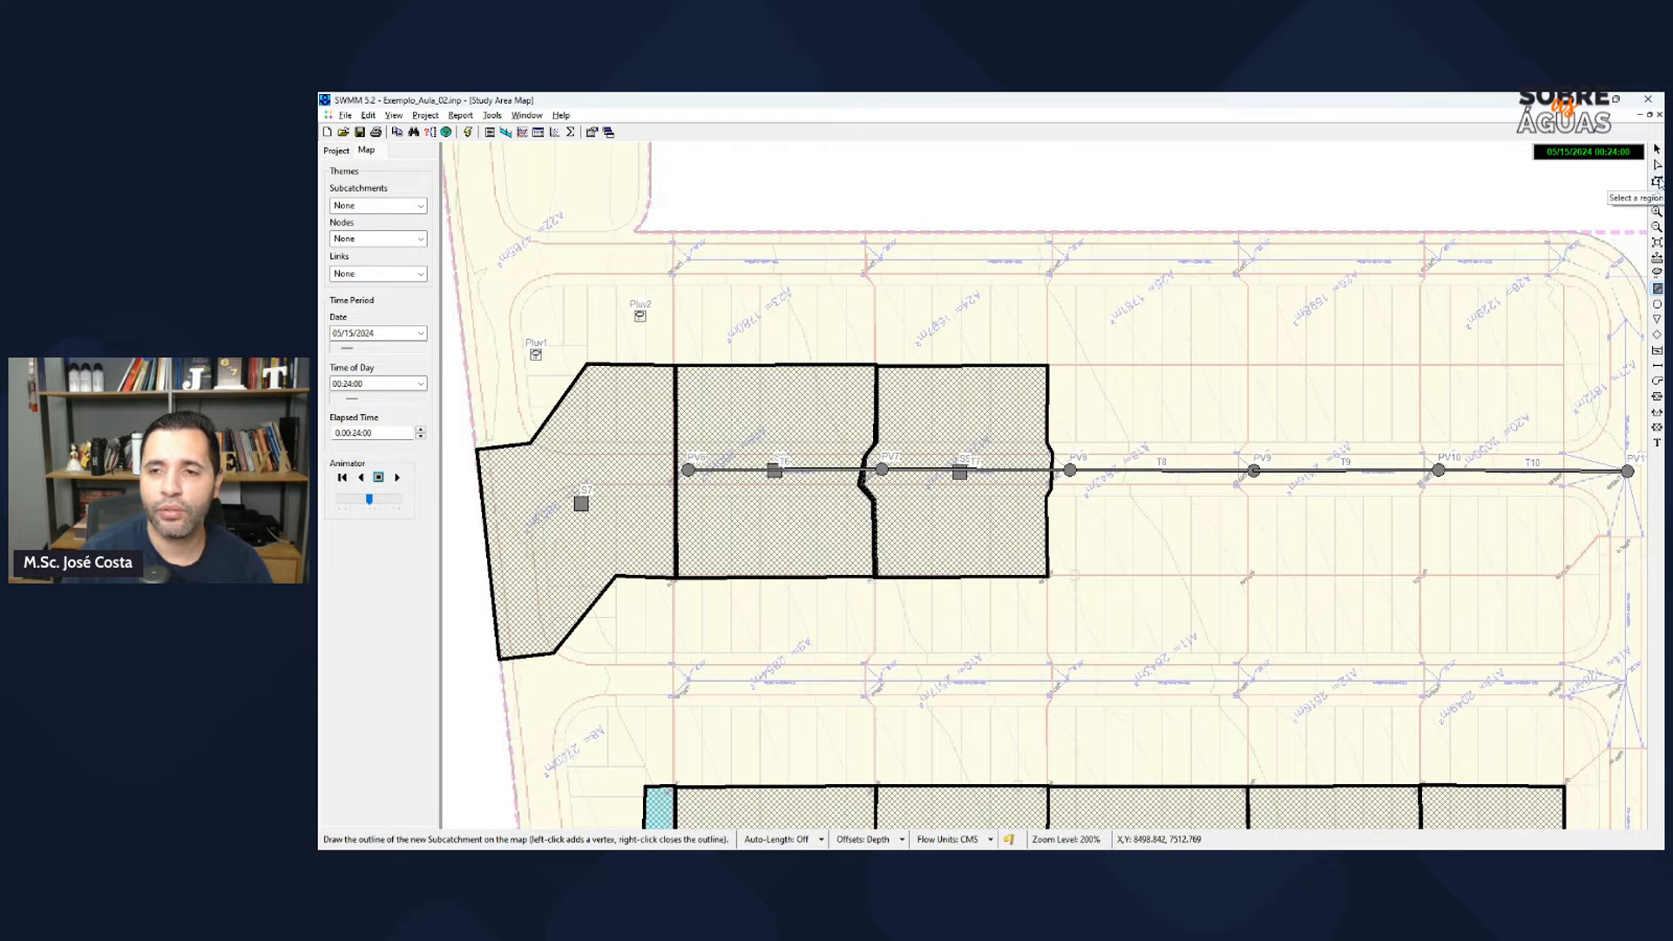
Step: Select a region enclosing the new junctions, conduits and three subcatchments along the second street, and try to delete its contents
{"action": "left_click", "coordinate": [1658, 181]}
{"action": "left_click", "coordinate": [1635, 415]}
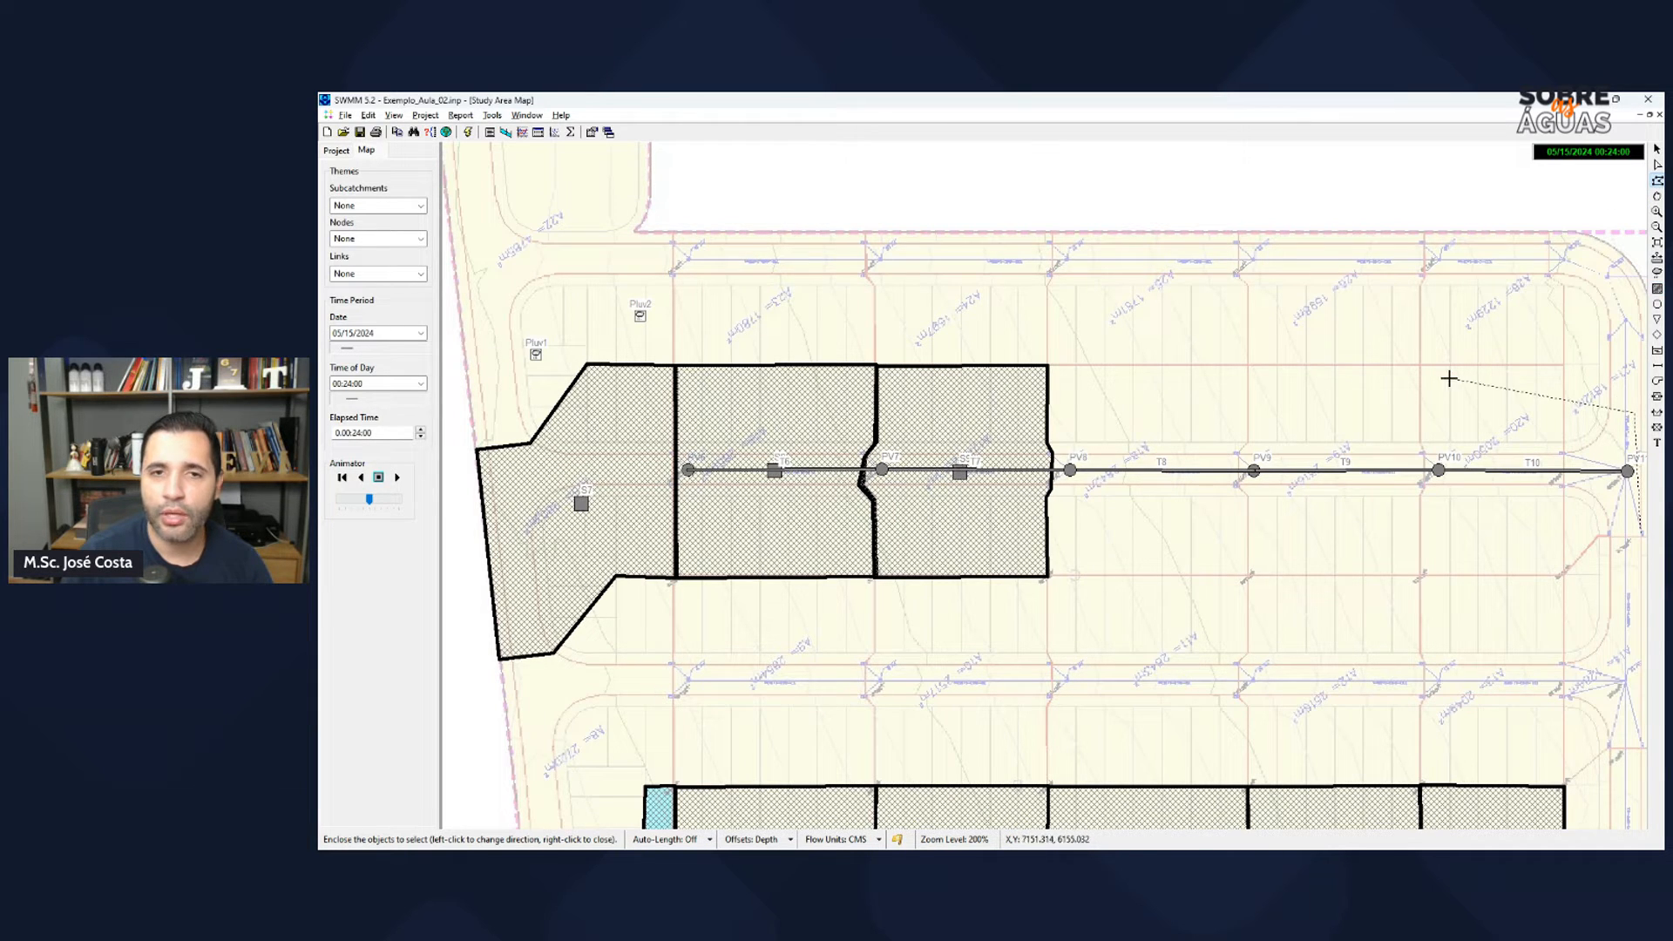
{"action": "left_click", "coordinate": [701, 289]}
{"action": "left_click", "coordinate": [573, 331]}
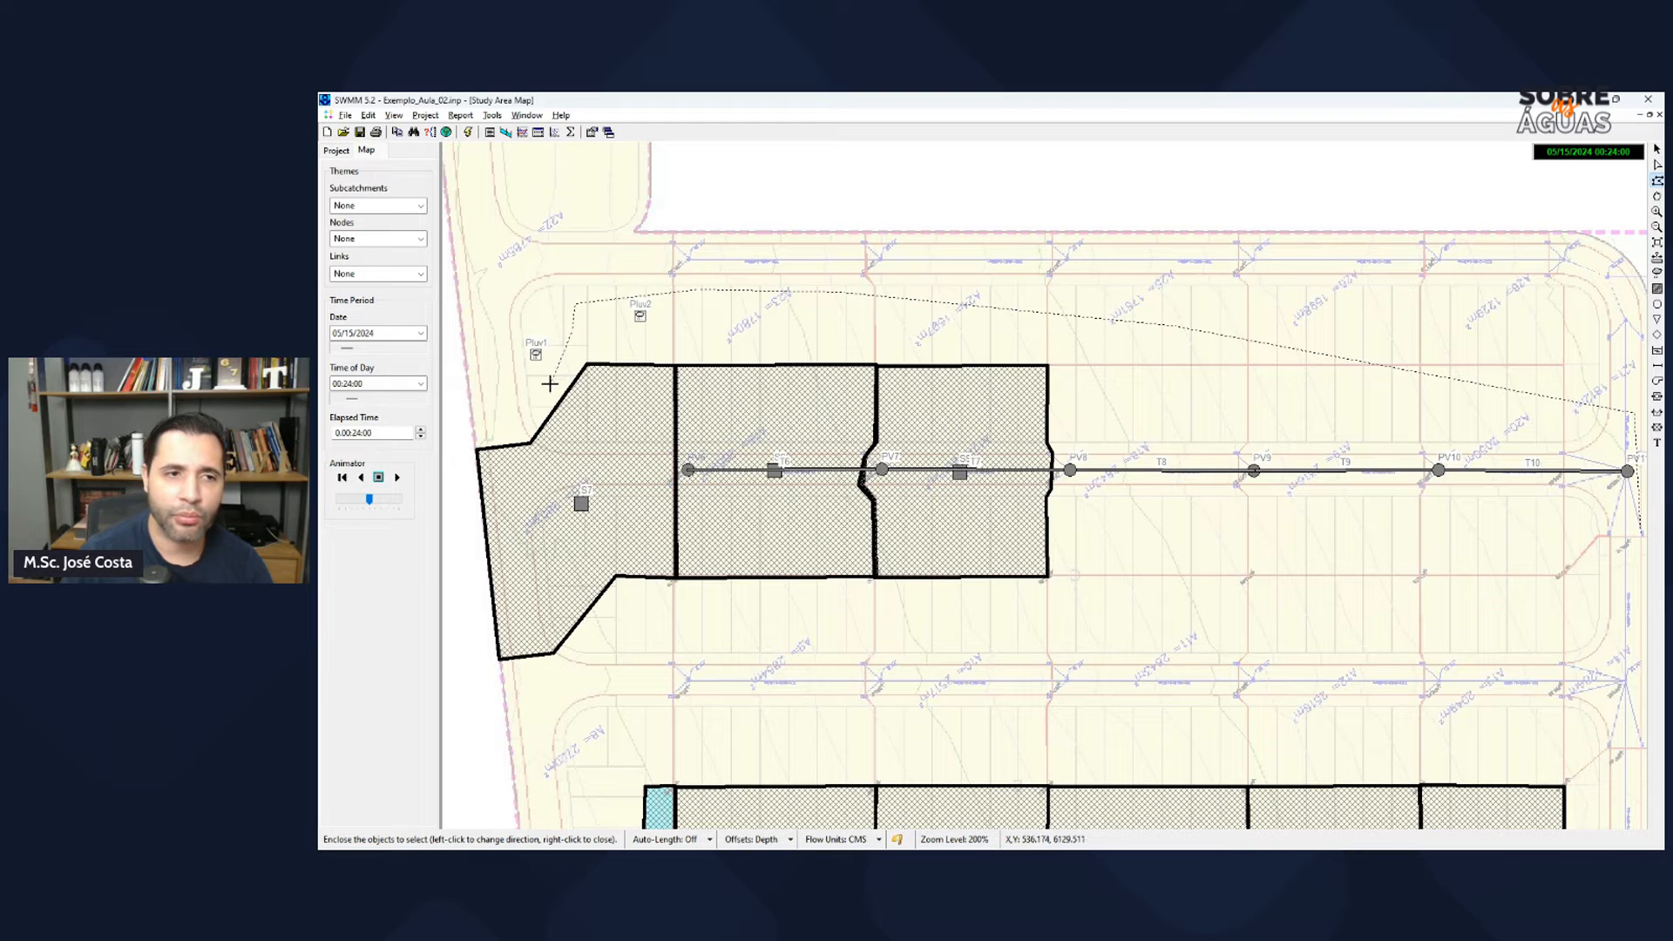
{"action": "left_click", "coordinate": [550, 384]}
{"action": "left_click", "coordinate": [459, 455]}
{"action": "left_click", "coordinate": [455, 550]}
{"action": "left_click", "coordinate": [473, 653]}
{"action": "left_click", "coordinate": [558, 711]}
{"action": "left_click", "coordinate": [1116, 610]}
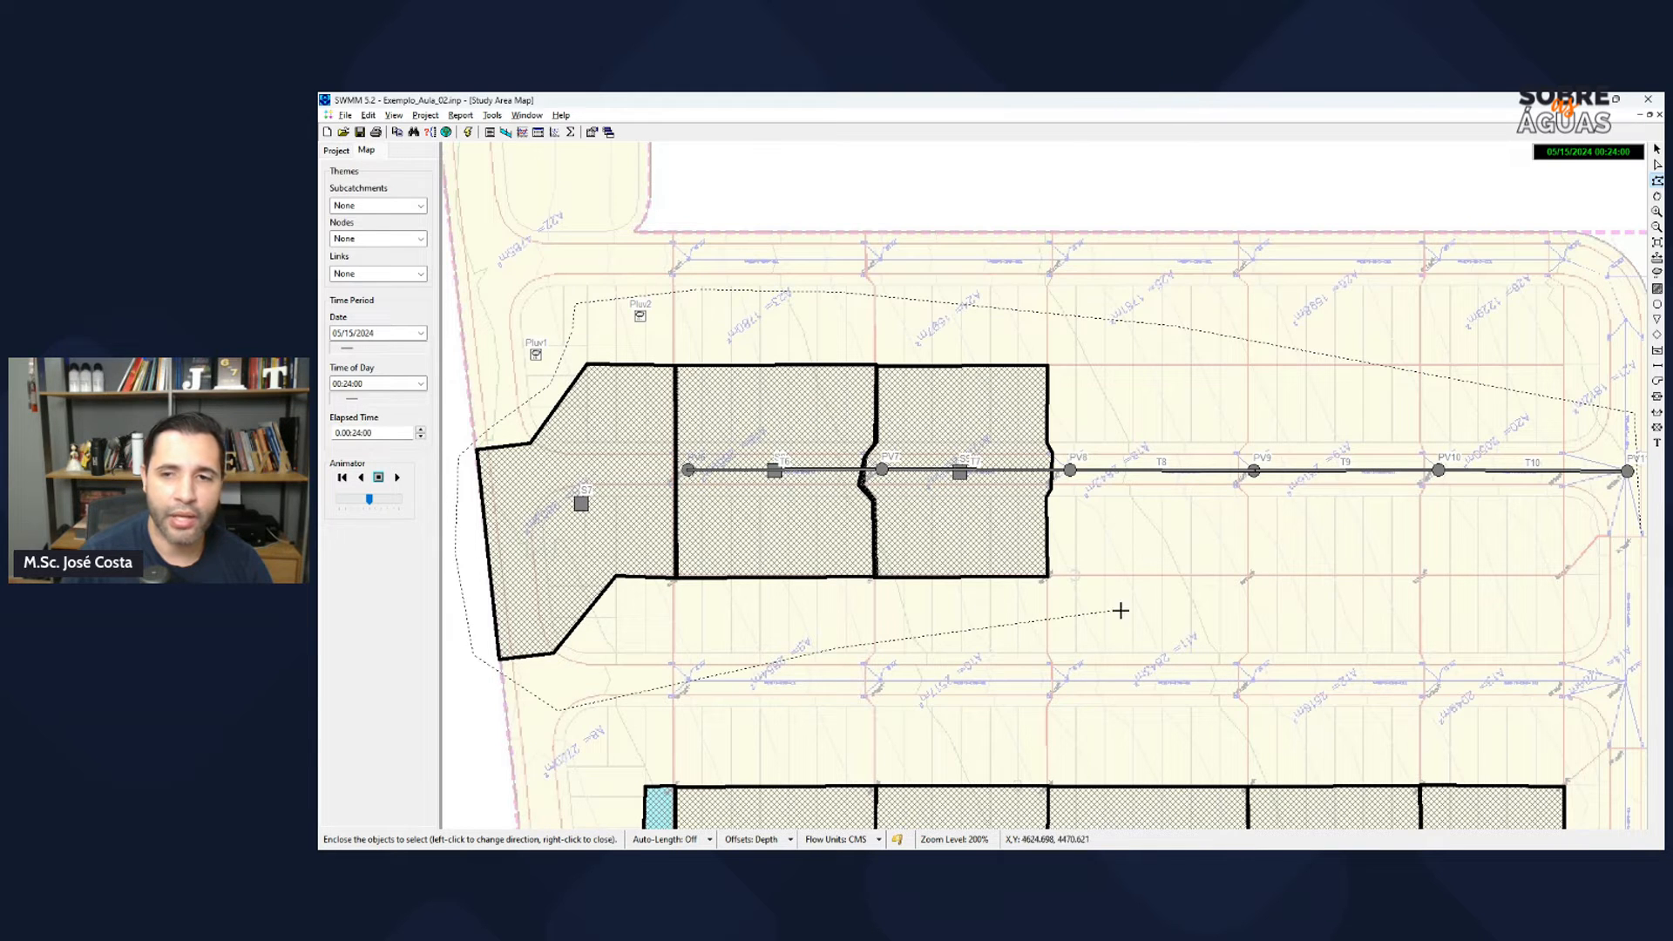
{"action": "left_click", "coordinate": [1464, 625]}
{"action": "right_click", "coordinate": [1588, 555]}
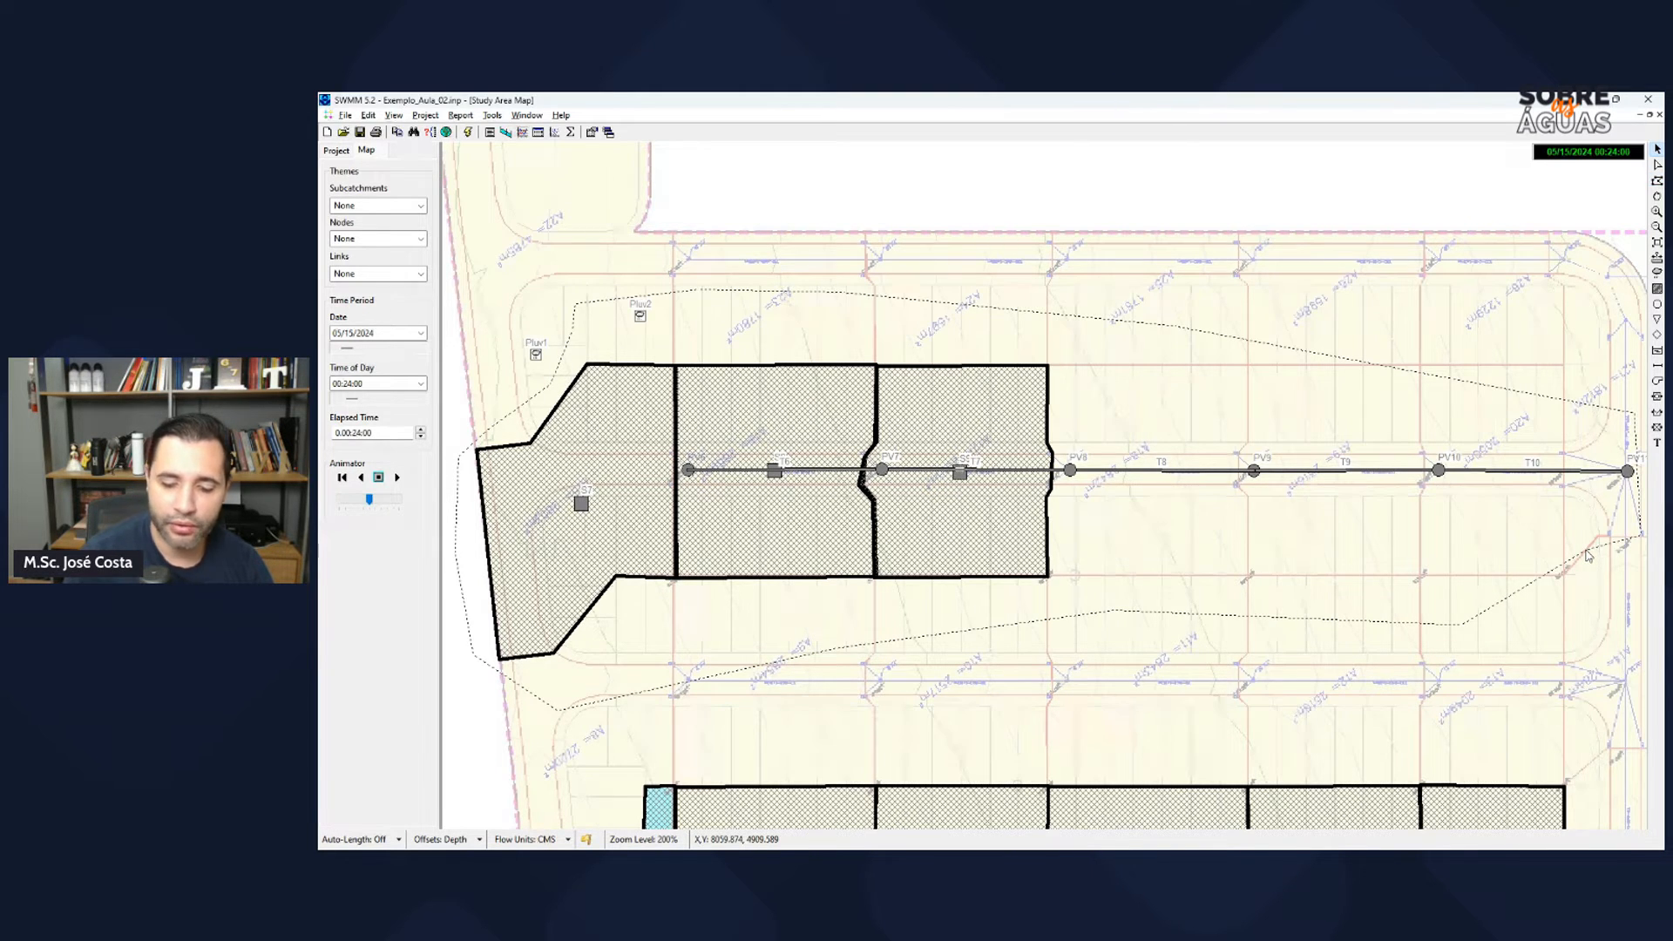
{"action": "key", "text": "Delete"}
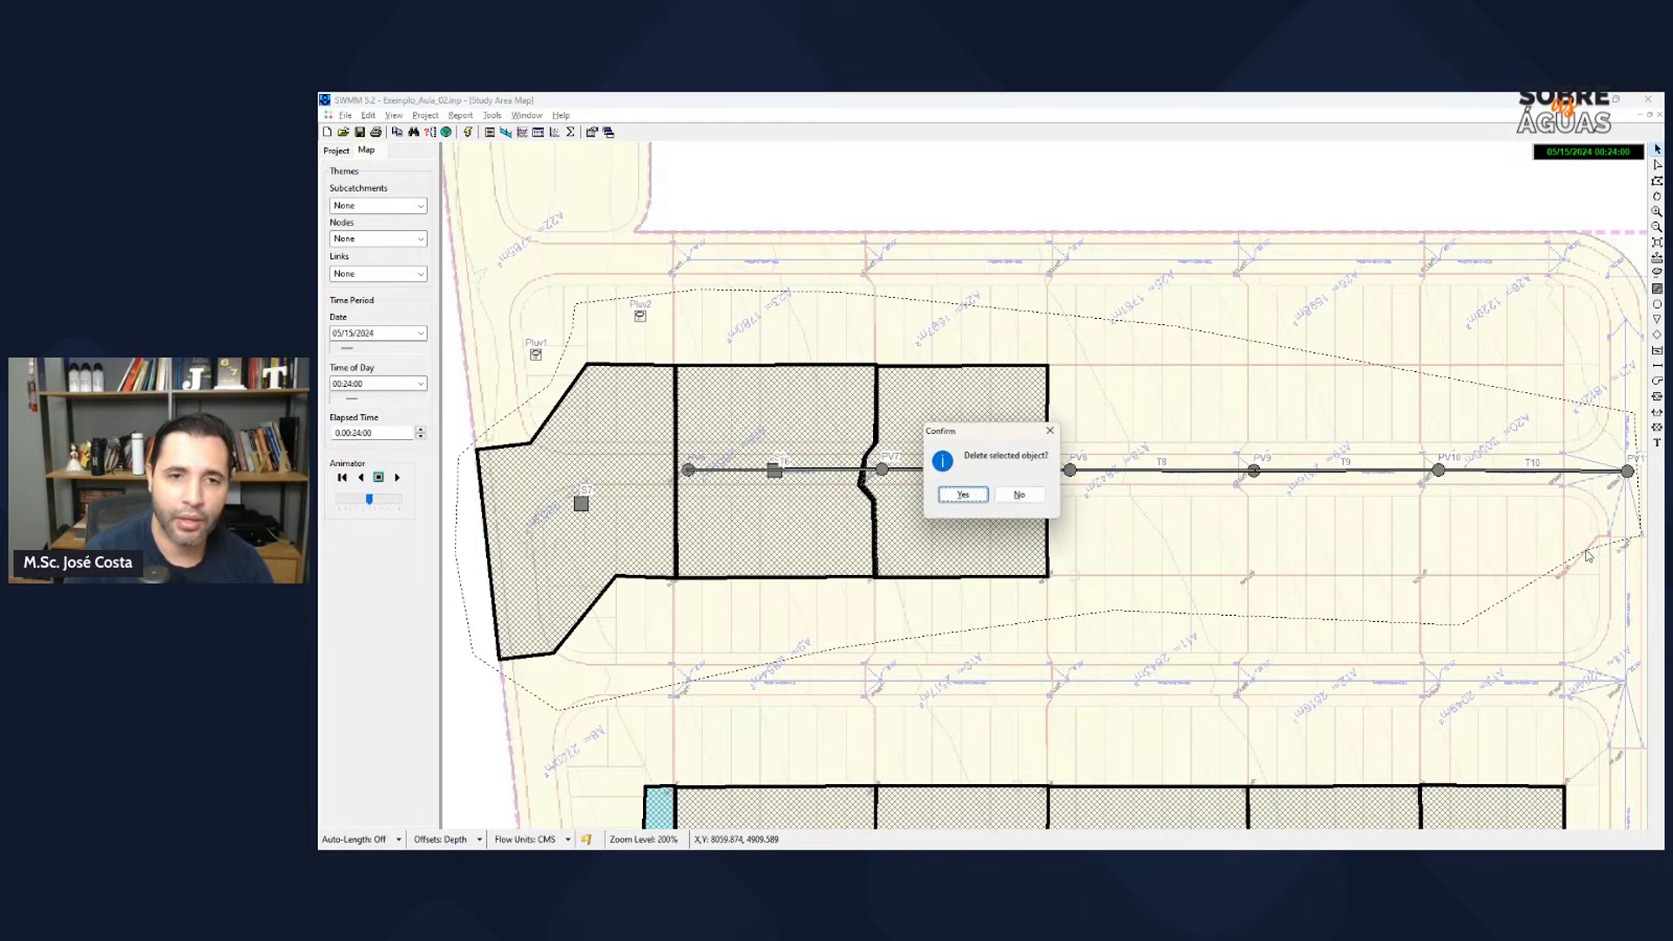
{"action": "left_click", "coordinate": [960, 499]}
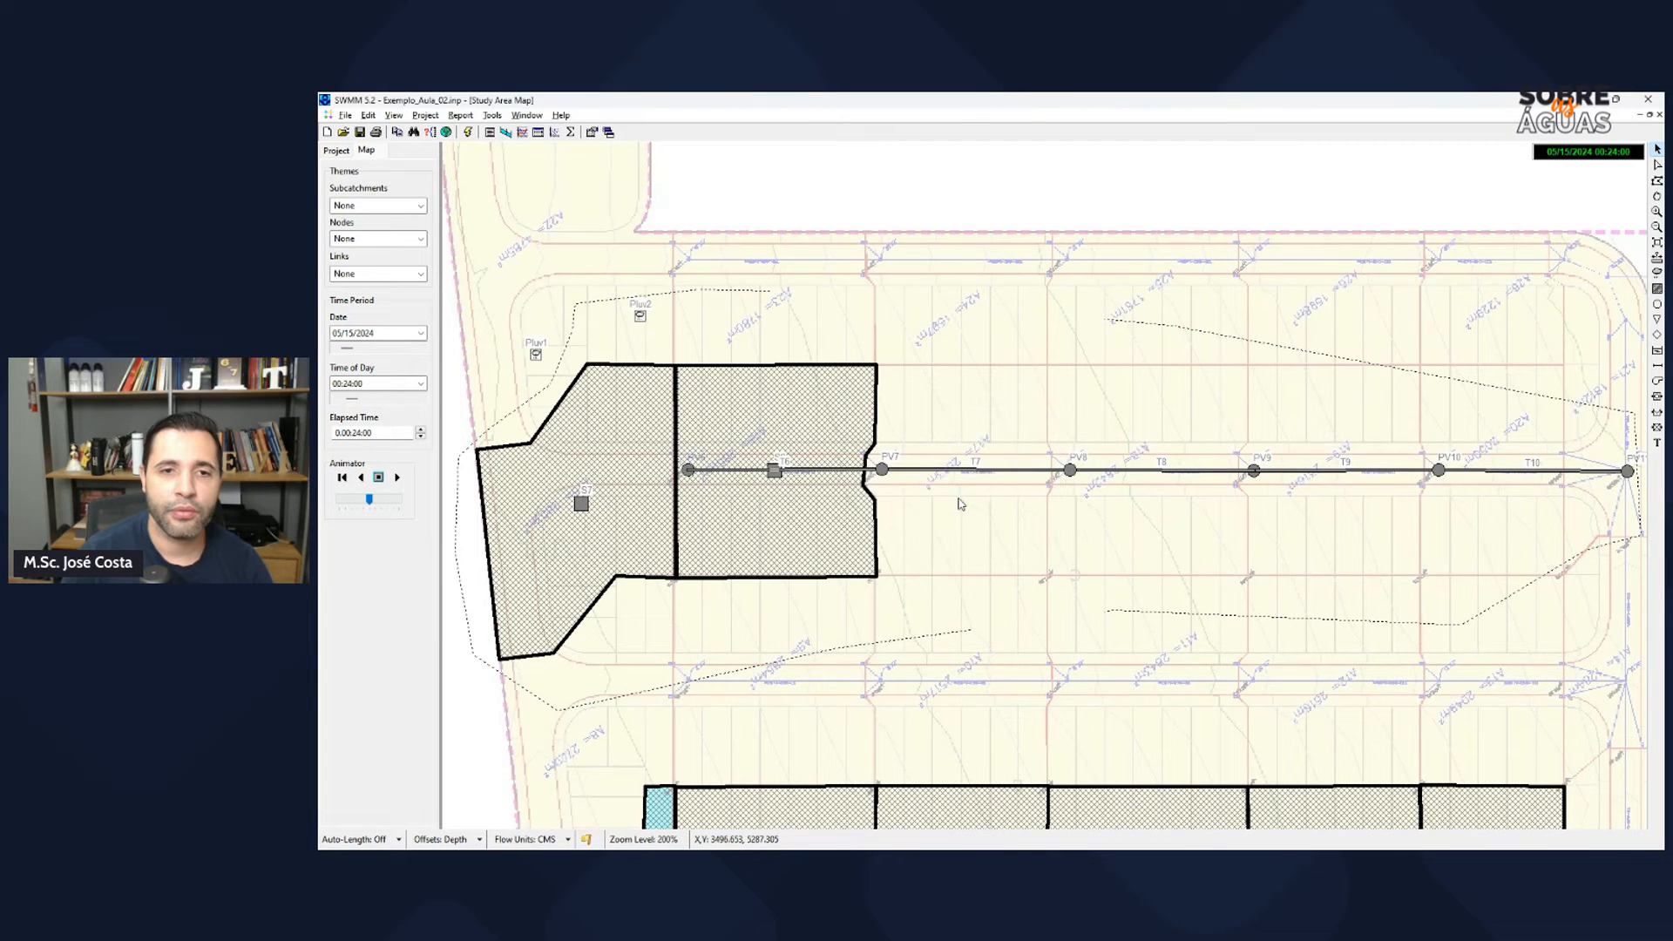
Step: Delete the subcatchment between PV6 and PV7
{"action": "left_click", "coordinate": [776, 476]}
{"action": "key", "text": "Delete"}
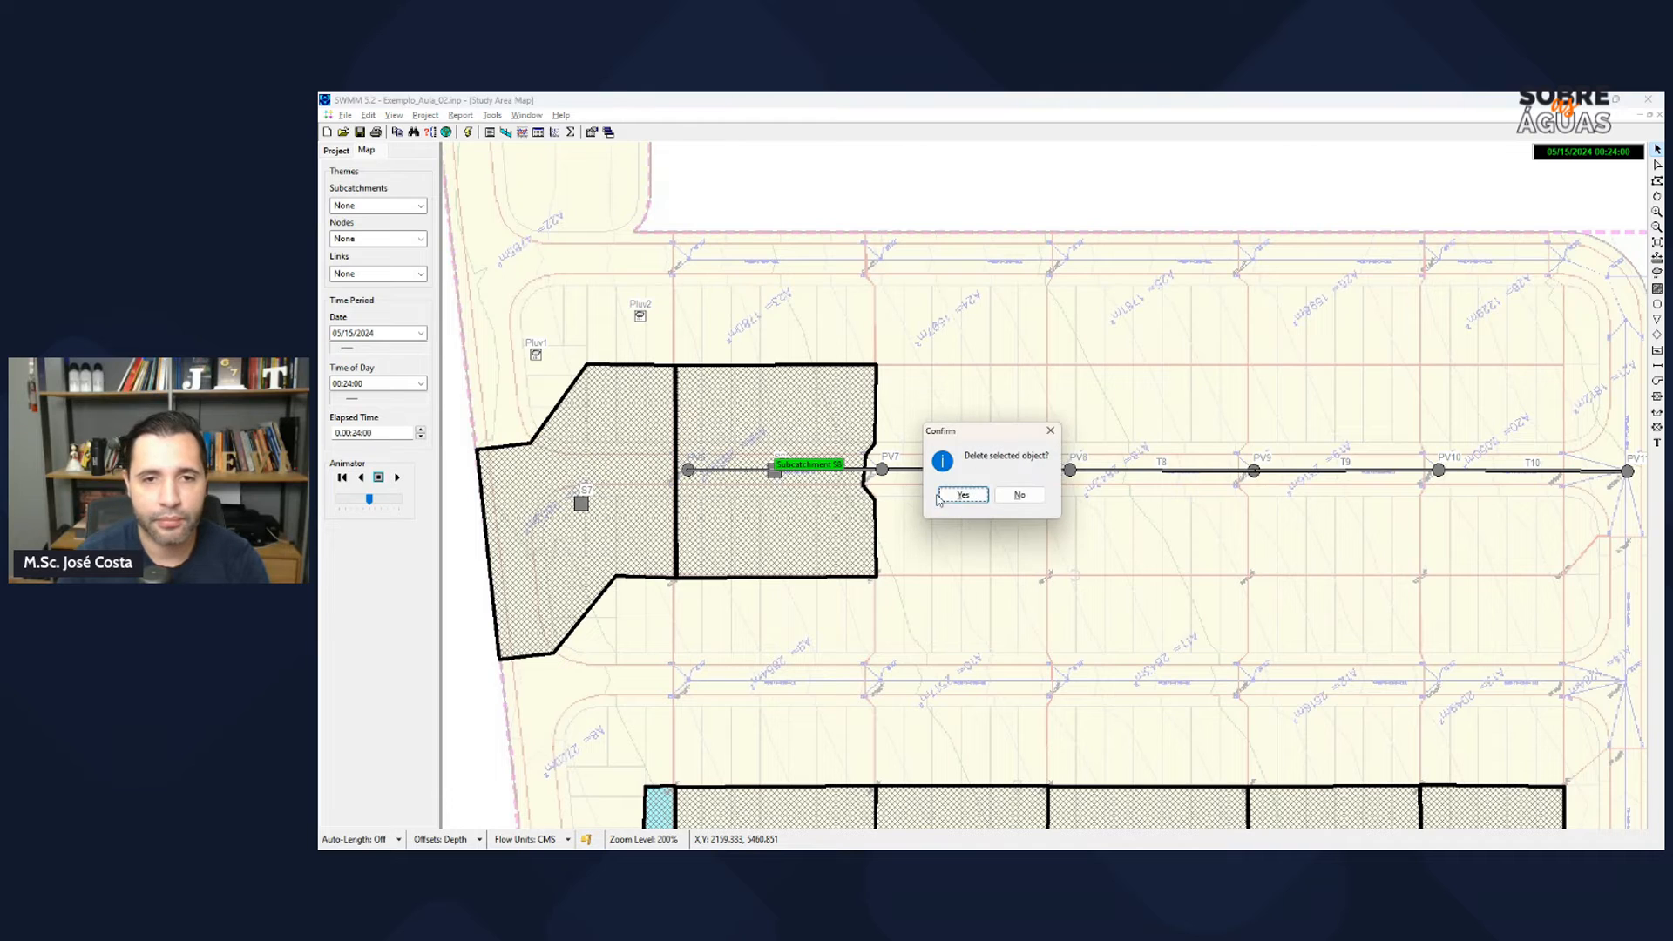
{"action": "left_click", "coordinate": [962, 496]}
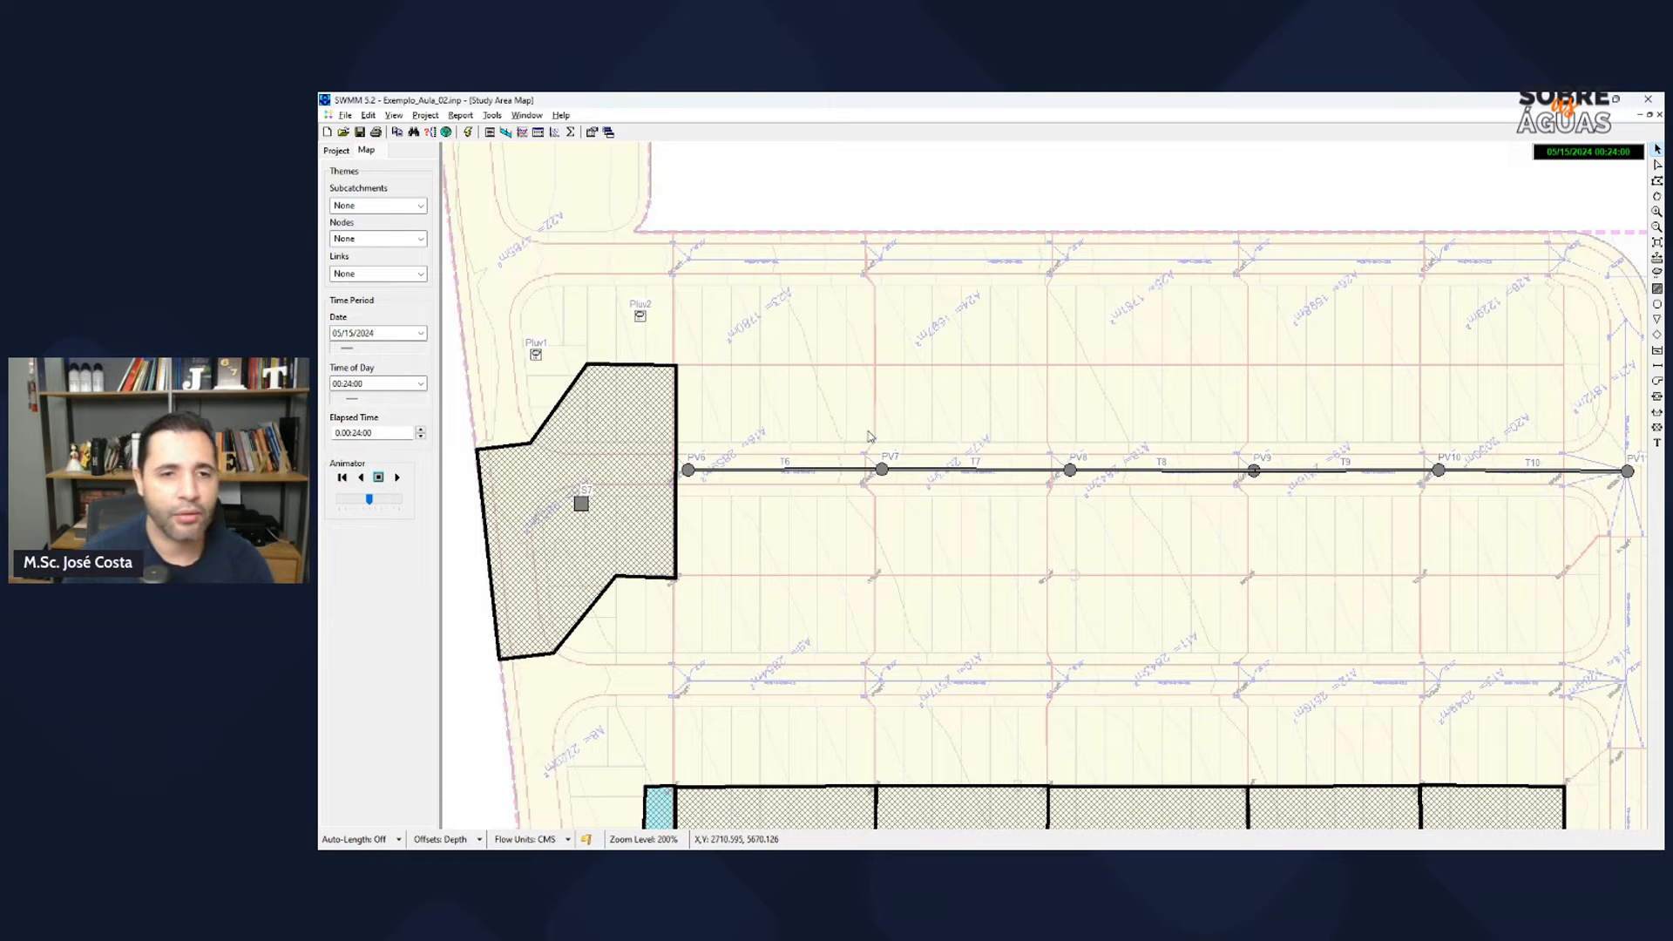
{"action": "scroll", "coordinate": [818, 368], "scroll_direction": "down", "scroll_amount": 1}
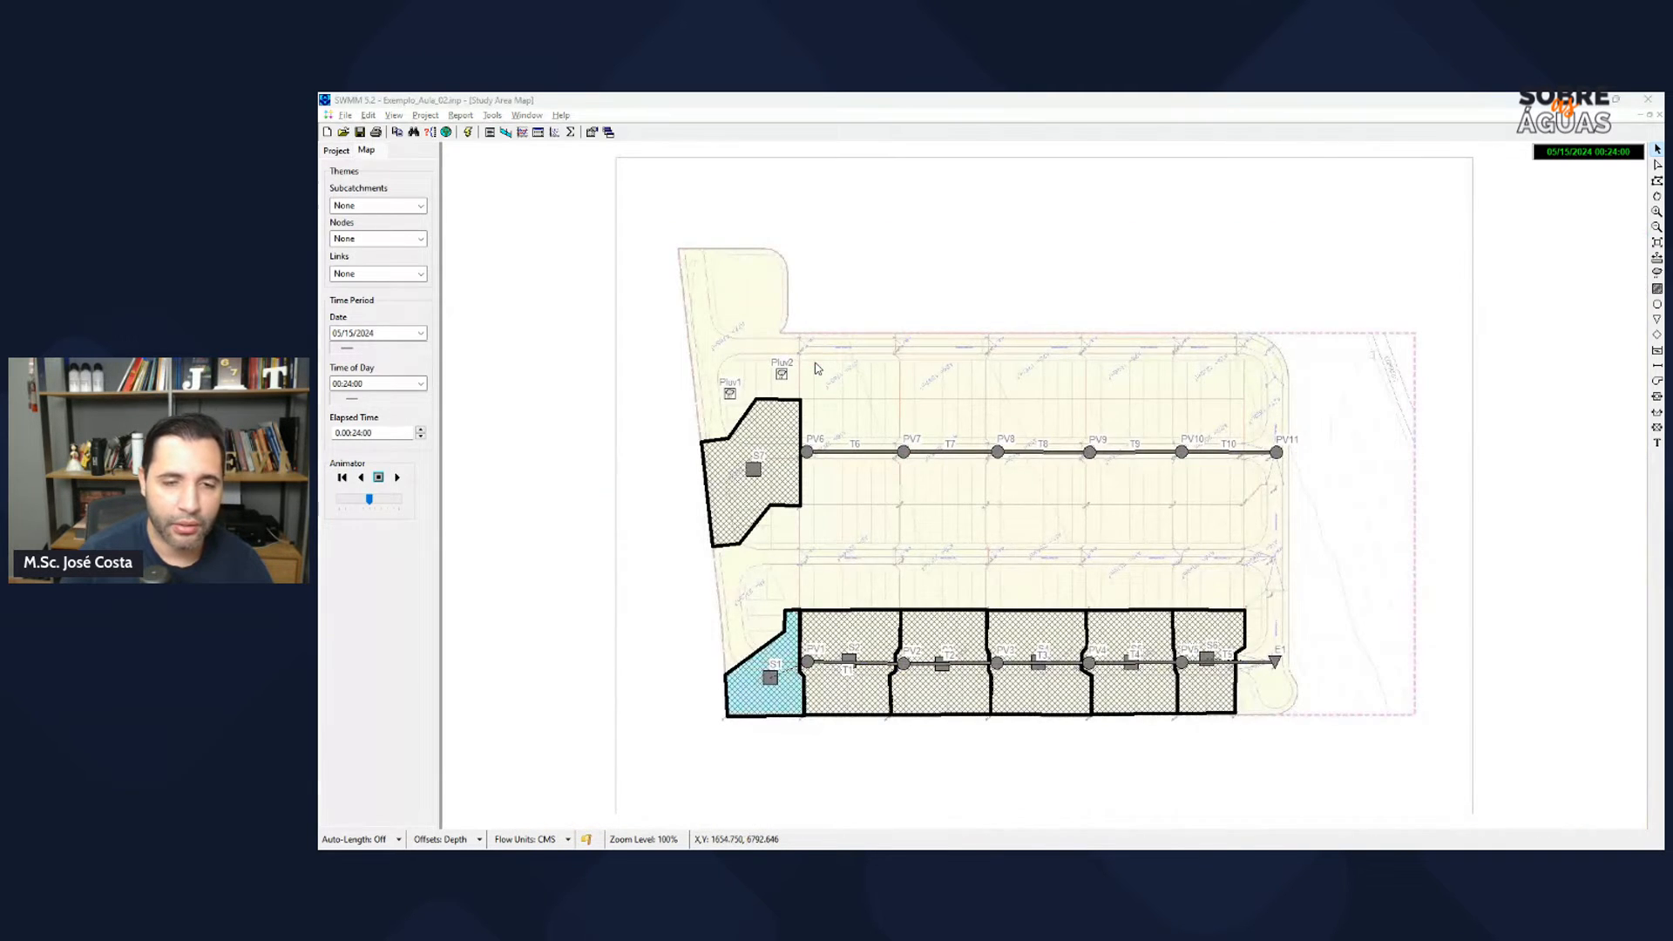
{"action": "key", "text": "alt+Tab"}
{"action": "left_click_drag", "start_coordinate": [563, 358], "coordinate": [1080, 314]}
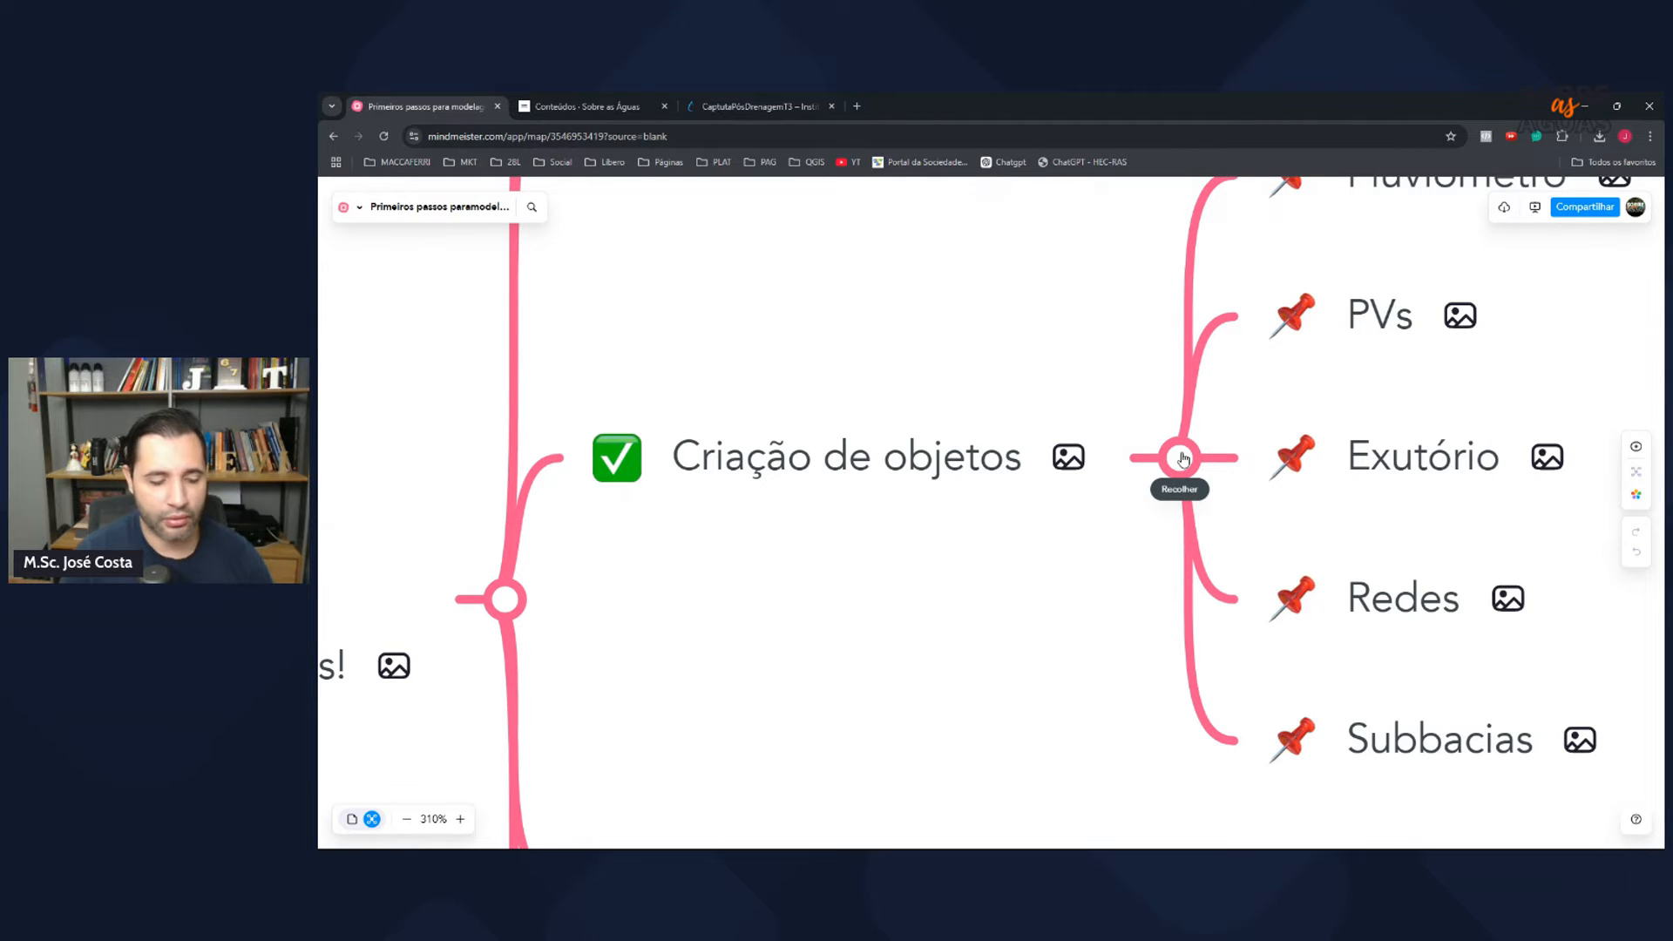
Step: Switch to SWMM and inspect junction PV6's properties from Invert El. to Ponded Area, enlarging the property window to show them all
{"action": "key", "text": "alt+Tab"}
{"action": "double_click", "coordinate": [807, 453]}
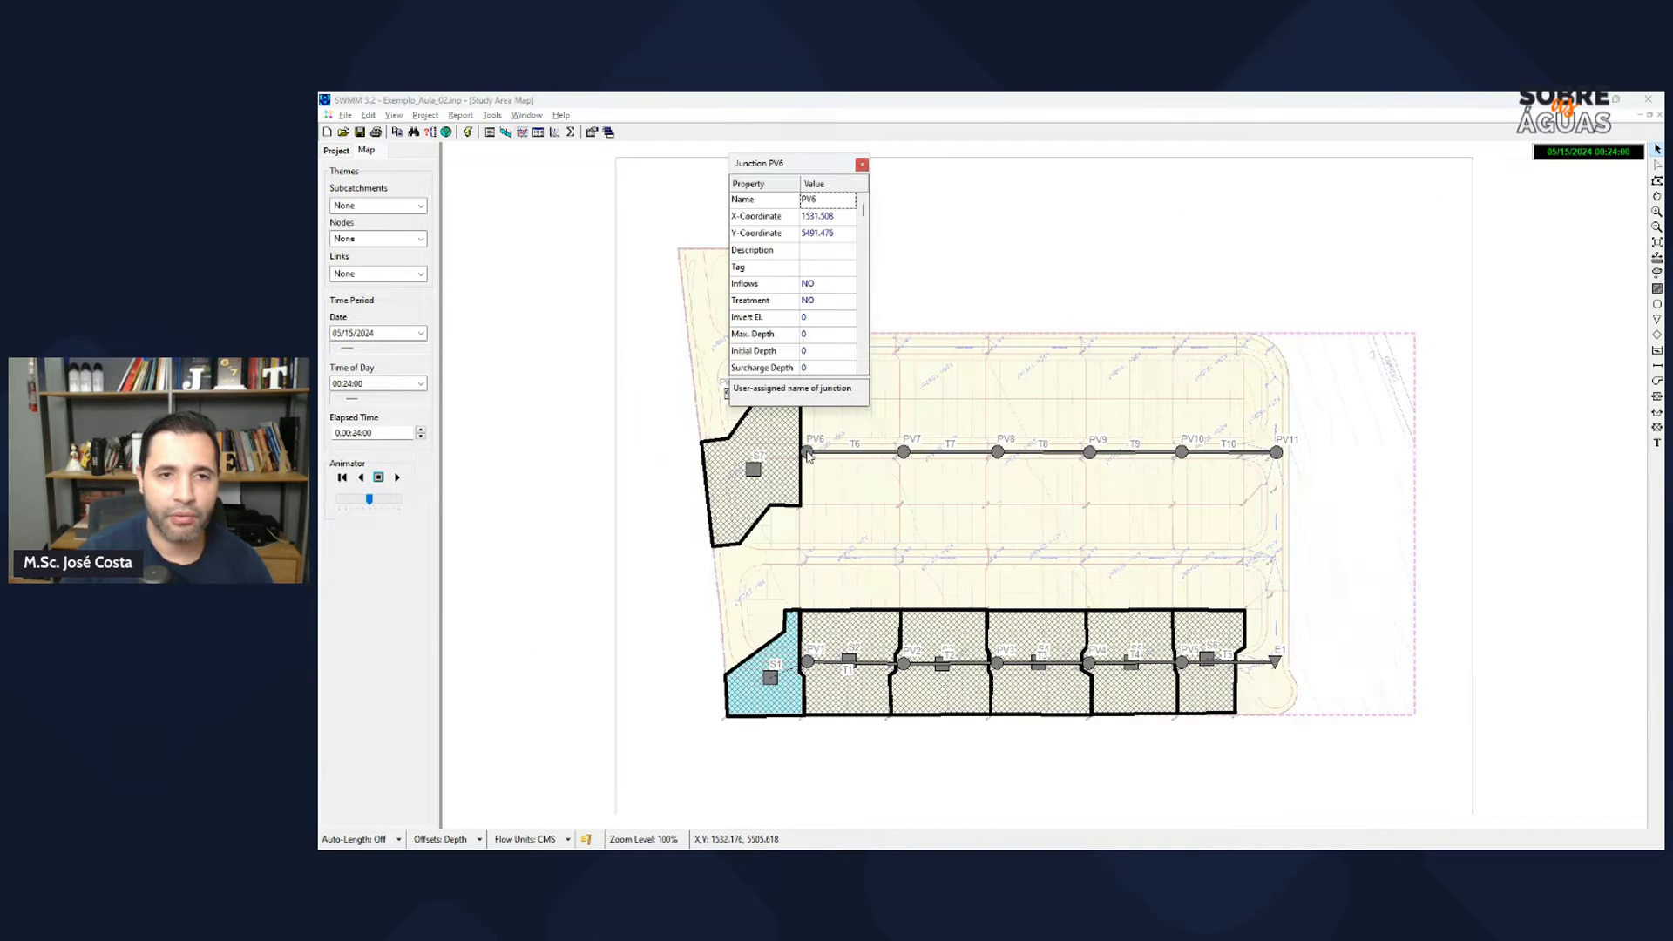
{"action": "scroll", "coordinate": [834, 336], "scroll_direction": "down", "scroll_amount": 11}
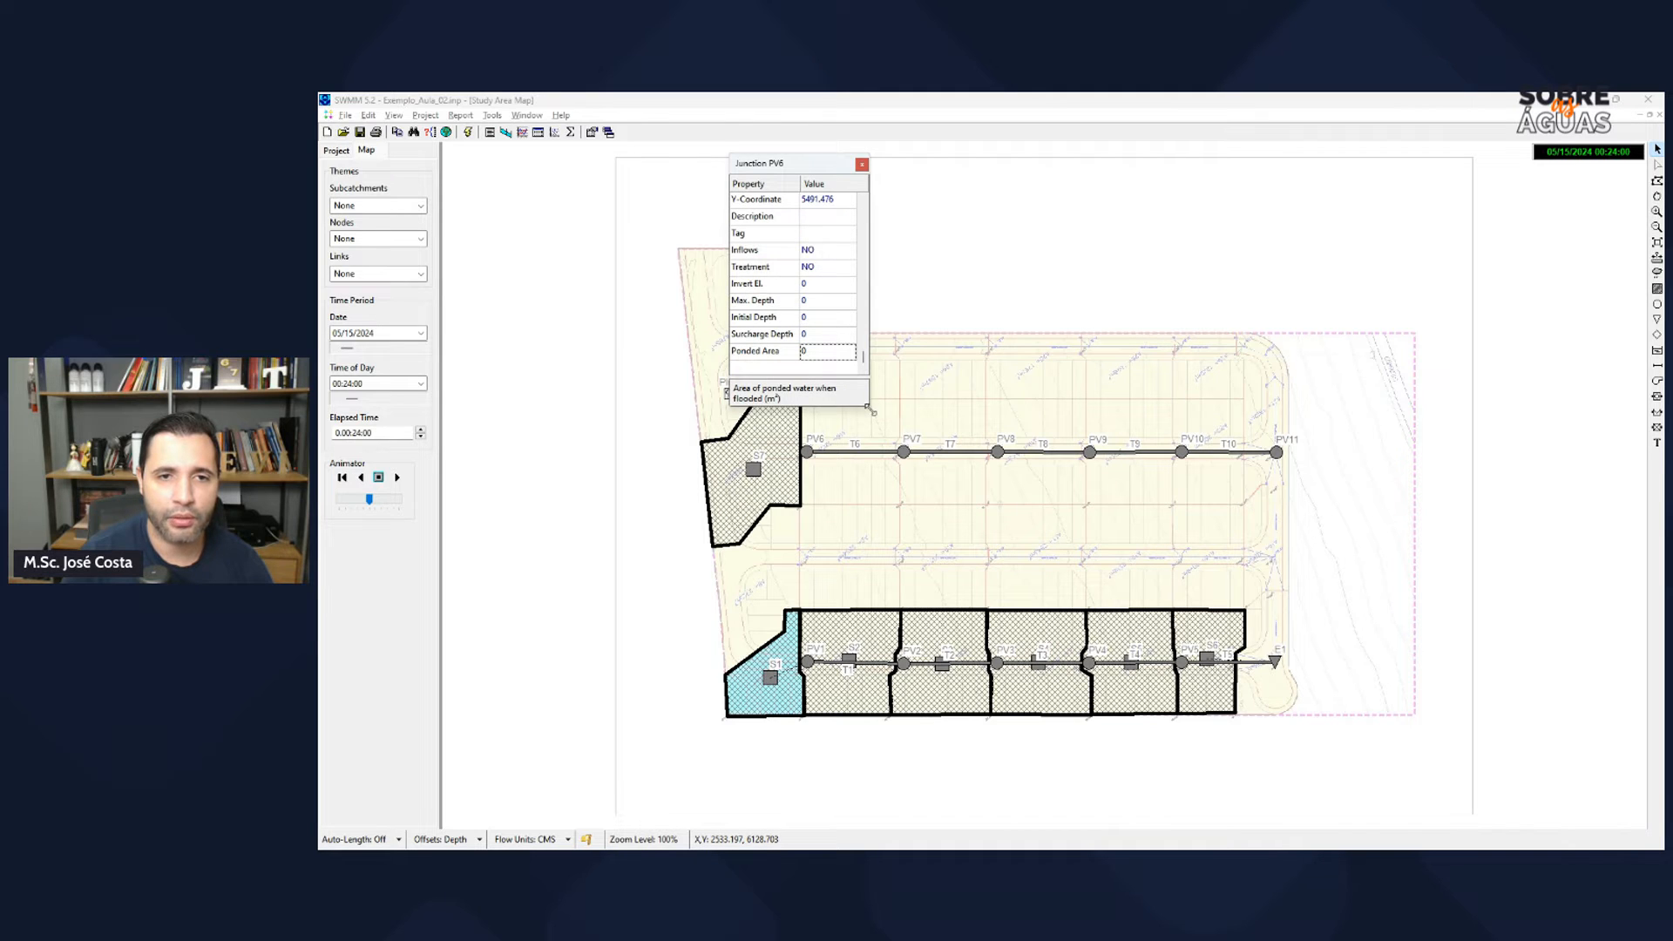
{"action": "left_click_drag", "start_coordinate": [868, 406], "coordinate": [930, 513]}
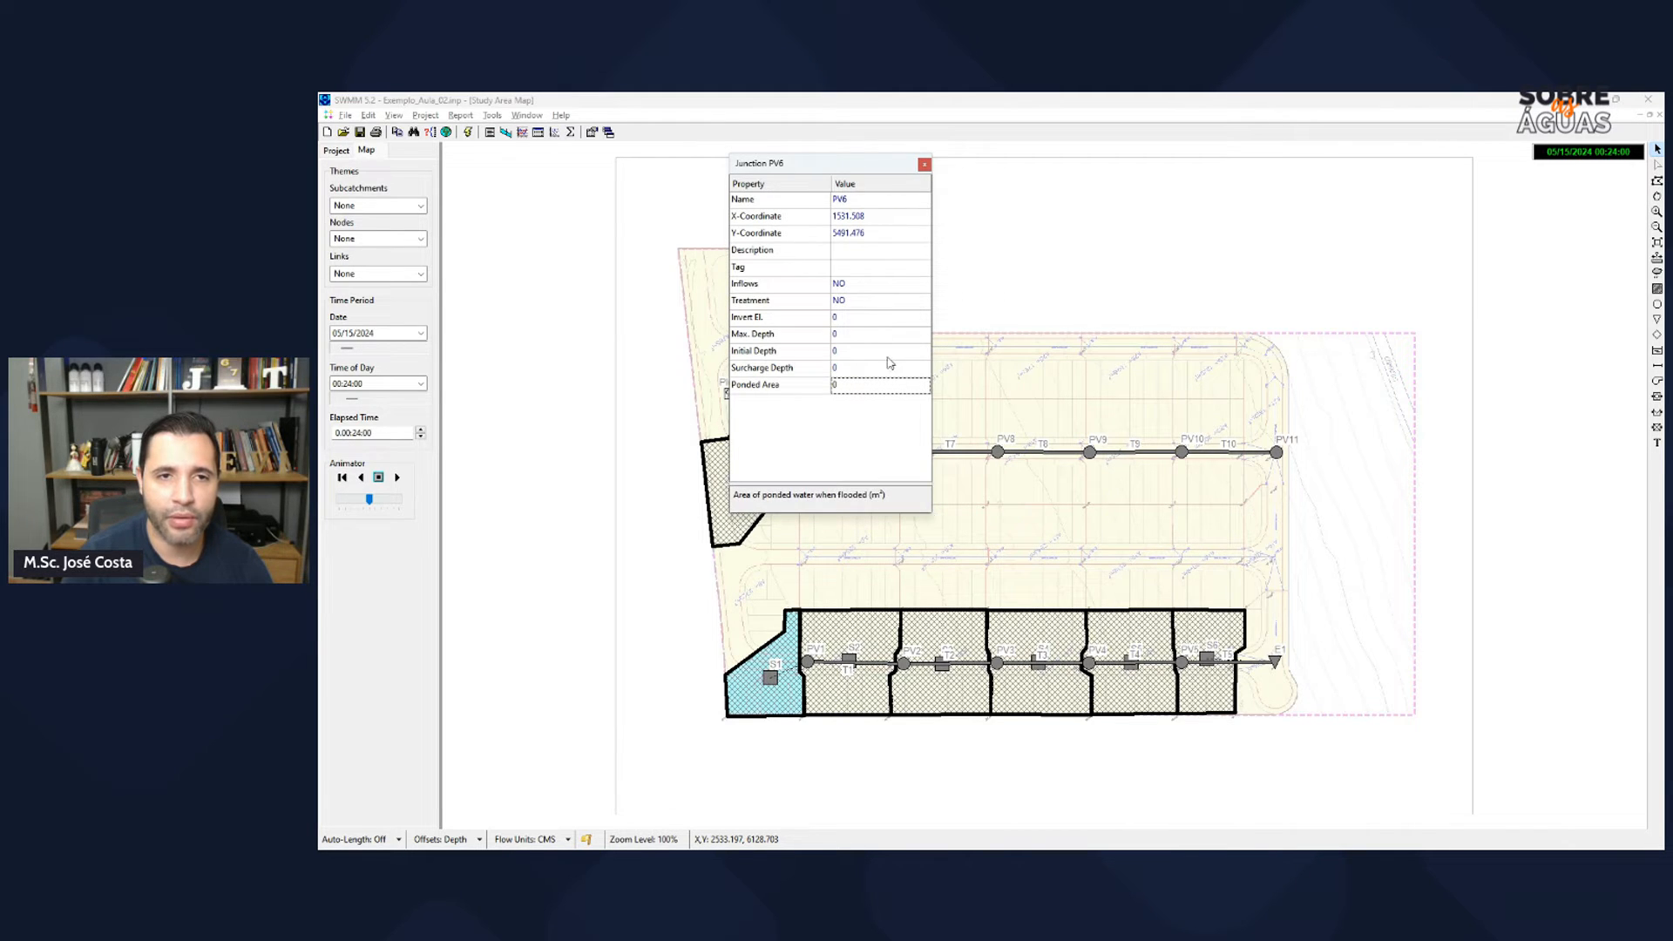
{"action": "left_click", "coordinate": [860, 317]}
{"action": "left_click", "coordinate": [854, 333]}
{"action": "left_click", "coordinate": [854, 349]}
{"action": "left_click", "coordinate": [857, 366]}
{"action": "left_click", "coordinate": [861, 383]}
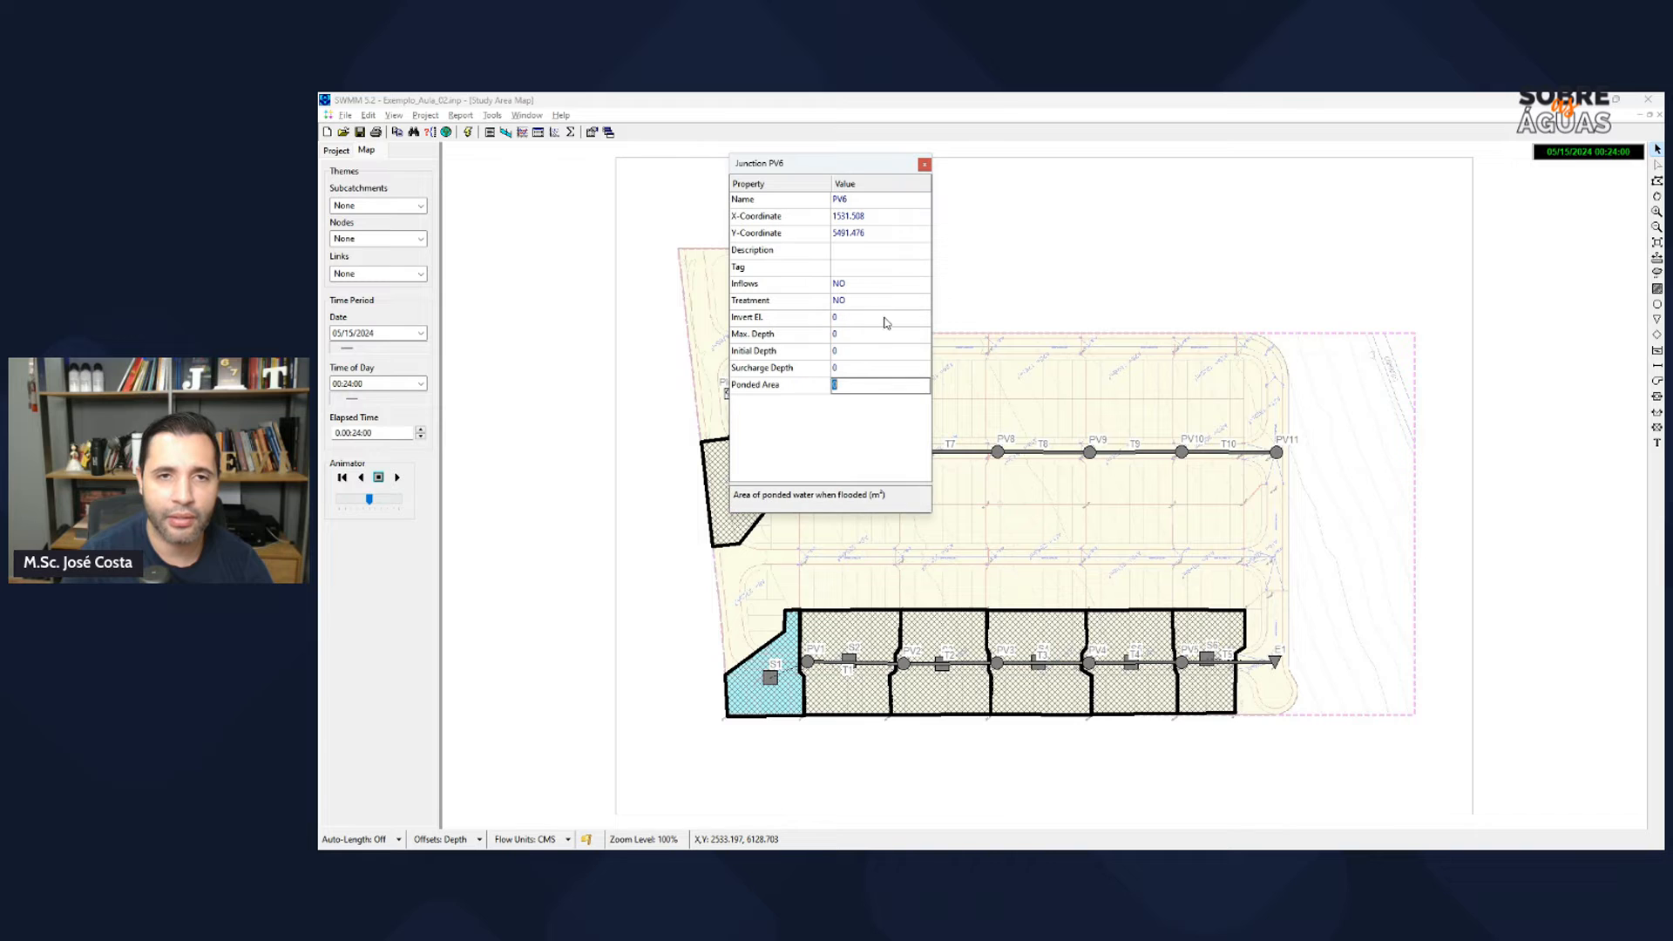
Step: Inspect the Max. Depth and Length properties of conduit T7, and close its property window
{"action": "left_click", "coordinate": [997, 454]}
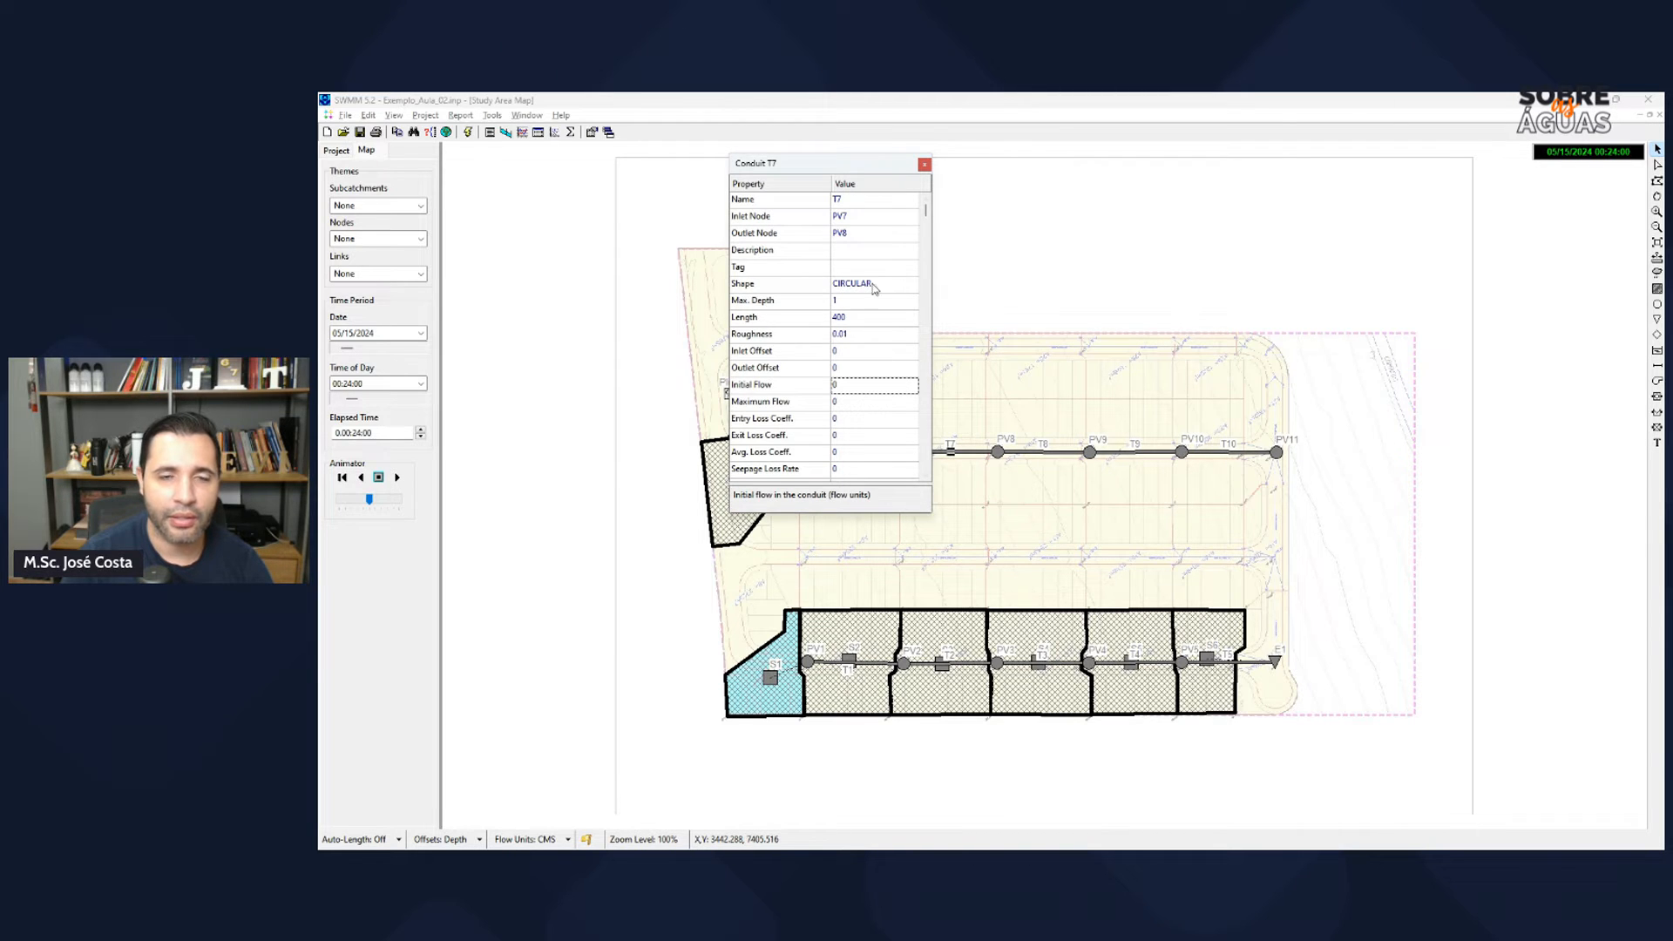
{"action": "left_click", "coordinate": [855, 300]}
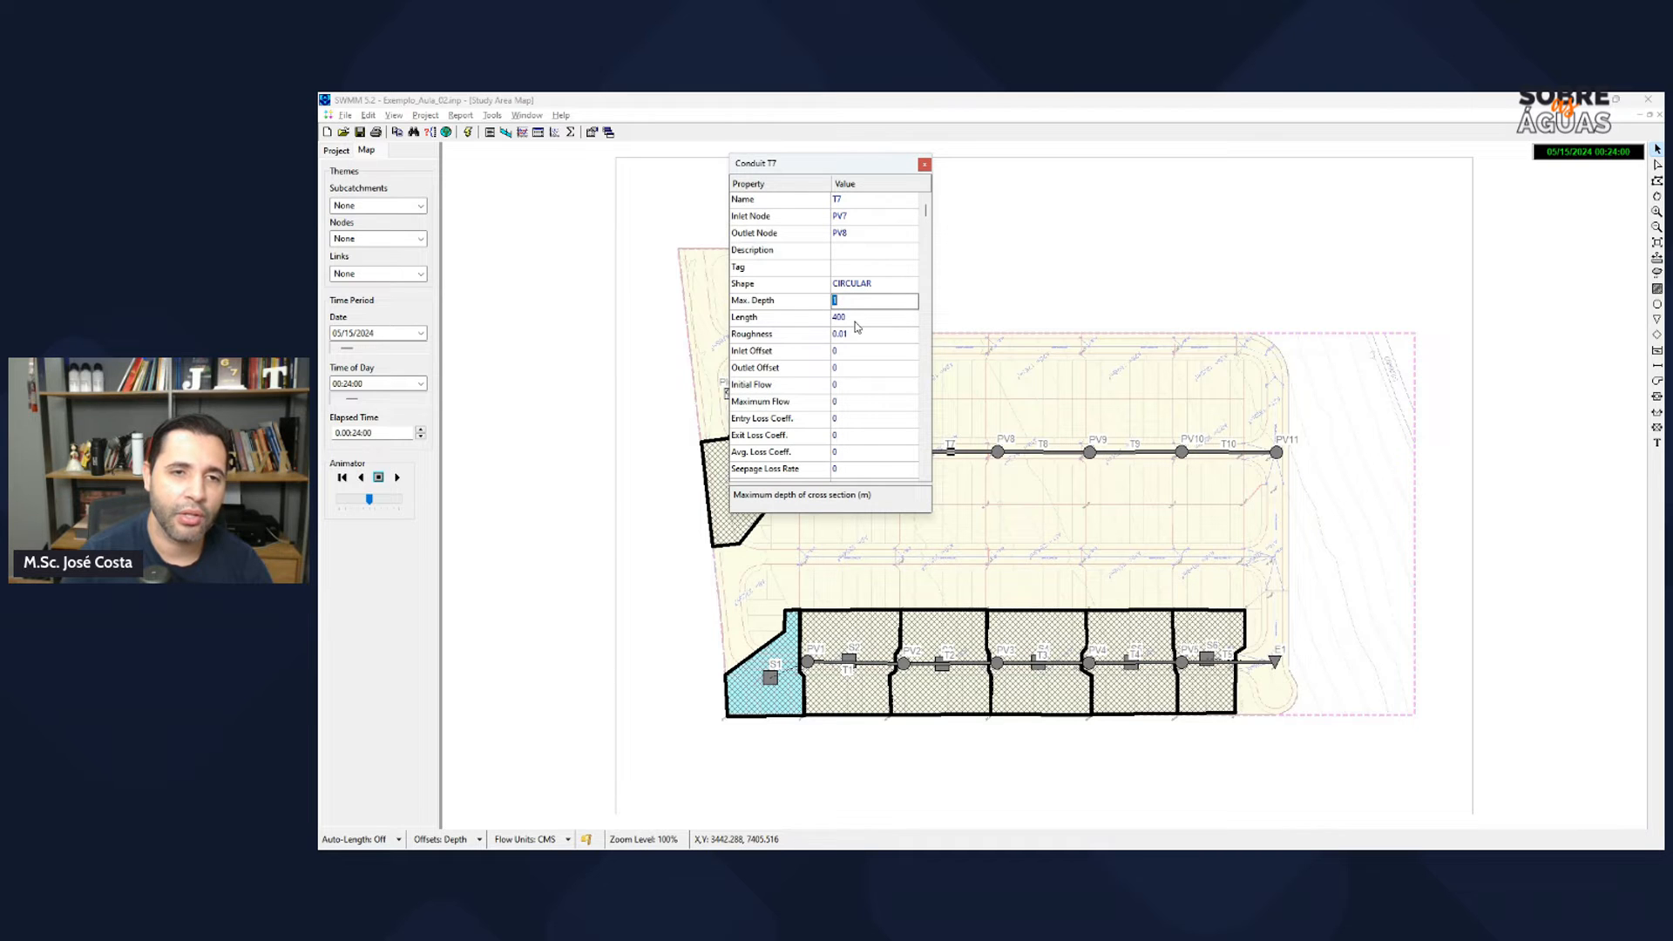
{"action": "left_click", "coordinate": [856, 319]}
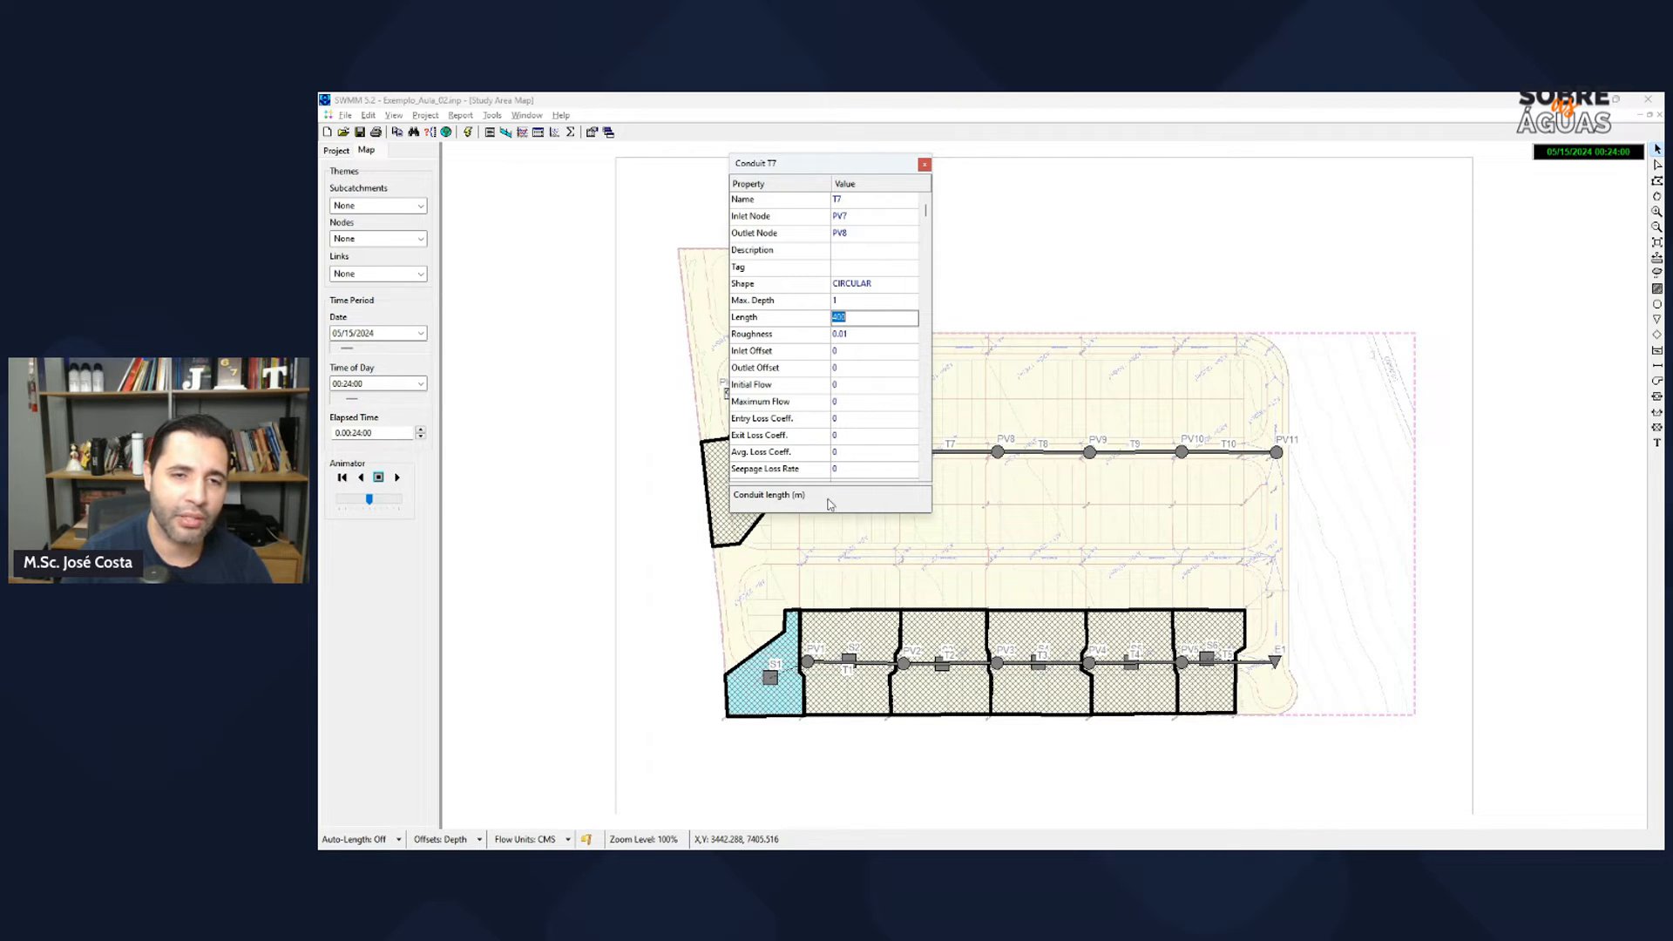
{"action": "left_click", "coordinate": [925, 166]}
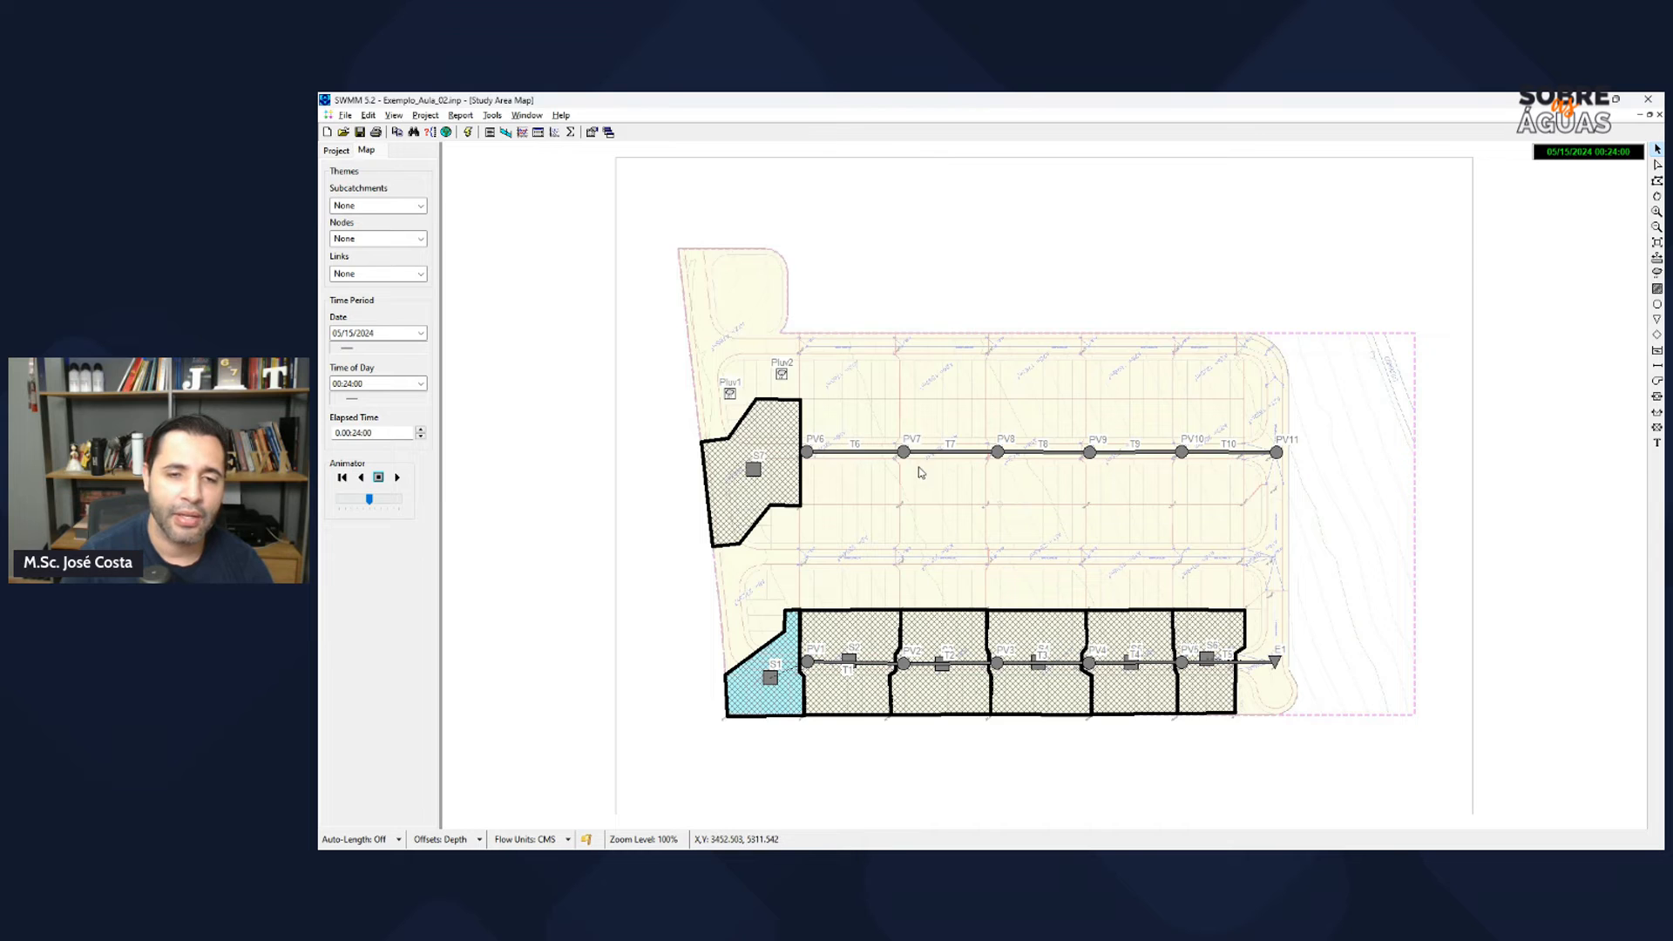
Step: Switch to the MindMeister map, collapse the "Criação de objetos" branch and expand "Edição de objetos"
{"action": "key", "text": "alt+Tab"}
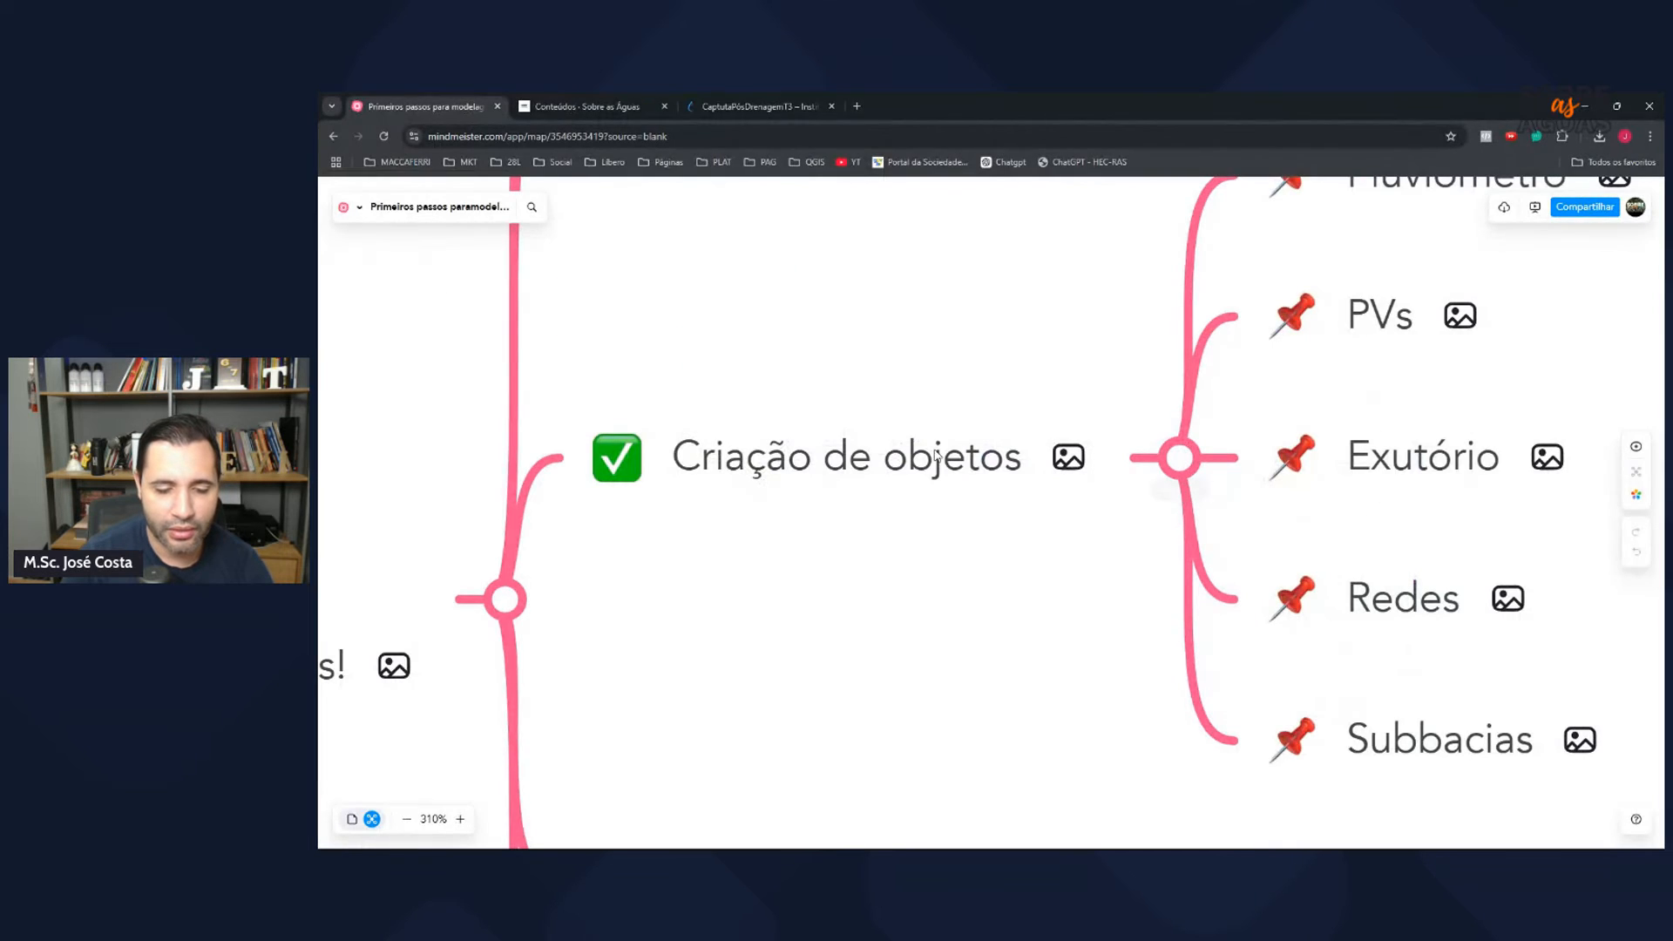
{"action": "left_click", "coordinate": [1172, 464]}
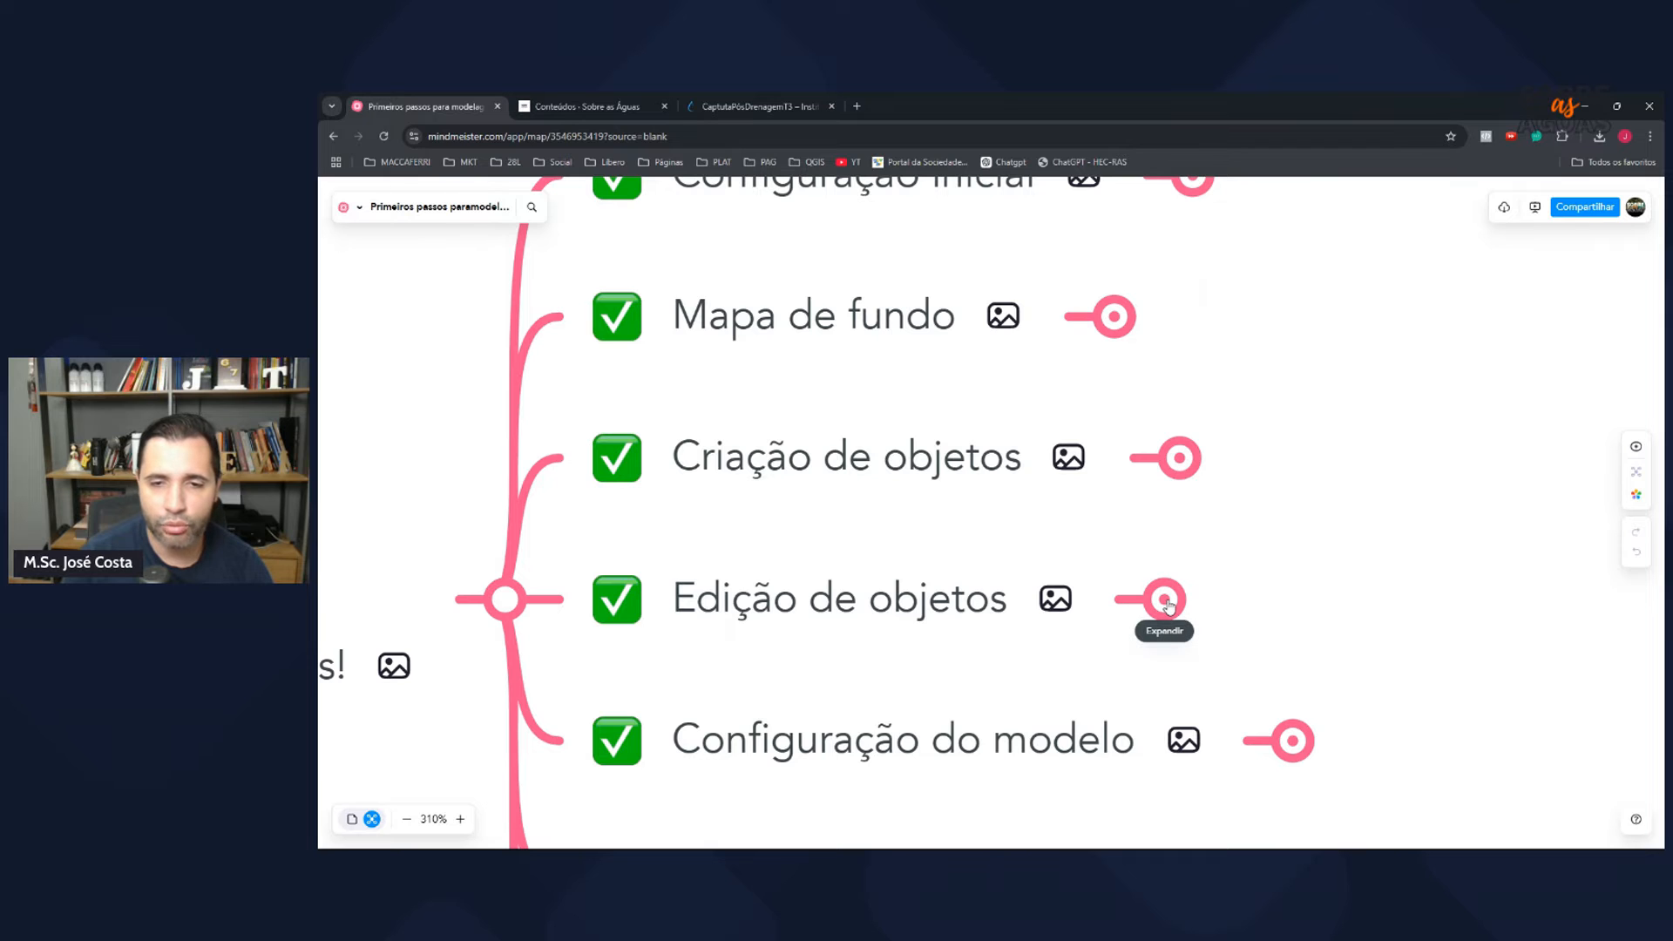
{"action": "left_click", "coordinate": [1166, 600]}
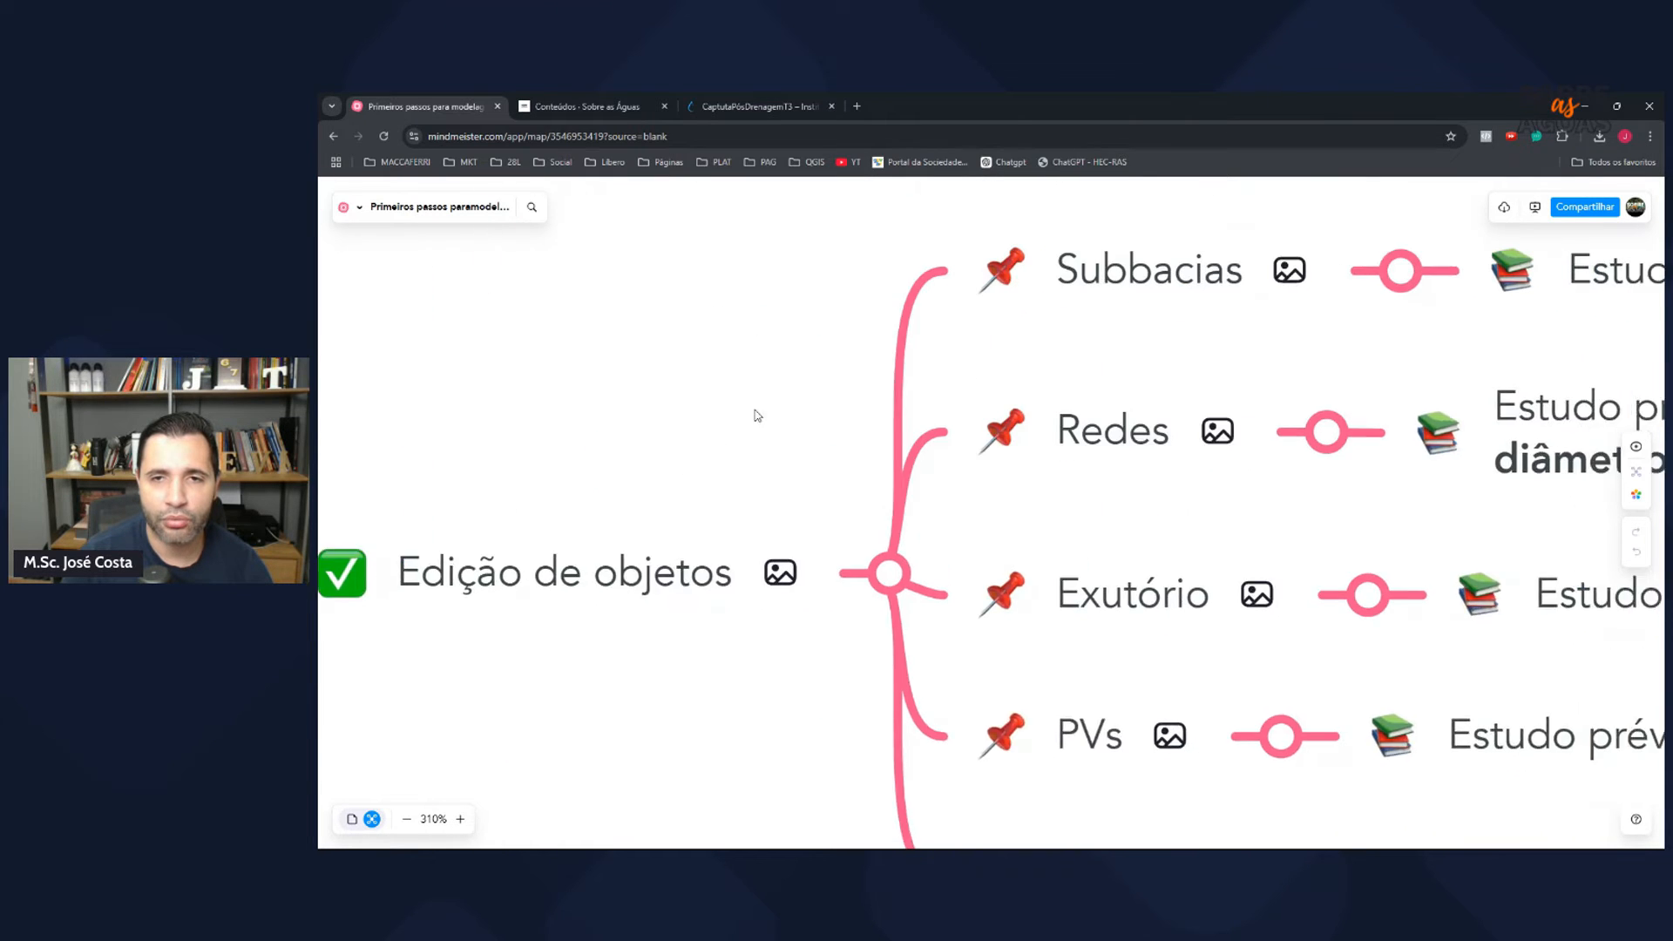
Step: Collapse the notes under Redes, Exutório, PVs and Pluviômetro in the "Edição de objetos" branch
{"action": "scroll", "coordinate": [893, 474], "scroll_direction": "down", "scroll_amount": 2}
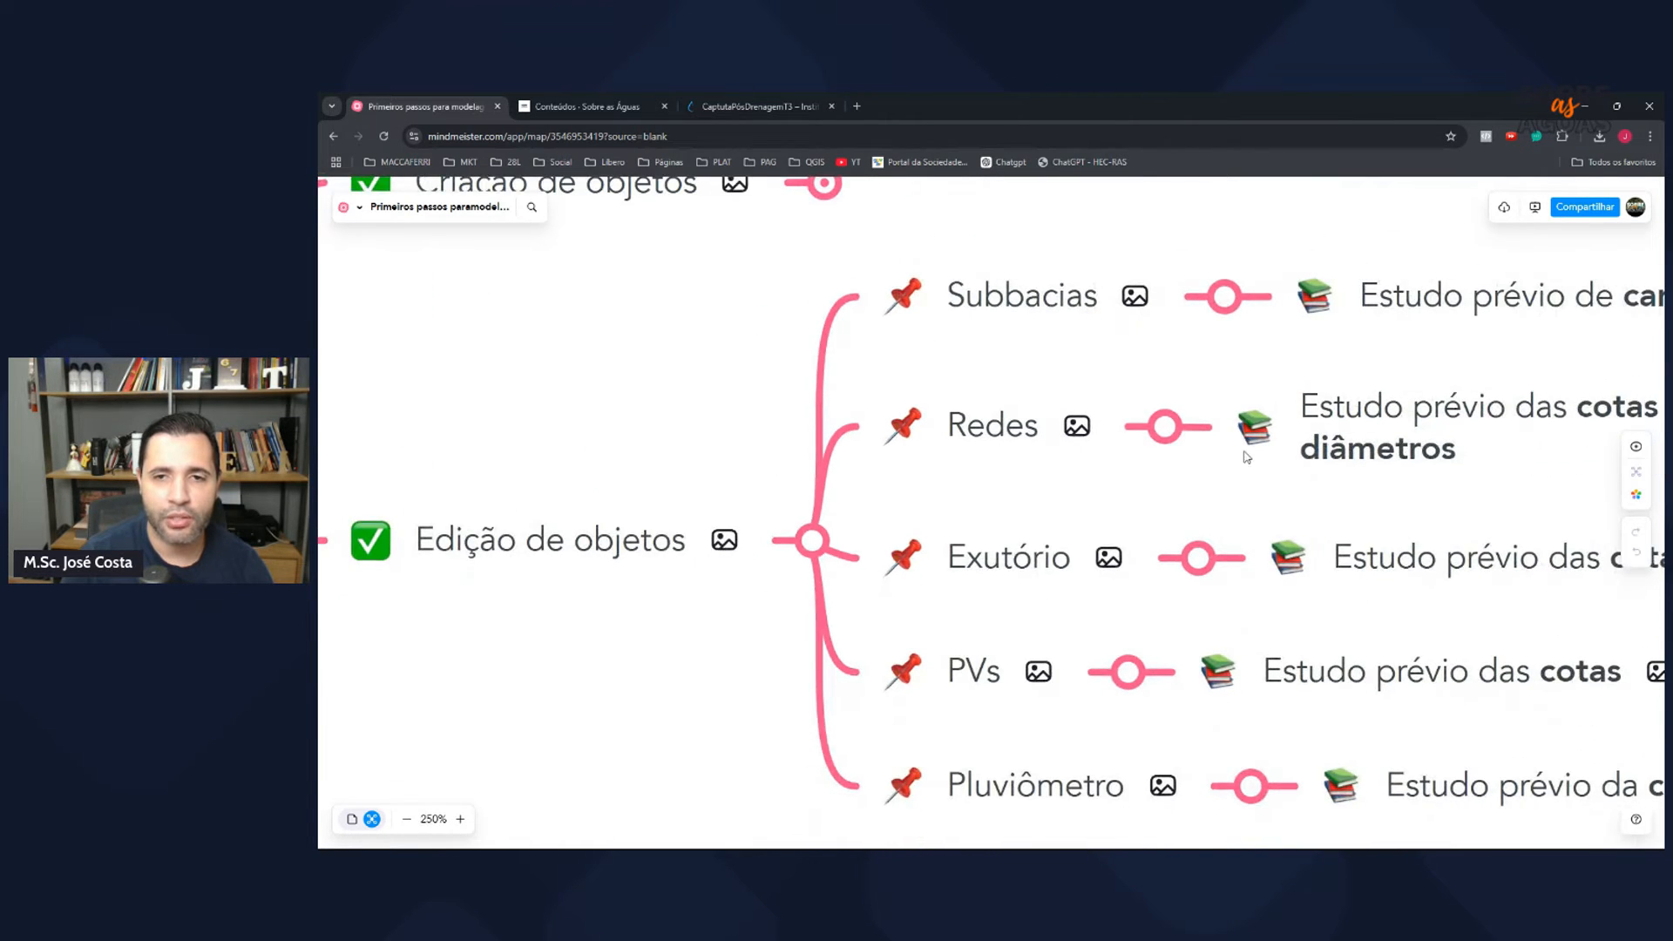
{"action": "left_click", "coordinate": [1174, 430]}
{"action": "left_click", "coordinate": [1203, 551]}
{"action": "left_click", "coordinate": [1133, 658]}
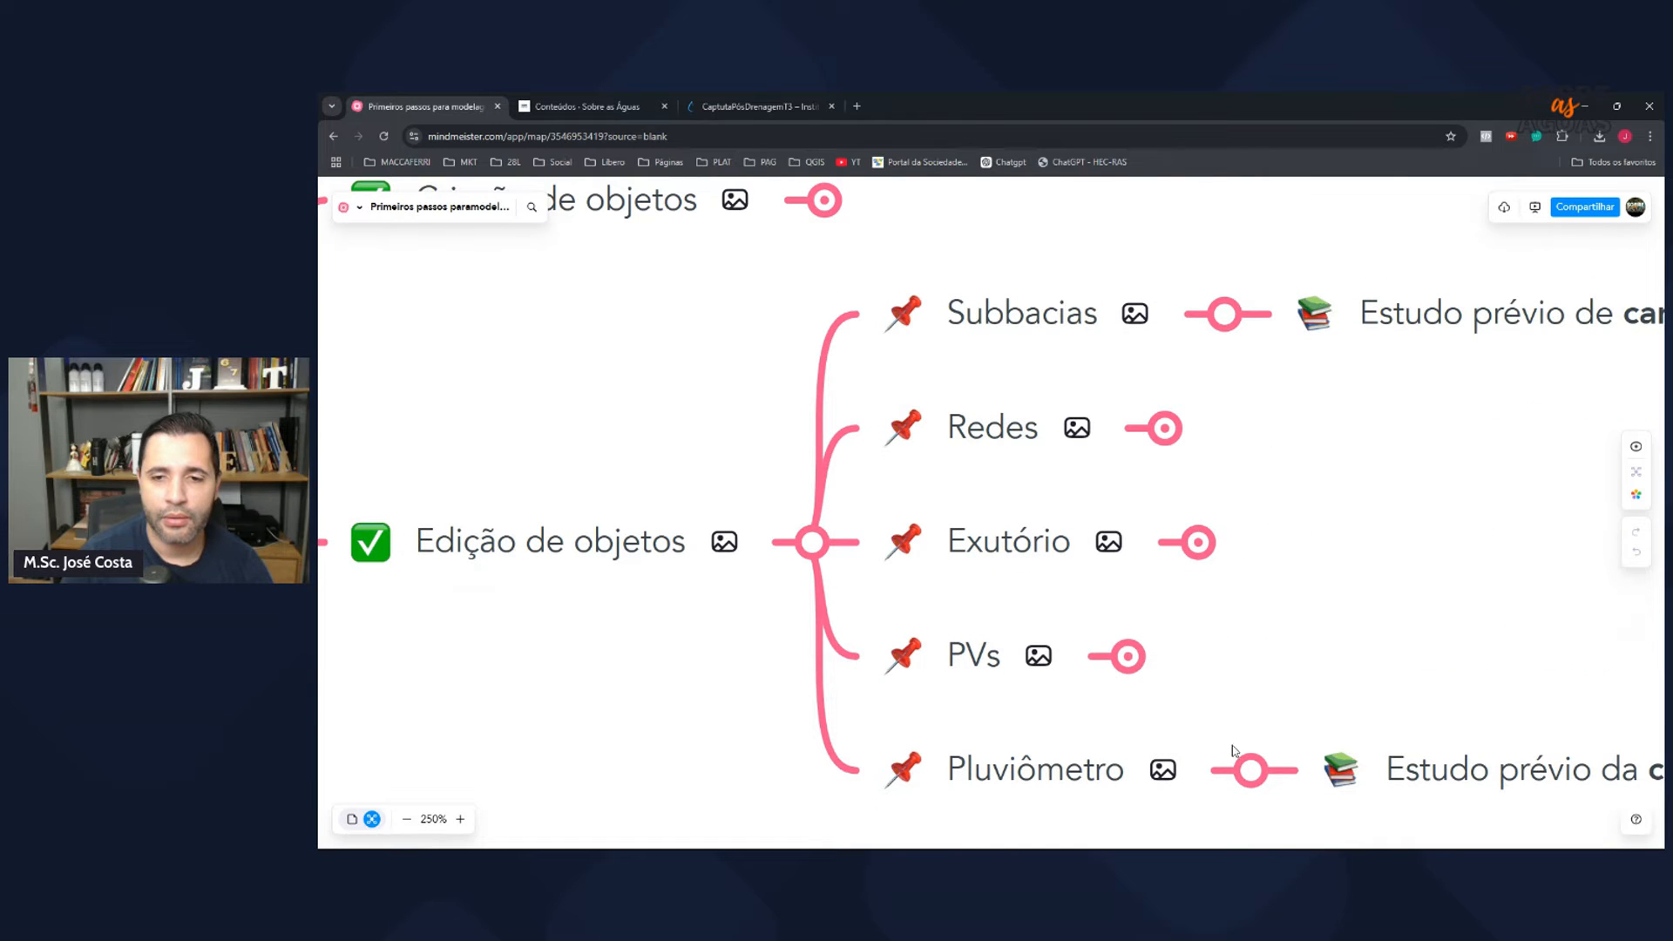
{"action": "left_click", "coordinate": [1249, 769]}
{"action": "left_click_drag", "start_coordinate": [1388, 435], "coordinate": [1079, 476]}
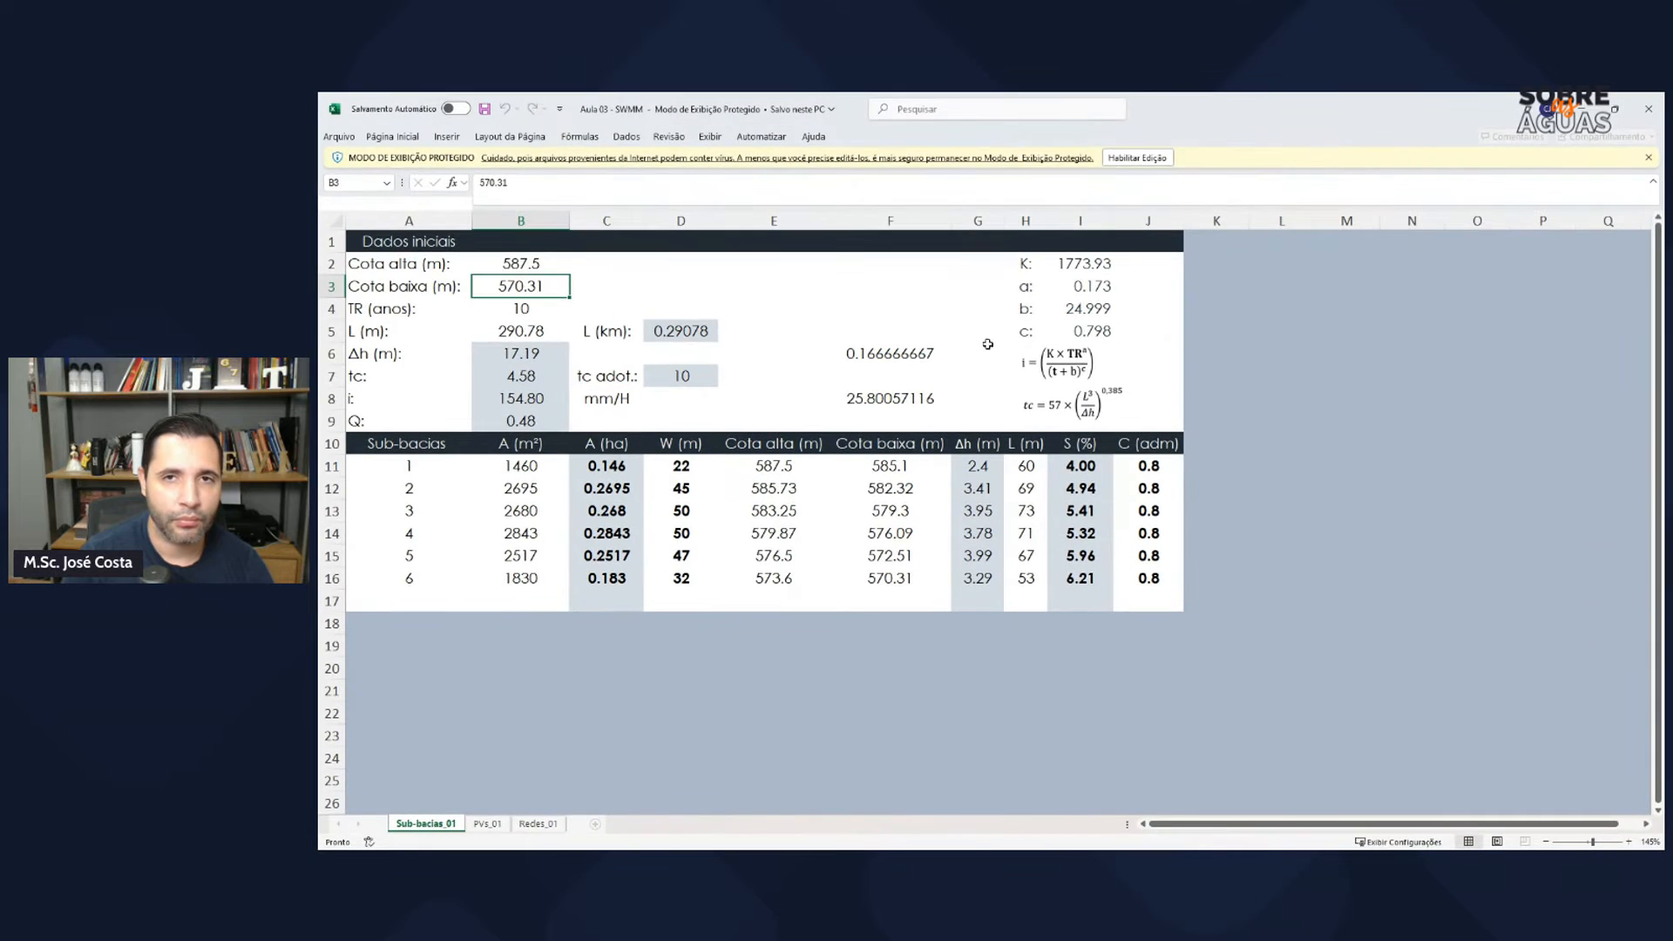
Step: Select the Cota alta value in the Excel sheet, and examine the street from area A1 to A7 in the Planta_Aula02 PDF
{"action": "left_click", "coordinate": [521, 264]}
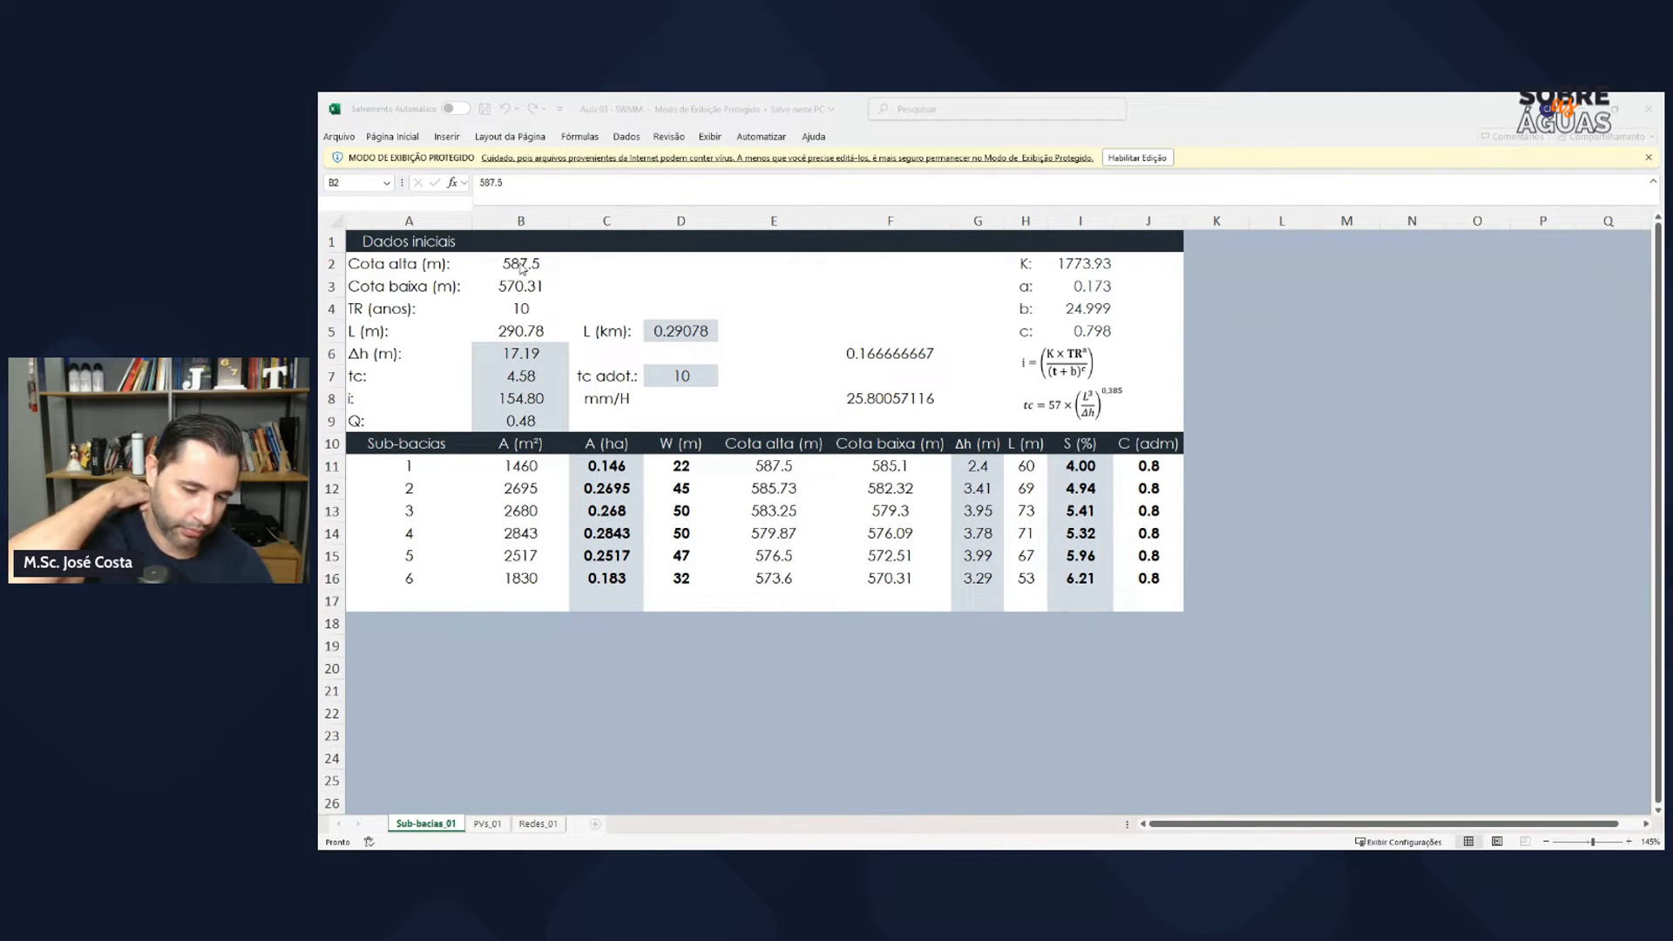
{"action": "key", "text": "alt+Tab"}
{"action": "scroll", "coordinate": [1454, 616], "scroll_direction": "up", "scroll_amount": 5, "text": "ctrl"}
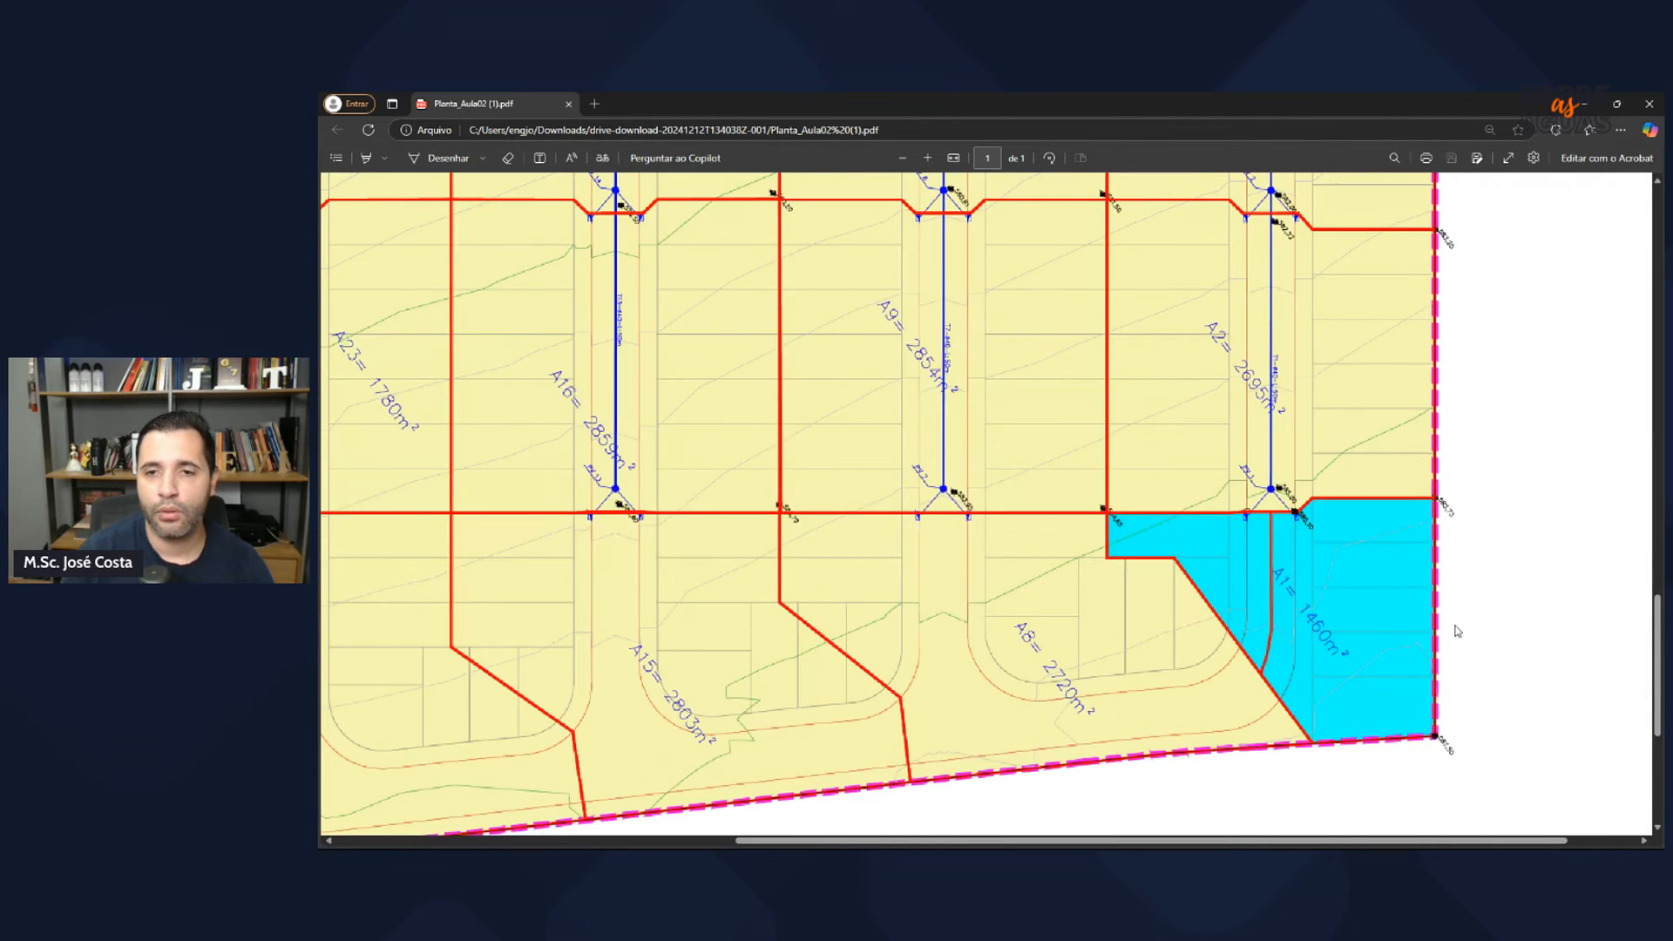
{"action": "middle_click", "coordinate": [1458, 621]}
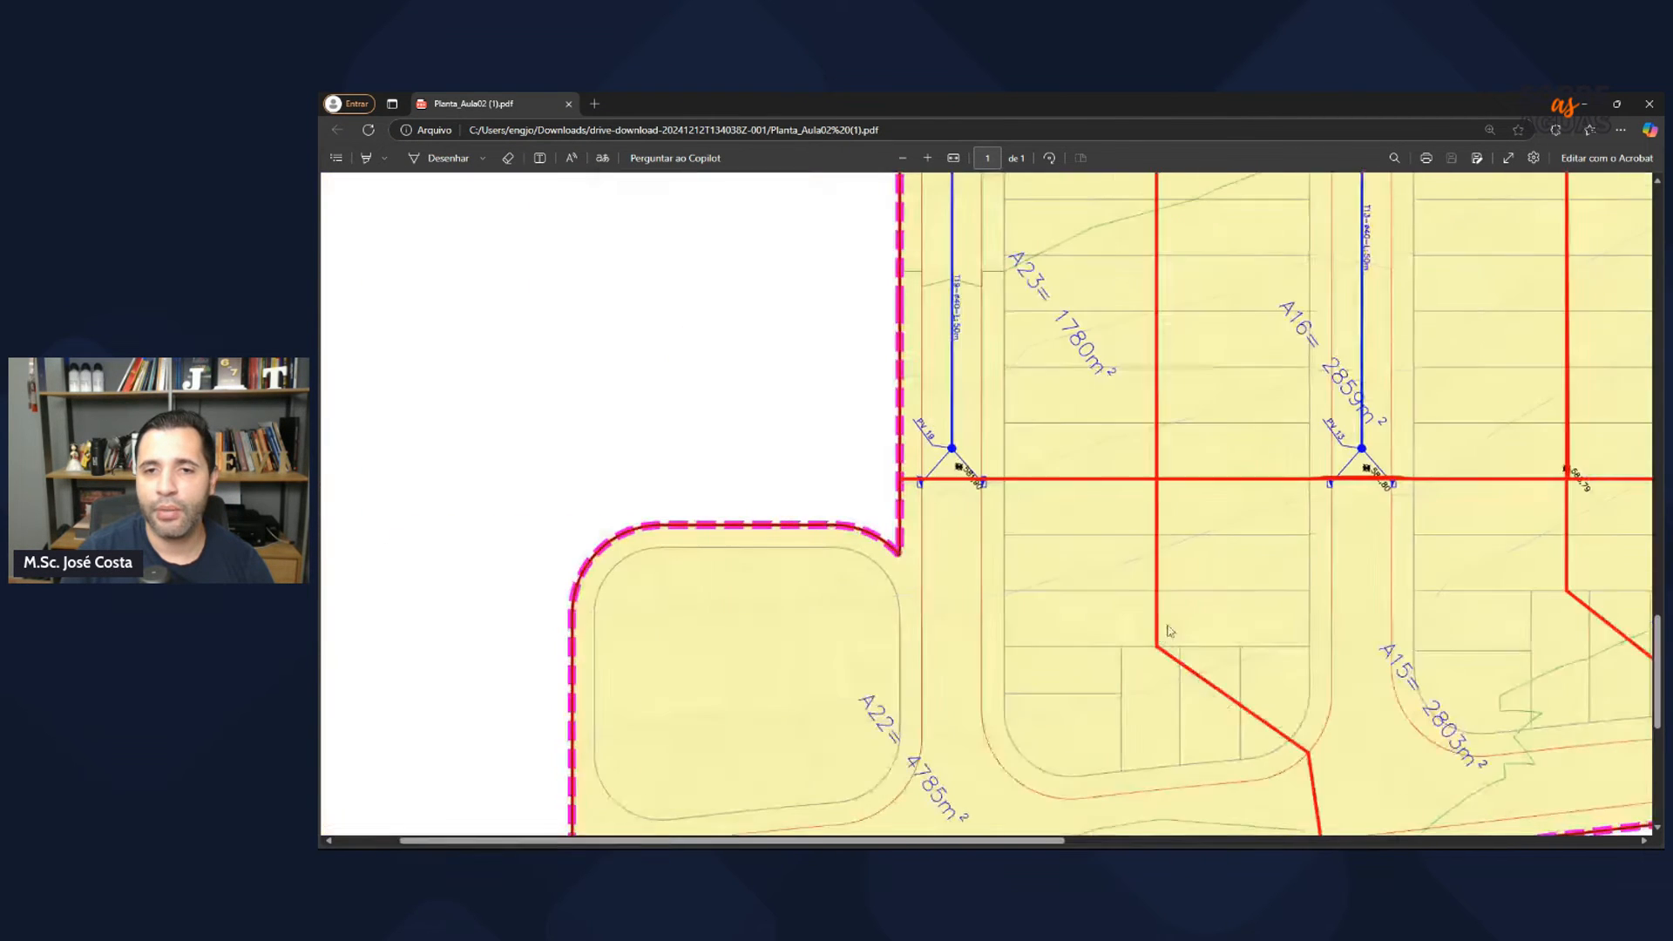
{"action": "scroll", "coordinate": [1133, 610], "scroll_direction": "up", "scroll_amount": 5}
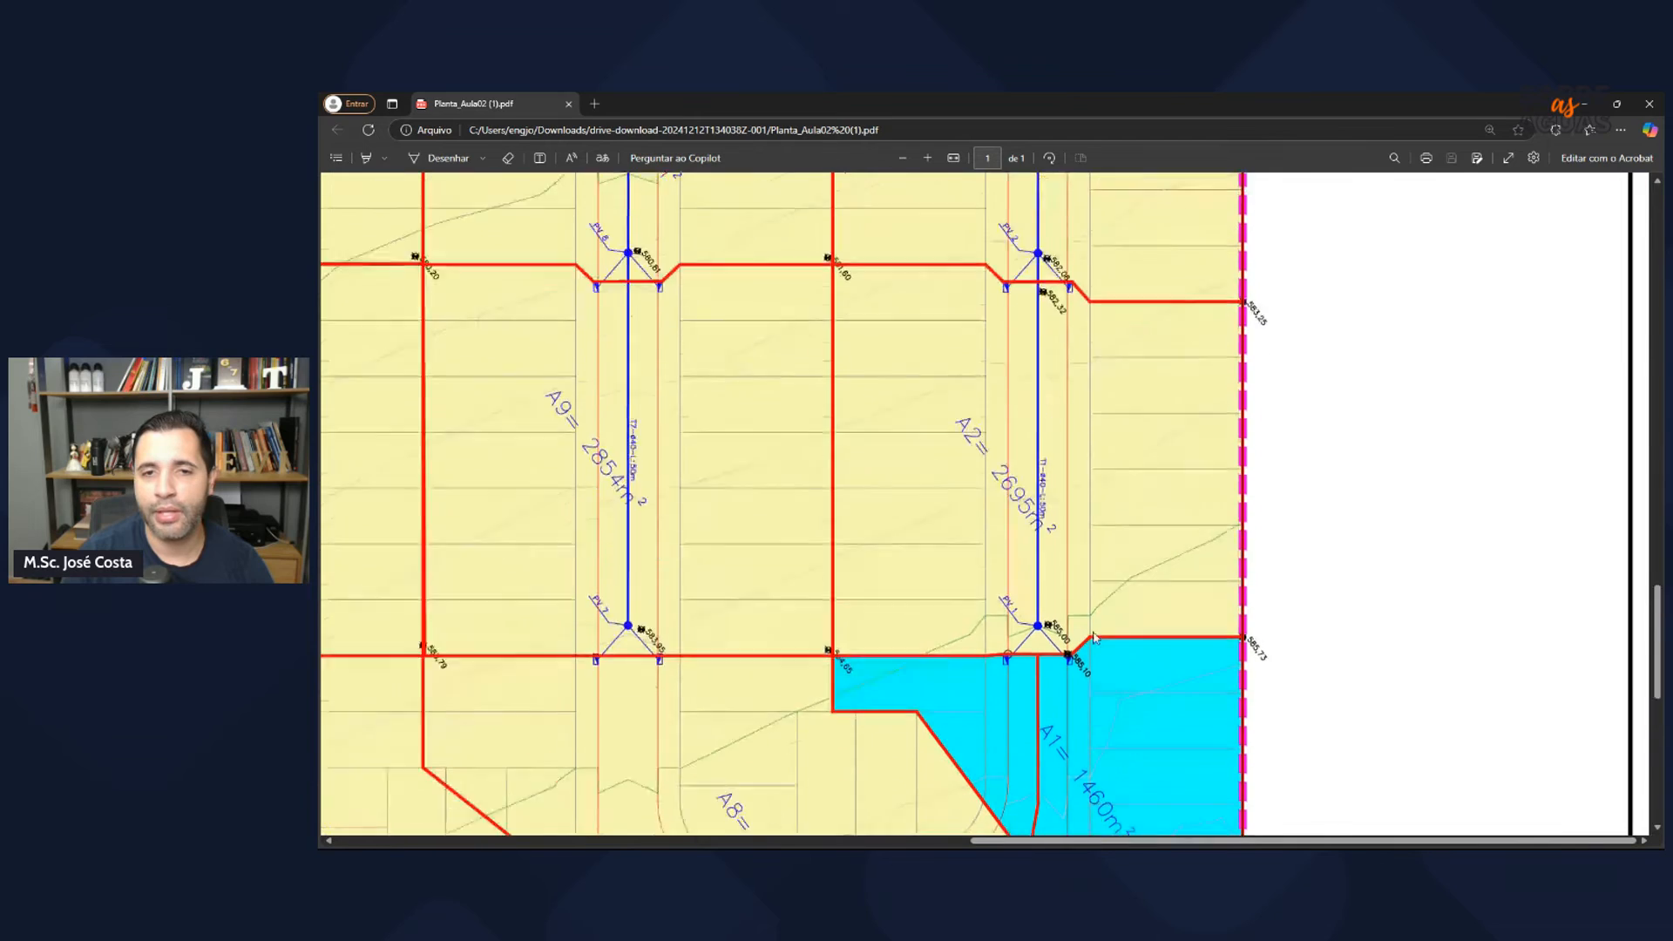
{"action": "scroll", "coordinate": [1078, 570], "scroll_direction": "up", "scroll_amount": 8}
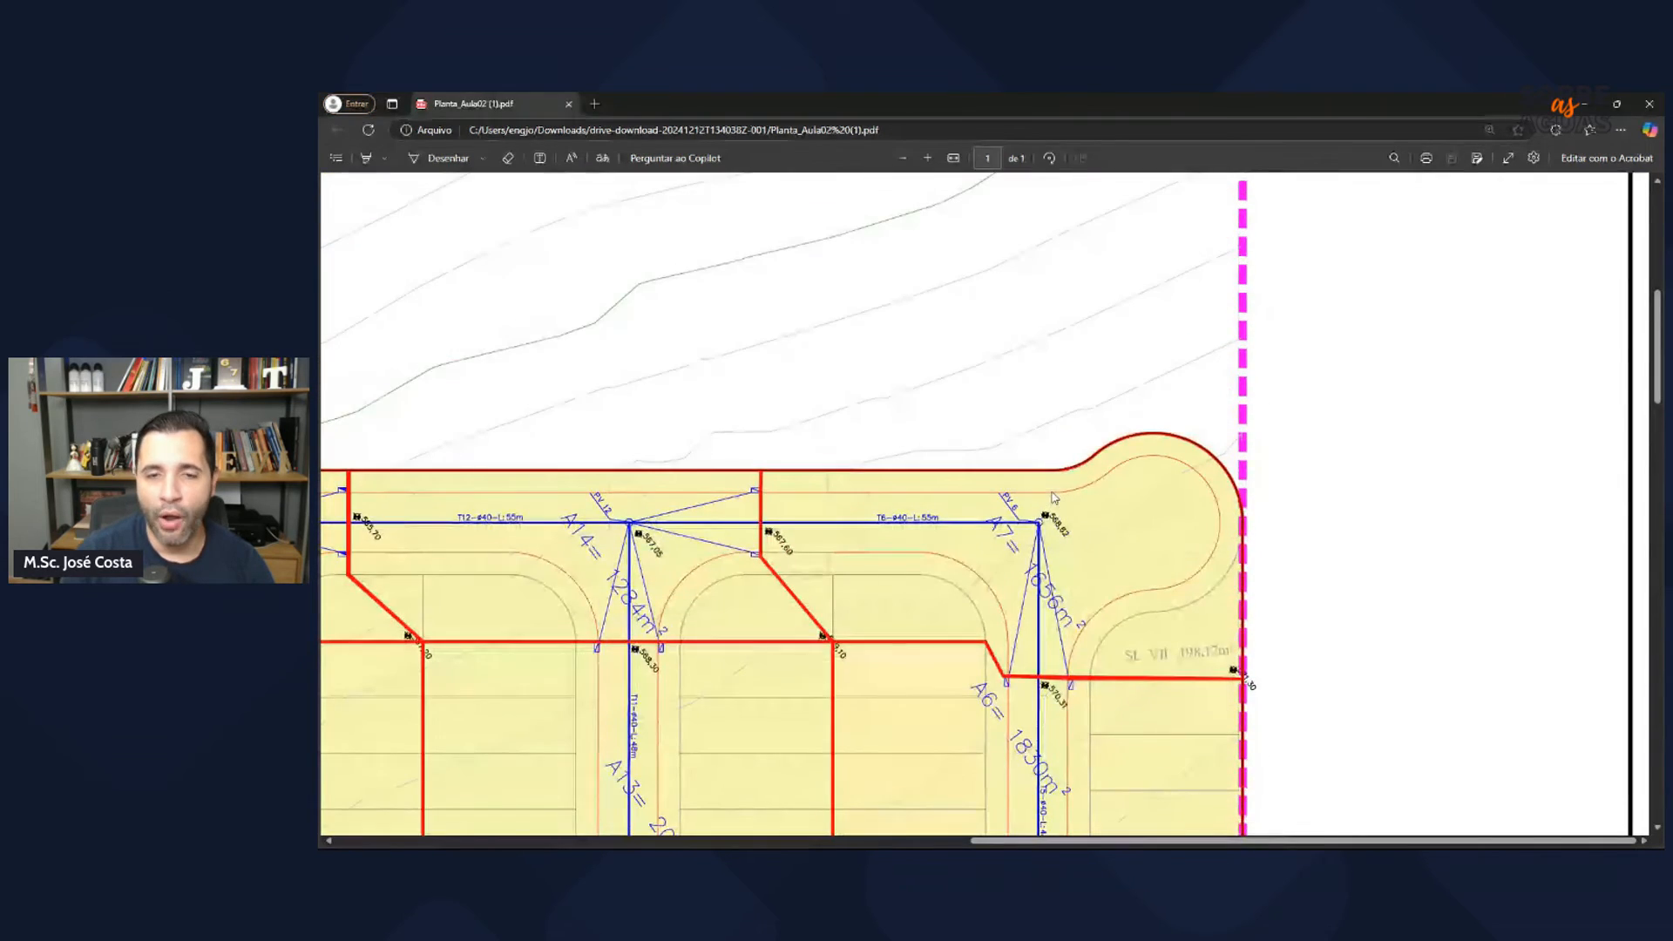
{"action": "scroll", "coordinate": [1055, 495], "scroll_direction": "down", "scroll_amount": 6}
{"action": "scroll", "coordinate": [1052, 495], "scroll_direction": "down", "scroll_amount": 10}
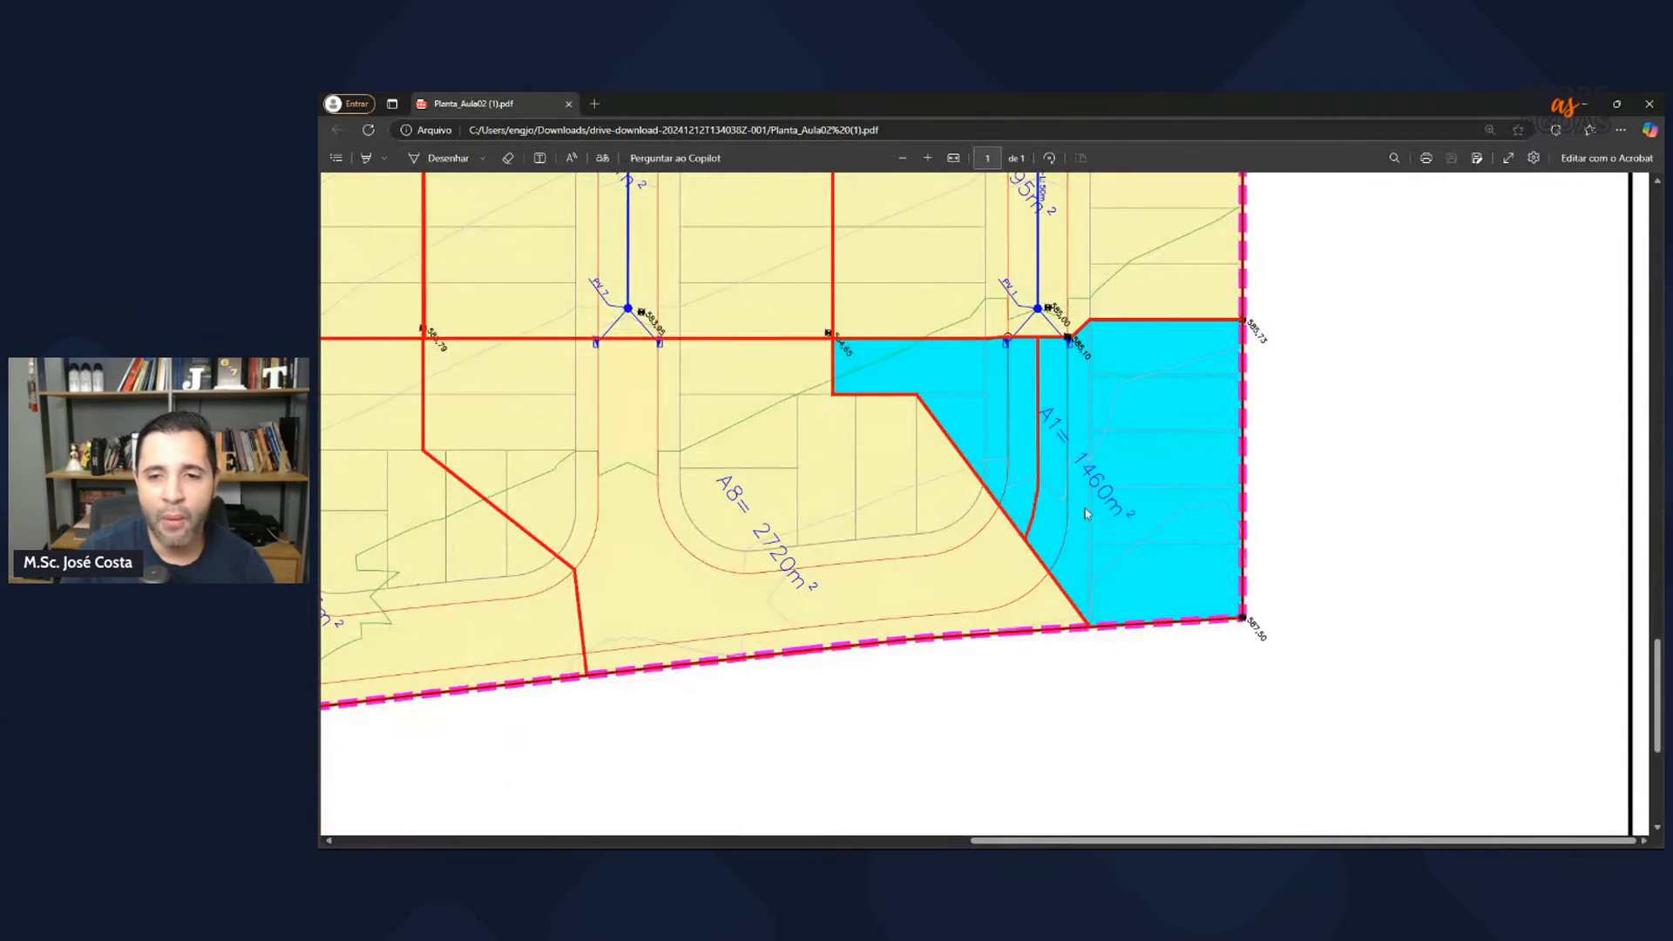
Step: Return to the plan after a glance at the spreadsheet, and examine the elevation label at area A1's outer corner
{"action": "key", "text": "alt+Tab"}
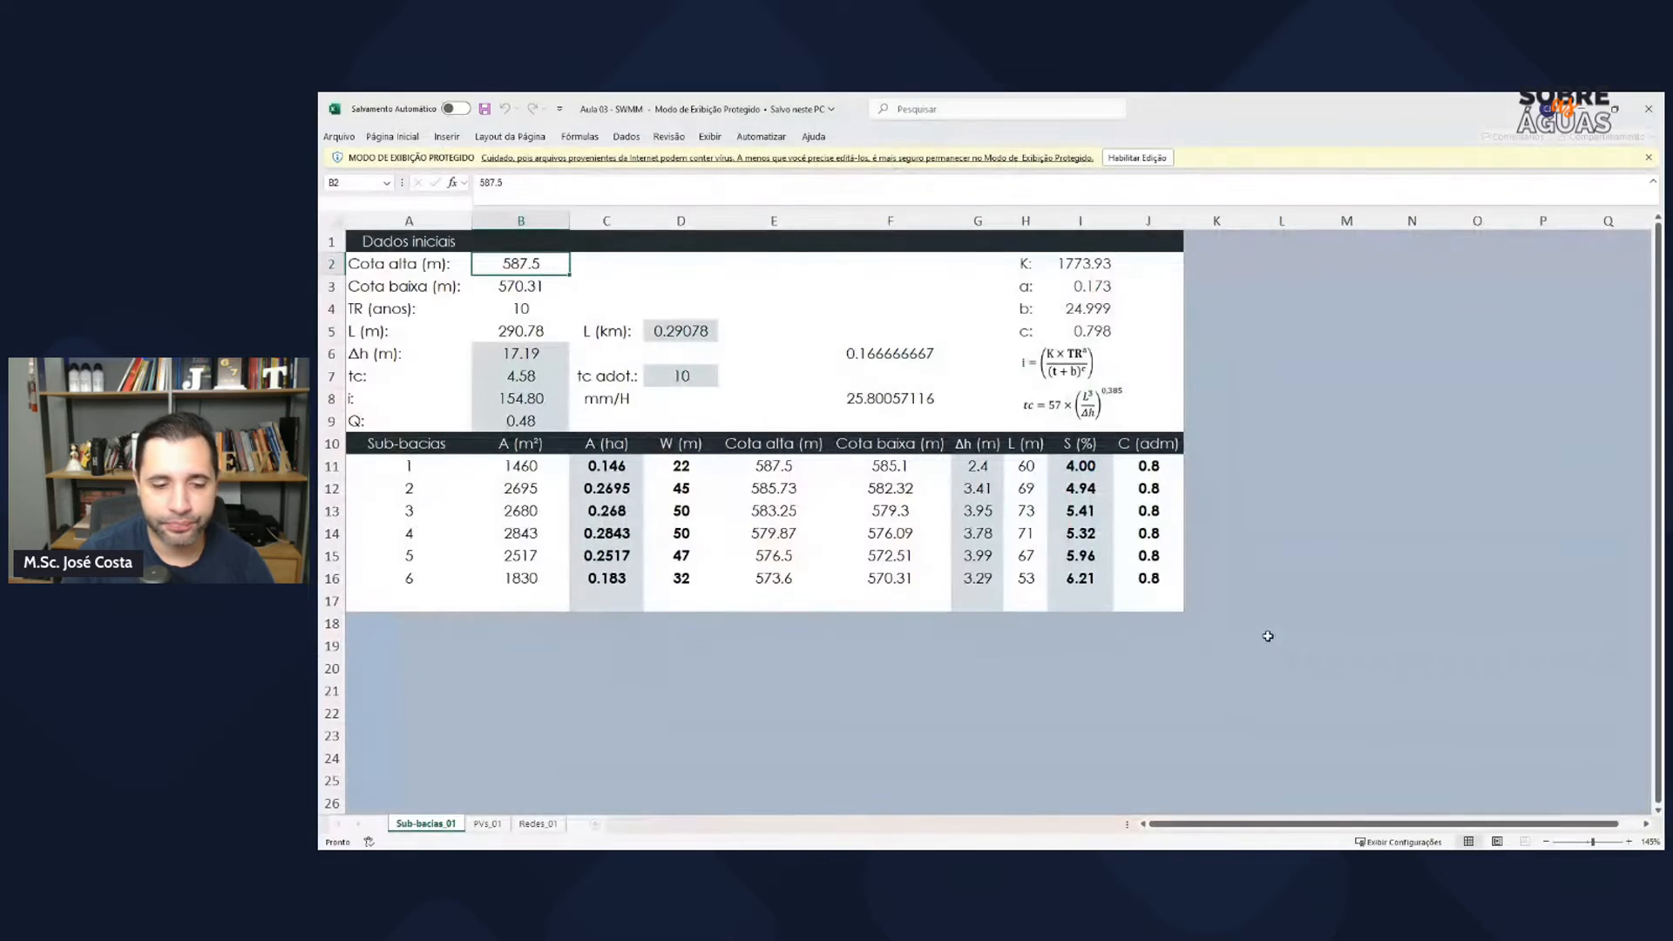
{"action": "key", "text": "alt+Tab"}
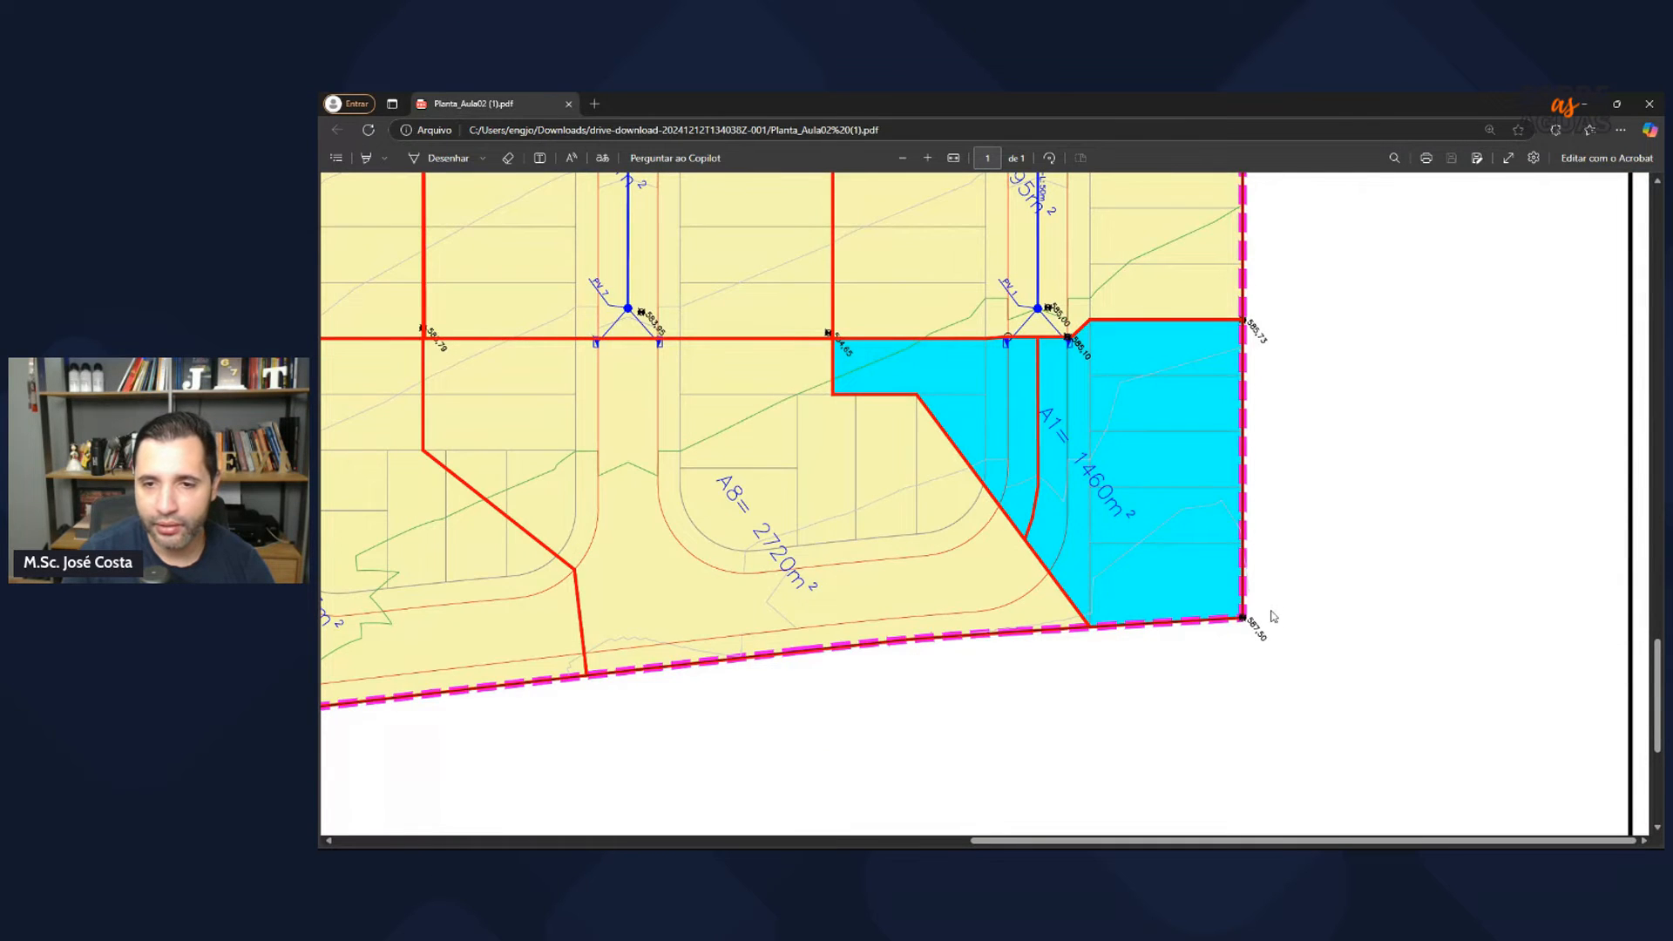
{"action": "scroll", "coordinate": [1242, 601], "scroll_direction": "up", "scroll_amount": 3}
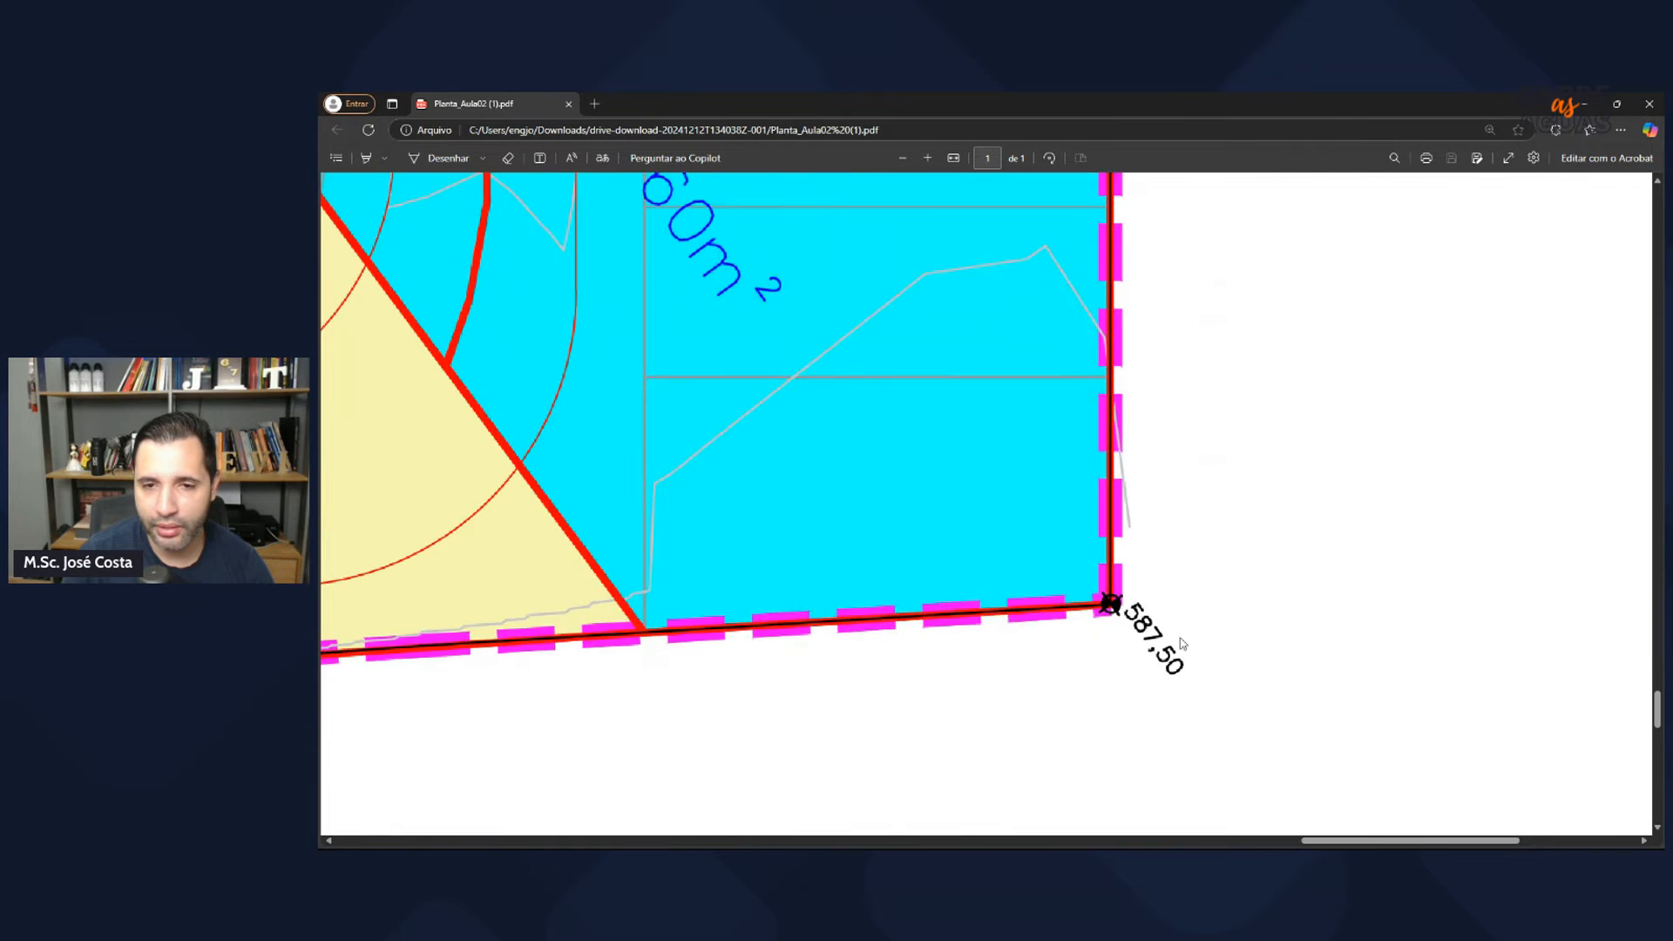
{"action": "scroll", "coordinate": [1061, 639], "scroll_direction": "down", "scroll_amount": 2}
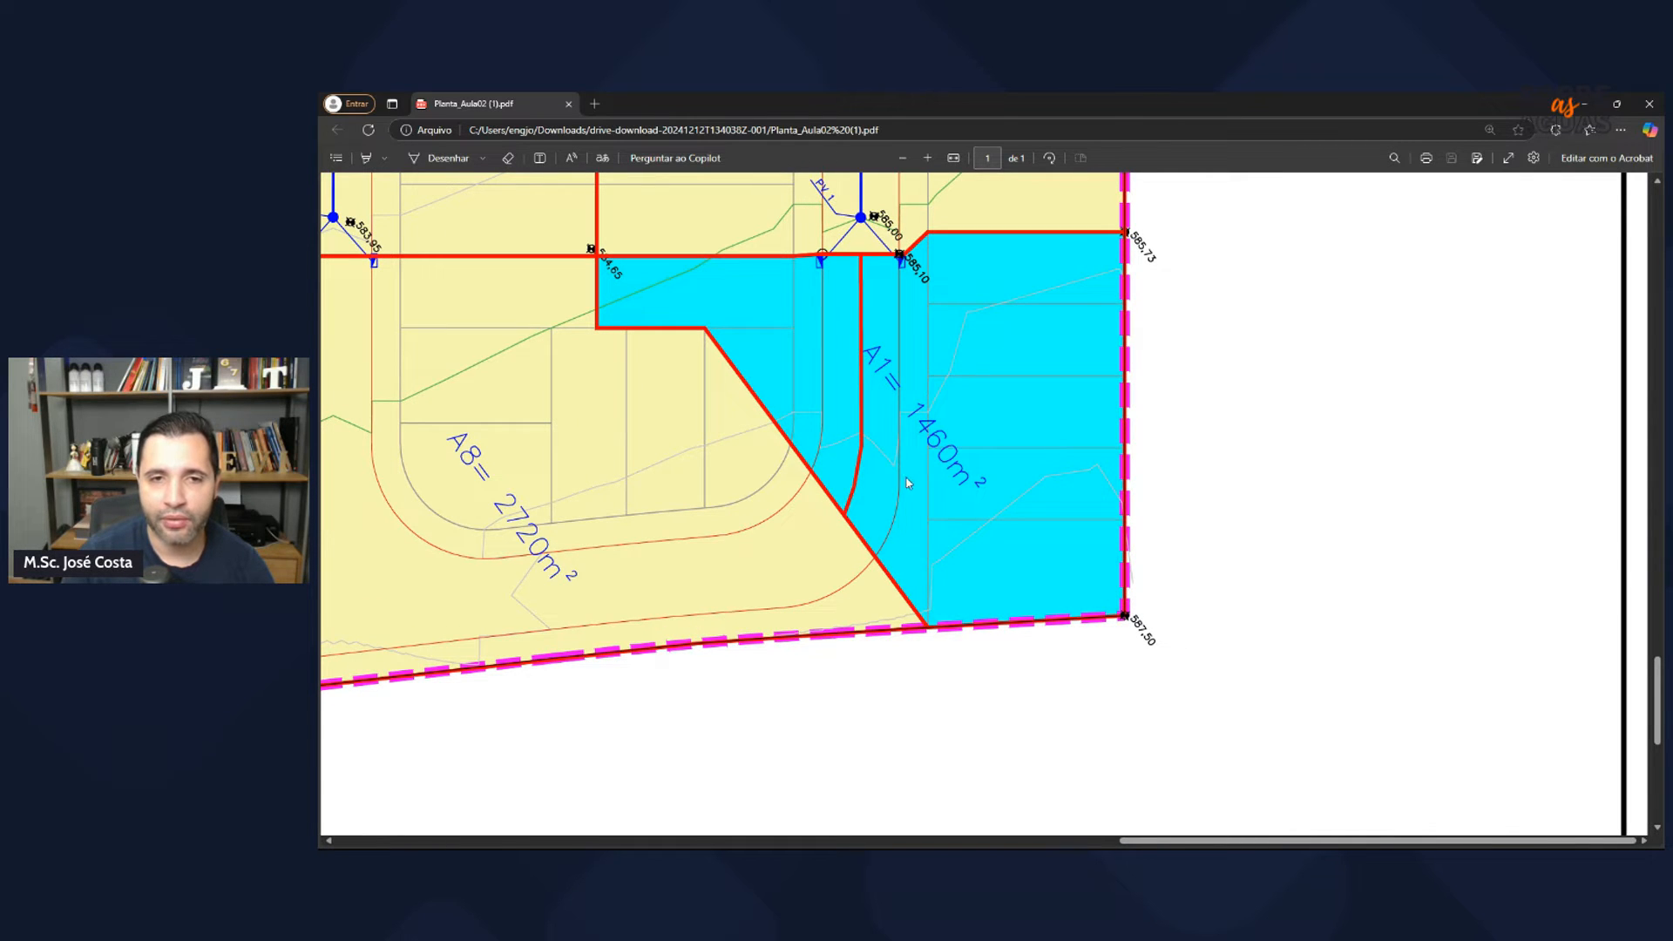
Step: Examine the elevation label at the downstream edge of area A6, and trace the street back towards area A1
{"action": "scroll", "coordinate": [1018, 515], "scroll_direction": "up", "scroll_amount": 15}
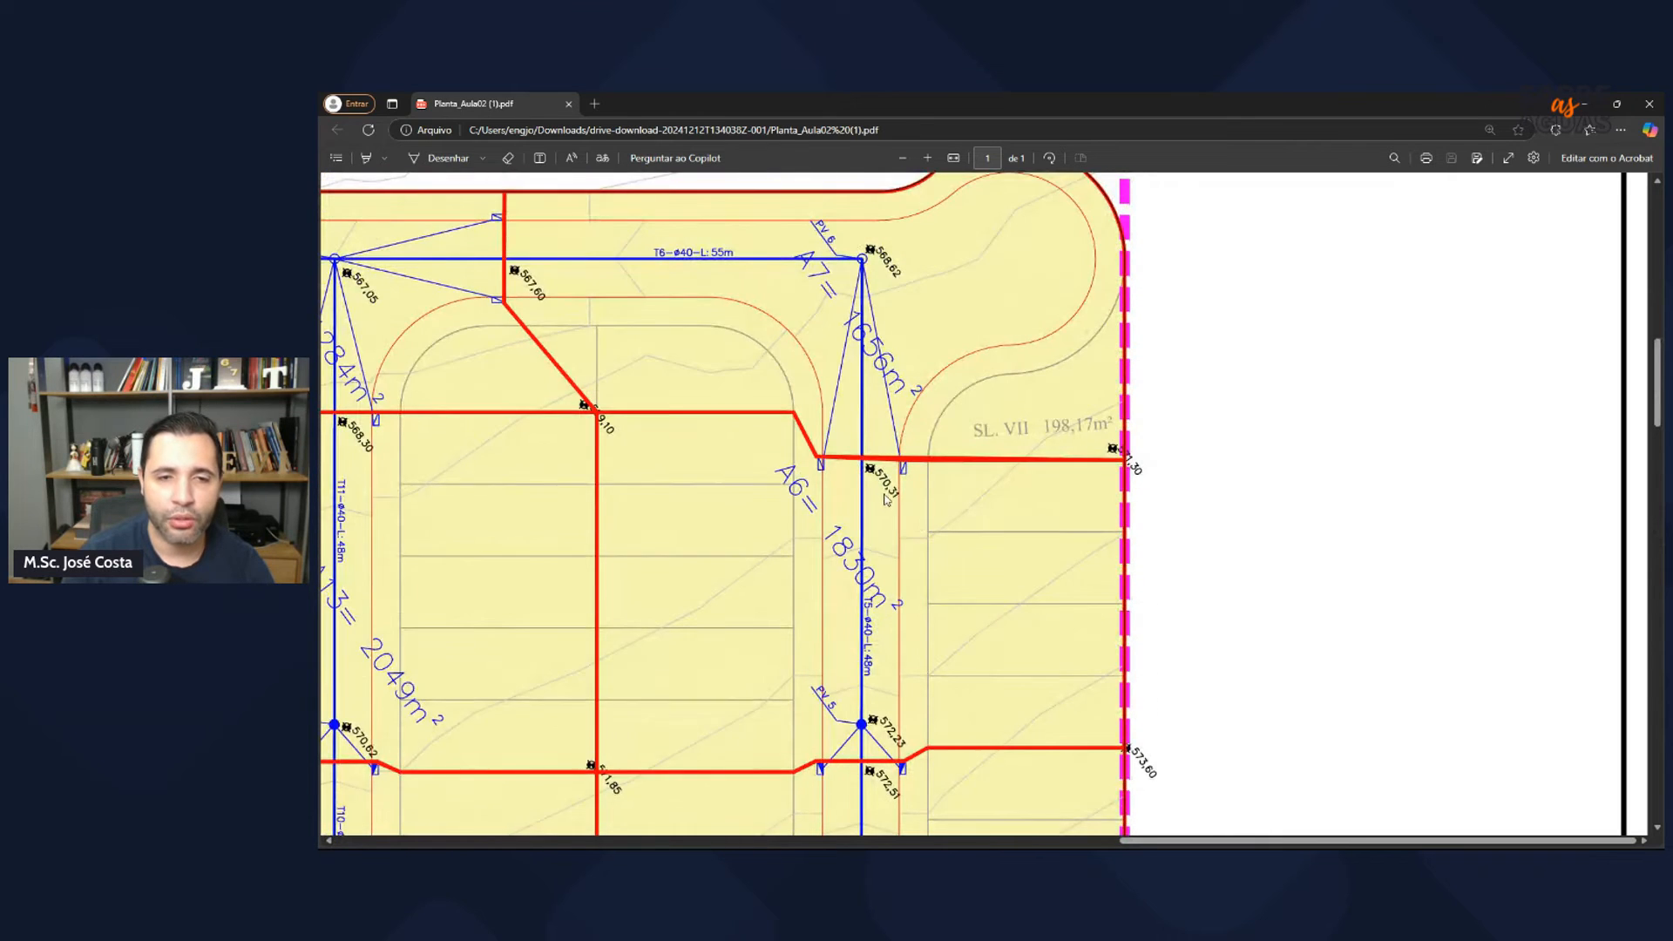
{"action": "scroll", "coordinate": [924, 525], "scroll_direction": "up", "scroll_amount": 5}
{"action": "scroll", "coordinate": [952, 473], "scroll_direction": "down", "scroll_amount": 5}
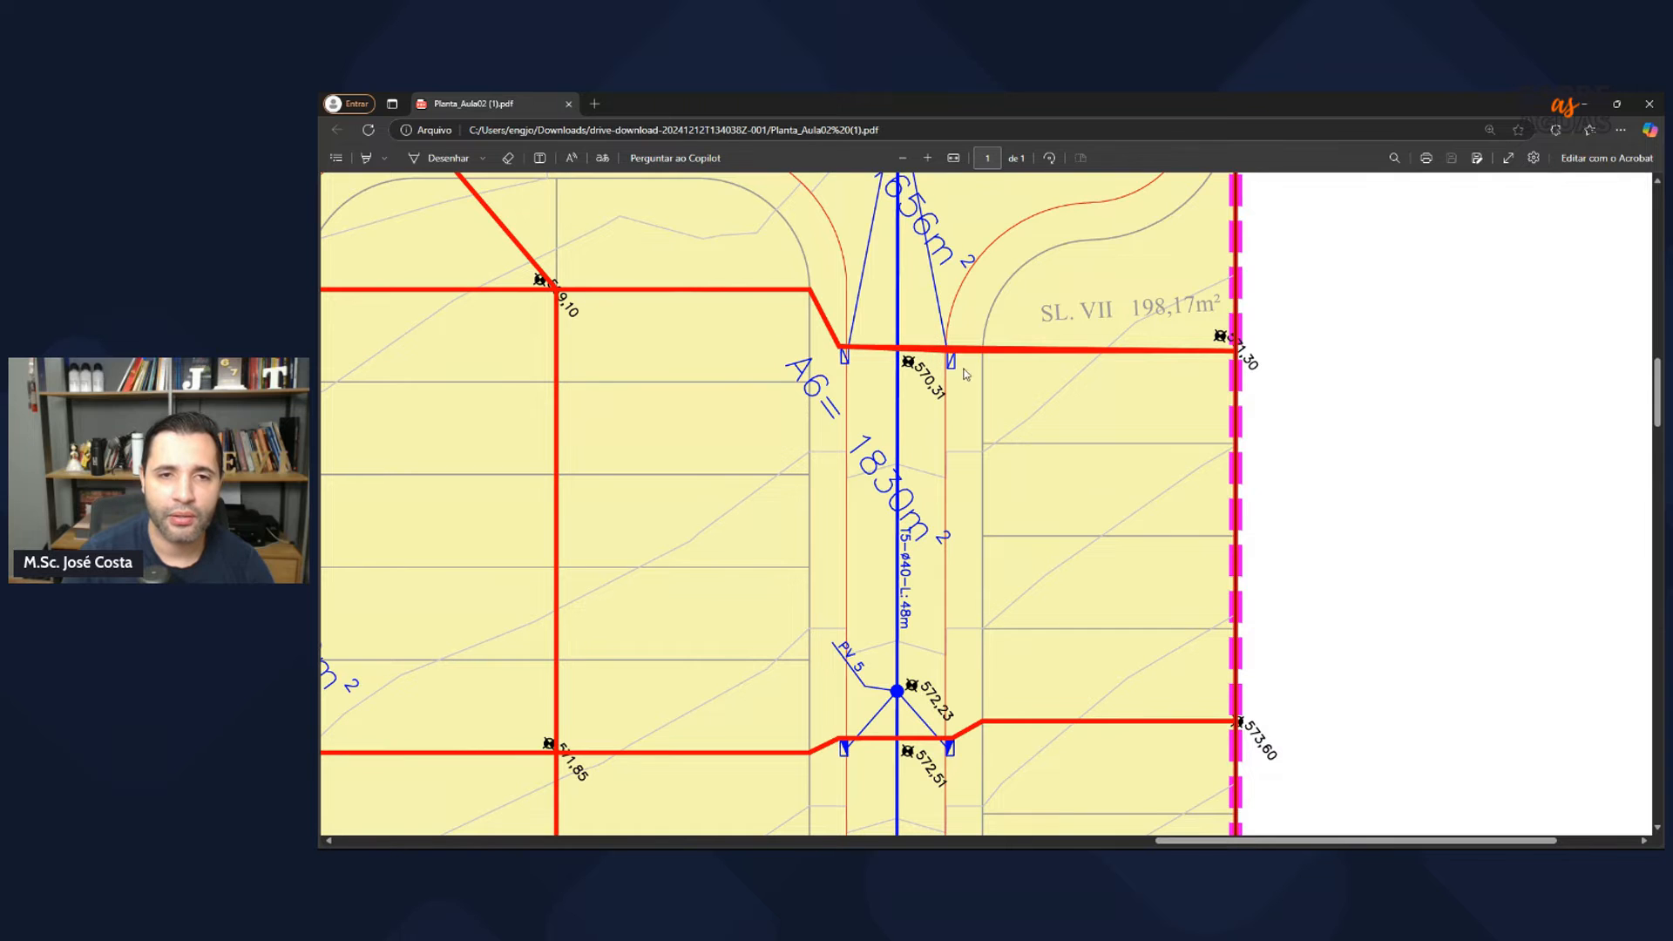
{"action": "mouse_move", "coordinate": [919, 359]}
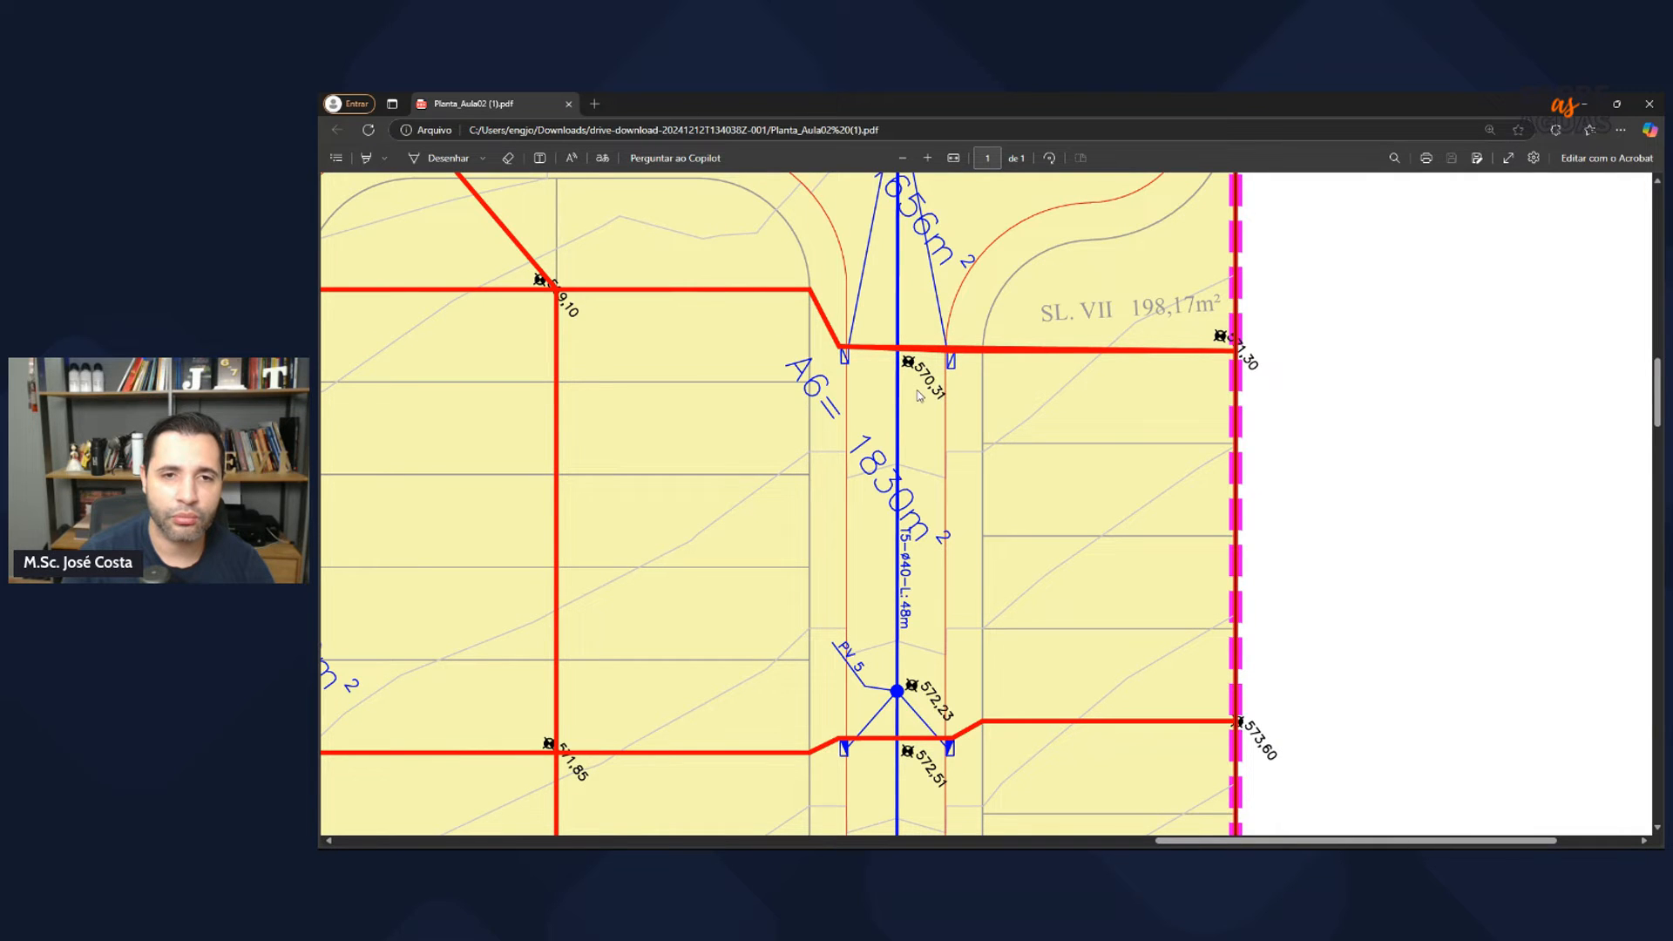
{"action": "scroll", "coordinate": [919, 396], "scroll_direction": "down", "scroll_amount": 5}
{"action": "scroll", "coordinate": [1264, 454], "scroll_direction": "up", "scroll_amount": 3}
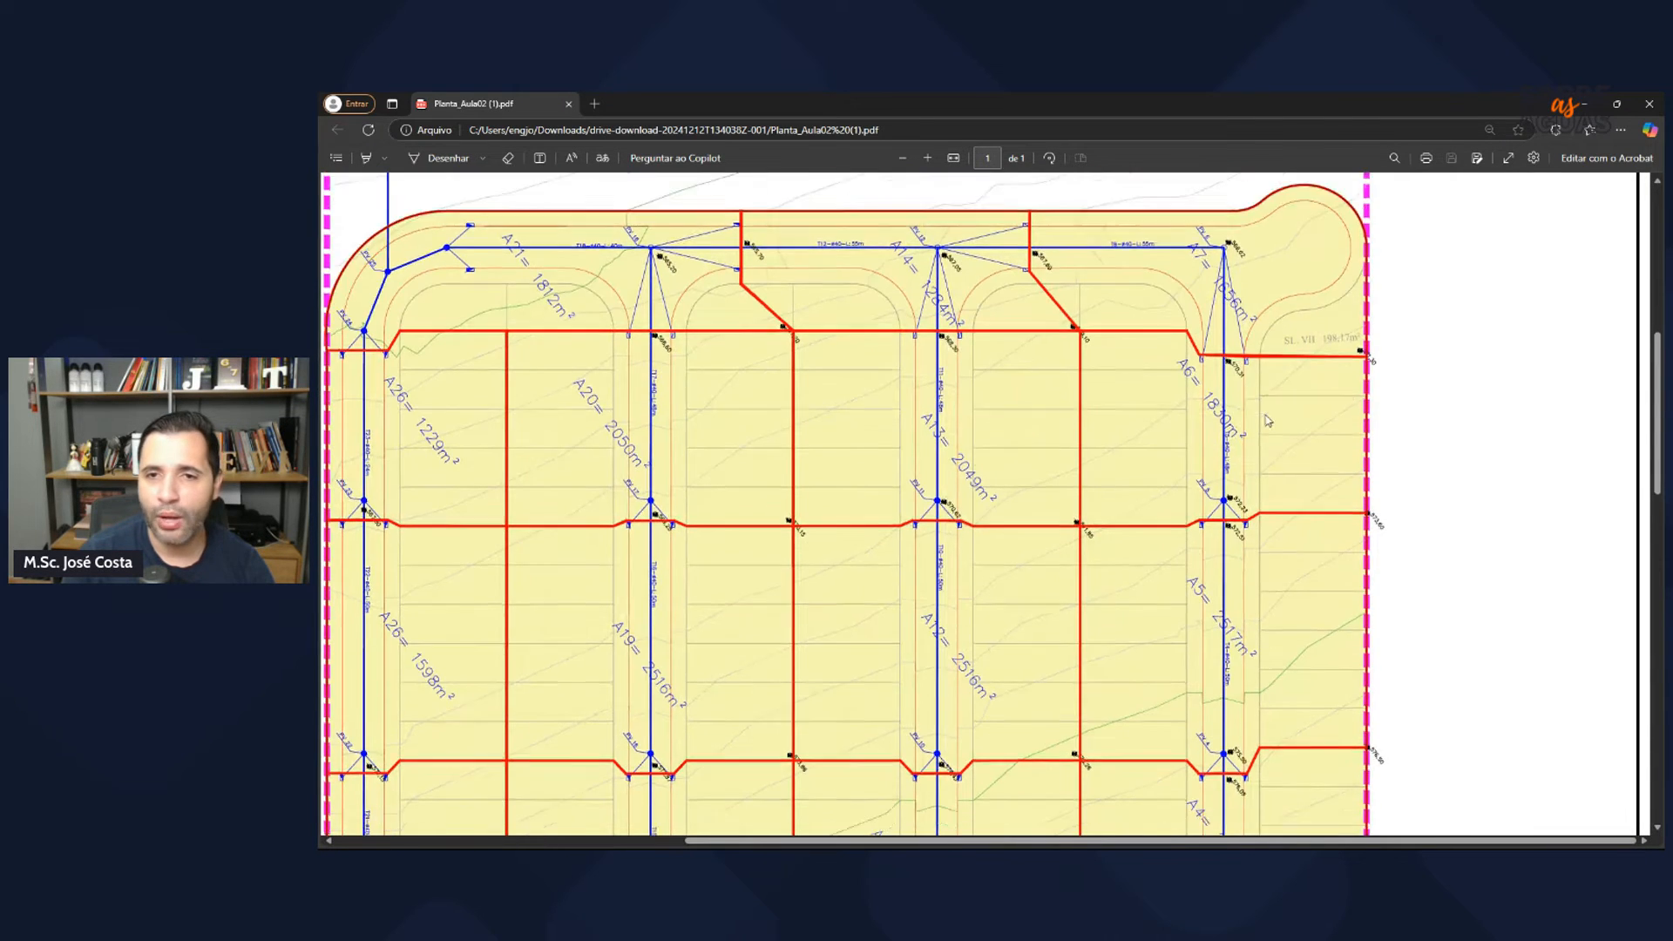
{"action": "scroll", "coordinate": [1263, 453], "scroll_direction": "down", "scroll_amount": 6}
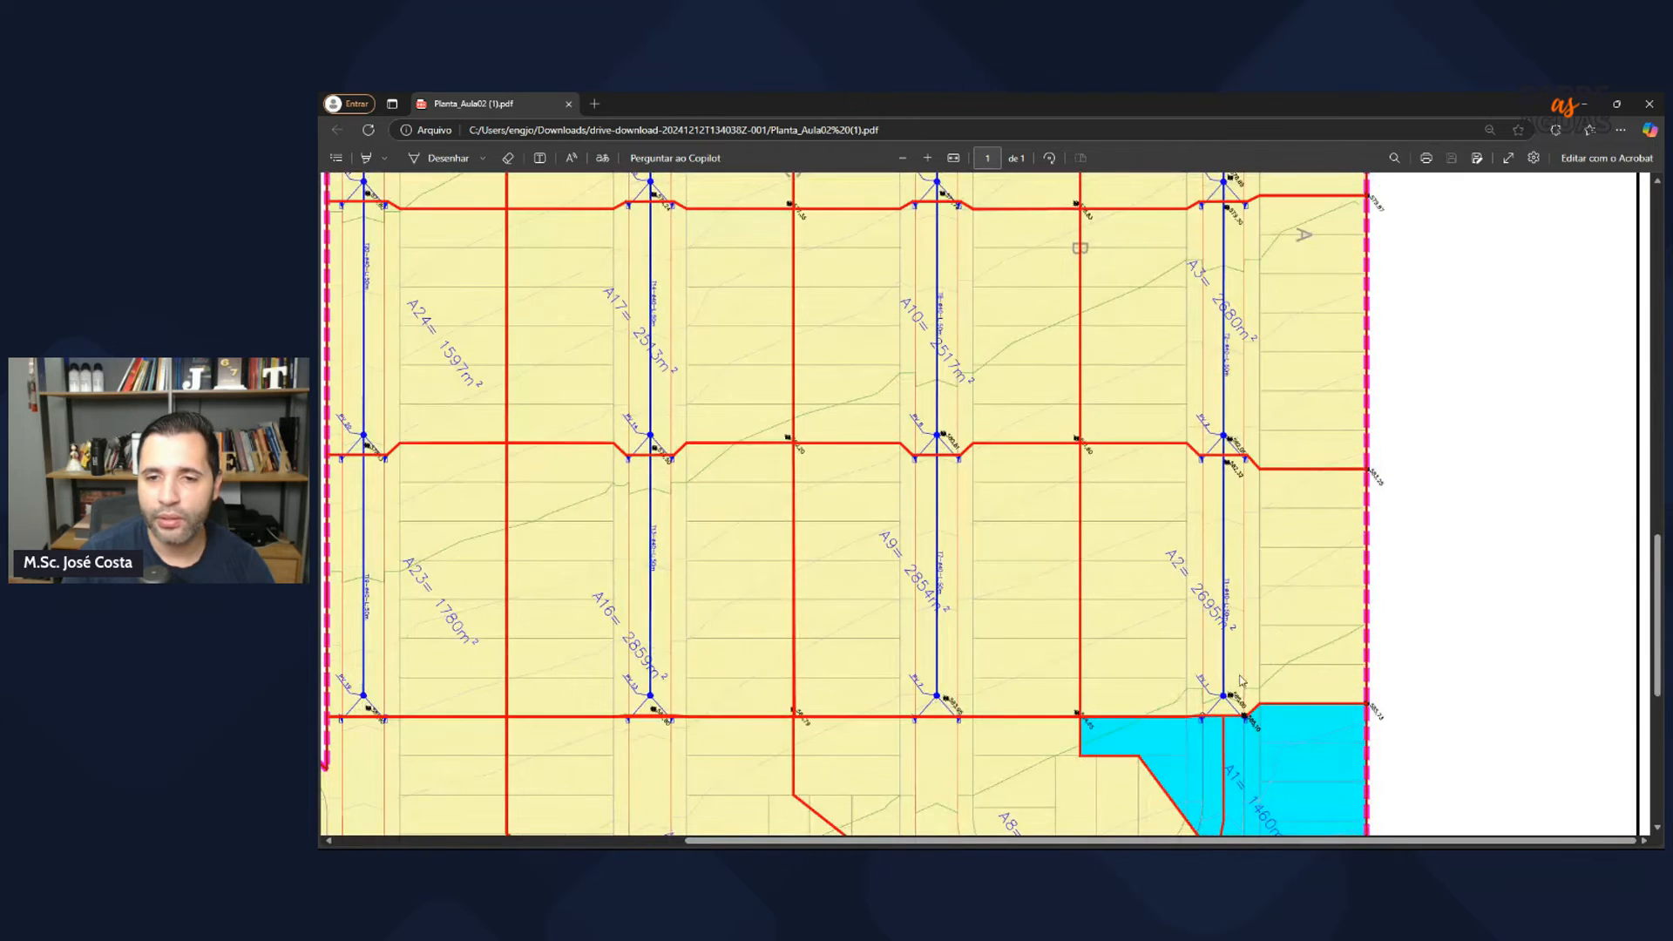
{"action": "scroll", "coordinate": [1250, 645], "scroll_direction": "down", "scroll_amount": 1}
Step: Switch to the Excel workbook and review the Cota alta, Cota baixa, TR and L inputs on the Sub-bacias_01 sheet
{"action": "key", "text": "alt+Tab"}
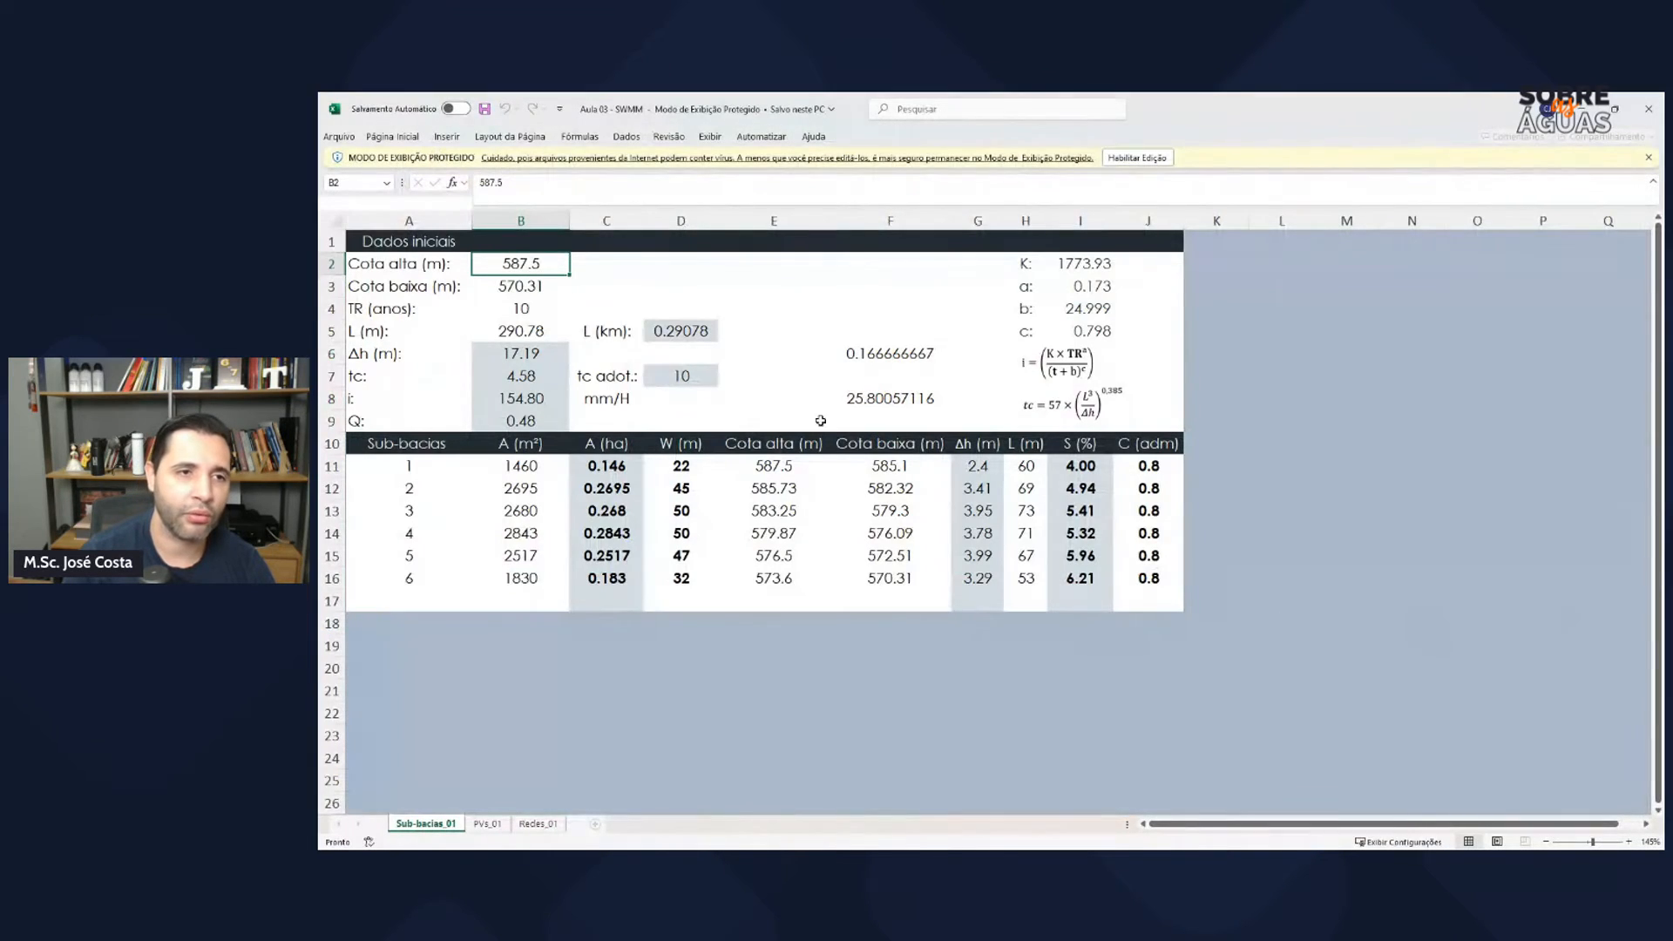
{"action": "left_click", "coordinate": [525, 286]}
{"action": "left_click", "coordinate": [527, 265]}
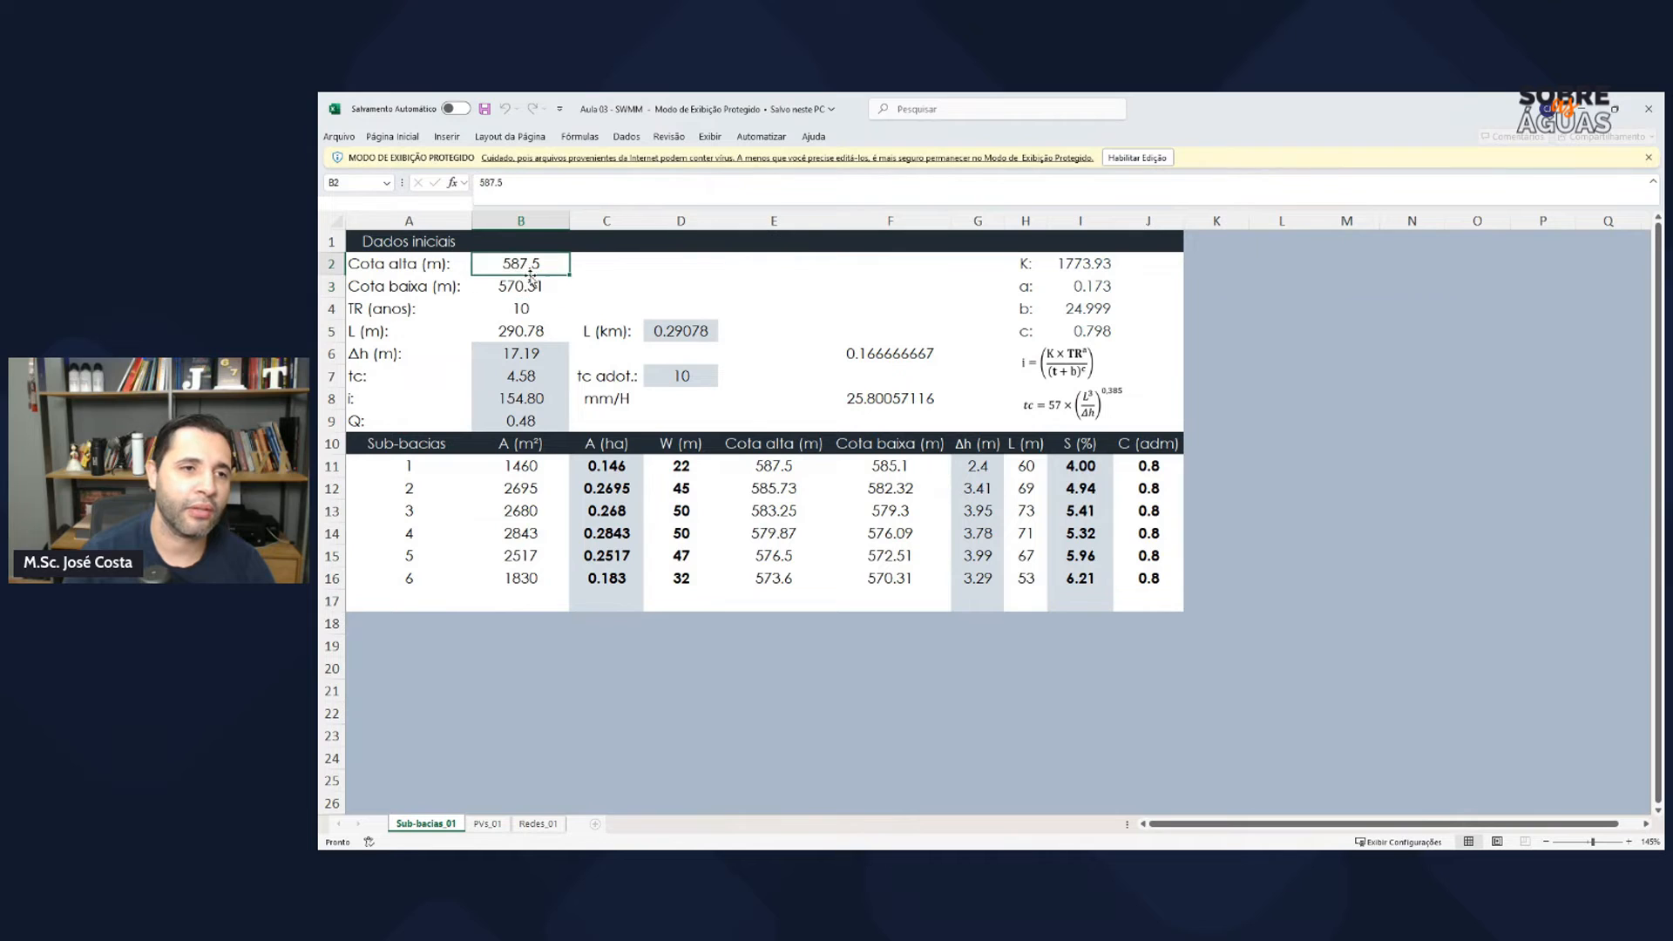
{"action": "left_click", "coordinate": [526, 286]}
{"action": "left_click", "coordinate": [521, 307]}
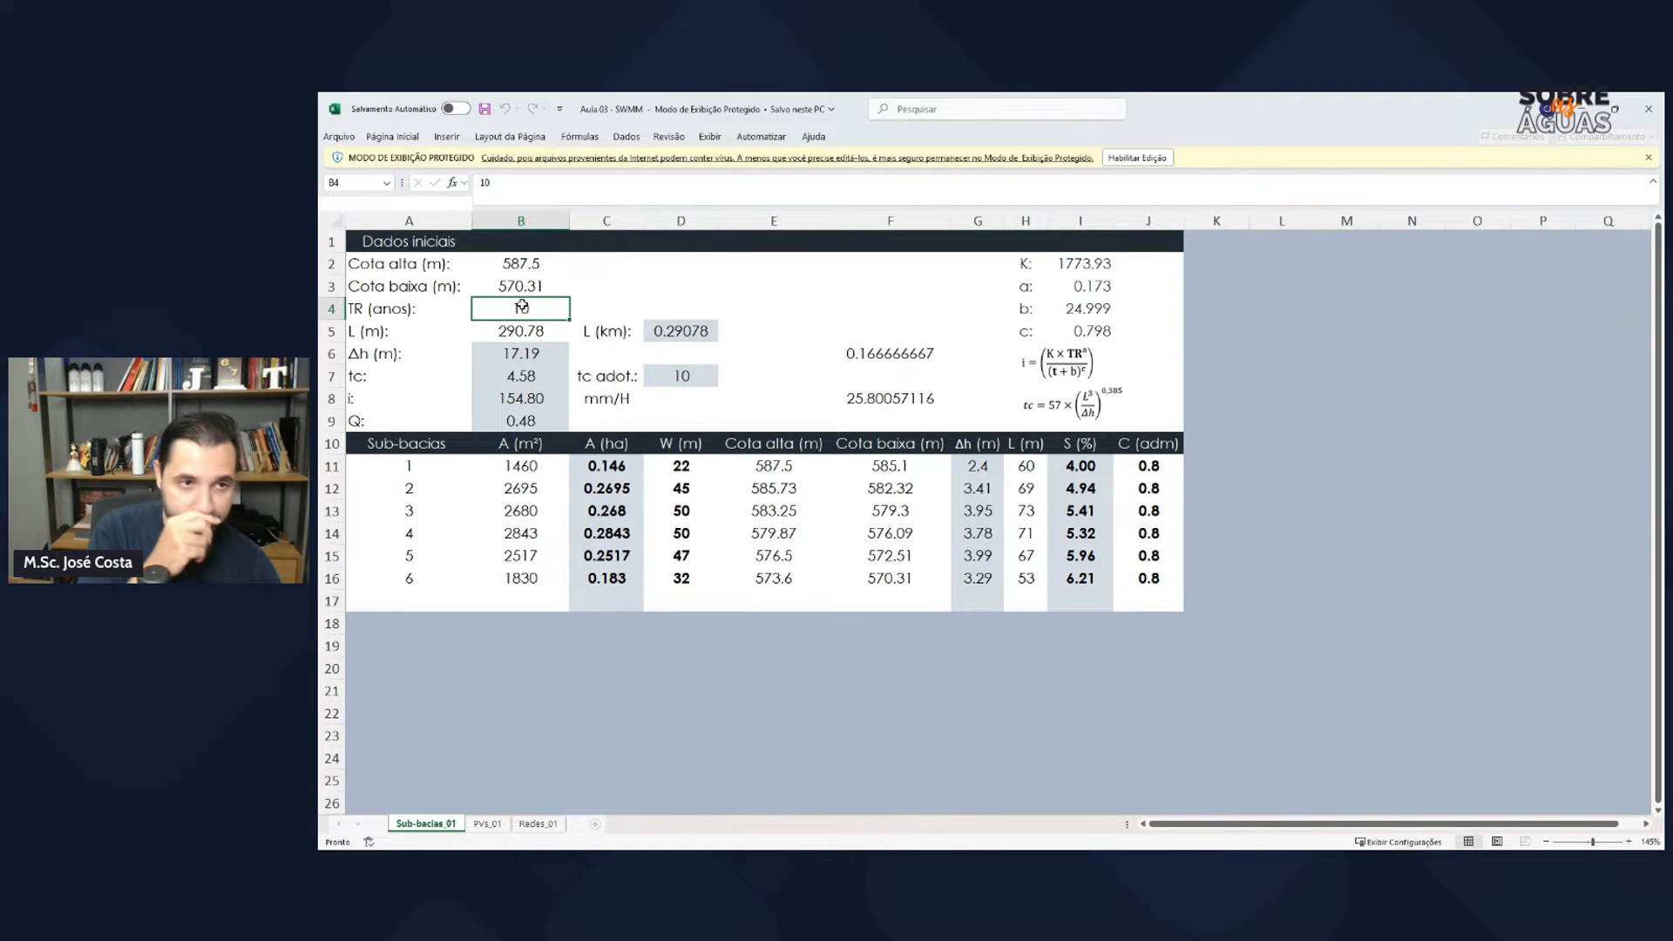
{"action": "left_click", "coordinate": [523, 332]}
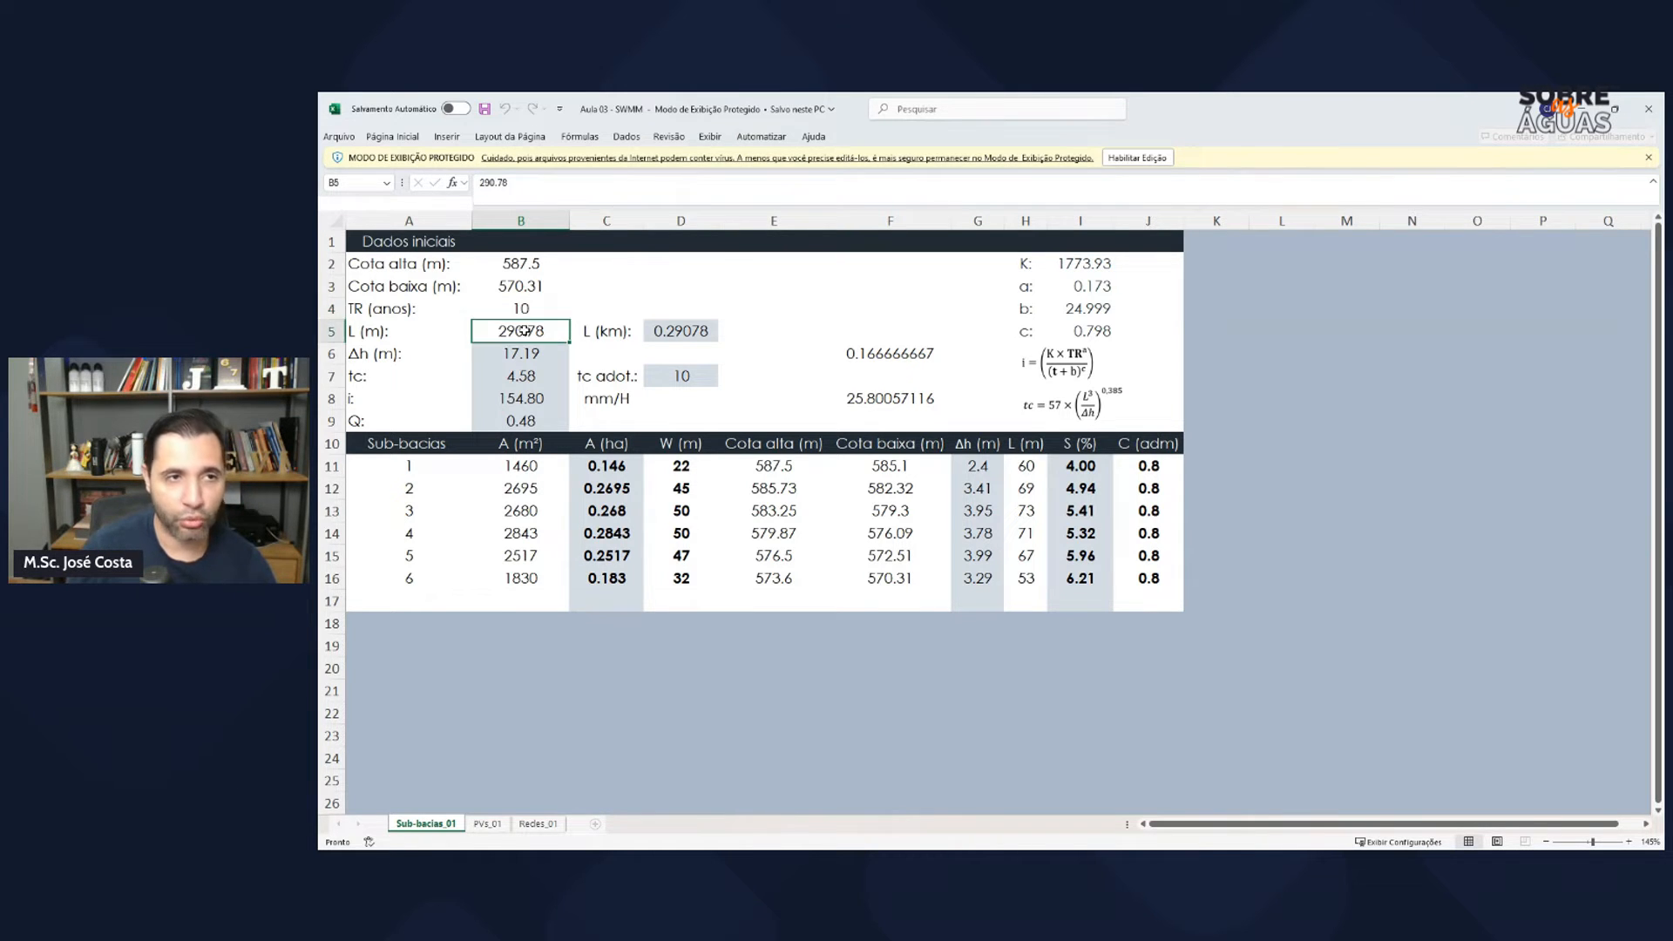
Step: Switch to the Planta_Aula02 PDF and take a screen snip of the street strip running from area A1 to A6
{"action": "key", "text": "alt+Tab"}
{"action": "scroll", "coordinate": [1161, 596], "scroll_direction": "down", "scroll_amount": 2, "text": "ctrl"}
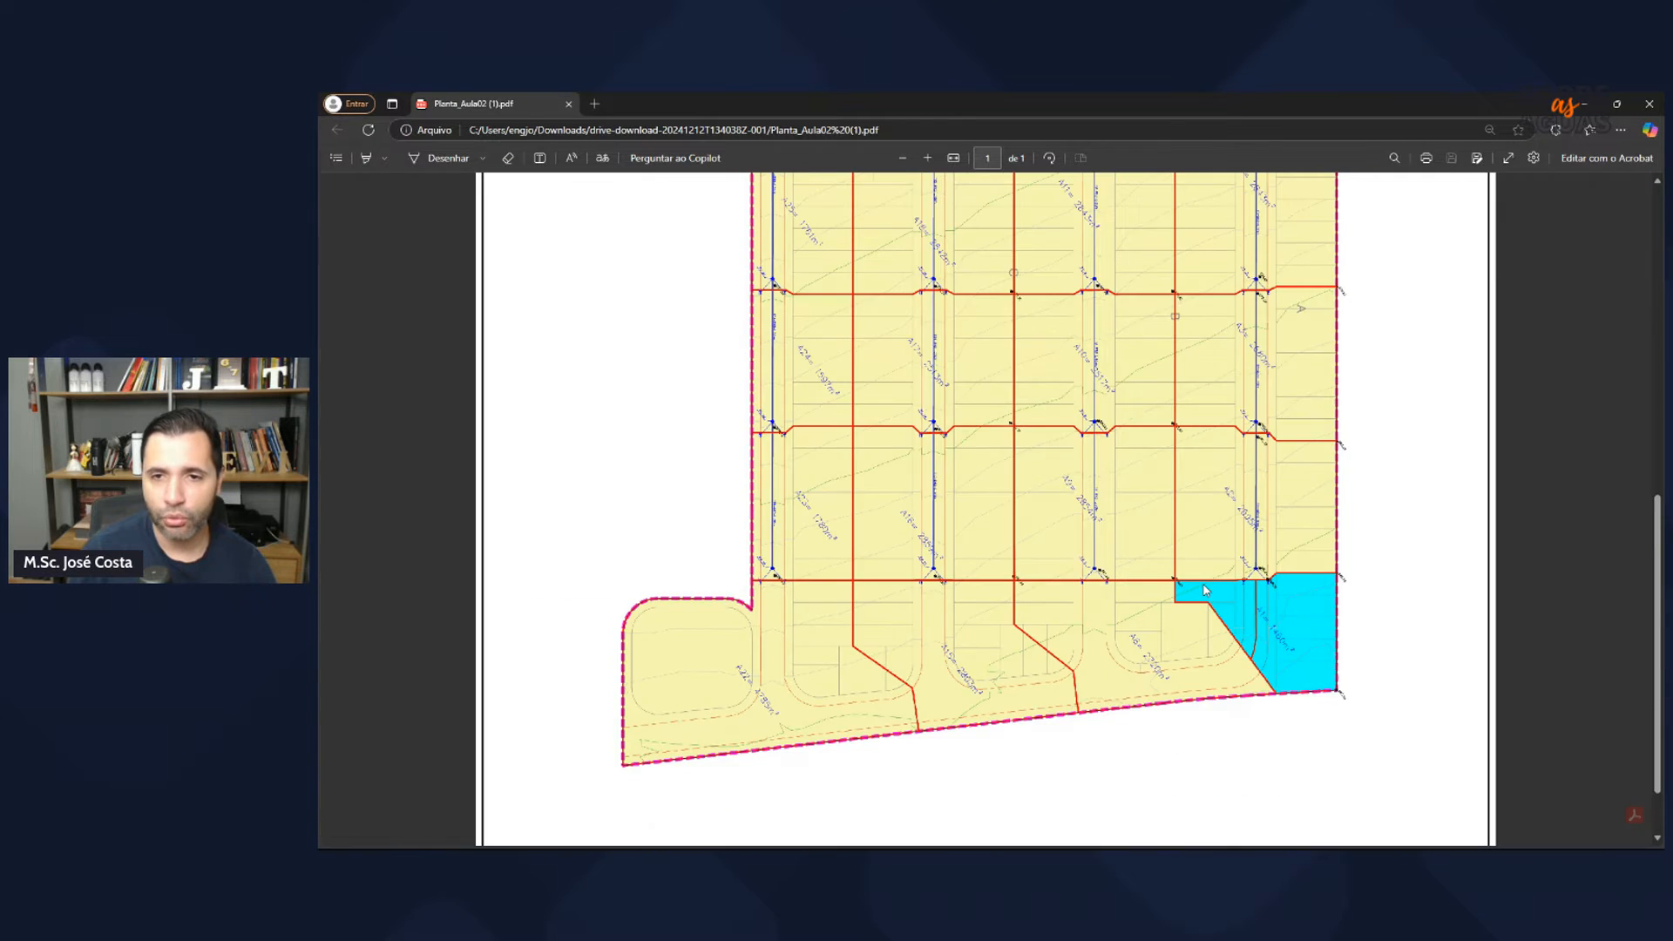
{"action": "scroll", "coordinate": [1268, 565], "scroll_direction": "up", "scroll_amount": 2}
{"action": "scroll", "coordinate": [1272, 558], "scroll_direction": "down", "scroll_amount": 2, "text": "ctrl"}
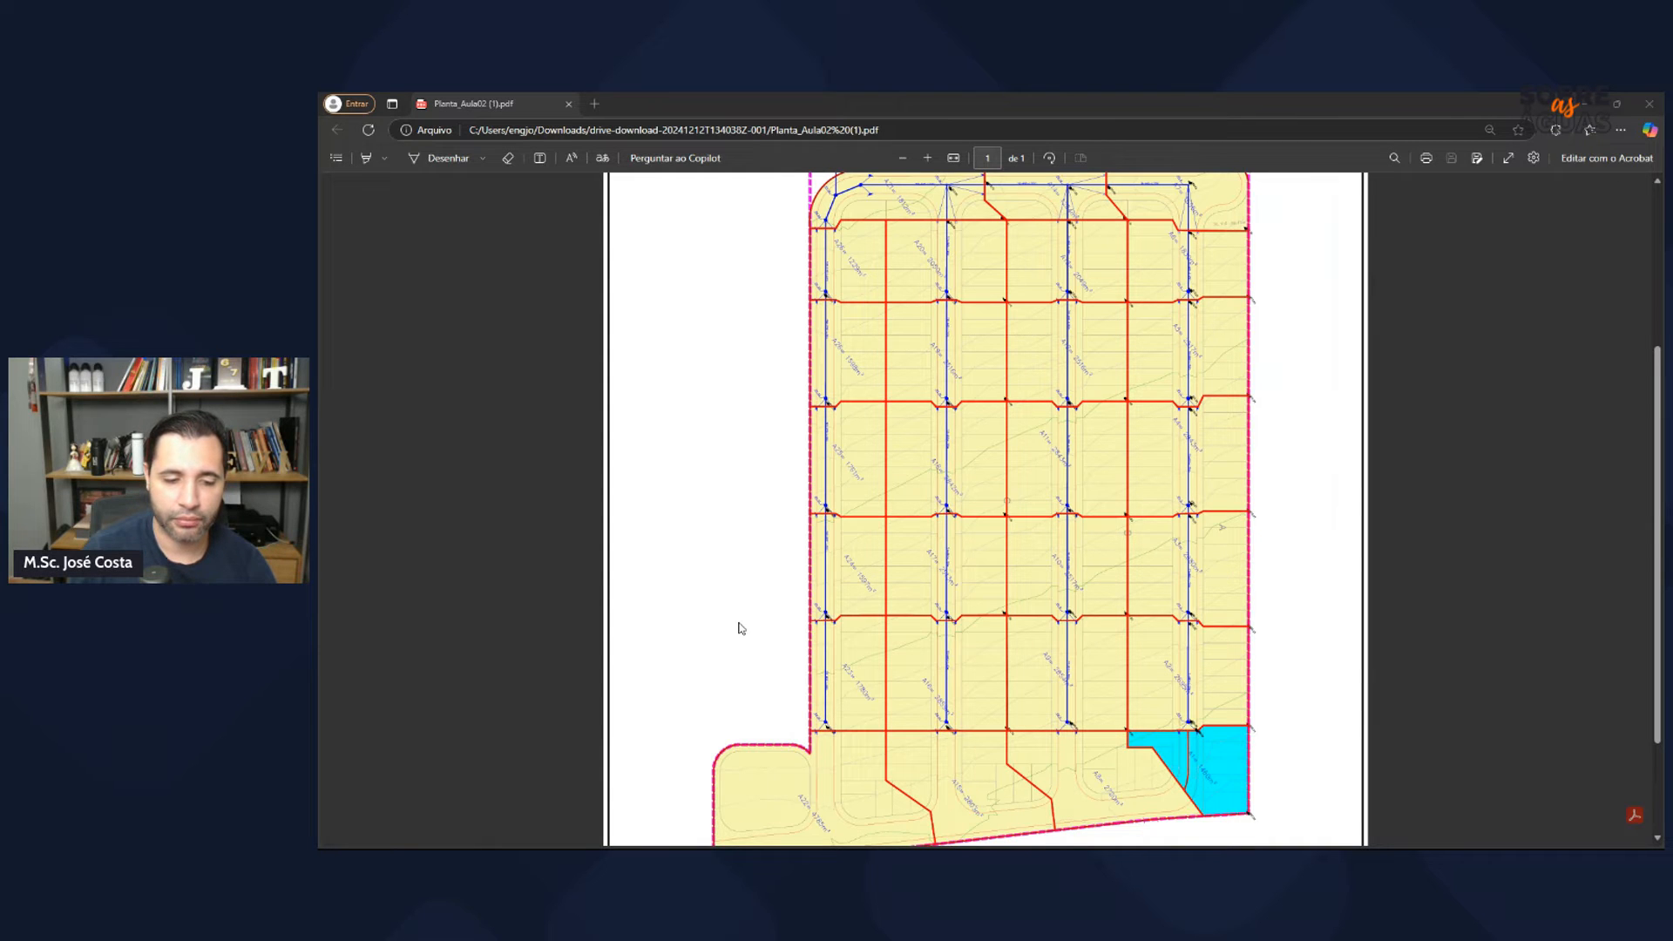
{"action": "key", "text": "alt+Tab"}
{"action": "left_click", "coordinate": [357, 125]}
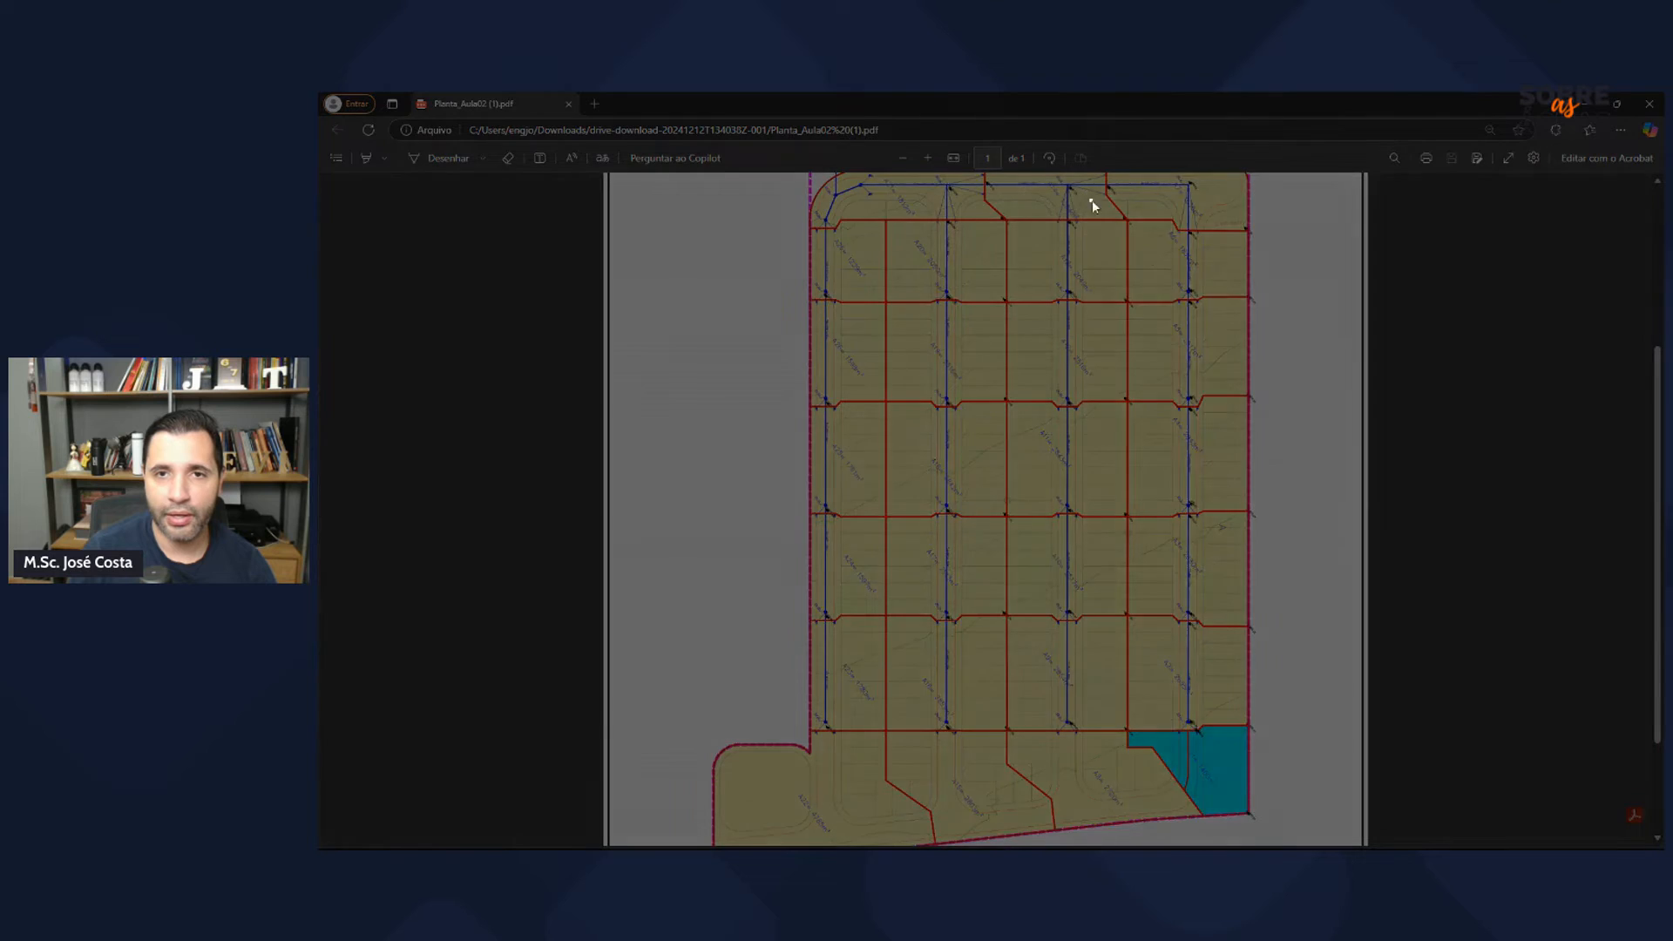
{"action": "left_click_drag", "start_coordinate": [1090, 200], "coordinate": [1325, 840]}
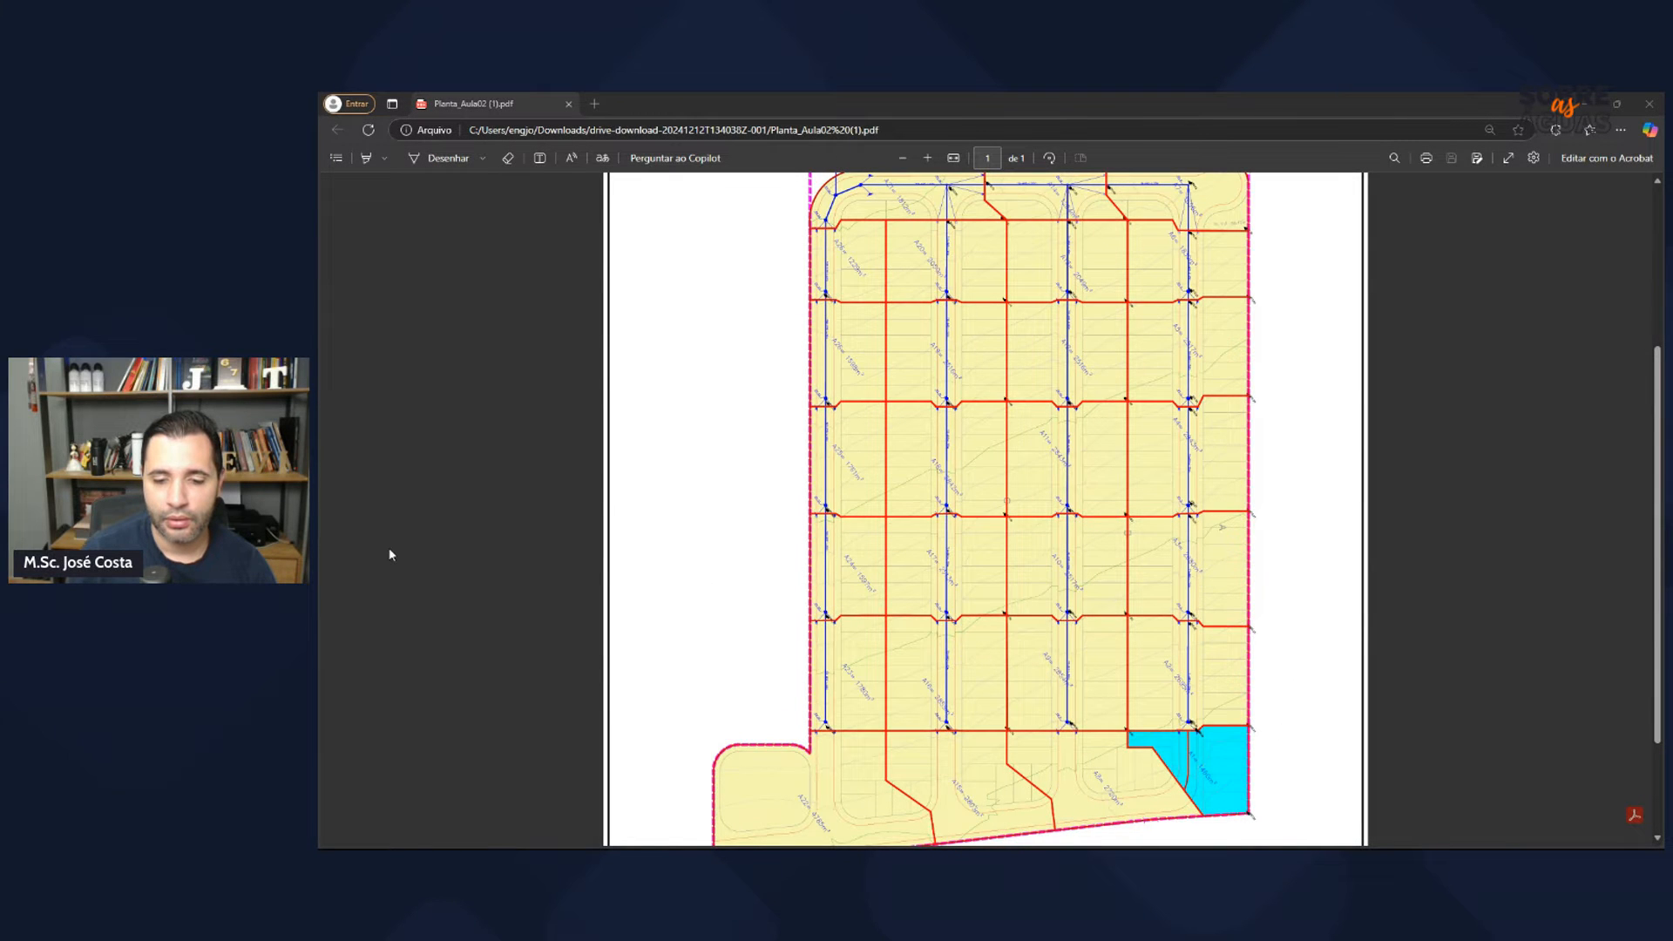
{"action": "left_click_drag", "start_coordinate": [390, 555], "coordinate": [994, 292]}
{"action": "double_click", "coordinate": [993, 292]}
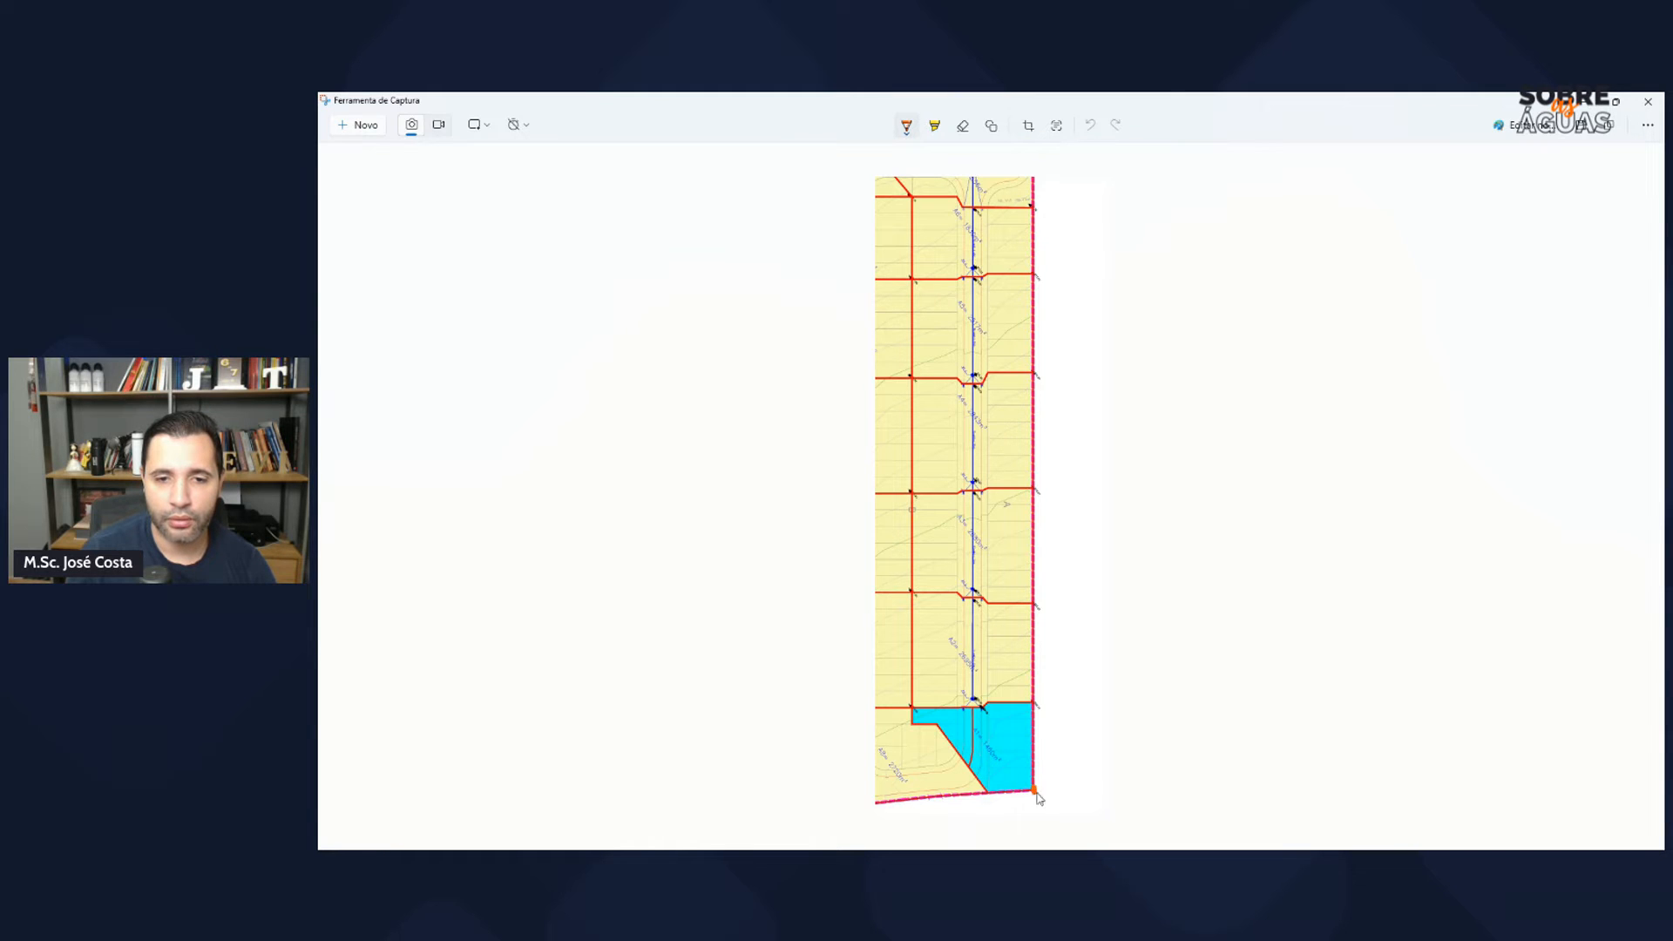
Step: Draw an orange flow path on the snip from area A1's outer corner along the street to A6's downstream edge, with a dot at each end
{"action": "mouse_move", "coordinate": [1039, 798]}
{"action": "left_mouse_down"}
{"action": "mouse_move", "coordinate": [979, 790]}
{"action": "mouse_move", "coordinate": [984, 716]}
{"action": "left_mouse_up"}
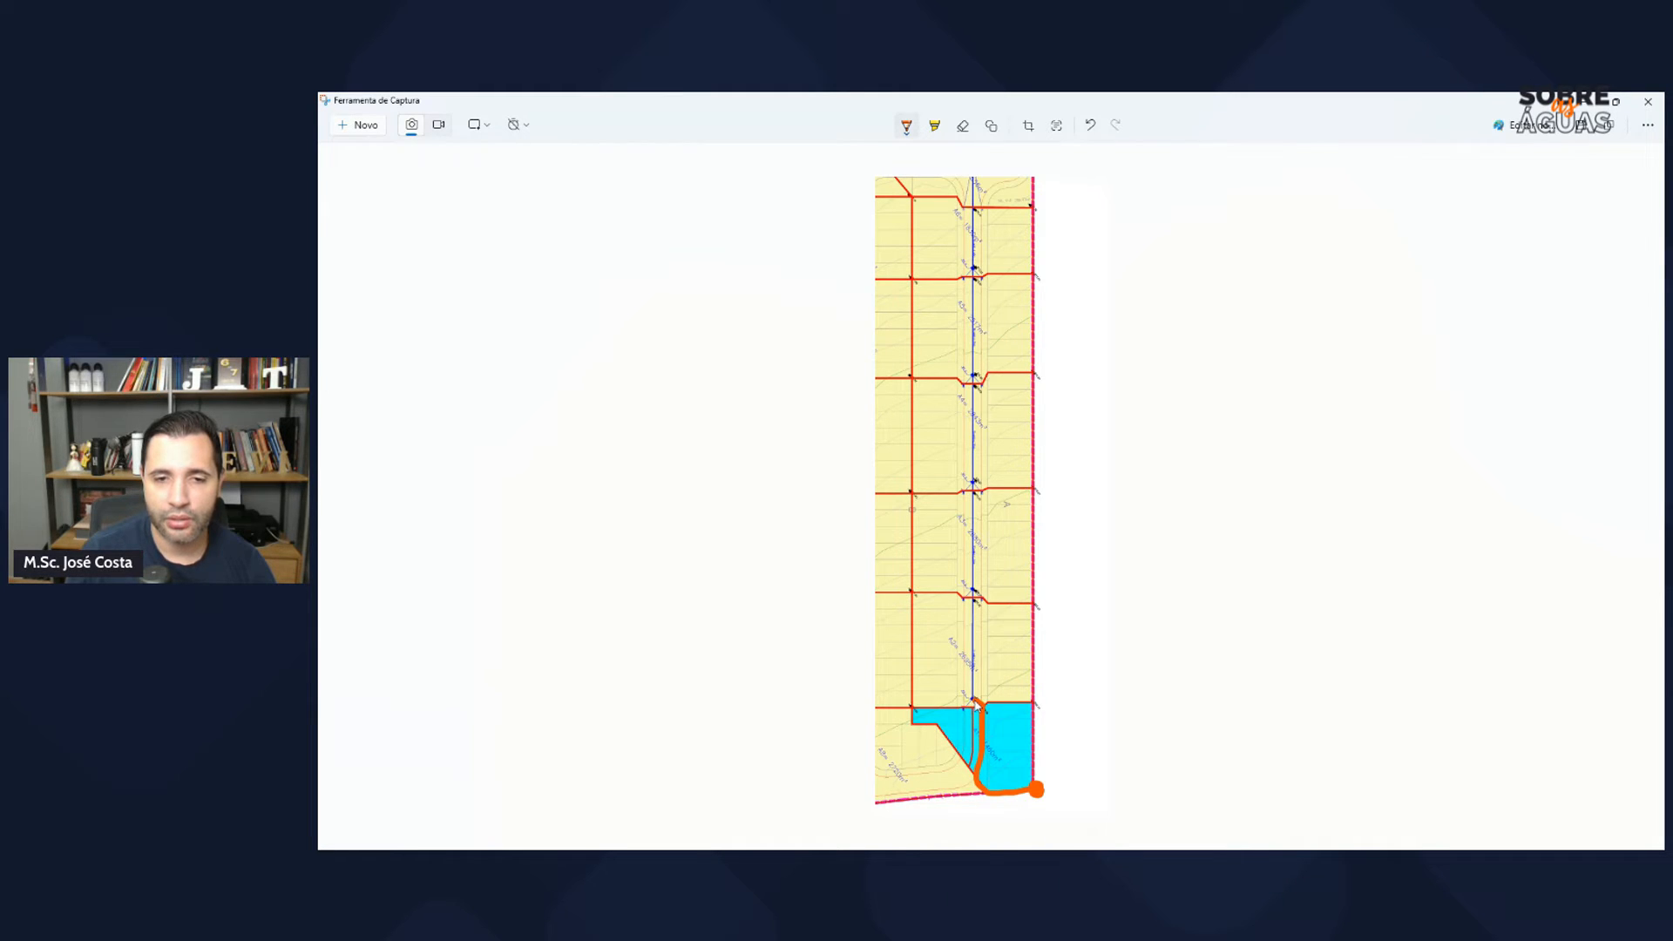
{"action": "left_click_drag", "start_coordinate": [972, 695], "coordinate": [971, 205]}
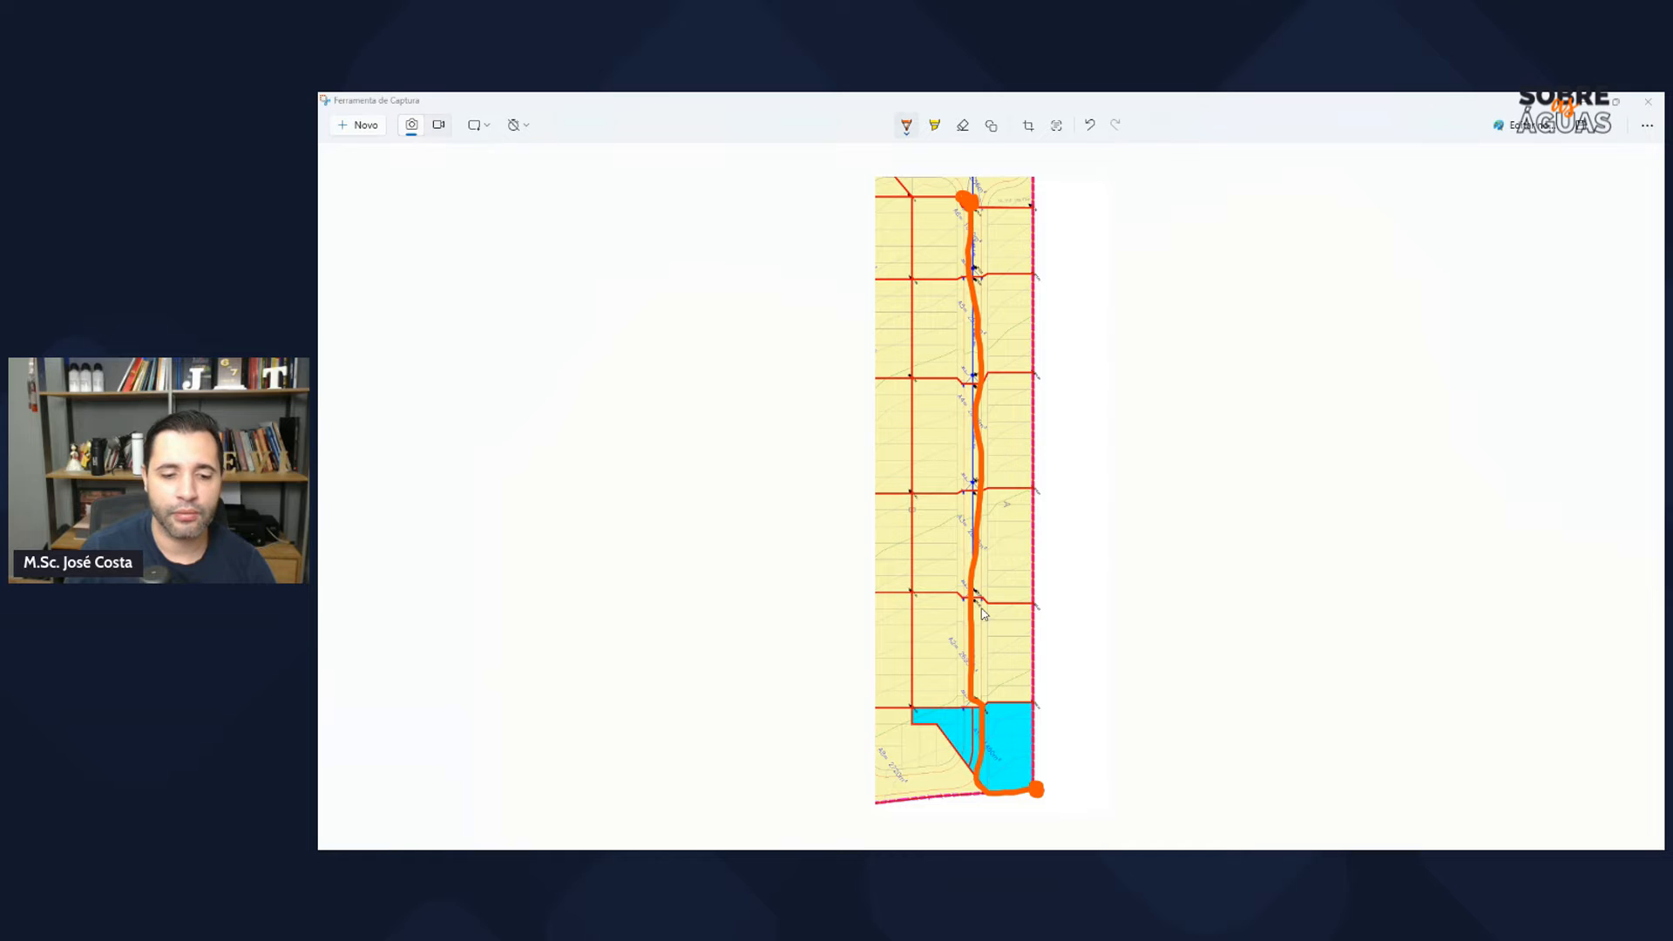
Step: Switch to the Excel workbook and review the Δh, tc and i formulas under Dados iniciais
{"action": "key", "text": "alt+Tab"}
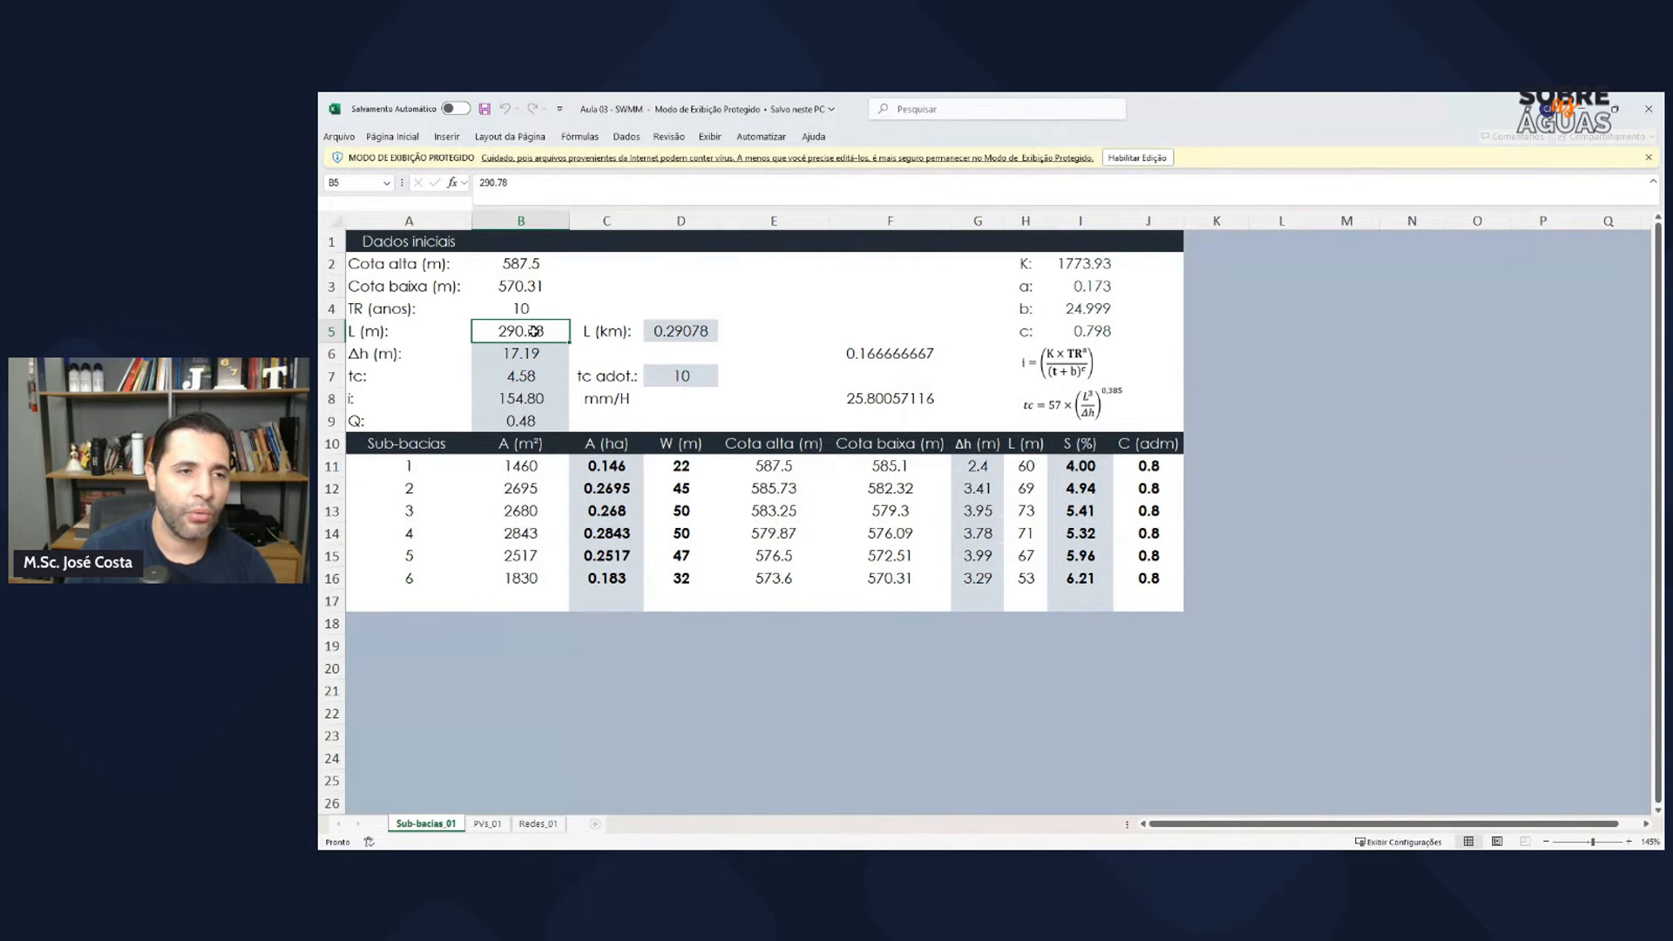
{"action": "left_click", "coordinate": [537, 353]}
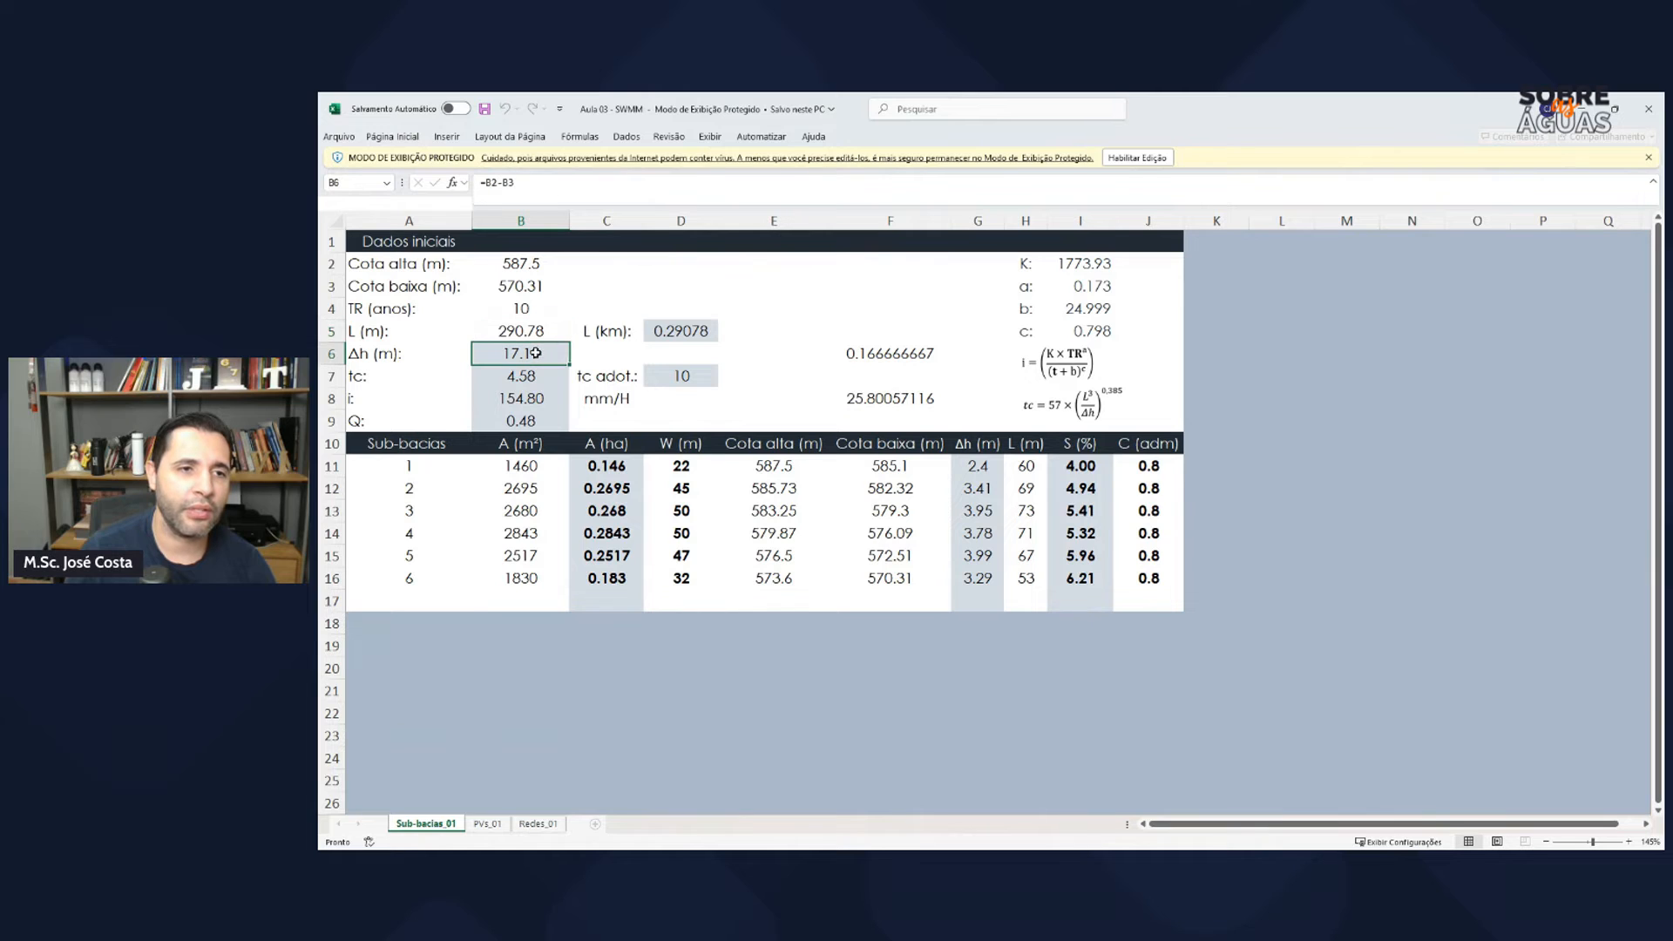
{"action": "left_click", "coordinate": [529, 370]}
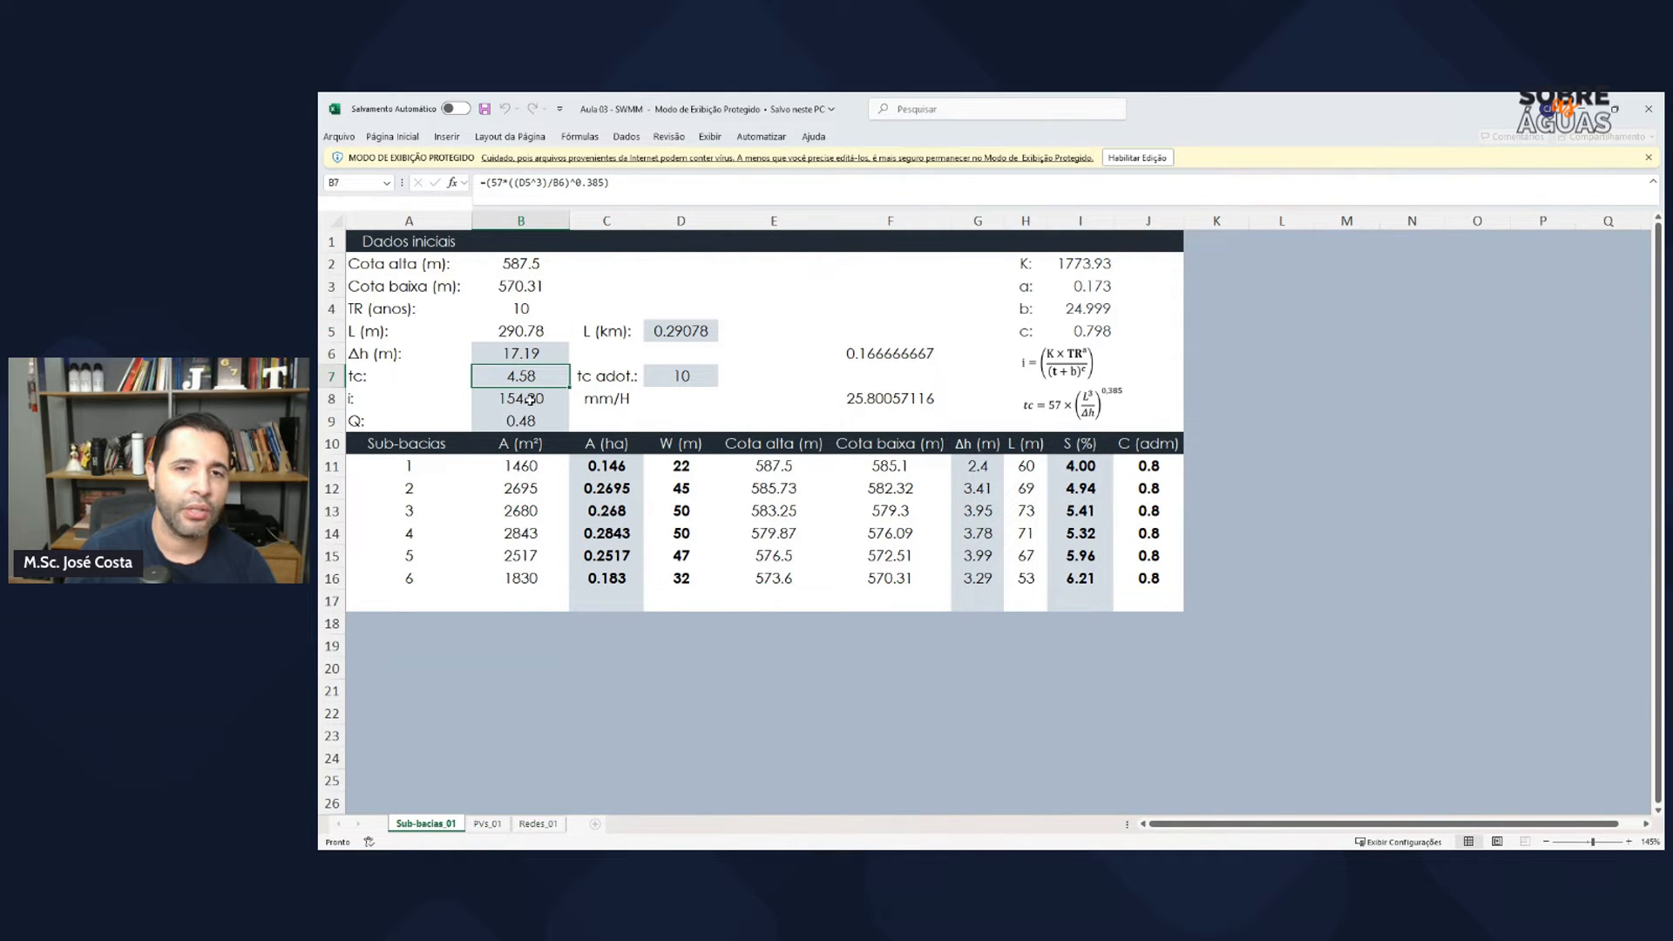
{"action": "left_click", "coordinate": [529, 400]}
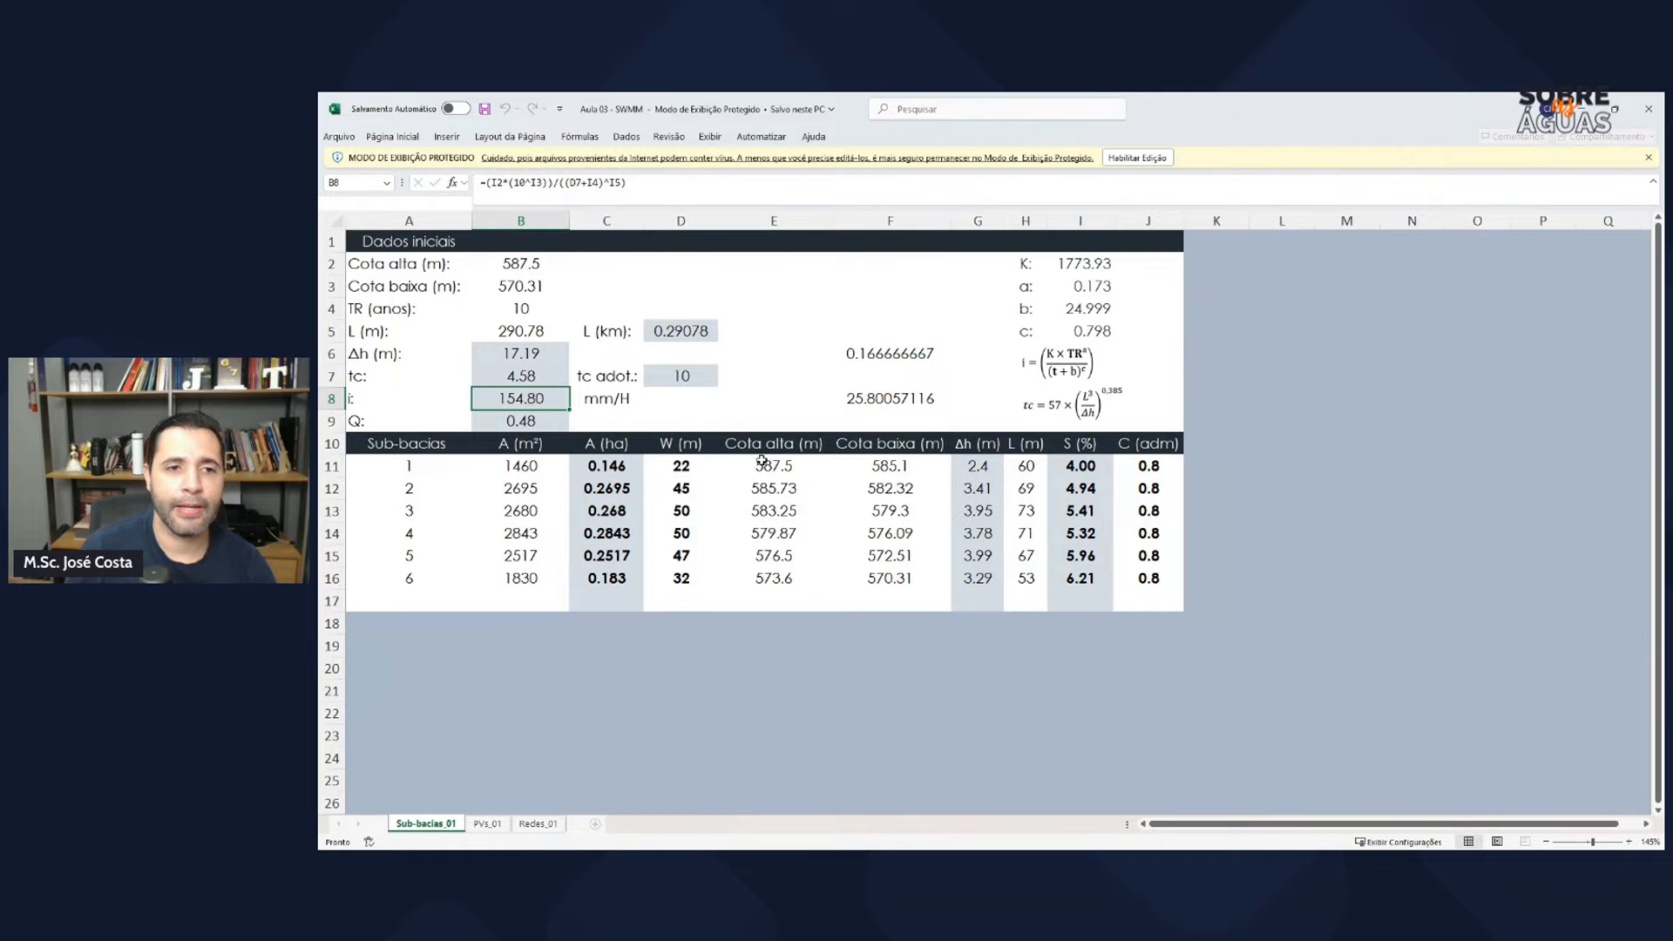
Step: Return to the Planta_Aula02 PDF and examine the areas and elevation labels along the street from A1 to A5
{"action": "key", "text": "alt+Tab"}
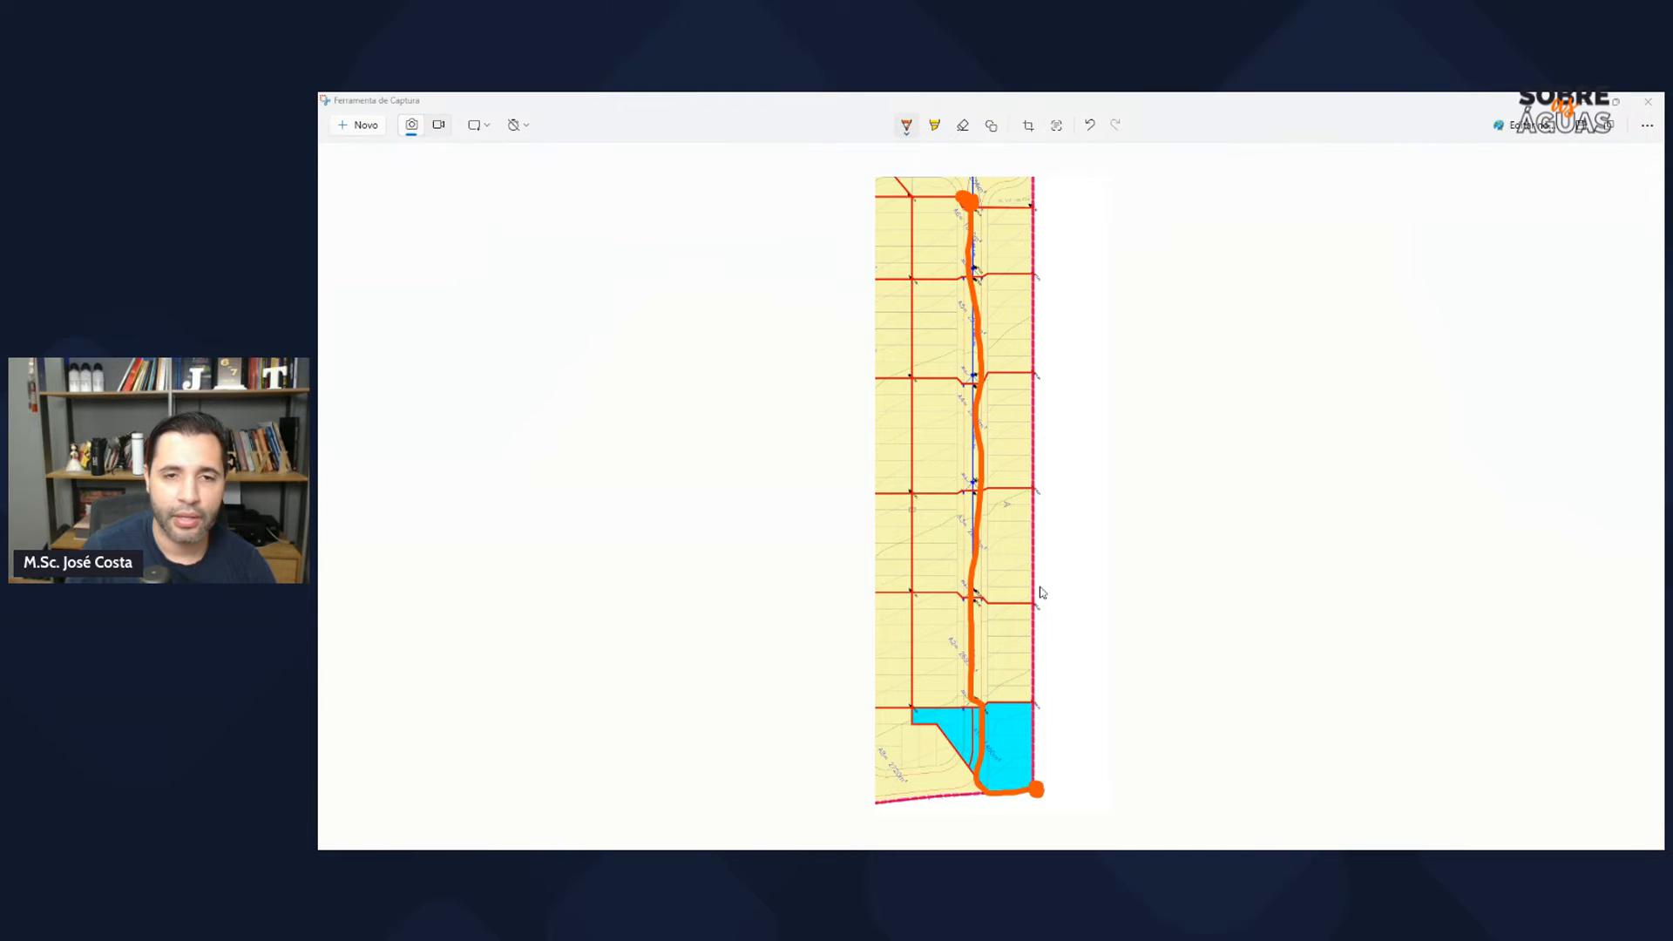
{"action": "key", "text": "alt+Tab"}
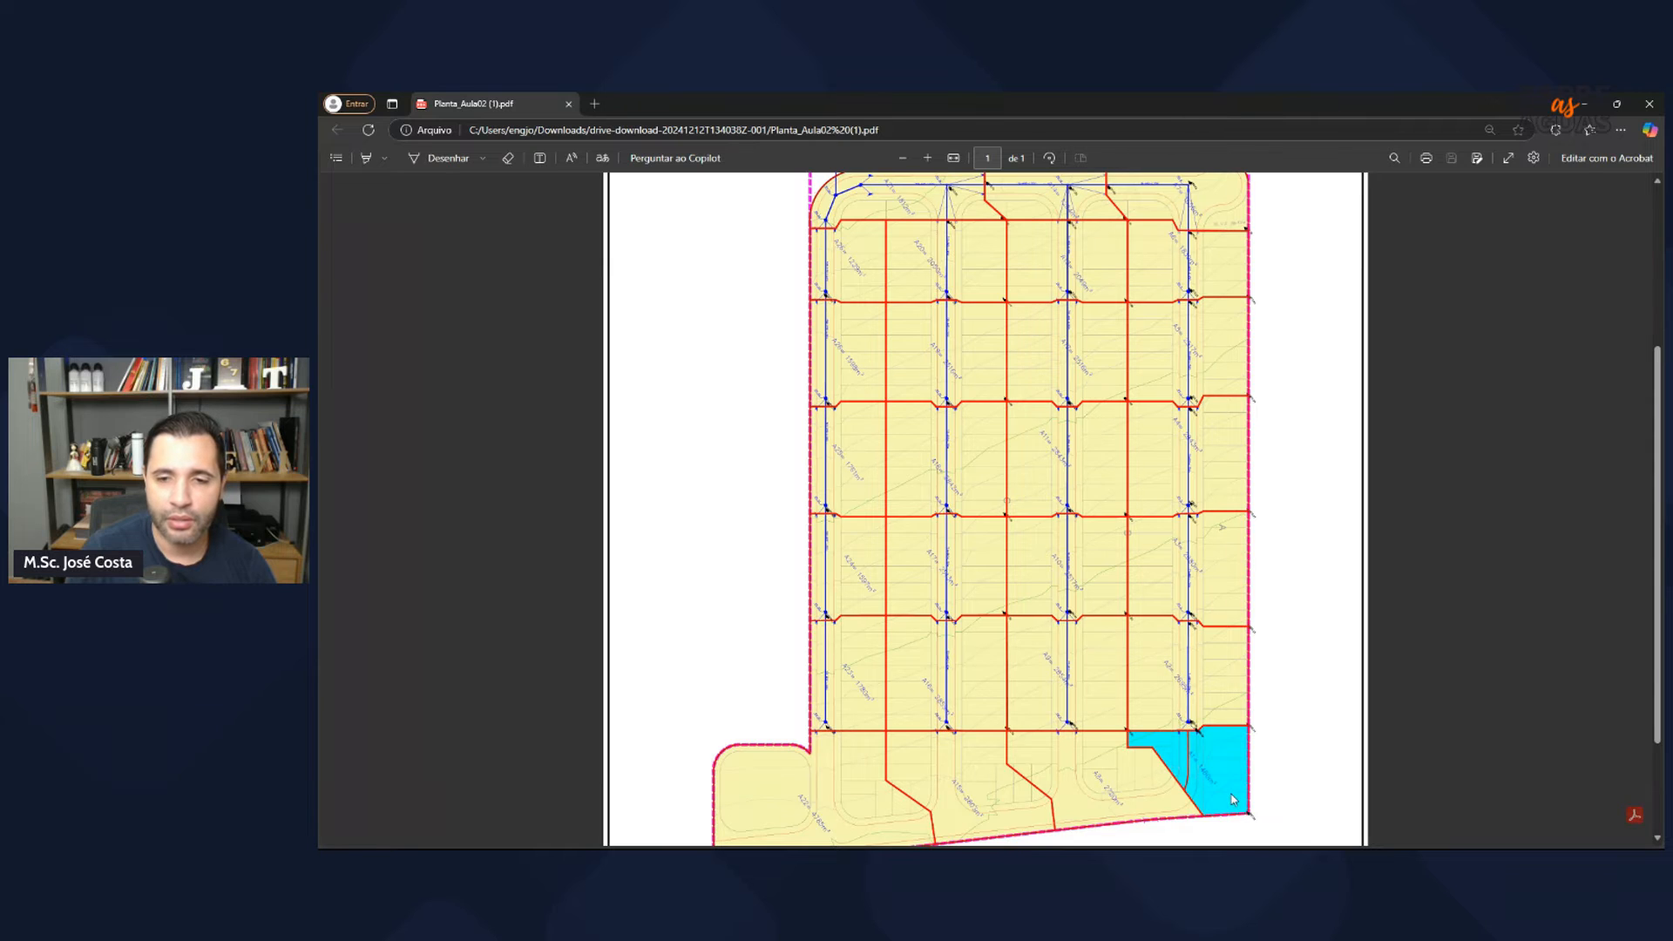
{"action": "scroll", "coordinate": [1211, 782], "scroll_direction": "up", "scroll_amount": 5}
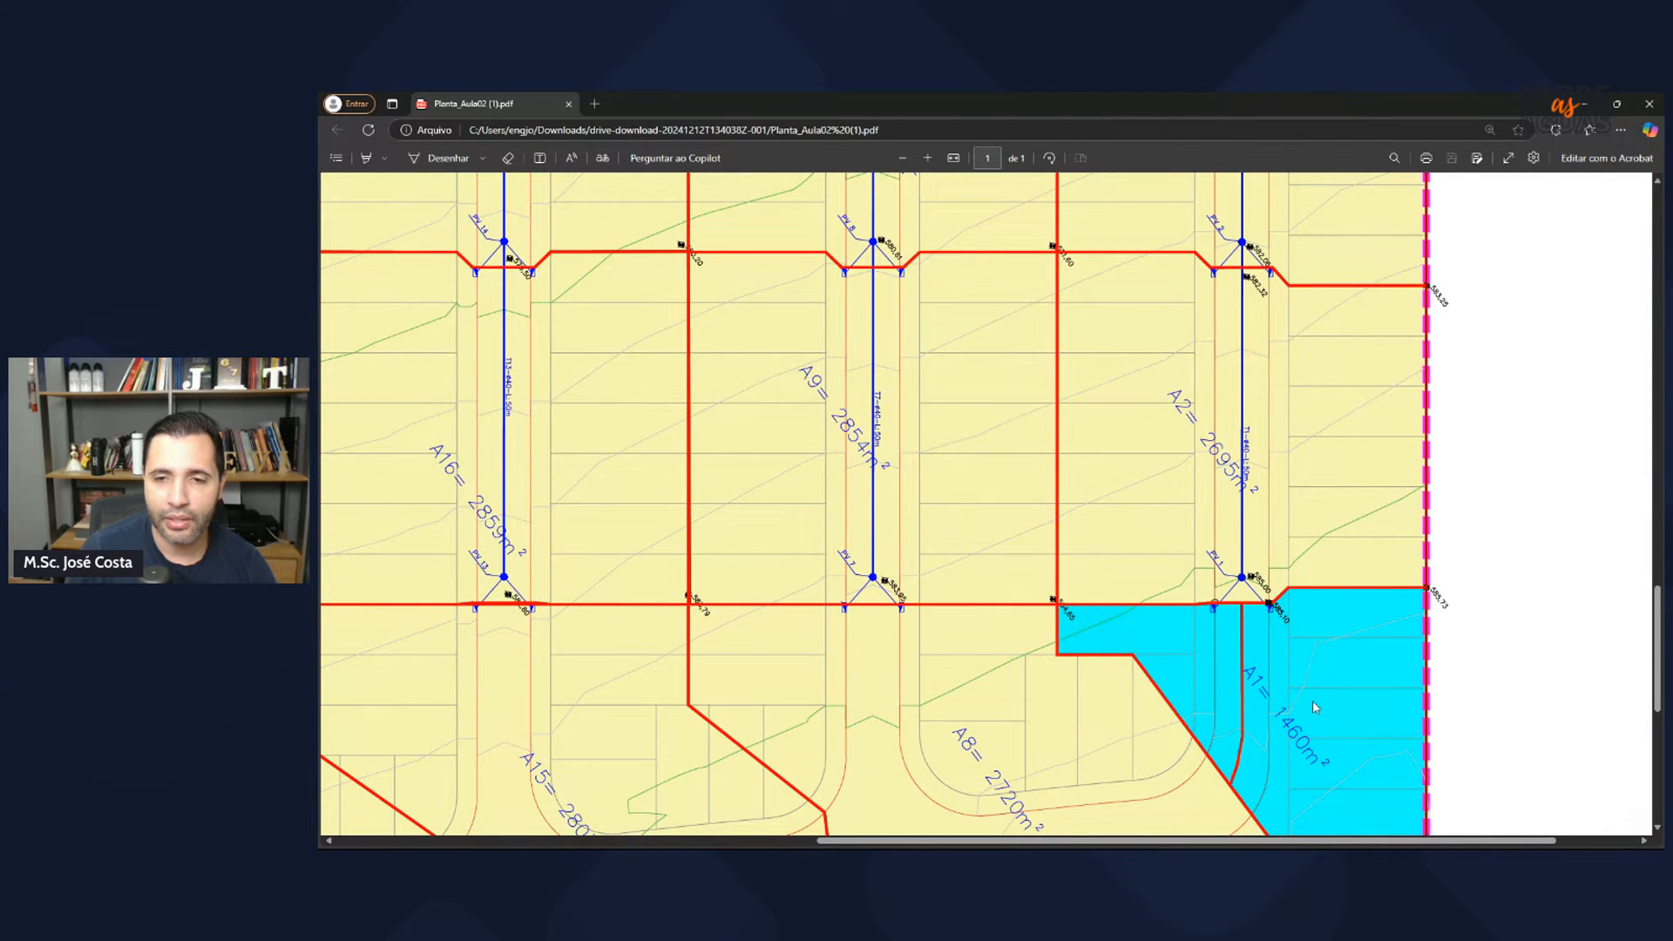
{"action": "scroll", "coordinate": [1315, 706], "scroll_direction": "down", "scroll_amount": 1}
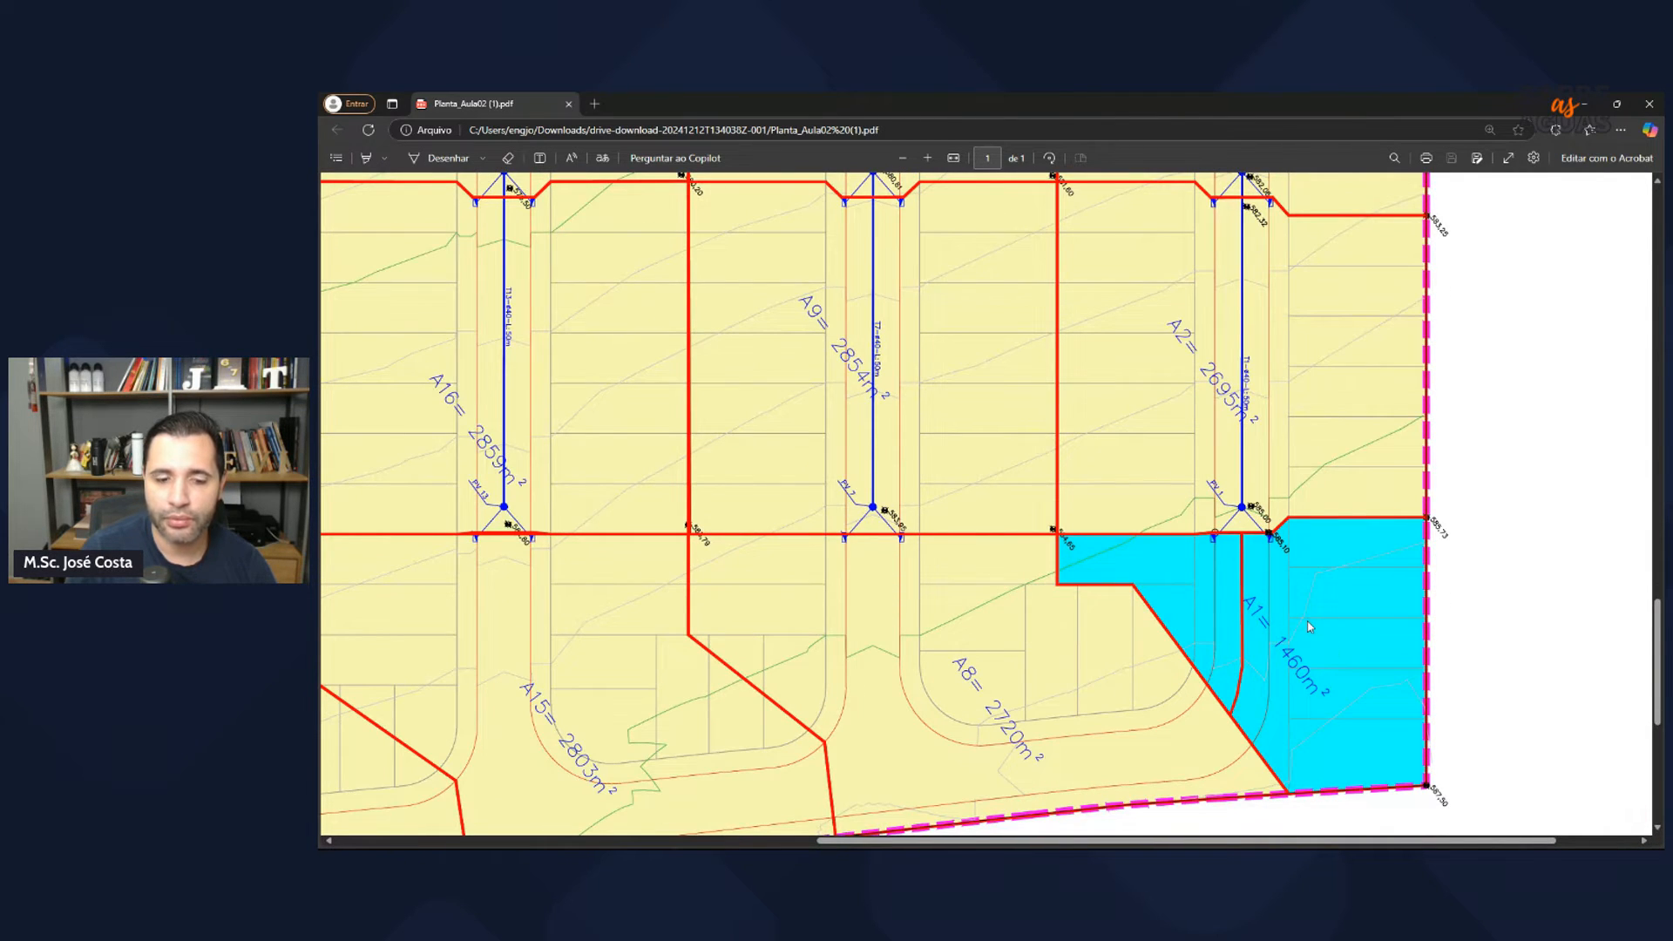
{"action": "scroll", "coordinate": [1248, 520], "scroll_direction": "up", "scroll_amount": 2}
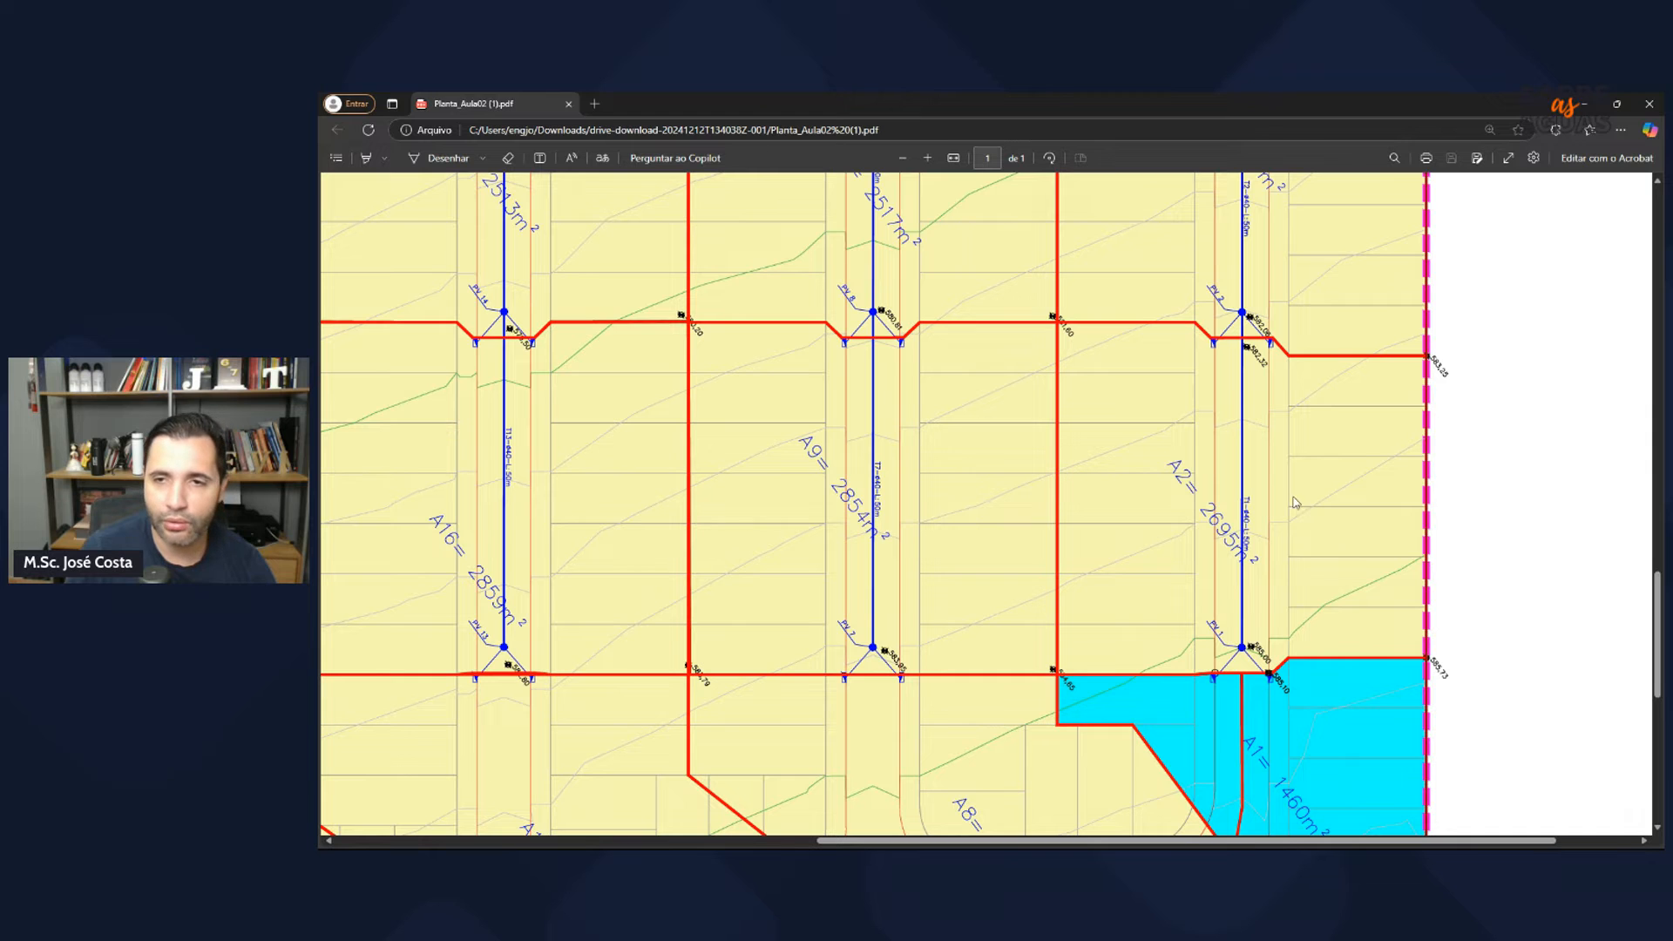
{"action": "scroll", "coordinate": [1405, 589], "scroll_direction": "up", "scroll_amount": 3}
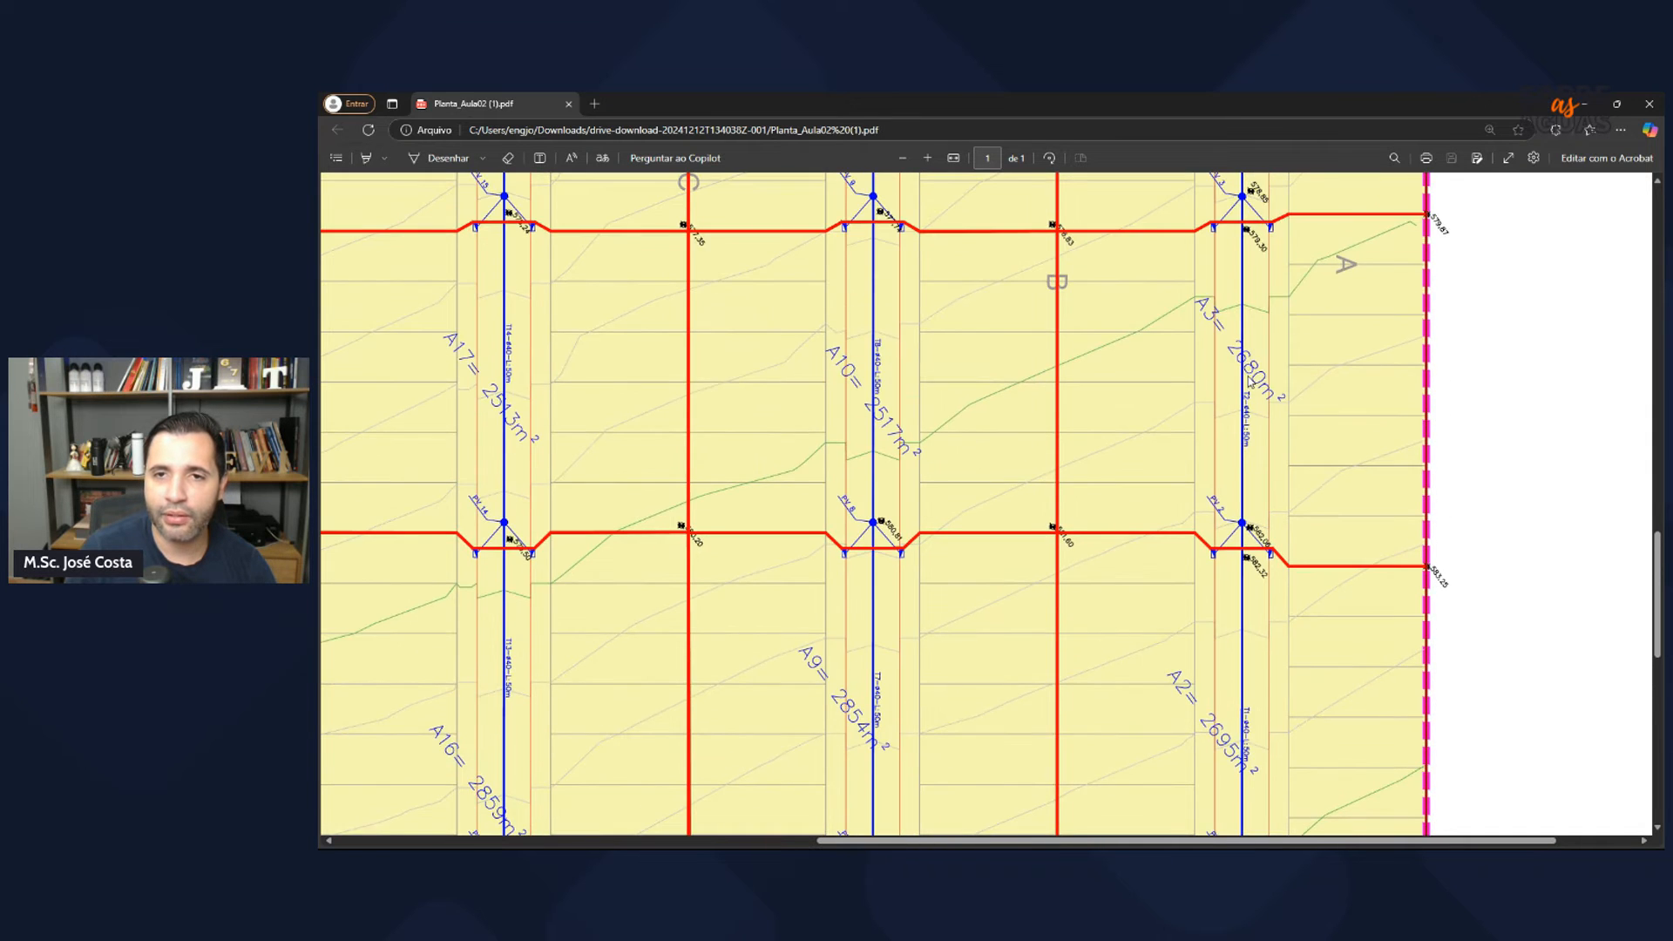
{"action": "scroll", "coordinate": [1226, 368], "scroll_direction": "up", "scroll_amount": 3}
{"action": "scroll", "coordinate": [1225, 369], "scroll_direction": "up", "scroll_amount": 6}
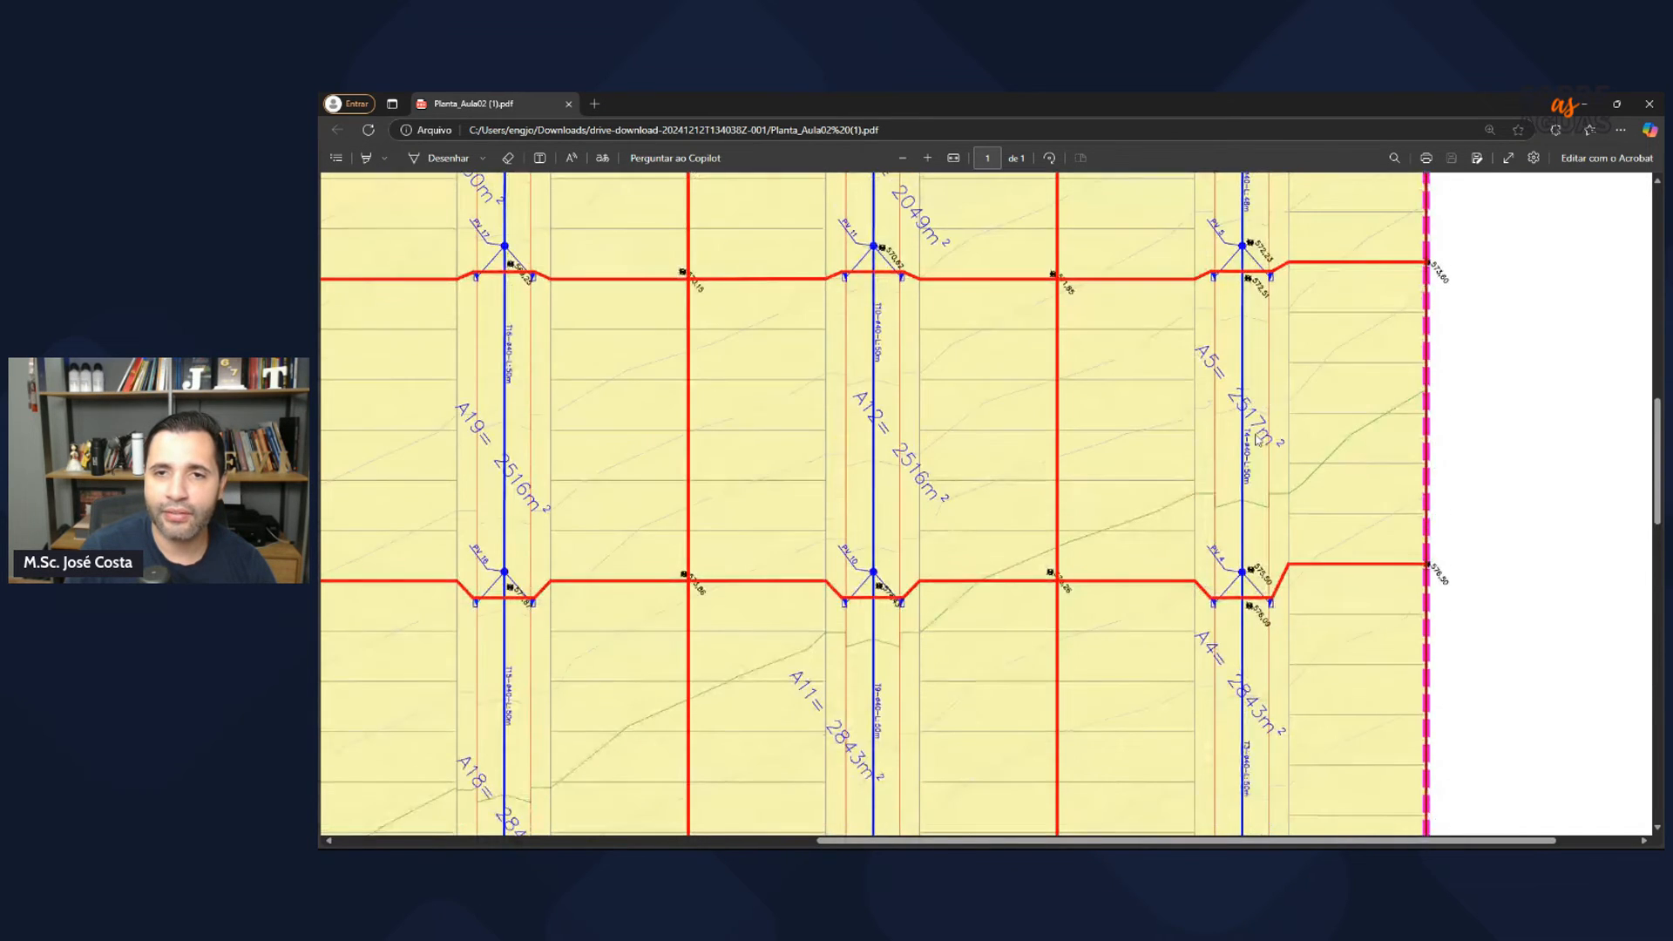
{"action": "scroll", "coordinate": [1429, 623], "scroll_direction": "down", "scroll_amount": 8}
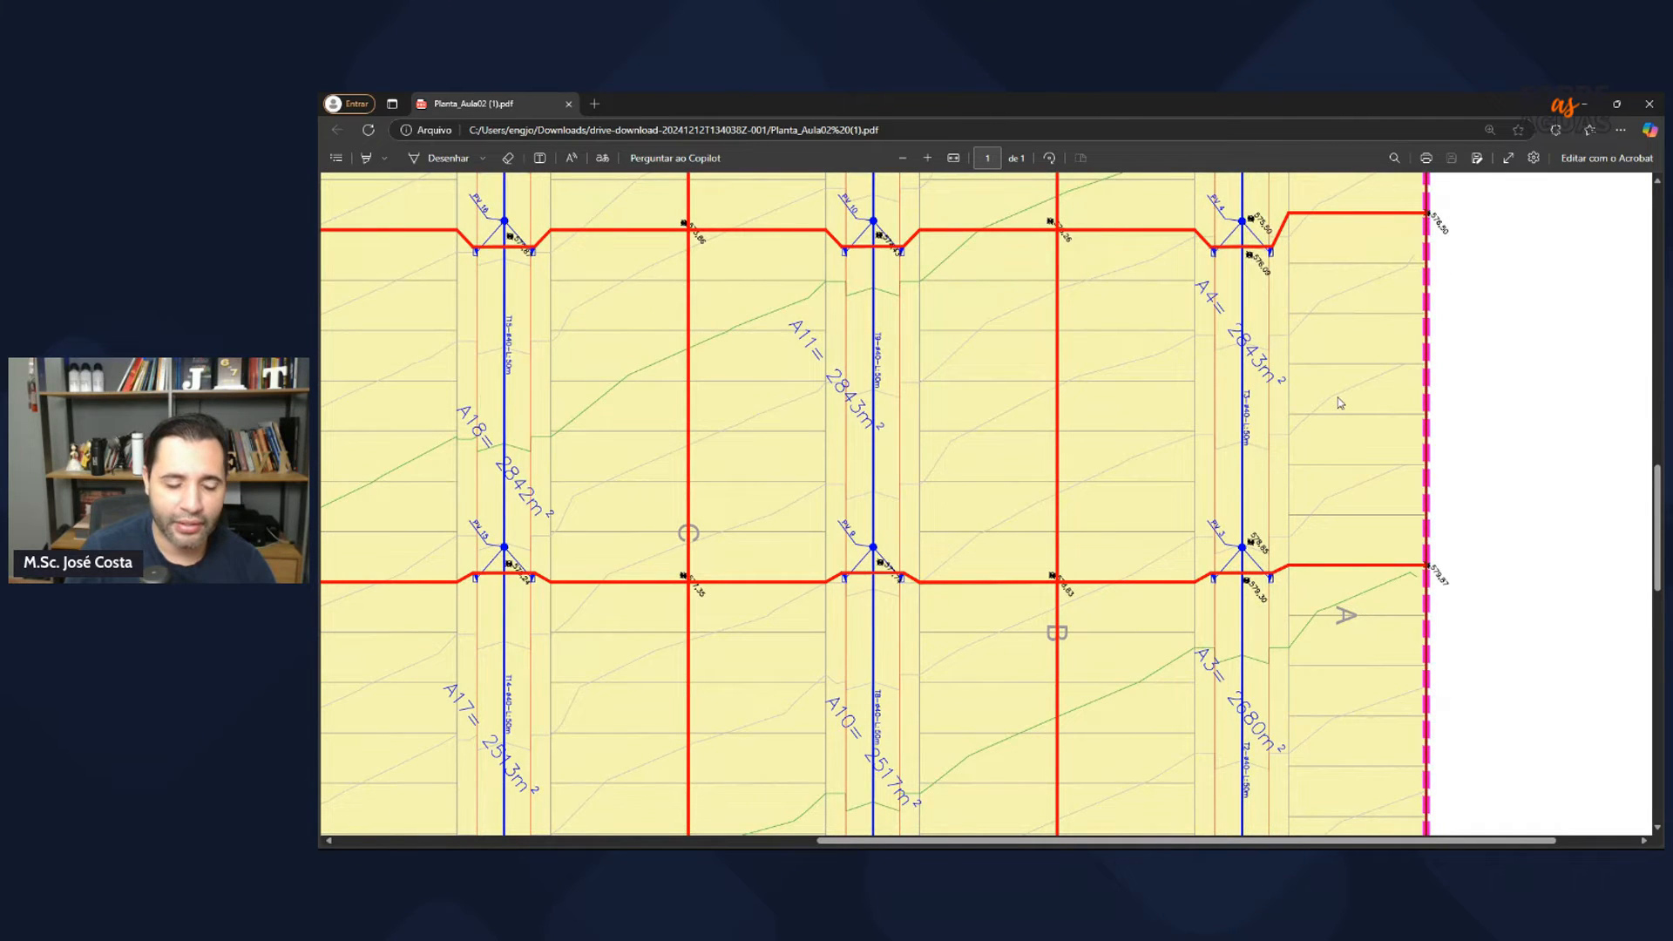
Step: Switch to the Excel workbook and review the area, W, Cota alta, Cota baixa, Δh, L, S and C columns for sub-basins 1 to 6
{"action": "key", "text": "alt+Tab"}
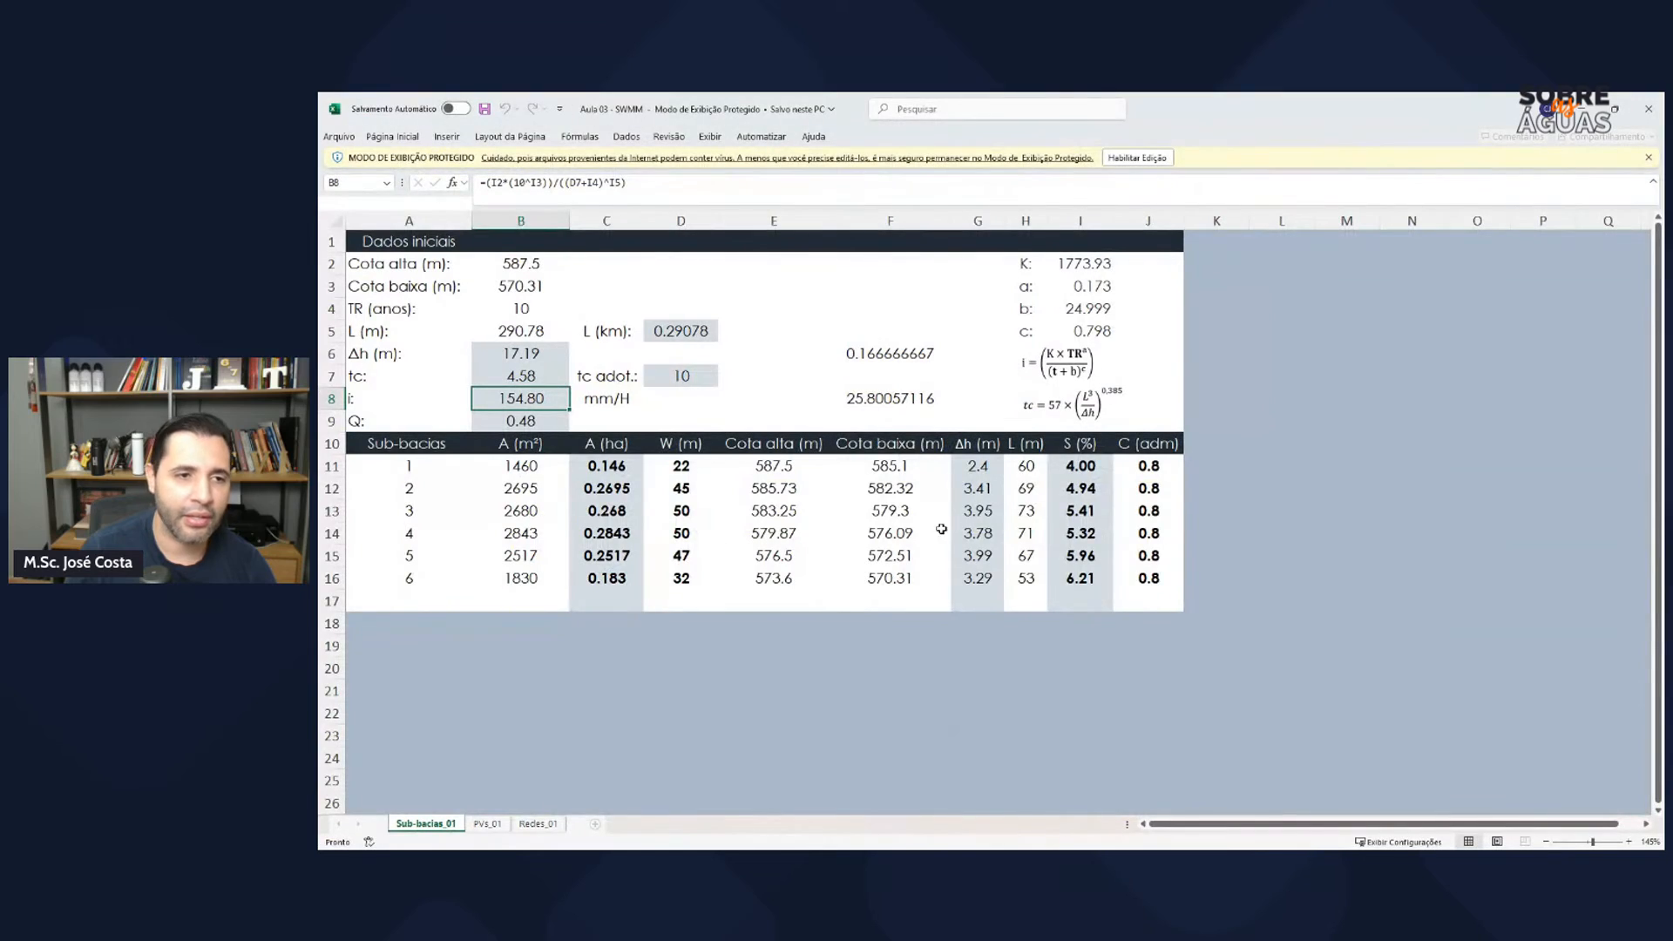
{"action": "left_click", "coordinate": [537, 468]}
{"action": "left_click_drag", "start_coordinate": [537, 468], "coordinate": [534, 578]}
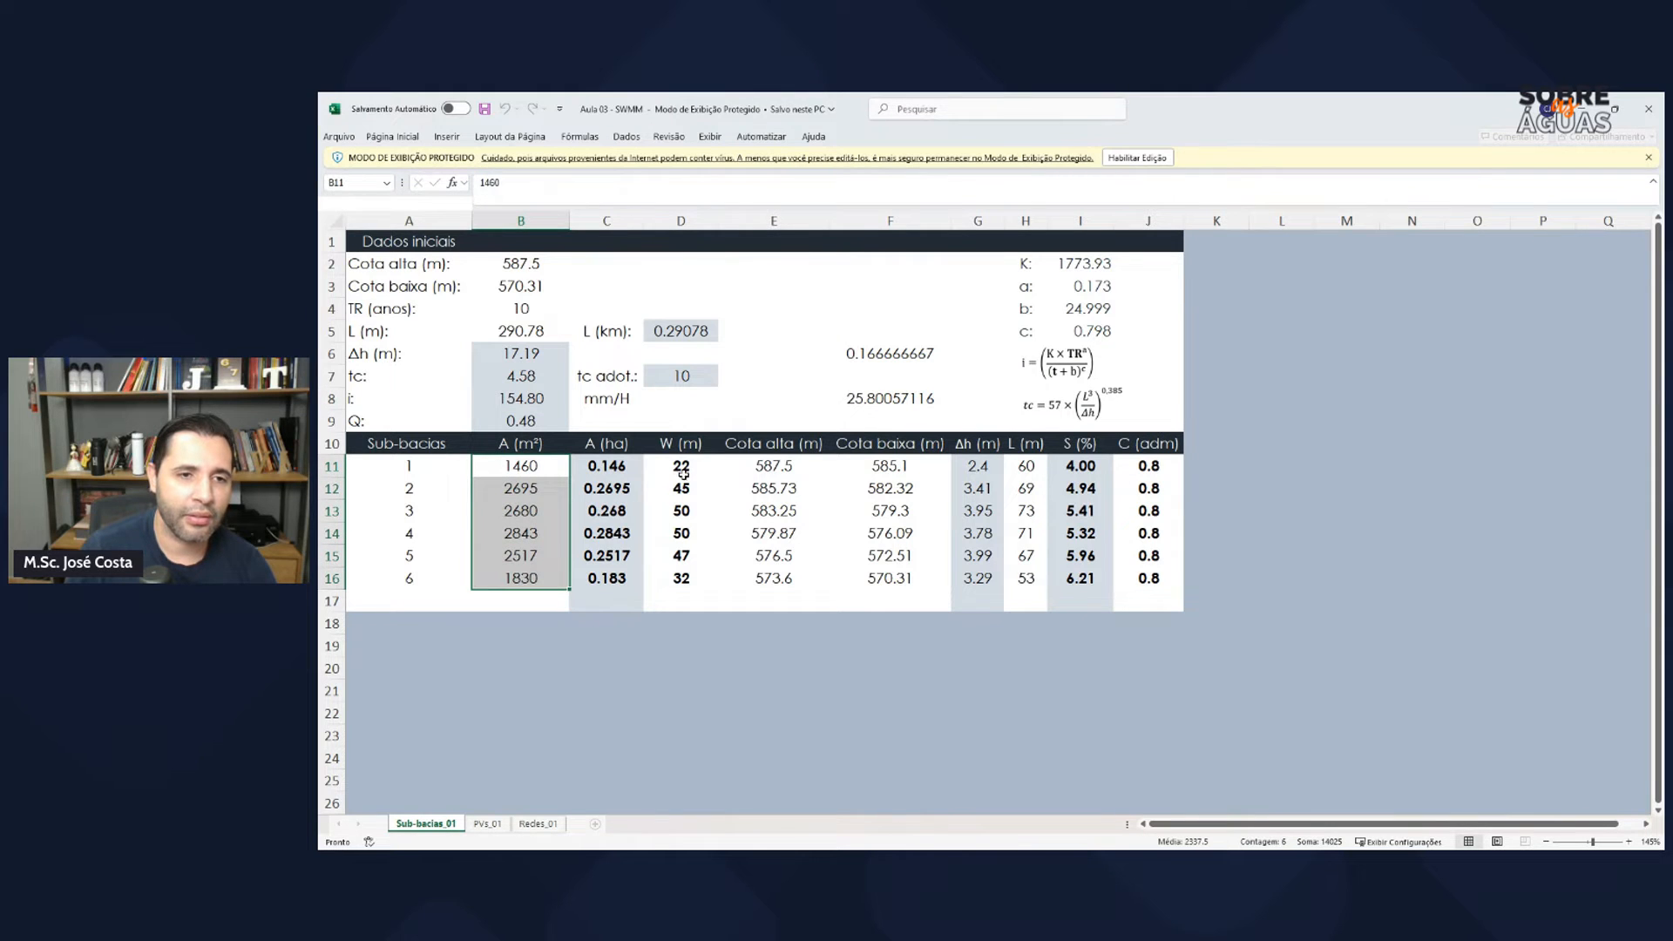
{"action": "left_click_drag", "start_coordinate": [684, 470], "coordinate": [687, 577]}
{"action": "left_click_drag", "start_coordinate": [784, 468], "coordinate": [778, 580]}
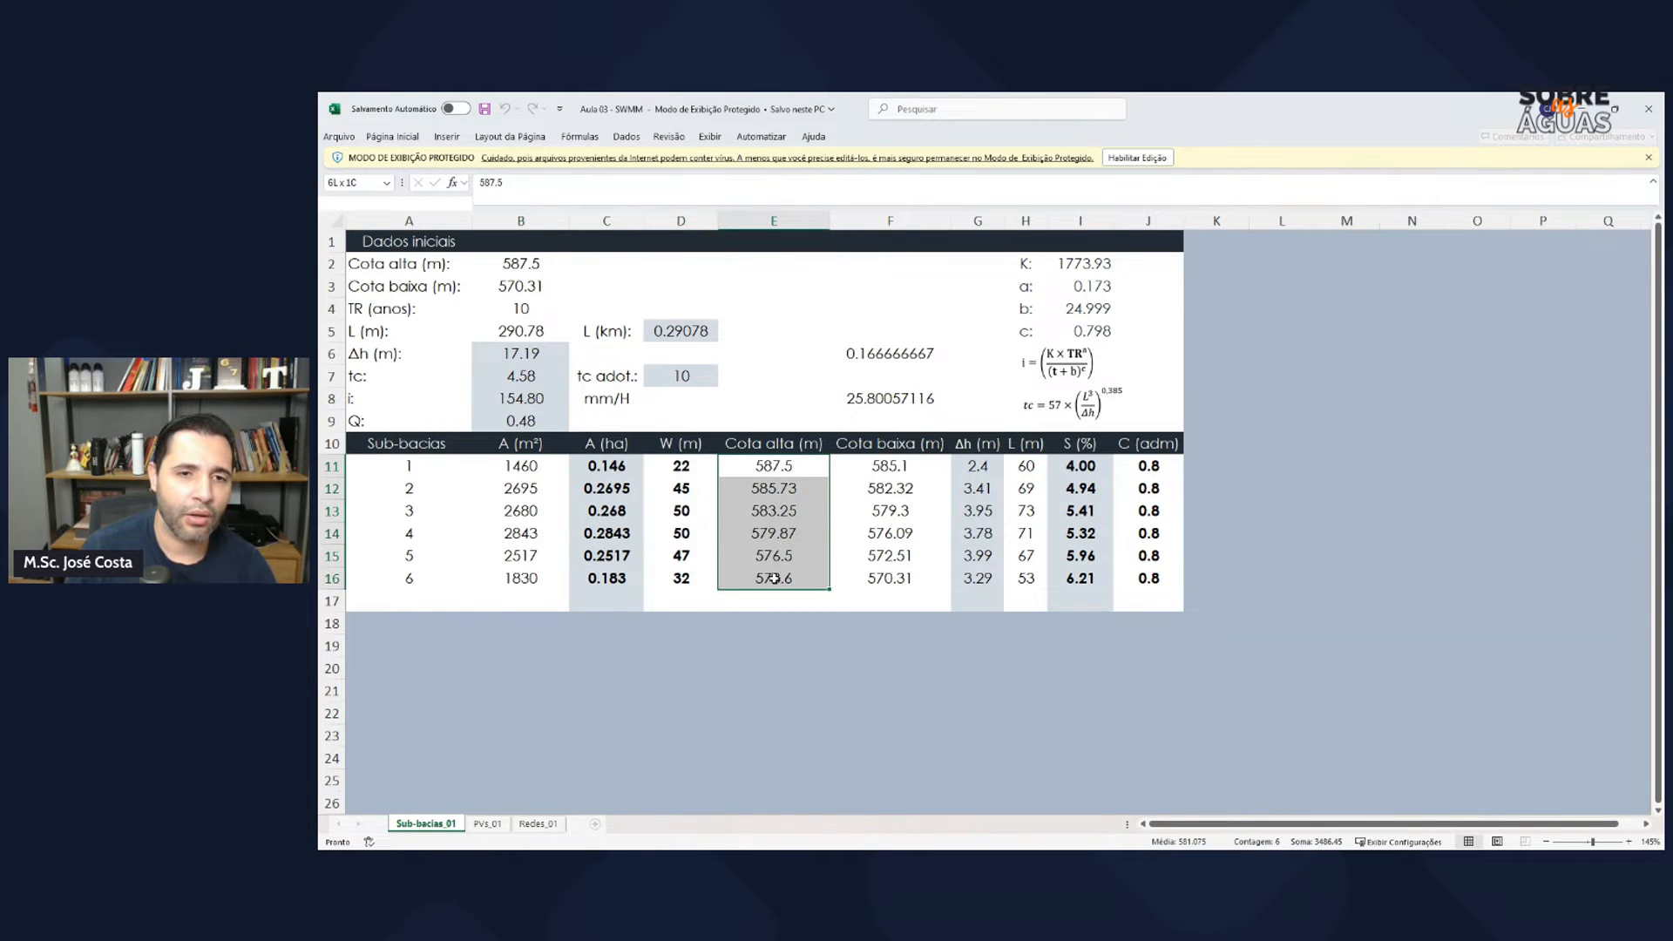
{"action": "left_click_drag", "start_coordinate": [874, 468], "coordinate": [865, 586]}
{"action": "left_click_drag", "start_coordinate": [976, 468], "coordinate": [967, 582]}
{"action": "left_click_drag", "start_coordinate": [1029, 468], "coordinate": [1024, 575]}
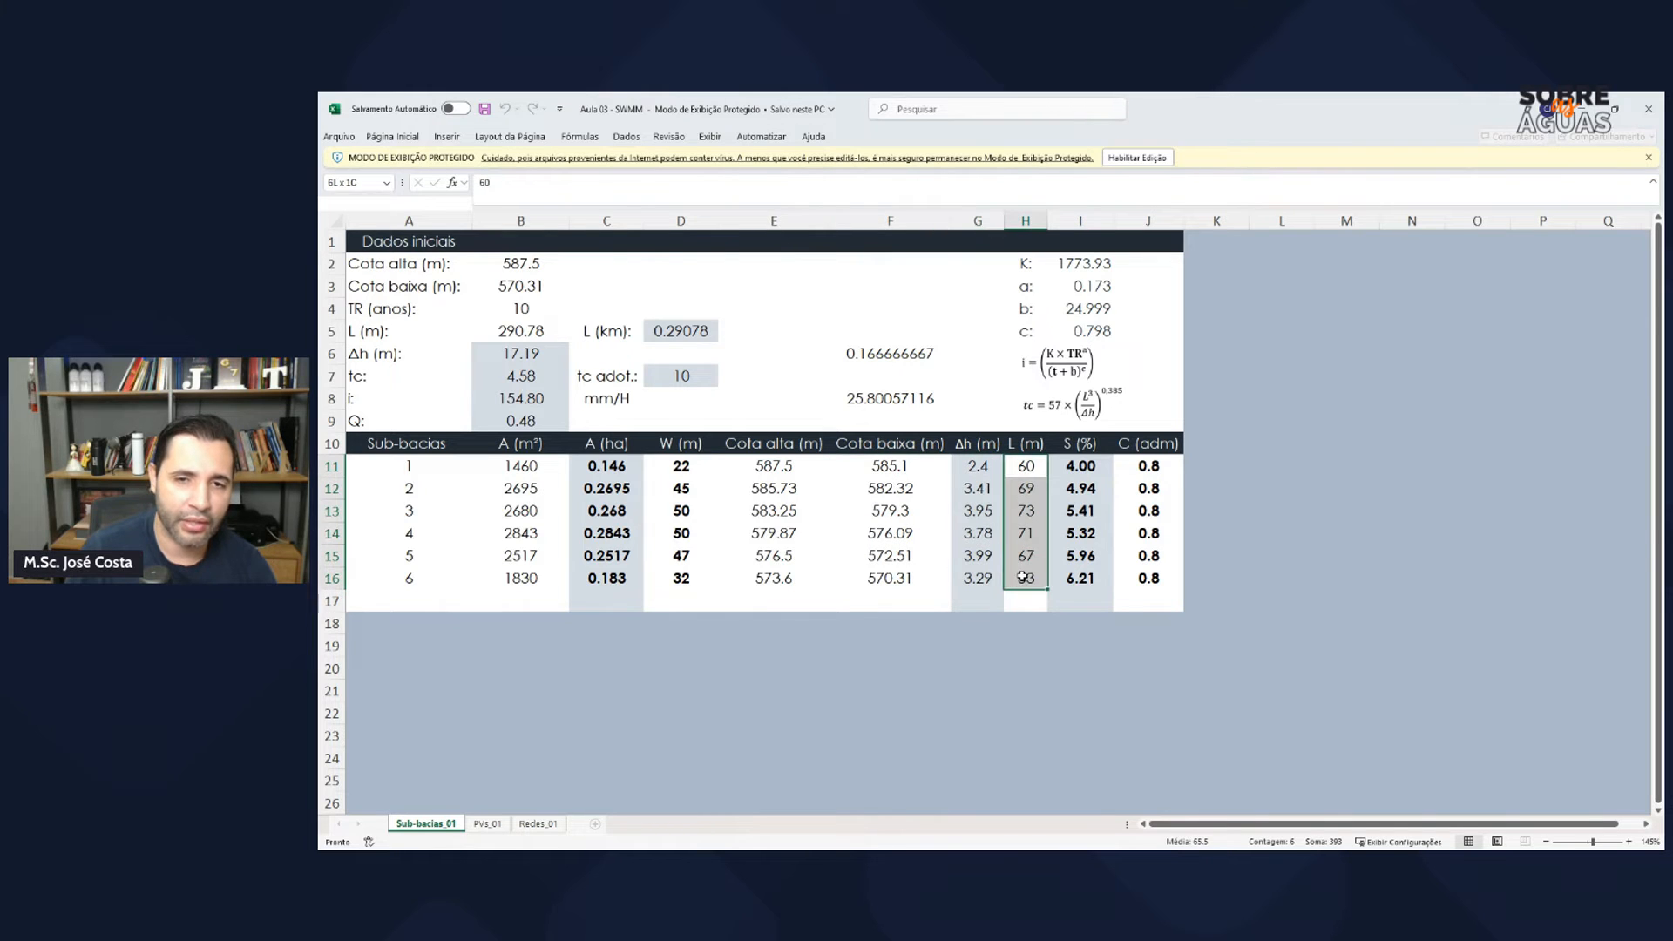
{"action": "left_click_drag", "start_coordinate": [1103, 462], "coordinate": [1098, 579]}
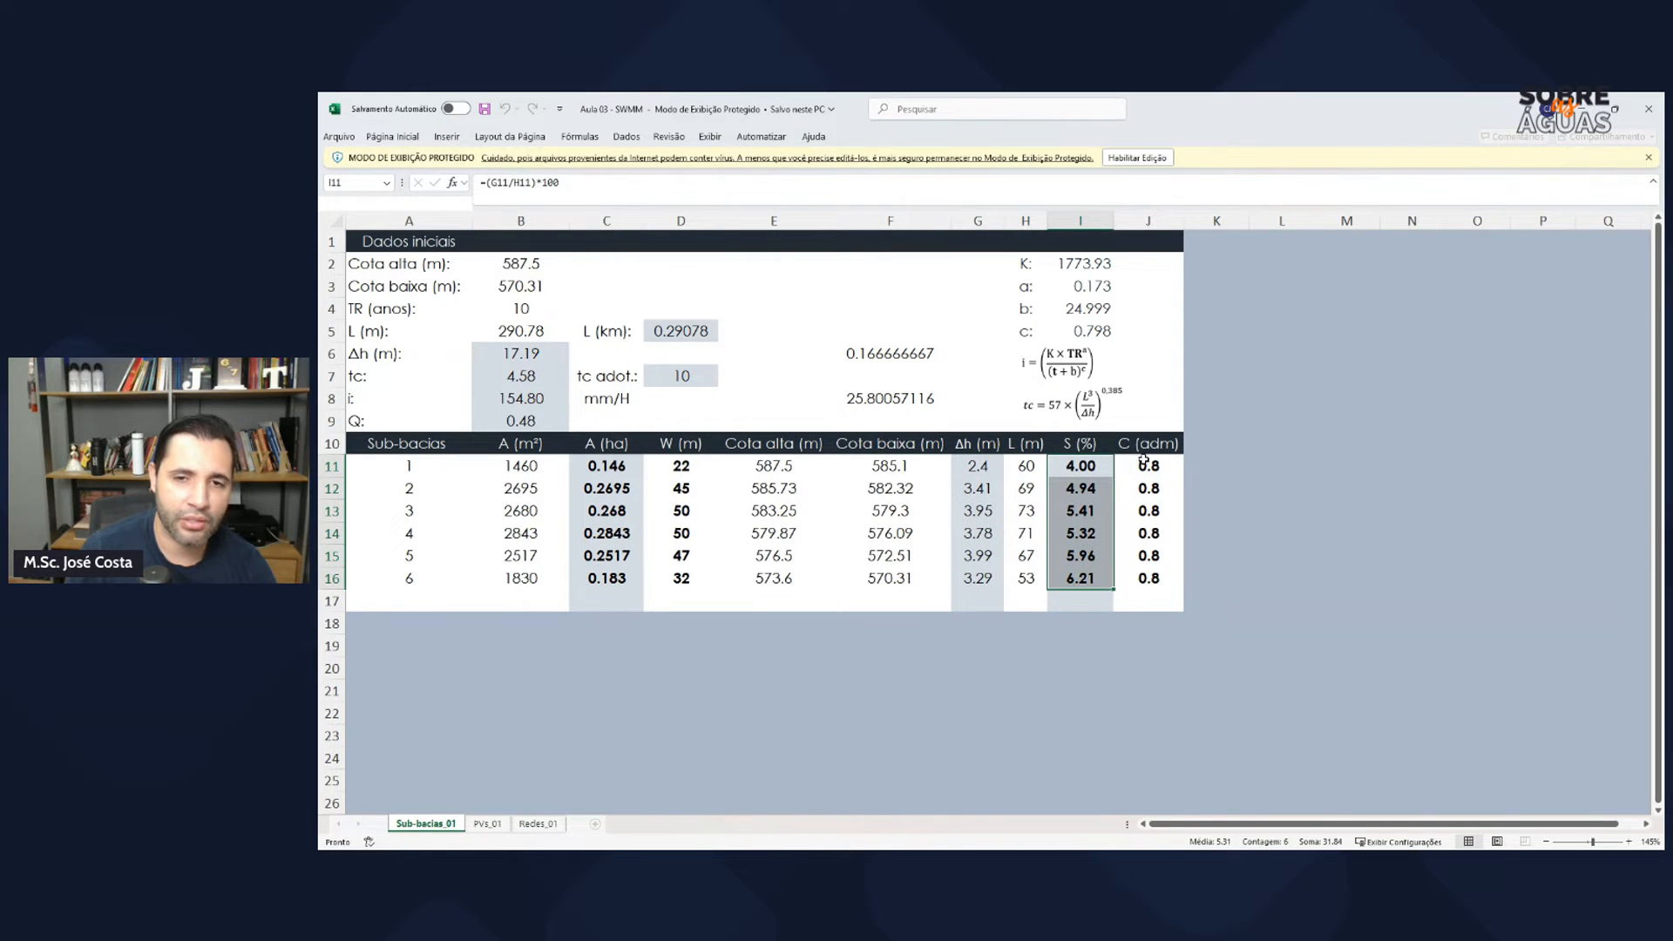
{"action": "left_click_drag", "start_coordinate": [1144, 462], "coordinate": [1132, 582]}
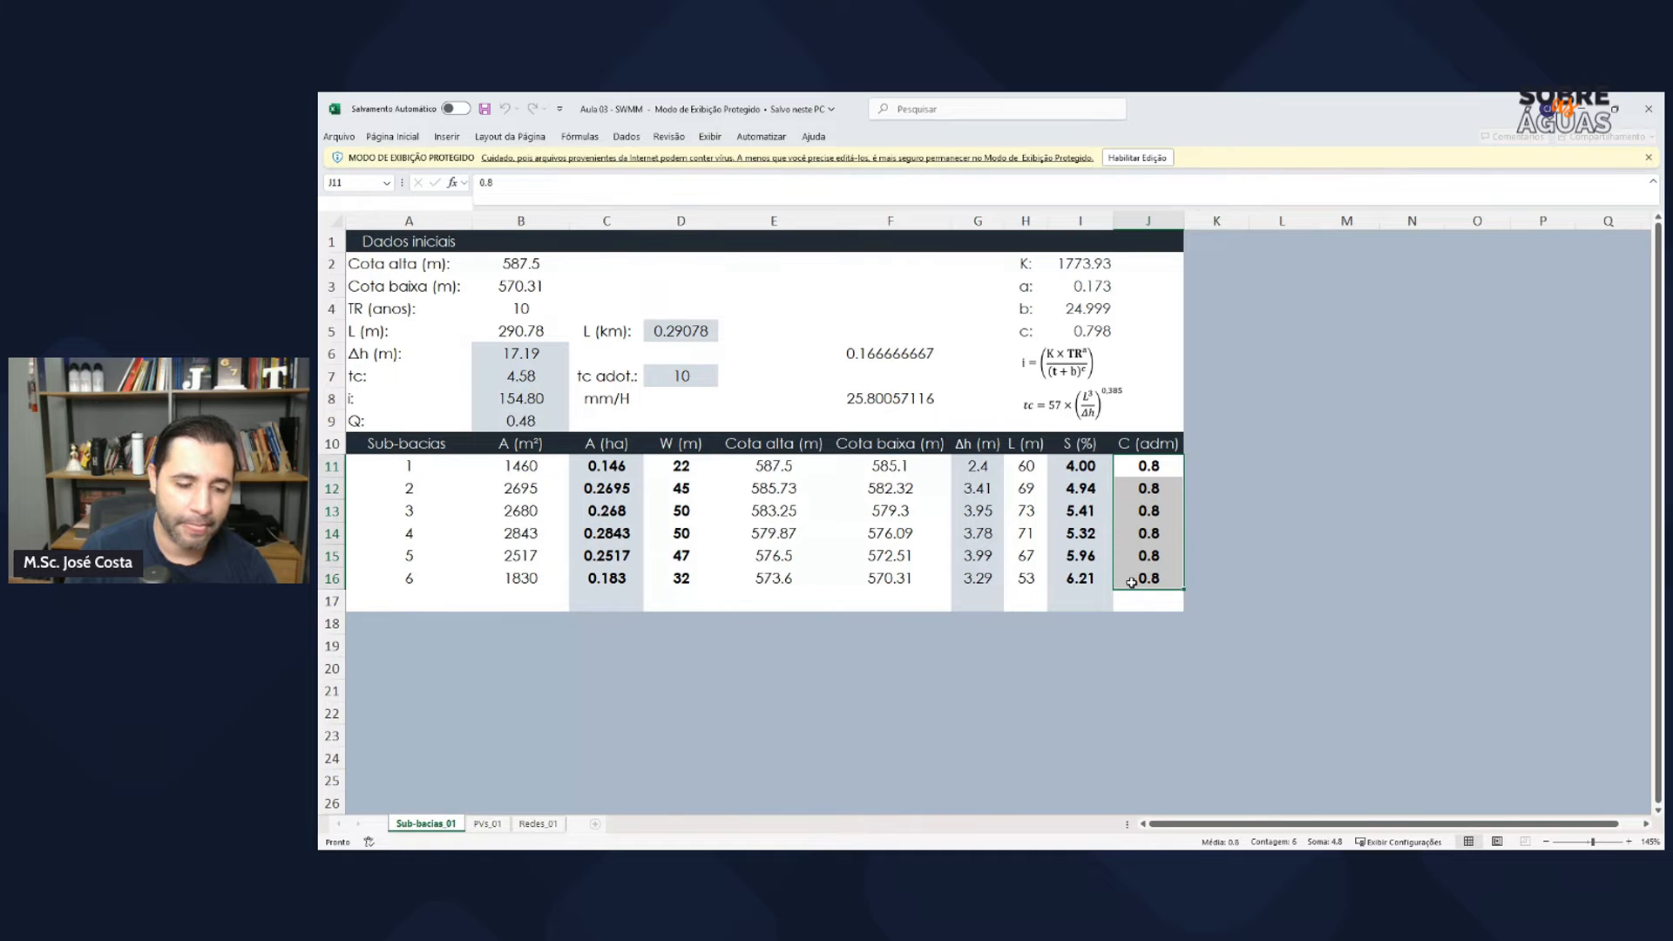
{"action": "scroll", "coordinate": [828, 419], "scroll_direction": "up", "scroll_amount": 4, "text": "ctrl"}
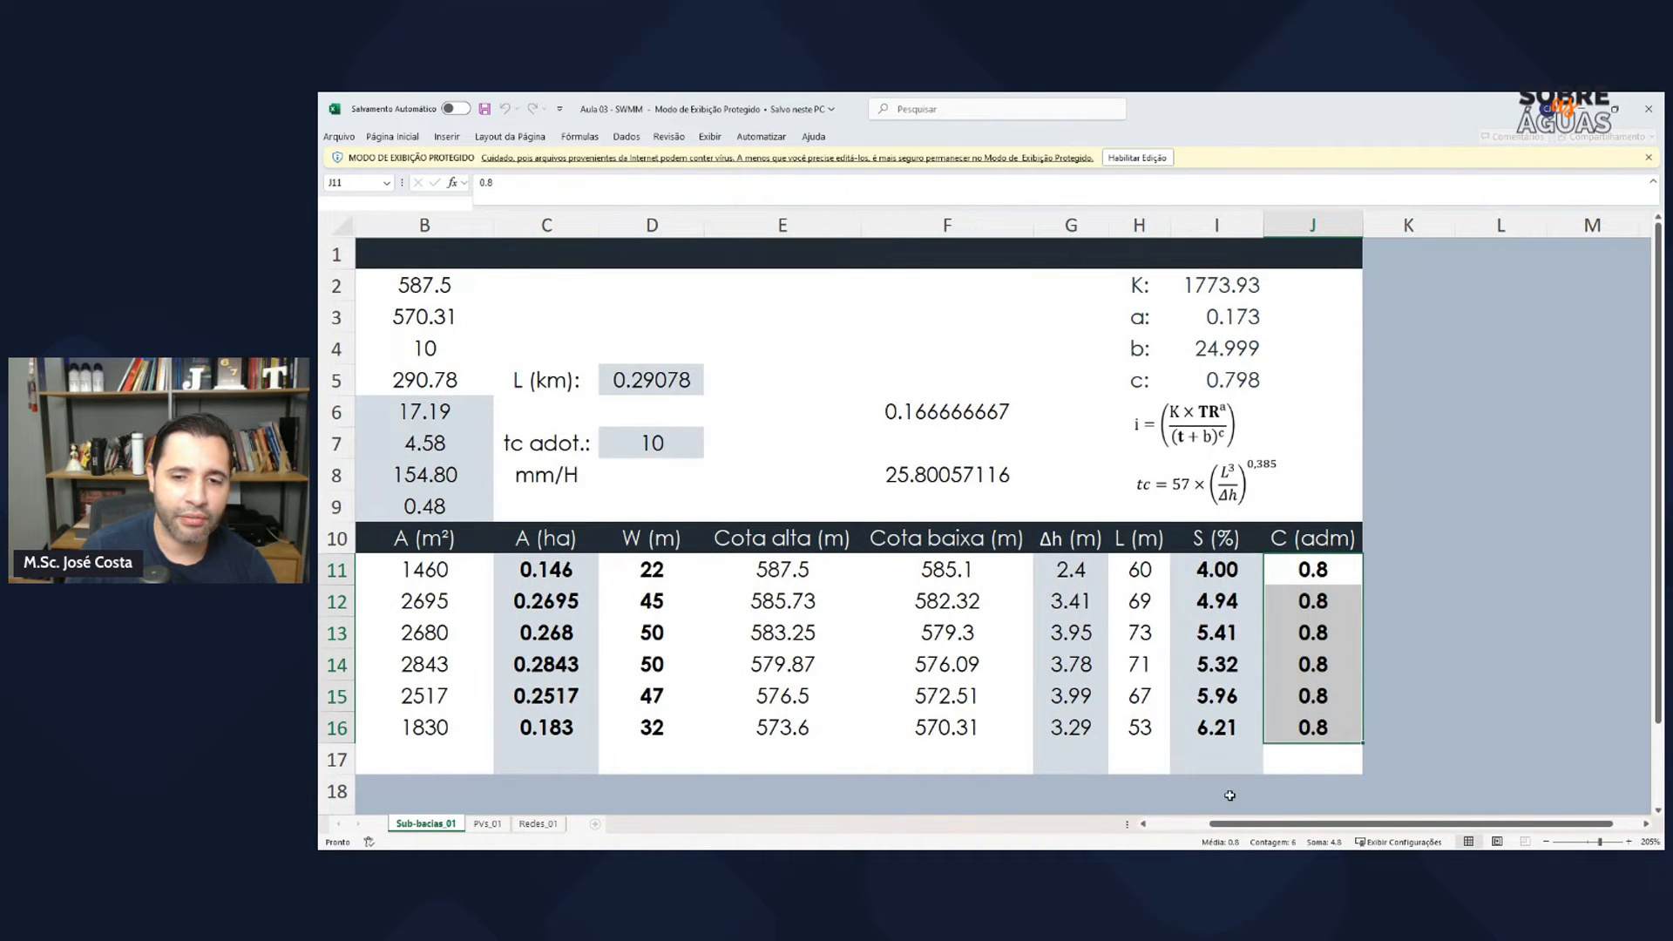
Step: Switch from the sub-basin spreadsheet to the MindMeister map and expand the Redes branch
{"action": "left_click_drag", "start_coordinate": [1238, 824], "coordinate": [1176, 823]}
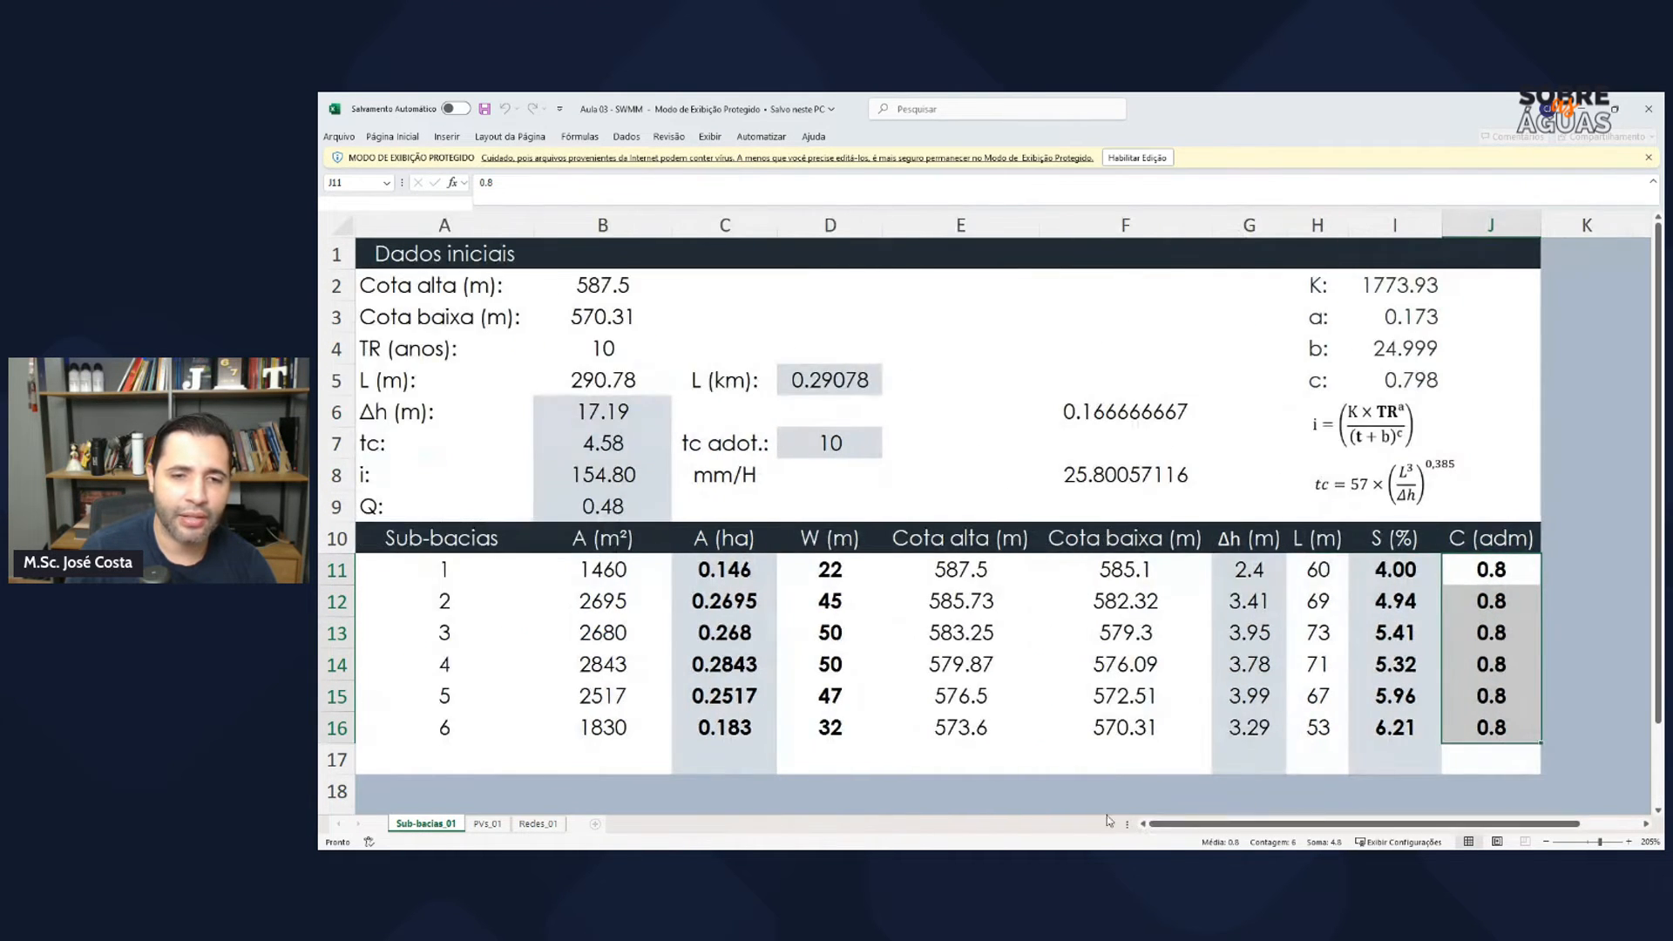
{"action": "left_click", "coordinate": [1034, 501]}
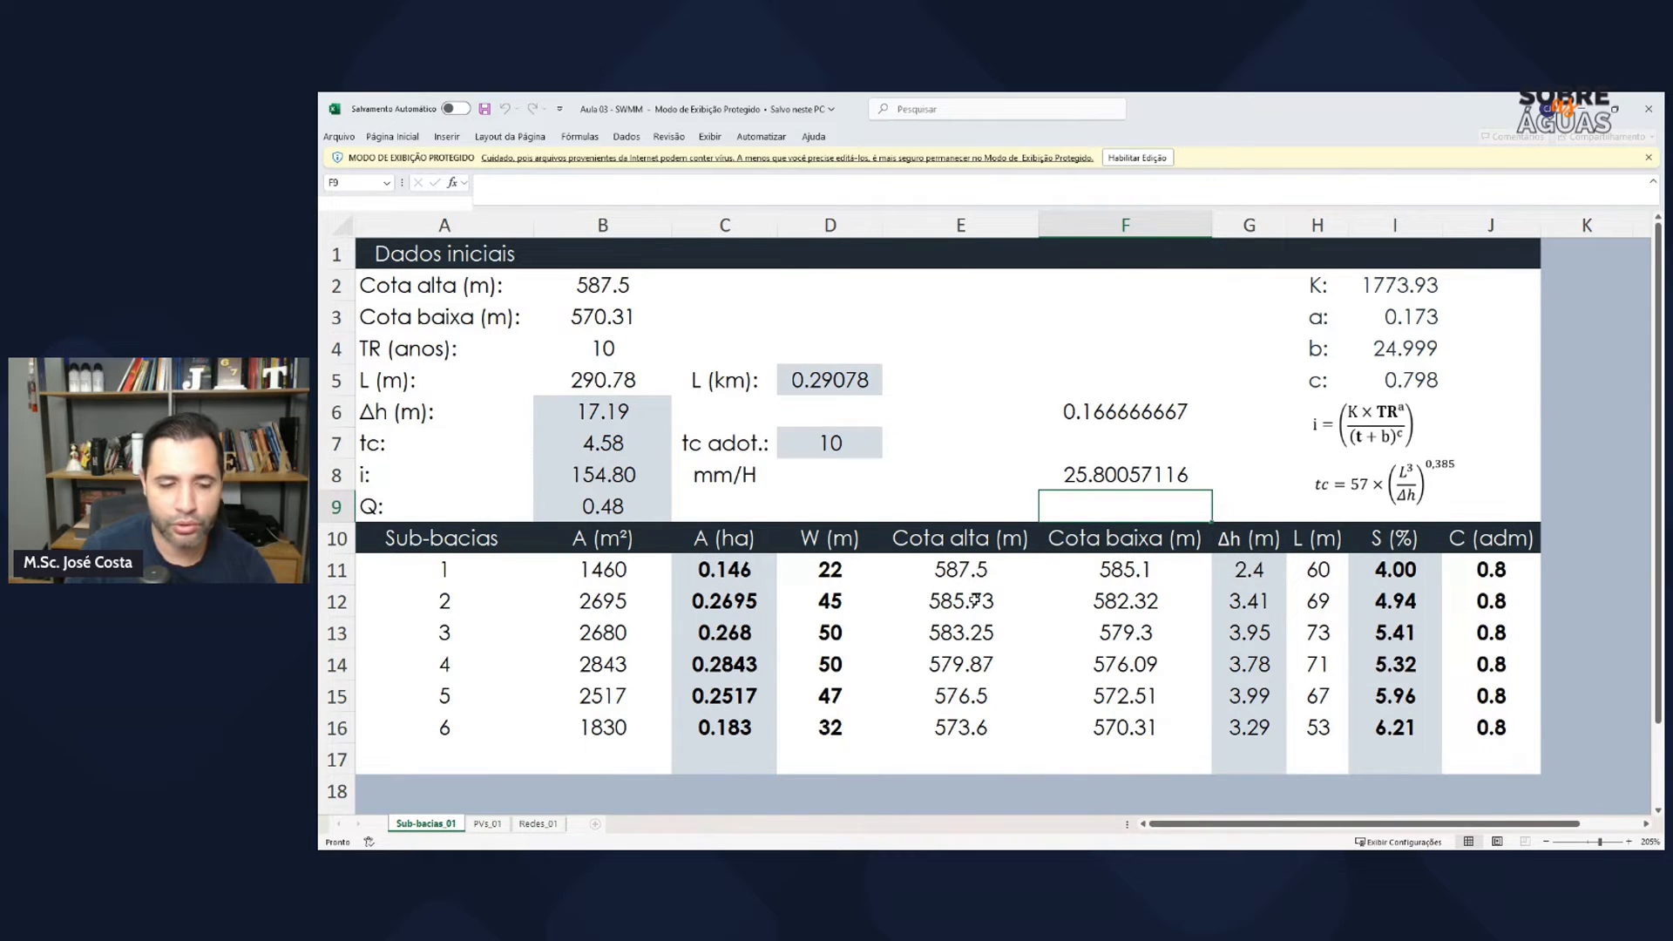
{"action": "key", "text": "alt+Tab"}
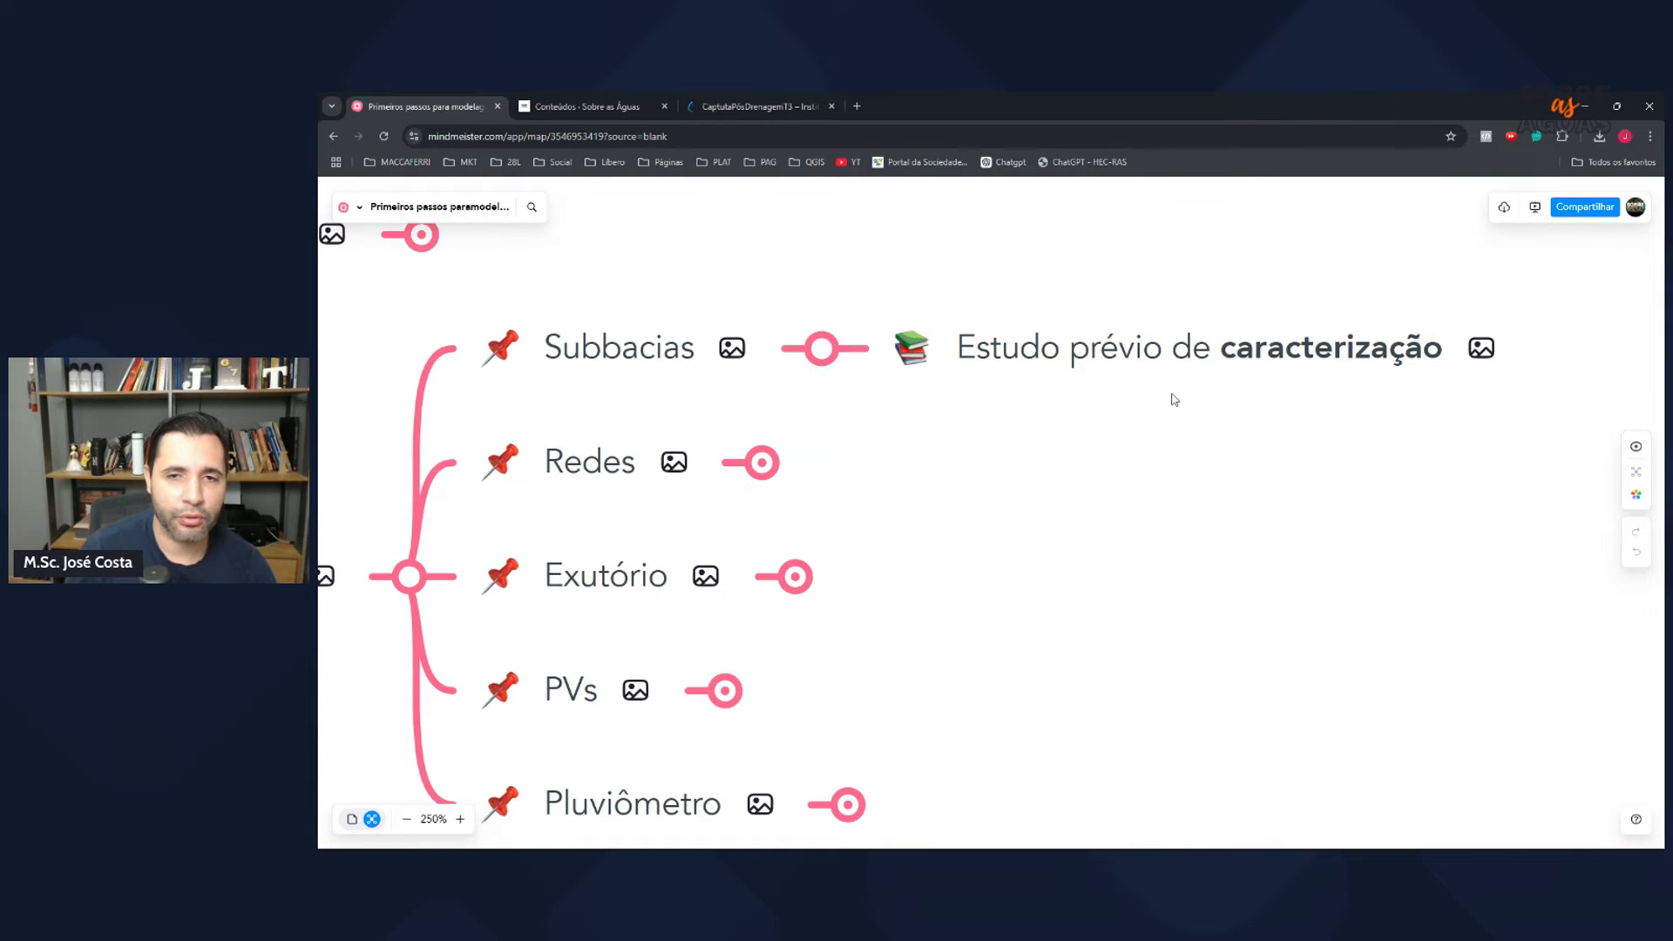
{"action": "type", "text": "Estudo prévio das cotas e diâmetros"}
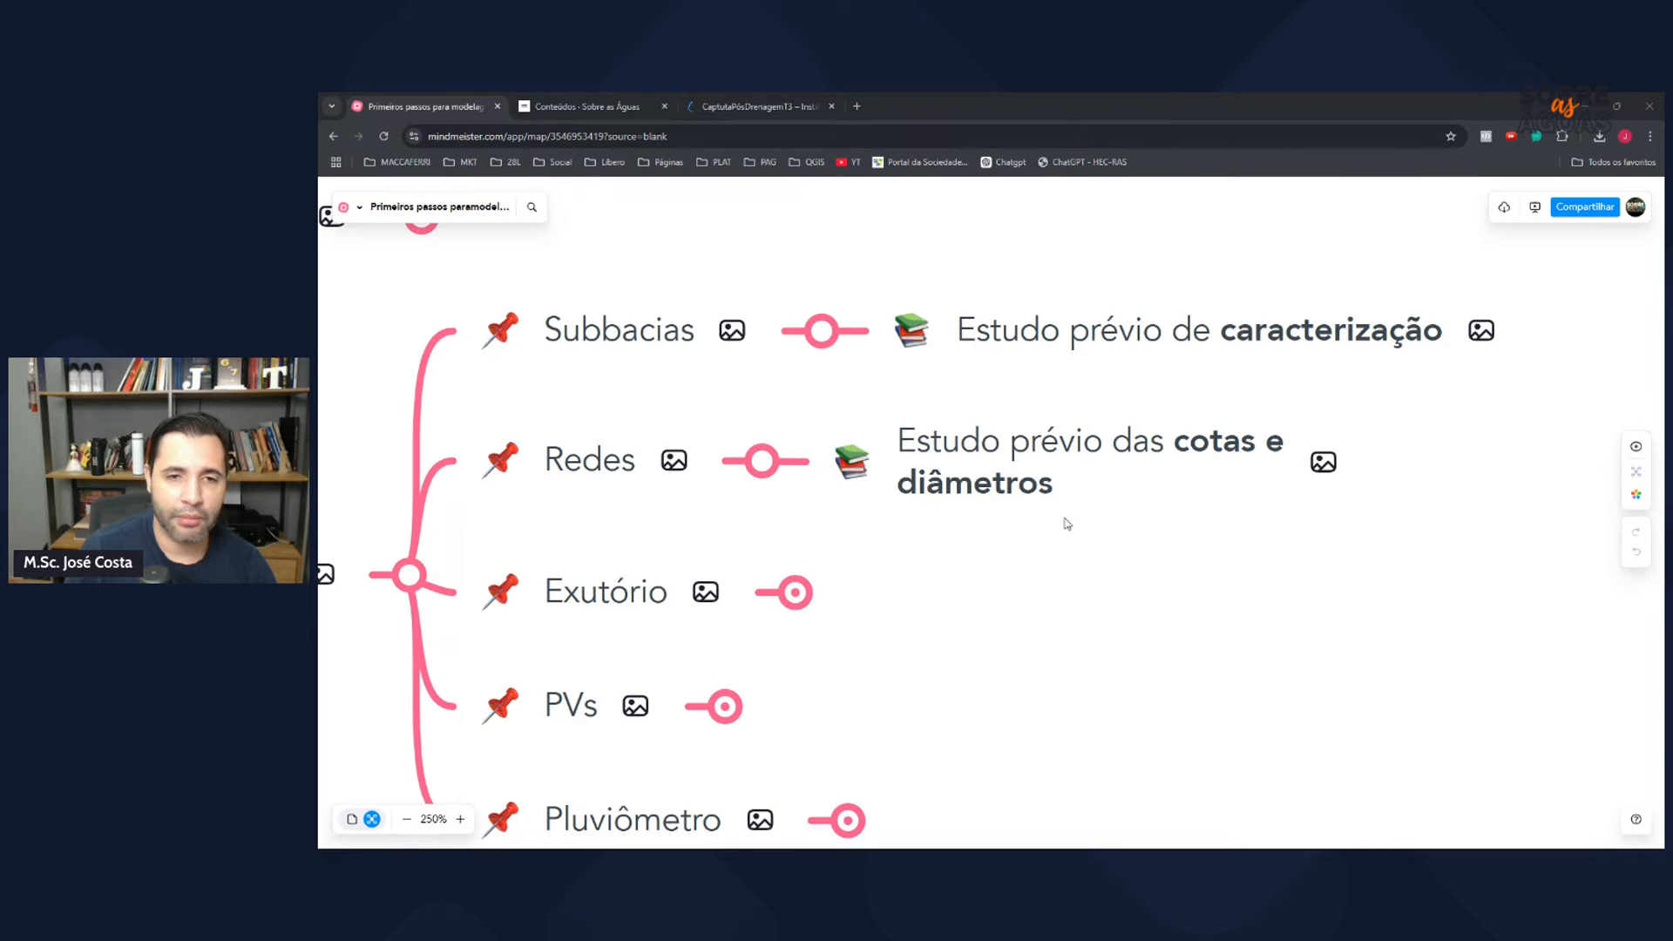
Step: Switch to the PDF plan and examine pipe stretch T1 between PV 1 and PV 2 for its diameter, length and elevations
{"action": "key", "text": "alt+Tab"}
{"action": "scroll", "coordinate": [1264, 634], "scroll_direction": "down", "scroll_amount": 3}
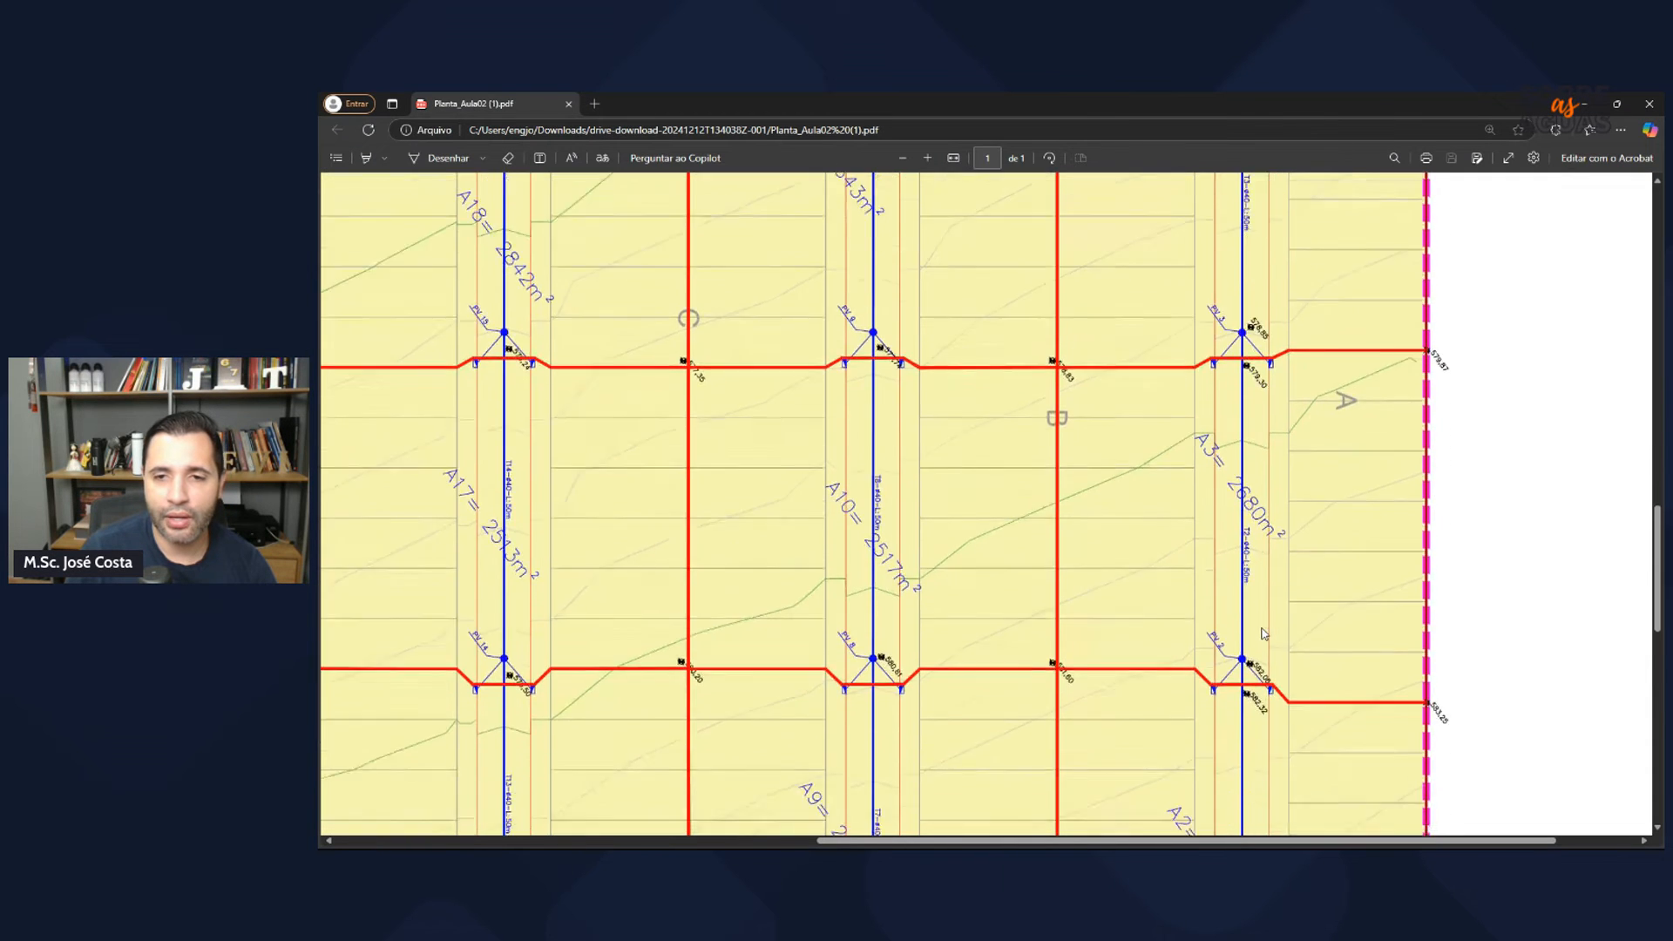
{"action": "scroll", "coordinate": [1263, 633], "scroll_direction": "down", "scroll_amount": 3}
{"action": "scroll", "coordinate": [1338, 586], "scroll_direction": "up", "scroll_amount": 5}
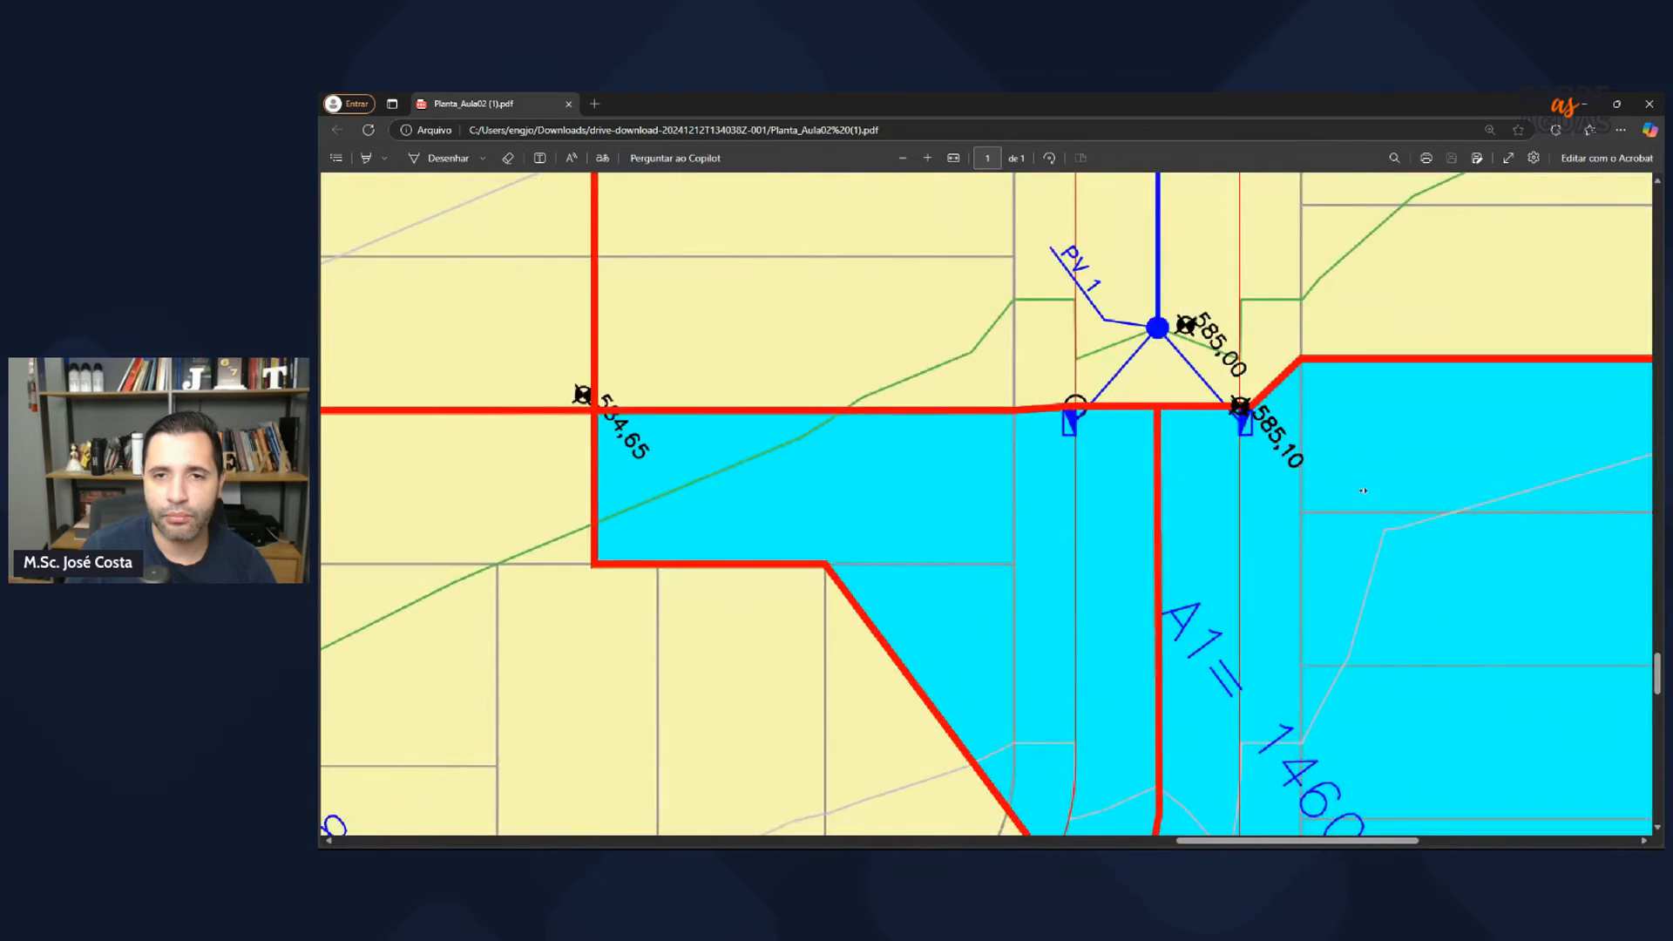
{"action": "scroll", "coordinate": [1264, 453], "scroll_direction": "up", "scroll_amount": 5}
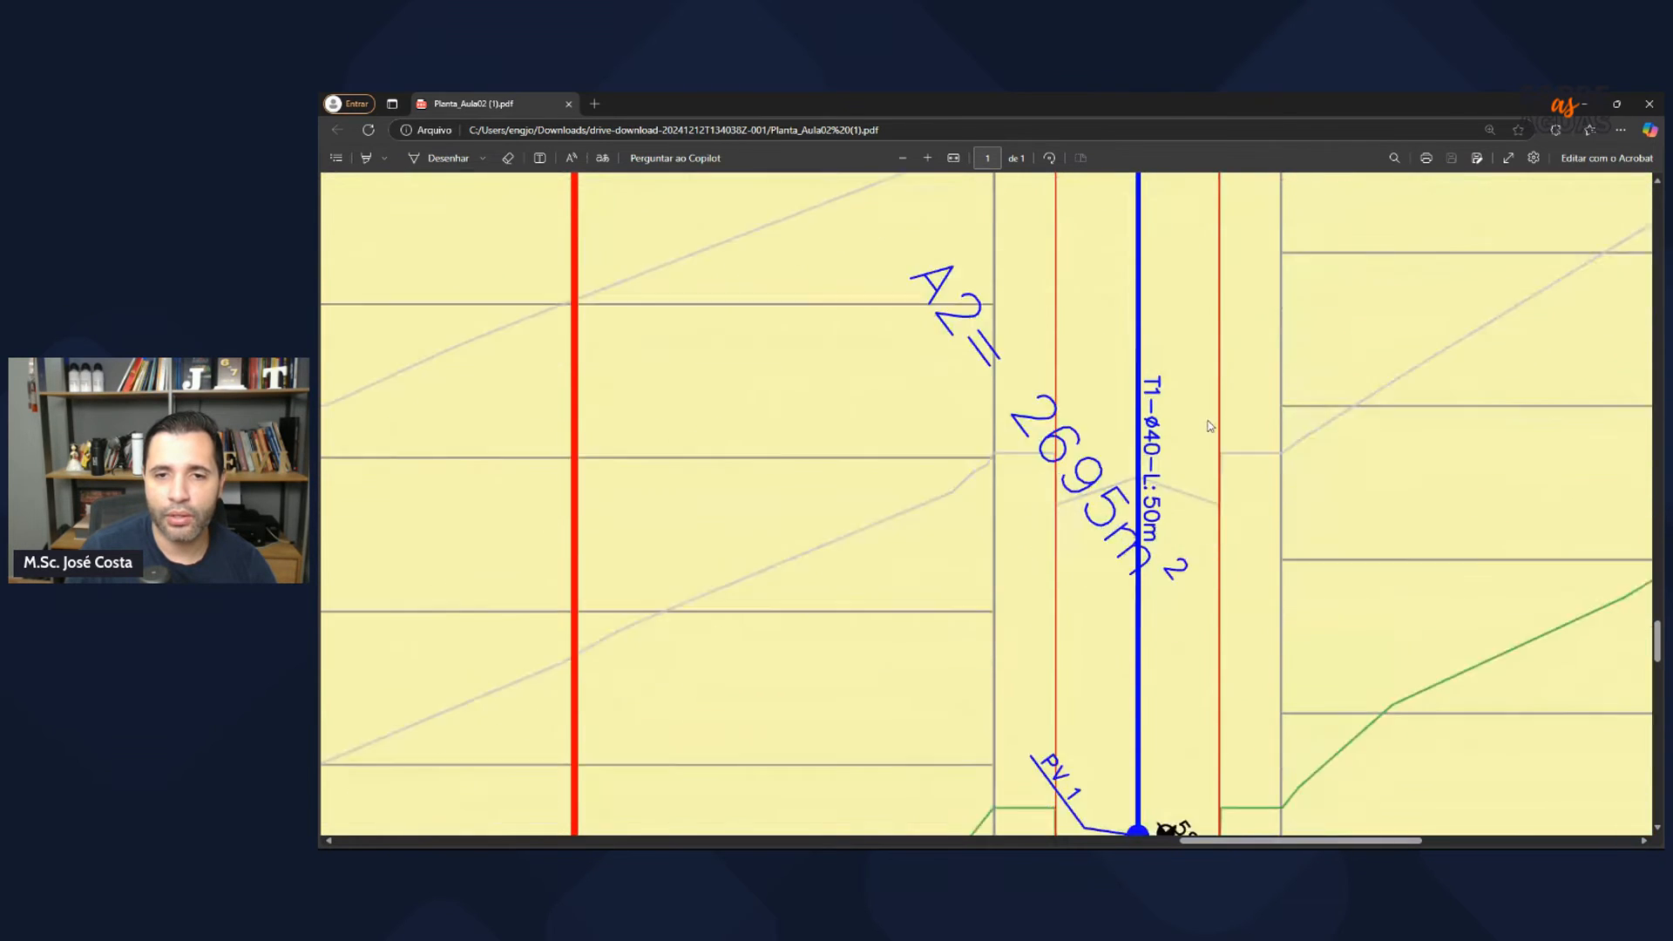
{"action": "scroll", "coordinate": [1209, 426], "scroll_direction": "down", "scroll_amount": 3}
{"action": "scroll", "coordinate": [1141, 612], "scroll_direction": "up", "scroll_amount": 8}
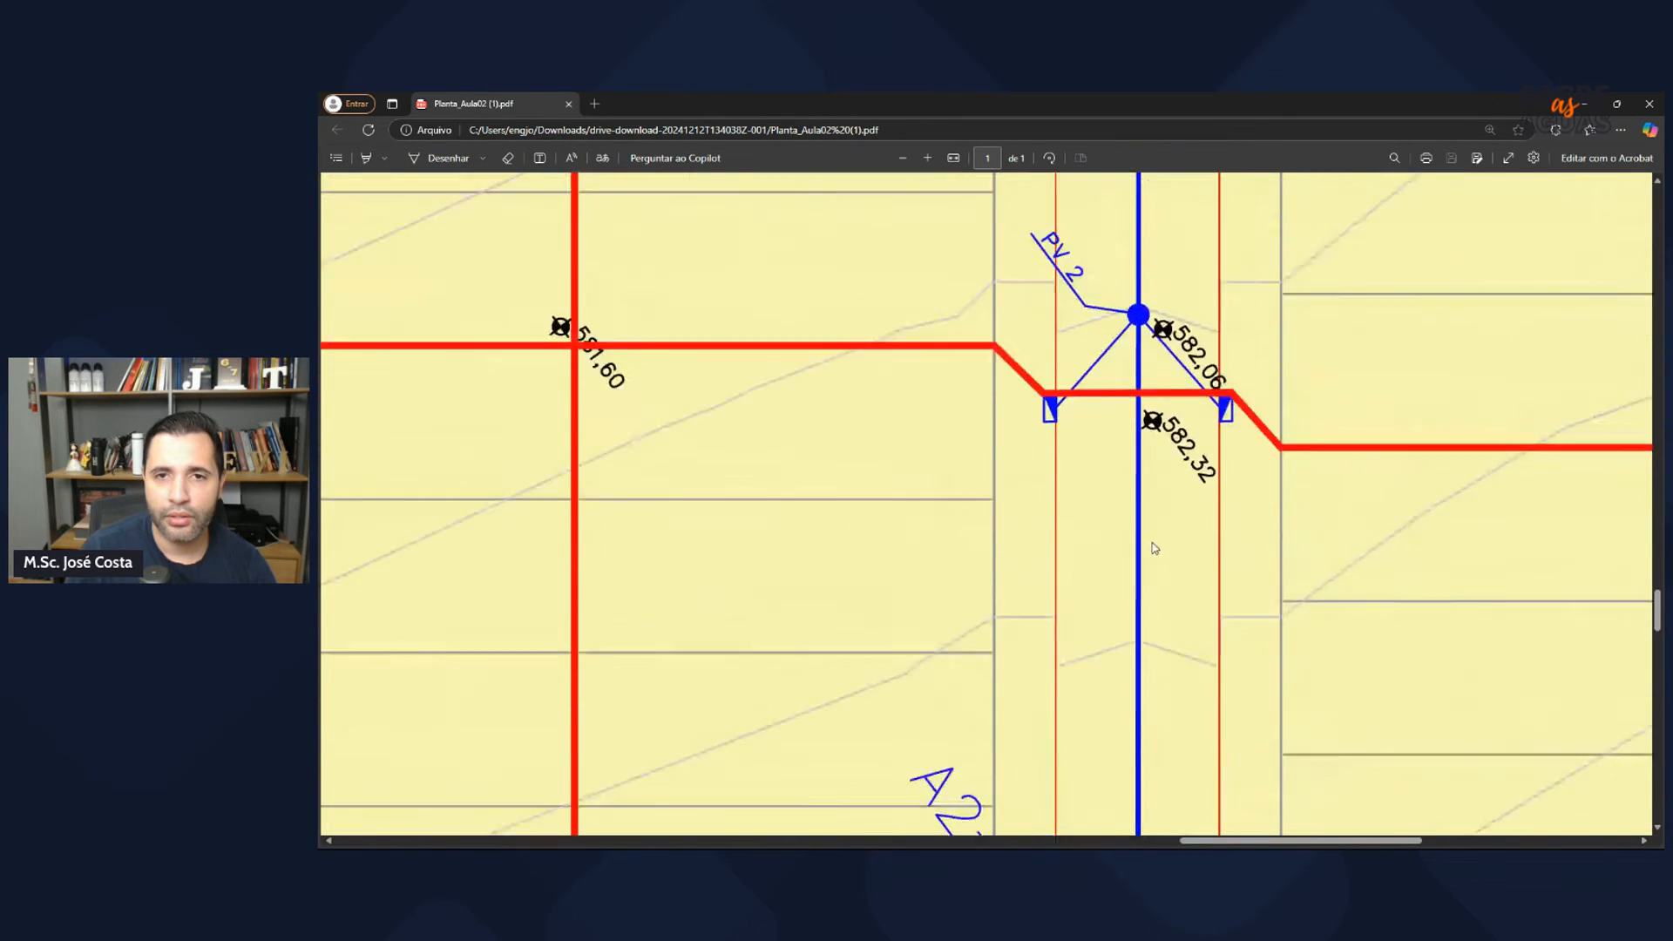
{"action": "scroll", "coordinate": [1153, 469], "scroll_direction": "down", "scroll_amount": 3}
{"action": "scroll", "coordinate": [1153, 469], "scroll_direction": "down", "scroll_amount": 2}
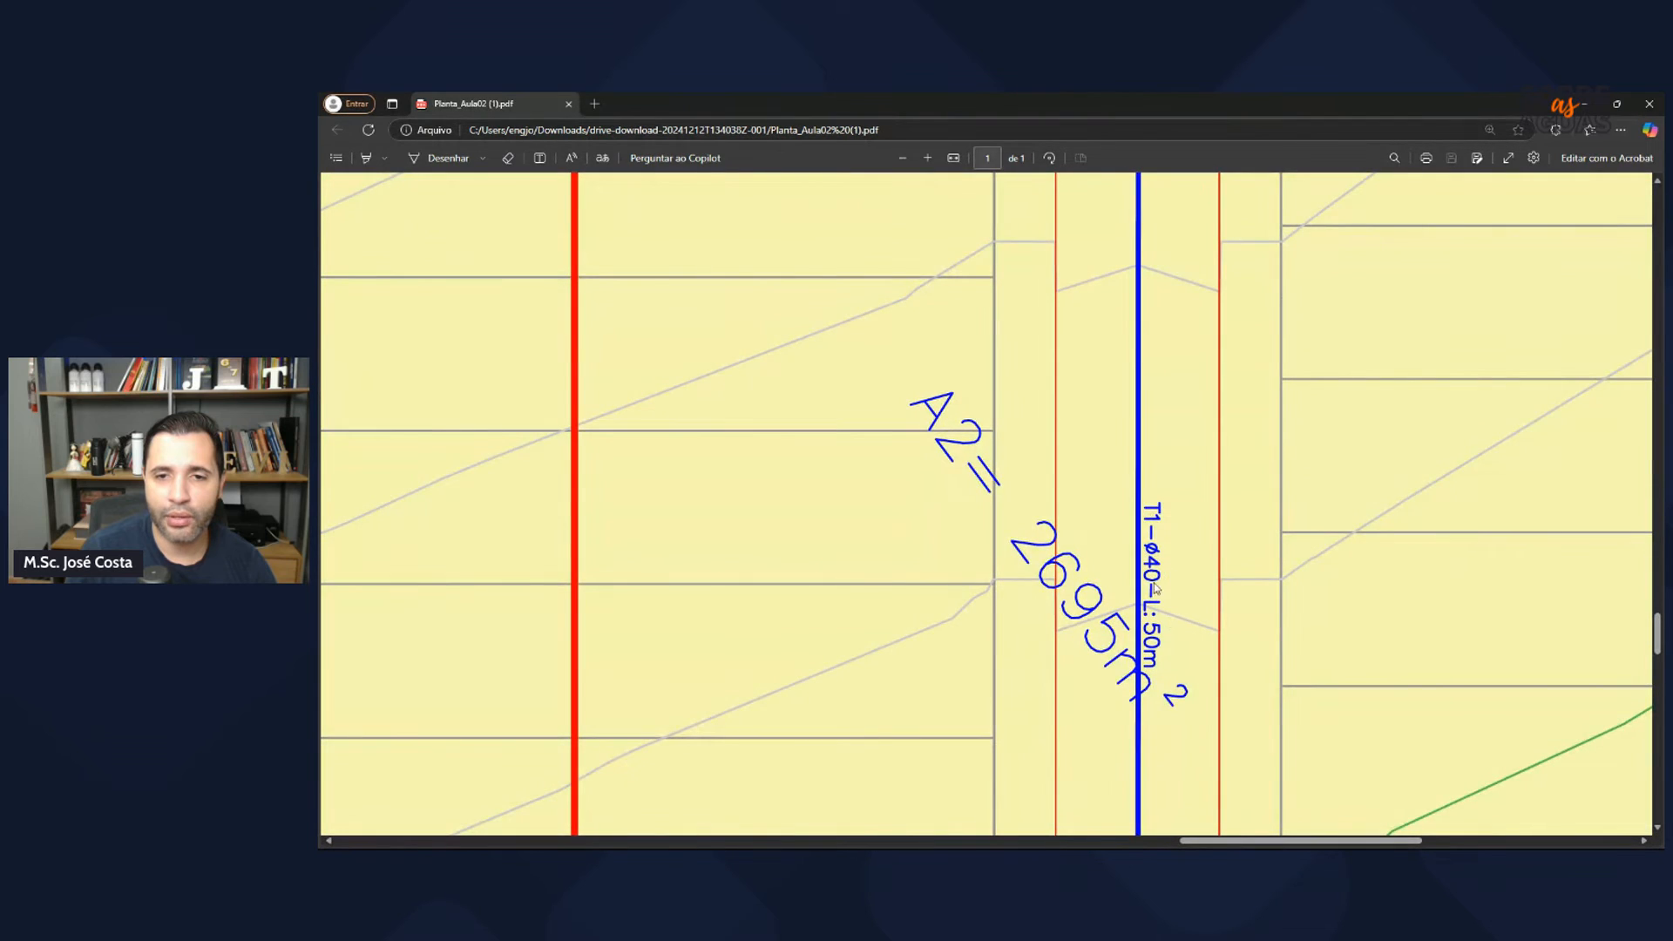
{"action": "scroll", "coordinate": [1156, 589], "scroll_direction": "down", "scroll_amount": 2}
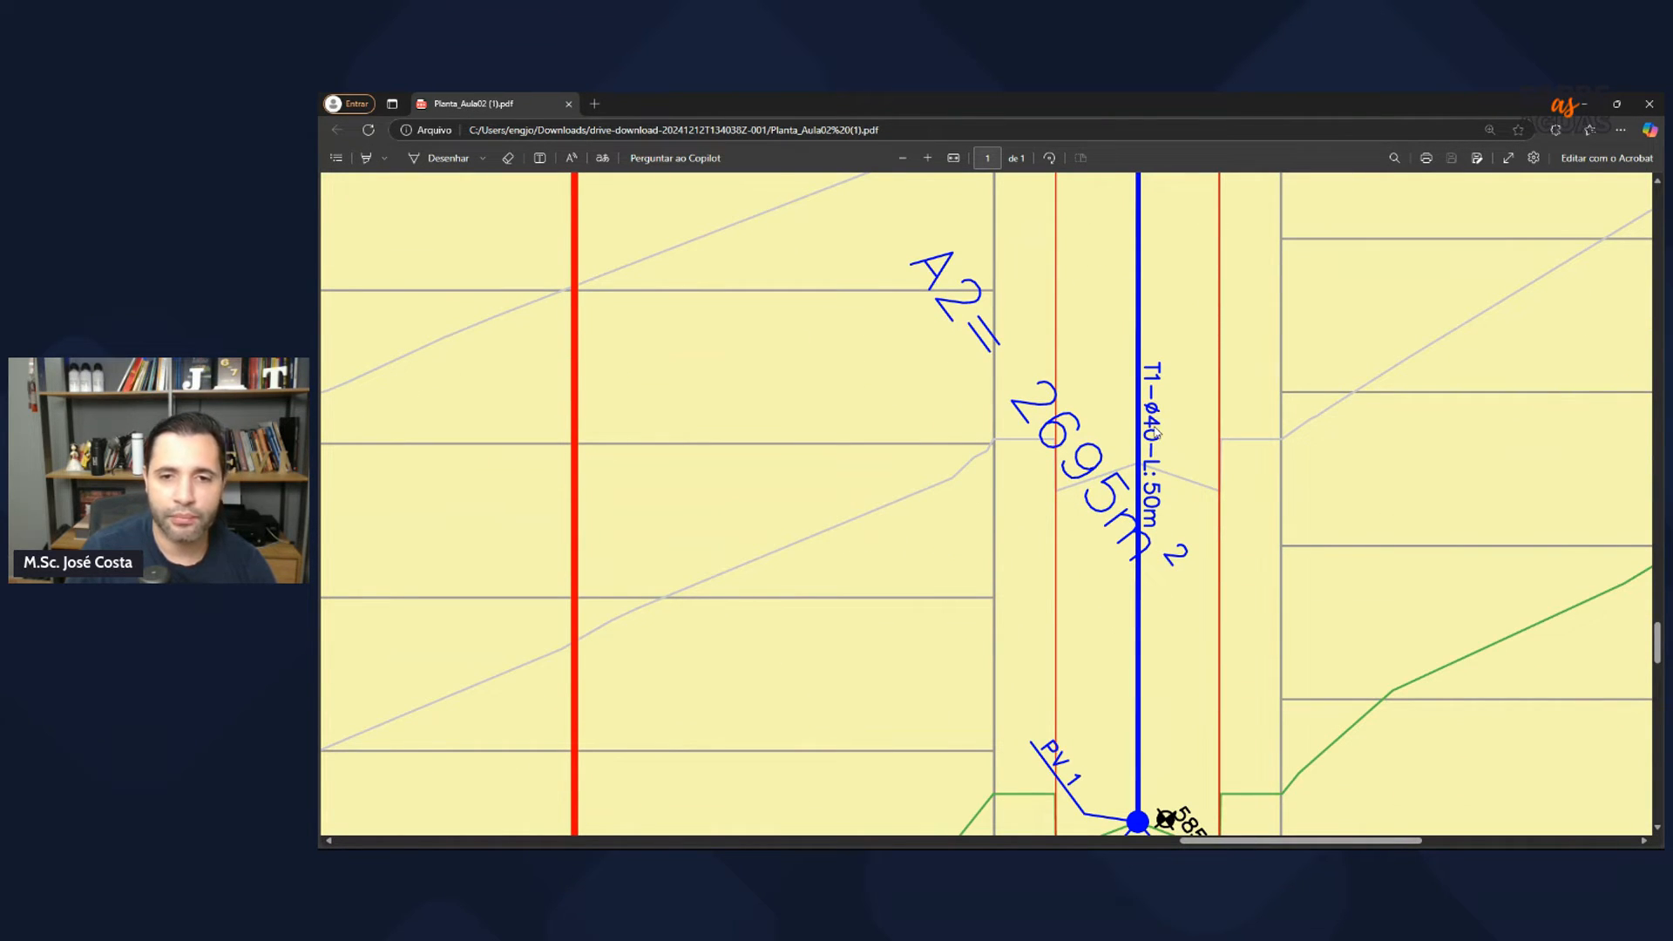
{"action": "scroll", "coordinate": [1155, 433], "scroll_direction": "down", "scroll_amount": 2}
{"action": "scroll", "coordinate": [1139, 559], "scroll_direction": "up", "scroll_amount": 3}
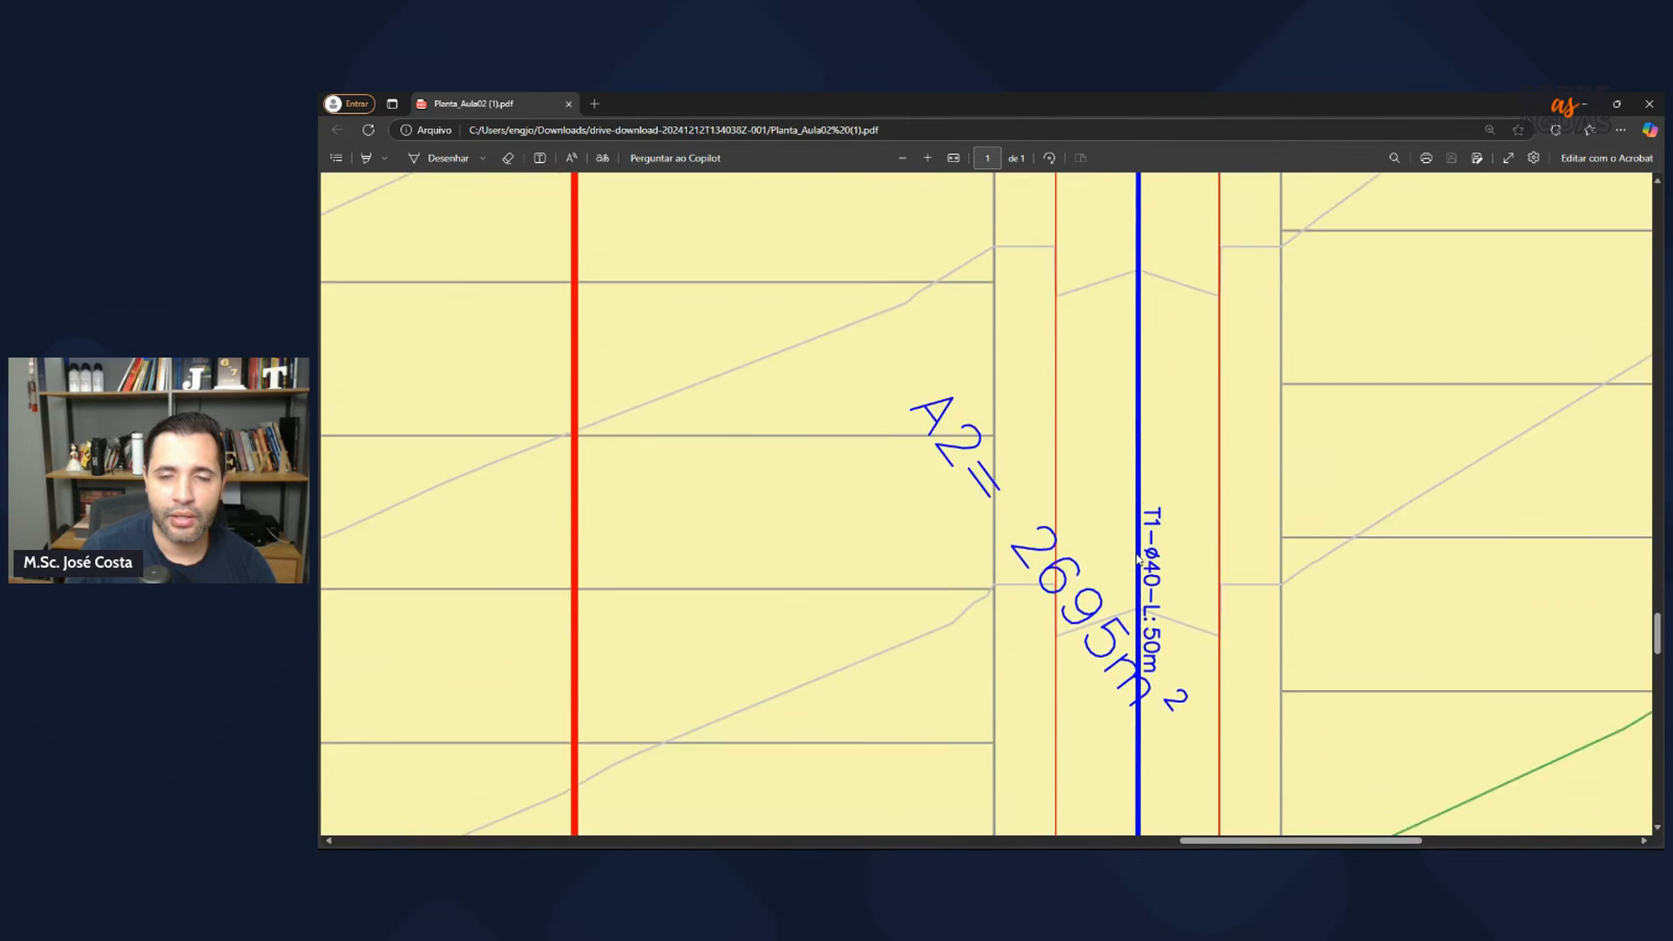
{"action": "scroll", "coordinate": [1138, 558], "scroll_direction": "up", "scroll_amount": 6}
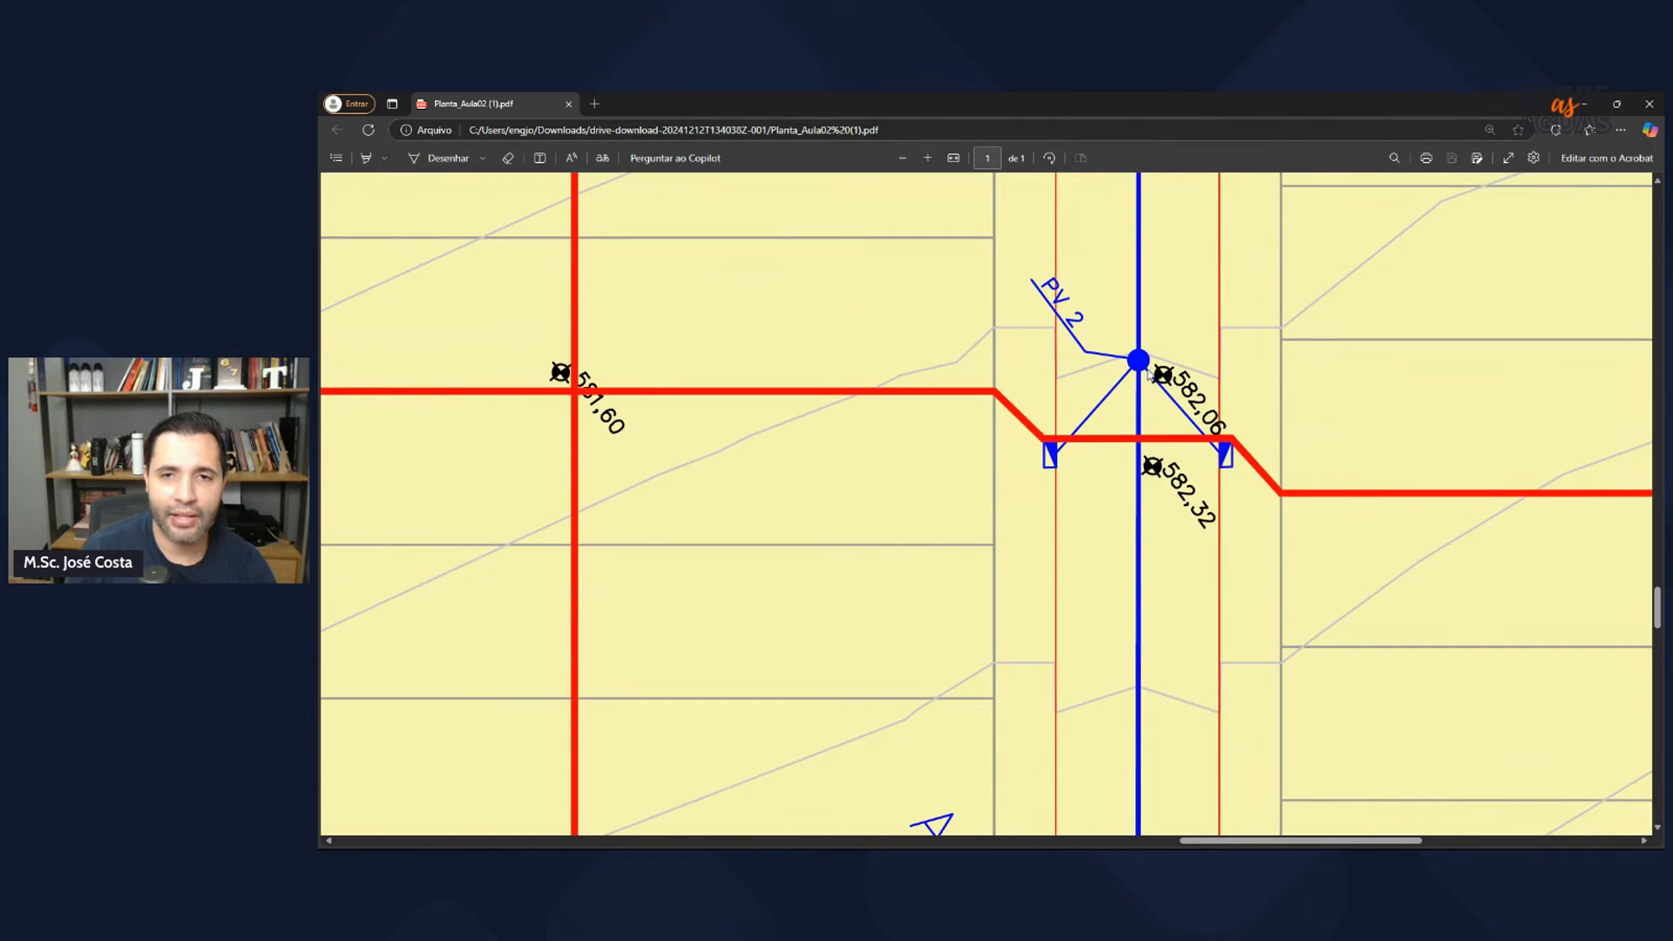
{"action": "scroll", "coordinate": [1144, 367], "scroll_direction": "down", "scroll_amount": 6}
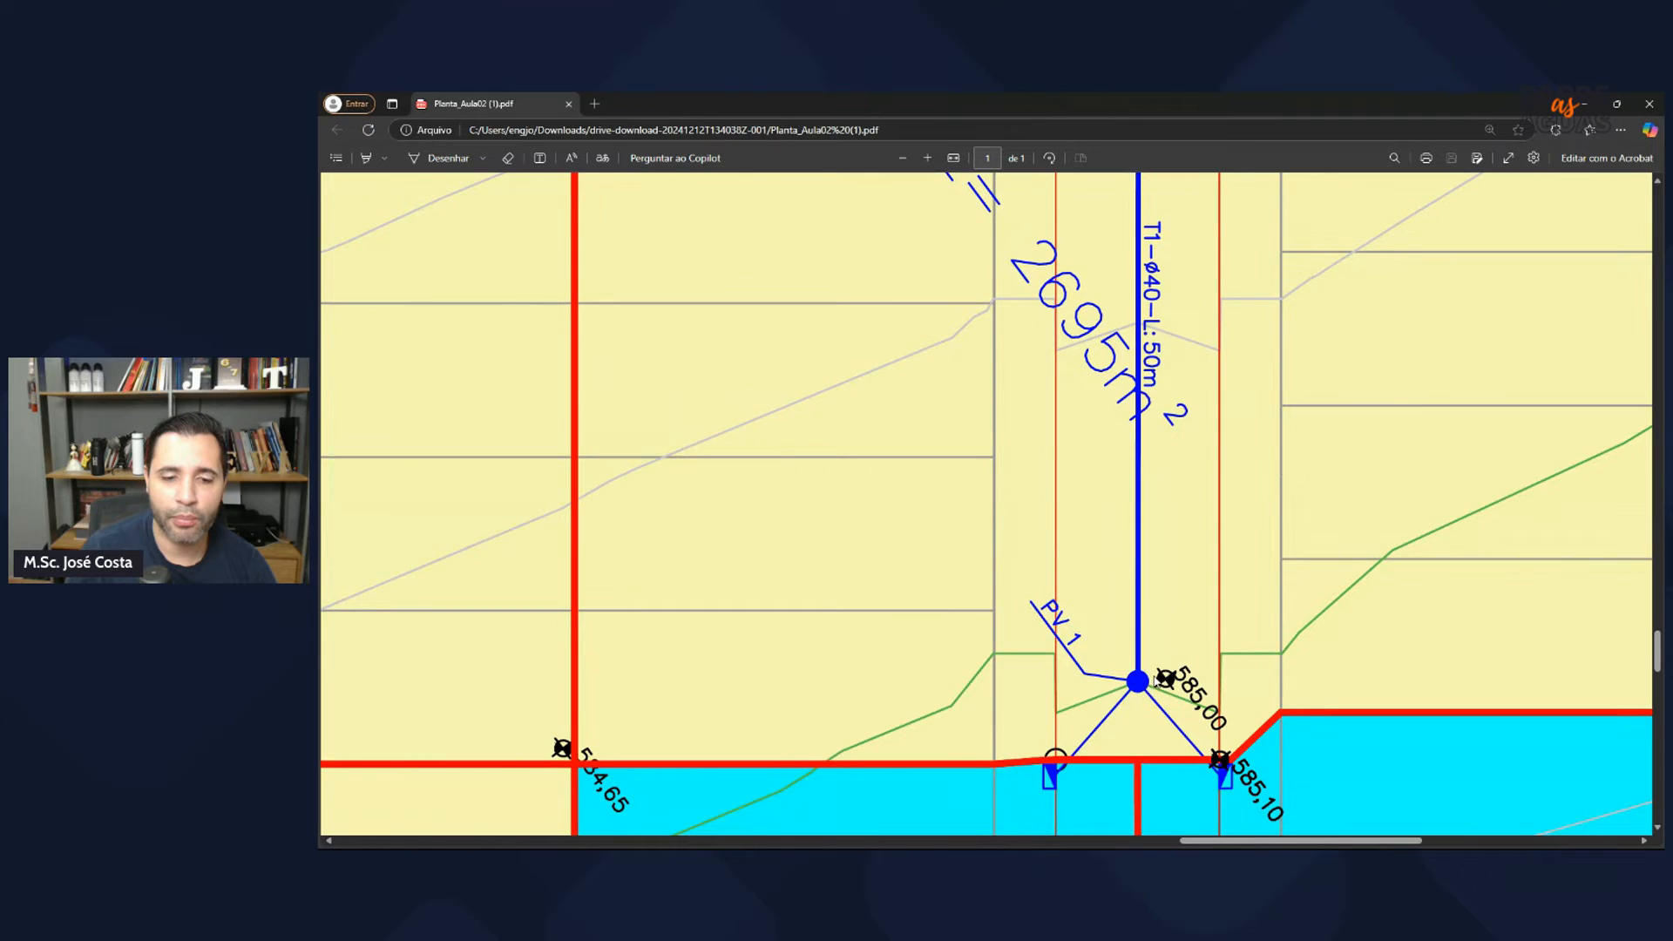
{"action": "scroll", "coordinate": [1157, 682], "scroll_direction": "up", "scroll_amount": 8}
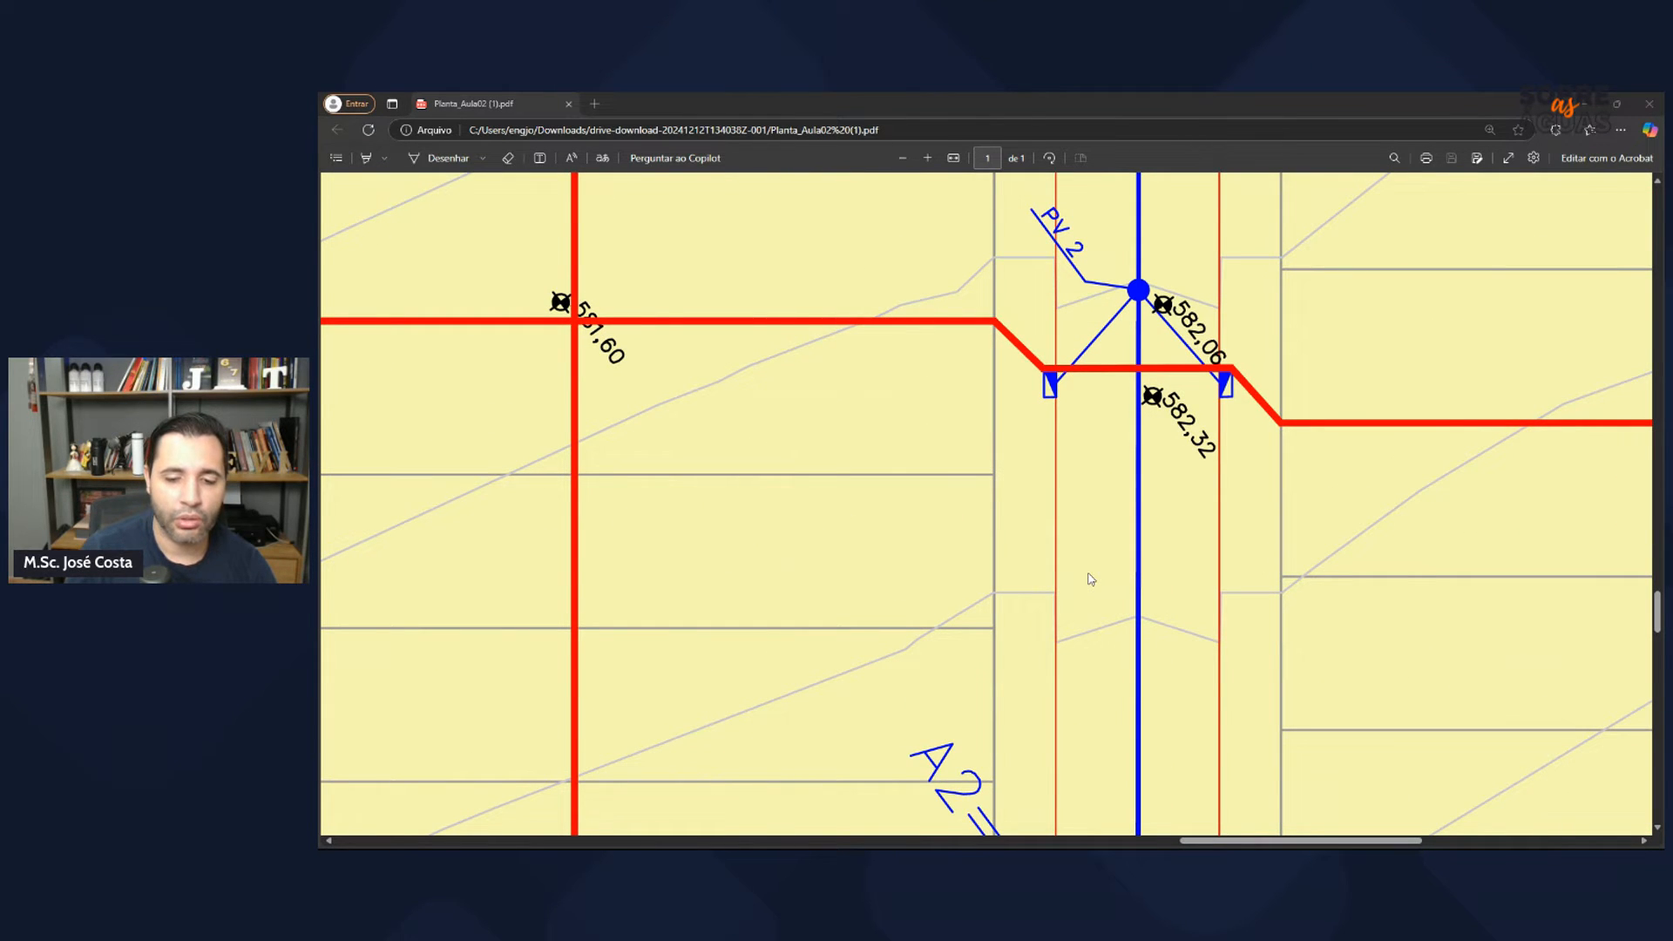
Step: Switch to SWMM, open conduit T6's properties and review the available cross-section shapes without changing the circular one
{"action": "key", "text": "alt+Tab"}
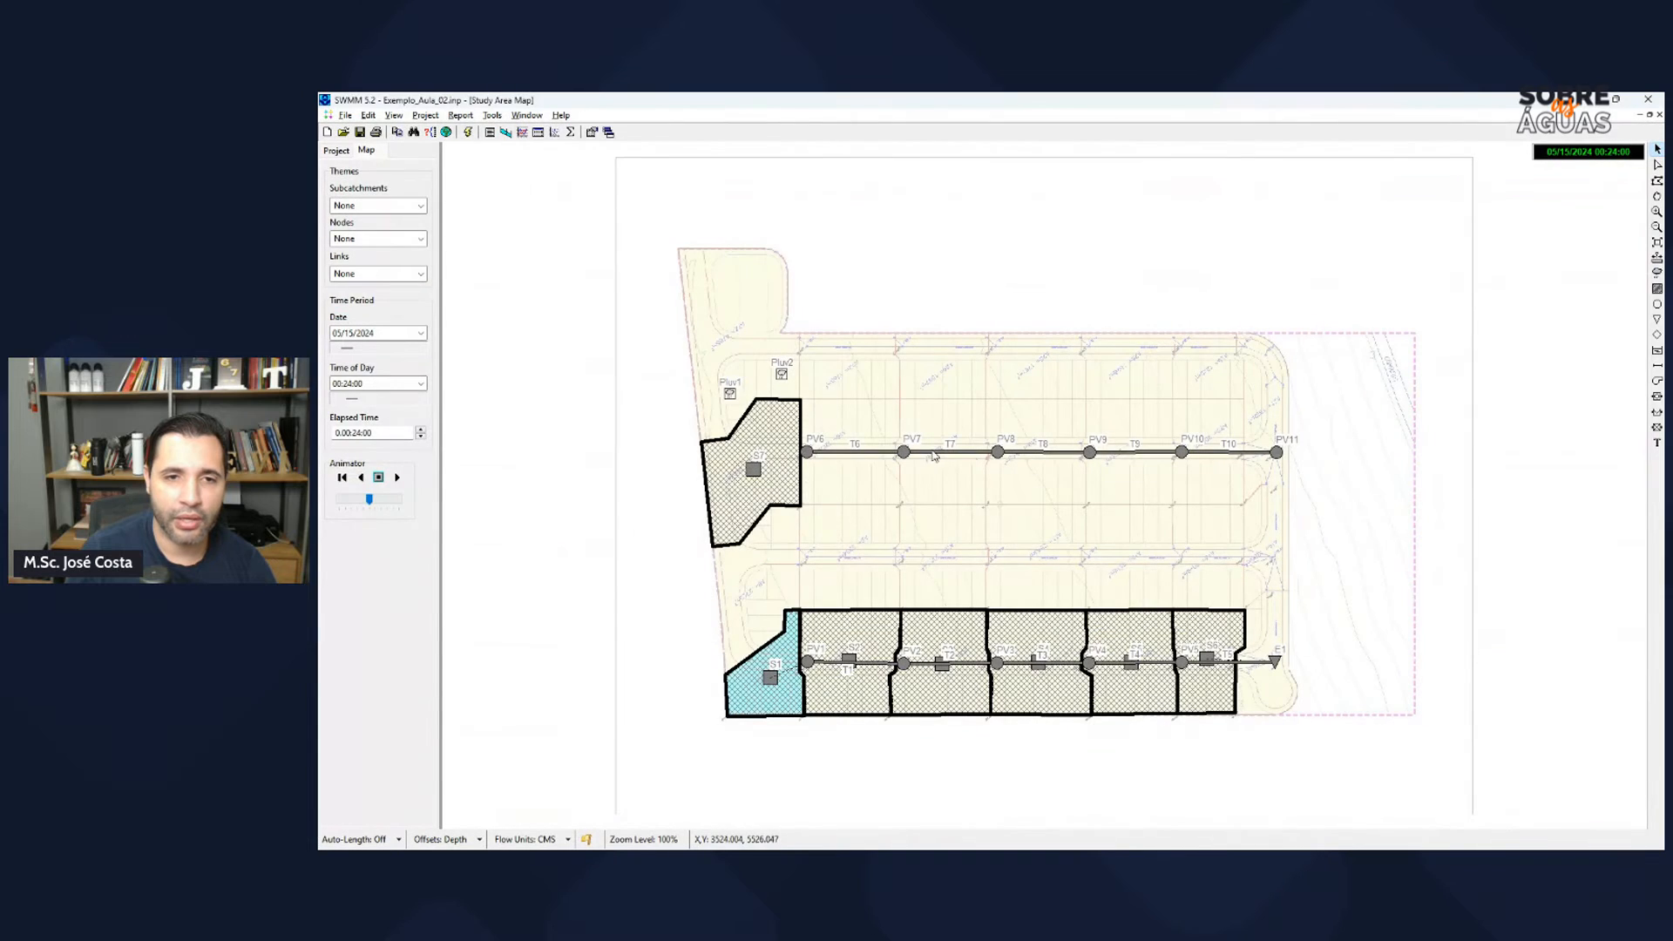
{"action": "double_click", "coordinate": [877, 445]}
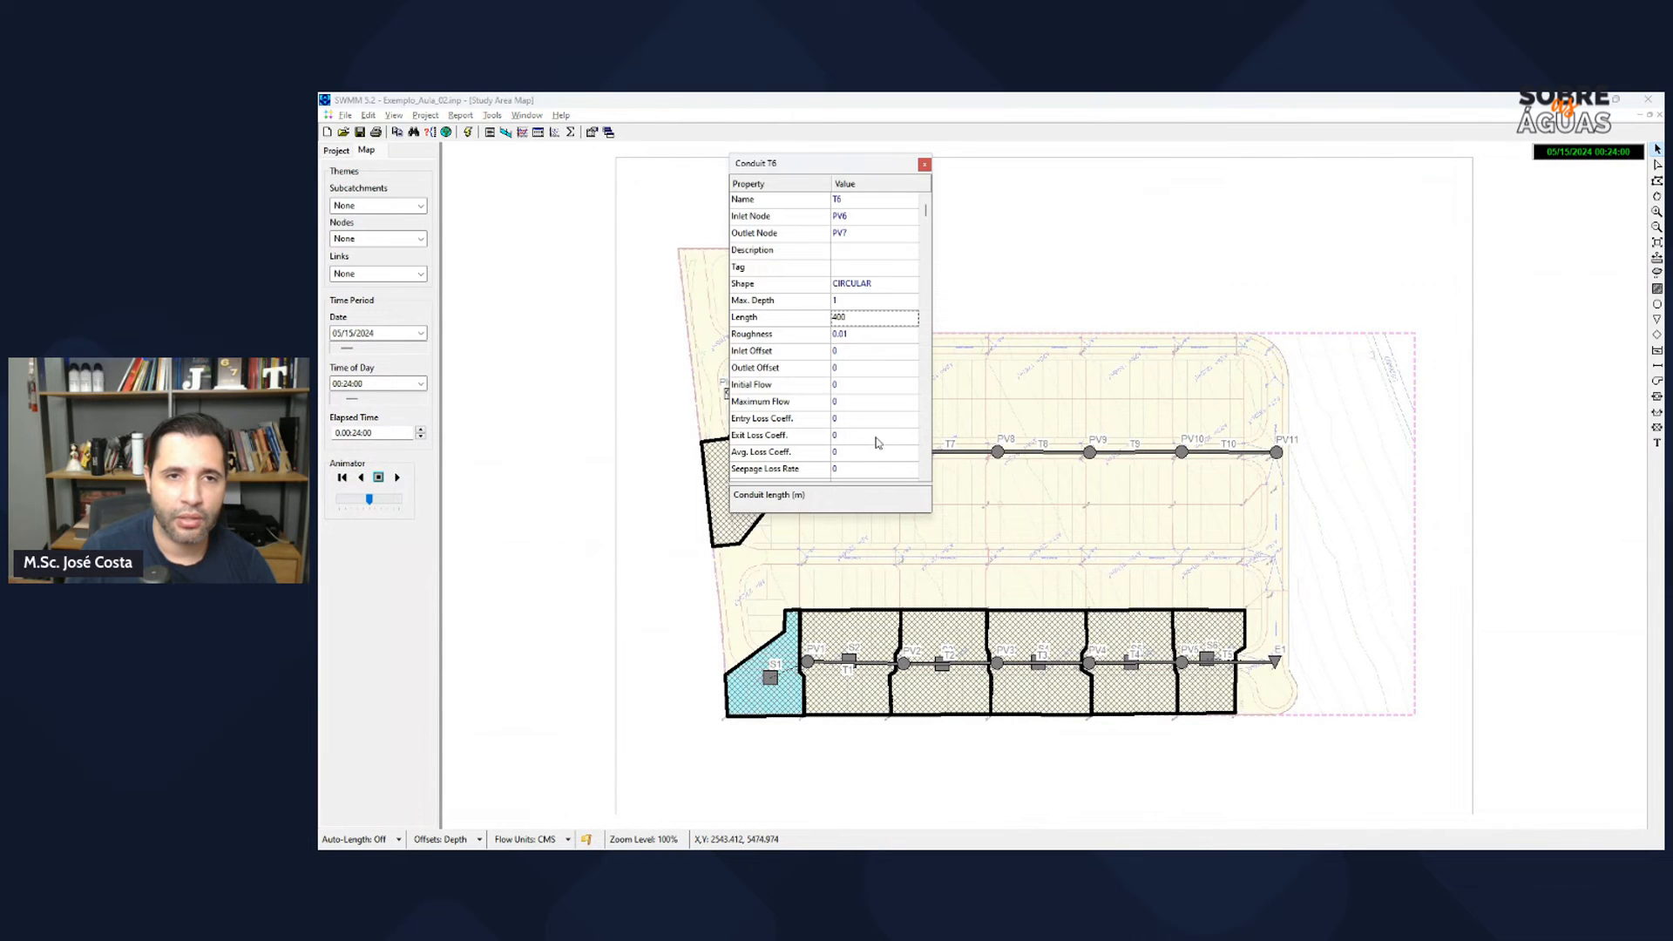
{"action": "left_click", "coordinate": [901, 286]}
{"action": "left_click", "coordinate": [910, 284]}
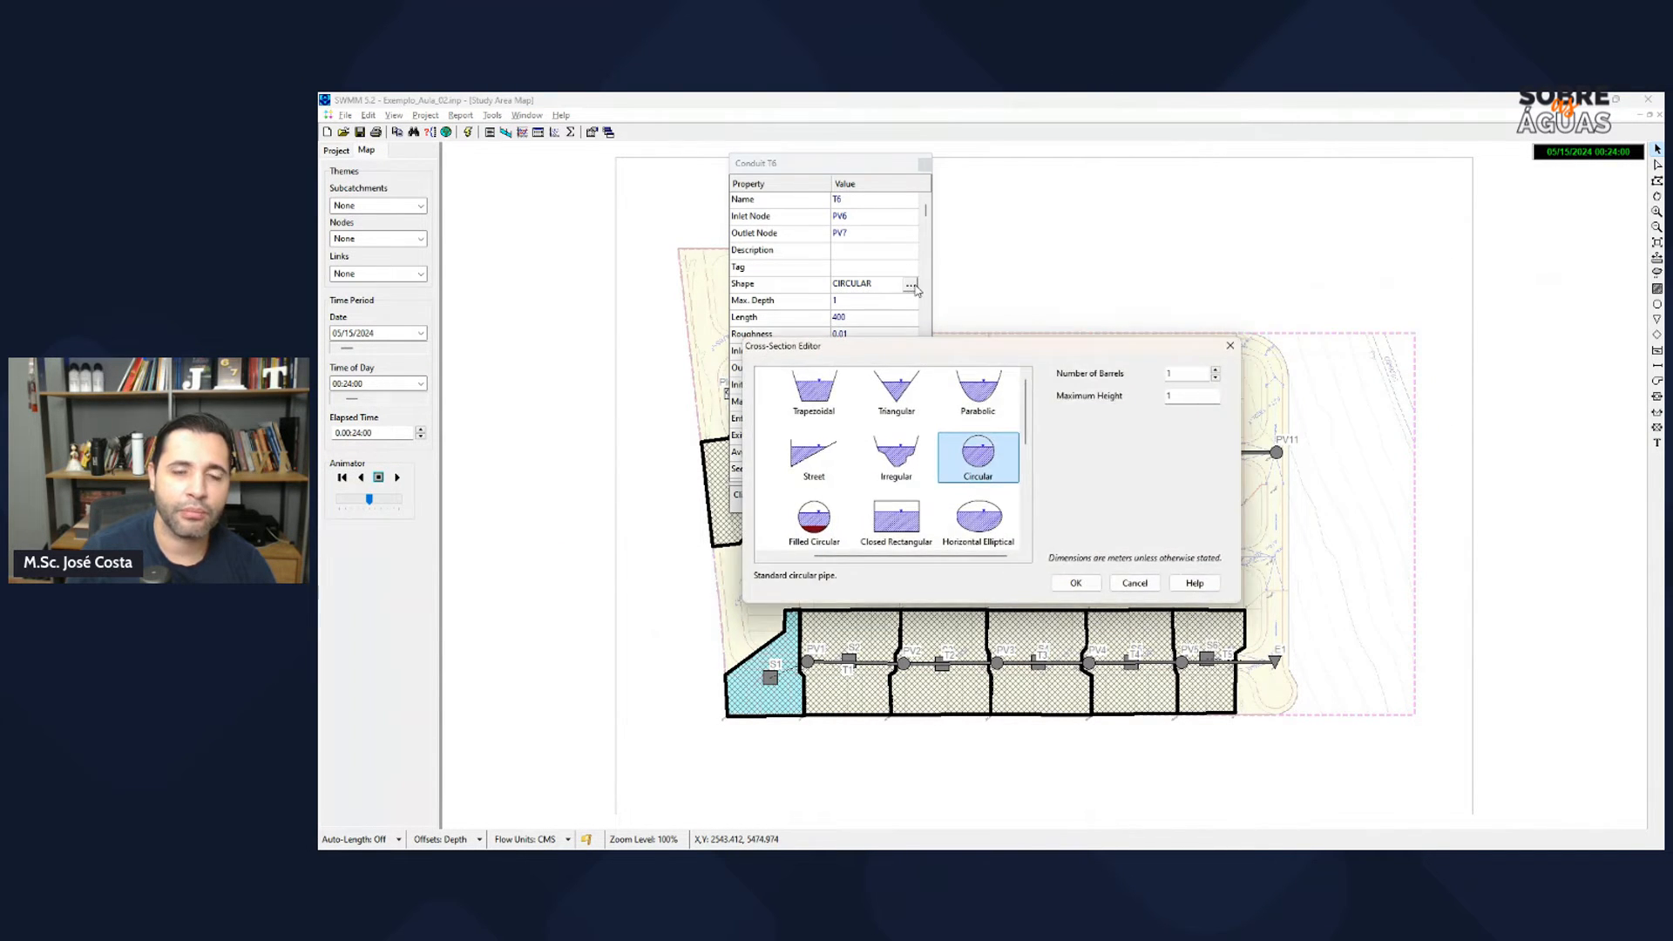
{"action": "scroll", "coordinate": [966, 494], "scroll_direction": "down", "scroll_amount": 5}
{"action": "scroll", "coordinate": [958, 498], "scroll_direction": "up", "scroll_amount": 4}
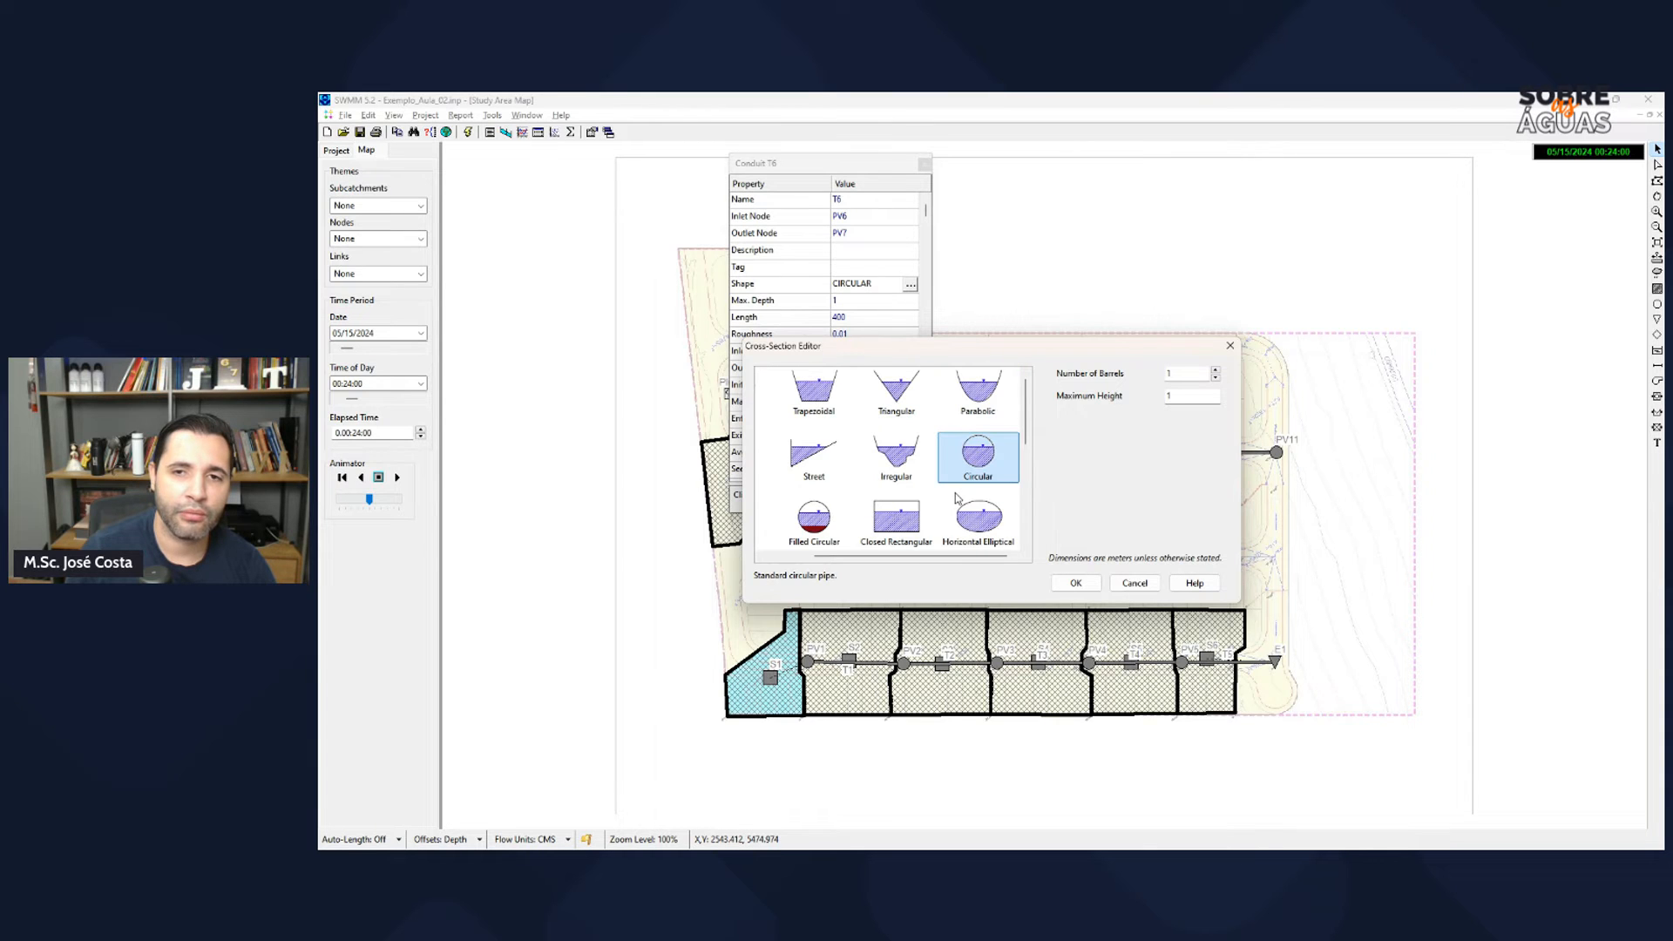
{"action": "left_click", "coordinate": [1229, 345]}
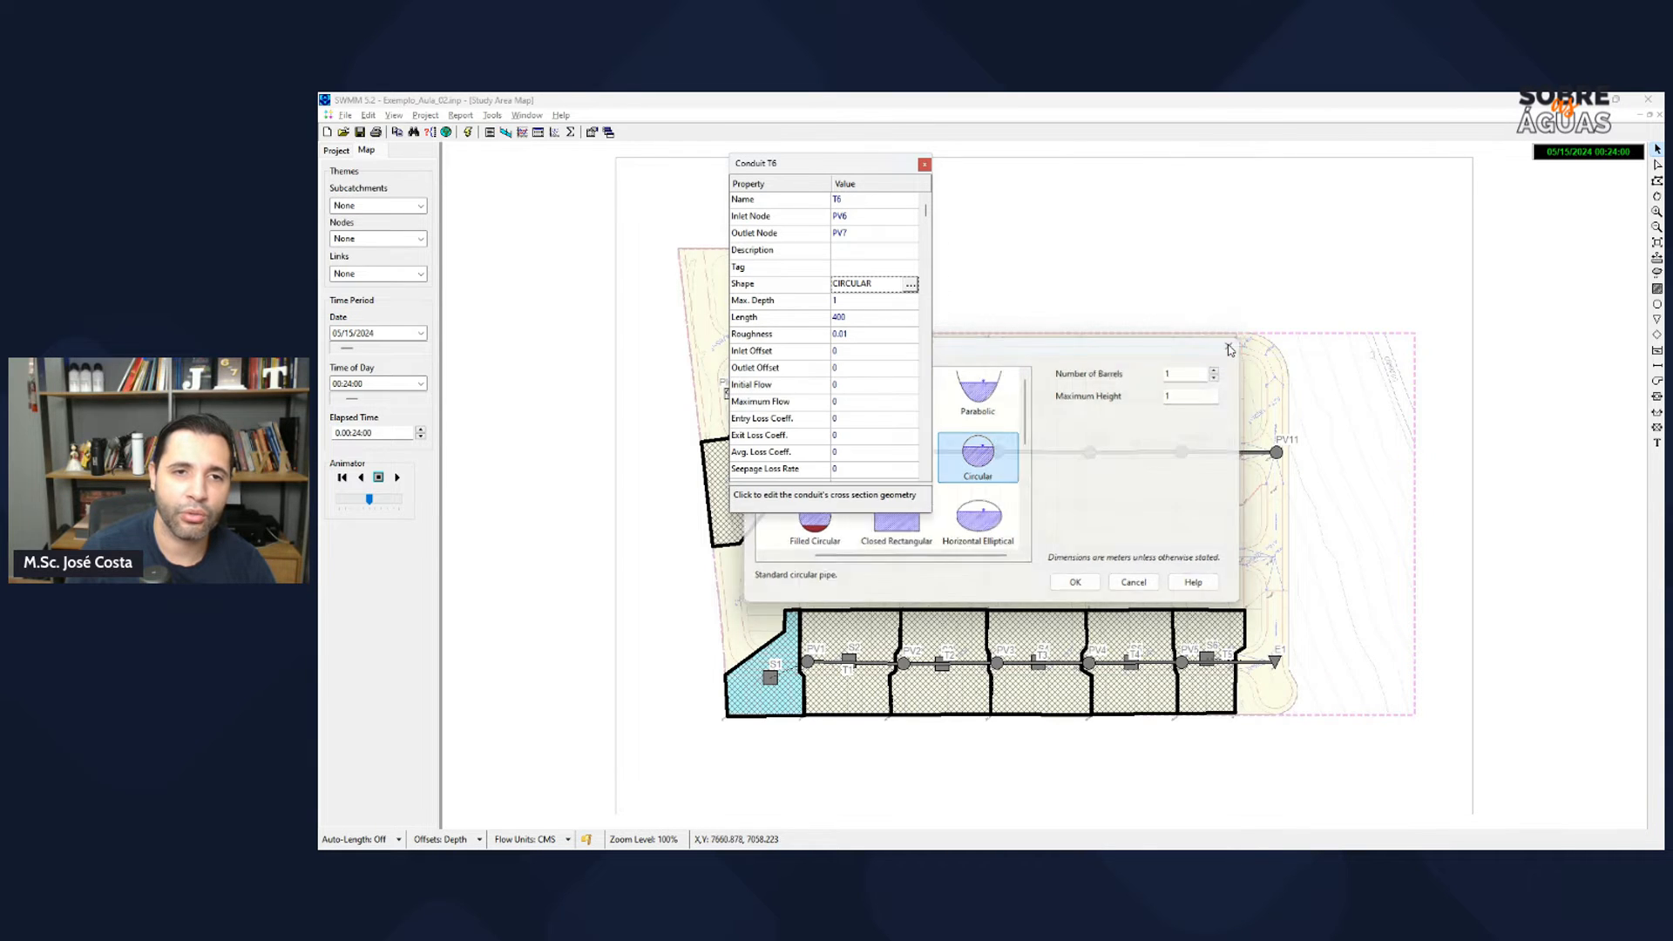
Step: Set conduit T6's maximum depth to 0.40 m, its length to 50 m and its roughness to 0.013
{"action": "left_click", "coordinate": [853, 300]}
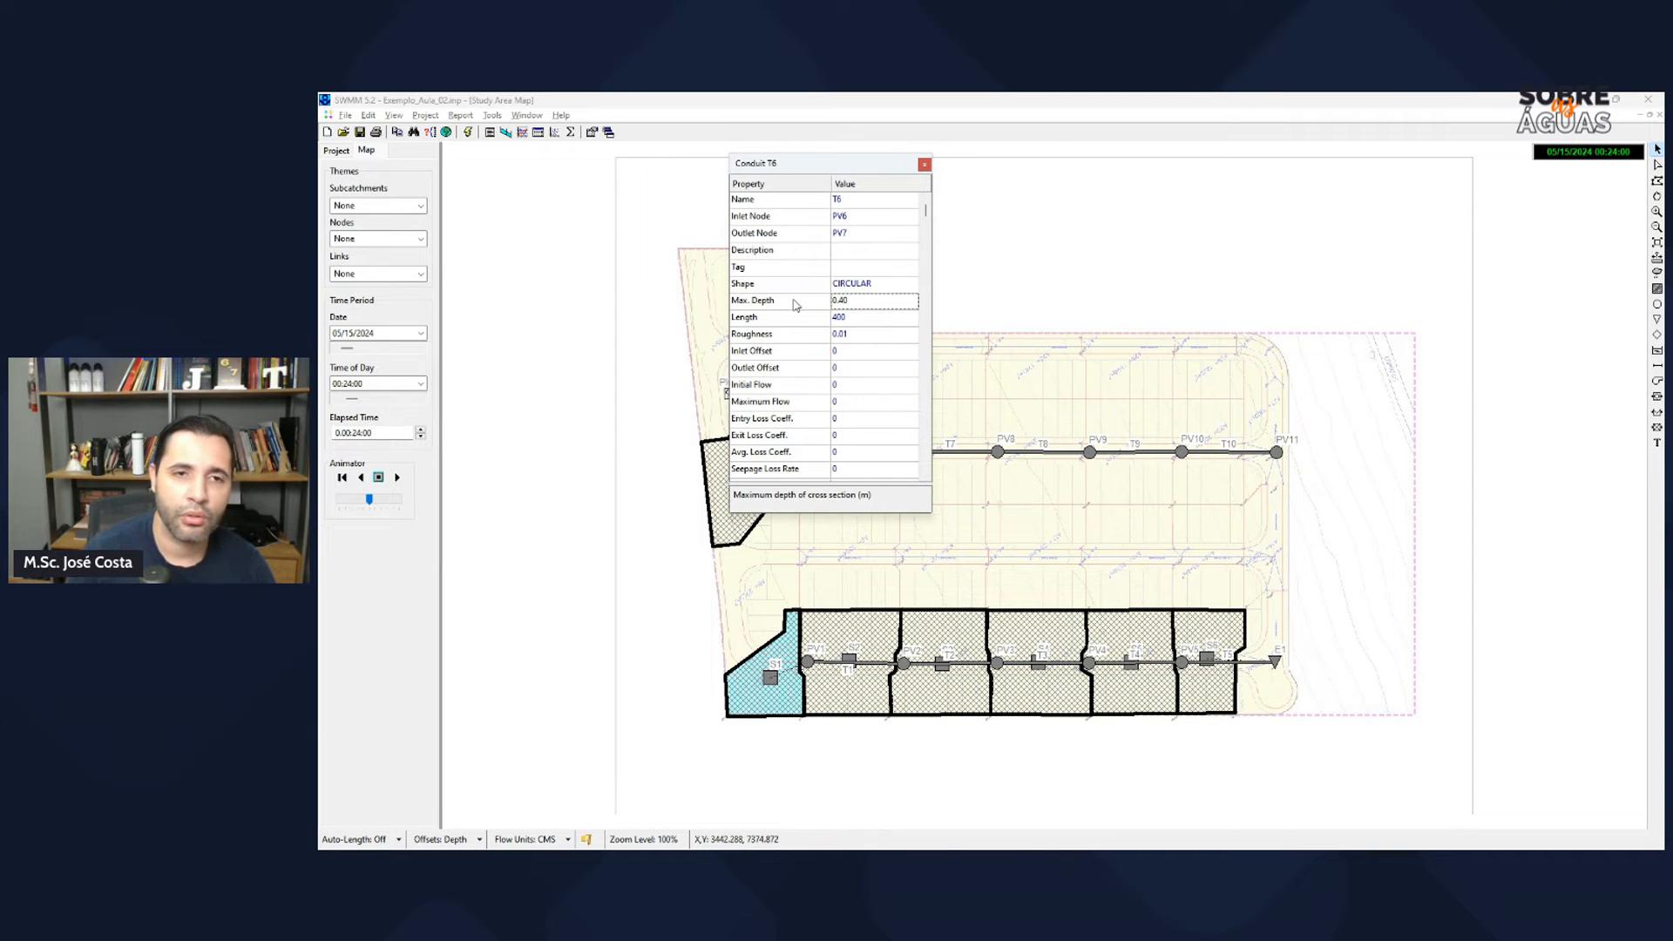
{"action": "left_click", "coordinate": [846, 318]}
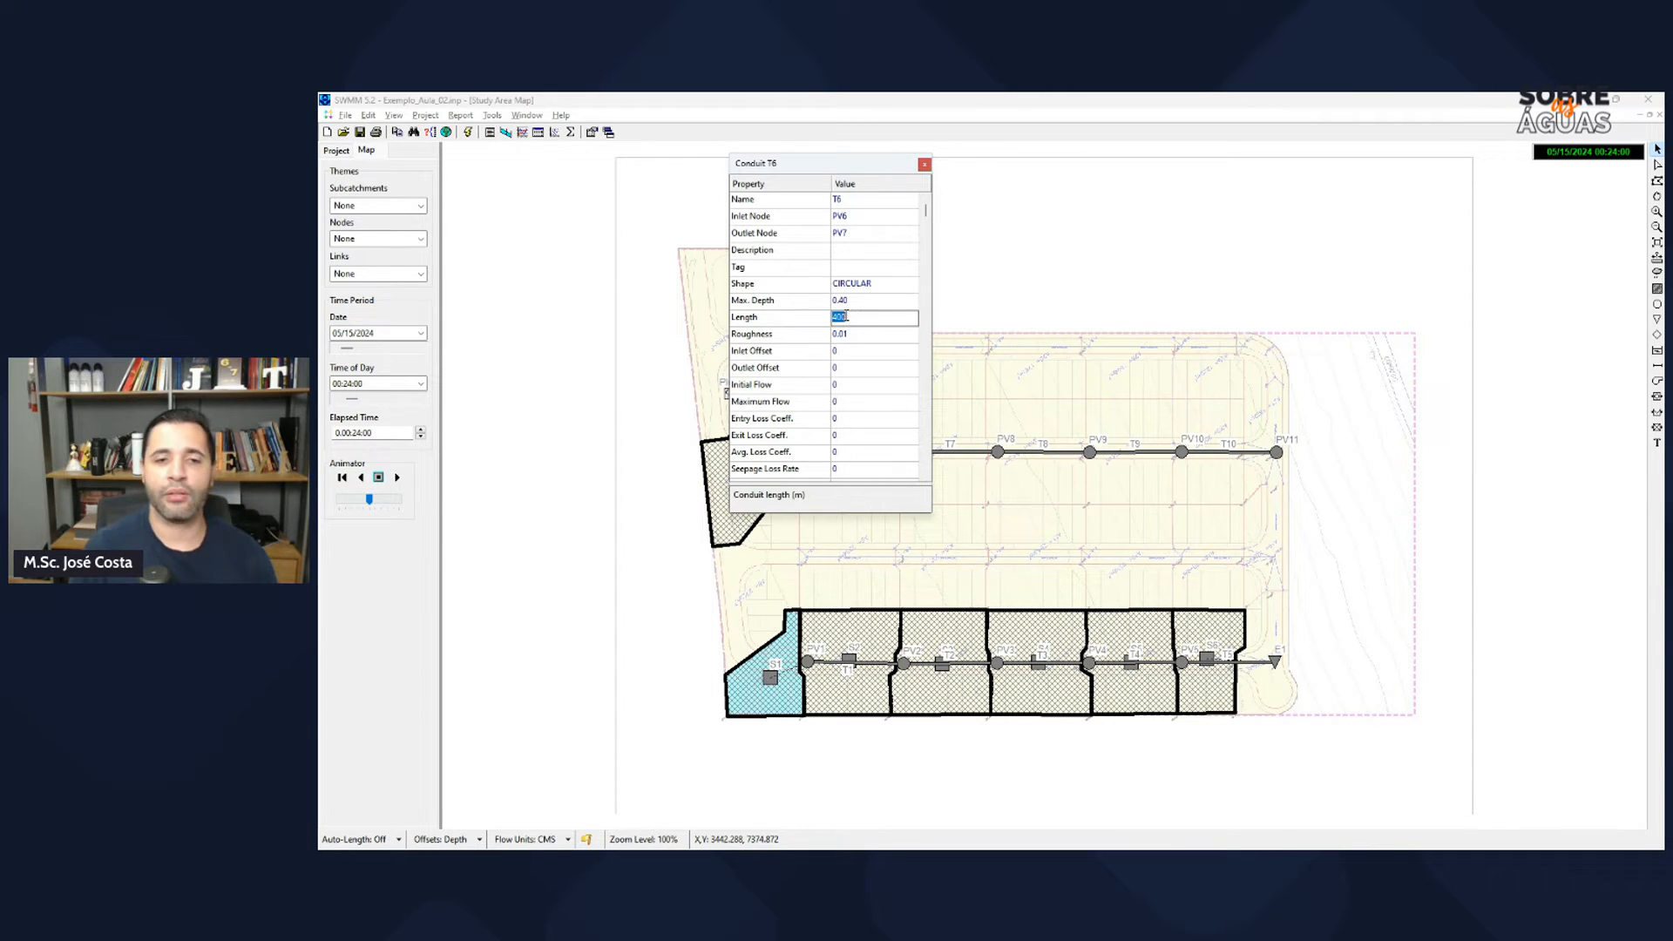
{"action": "left_click", "coordinate": [870, 335]}
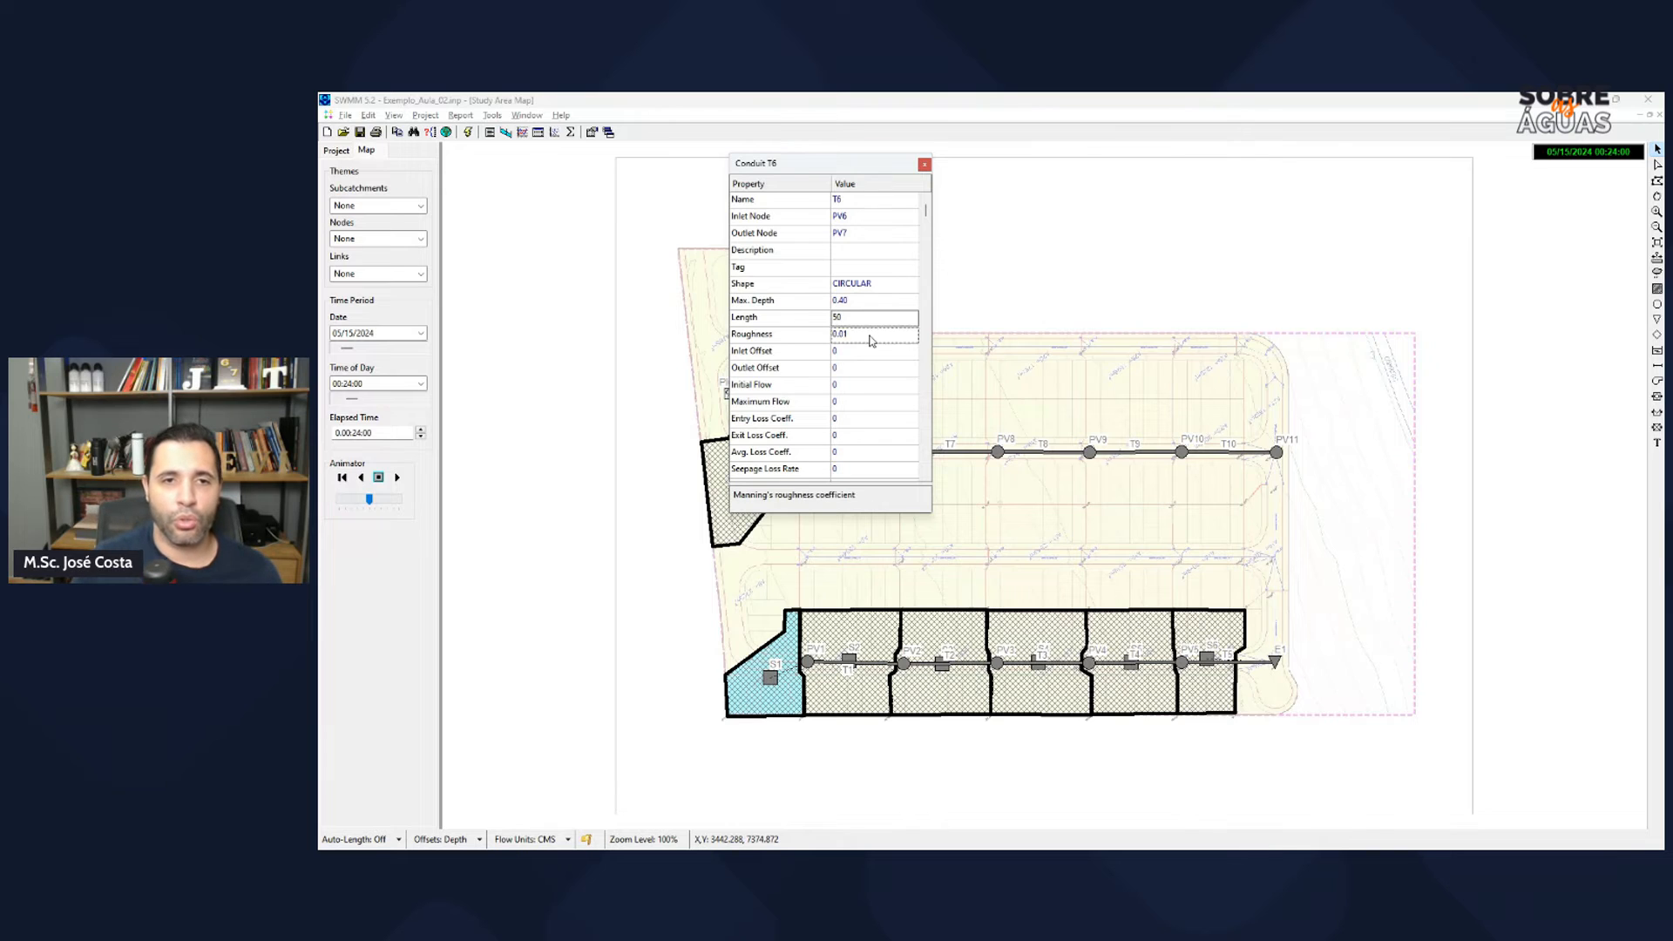
{"action": "left_click", "coordinate": [870, 335]}
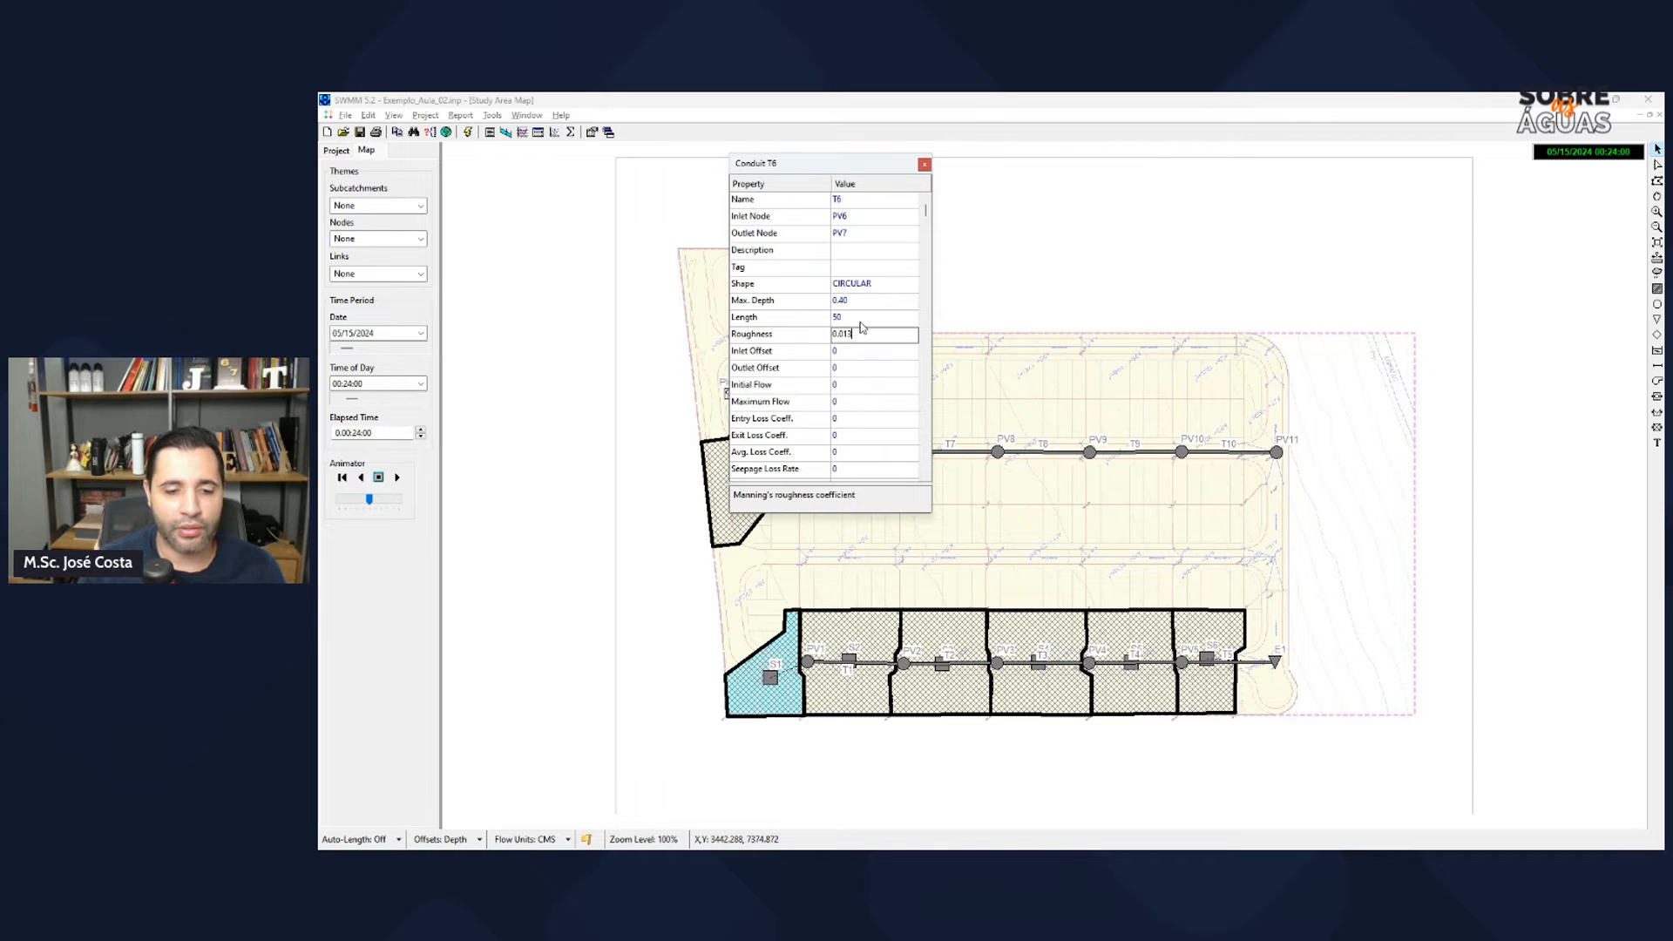
Step: Switch to the MindMeister map and remove "cotas e" from the note under Redes
{"action": "key", "text": "alt+Tab"}
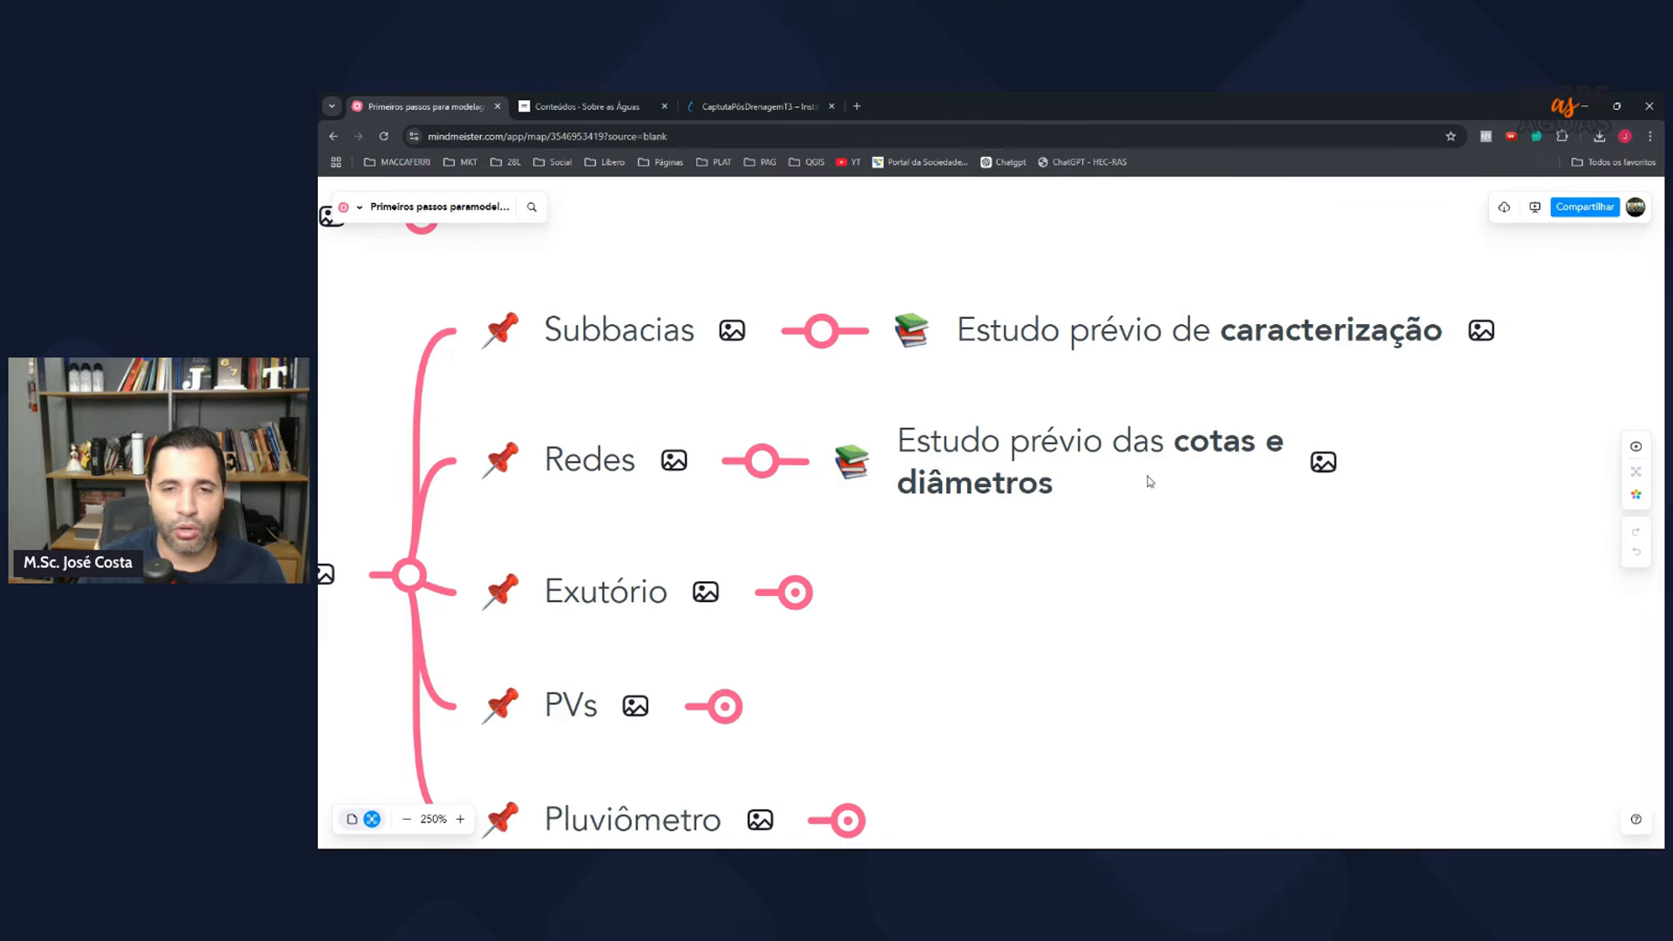
{"action": "double_click", "coordinate": [1236, 445]}
{"action": "left_click_drag", "start_coordinate": [1282, 442], "coordinate": [1211, 442]}
{"action": "key", "text": "Delete"}
{"action": "key", "text": "Delete"}
{"action": "key", "text": "Delete"}
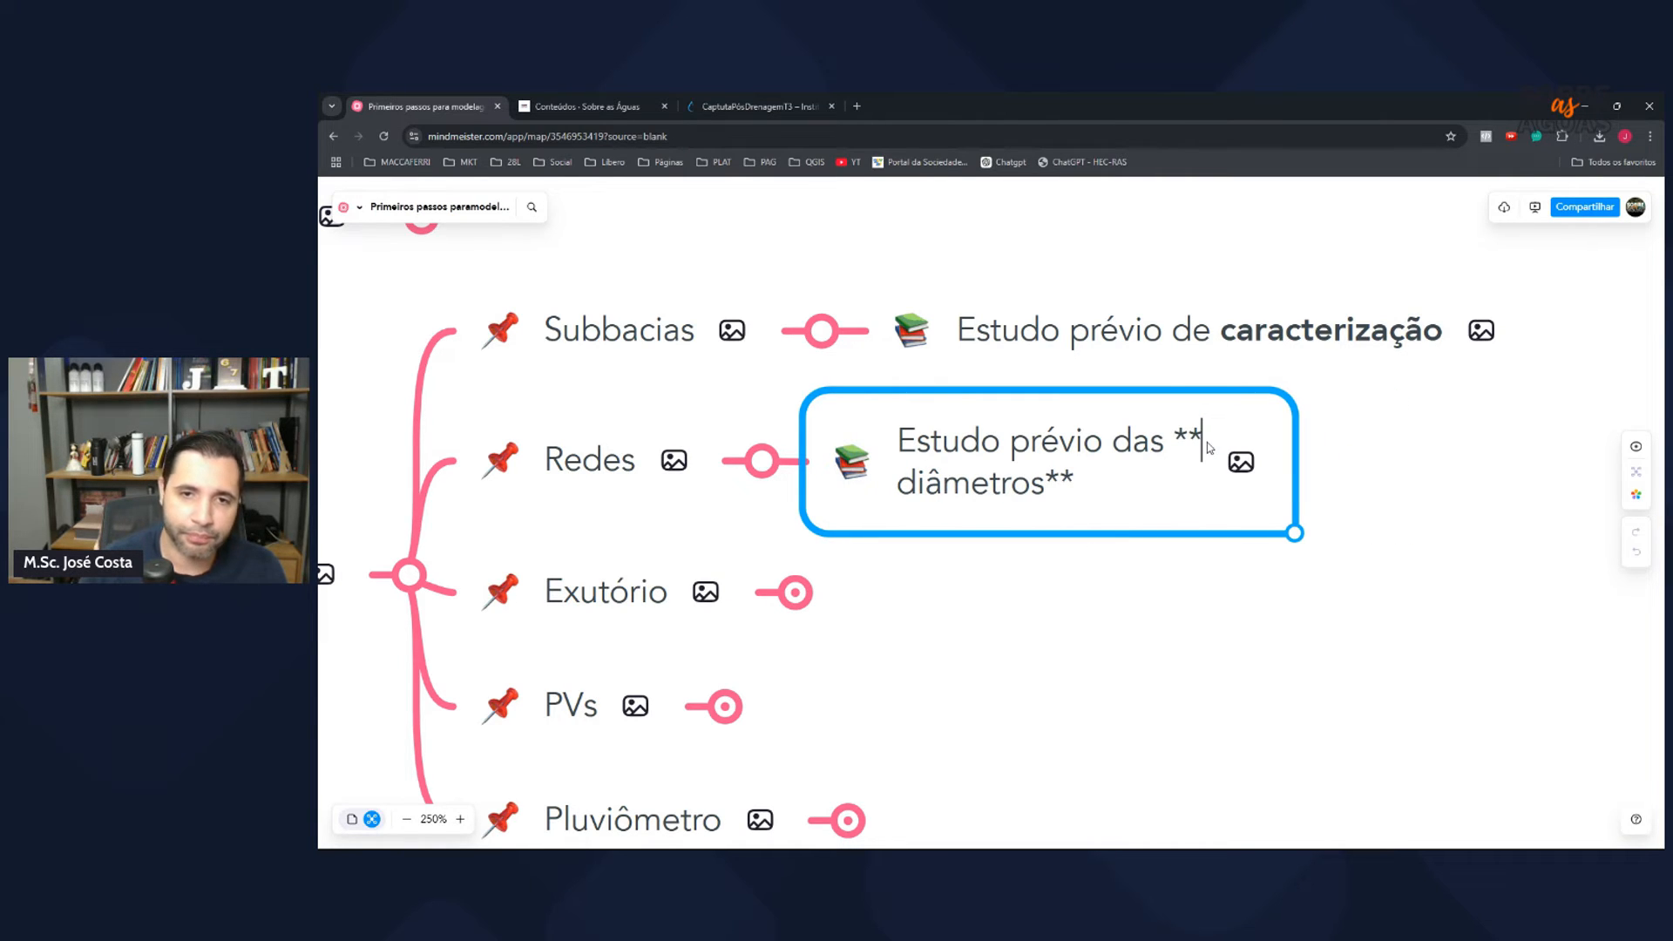
{"action": "left_click", "coordinate": [1238, 615]}
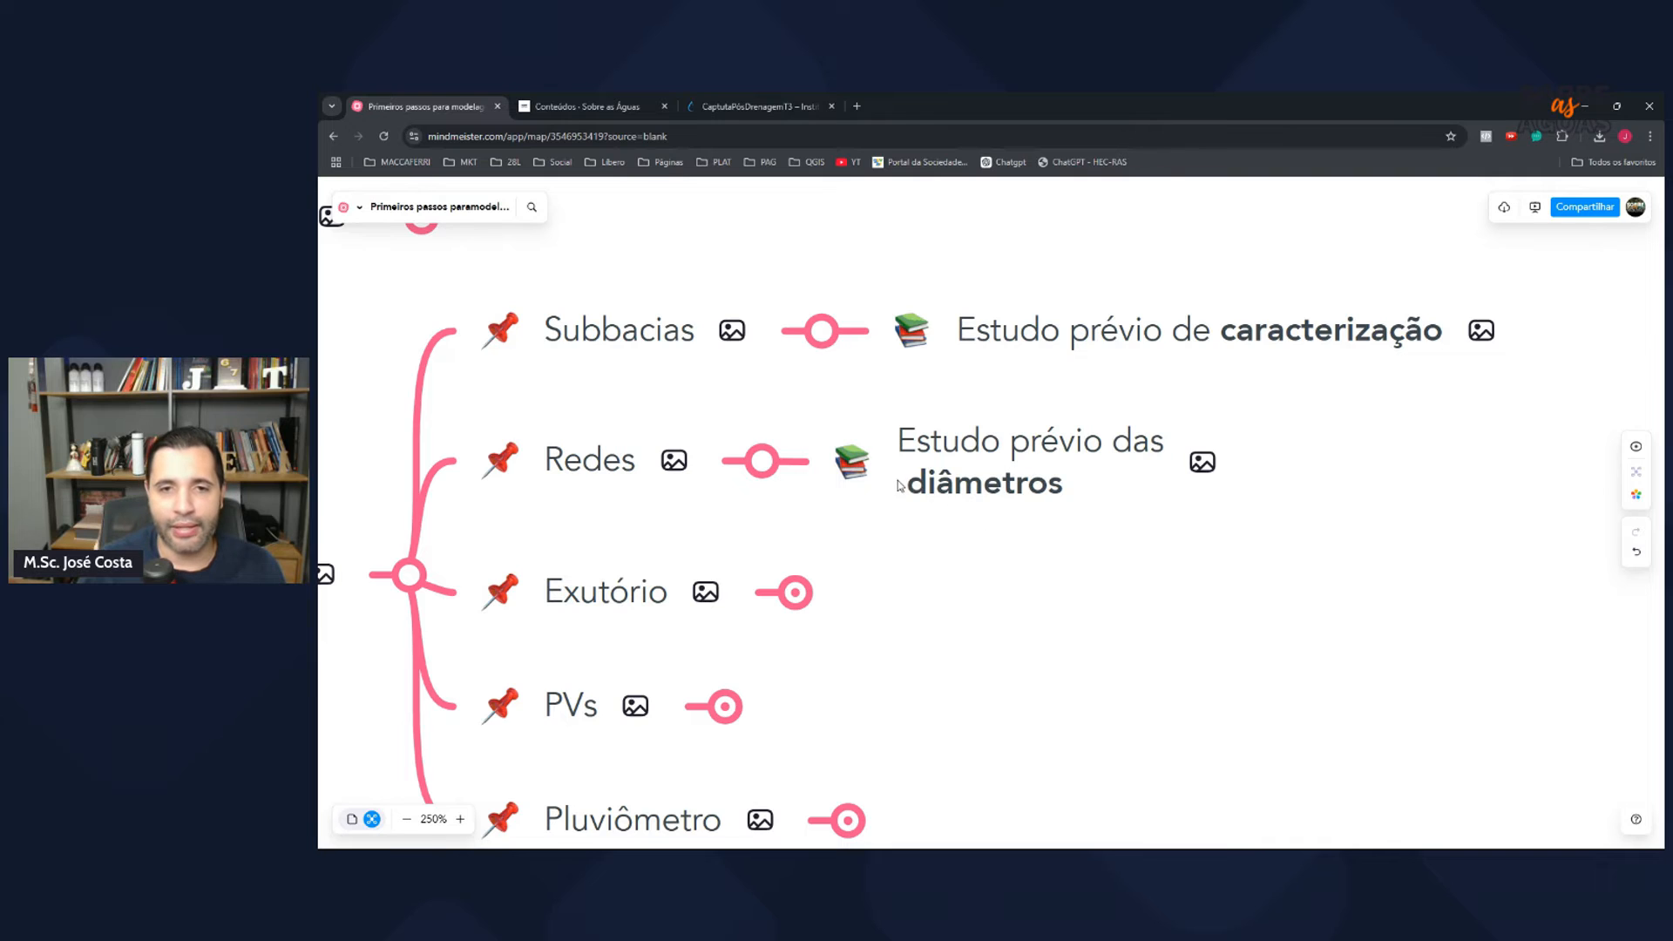
Step: Add ", rugosidade, comprimento" after "diâmetros" within the bold text of the Redes note
{"action": "left_click_drag", "start_coordinate": [1034, 486], "coordinate": [1070, 488]}
{"action": "double_click", "coordinate": [1069, 484]}
{"action": "left_click", "coordinate": [1084, 482]}
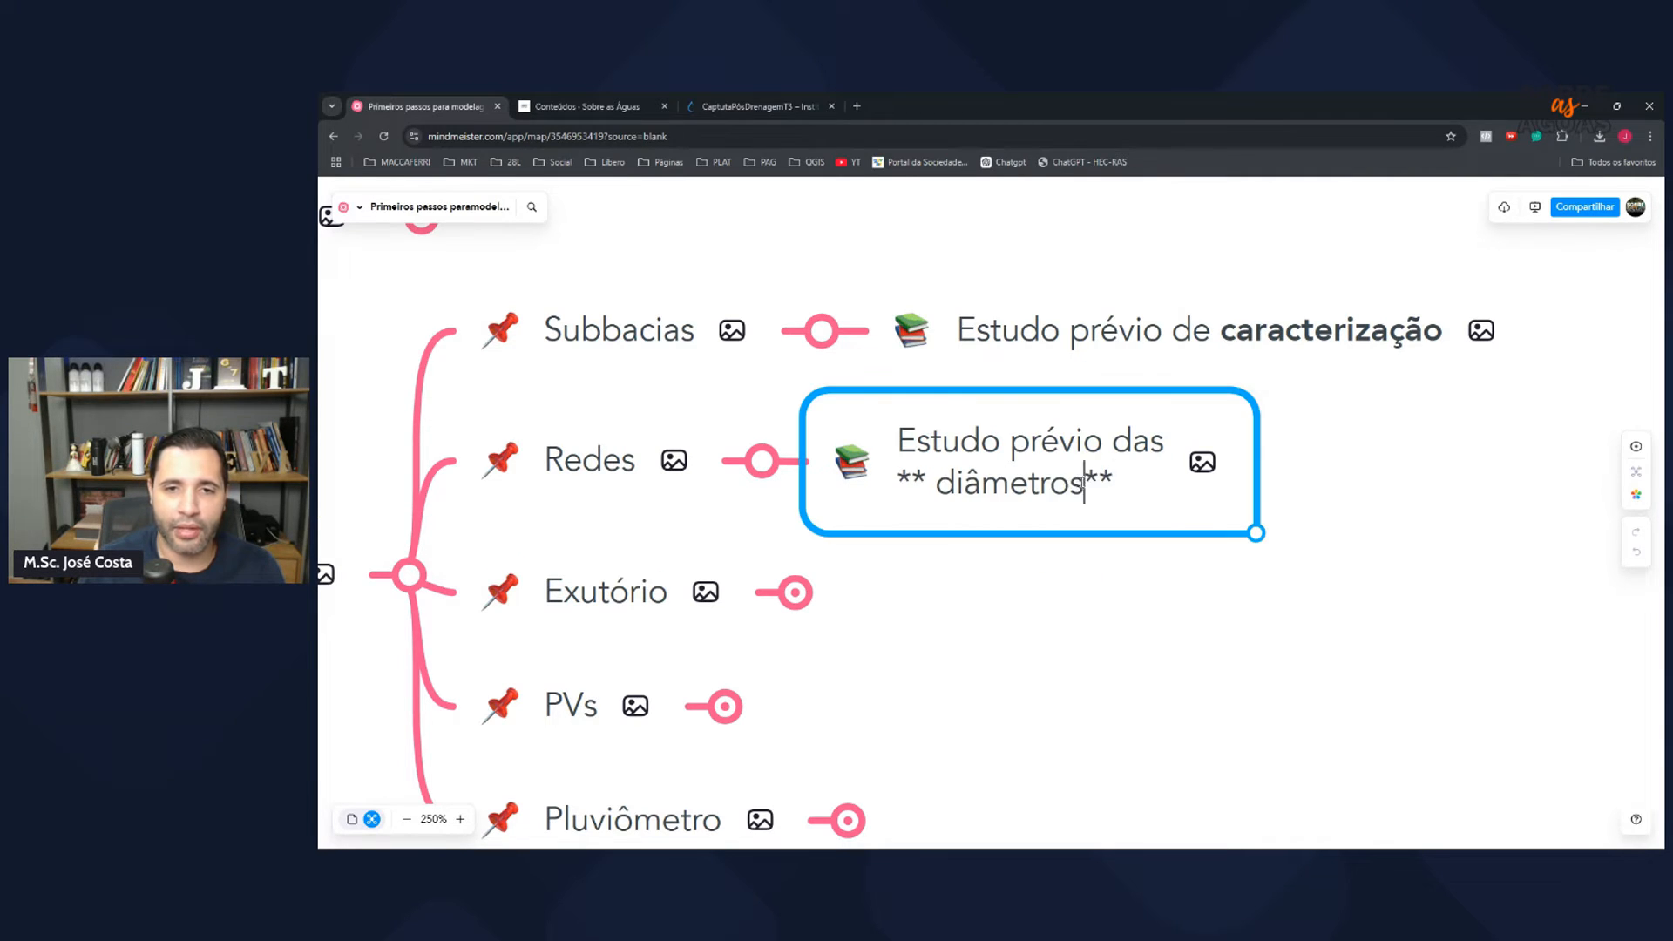
{"action": "type", "text": ", rugosidade"}
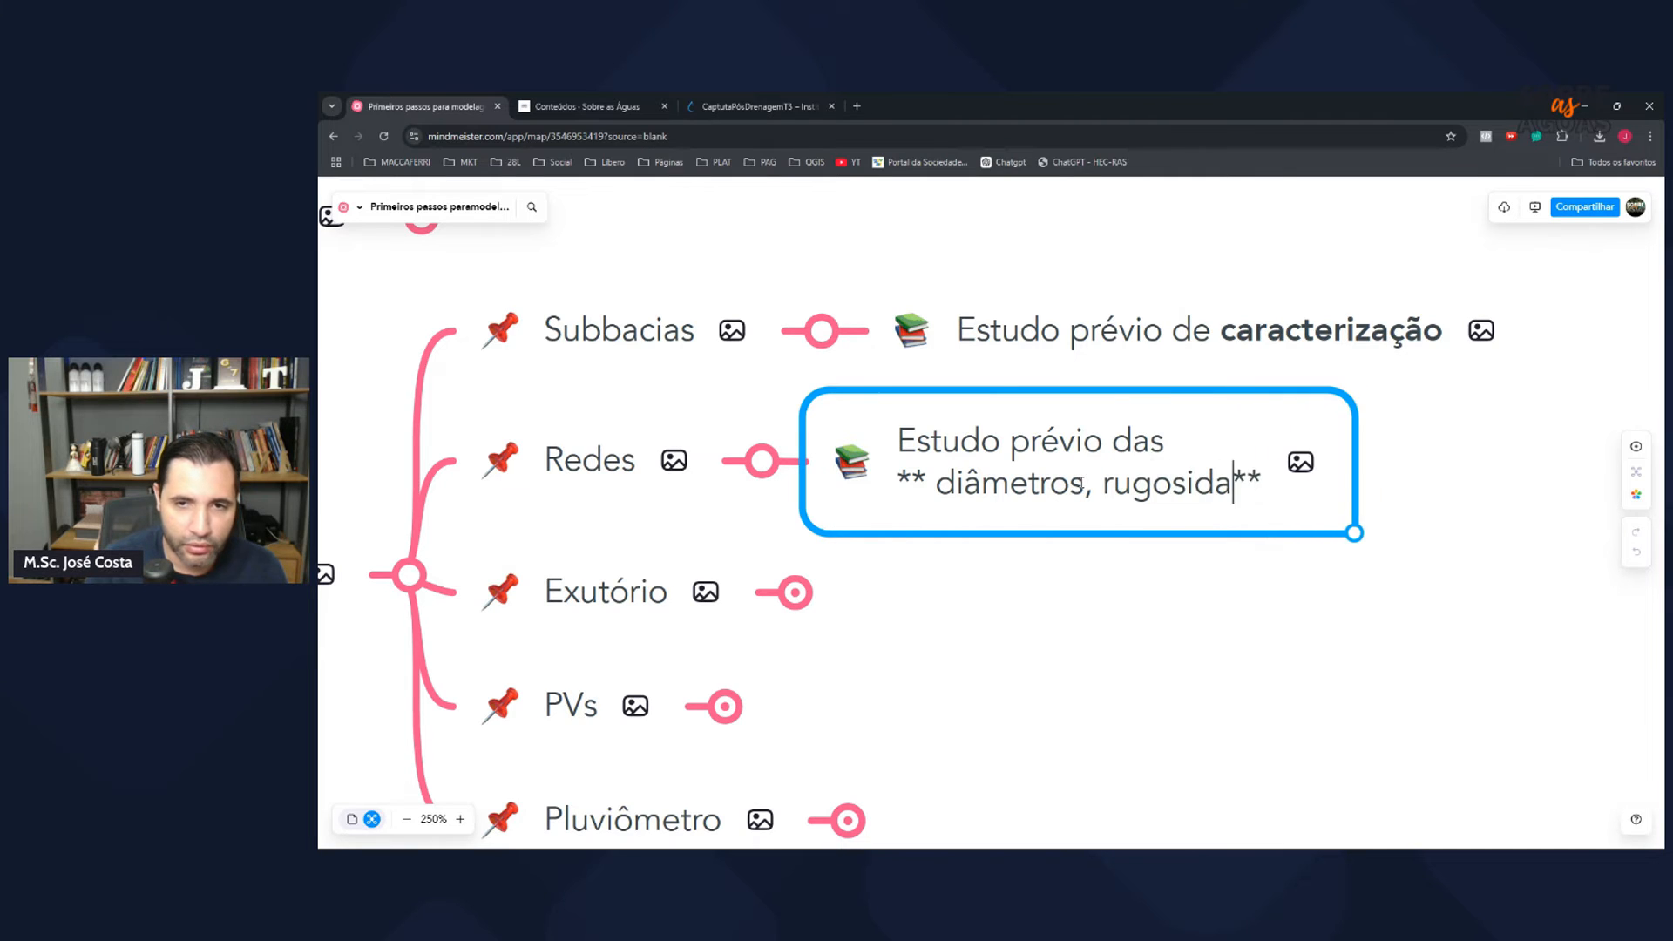
{"action": "key", "text": "BackSpace"}
{"action": "type", "text": ", "}
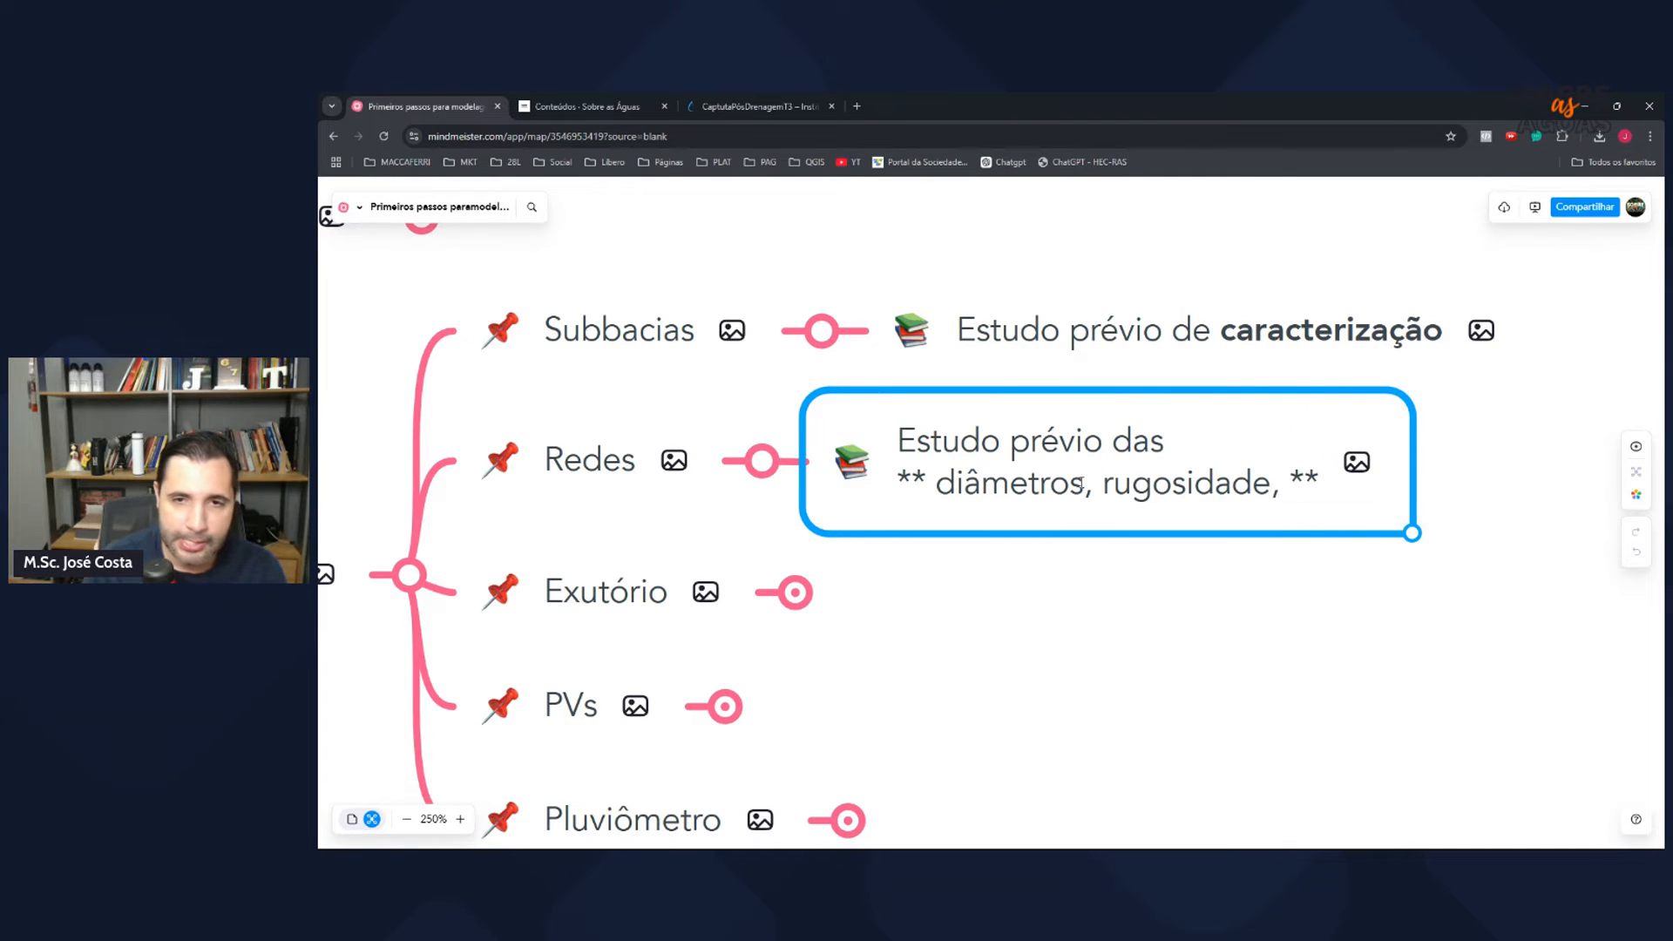
{"action": "type", "text": "comprimento"}
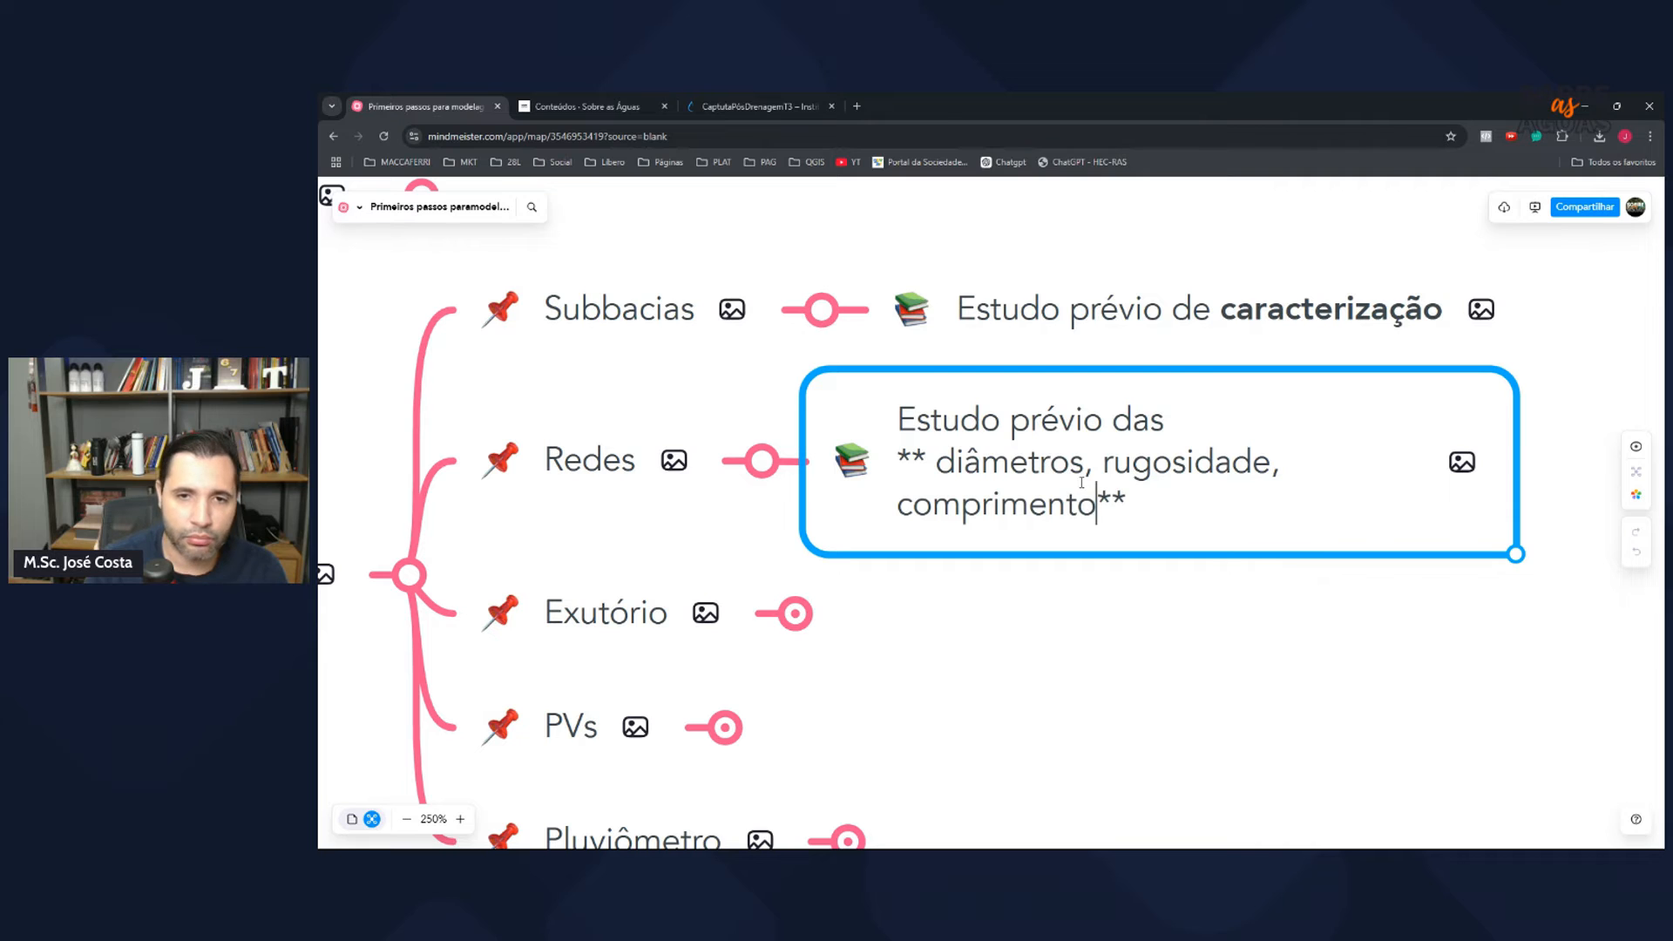
{"action": "left_click", "coordinate": [1162, 673]}
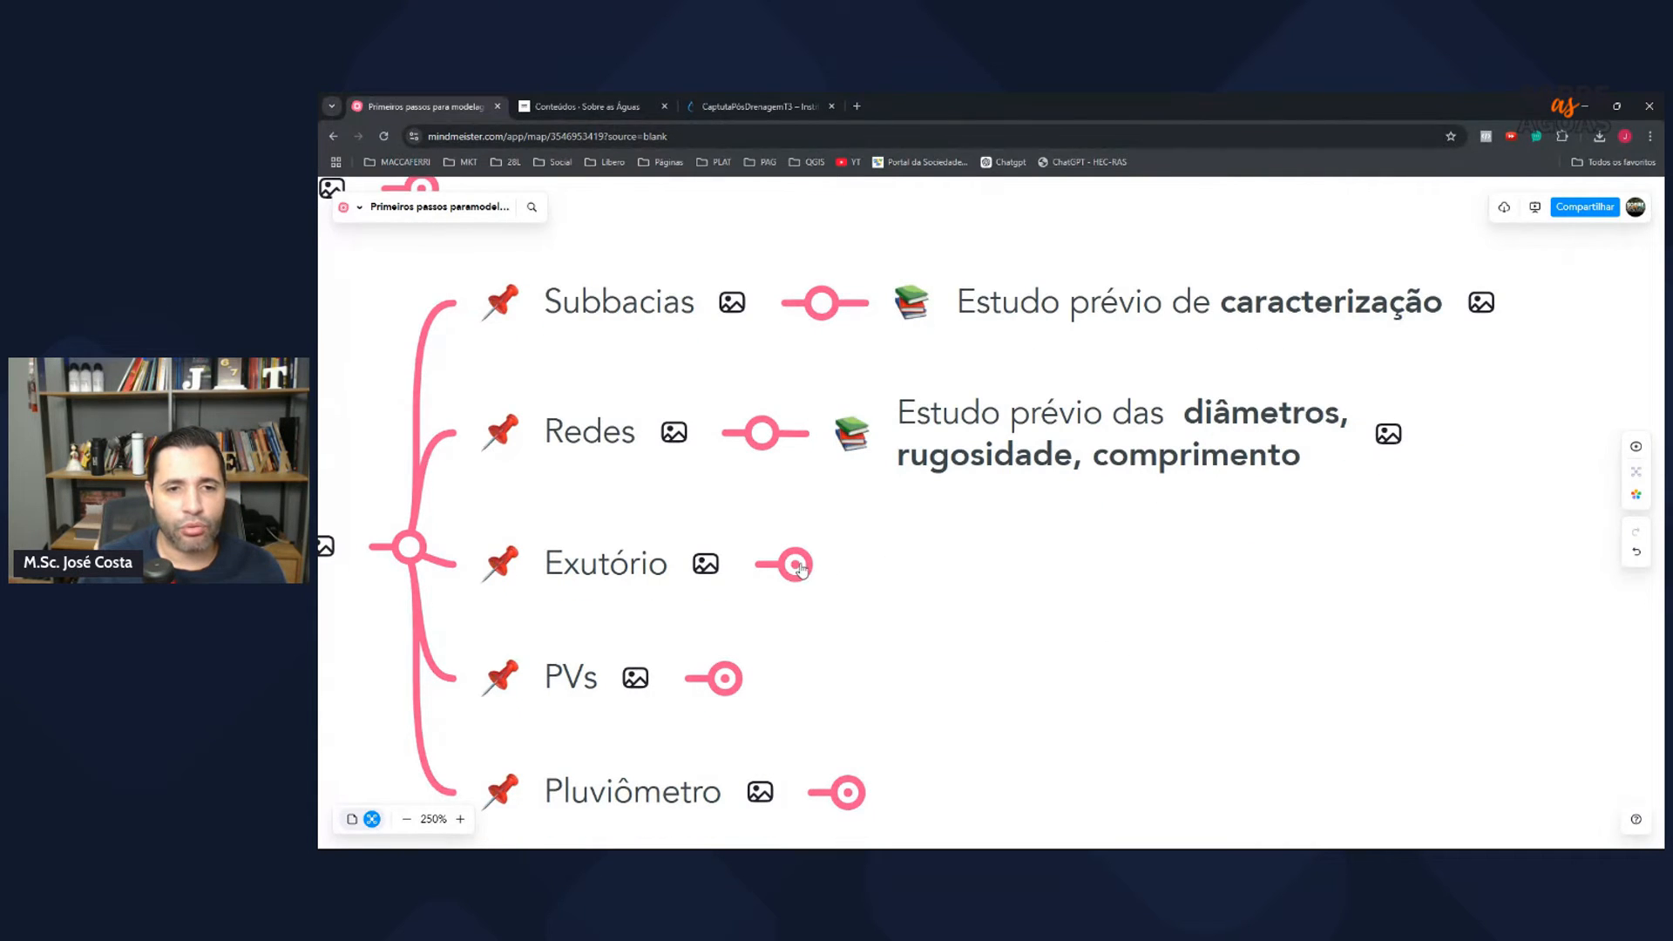
Step: Expand the Exutório branch of the mind map, switch back to SWMM and close conduit T6's properties
{"action": "left_click", "coordinate": [795, 565]}
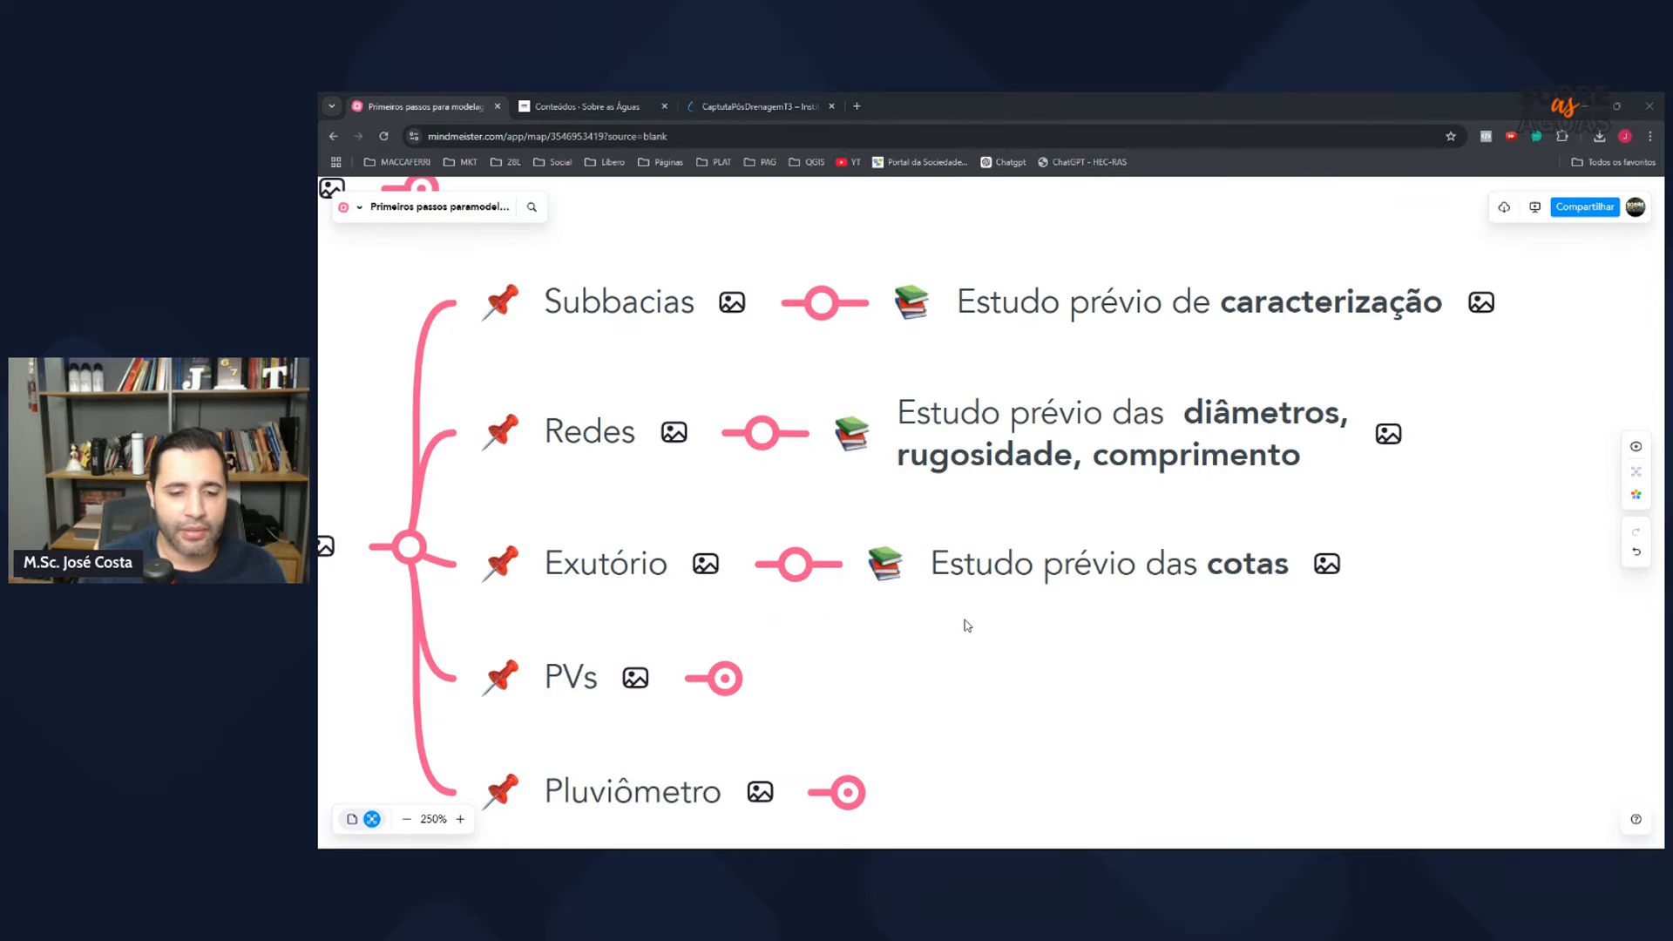
{"action": "key", "text": "alt+Tab"}
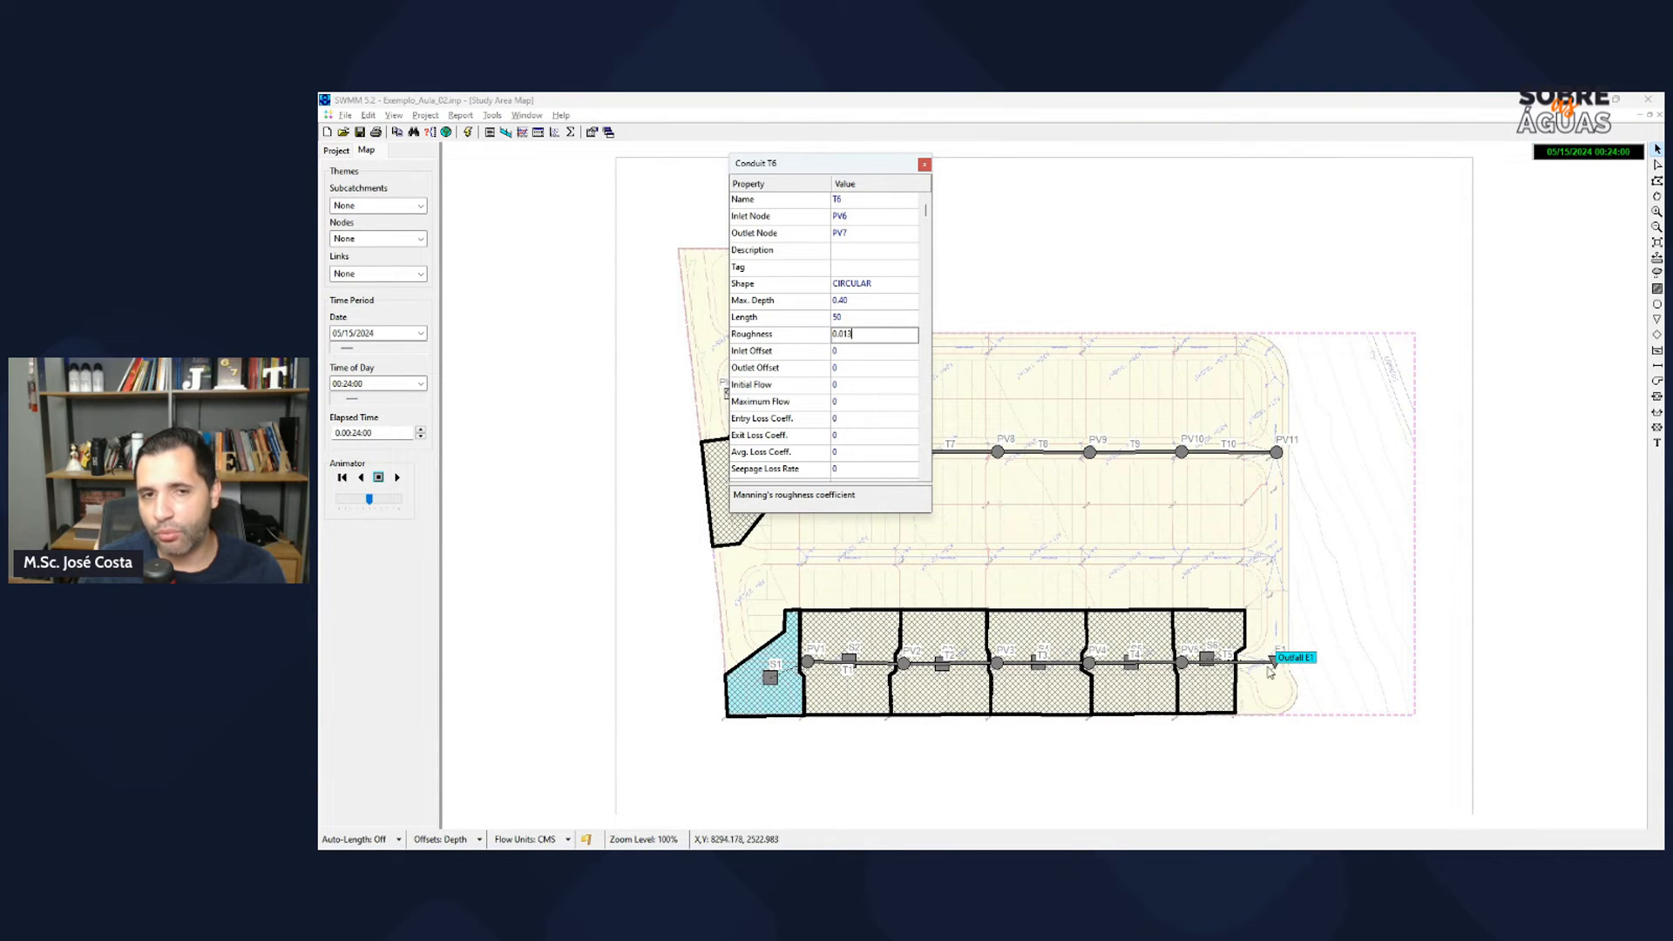
{"action": "left_click", "coordinate": [924, 164]}
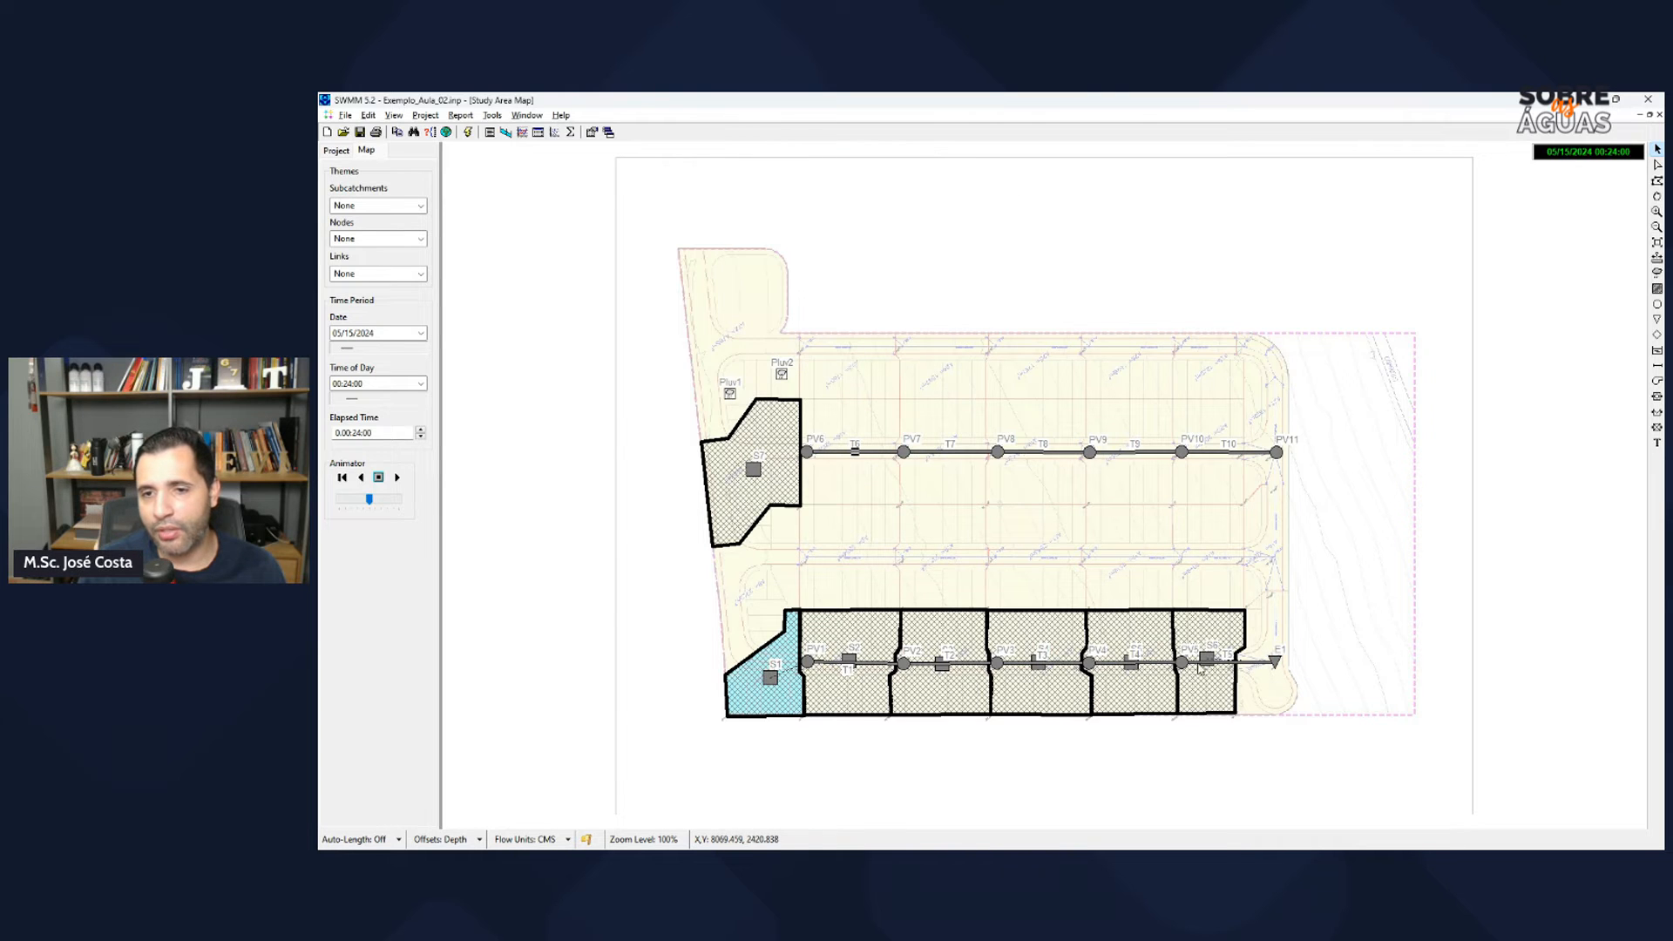
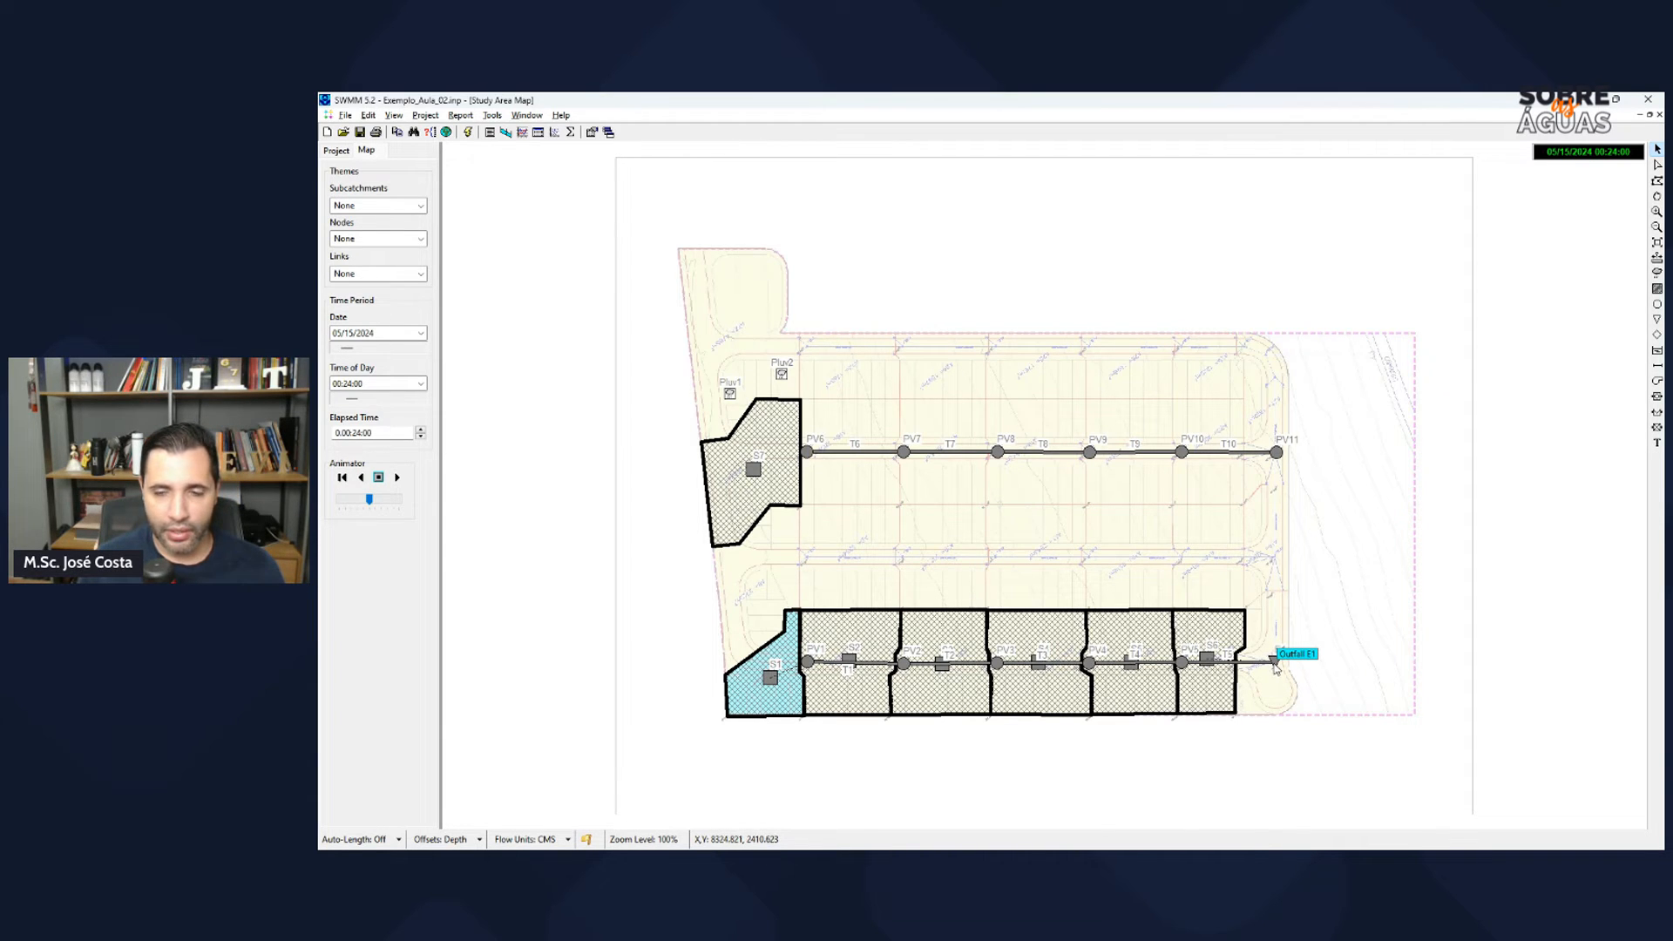
Step: Switch to the Snipping Tool (Ferramenta de Captura) and capture a blank area of the mind map as a sketching canvas
{"action": "key", "text": "alt+Tab"}
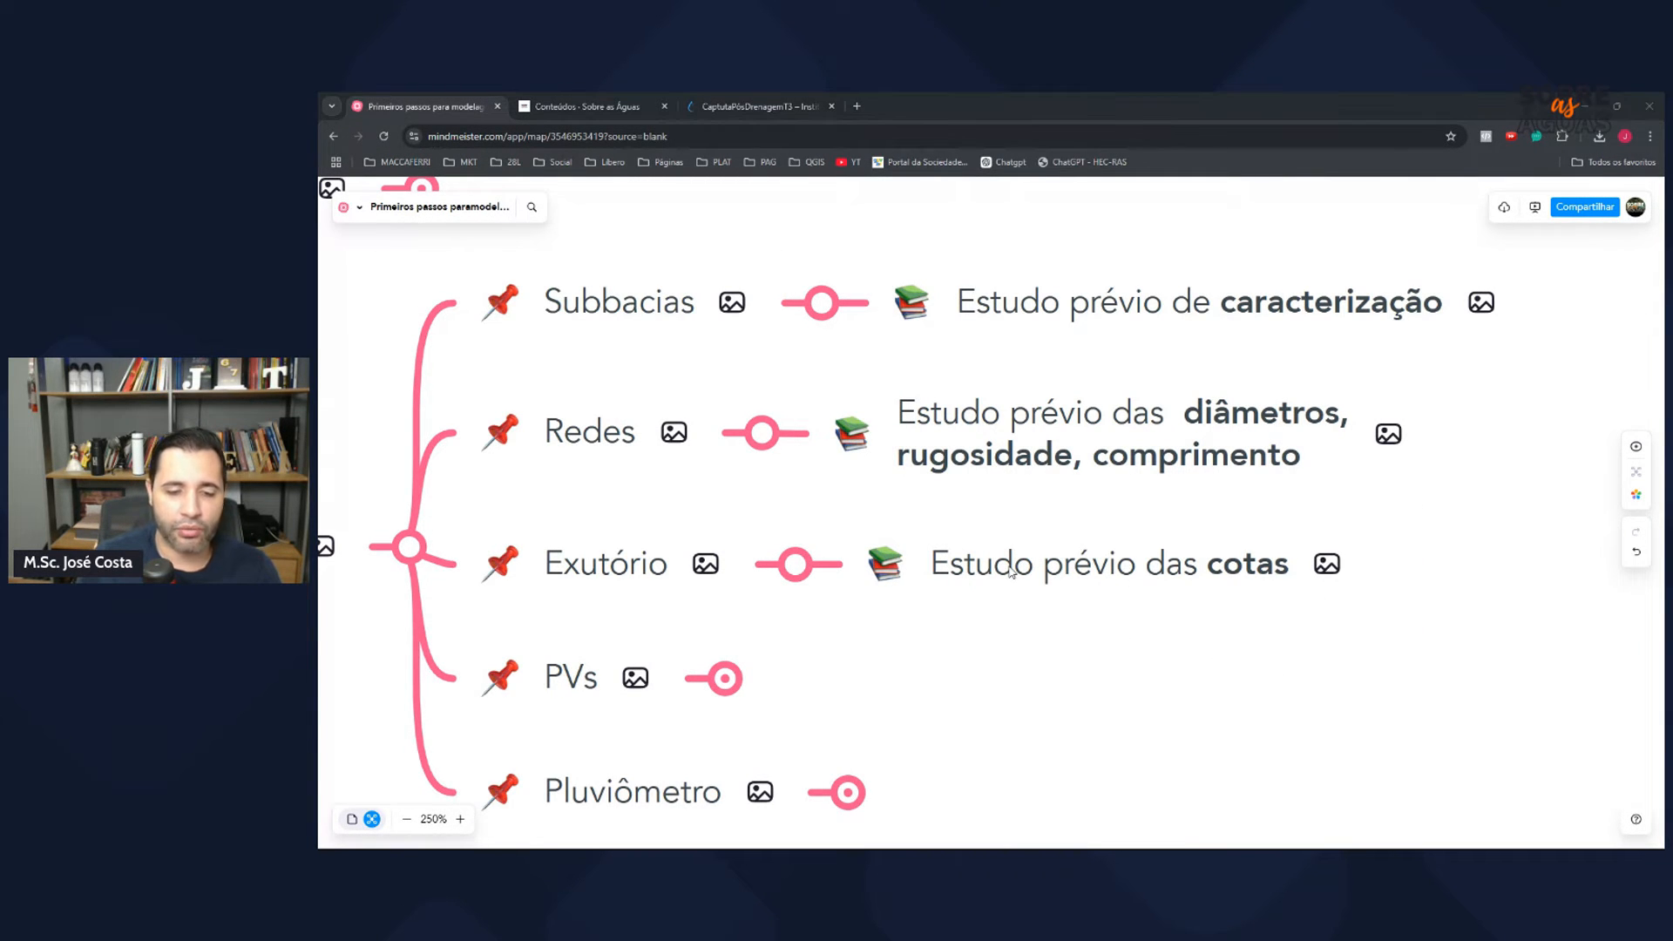
{"action": "key", "text": "alt+Tab"}
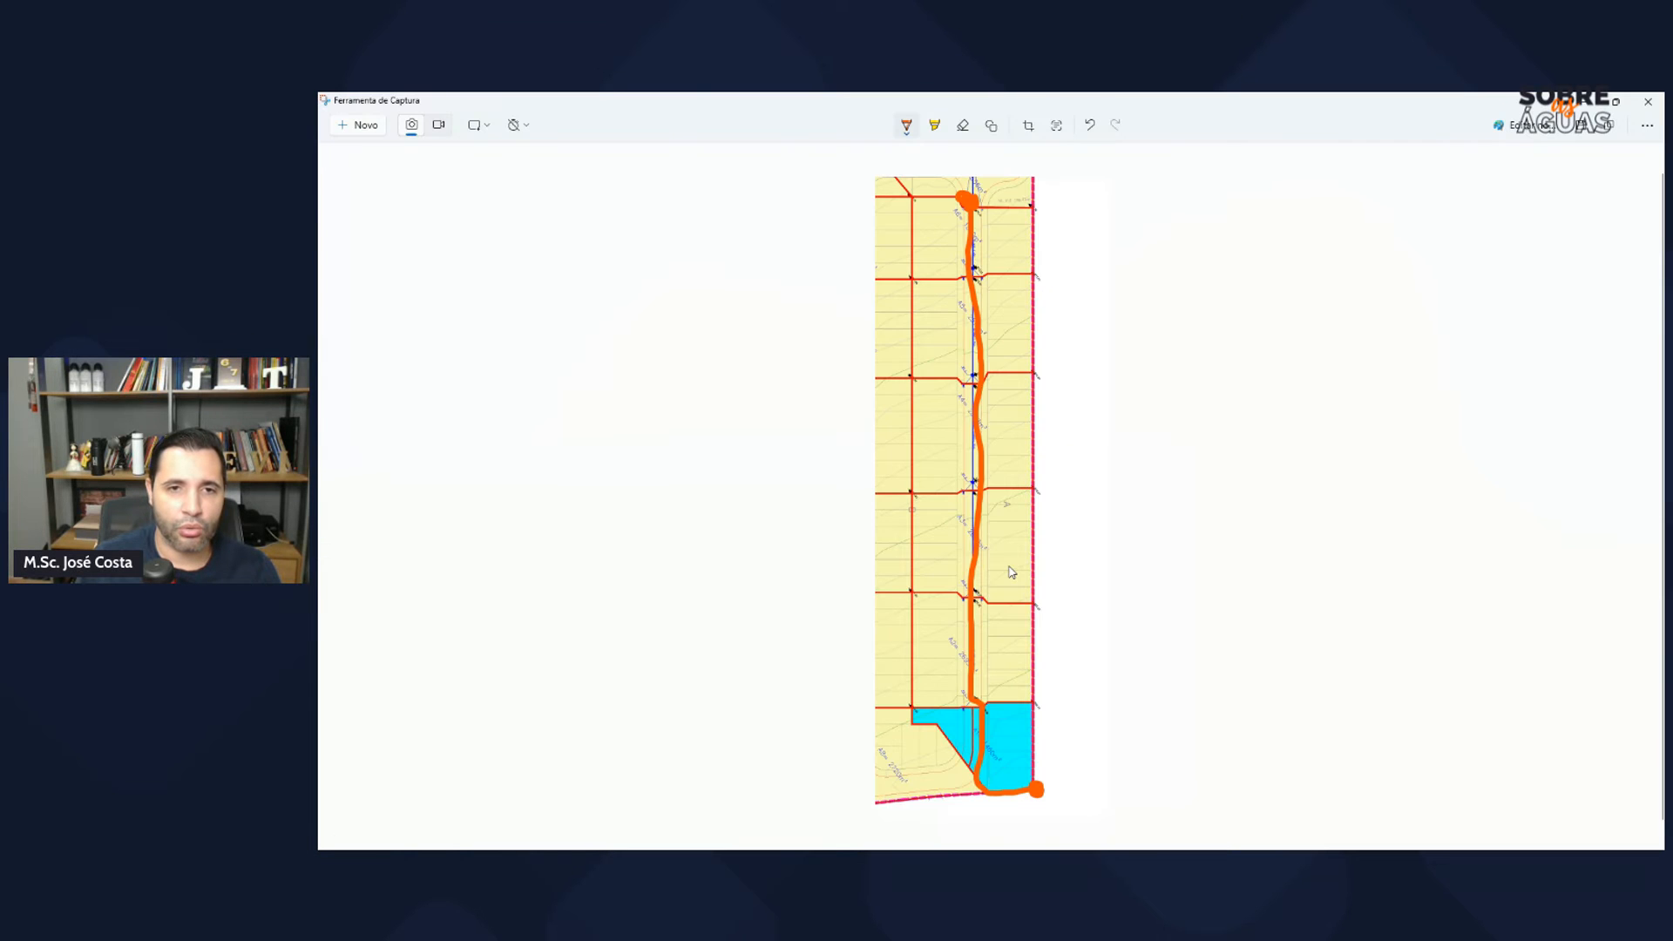
{"action": "left_click", "coordinate": [367, 126]}
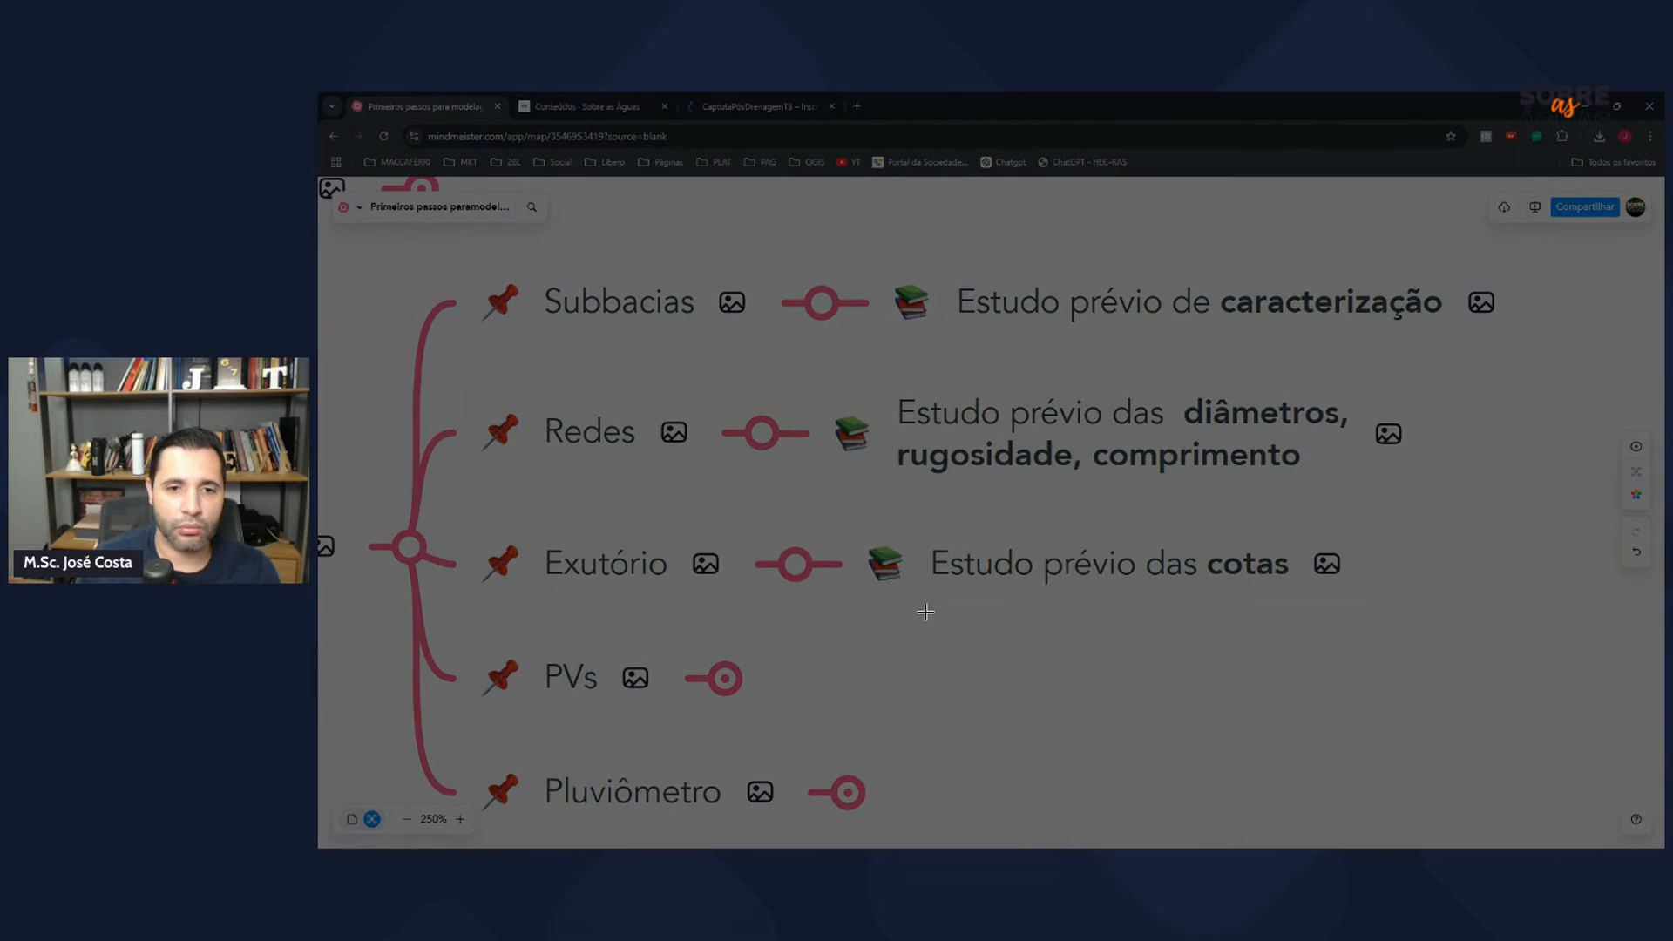
{"action": "left_click_drag", "start_coordinate": [924, 610], "coordinate": [1405, 806]}
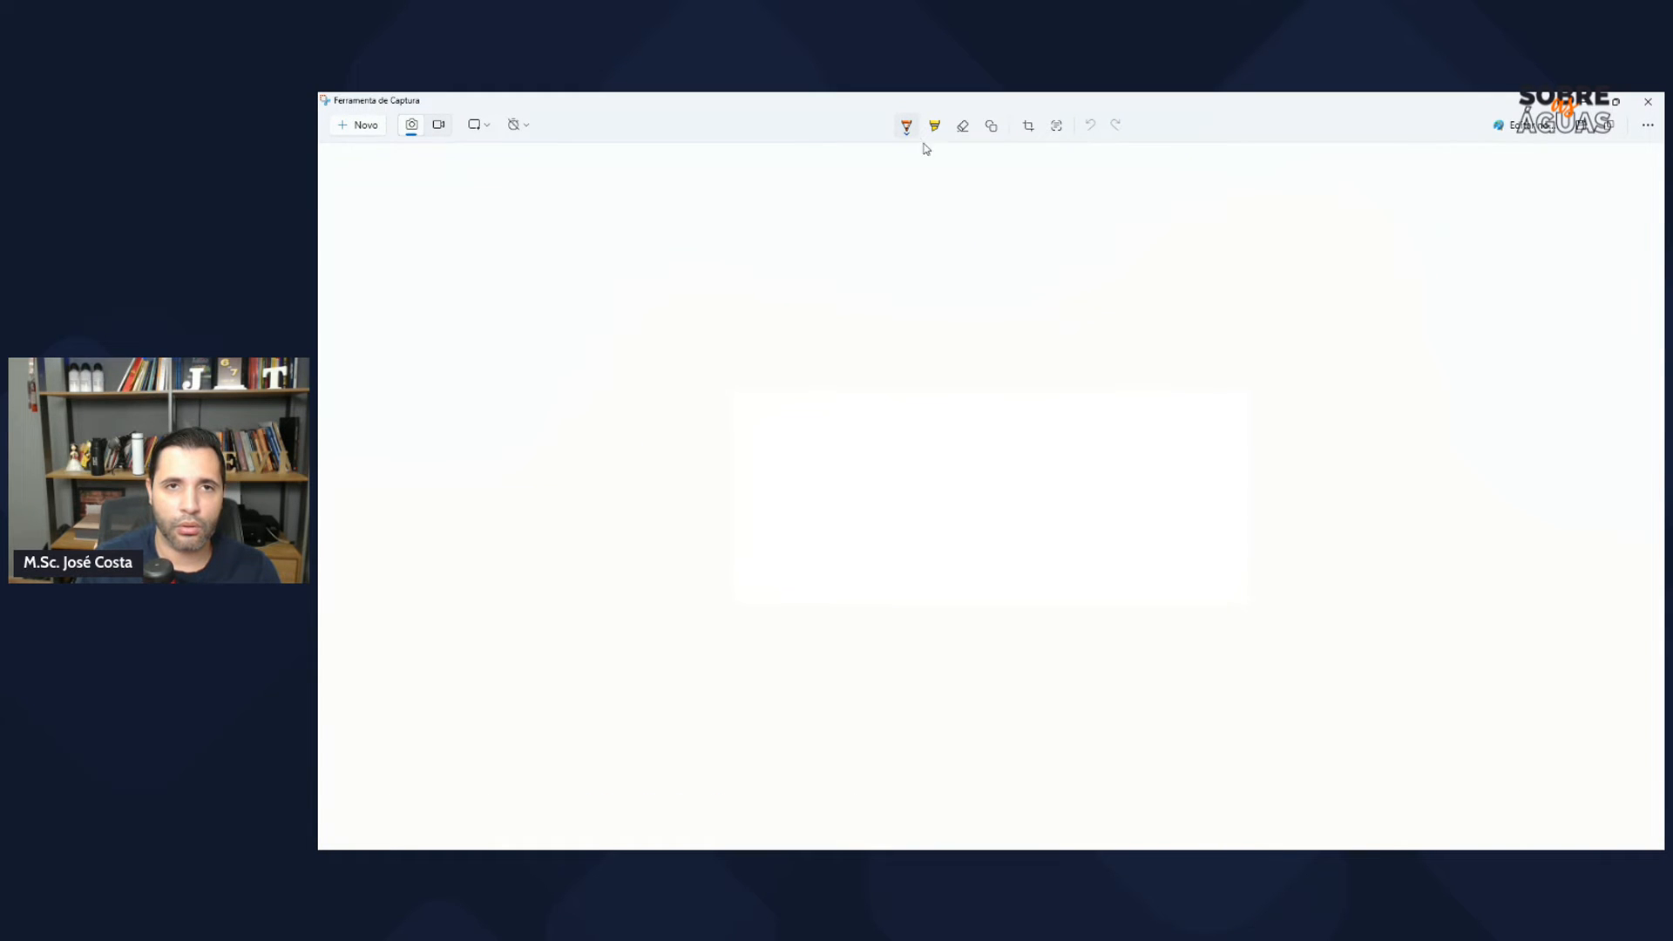
Step: Sketch in black a sloping drainage pipe profile with two manholes and a closed downstream end
{"action": "left_click", "coordinate": [908, 135]}
{"action": "left_click", "coordinate": [815, 187]}
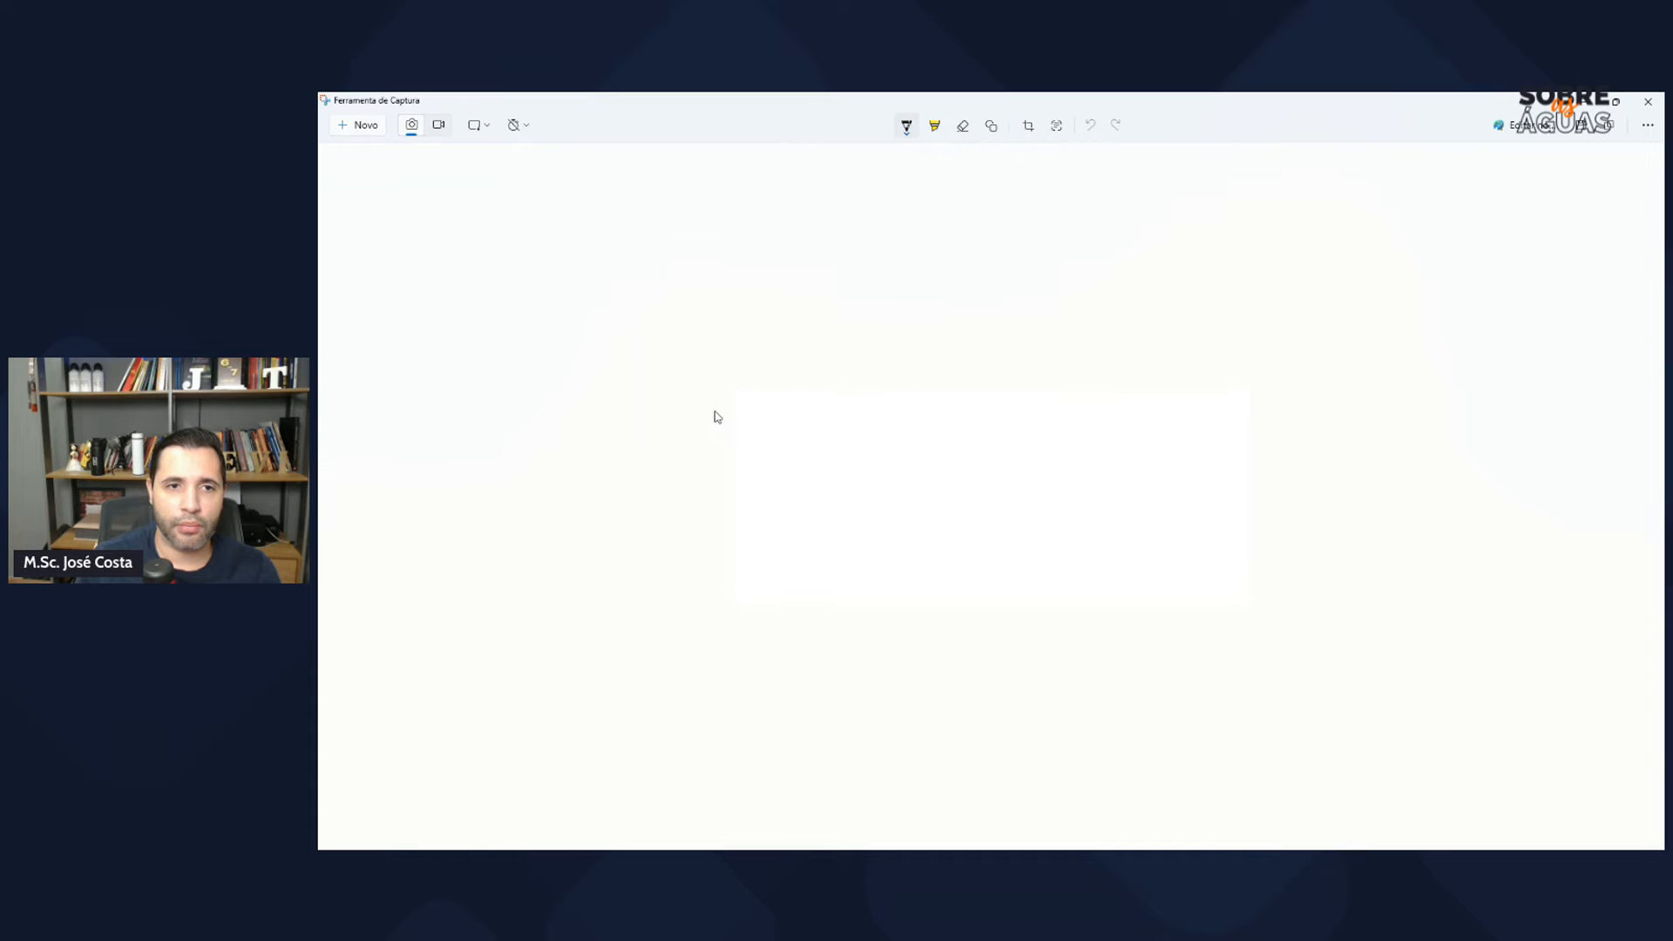
{"action": "left_click_drag", "start_coordinate": [744, 381], "coordinate": [743, 433]}
{"action": "mouse_move", "coordinate": [761, 378]}
{"action": "left_mouse_down"}
{"action": "mouse_move", "coordinate": [763, 425]}
{"action": "mouse_move", "coordinate": [889, 456]}
{"action": "left_mouse_up"}
{"action": "mouse_move", "coordinate": [750, 414]}
{"action": "left_mouse_down"}
{"action": "mouse_move", "coordinate": [893, 458]}
{"action": "mouse_move", "coordinate": [1065, 467]}
{"action": "left_mouse_up"}
{"action": "mouse_move", "coordinate": [889, 456]}
{"action": "left_mouse_down"}
{"action": "mouse_move", "coordinate": [1049, 484]}
{"action": "mouse_move", "coordinate": [1069, 471]}
{"action": "mouse_move", "coordinate": [1069, 487]}
{"action": "left_mouse_up"}
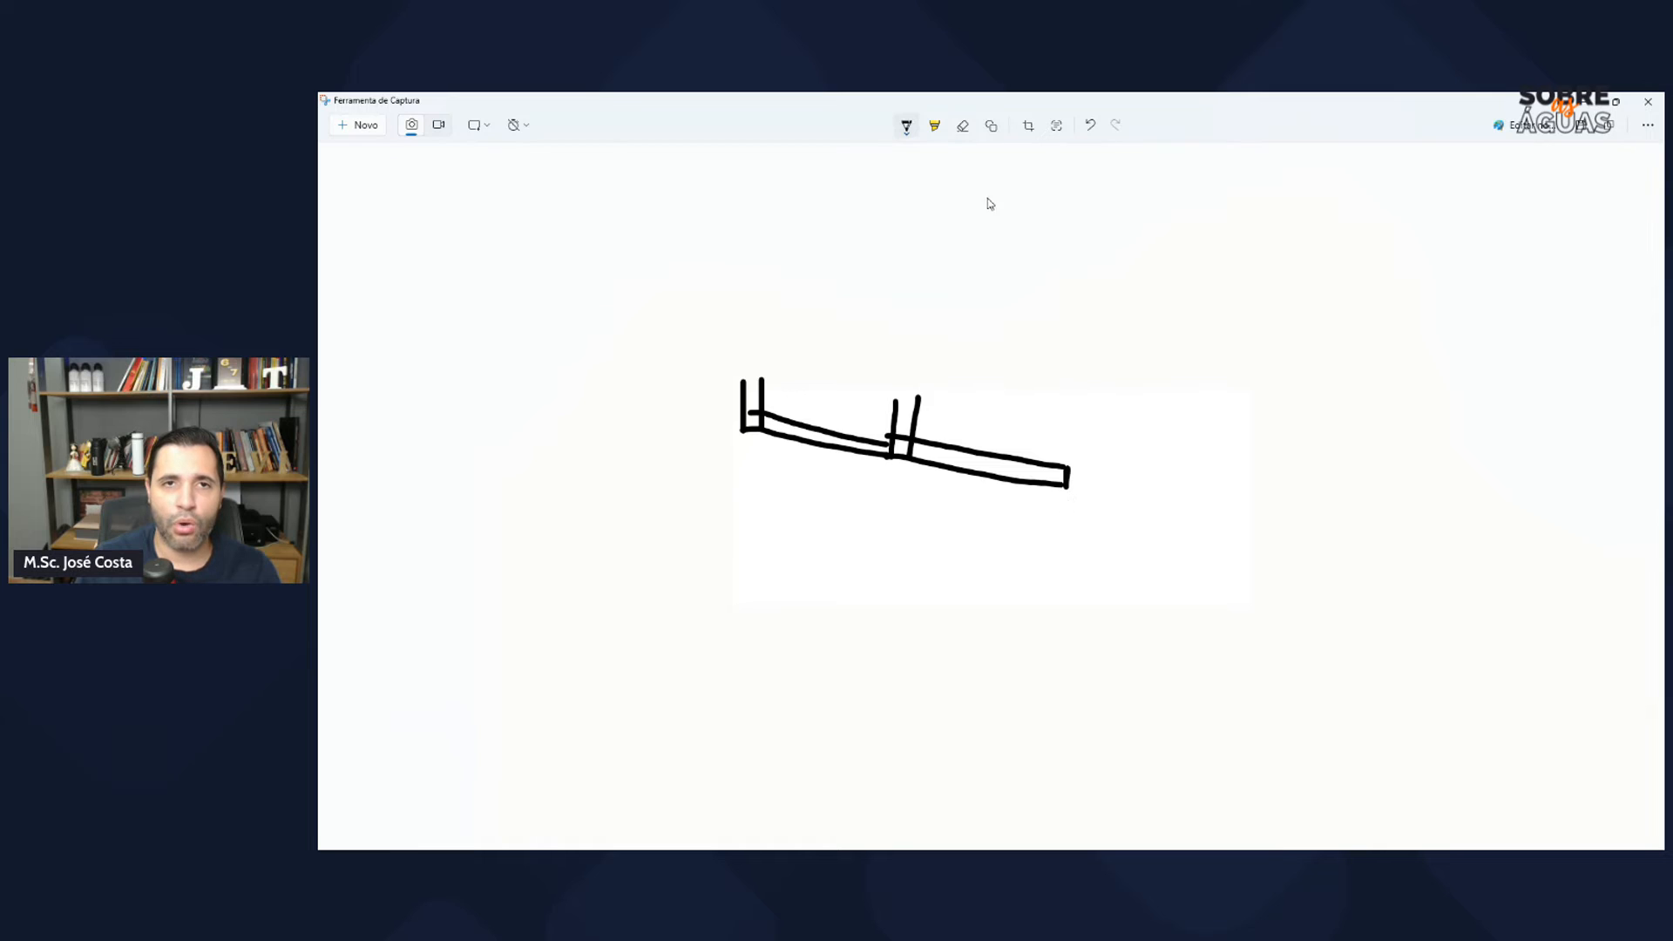
Step: Mark the invert at the pipe's downstream end with a small orange level symbol
{"action": "left_click", "coordinate": [907, 127]}
{"action": "left_click", "coordinate": [854, 227]}
{"action": "mouse_move", "coordinate": [1065, 490]}
{"action": "left_mouse_down"}
{"action": "mouse_move", "coordinate": [1064, 503]}
{"action": "mouse_move", "coordinate": [1094, 487]}
{"action": "left_mouse_up"}
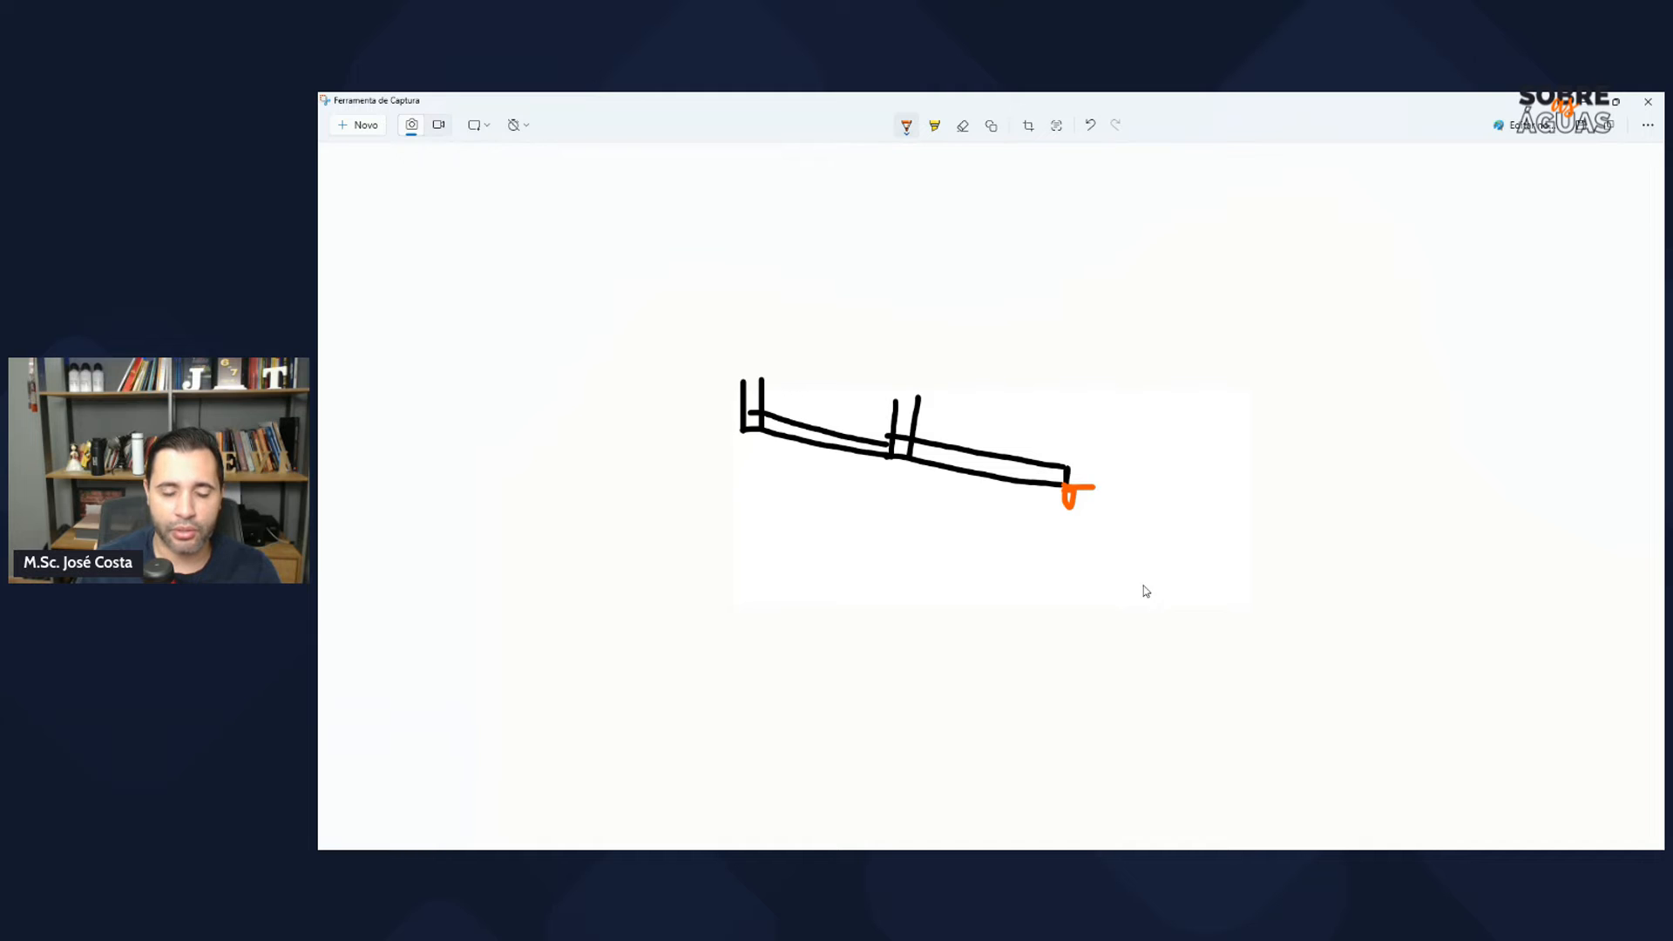
Step: Draw a blue water level line with its symbol beyond the pipe outlet and cross it out
{"action": "left_click", "coordinate": [907, 129]}
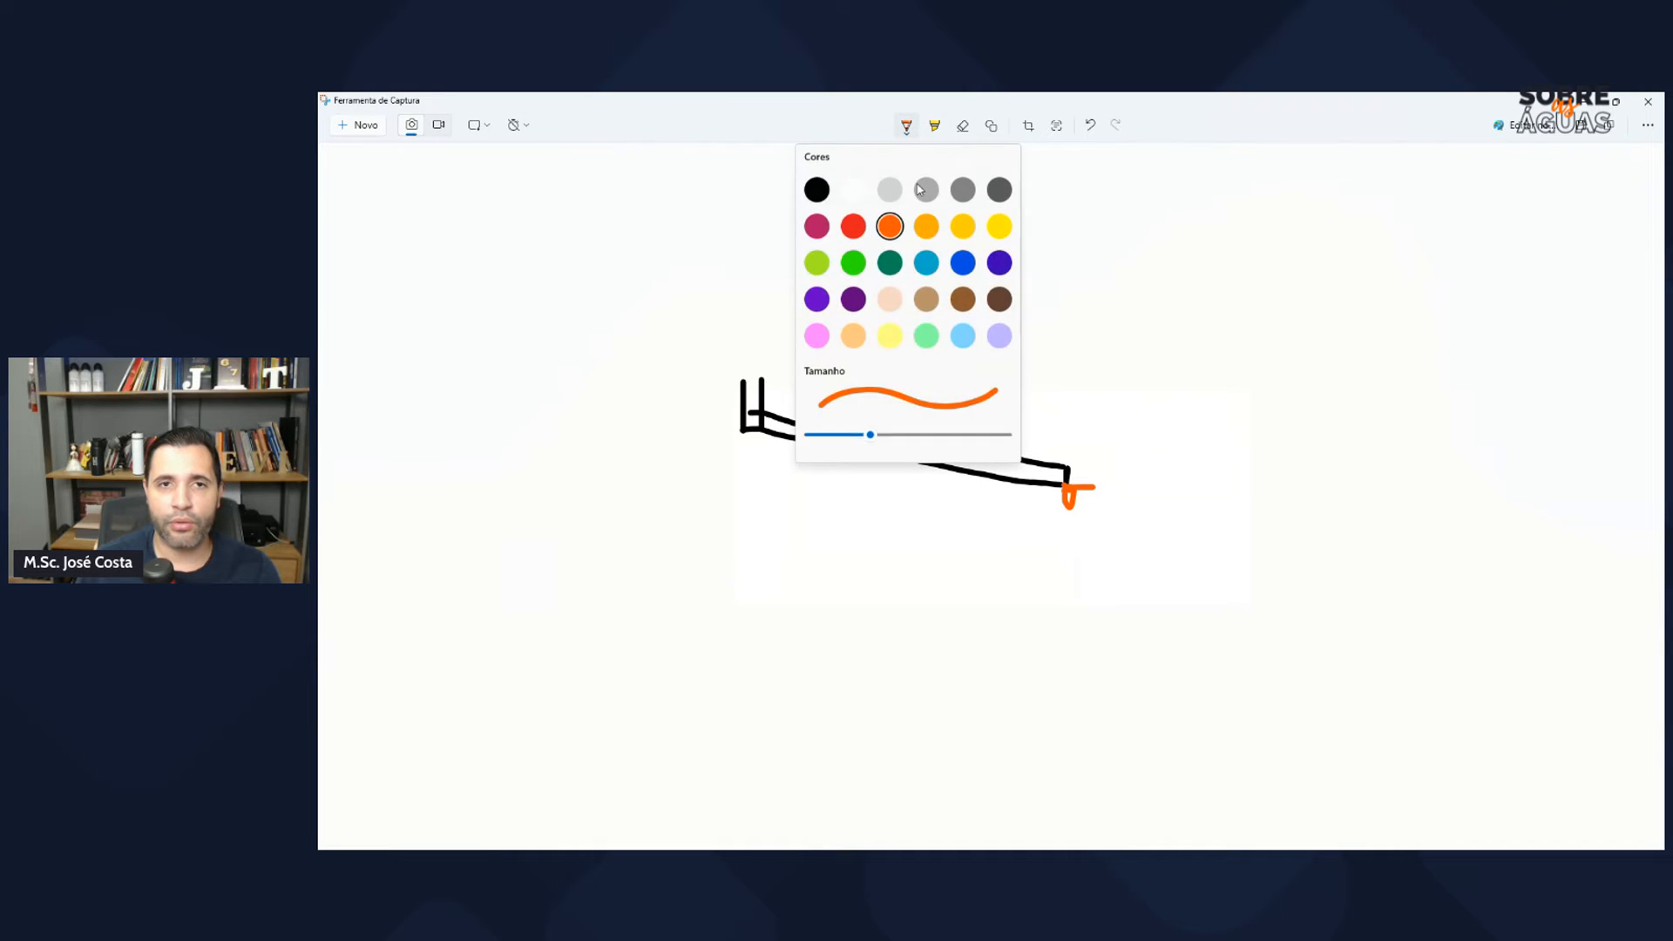
{"action": "left_click", "coordinate": [930, 268]}
{"action": "left_click_drag", "start_coordinate": [1139, 478], "coordinate": [1344, 484]}
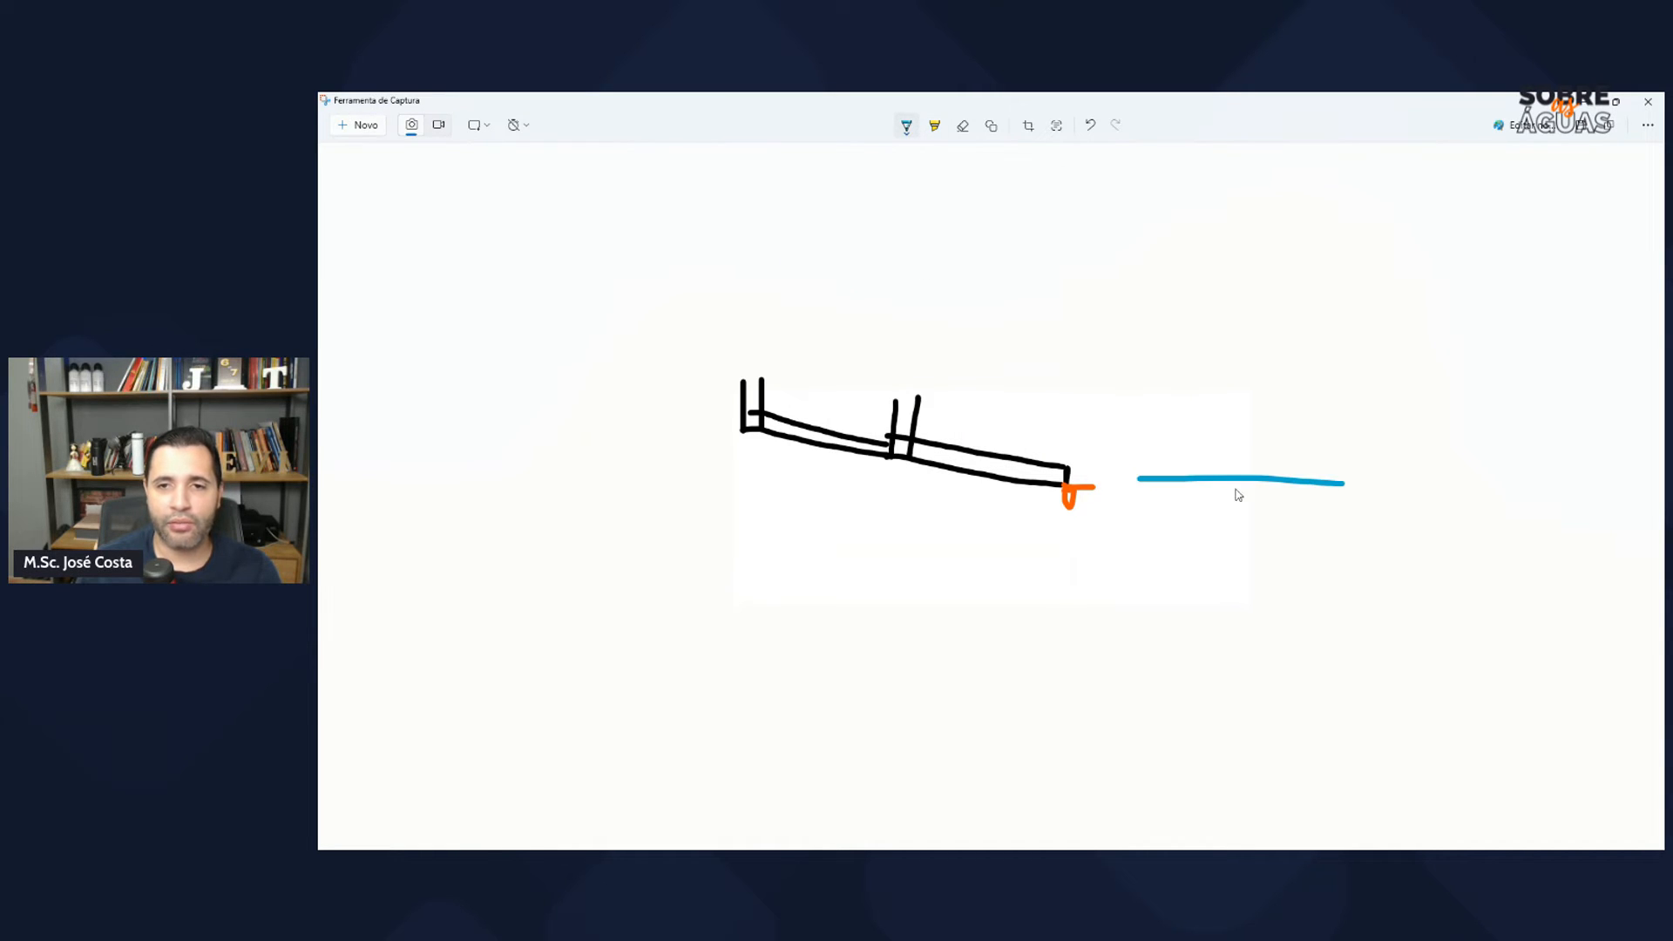
{"action": "mouse_move", "coordinate": [1235, 490]}
{"action": "left_mouse_down"}
{"action": "mouse_move", "coordinate": [1266, 485]}
{"action": "mouse_move", "coordinate": [1253, 496]}
{"action": "left_mouse_up"}
{"action": "left_click_drag", "start_coordinate": [1242, 508], "coordinate": [1252, 507]}
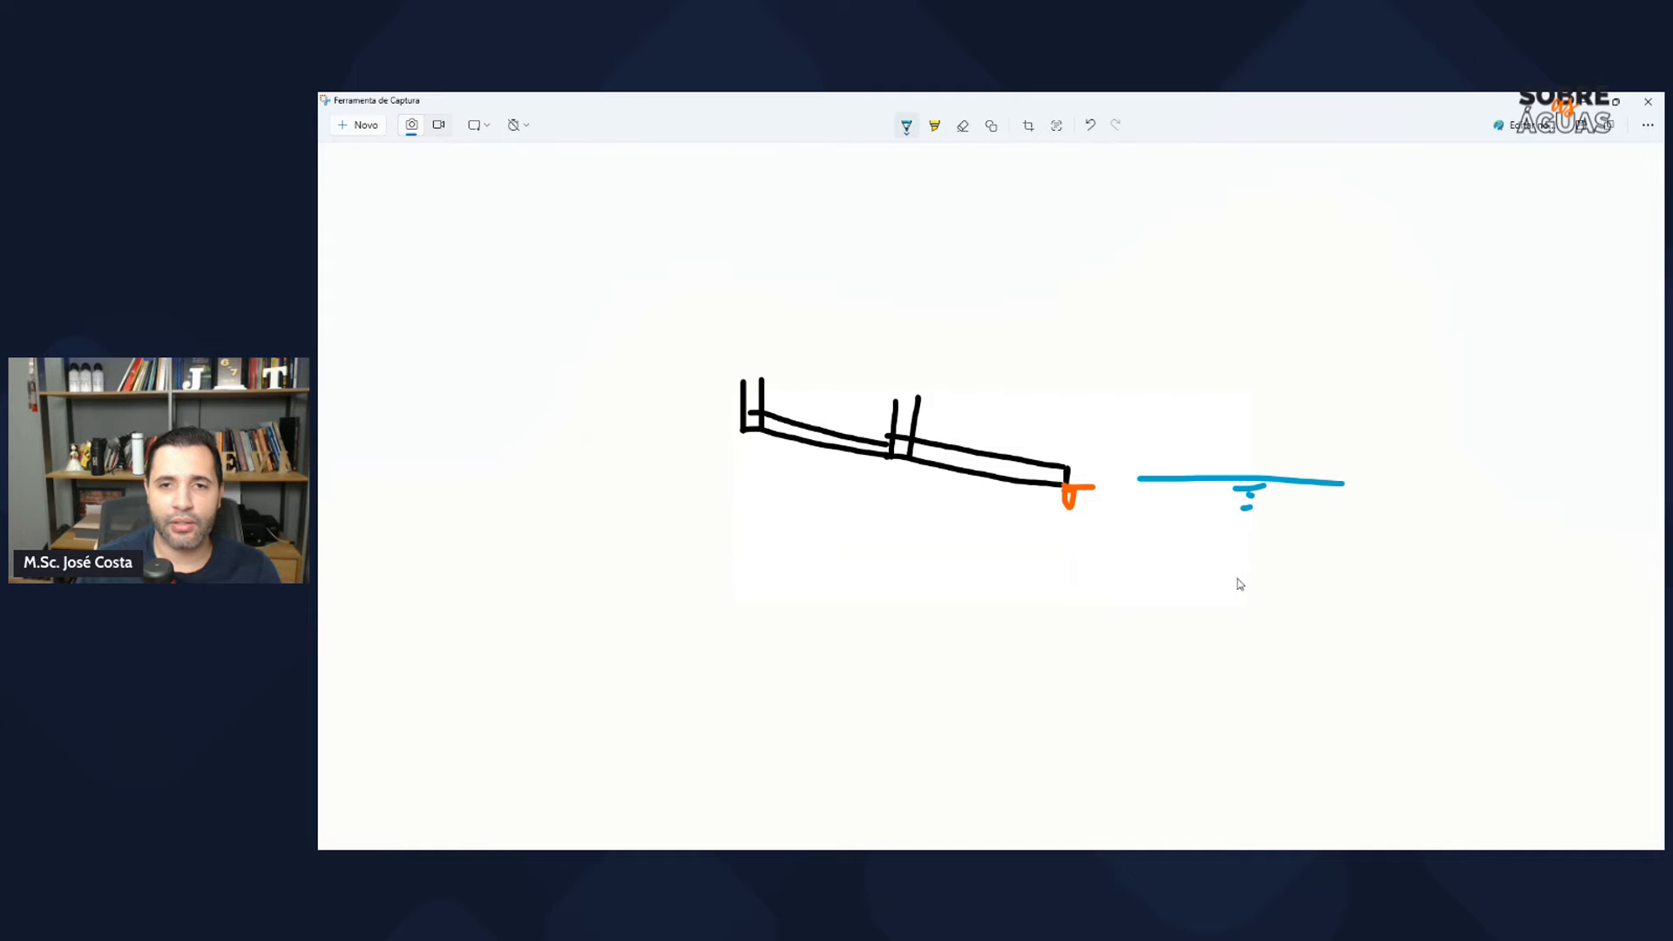
{"action": "left_click_drag", "start_coordinate": [1277, 413], "coordinate": [1225, 521]}
{"action": "left_click_drag", "start_coordinate": [1229, 431], "coordinate": [1288, 514]}
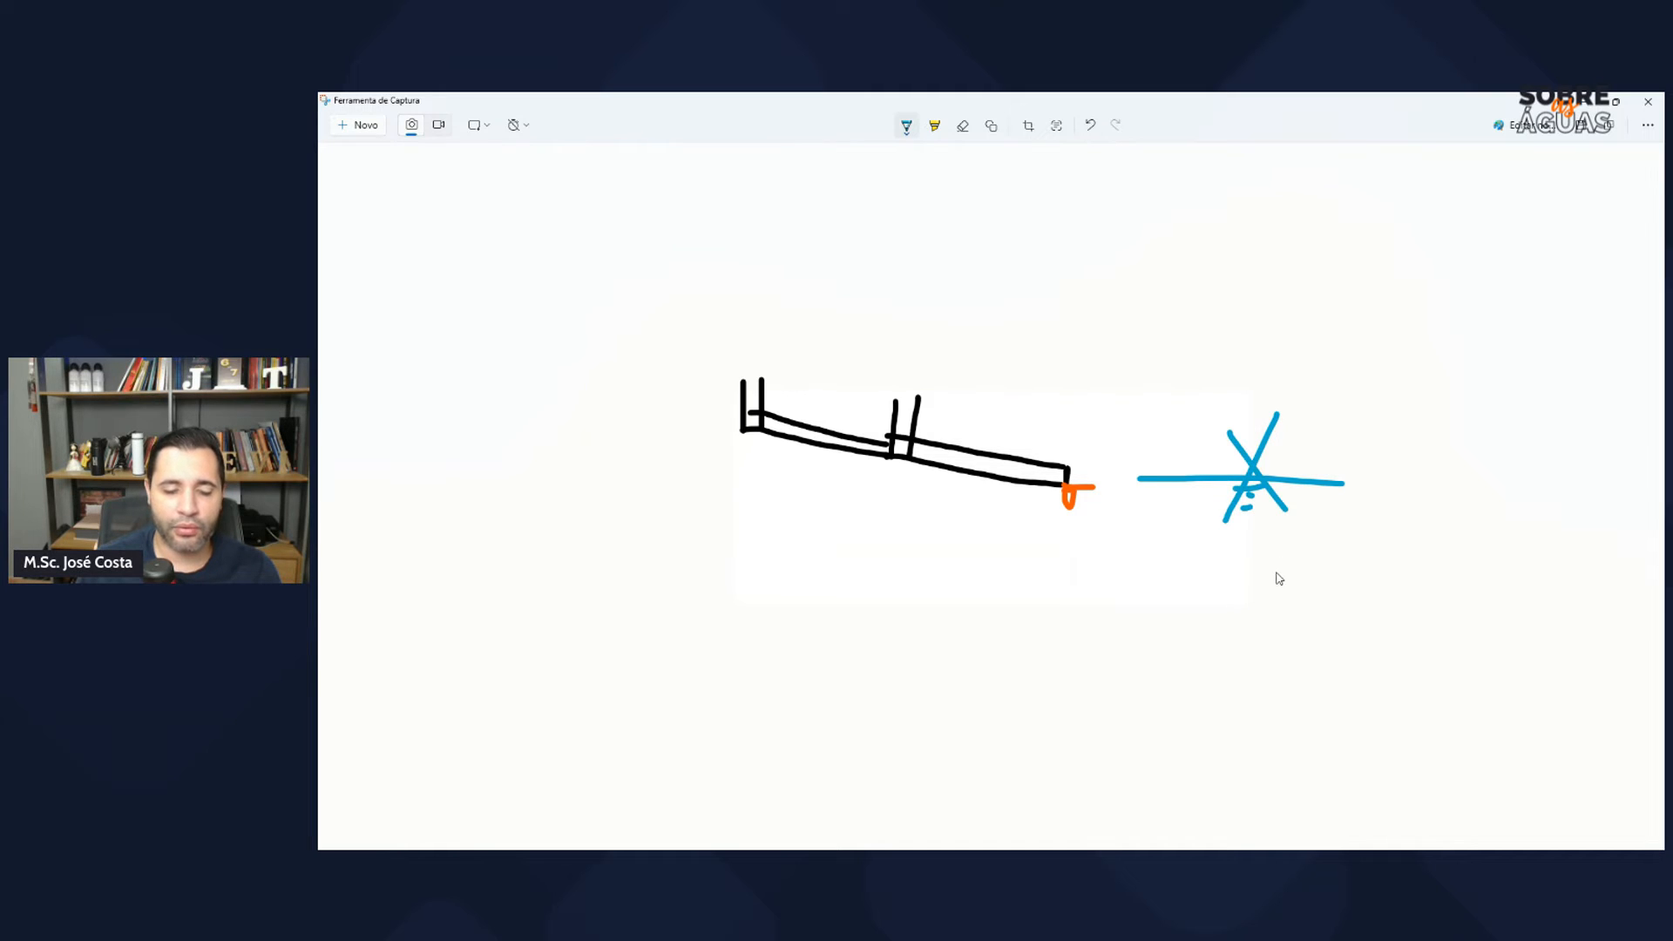
Step: Add a blue flow arrow at the pipe outlet and the label NA, plus a lower water level with an upward arrow
{"action": "left_click_drag", "start_coordinate": [964, 457], "coordinate": [1090, 493]}
{"action": "mouse_move", "coordinate": [1317, 475]}
{"action": "left_mouse_down"}
{"action": "mouse_move", "coordinate": [1336, 440]}
{"action": "mouse_move", "coordinate": [1353, 466]}
{"action": "left_mouse_up"}
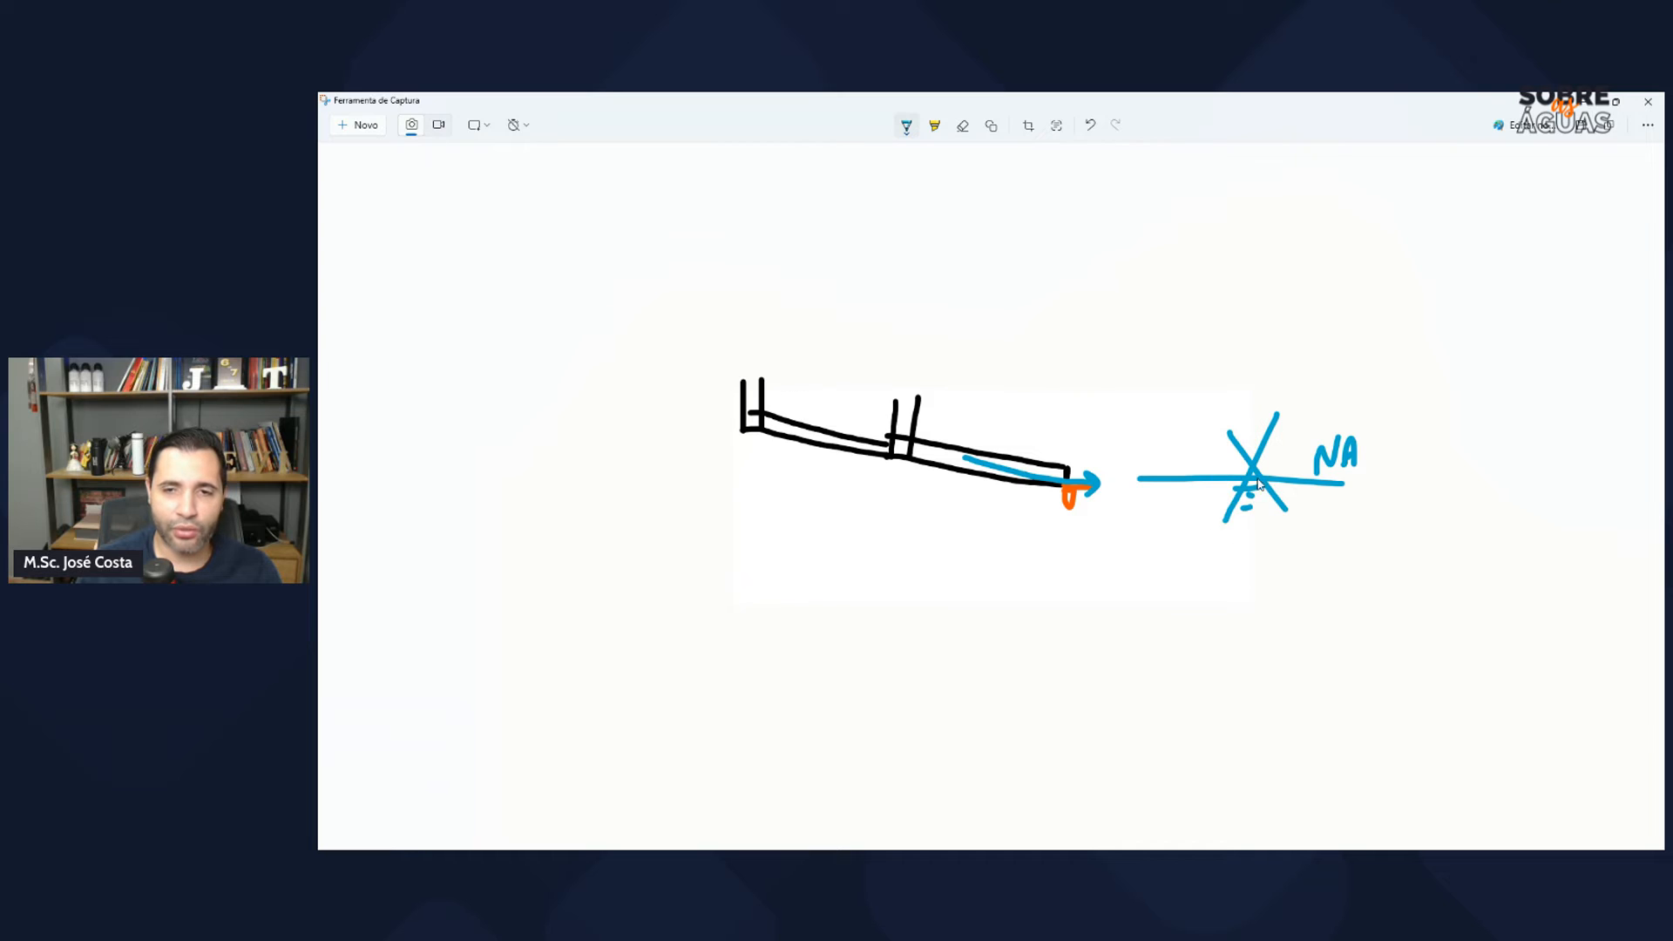
{"action": "left_click_drag", "start_coordinate": [1191, 553], "coordinate": [1361, 548]}
{"action": "mouse_move", "coordinate": [1248, 555]}
{"action": "left_mouse_down"}
{"action": "mouse_move", "coordinate": [1277, 569]}
{"action": "mouse_move", "coordinate": [1350, 491]}
{"action": "left_mouse_up"}
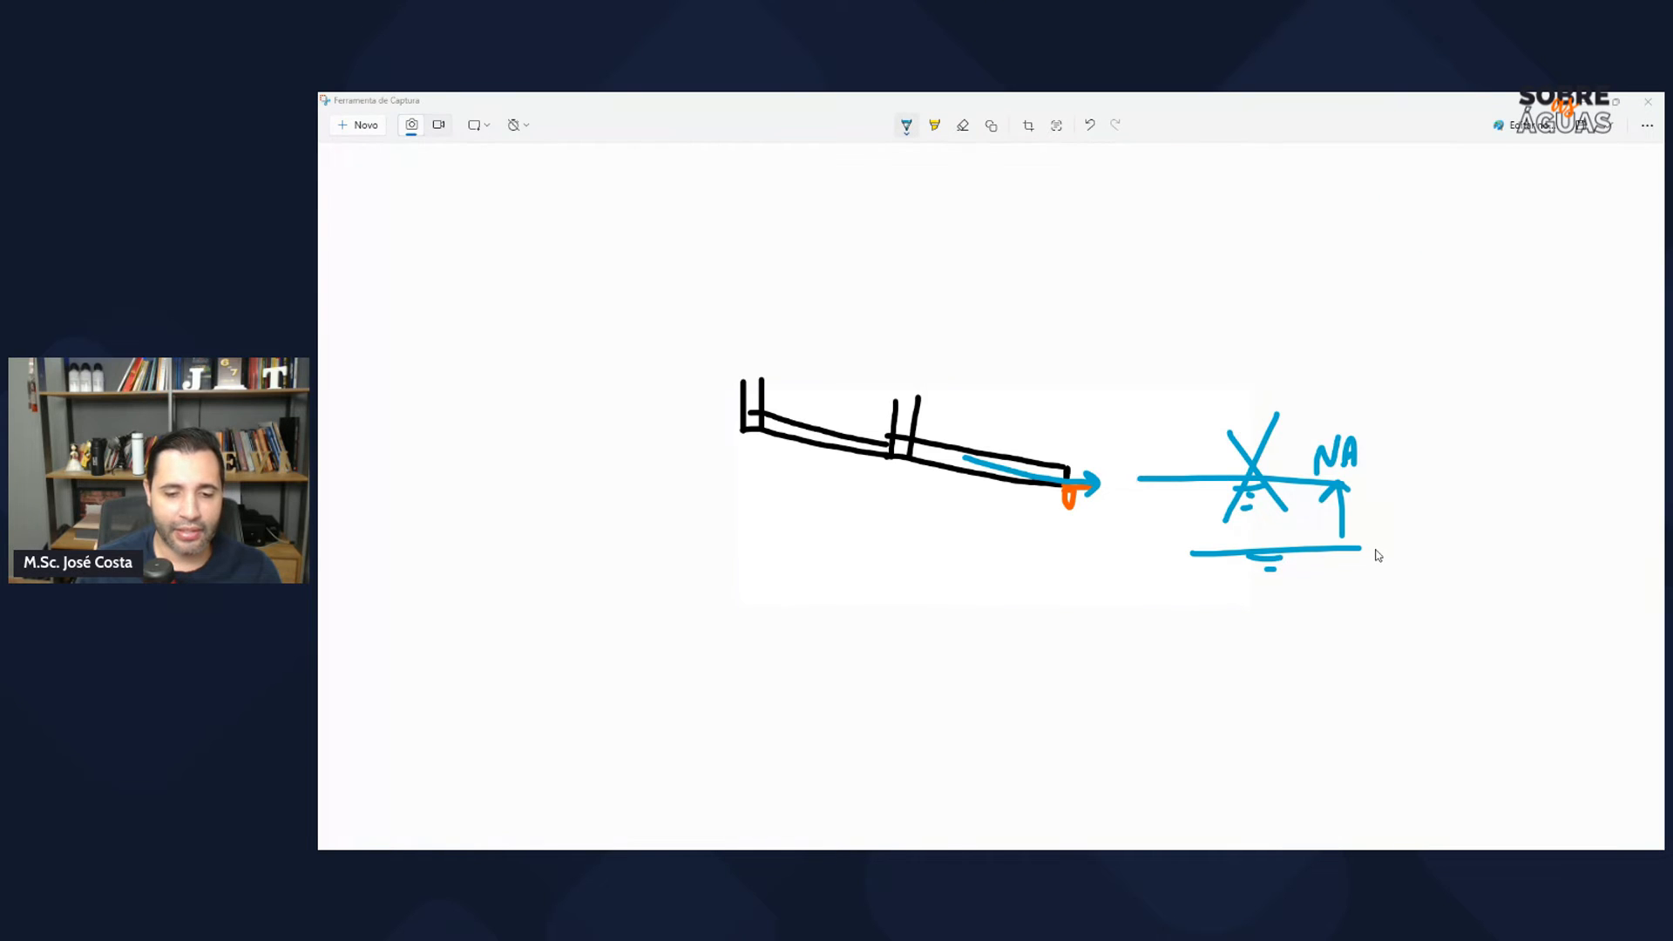
Step: Switch to SWMM and examine outfall E1's boundary condition types and invert elevation in its properties
{"action": "key", "text": "alt+Tab"}
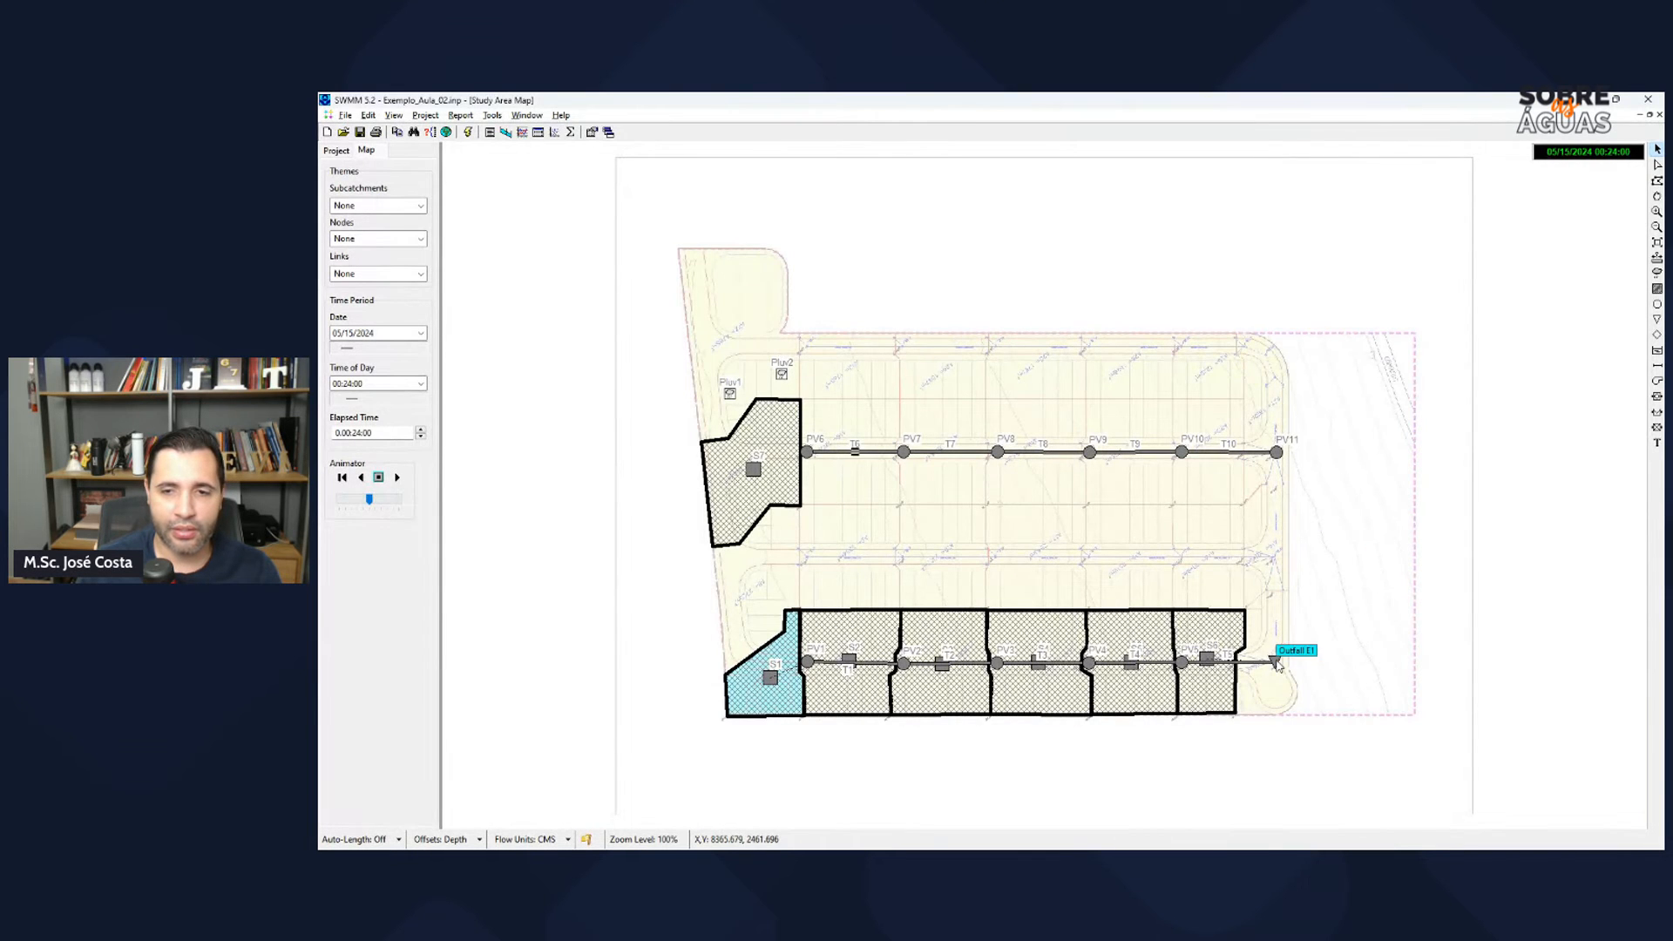
{"action": "double_click", "coordinate": [1276, 663]}
{"action": "left_click", "coordinate": [879, 369]}
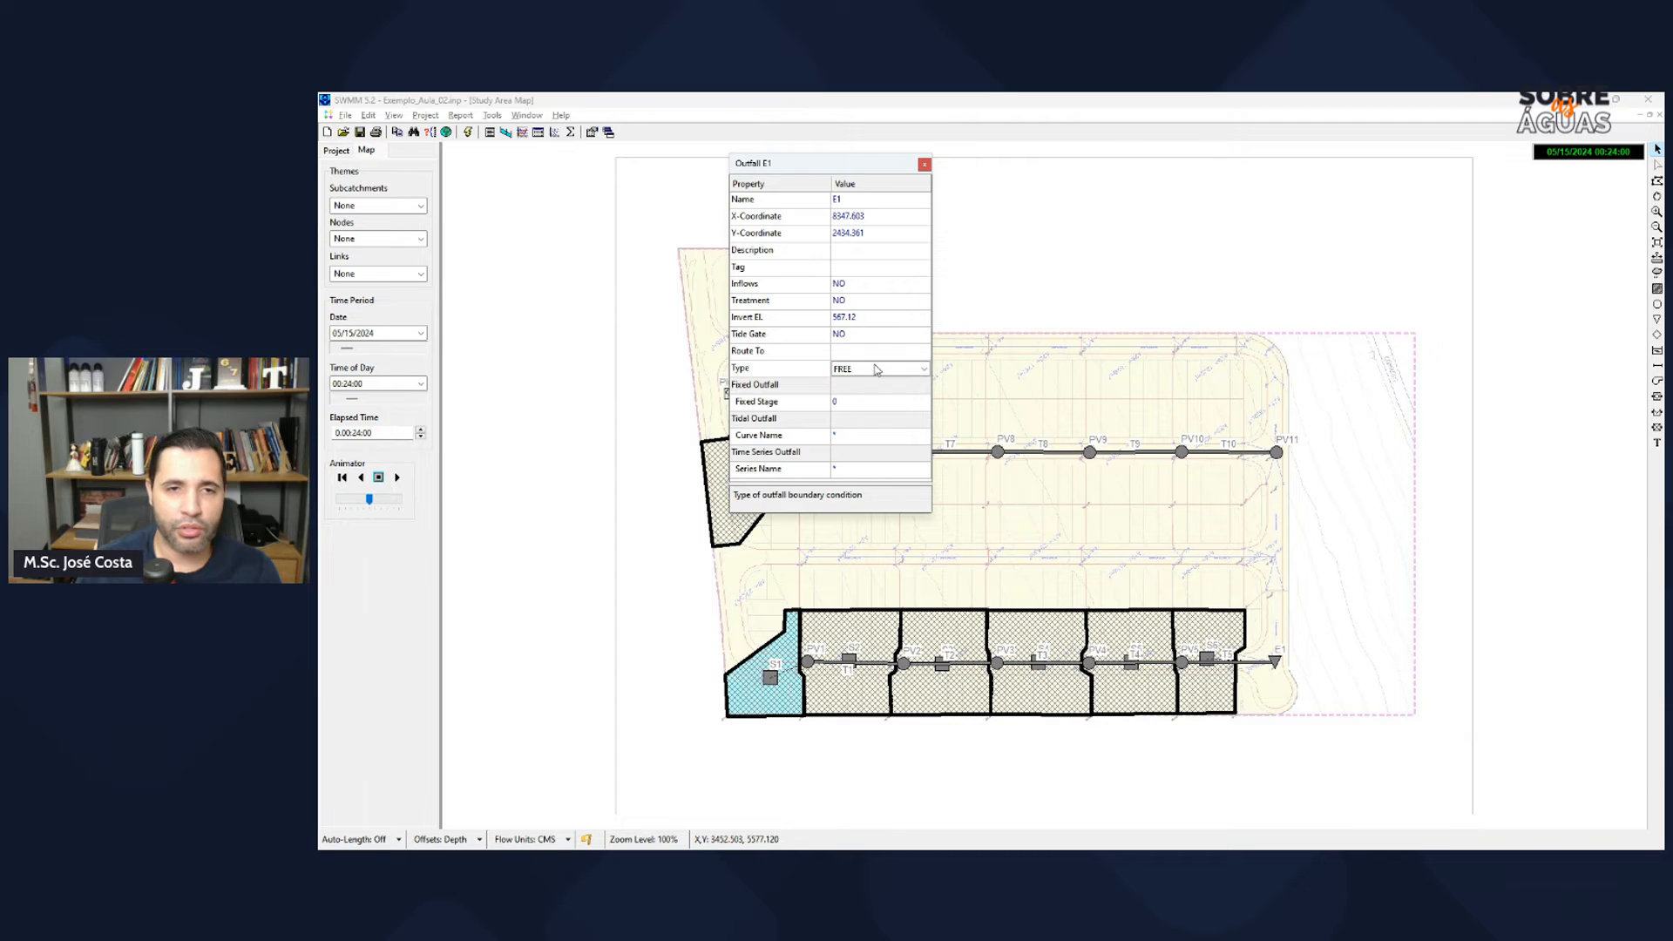
{"action": "left_click", "coordinate": [879, 368]}
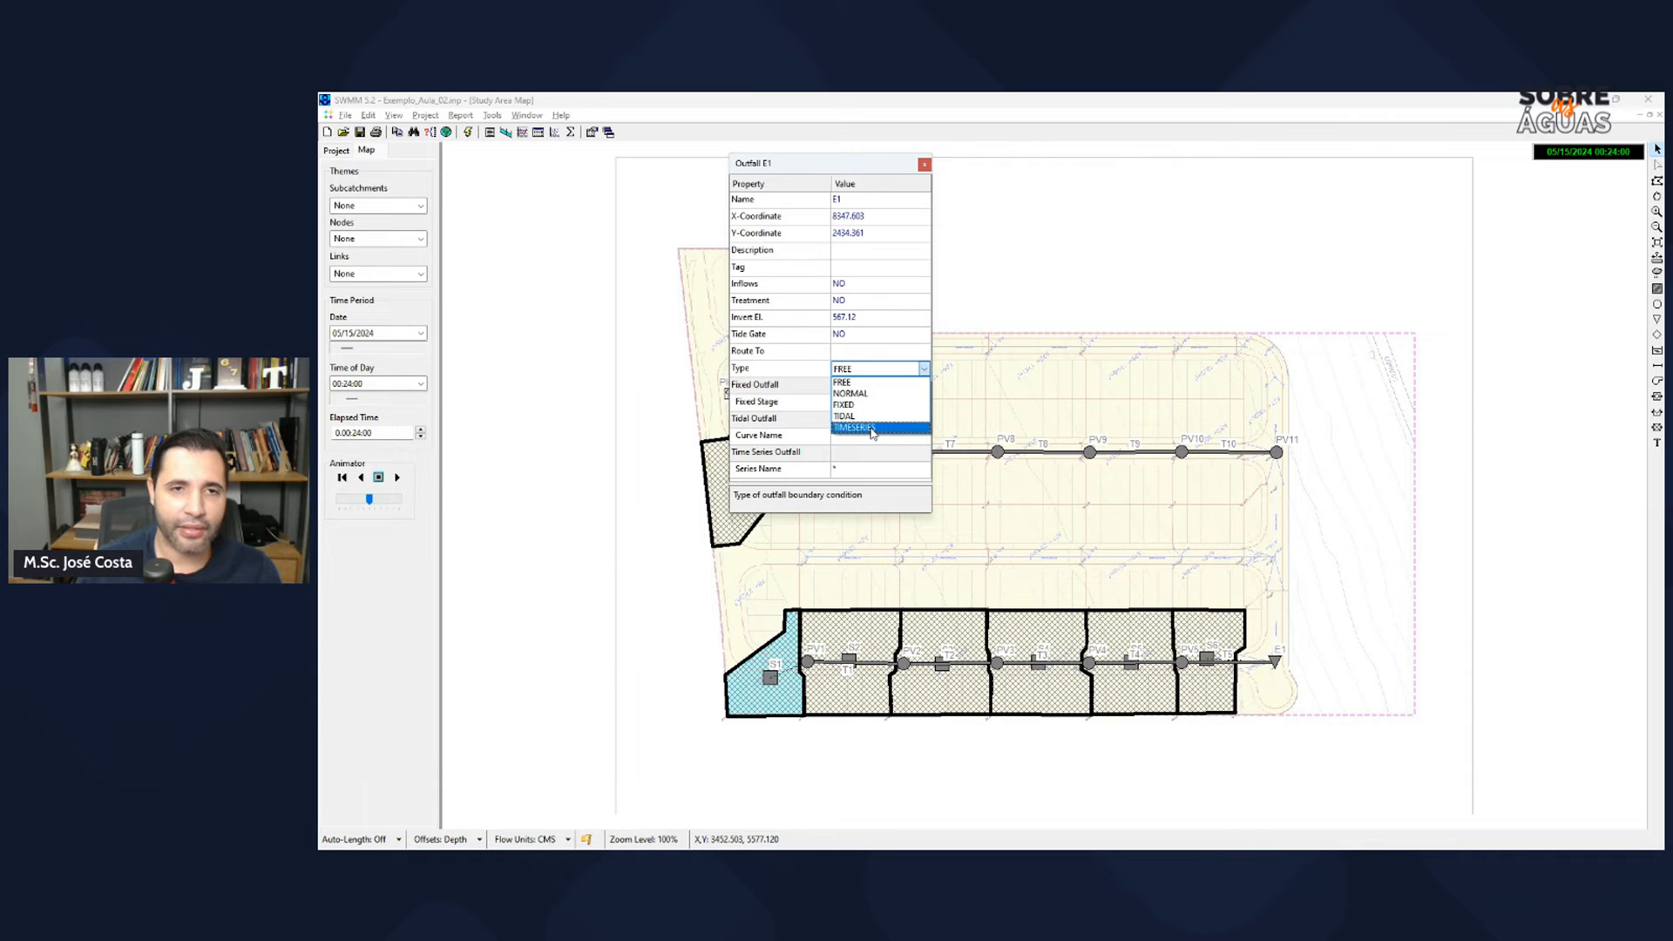
{"action": "left_click", "coordinate": [832, 321]}
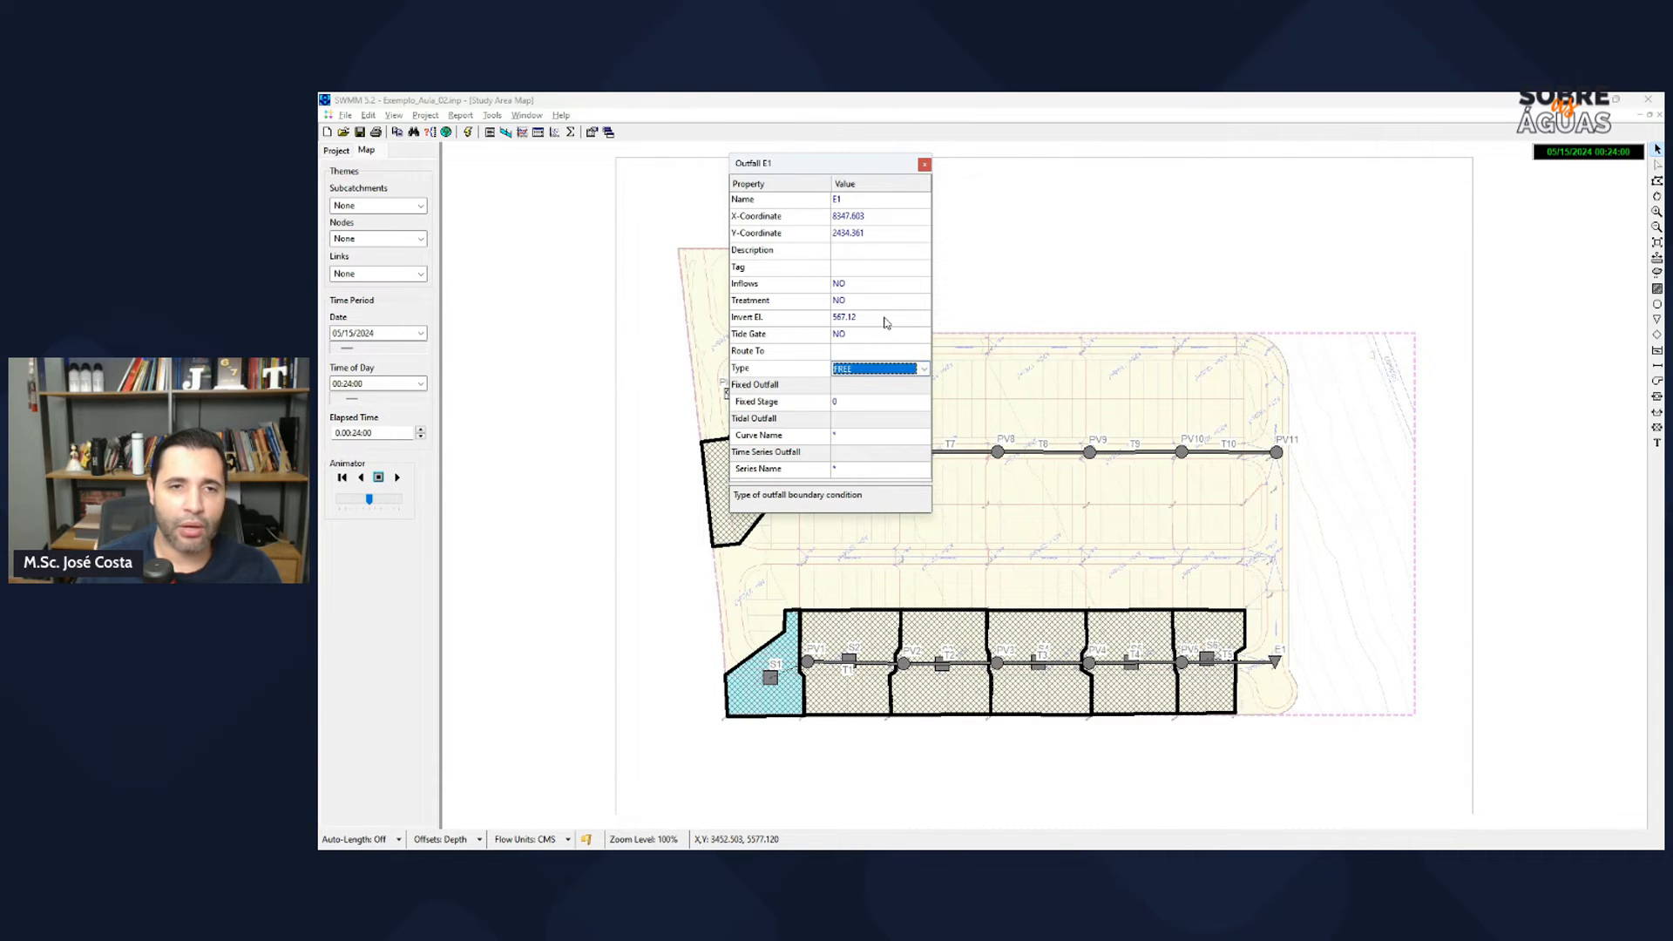
{"action": "left_click", "coordinate": [832, 321]}
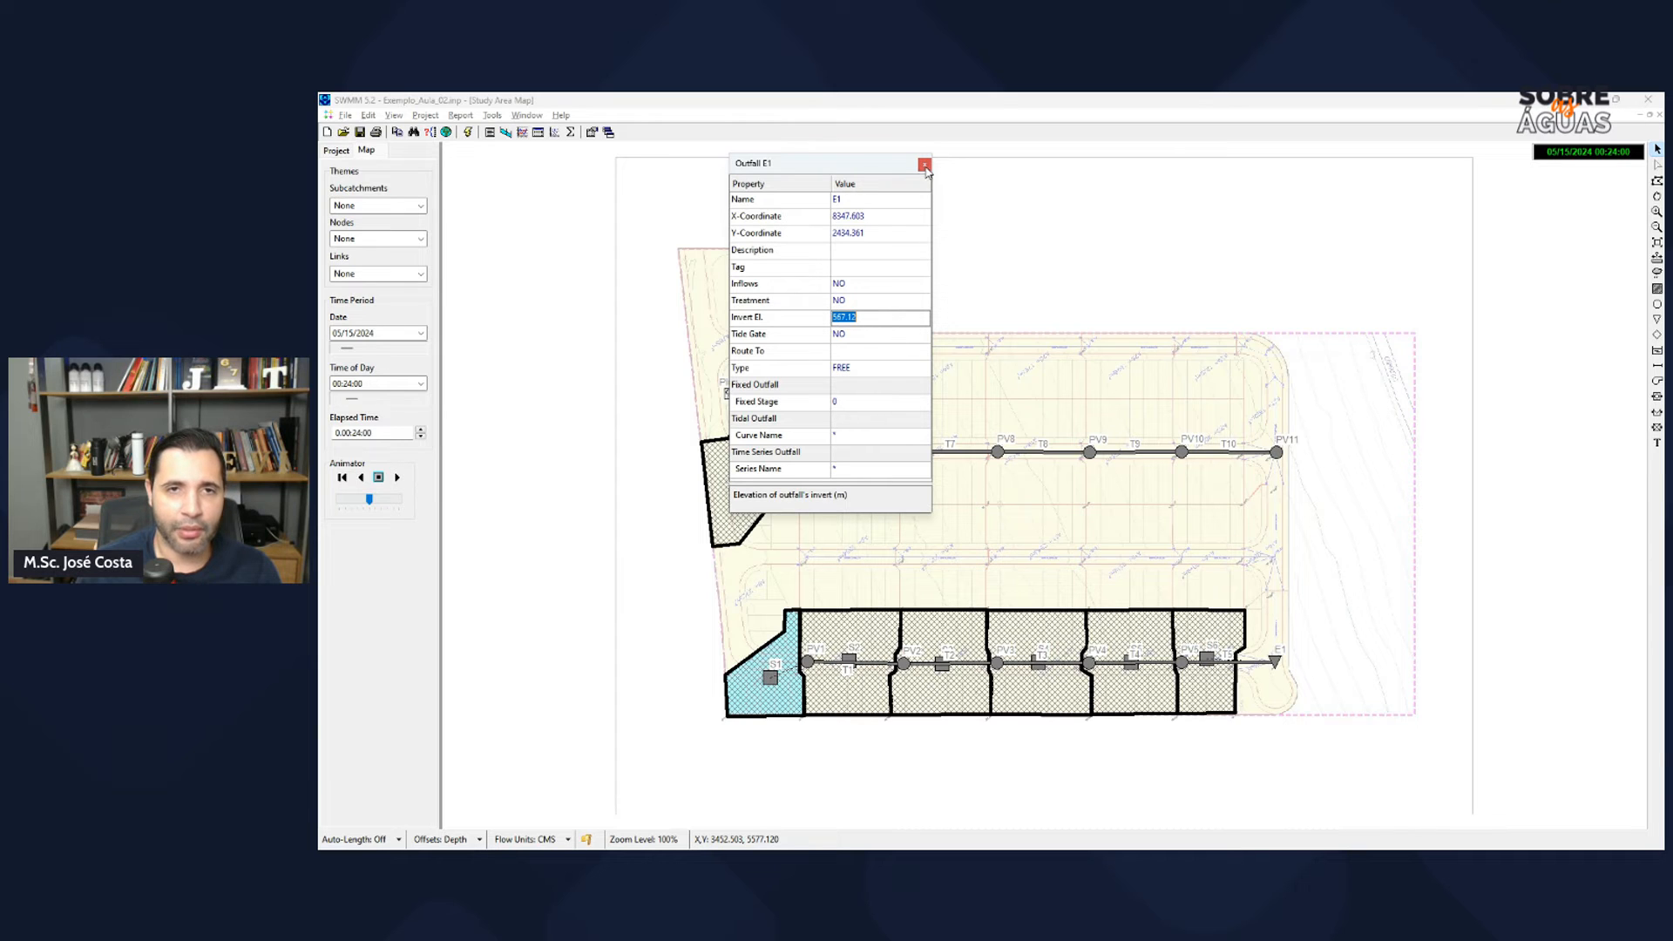
Step: Set outfall E1's type to FIXED and open its Fixed Stage value for editing
{"action": "left_click", "coordinate": [856, 376]}
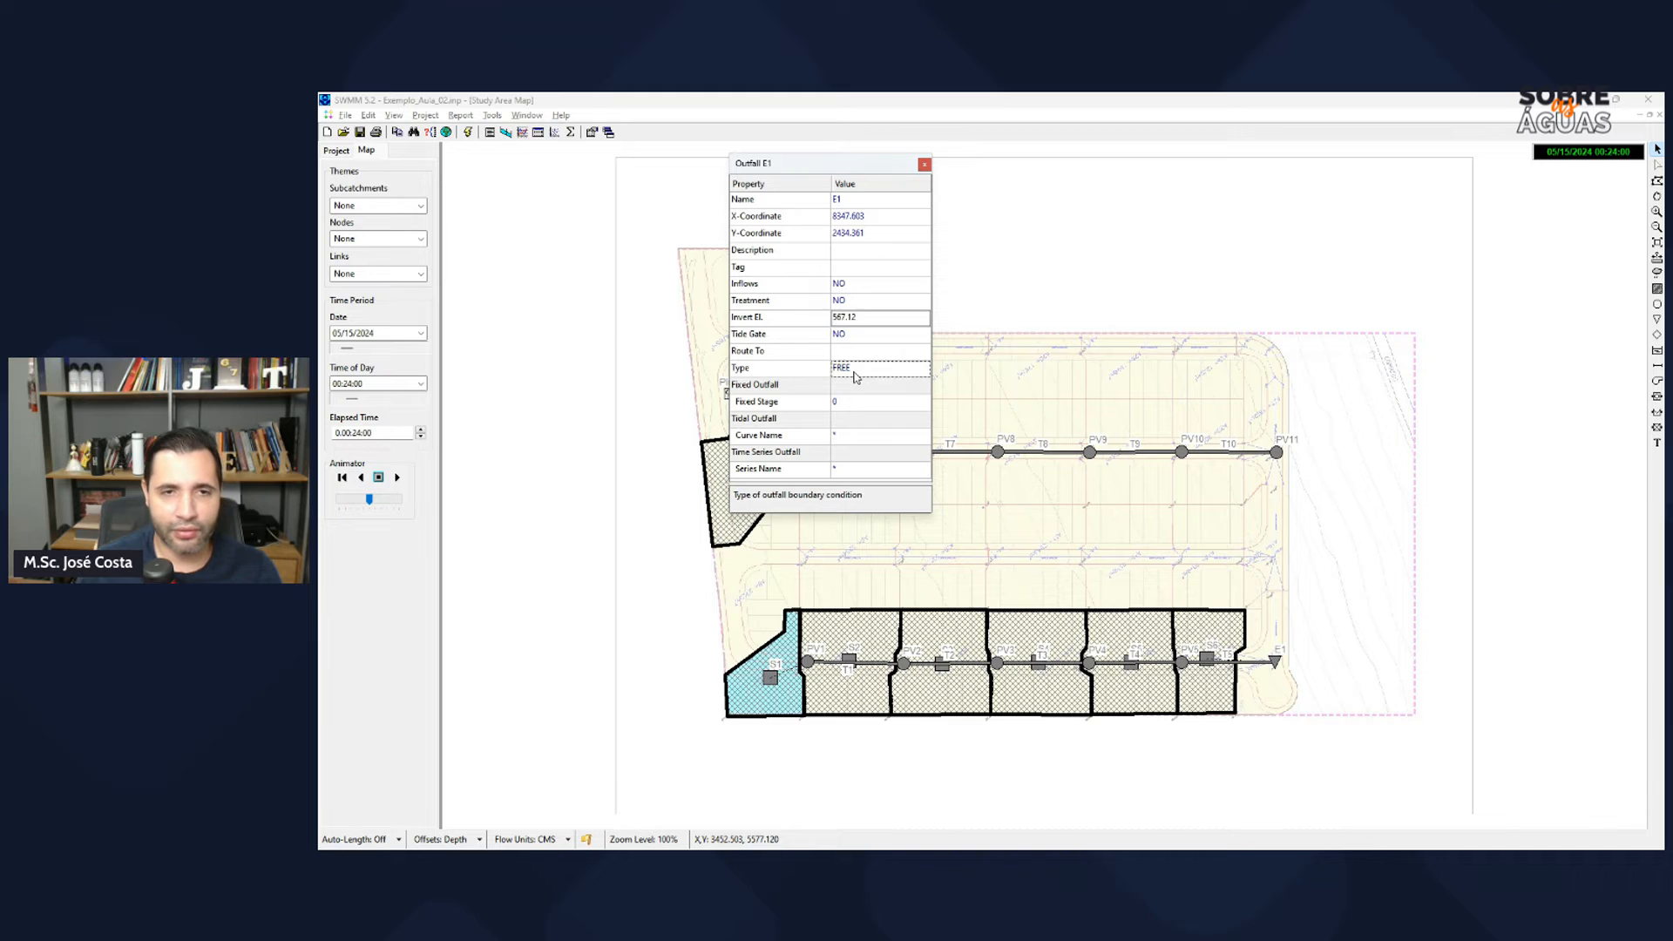
{"action": "left_click", "coordinate": [857, 371]}
{"action": "left_click", "coordinate": [859, 402]}
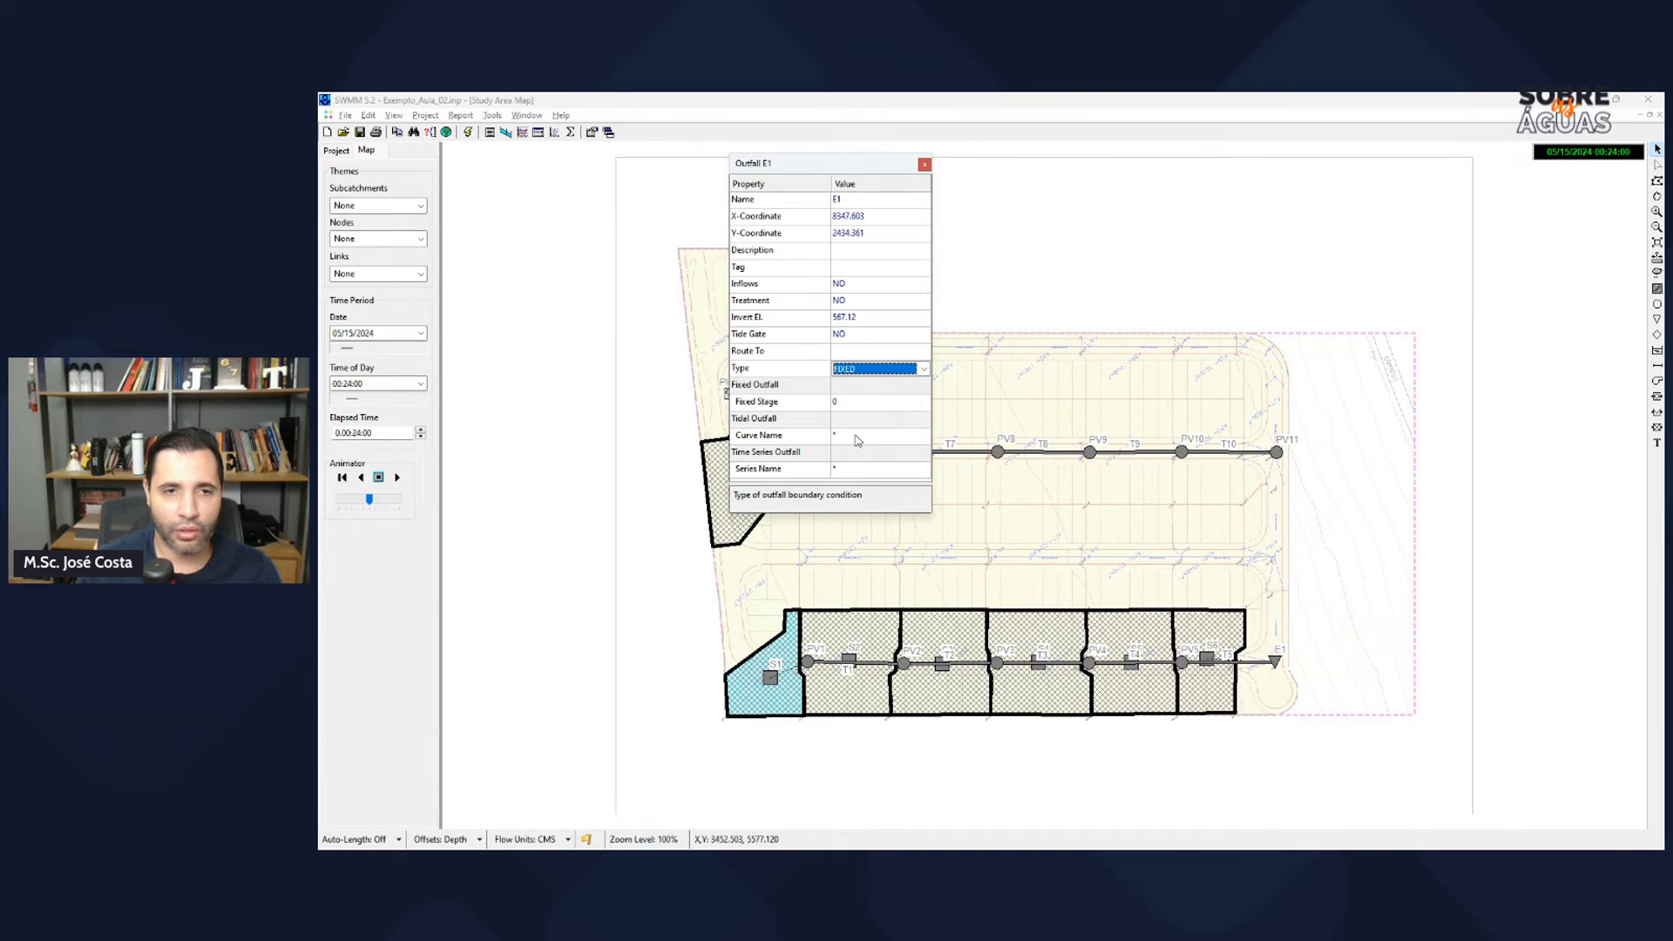
{"action": "left_click", "coordinate": [856, 402]}
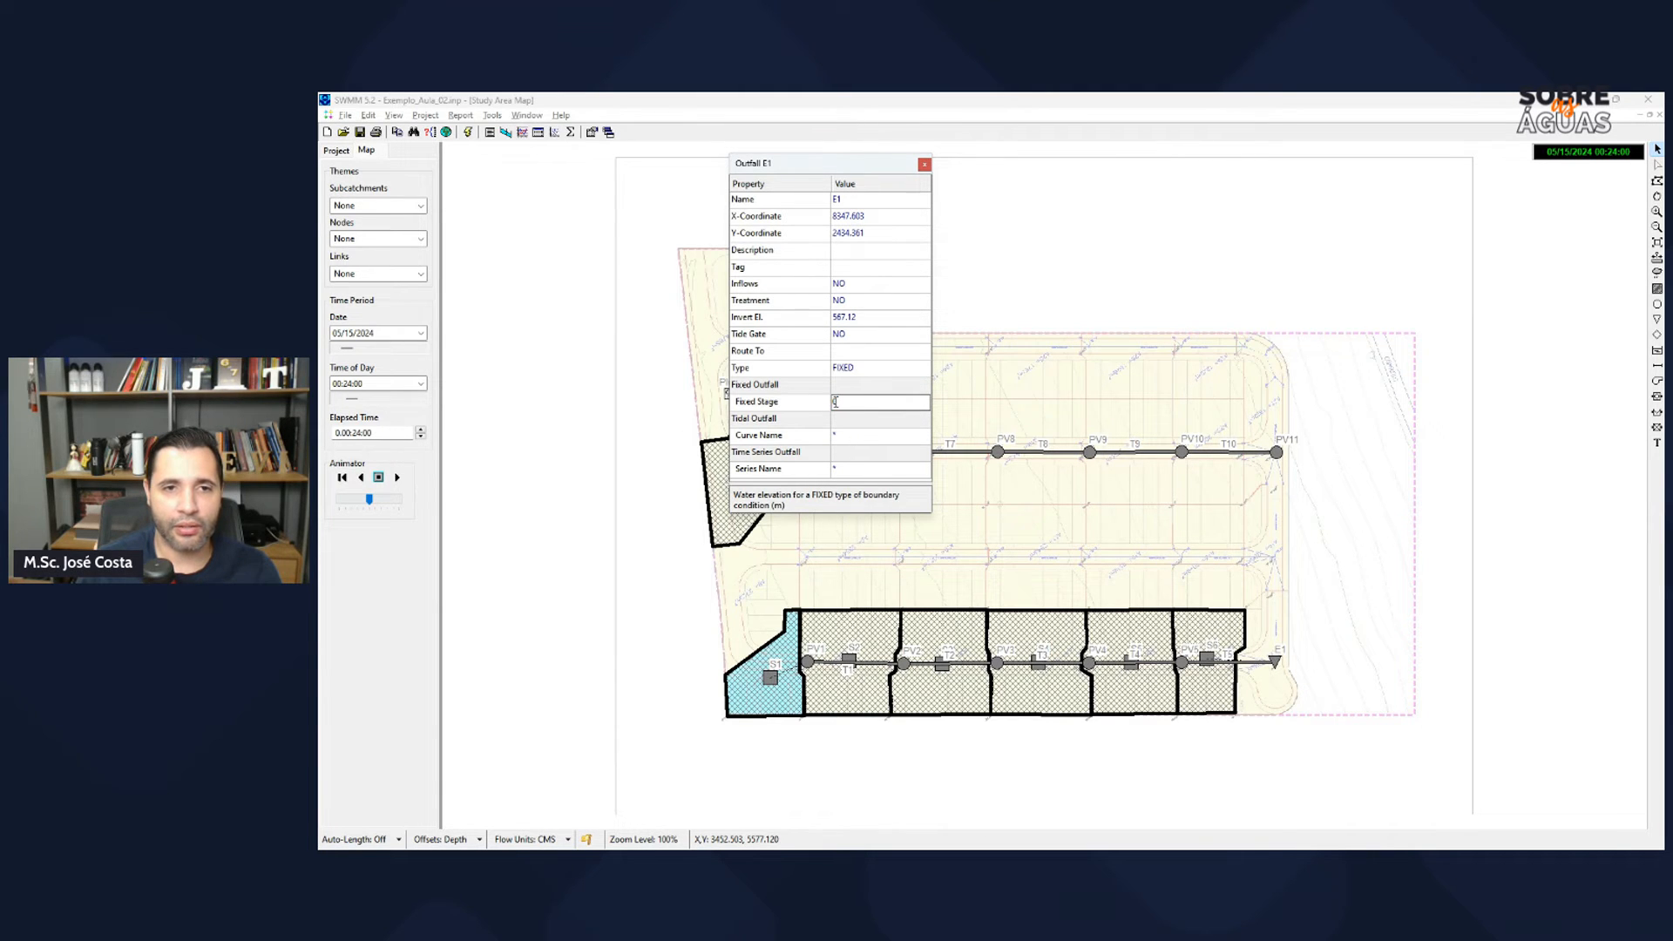
Step: Set outfall E1's type to TIDAL, check the available tidal curve names and close the outfall's properties
{"action": "left_click", "coordinate": [902, 370]}
{"action": "left_click", "coordinate": [902, 369]}
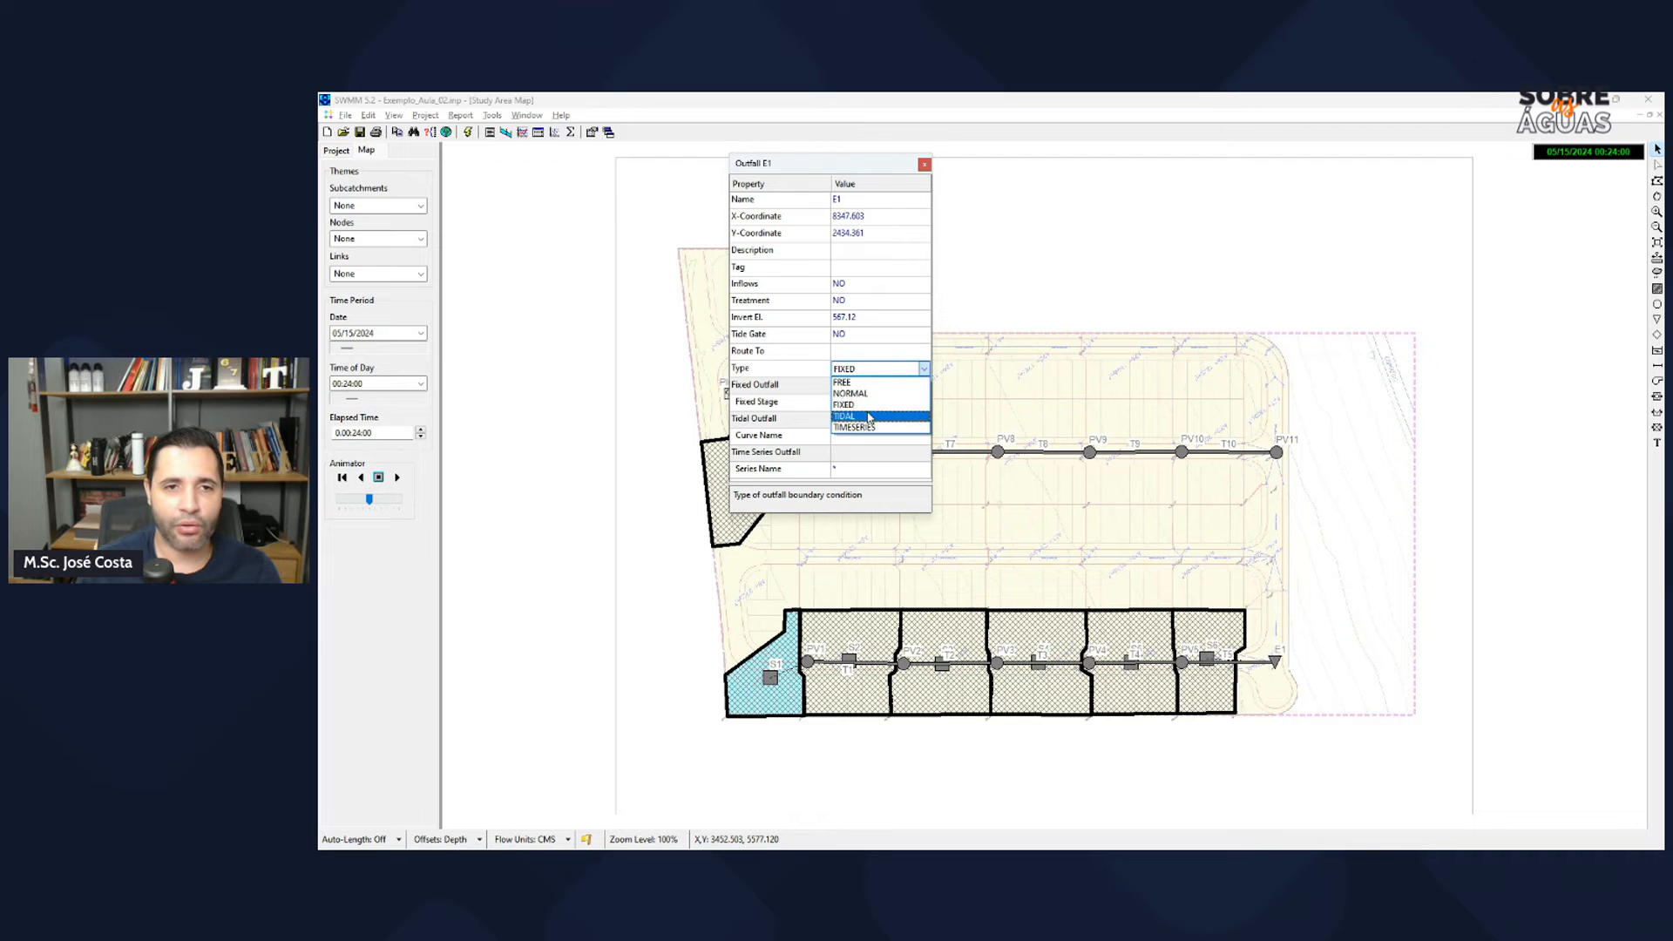
{"action": "left_click", "coordinate": [869, 416]}
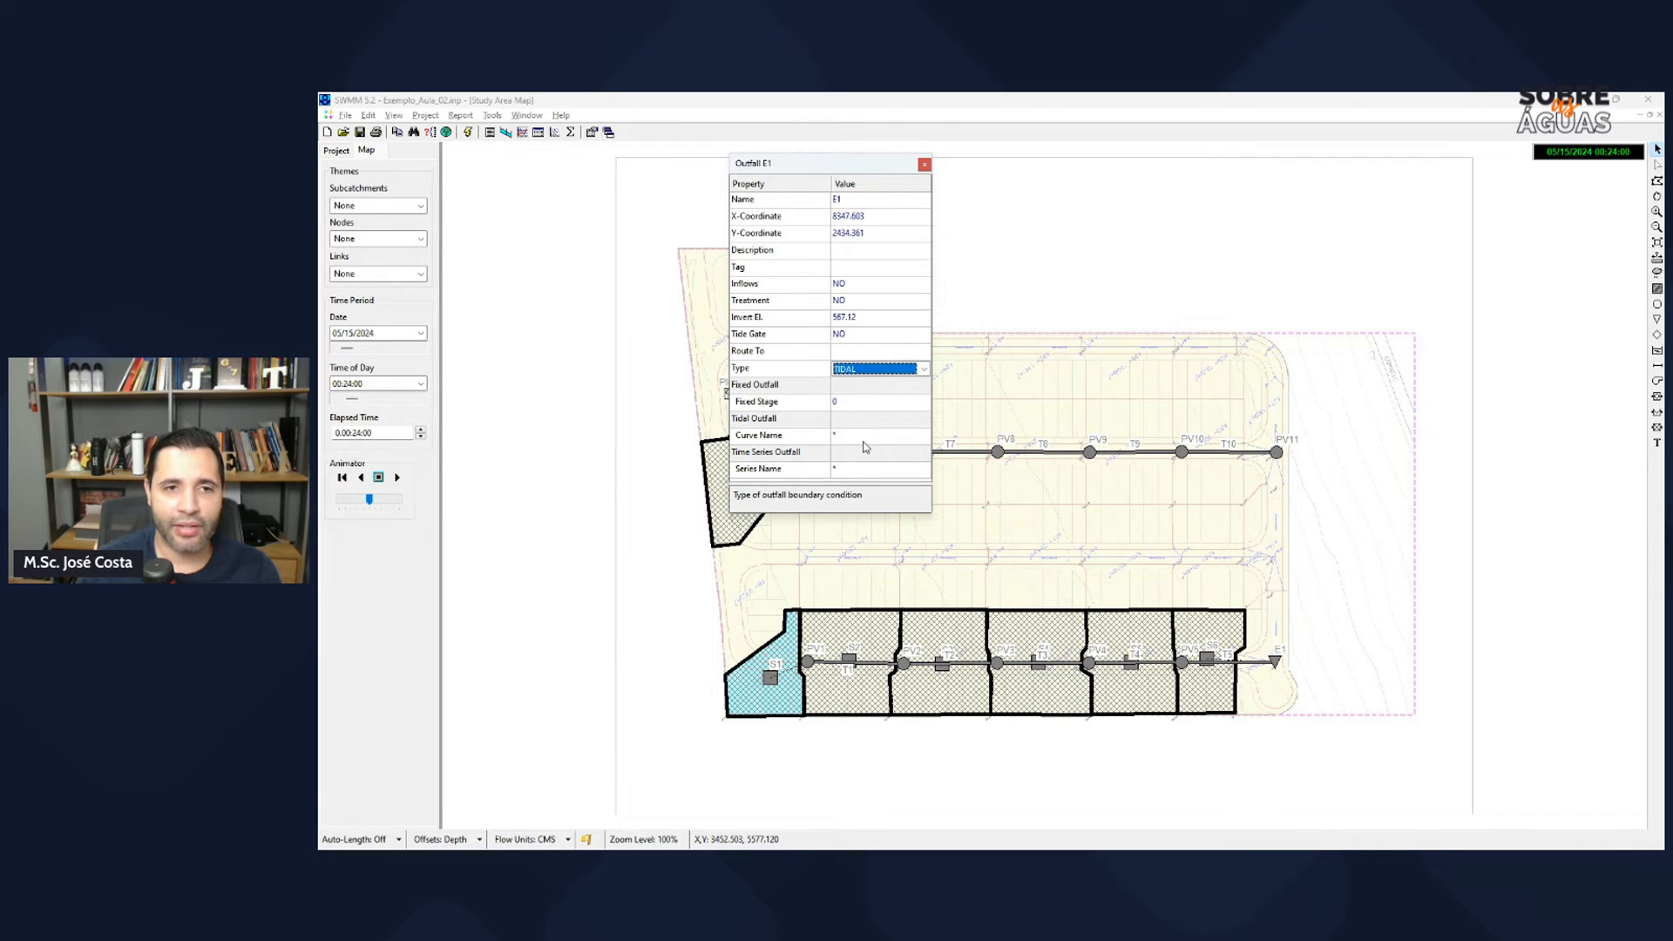
{"action": "left_click", "coordinate": [867, 436]}
{"action": "left_click", "coordinate": [924, 438]}
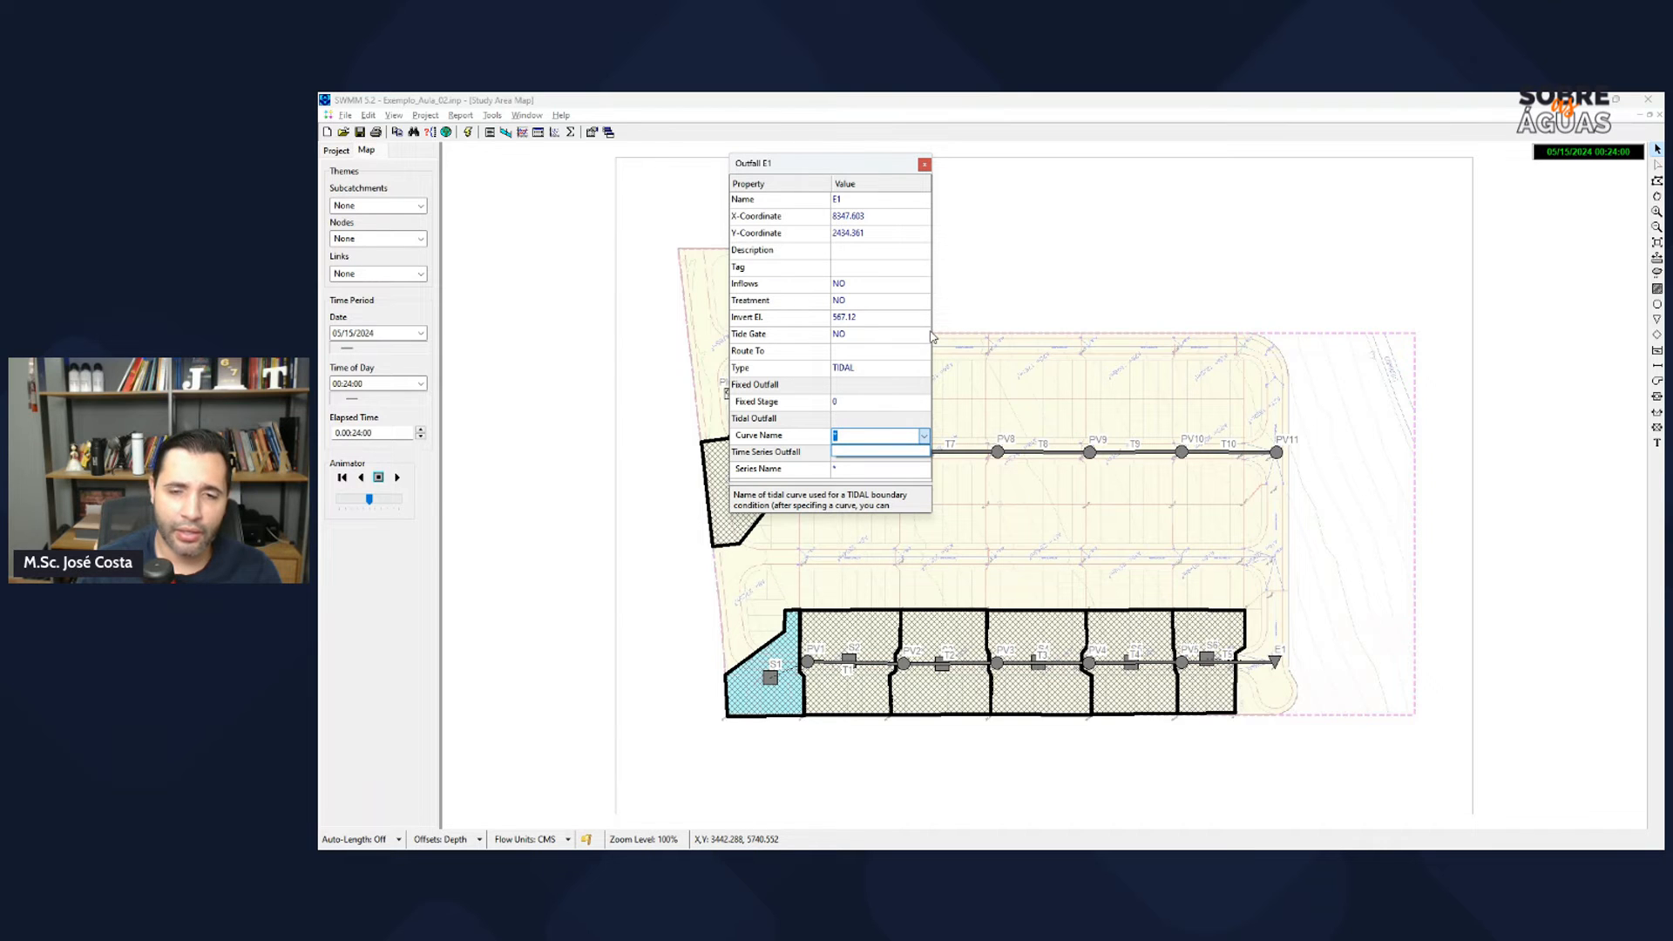
{"action": "left_click", "coordinate": [926, 166]}
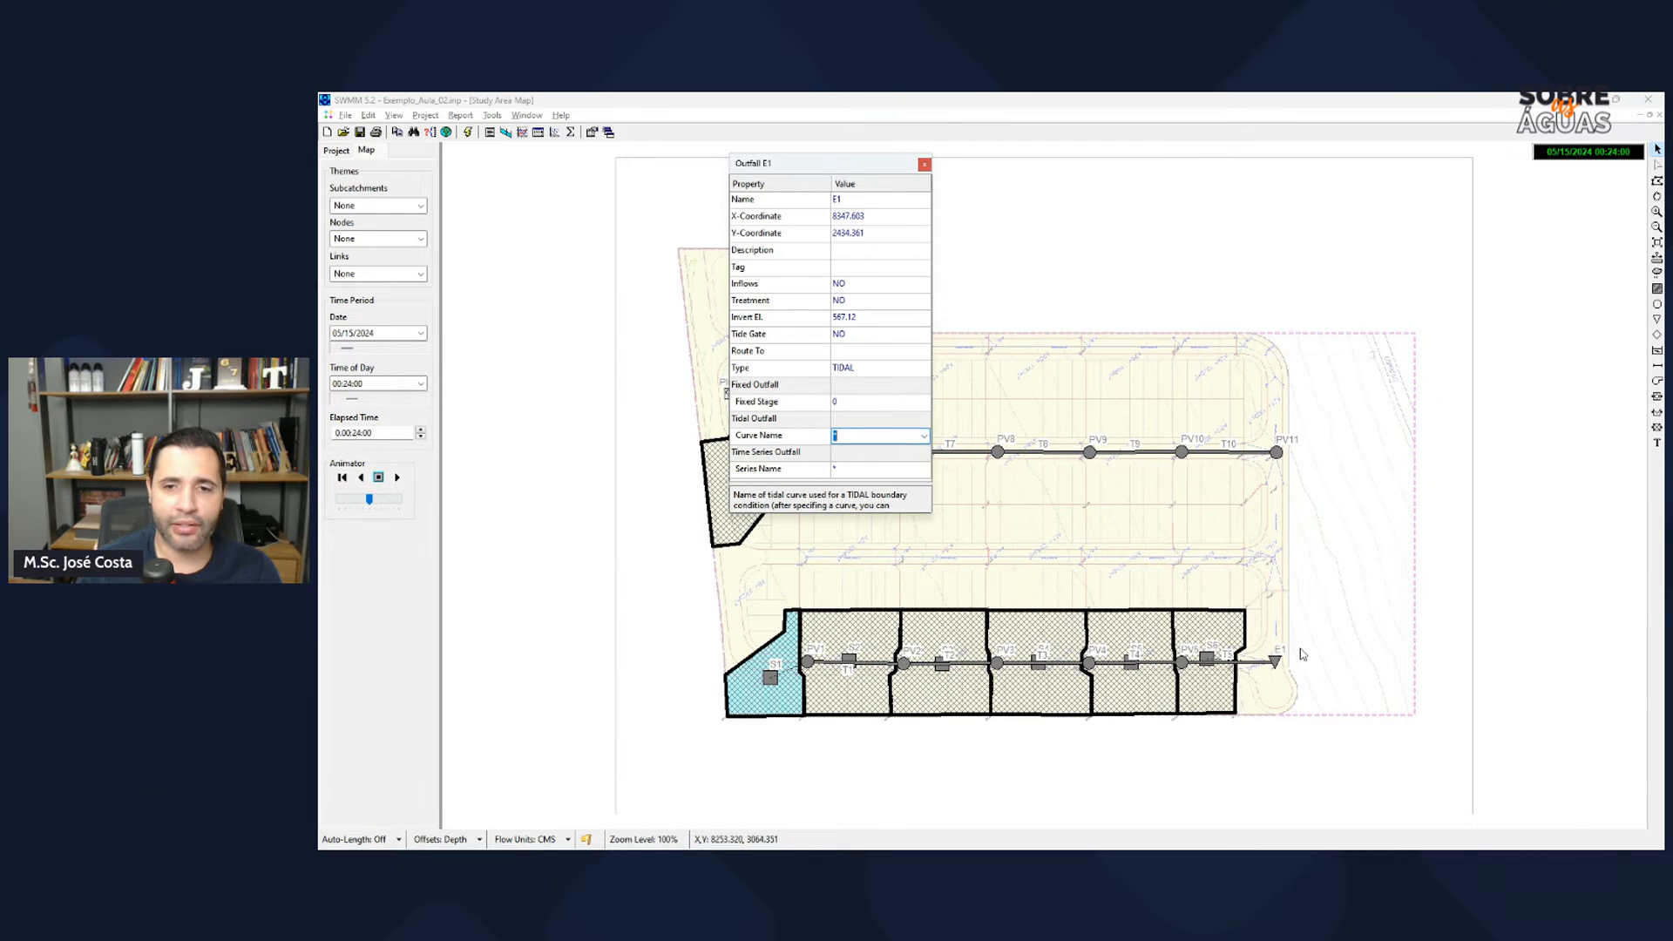
{"action": "left_click", "coordinate": [925, 165]}
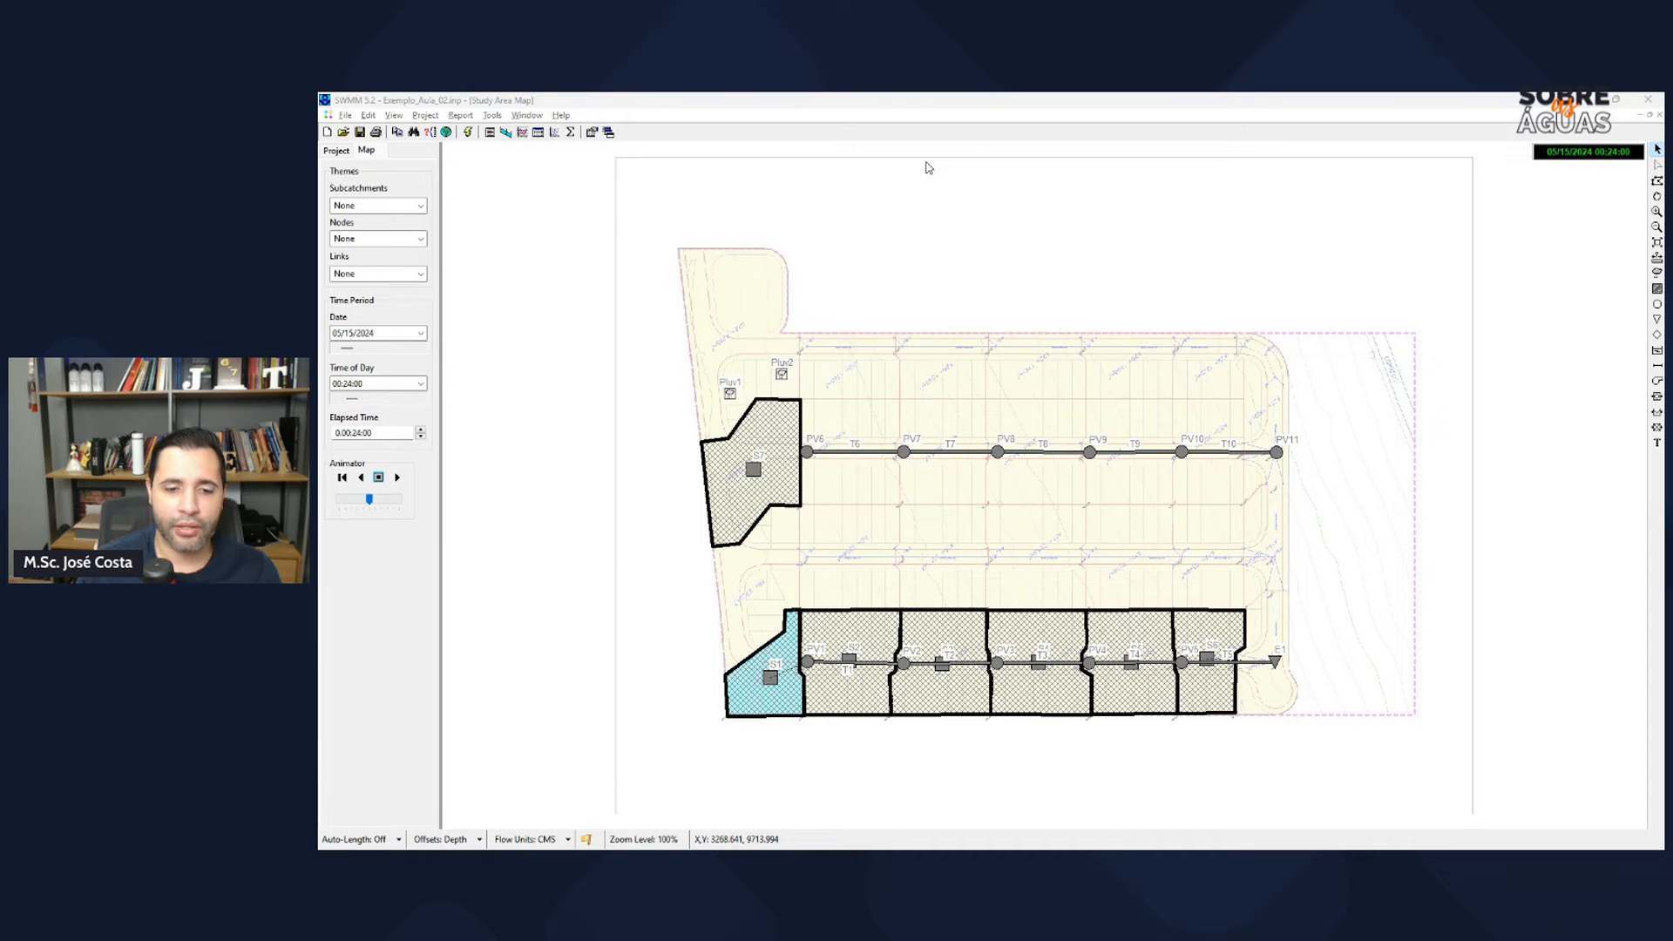
Step: Switch to the MindMeister map and expand the PVs branch
{"action": "key", "text": "alt+Tab"}
{"action": "scroll", "coordinate": [903, 540], "scroll_direction": "down", "scroll_amount": 1}
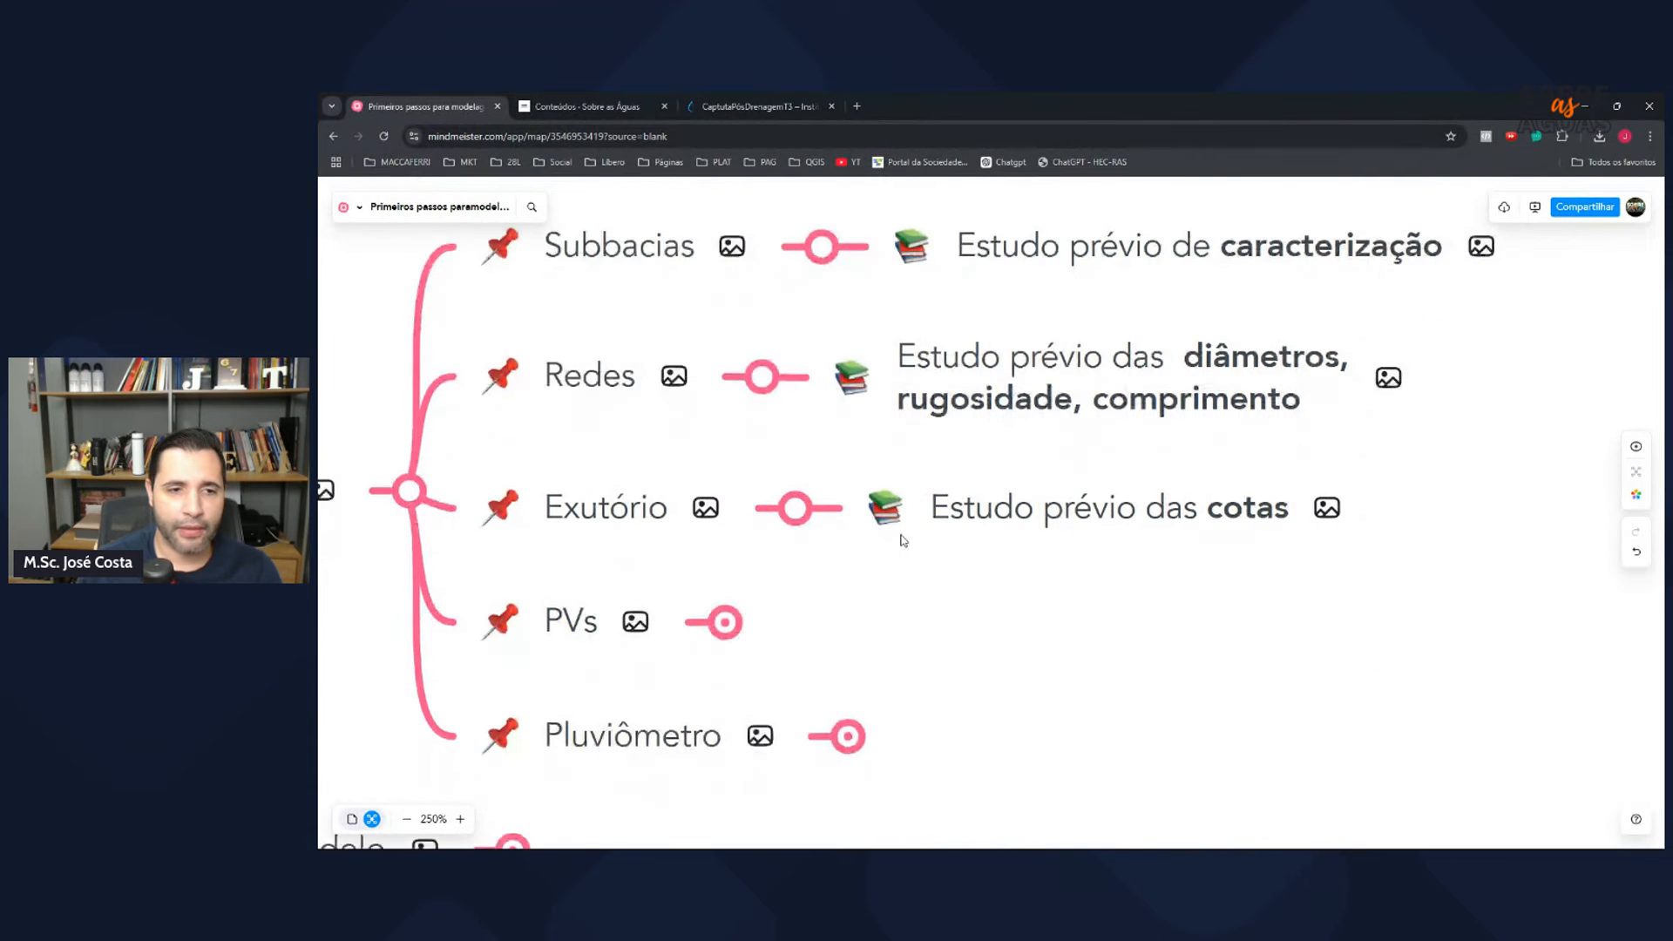
{"action": "left_click", "coordinate": [723, 623]}
{"action": "key", "text": "ctrl+v"}
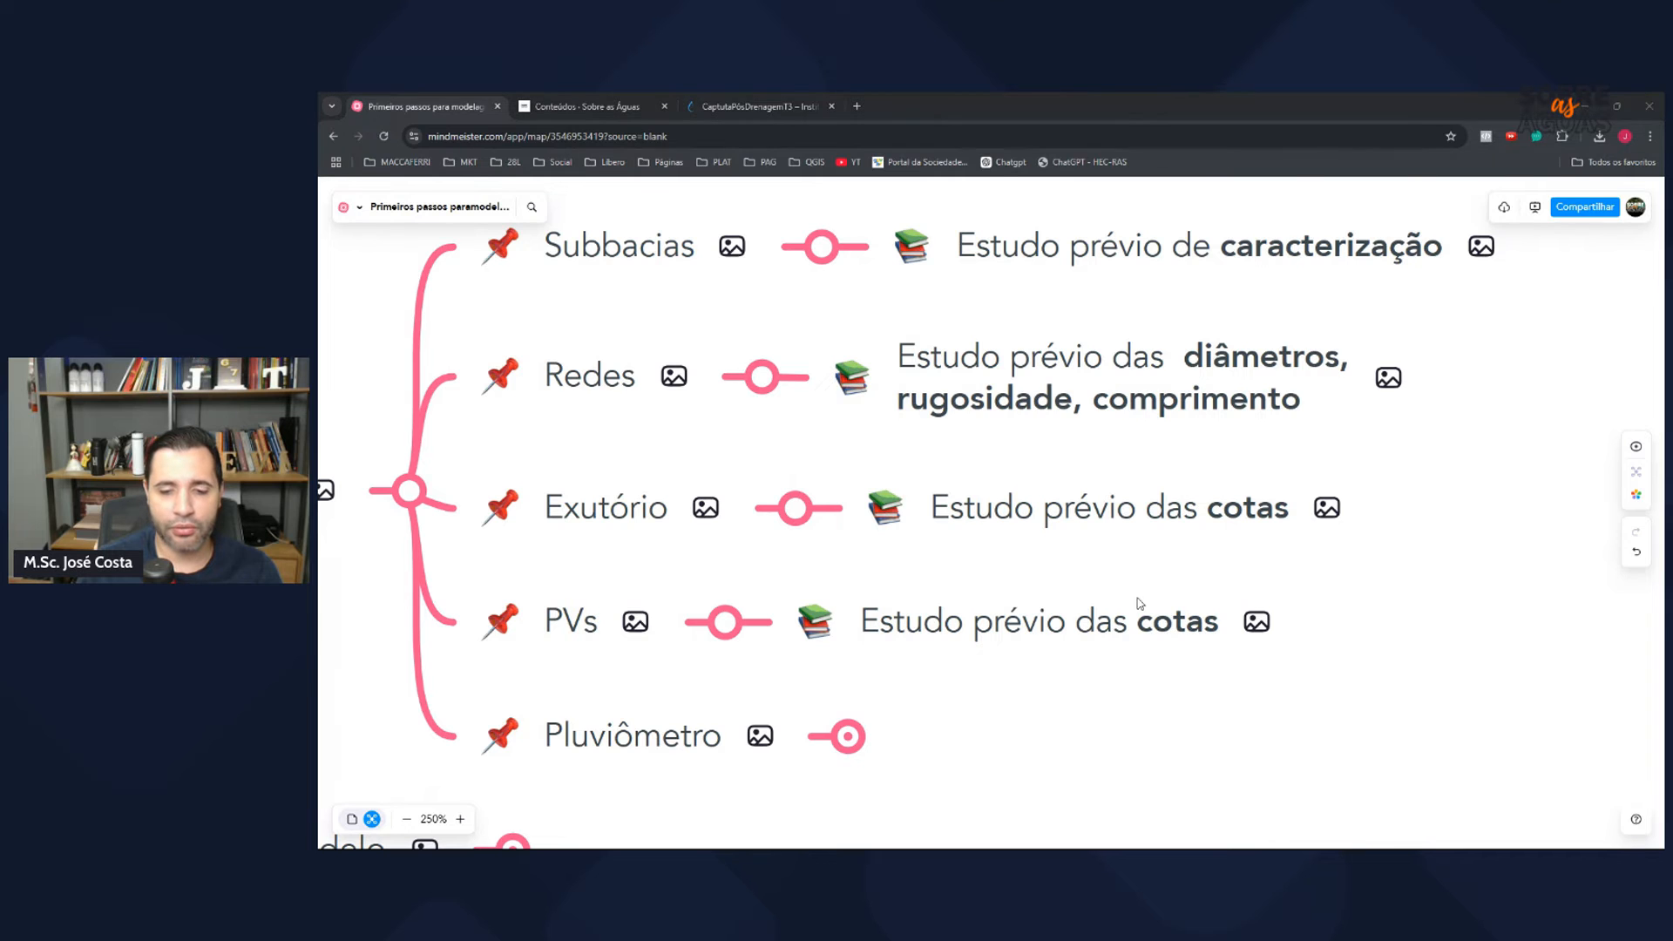
Step: Switch to the PDF plan and examine the ground elevations beside manholes PV 1 and PV 2 along conduit T1
{"action": "key", "text": "alt+Tab"}
{"action": "scroll", "coordinate": [1056, 575], "scroll_direction": "up", "scroll_amount": 3}
{"action": "scroll", "coordinate": [1057, 575], "scroll_direction": "down", "scroll_amount": 3}
{"action": "scroll", "coordinate": [1133, 610], "scroll_direction": "up", "scroll_amount": 3}
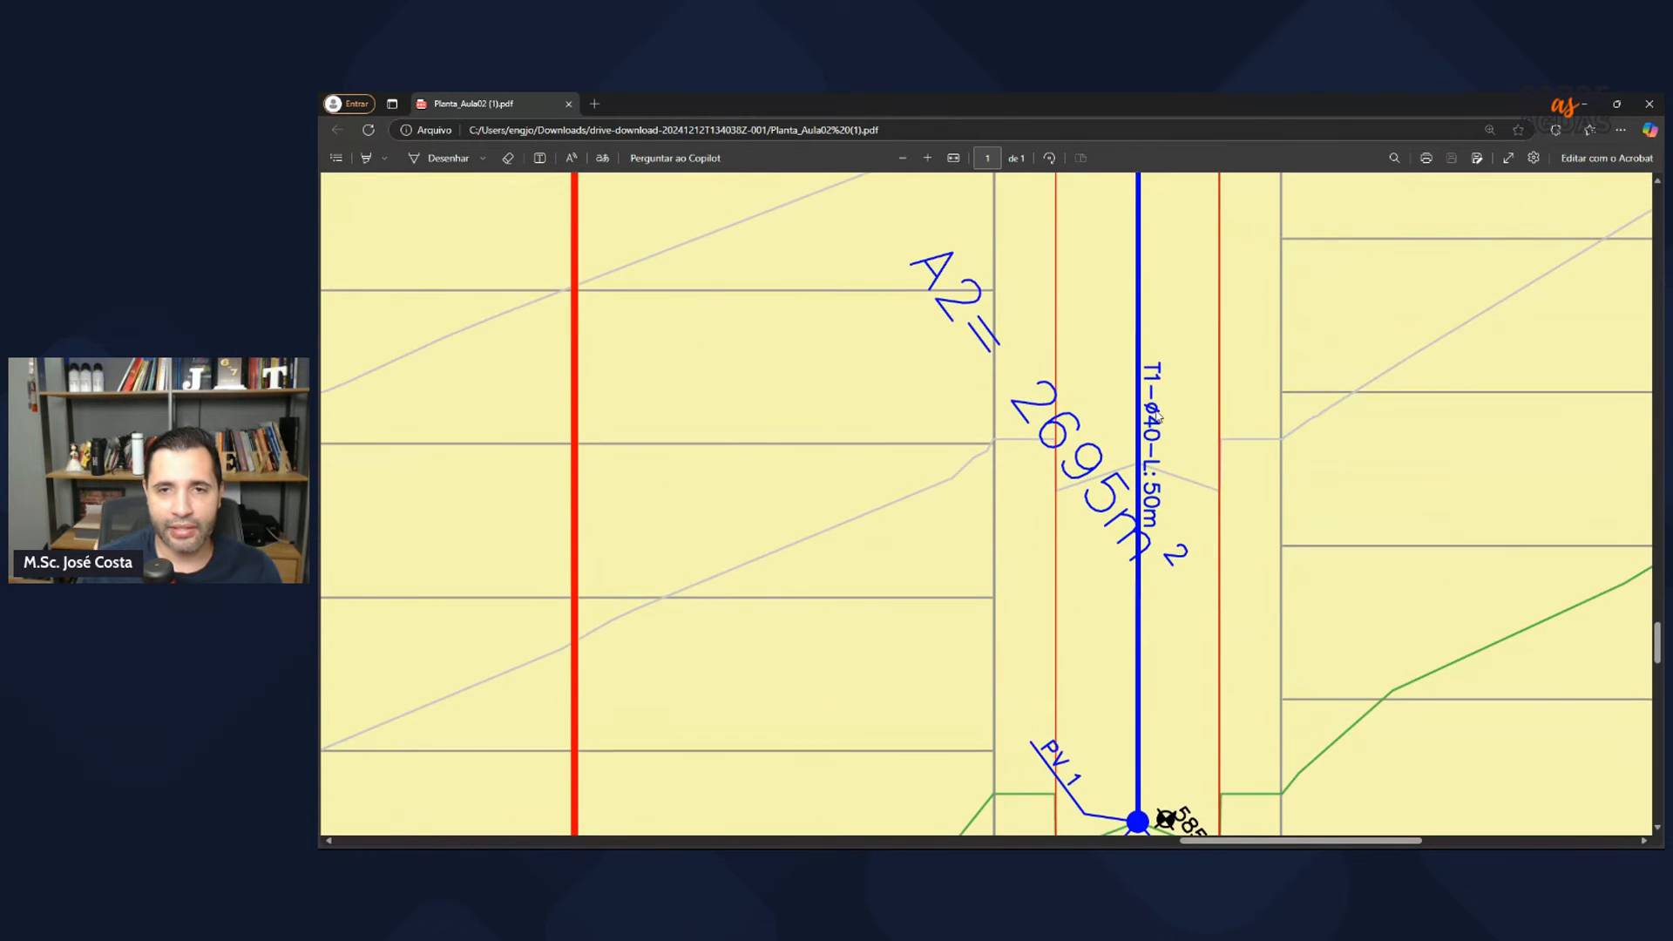
{"action": "scroll", "coordinate": [1142, 615], "scroll_direction": "down", "scroll_amount": 3}
{"action": "scroll", "coordinate": [1149, 621], "scroll_direction": "up", "scroll_amount": 3}
{"action": "scroll", "coordinate": [1149, 620], "scroll_direction": "up", "scroll_amount": 2}
{"action": "scroll", "coordinate": [1159, 623], "scroll_direction": "down", "scroll_amount": 5}
{"action": "scroll", "coordinate": [1163, 678], "scroll_direction": "up", "scroll_amount": 1}
{"action": "scroll", "coordinate": [1151, 624], "scroll_direction": "down", "scroll_amount": 5}
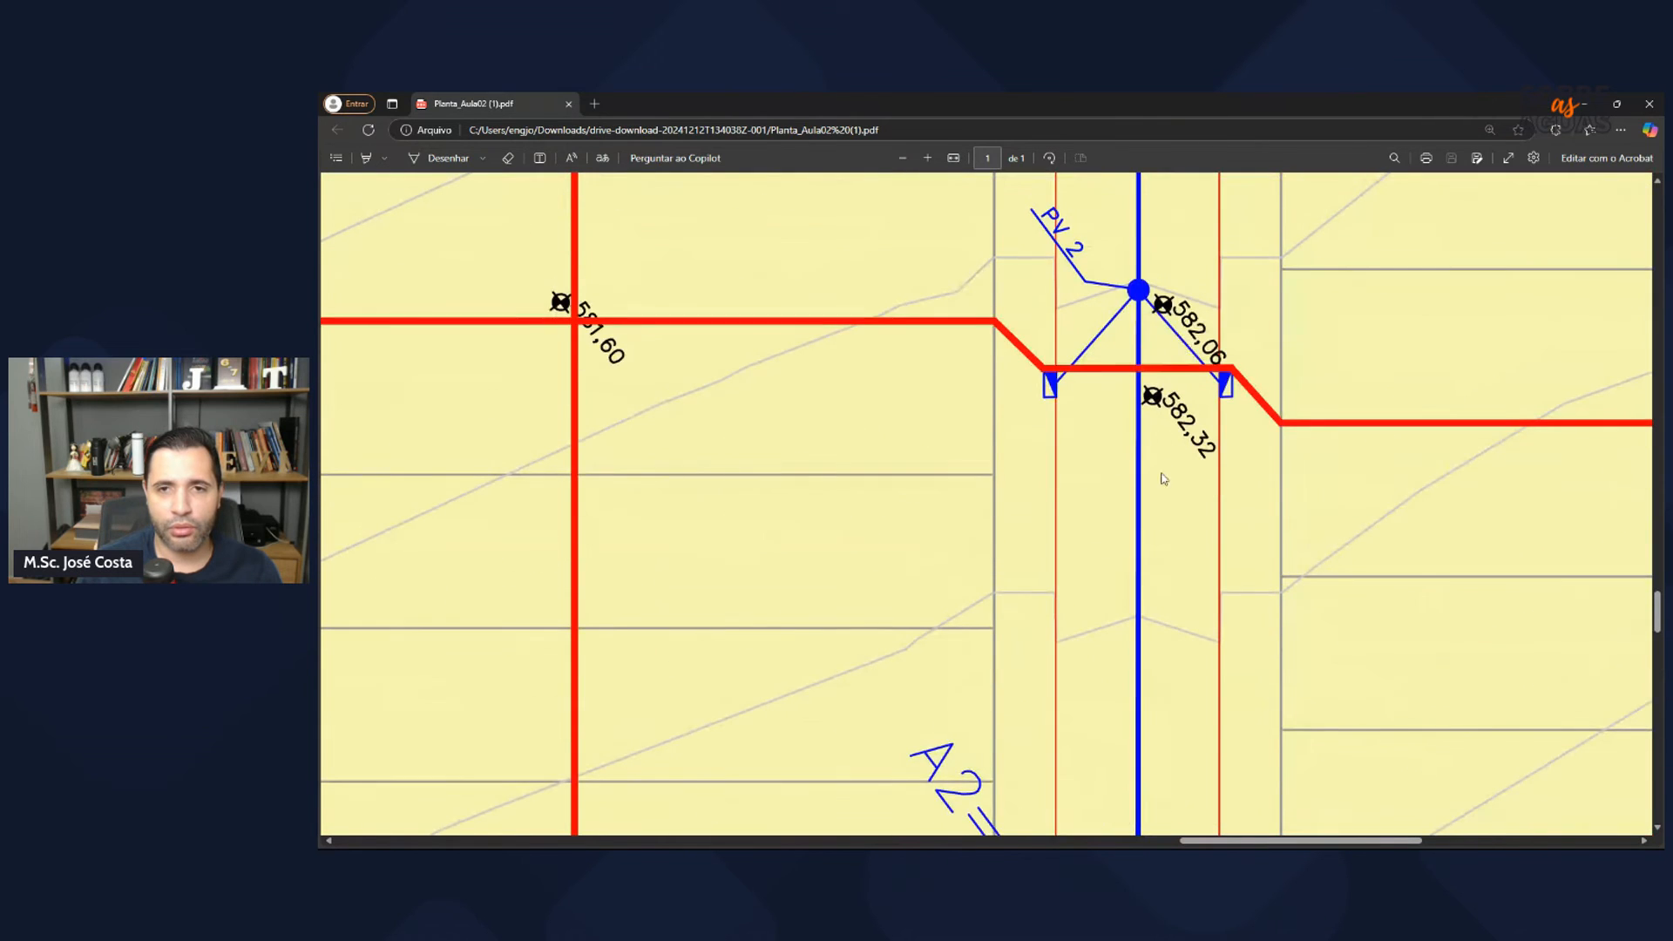
{"action": "scroll", "coordinate": [1159, 479], "scroll_direction": "up", "scroll_amount": 7}
{"action": "scroll", "coordinate": [1126, 531], "scroll_direction": "down", "scroll_amount": 5}
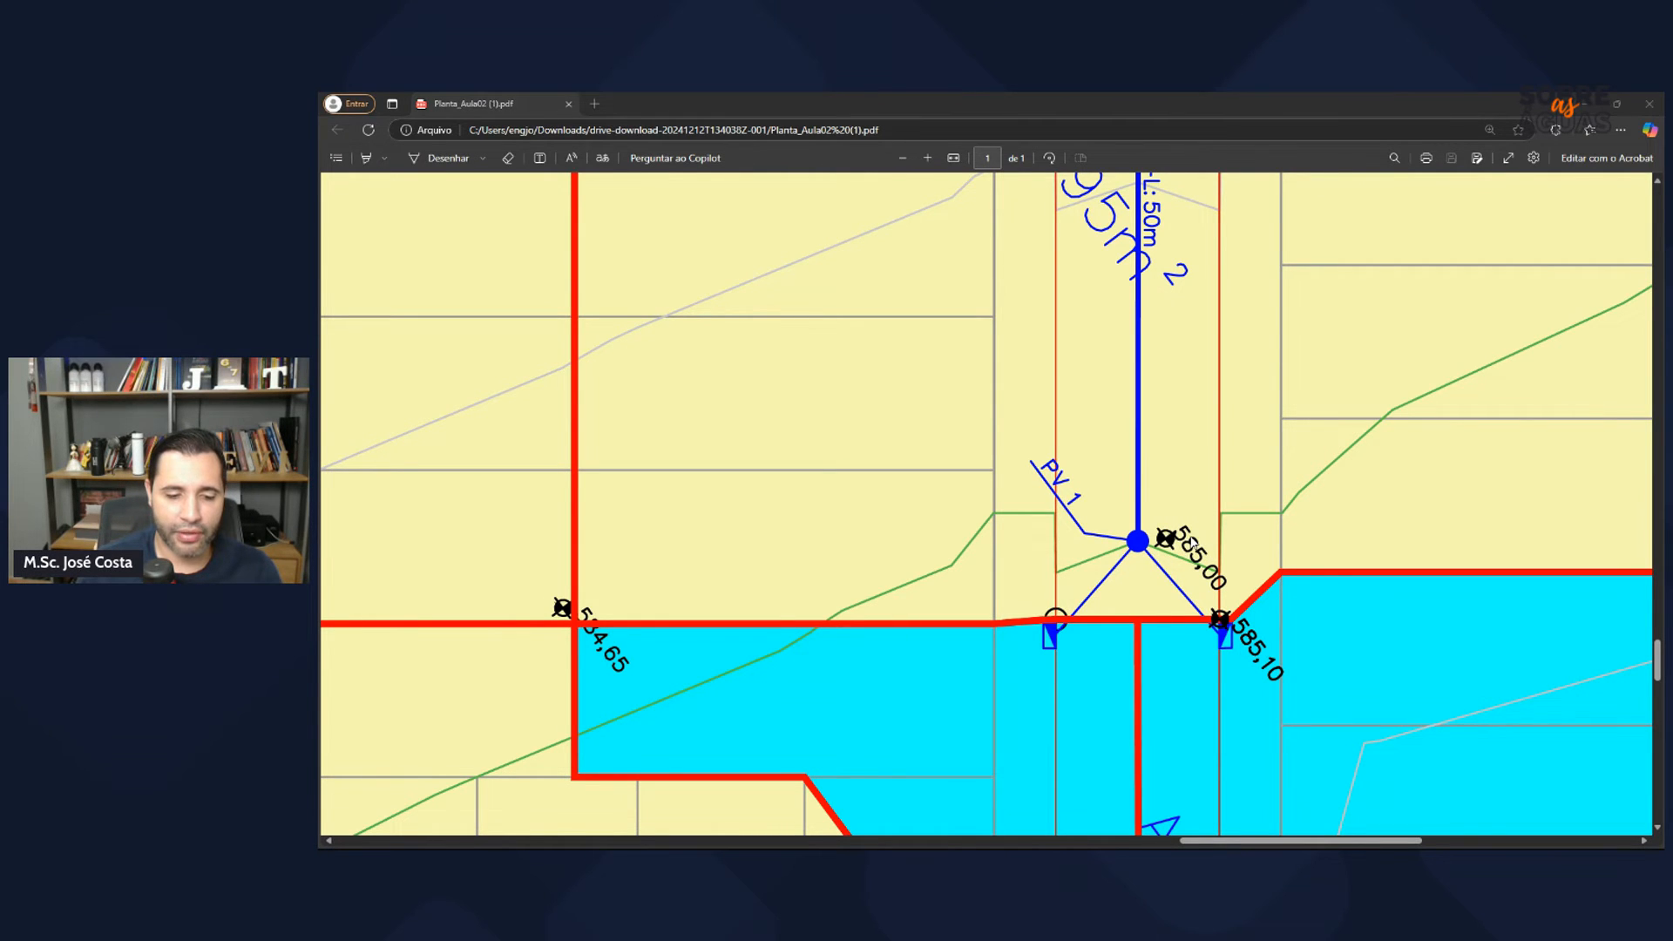
Step: Examine PV 1's CT value in the spreadsheet's PVs_01 sheet and go back to the PDF plan to compare it
{"action": "key", "text": "alt+Tab"}
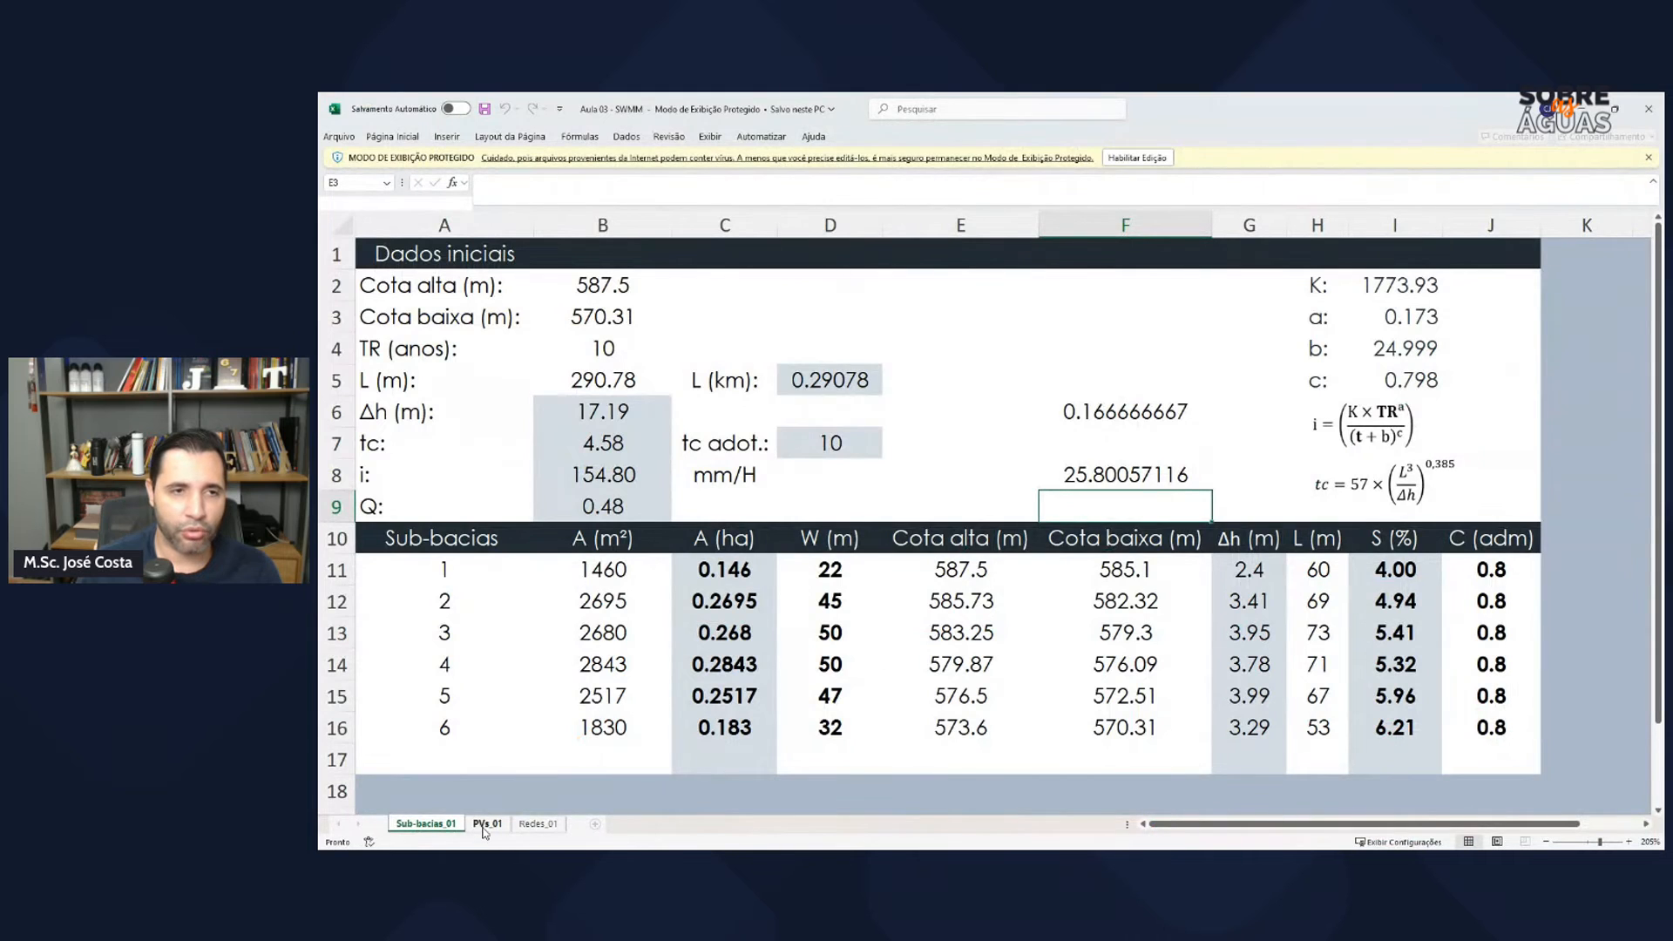
{"action": "left_click", "coordinate": [486, 824]}
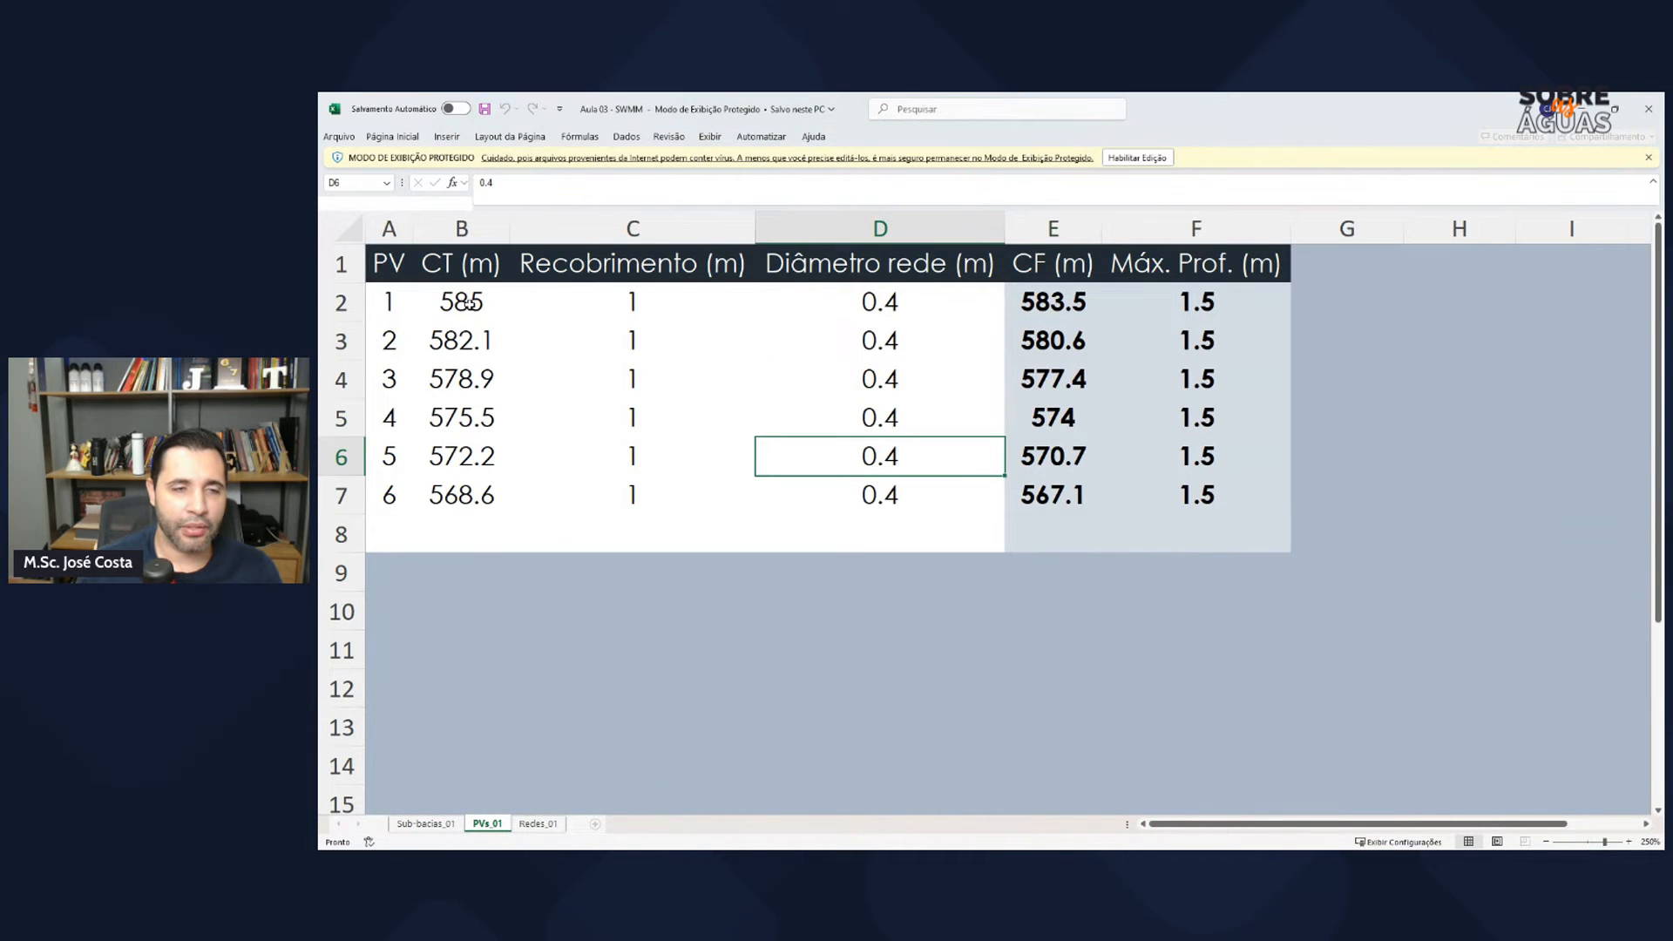
{"action": "scroll", "coordinate": [475, 307], "scroll_direction": "up", "scroll_amount": 2}
{"action": "scroll", "coordinate": [723, 403], "scroll_direction": "left", "scroll_amount": 1}
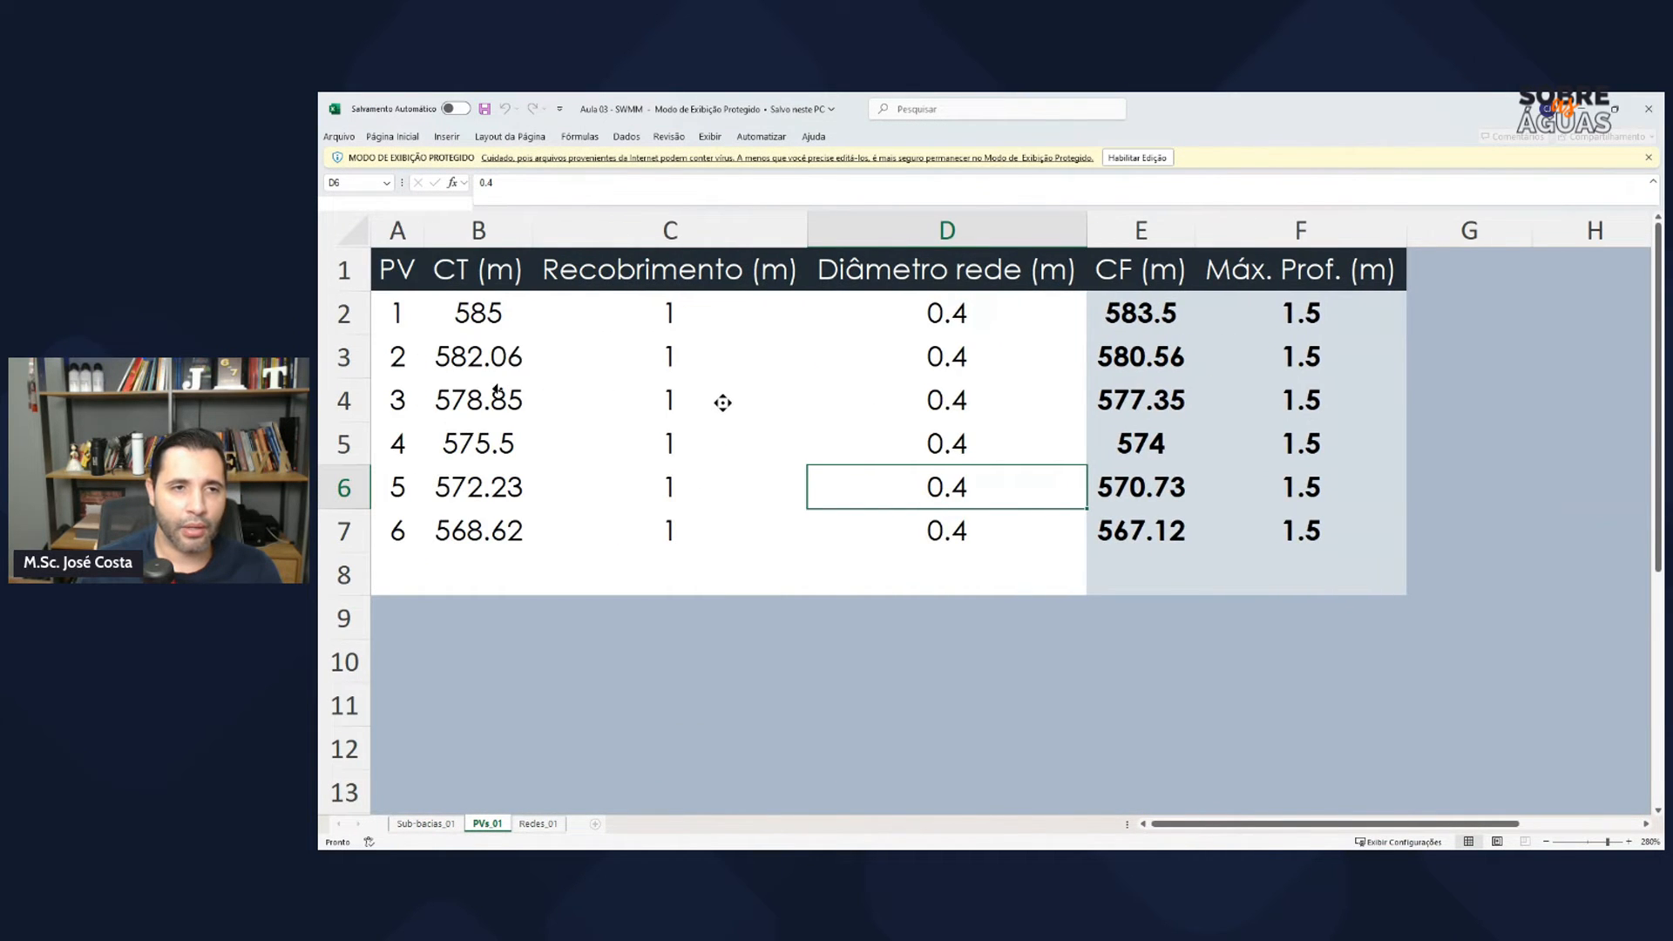
{"action": "left_click", "coordinate": [508, 309]}
{"action": "key", "text": "alt+Tab"}
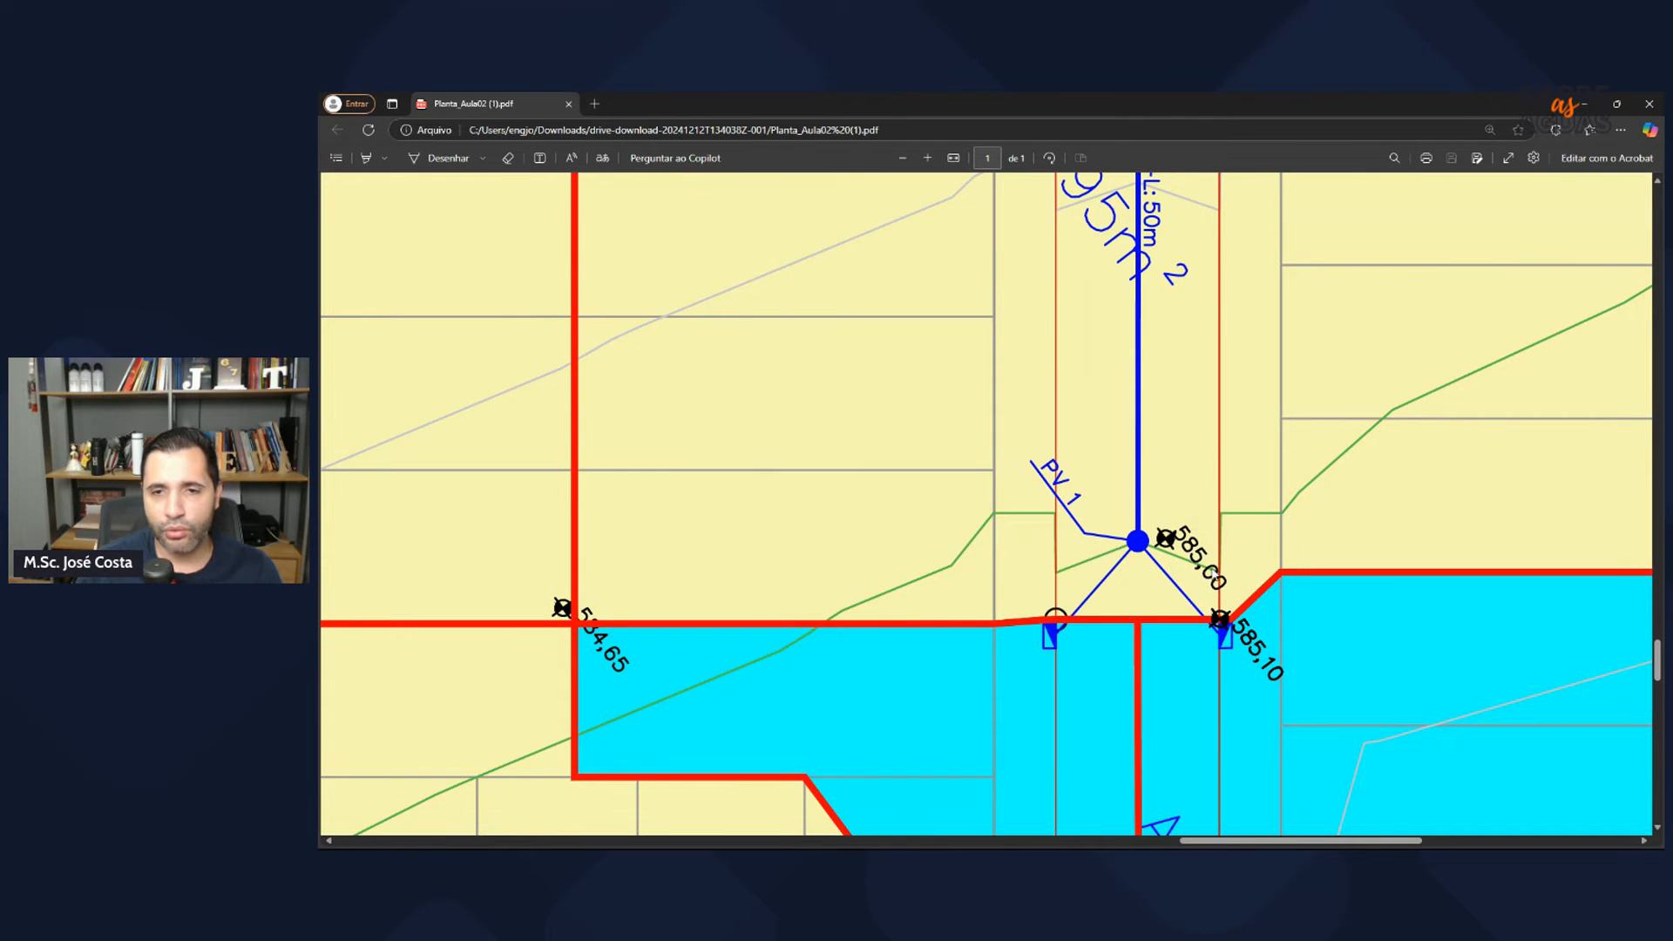
Step: Switch to the spreadsheet and examine PV 1's cover, network diameter and CF formula on the PVs_01 sheet
{"action": "key", "text": "alt+Tab"}
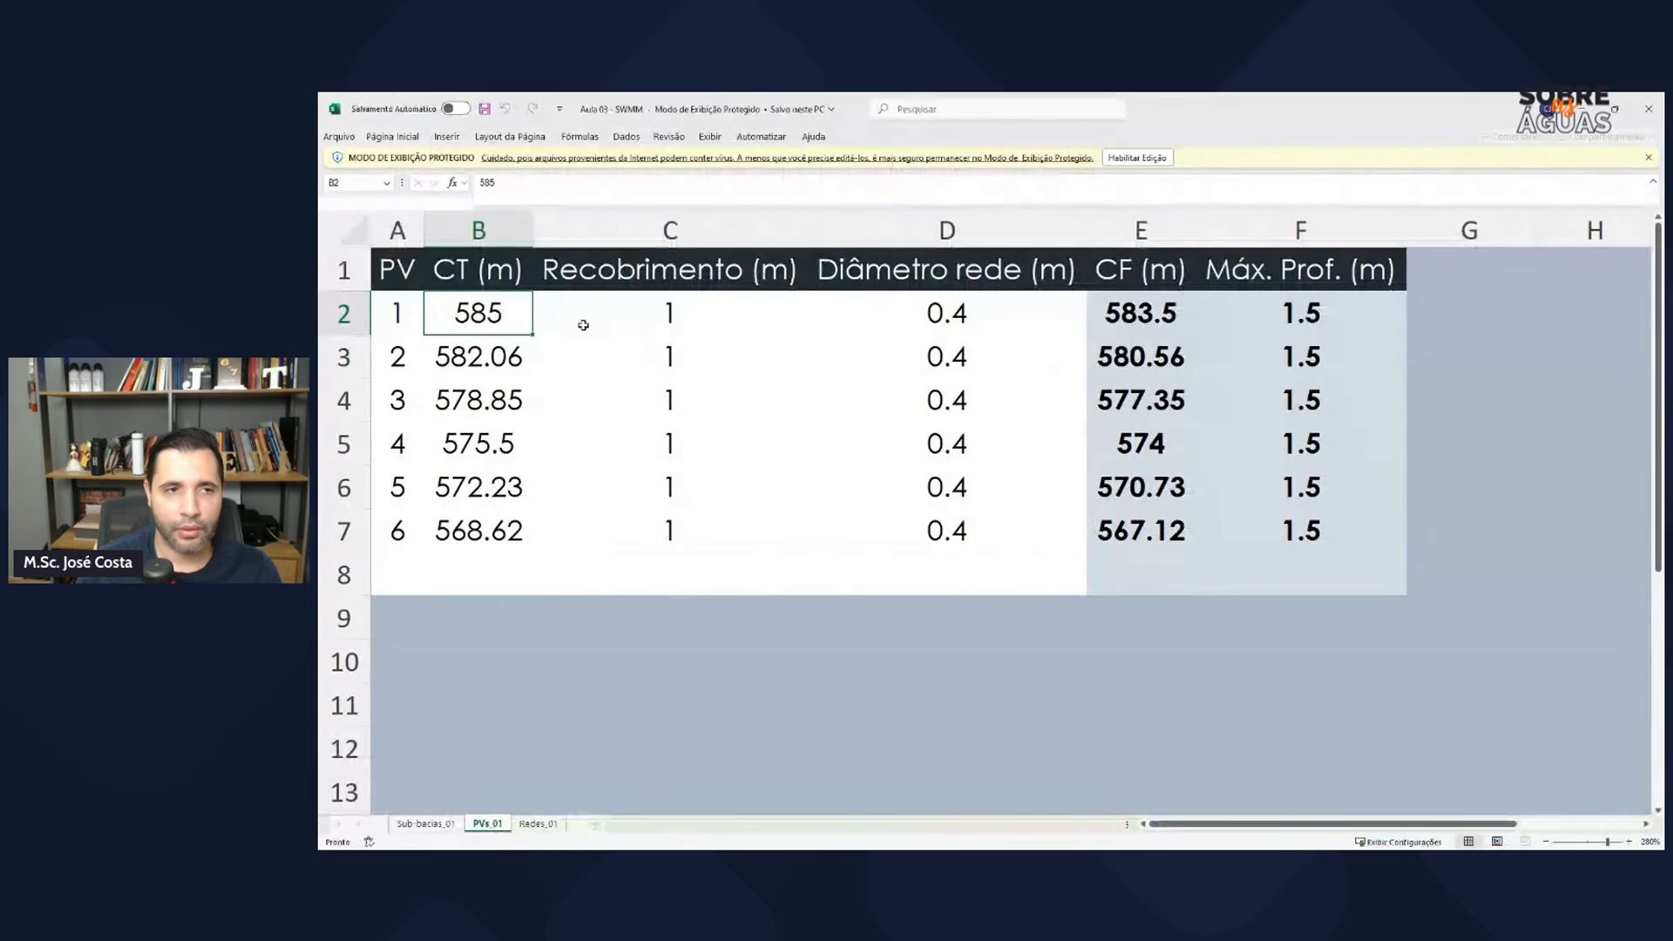
{"action": "left_click", "coordinate": [665, 315]}
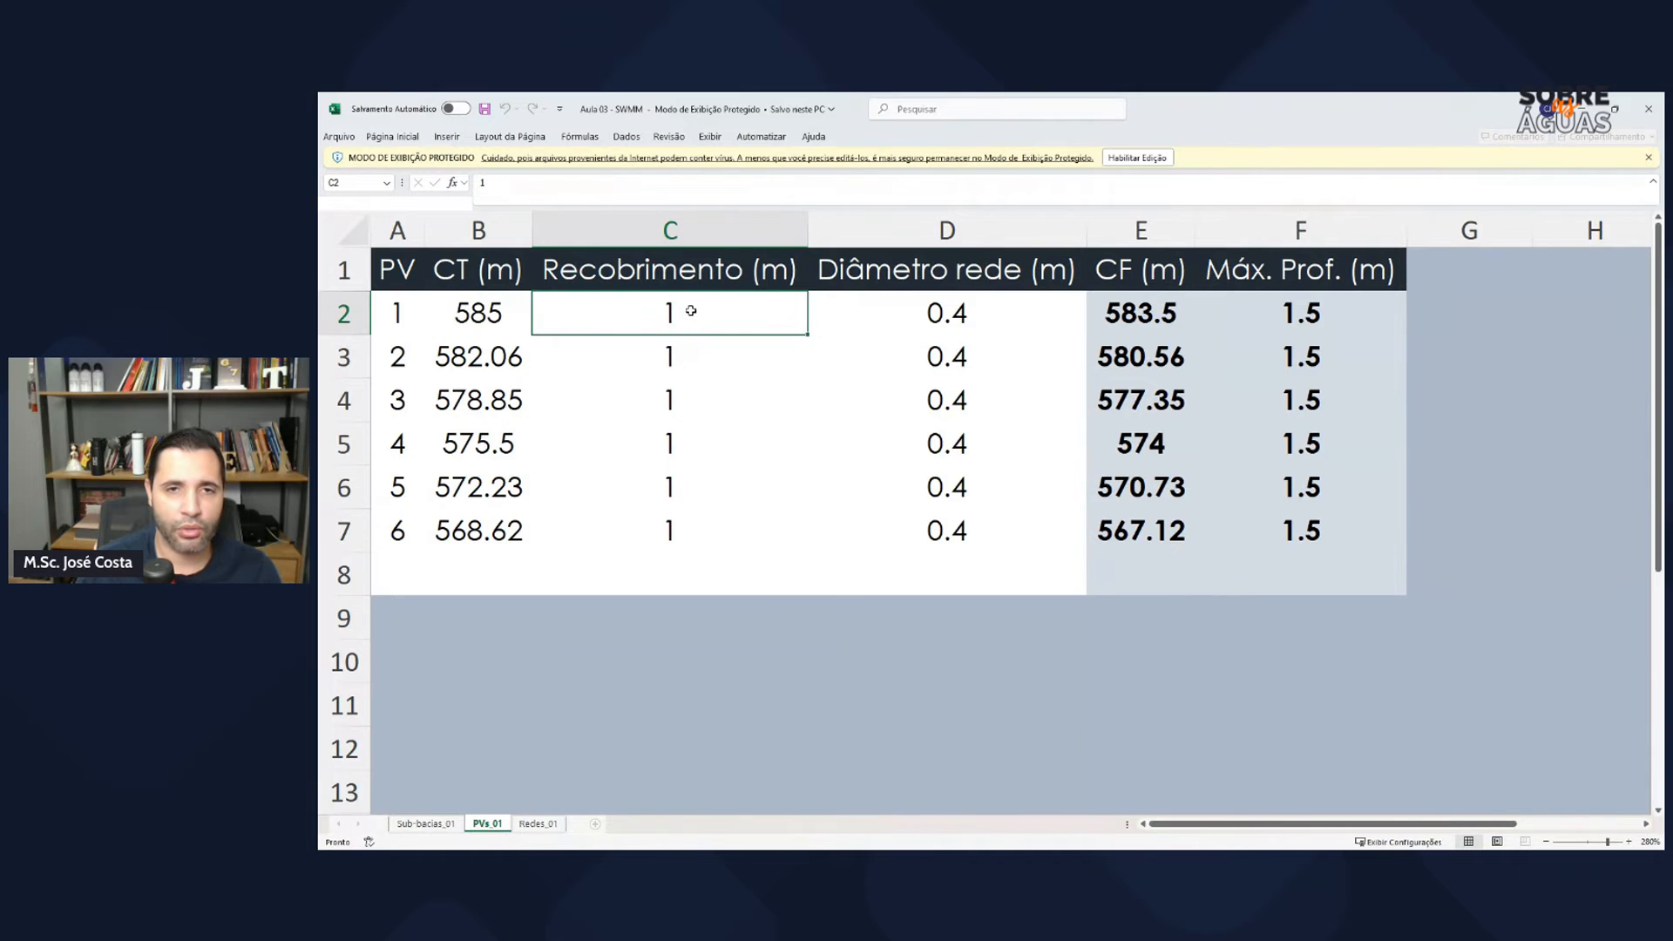
{"action": "left_click", "coordinate": [935, 312]}
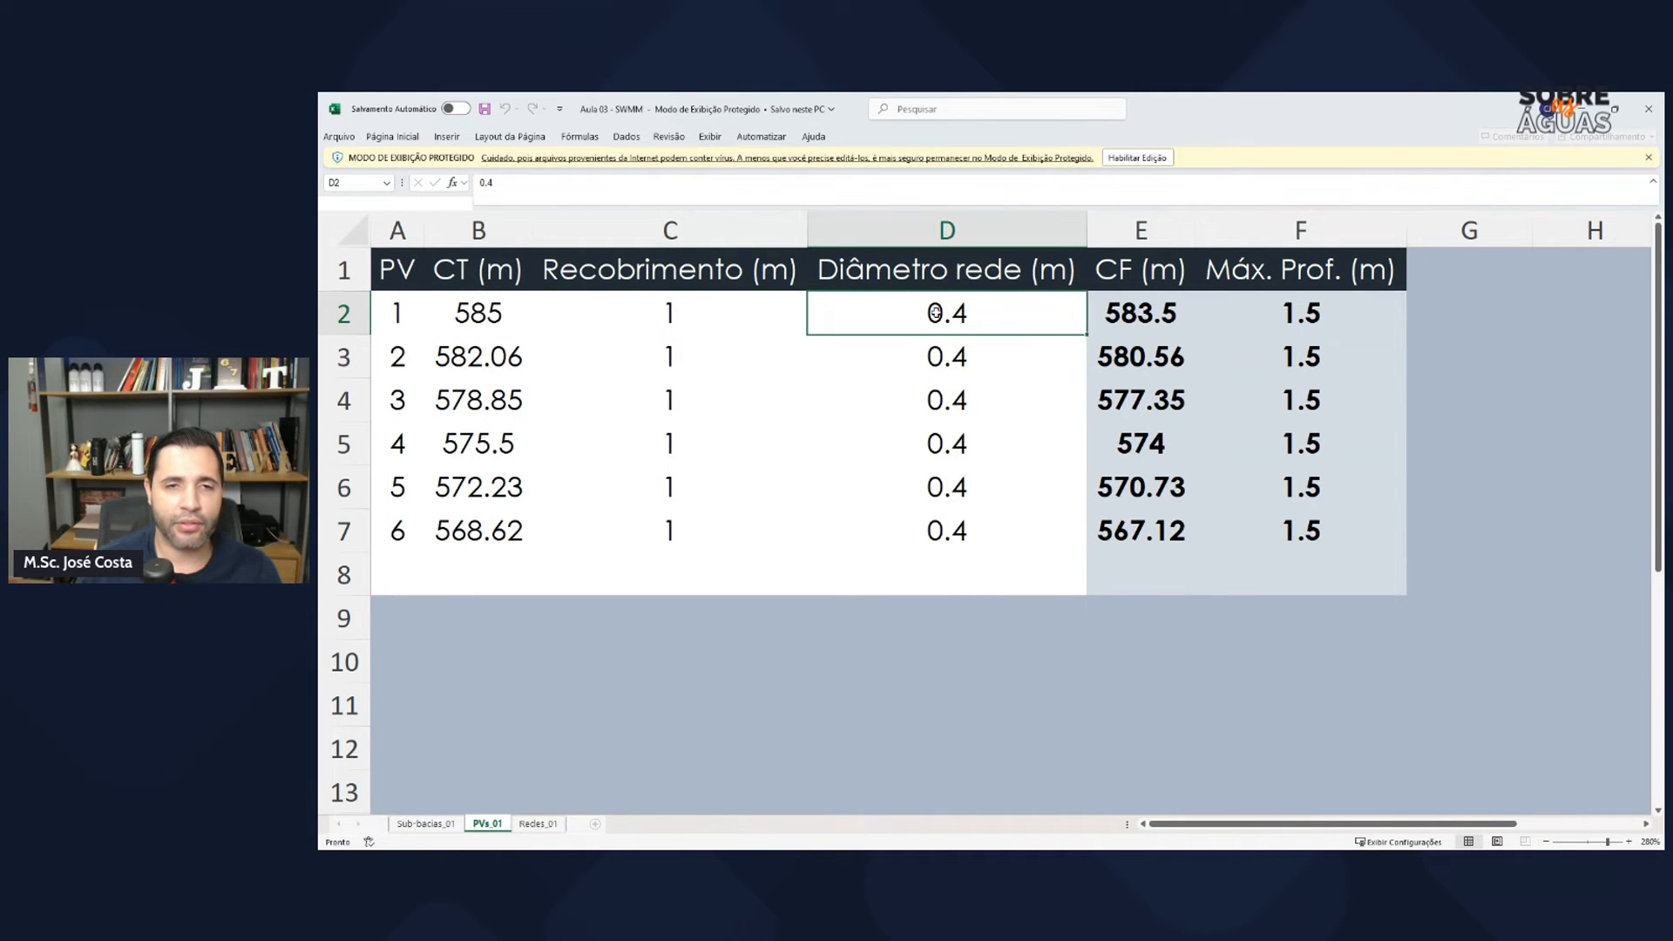
{"action": "left_click_drag", "start_coordinate": [668, 314], "coordinate": [814, 314]}
{"action": "left_click_drag", "start_coordinate": [478, 313], "coordinate": [933, 299]}
{"action": "left_click", "coordinate": [1107, 303]}
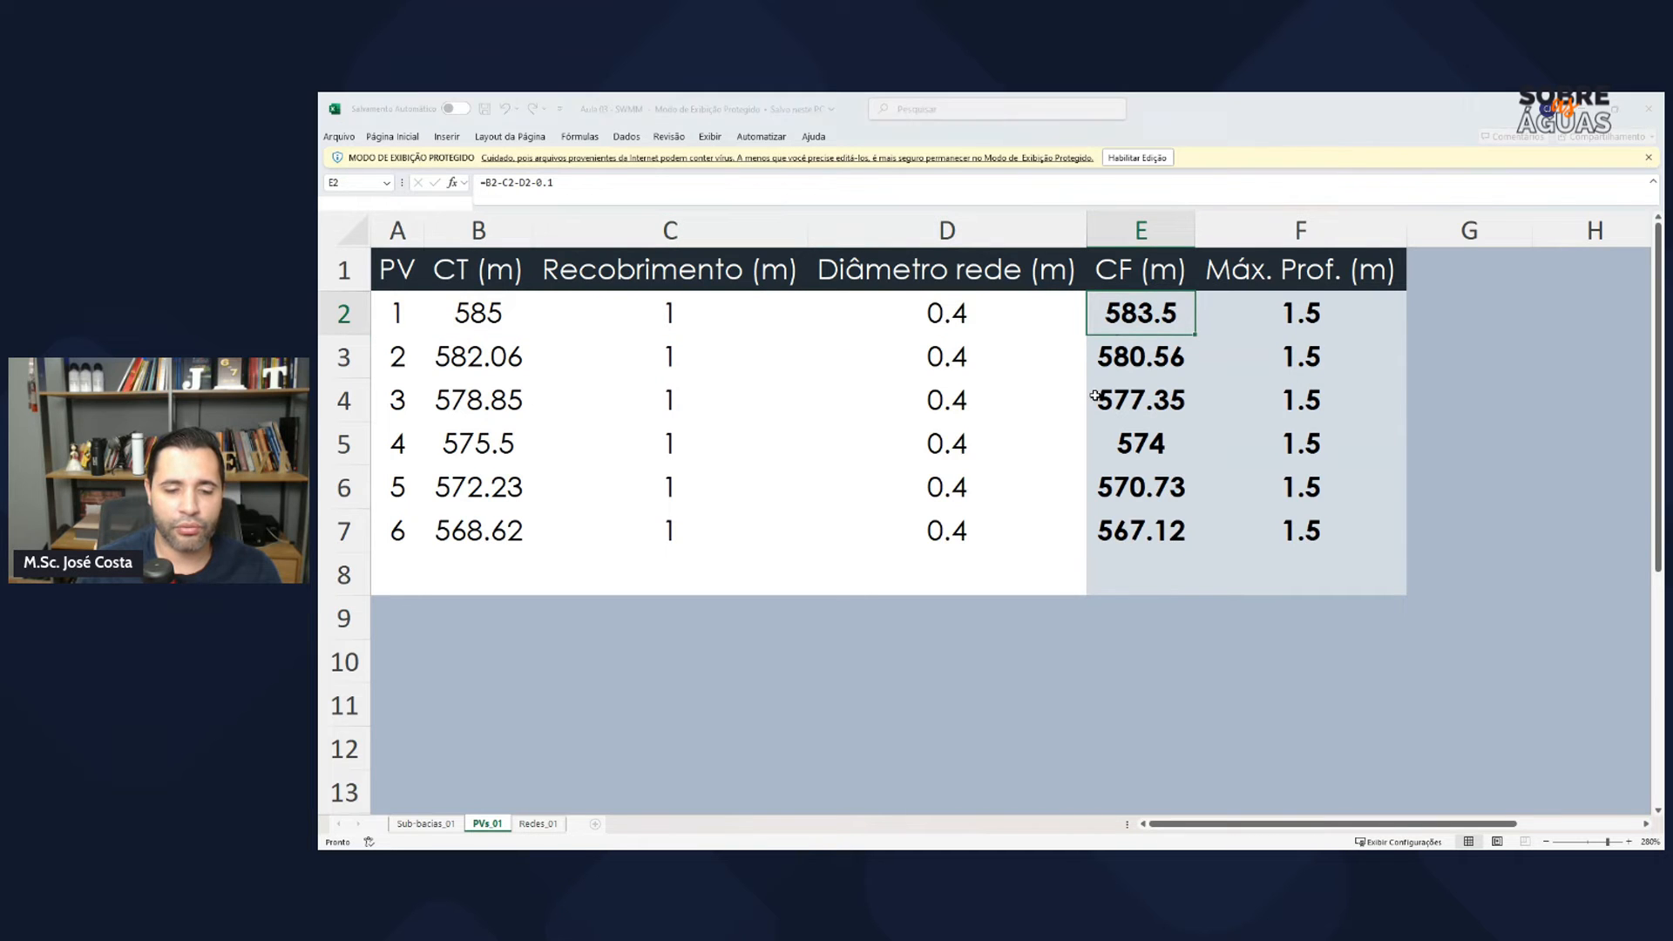
Step: Switch to the Snipping Tool sketch and erase all of the old outfall drawing
{"action": "key", "text": "alt+Tab"}
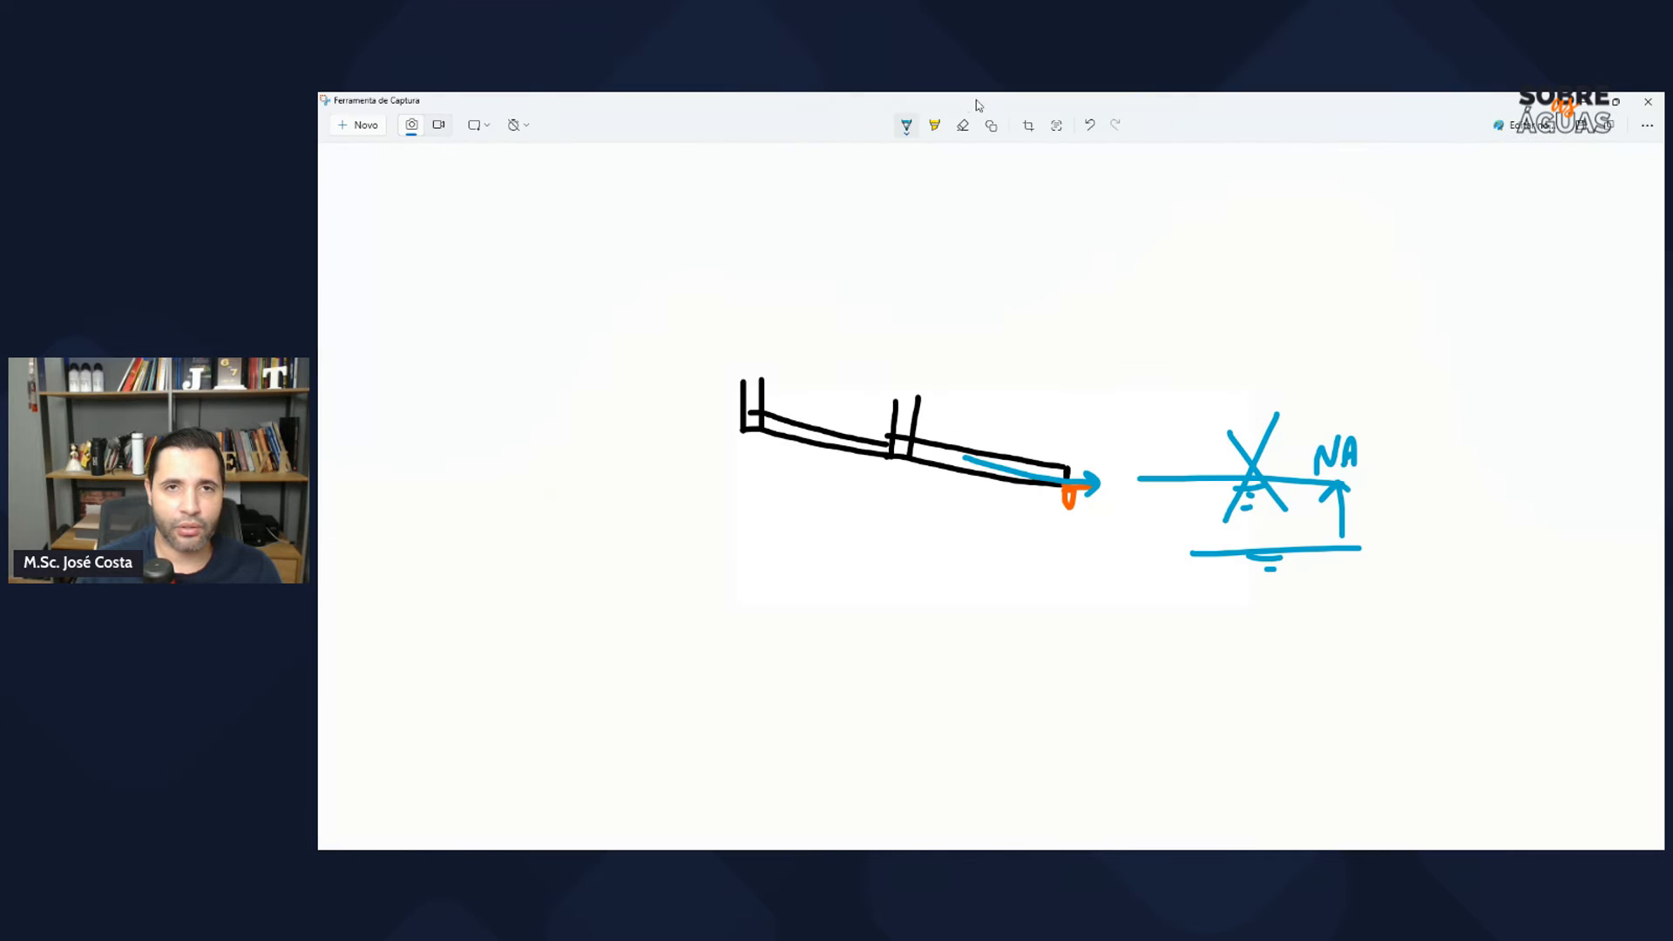
{"action": "left_click", "coordinate": [963, 126]}
{"action": "mouse_move", "coordinate": [1098, 436]}
{"action": "left_mouse_down"}
{"action": "mouse_move", "coordinate": [1284, 507]}
{"action": "mouse_move", "coordinate": [1273, 567]}
{"action": "mouse_move", "coordinate": [1274, 489]}
{"action": "mouse_move", "coordinate": [1260, 522]}
{"action": "left_mouse_up"}
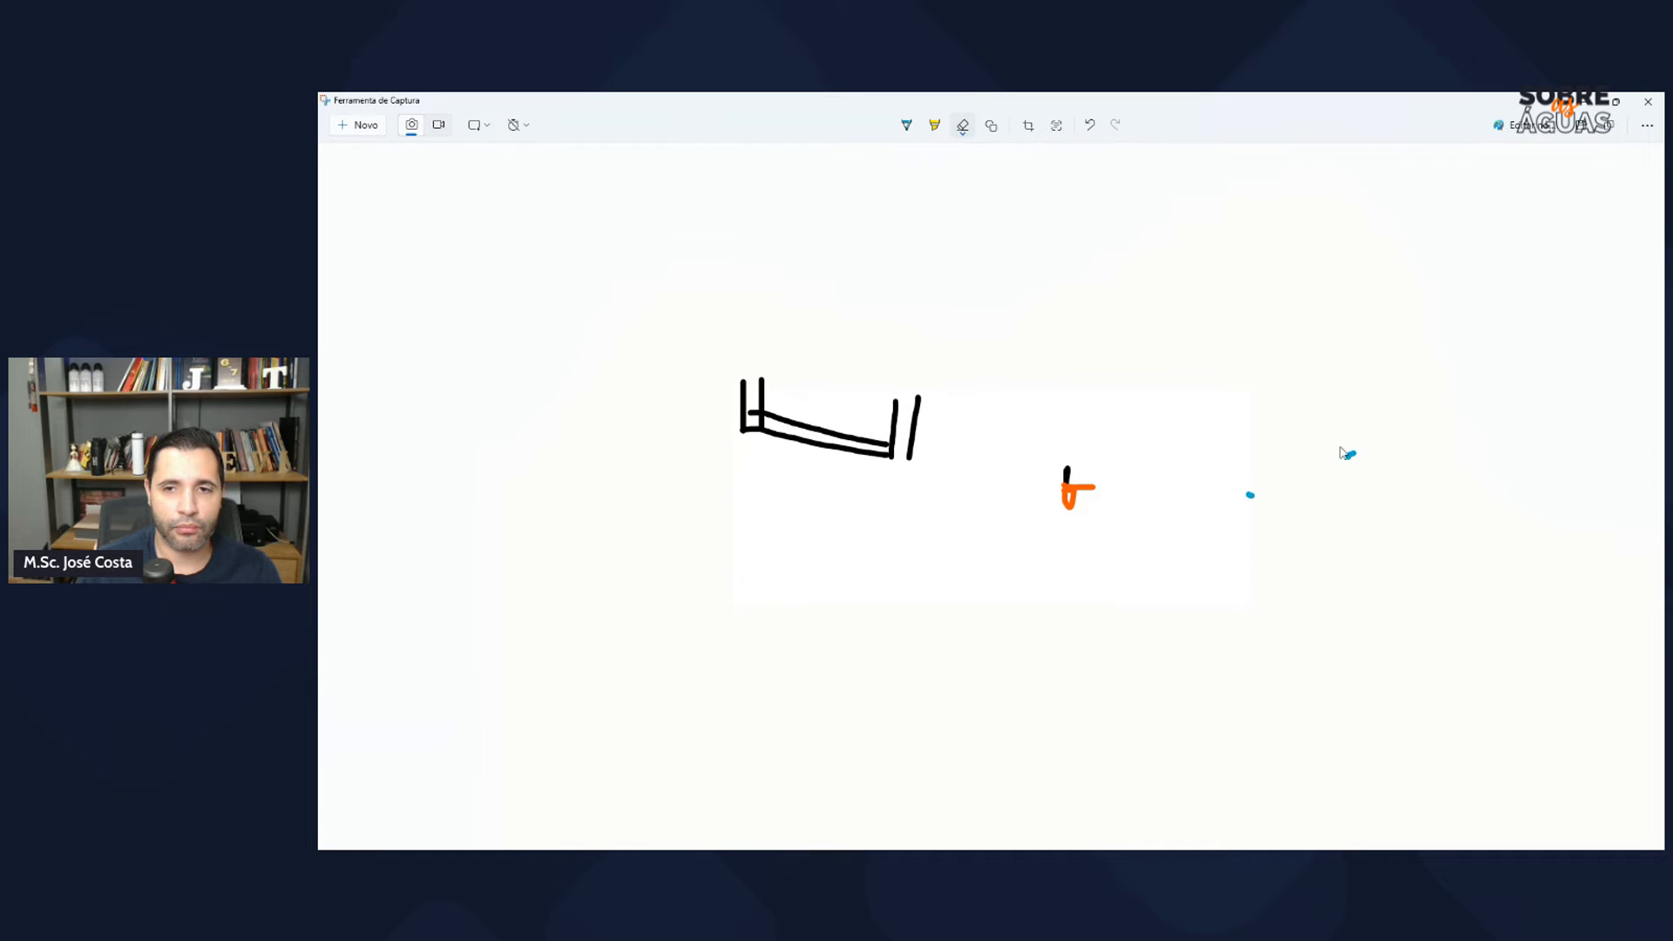
{"action": "left_click", "coordinate": [1251, 497]}
{"action": "left_click", "coordinate": [1346, 457]}
{"action": "mouse_move", "coordinate": [1083, 511]}
{"action": "left_mouse_down"}
{"action": "mouse_move", "coordinate": [1063, 481]}
{"action": "mouse_move", "coordinate": [743, 405]}
{"action": "mouse_move", "coordinate": [818, 471]}
{"action": "left_mouse_up"}
Step: Sketch in black a manhole section with its outlet pipe and the ground line running above it
{"action": "left_click", "coordinate": [907, 129]}
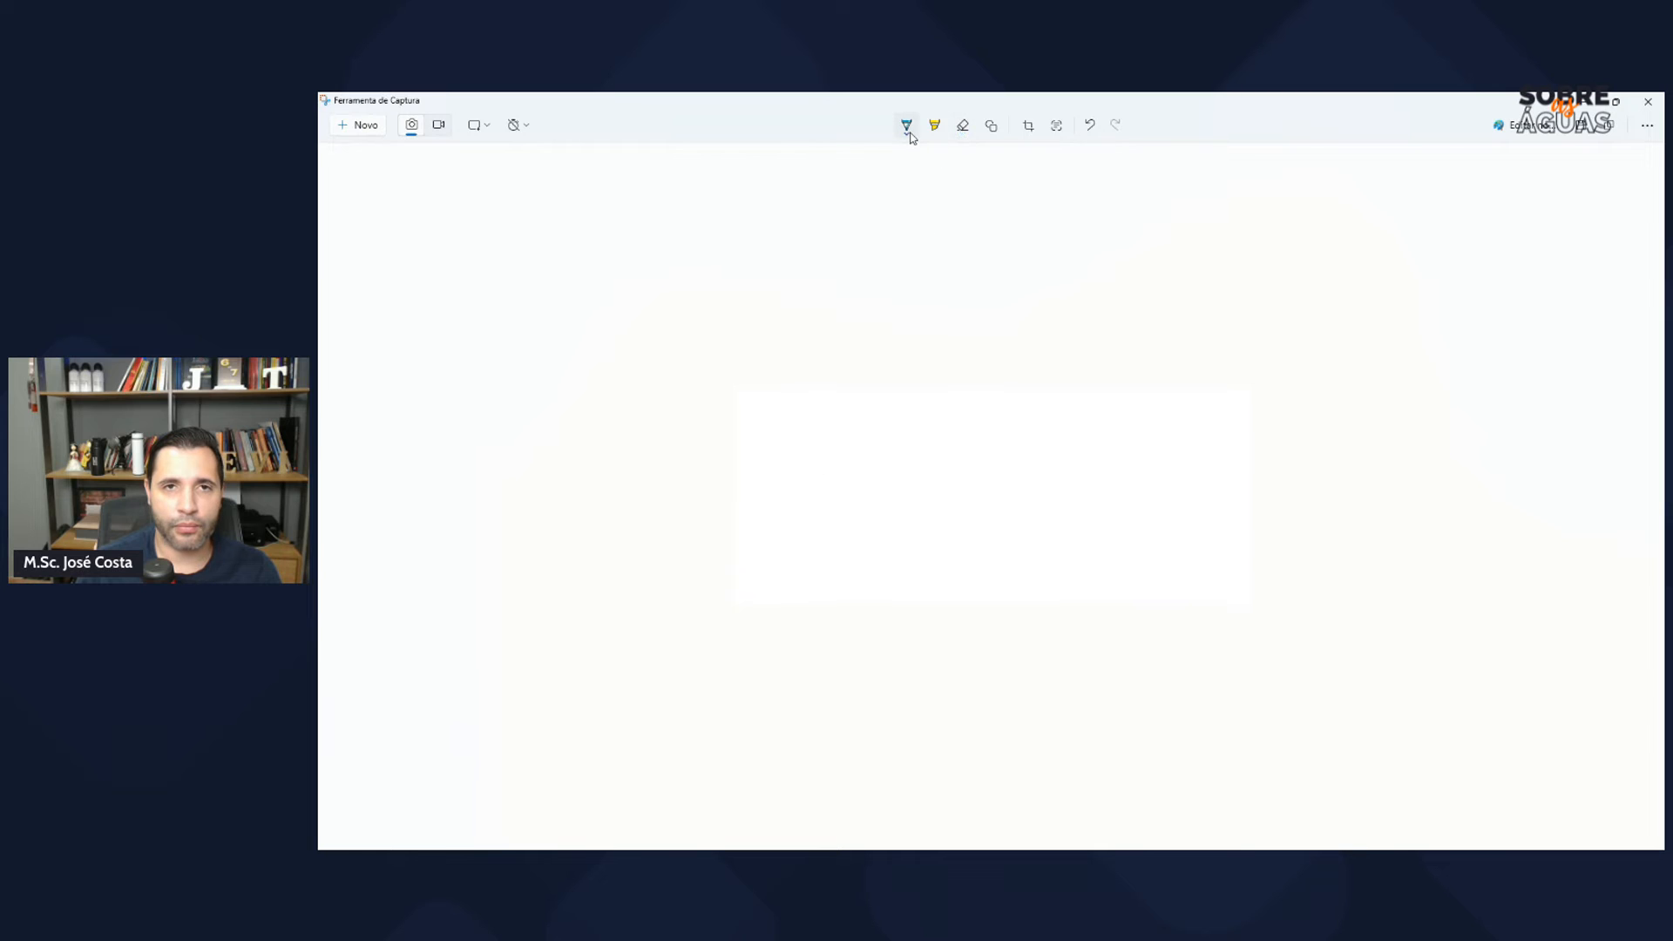
{"action": "left_click", "coordinate": [908, 128]}
{"action": "left_click", "coordinate": [819, 186]}
{"action": "left_click_drag", "start_coordinate": [814, 383], "coordinate": [800, 530]}
{"action": "mouse_move", "coordinate": [864, 383]}
{"action": "left_mouse_down"}
{"action": "mouse_move", "coordinate": [852, 437]}
{"action": "mouse_move", "coordinate": [878, 521]}
{"action": "mouse_move", "coordinate": [1185, 540]}
{"action": "left_mouse_up"}
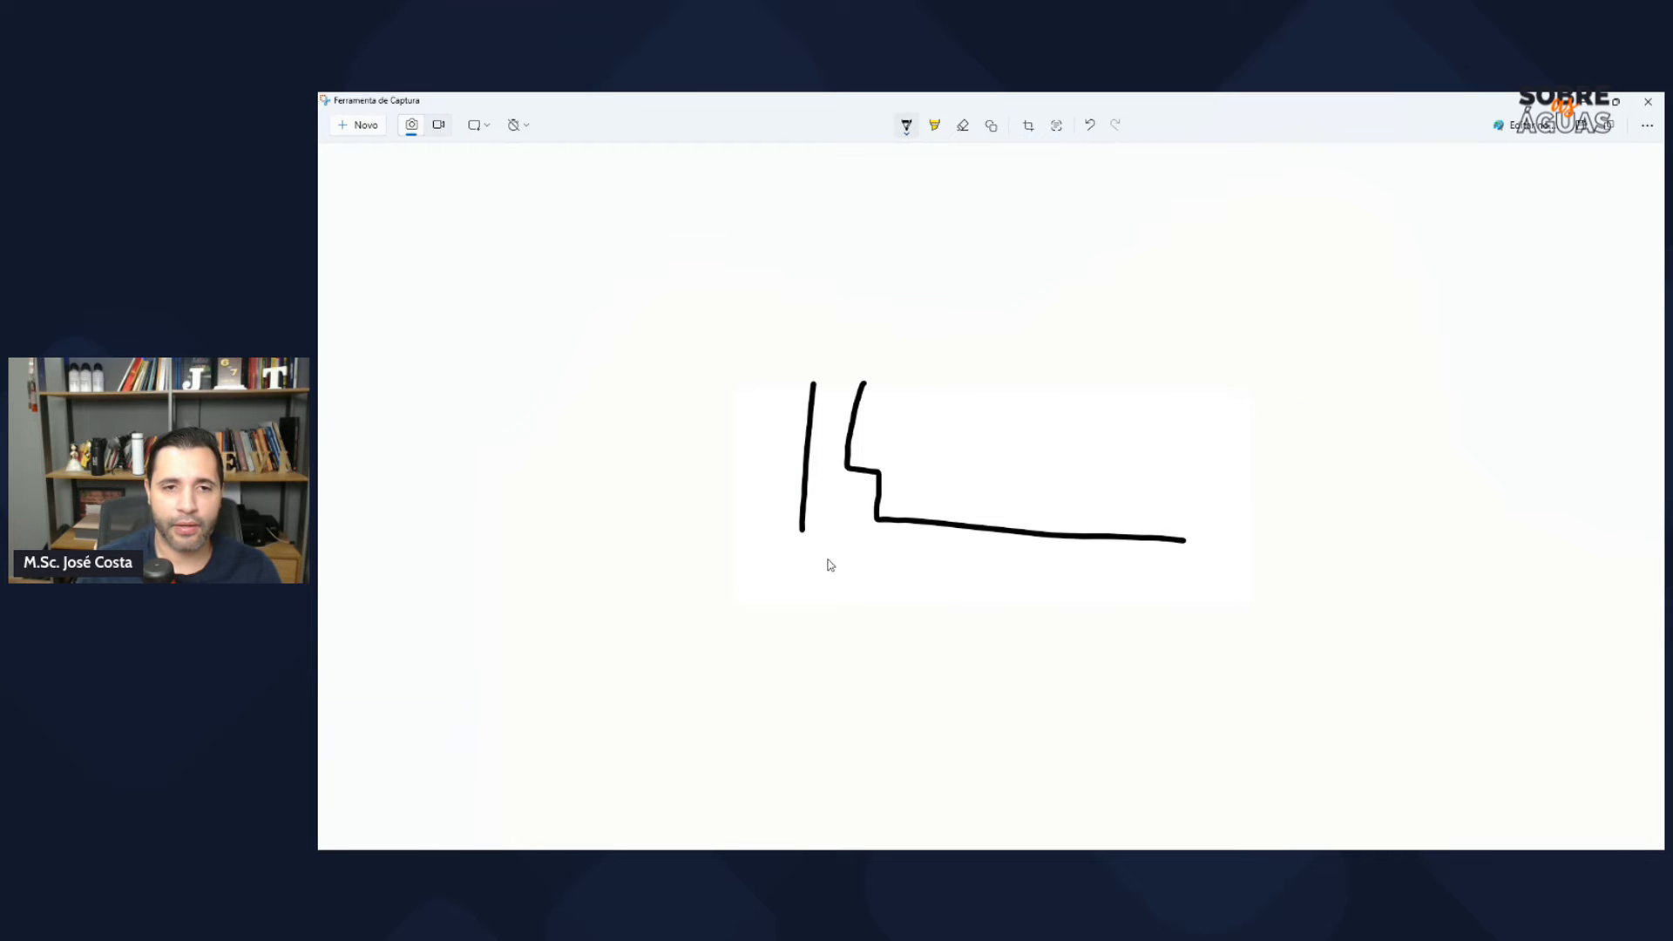
{"action": "mouse_move", "coordinate": [800, 531]}
{"action": "left_mouse_down"}
{"action": "mouse_move", "coordinate": [830, 559]}
{"action": "mouse_move", "coordinate": [1194, 580]}
{"action": "left_mouse_up"}
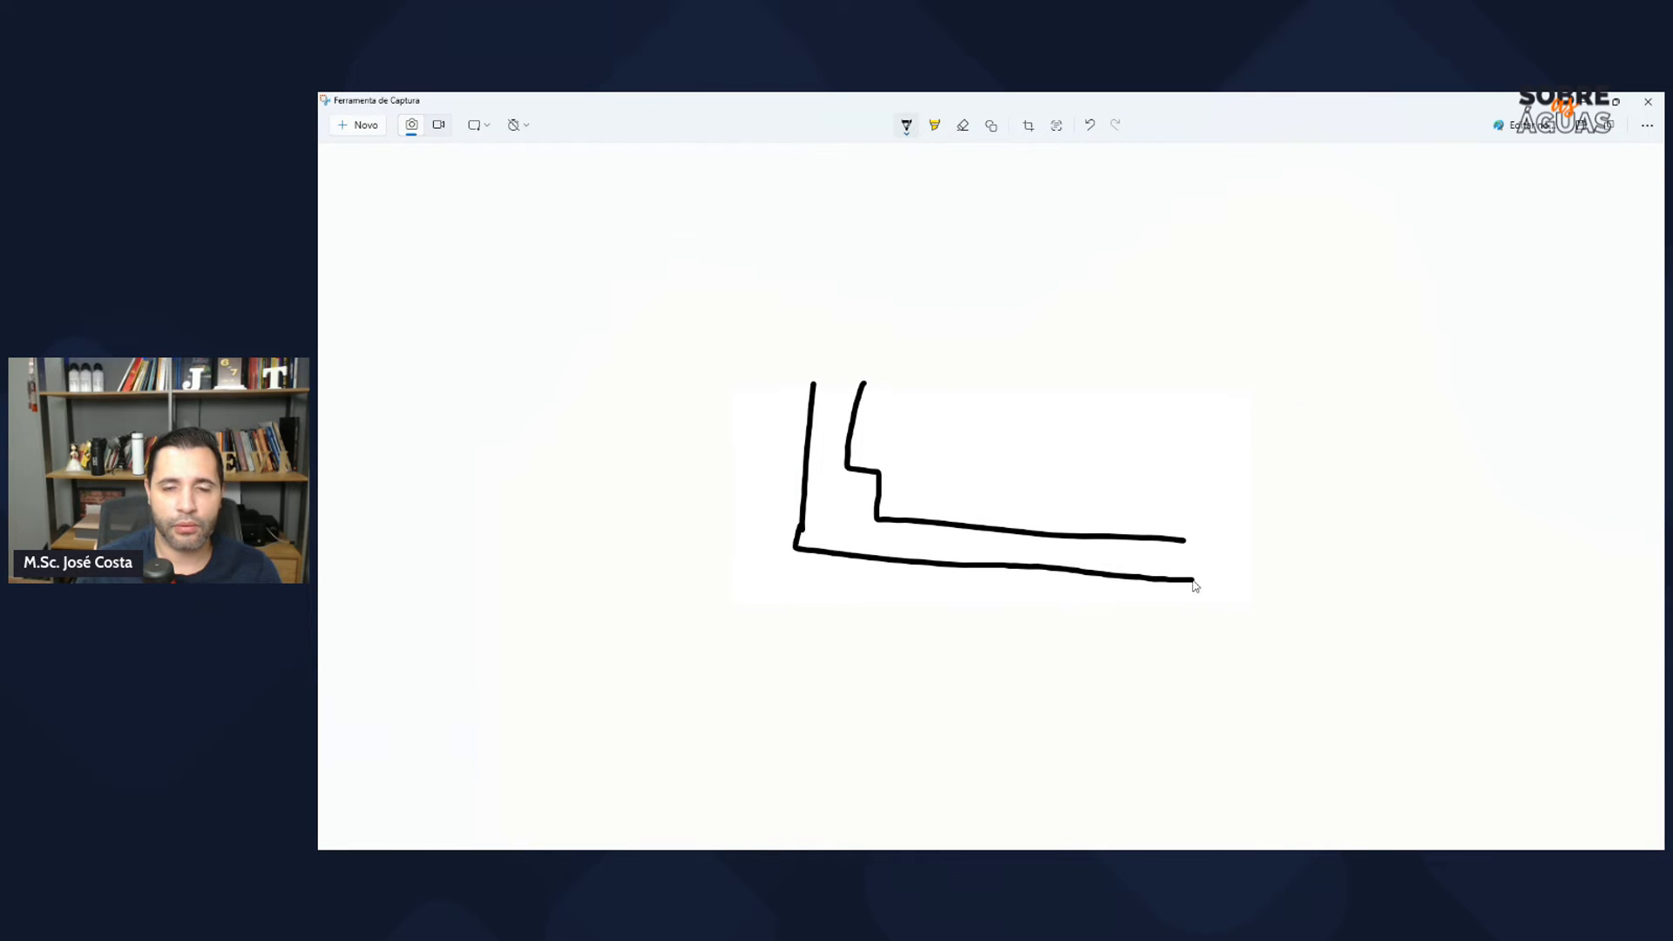
{"action": "left_click_drag", "start_coordinate": [800, 375], "coordinate": [1207, 398]}
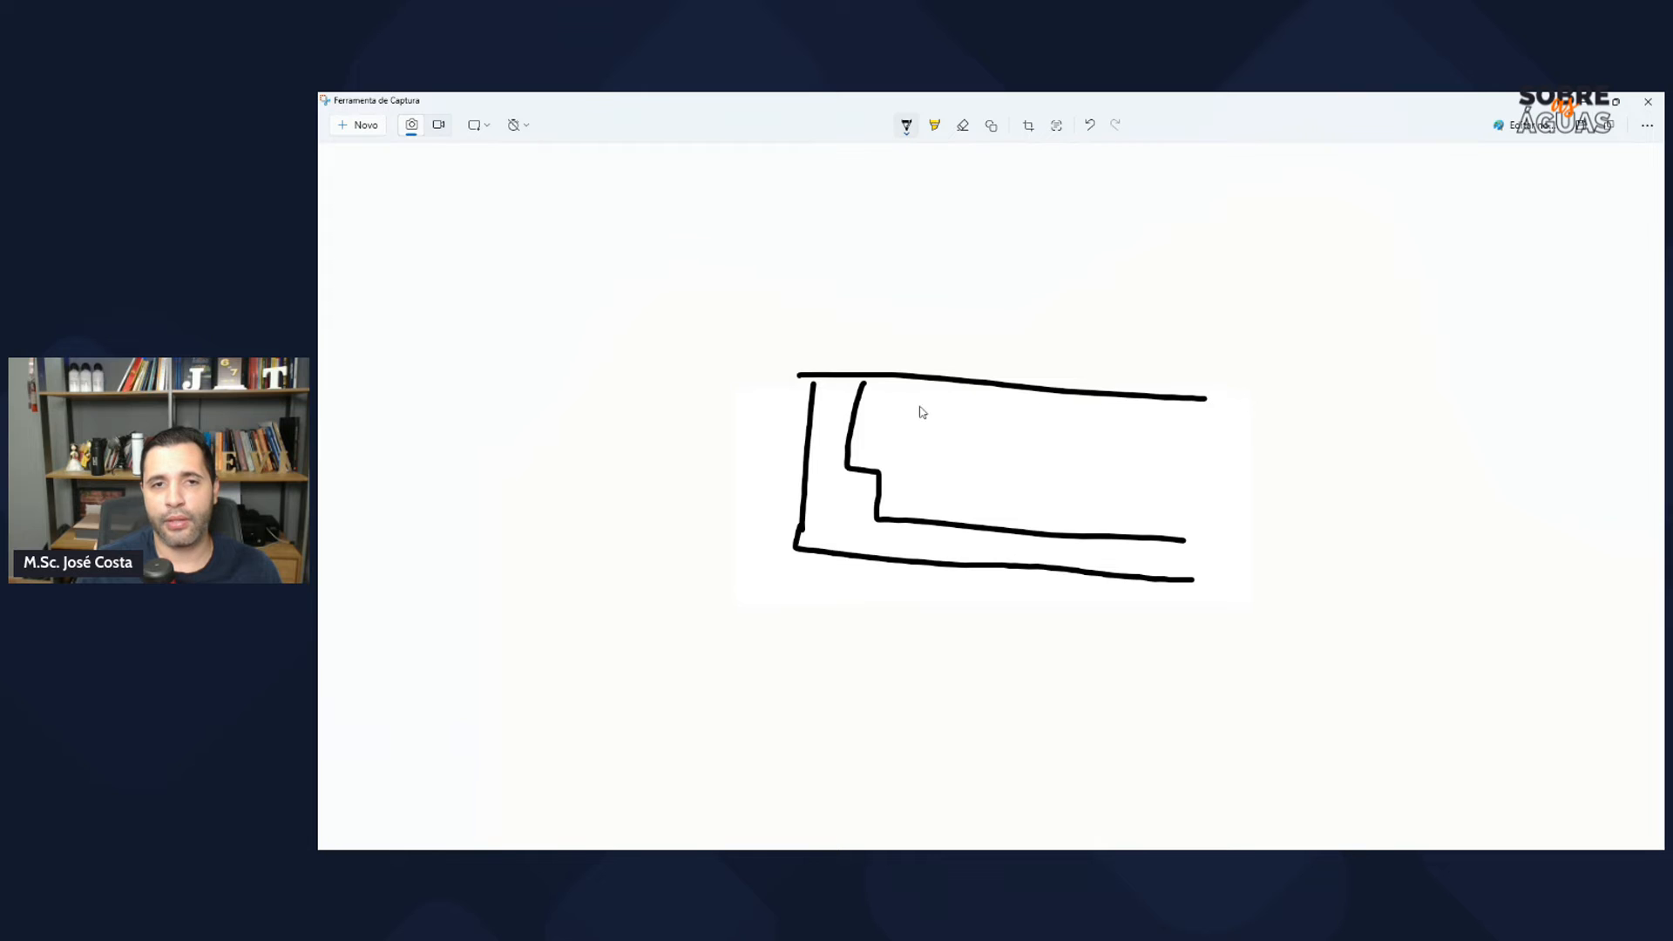
{"action": "left_click_drag", "start_coordinate": [800, 374], "coordinate": [620, 361]}
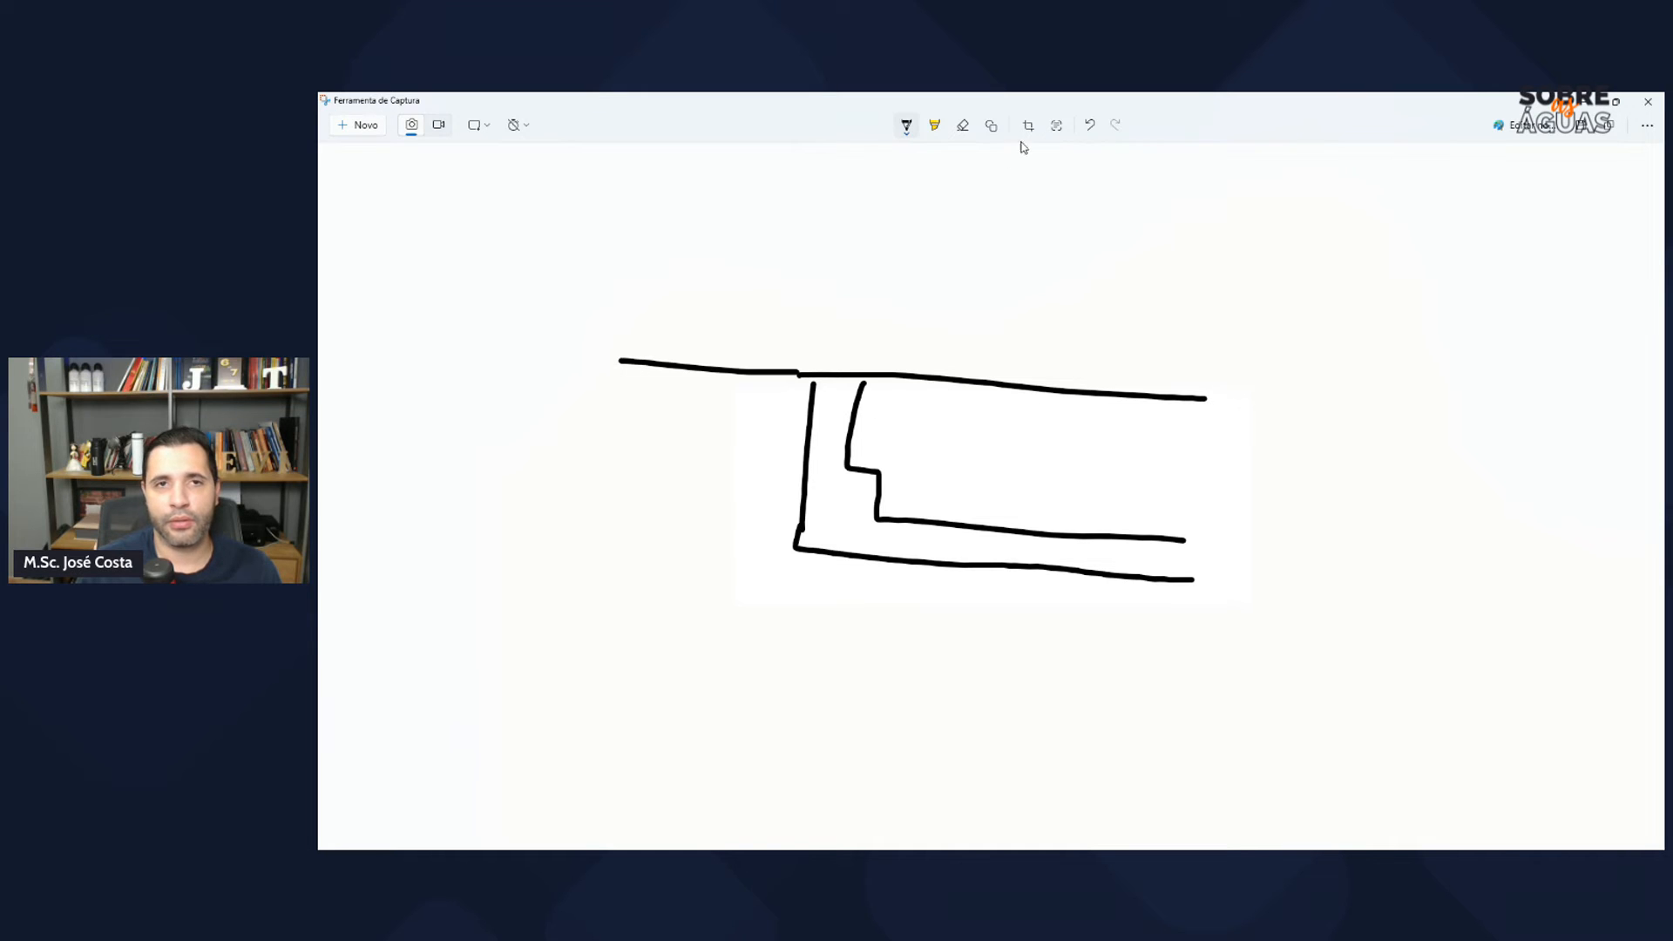
Step: Annotate the sketch in orange with ground elevation 585 and a 1 m cover dimension above the pipe
{"action": "left_click", "coordinate": [906, 126]}
{"action": "left_click", "coordinate": [889, 224]}
{"action": "left_click", "coordinate": [933, 366]}
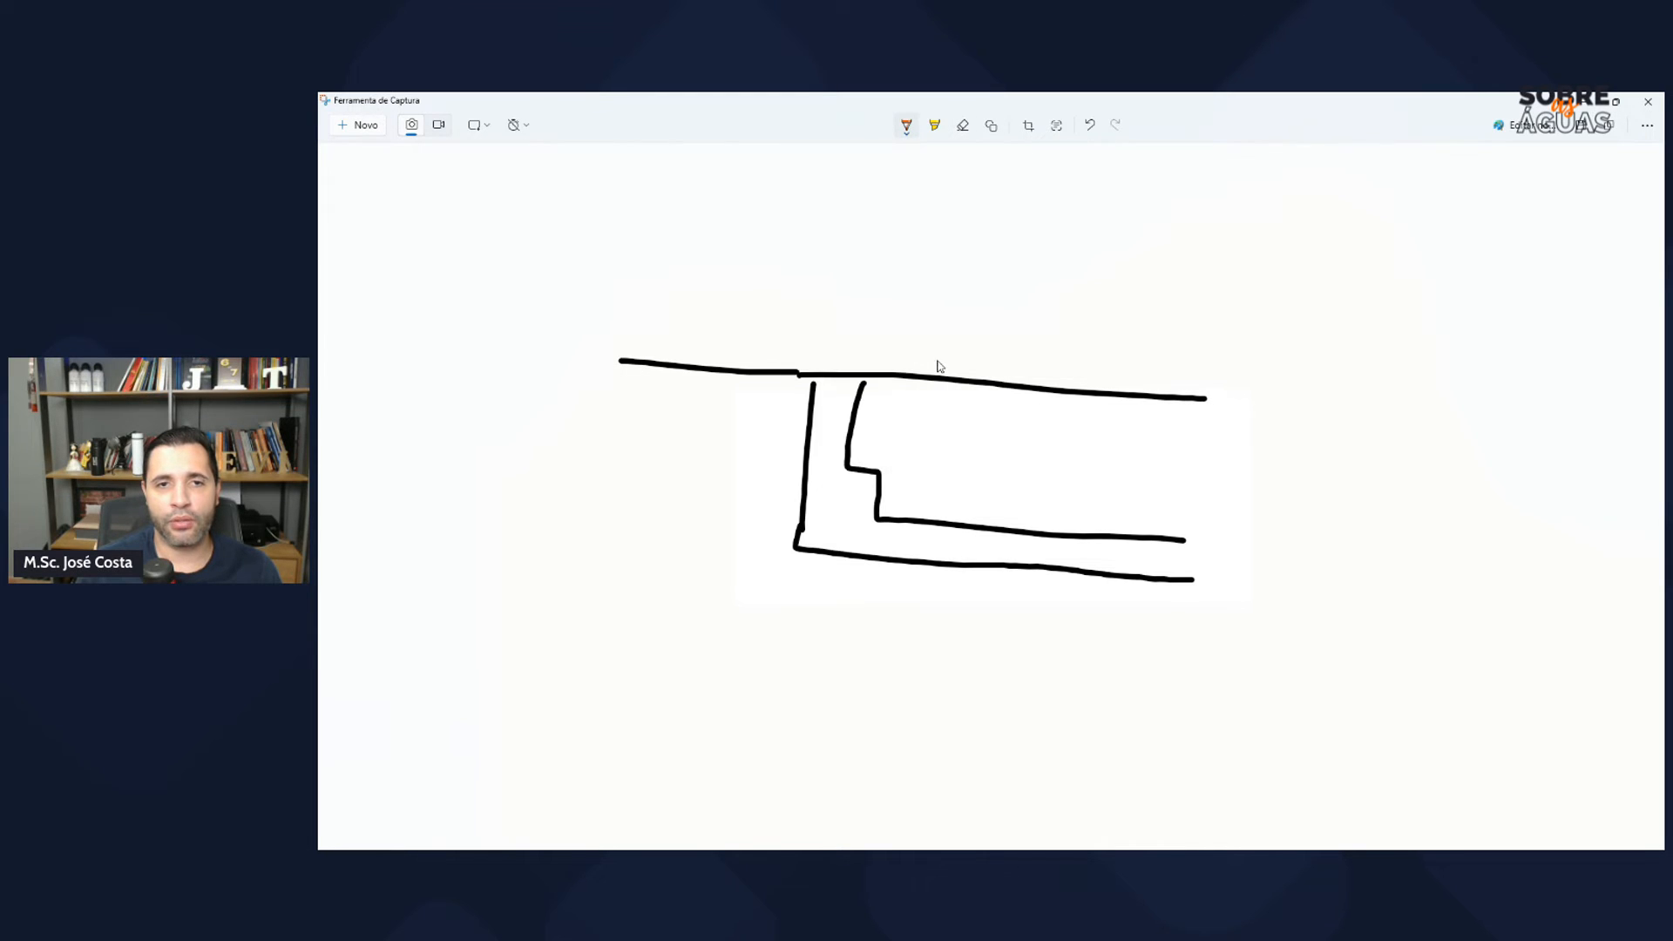
{"action": "mouse_move", "coordinate": [924, 364]}
{"action": "left_mouse_down"}
{"action": "mouse_move", "coordinate": [931, 377]}
{"action": "mouse_move", "coordinate": [977, 360]}
{"action": "left_mouse_up"}
{"action": "key", "text": "alt+Tab"}
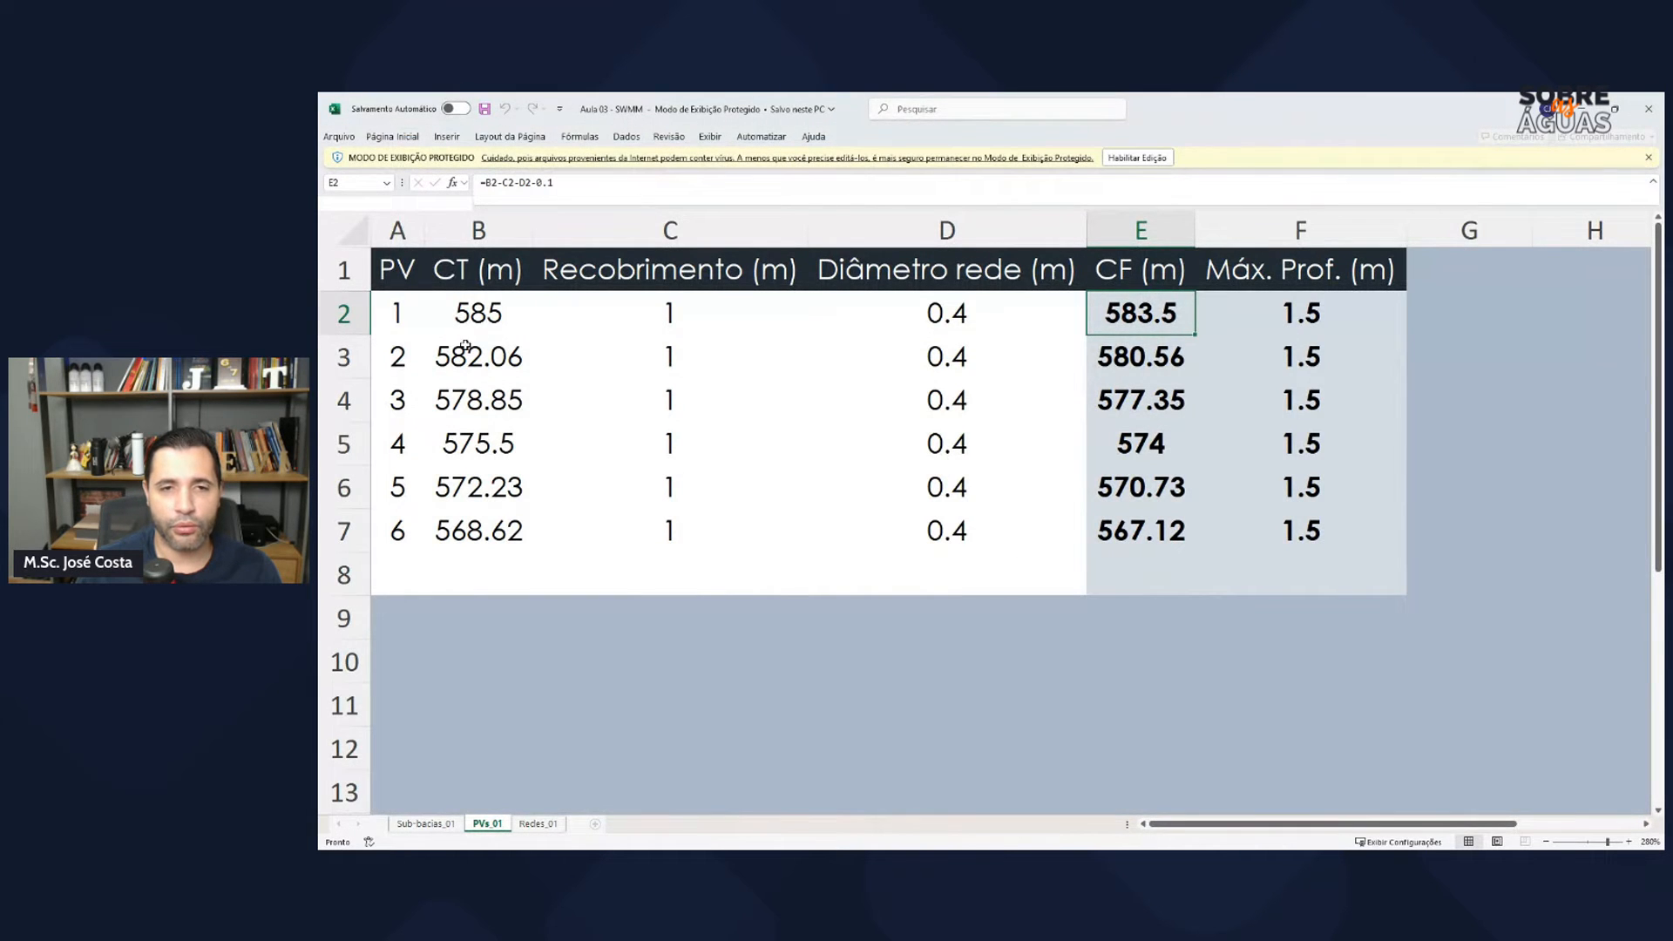
{"action": "key", "text": "alt+Tab"}
{"action": "mouse_move", "coordinate": [952, 321]}
{"action": "left_mouse_down"}
{"action": "mouse_move", "coordinate": [931, 347]}
{"action": "mouse_move", "coordinate": [976, 337]}
{"action": "mouse_move", "coordinate": [966, 520]}
{"action": "left_mouse_up"}
{"action": "mouse_move", "coordinate": [978, 455]}
{"action": "left_mouse_down"}
{"action": "mouse_move", "coordinate": [983, 471]}
{"action": "mouse_move", "coordinate": [1032, 444]}
{"action": "mouse_move", "coordinate": [1038, 462]}
{"action": "left_mouse_up"}
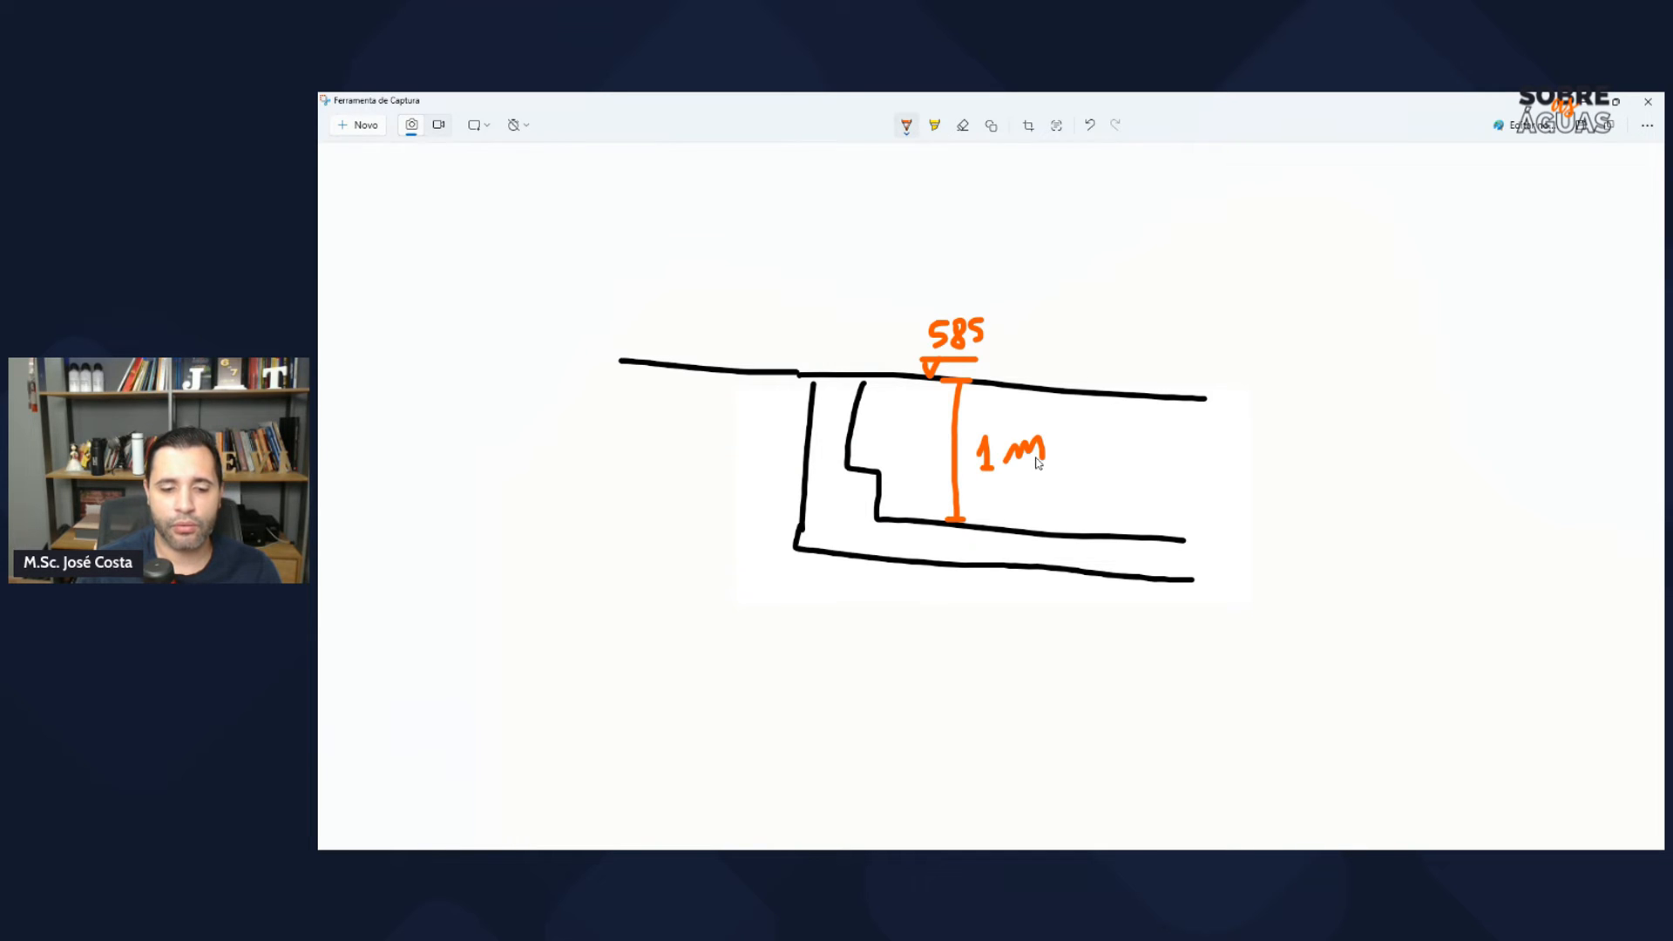
Step: Check PV 1's cover and diameter in the spreadsheet, then mark the pipe's 0,4 diameter and wall thicknesses on the sketch
{"action": "key", "text": "alt+Tab"}
{"action": "left_click", "coordinate": [666, 318]}
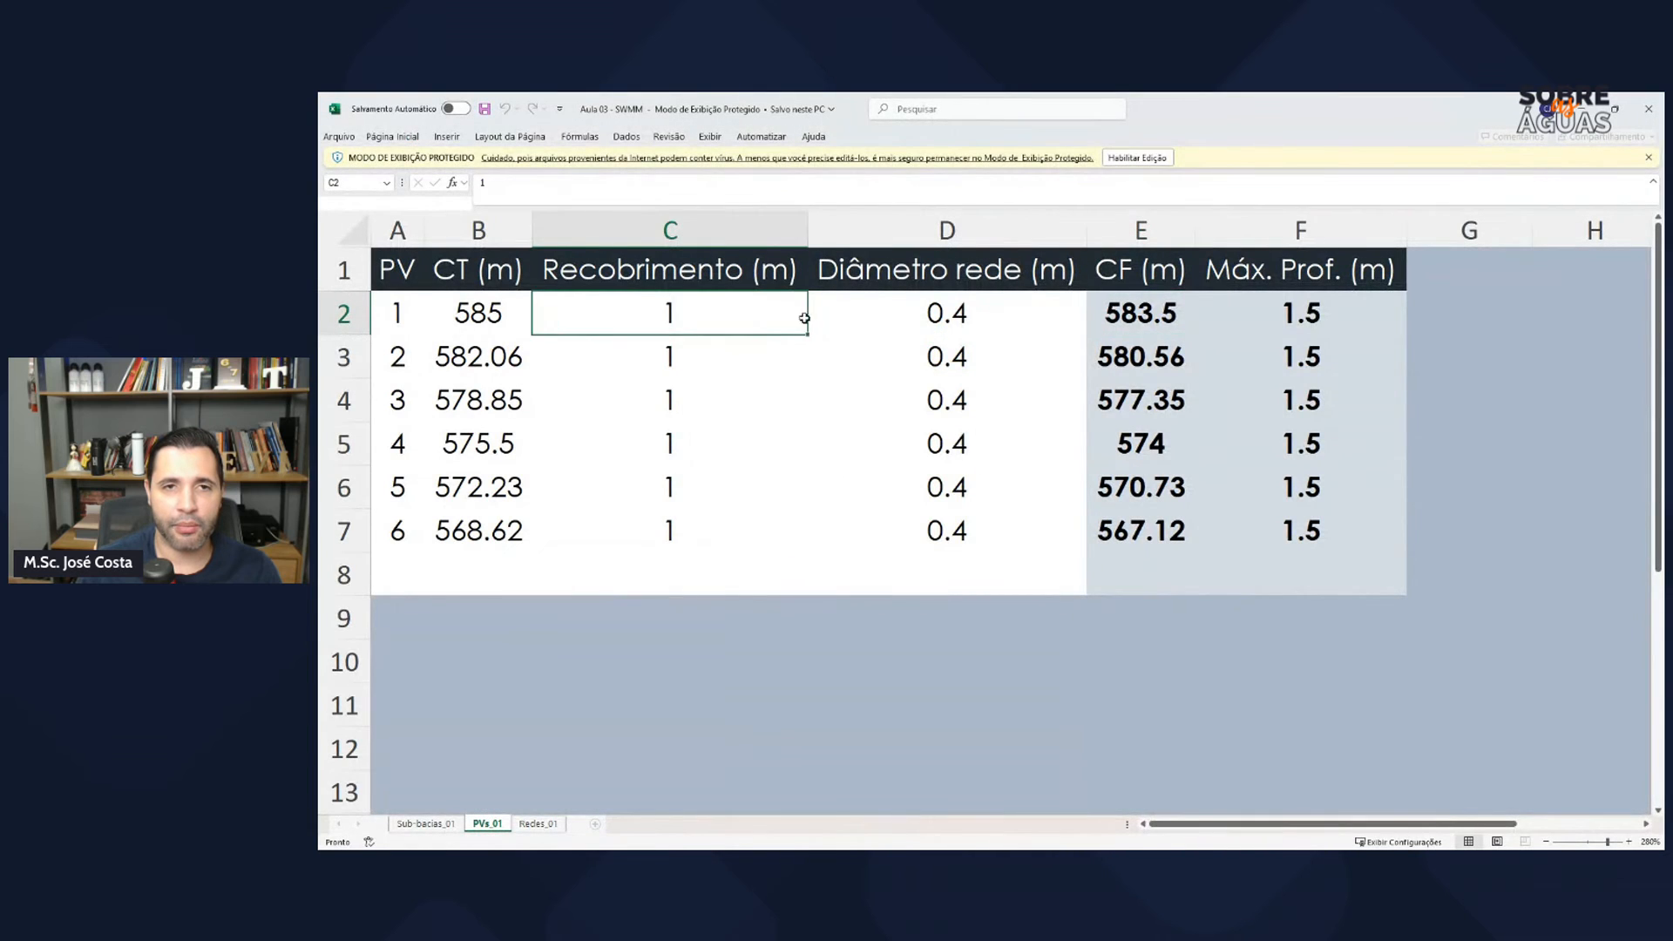
{"action": "left_click", "coordinate": [927, 324]}
{"action": "key", "text": "alt+Tab"}
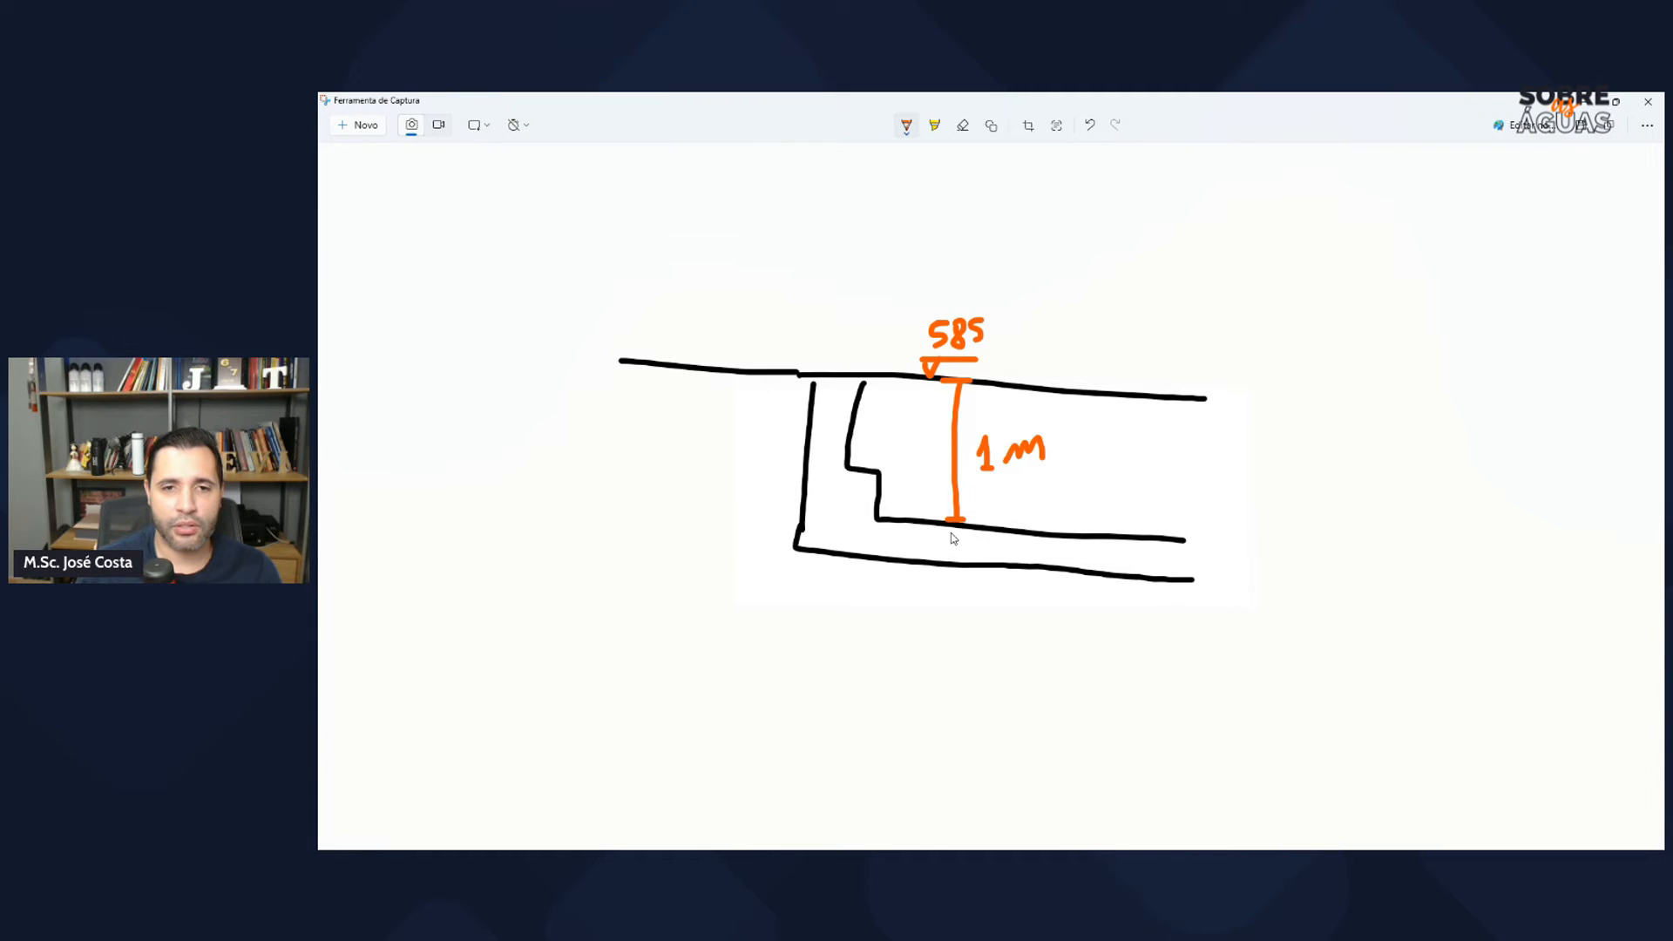
{"action": "mouse_move", "coordinate": [952, 531]}
{"action": "left_mouse_down"}
{"action": "mouse_move", "coordinate": [951, 557]}
{"action": "mouse_move", "coordinate": [962, 529]}
{"action": "mouse_move", "coordinate": [984, 558]}
{"action": "left_mouse_up"}
{"action": "left_click_drag", "start_coordinate": [992, 540], "coordinate": [1009, 558]}
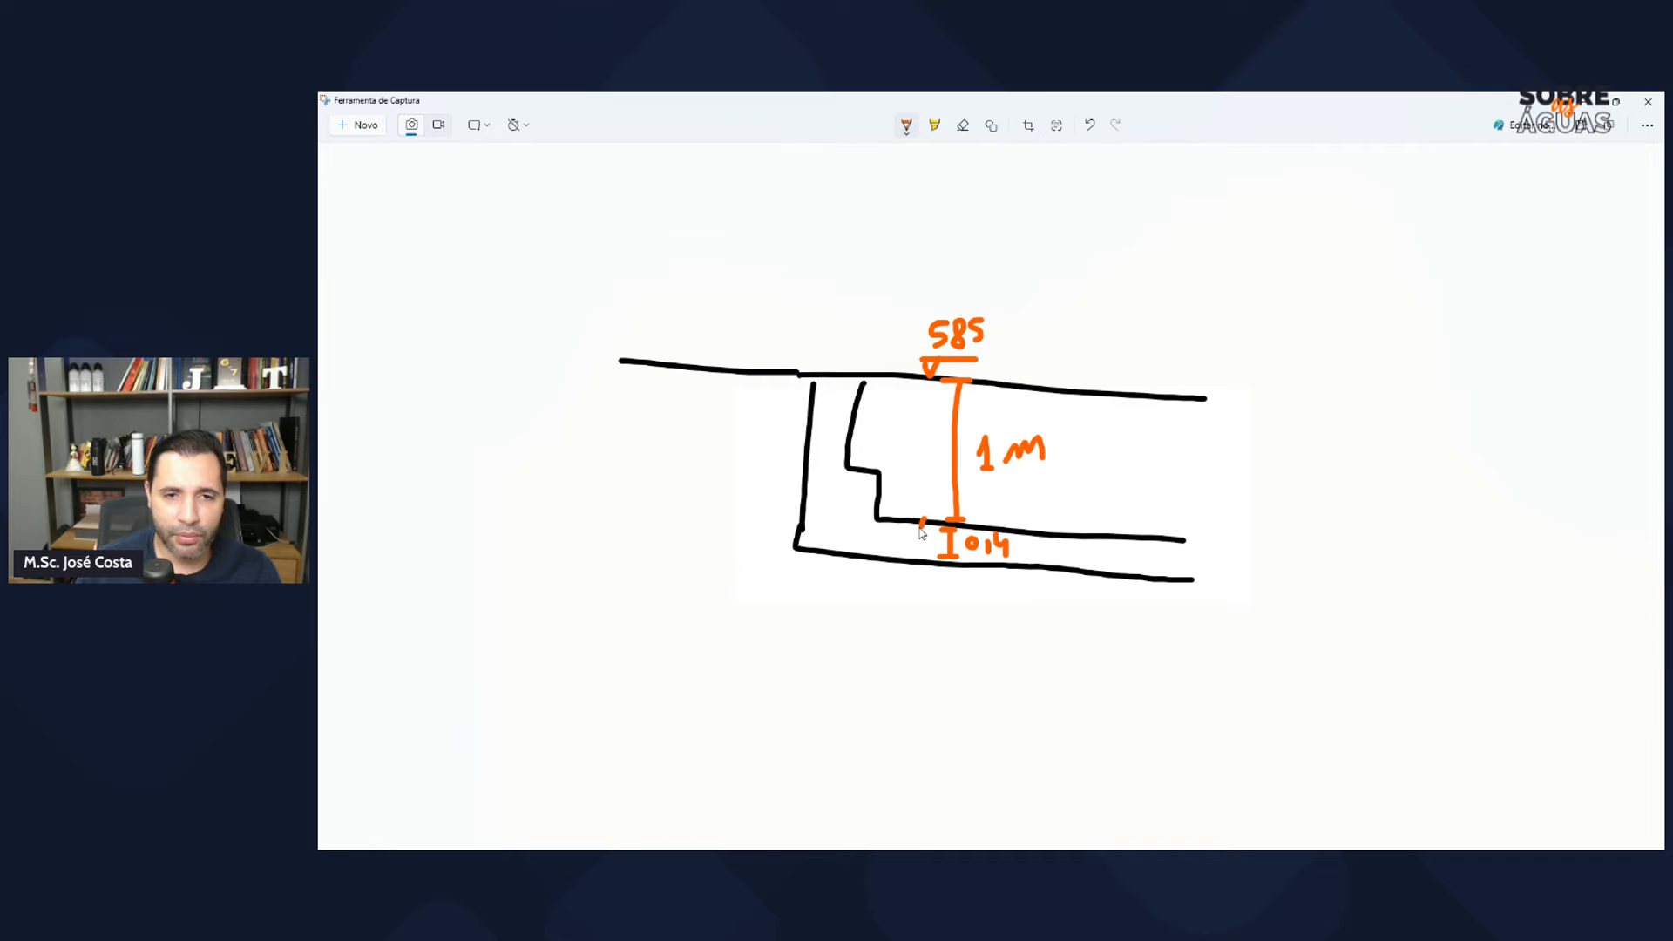
{"action": "mouse_move", "coordinate": [916, 528]}
{"action": "left_mouse_down"}
{"action": "mouse_move", "coordinate": [929, 521]}
{"action": "mouse_move", "coordinate": [927, 569]}
{"action": "left_mouse_up"}
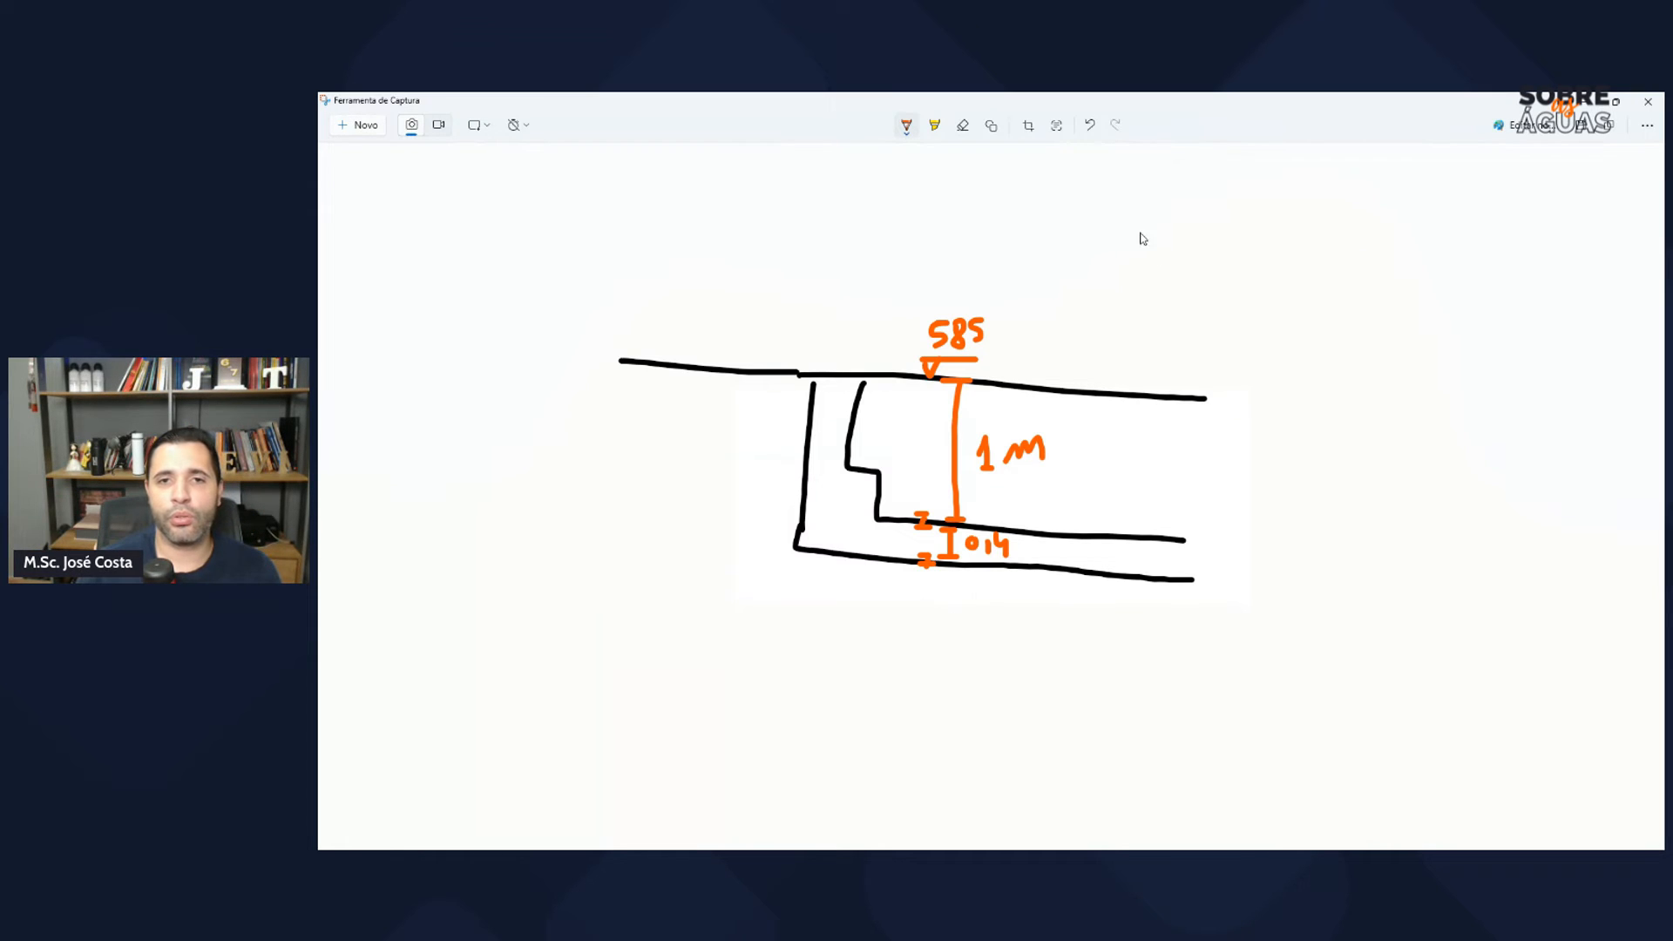
Step: Write the invert calculation 585 - 1 - 0,4 - 0,1 = 583,5 beside the sketch and highlight the pipe's bottom at the manhole
{"action": "mouse_move", "coordinate": [1164, 258]}
{"action": "left_mouse_down"}
{"action": "mouse_move", "coordinate": [1126, 278]}
{"action": "mouse_move", "coordinate": [1133, 300]}
{"action": "mouse_move", "coordinate": [1198, 261]}
{"action": "mouse_move", "coordinate": [1194, 290]}
{"action": "mouse_move", "coordinate": [1241, 265]}
{"action": "mouse_move", "coordinate": [1264, 284]}
{"action": "mouse_move", "coordinate": [1304, 263]}
{"action": "mouse_move", "coordinate": [1326, 284]}
{"action": "mouse_move", "coordinate": [1342, 258]}
{"action": "left_mouse_up"}
{"action": "mouse_move", "coordinate": [1351, 275]}
{"action": "left_mouse_down"}
{"action": "mouse_move", "coordinate": [1436, 264]}
{"action": "mouse_move", "coordinate": [1473, 272]}
{"action": "mouse_move", "coordinate": [1472, 287]}
{"action": "left_mouse_up"}
{"action": "left_click_drag", "start_coordinate": [1223, 329], "coordinate": [1252, 341]}
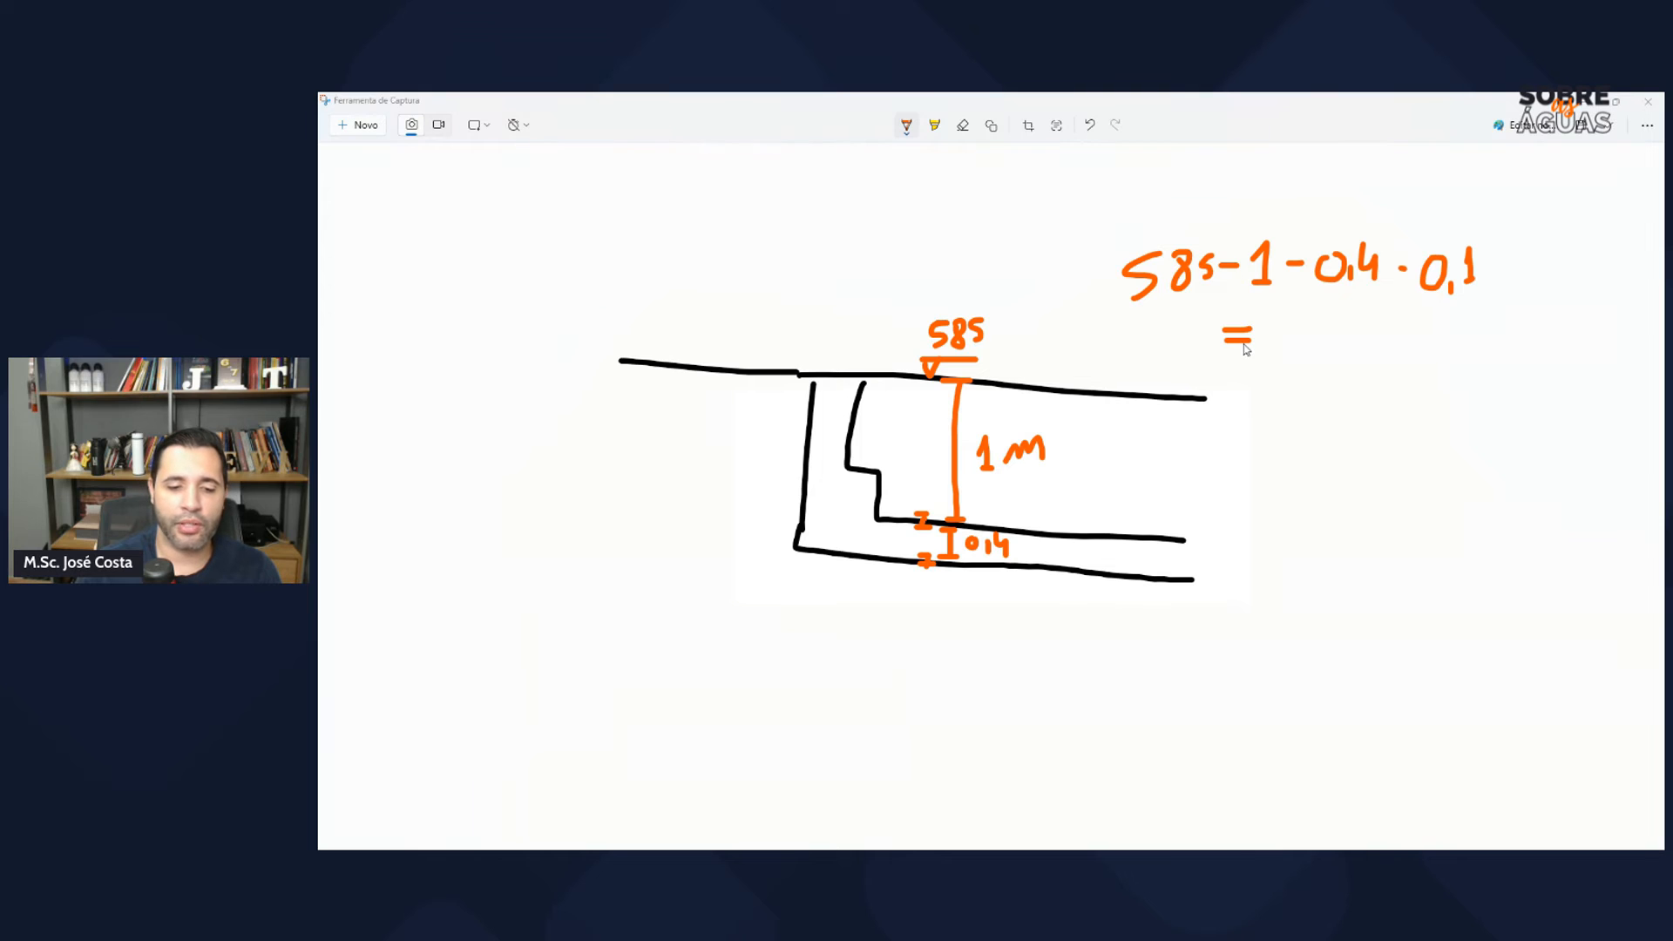
{"action": "key", "text": "alt+Tab"}
{"action": "key", "text": "alt+Tab"}
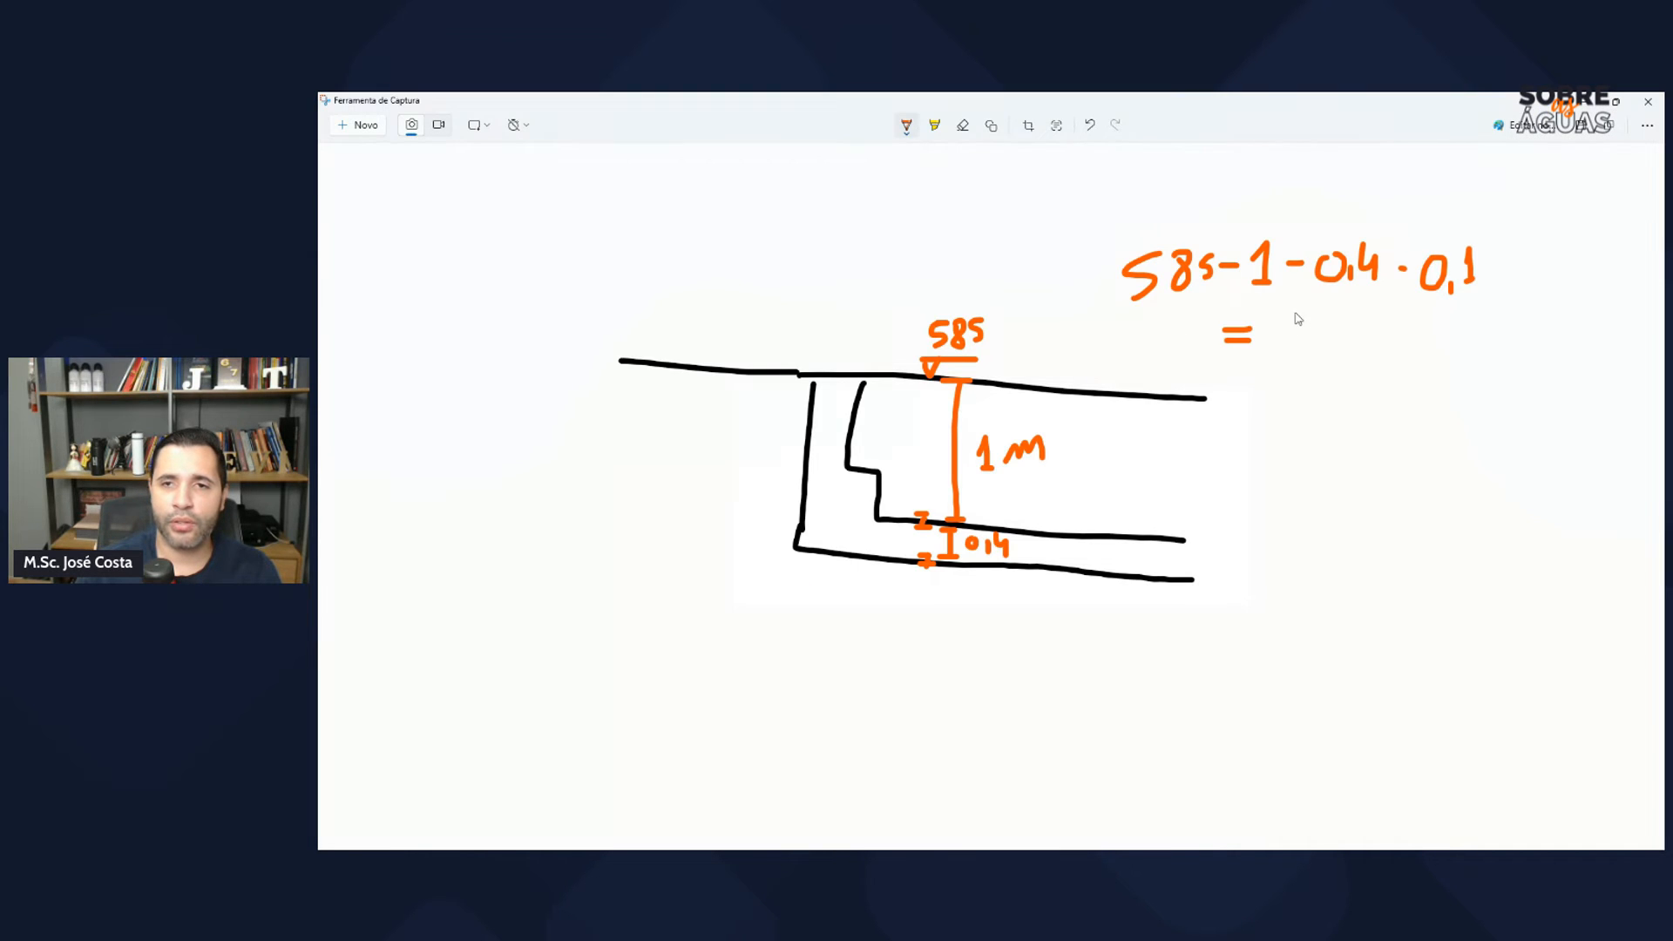
{"action": "mouse_move", "coordinate": [1300, 314]}
{"action": "left_mouse_down"}
{"action": "mouse_move", "coordinate": [1279, 353]}
{"action": "mouse_move", "coordinate": [1333, 328]}
{"action": "mouse_move", "coordinate": [1336, 350]}
{"action": "mouse_move", "coordinate": [1366, 337]}
{"action": "mouse_move", "coordinate": [1353, 350]}
{"action": "left_mouse_up"}
{"action": "left_click_drag", "start_coordinate": [1380, 340], "coordinate": [1377, 355]}
{"action": "left_click_drag", "start_coordinate": [1416, 319], "coordinate": [1398, 352]}
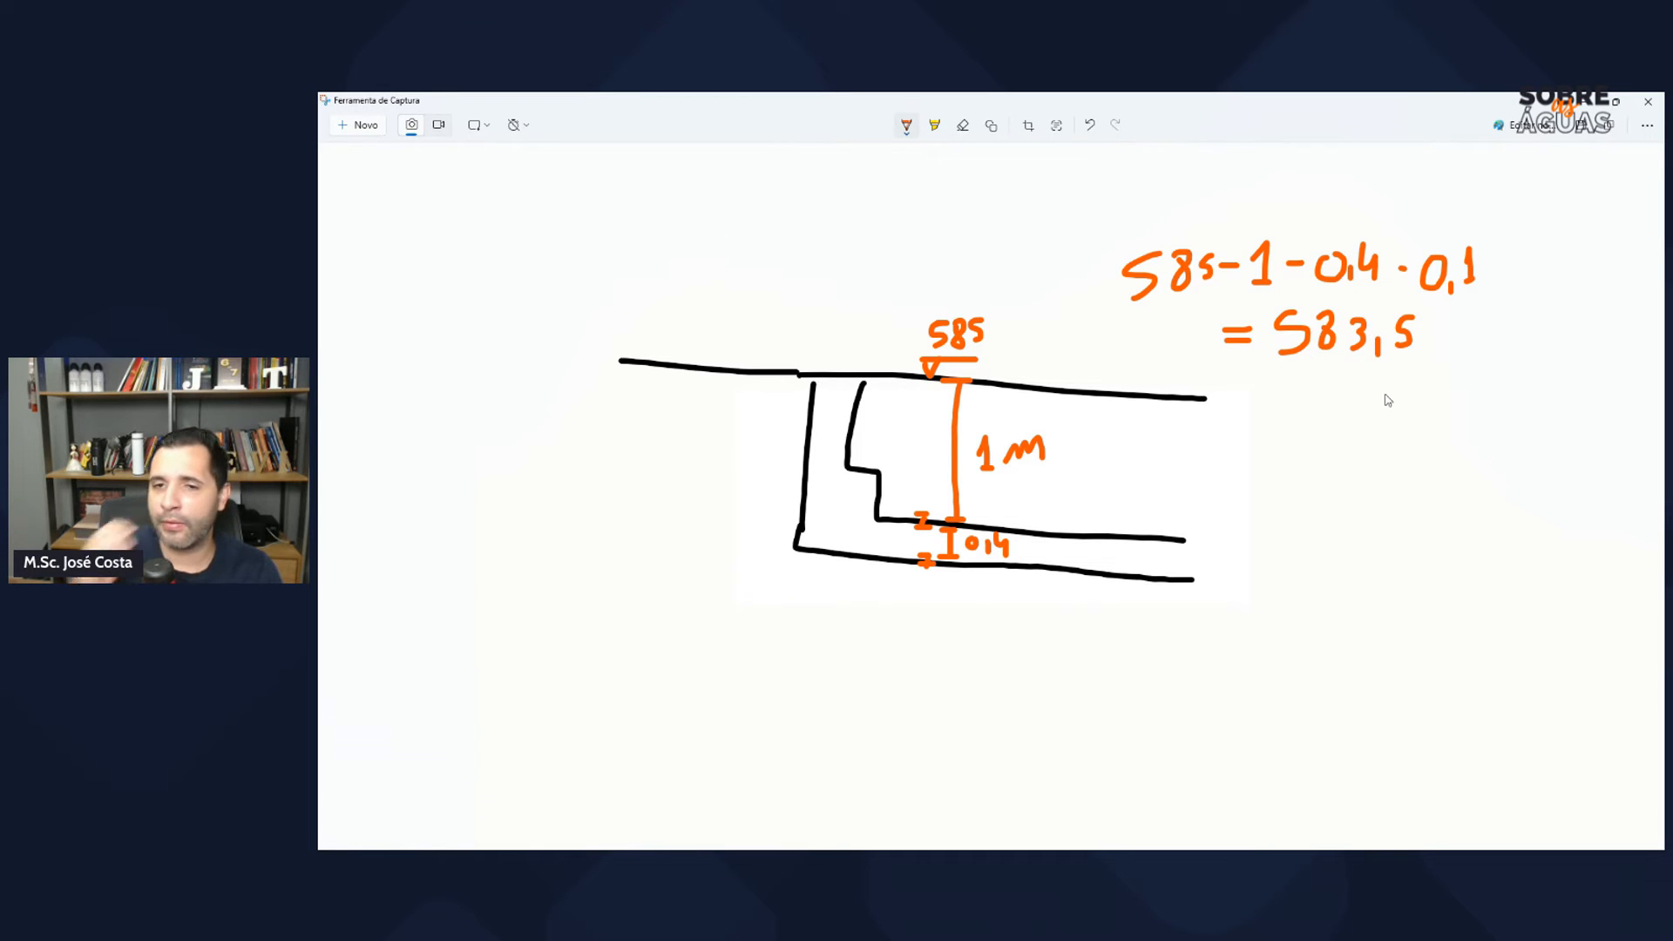
{"action": "mouse_move", "coordinate": [929, 562]}
{"action": "left_mouse_down"}
{"action": "mouse_move", "coordinate": [821, 562]}
{"action": "mouse_move", "coordinate": [890, 579]}
{"action": "left_mouse_up"}
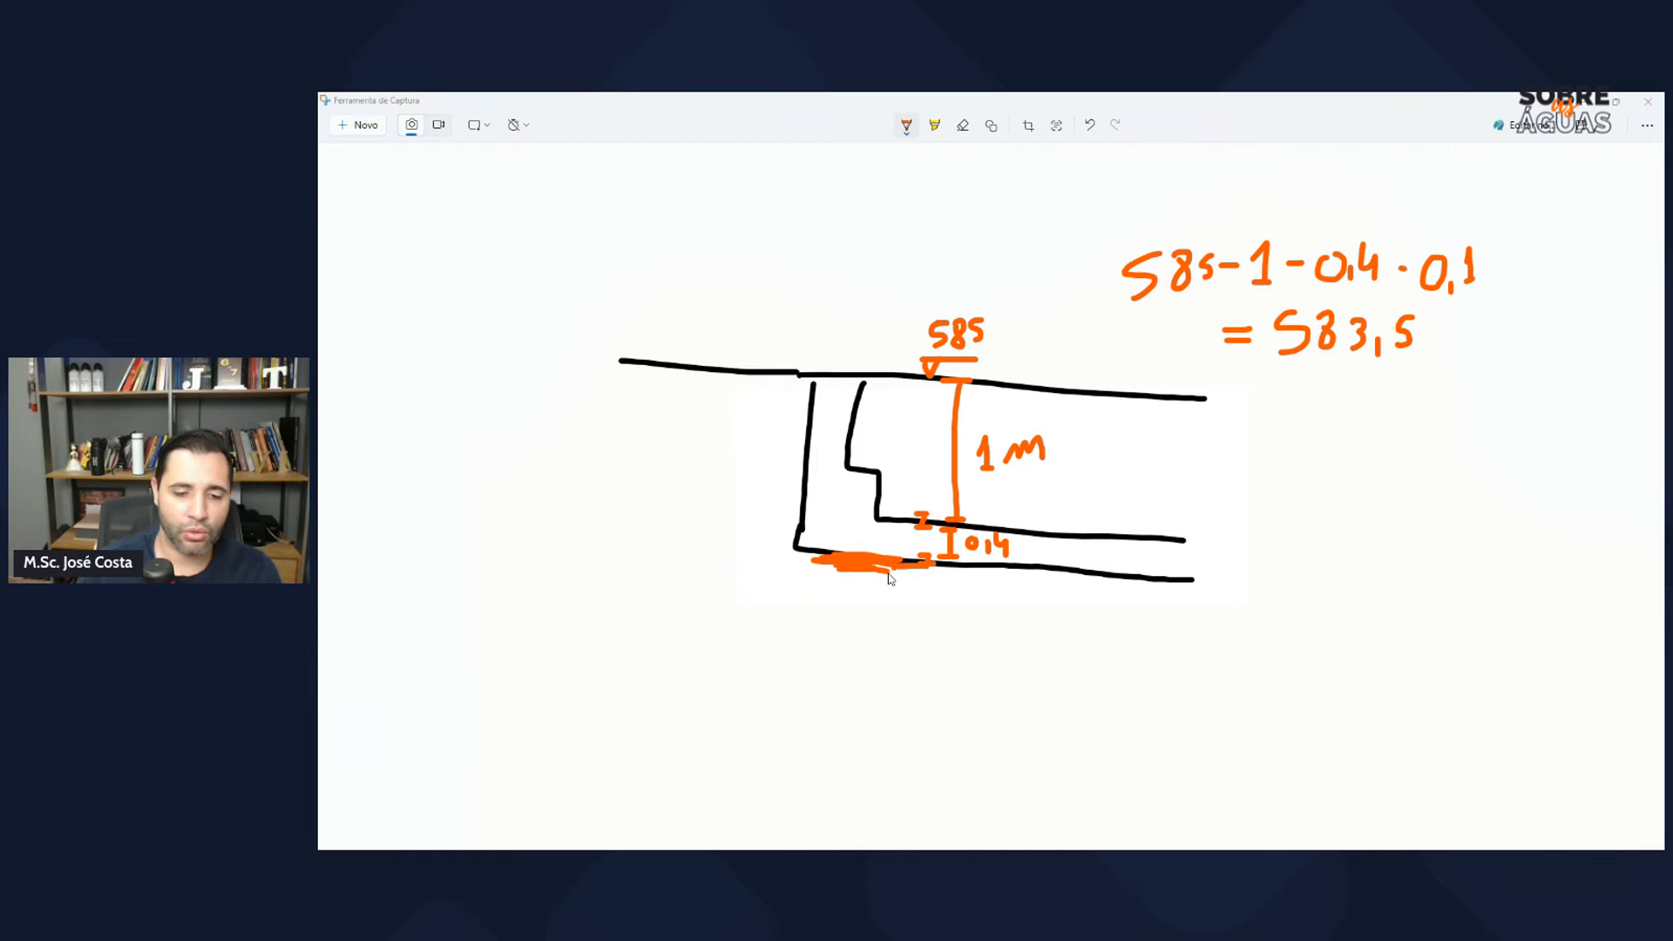
Step: Switch to SWMM, check junction PV1's Invert El. property and close its properties
{"action": "key", "text": "alt+Tab"}
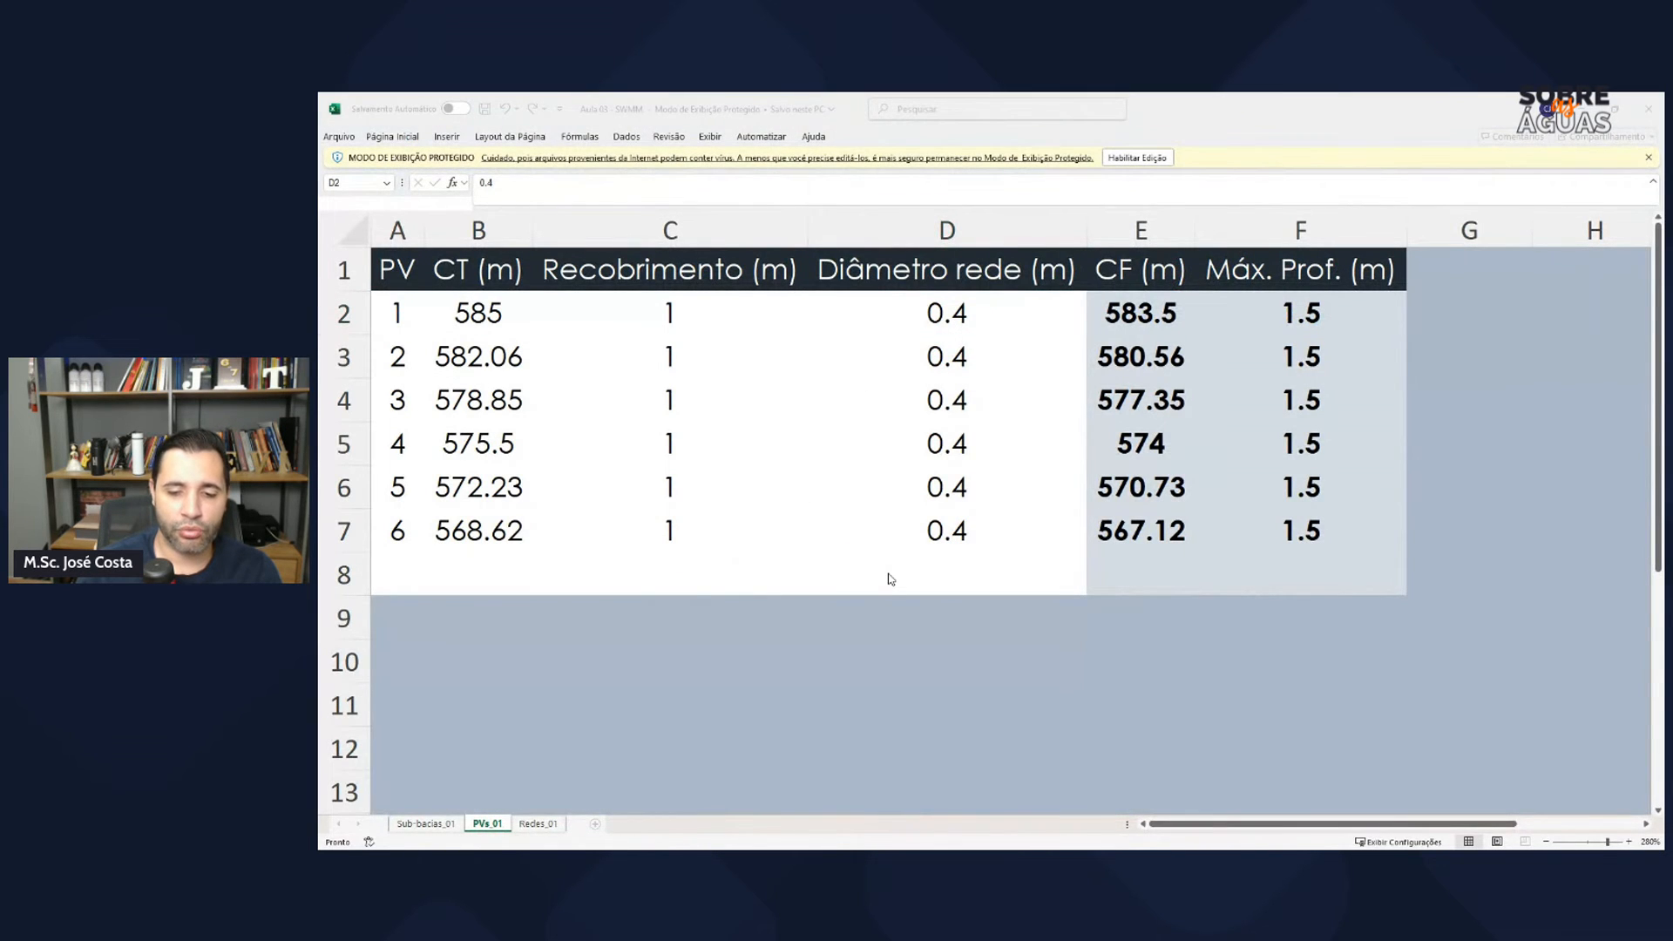
{"action": "key", "text": "alt+Tab"}
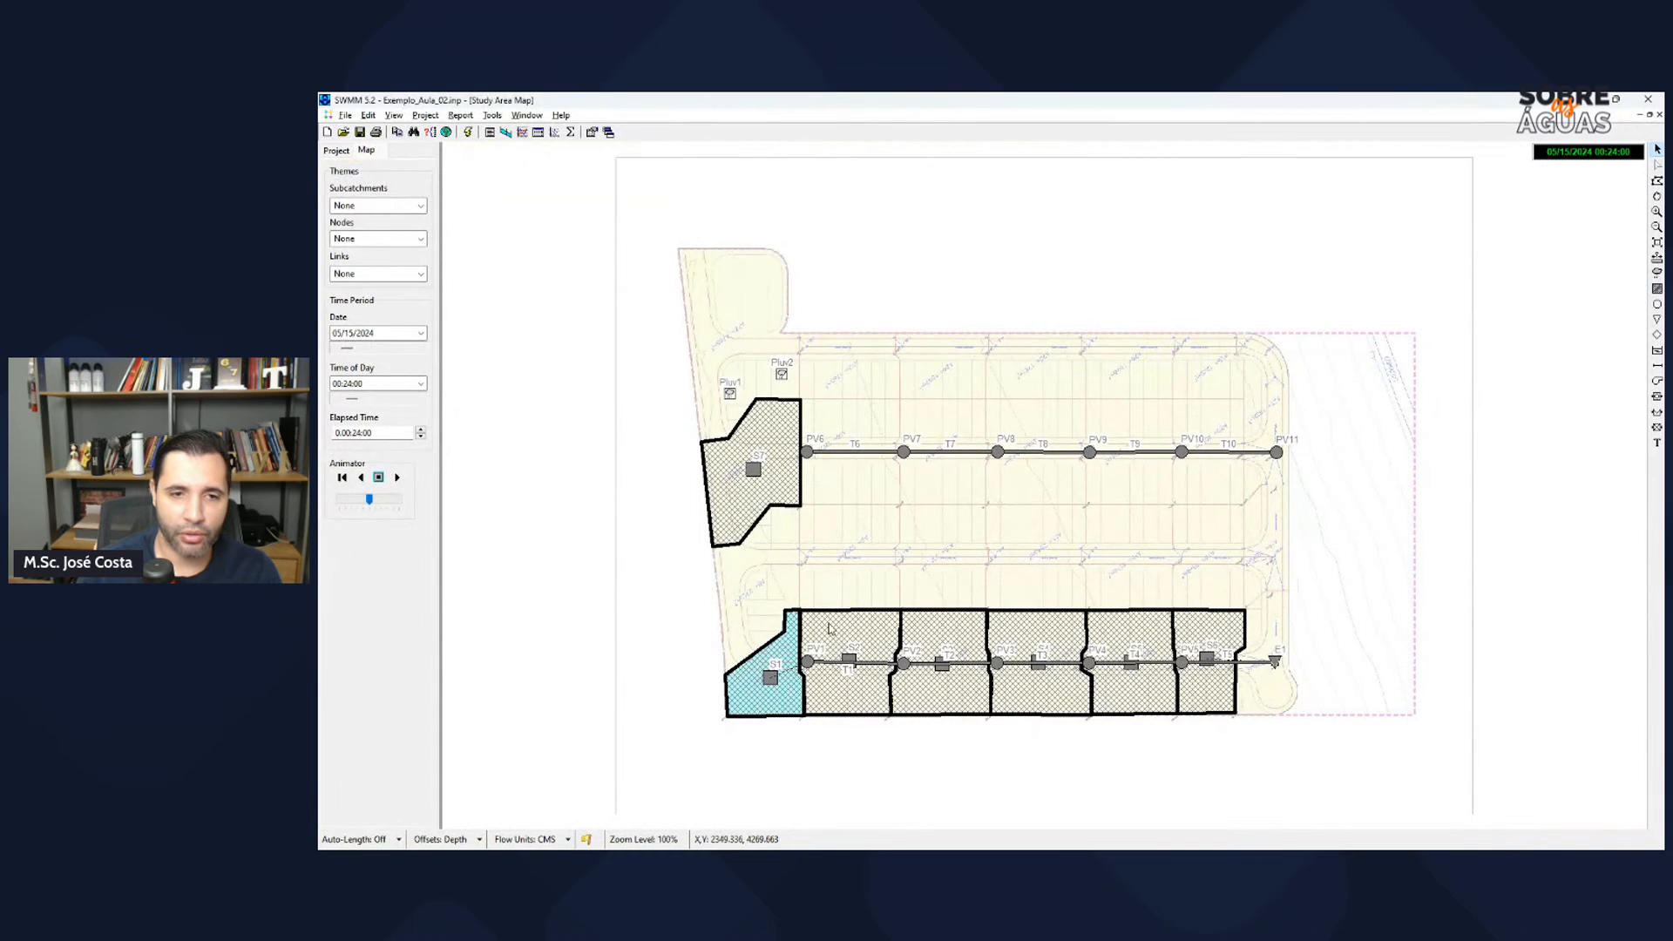
{"action": "double_click", "coordinate": [807, 663]}
{"action": "left_click", "coordinate": [880, 315]}
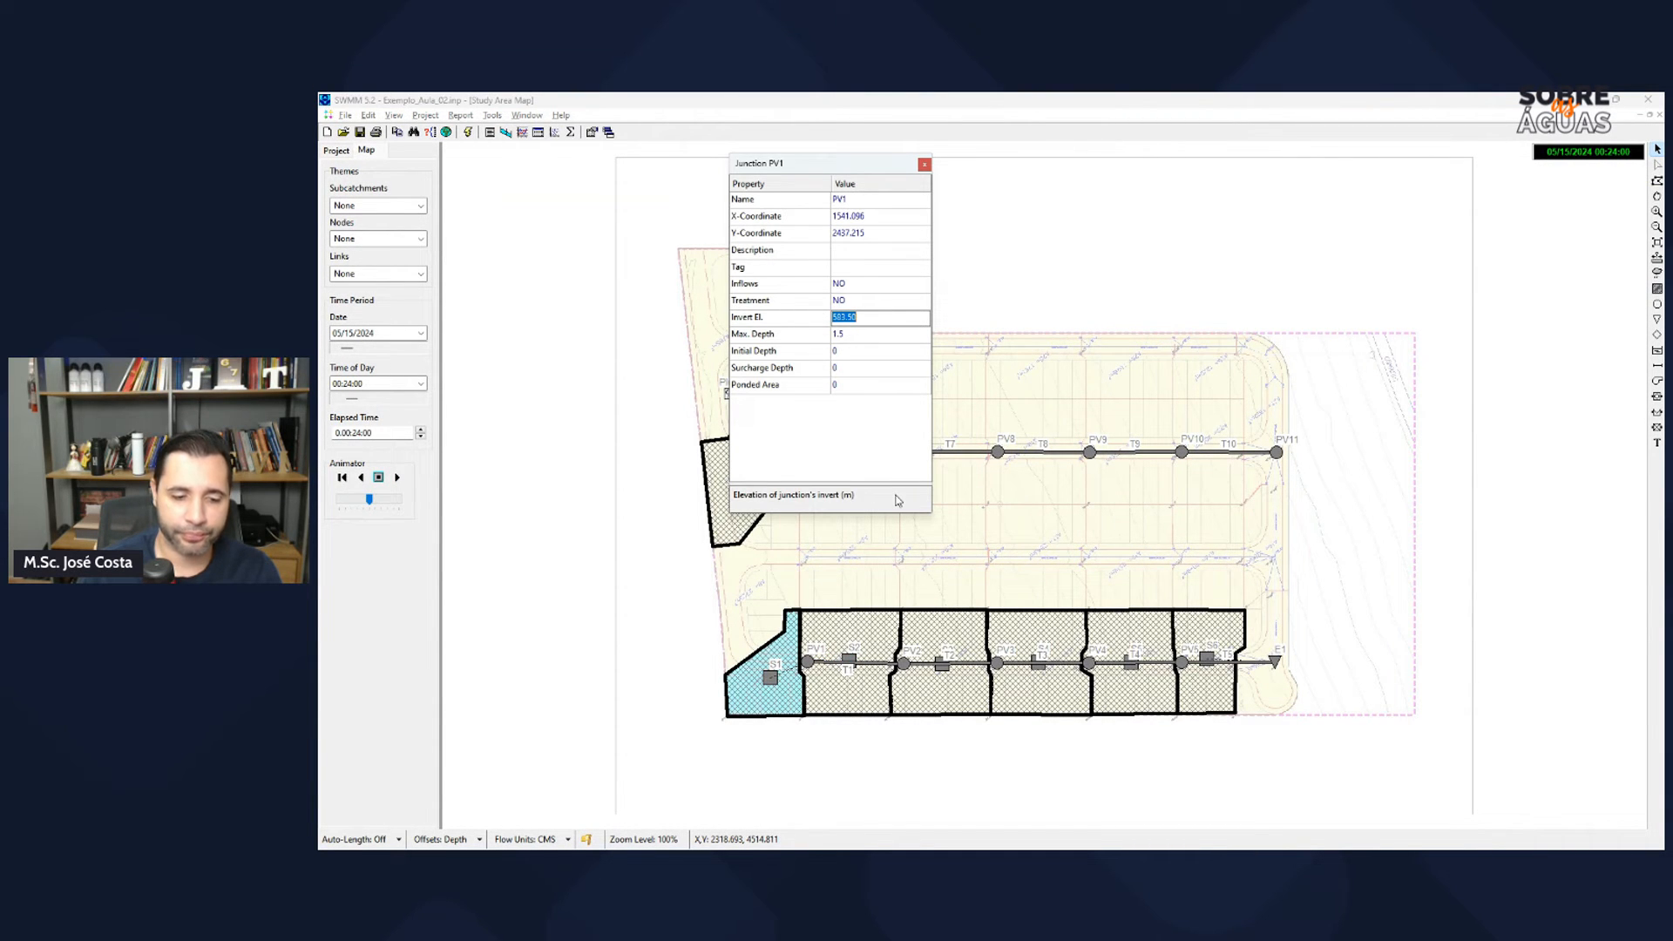
{"action": "left_click", "coordinate": [925, 165]}
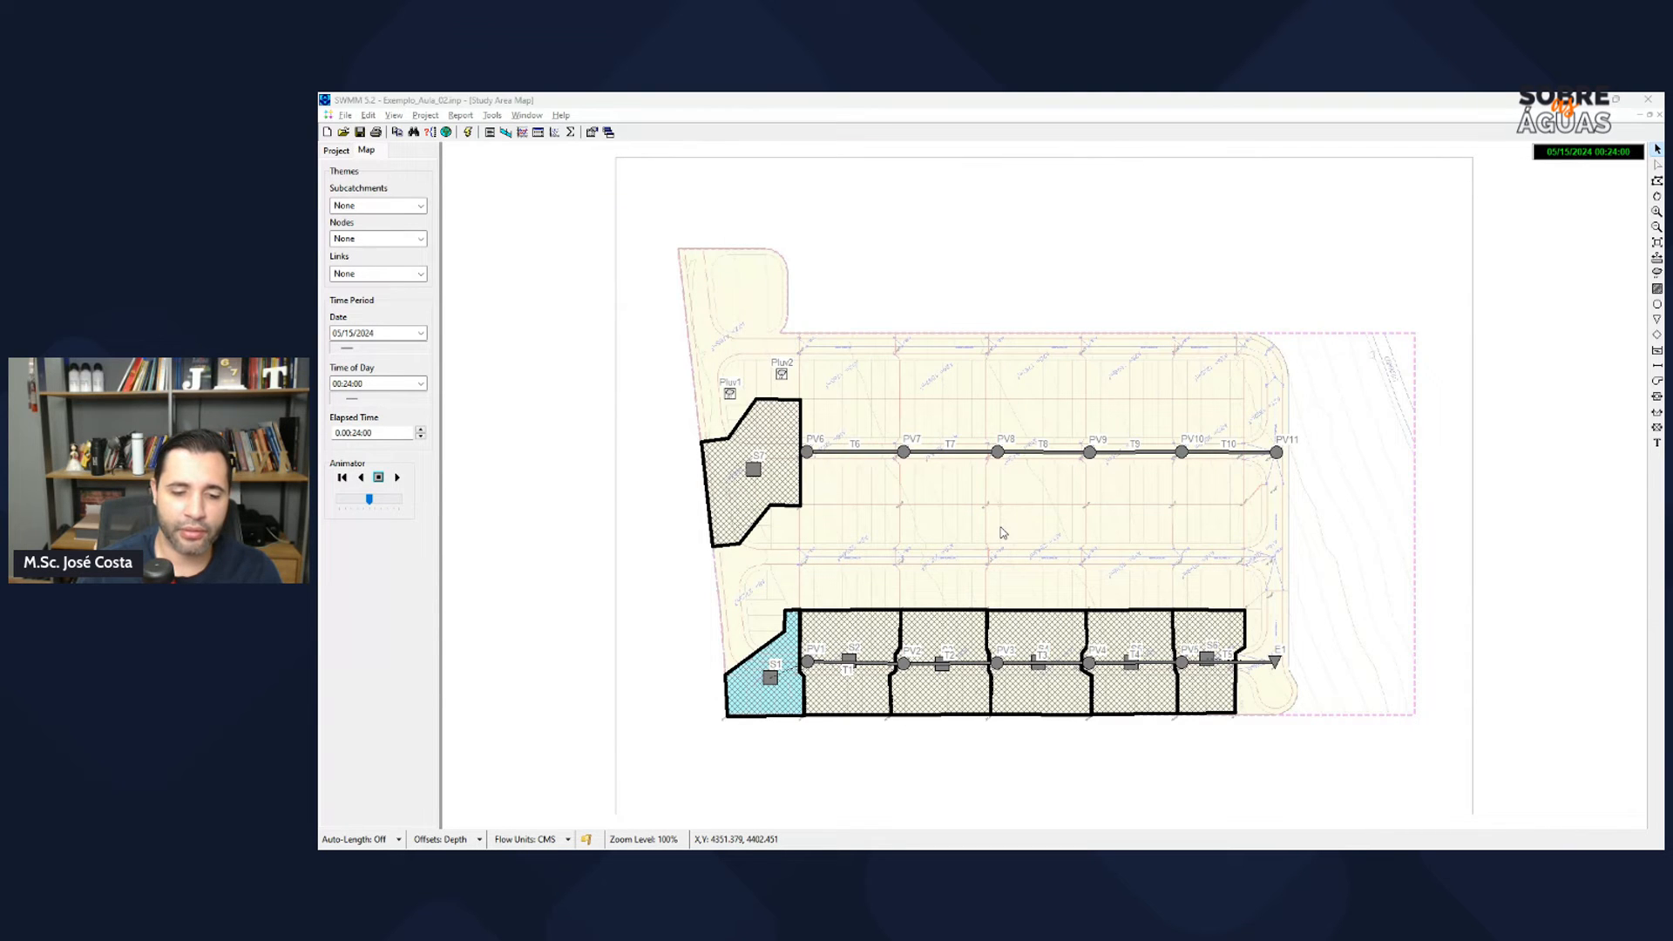
Step: Switch to the MindMeister map and expand the Pluviômetro branch
{"action": "key", "text": "alt+Tab"}
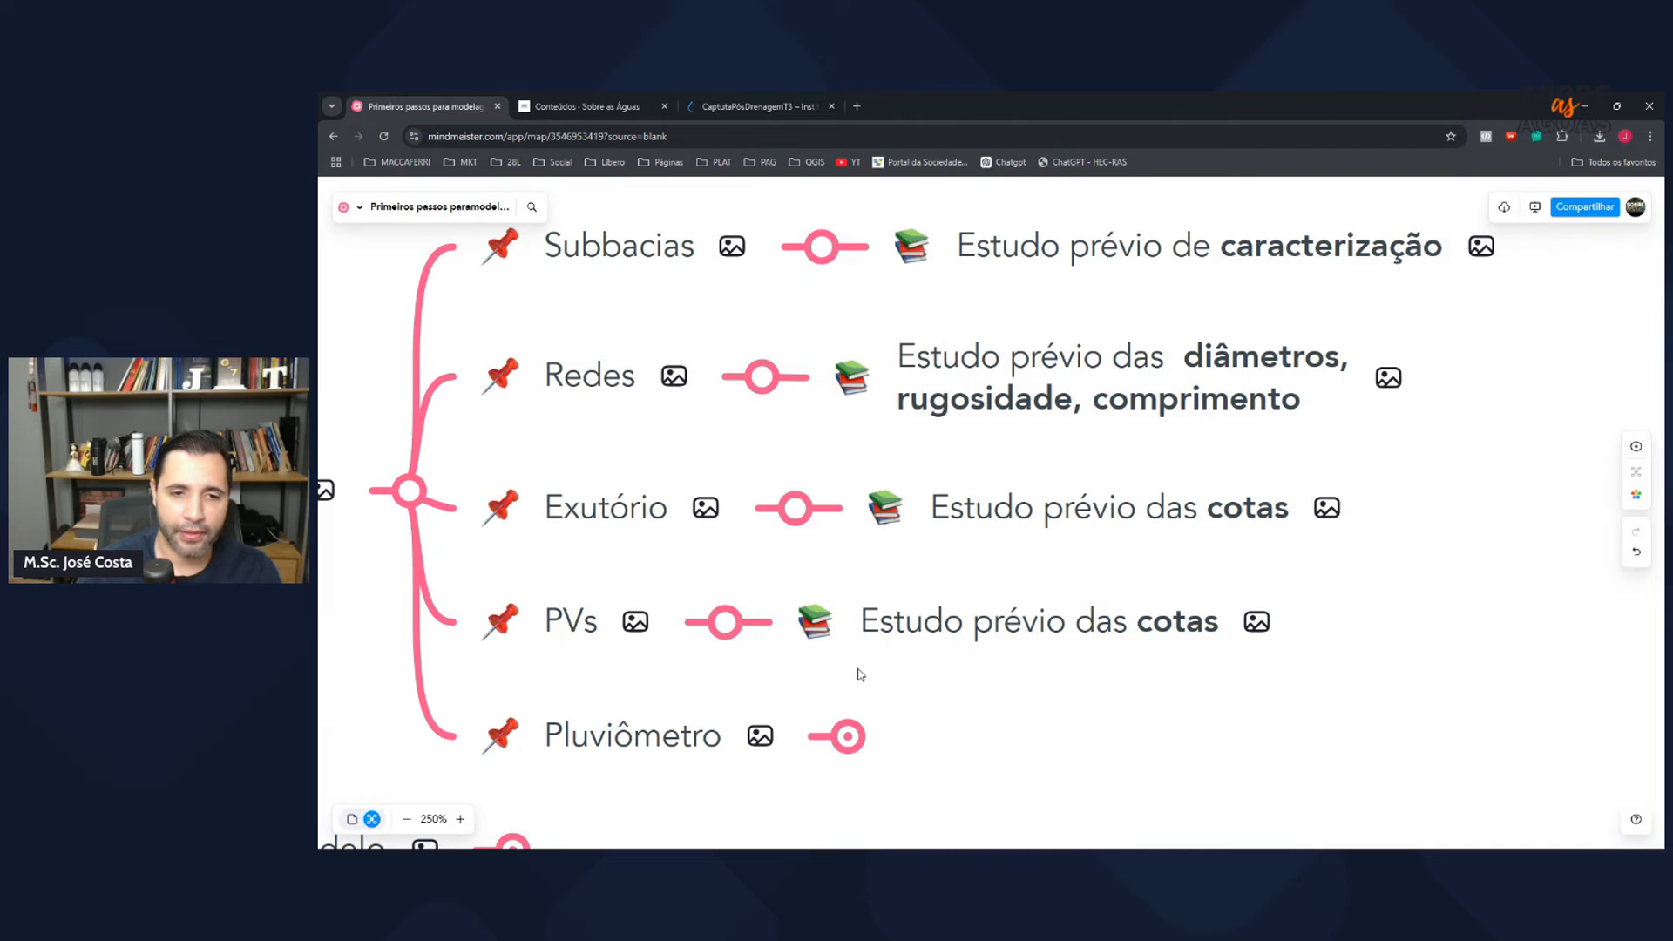
{"action": "left_click", "coordinate": [847, 736]}
{"action": "scroll", "coordinate": [1249, 773], "scroll_direction": "down", "scroll_amount": 1}
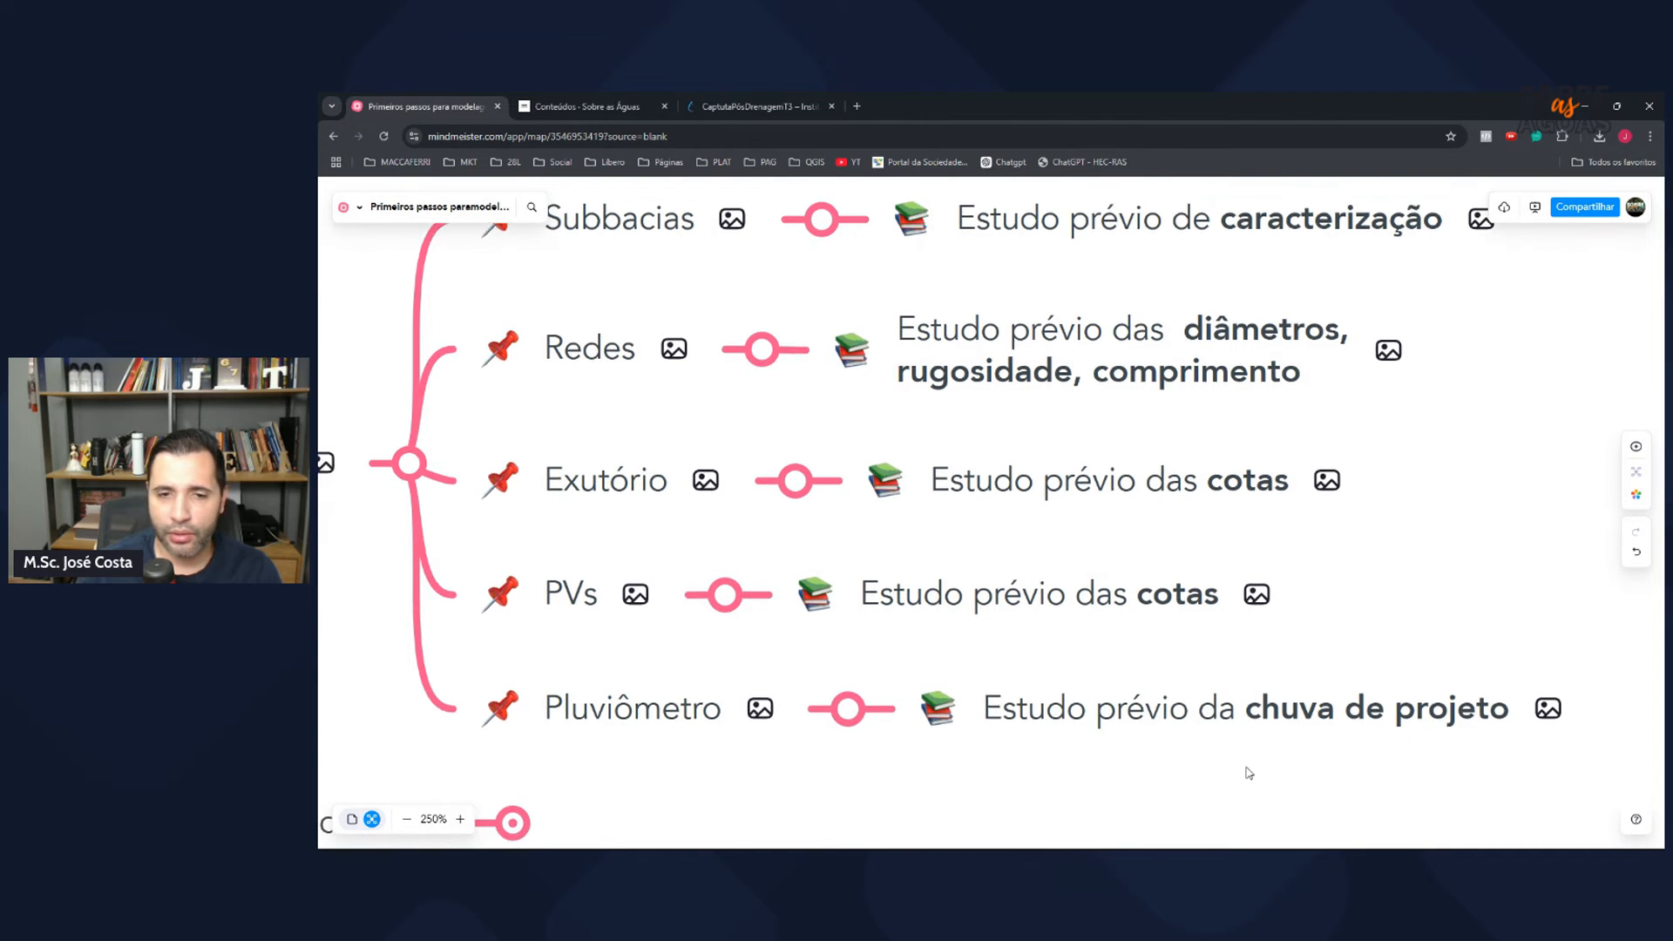
{"action": "scroll", "coordinate": [1250, 772], "scroll_direction": "down", "scroll_amount": 1}
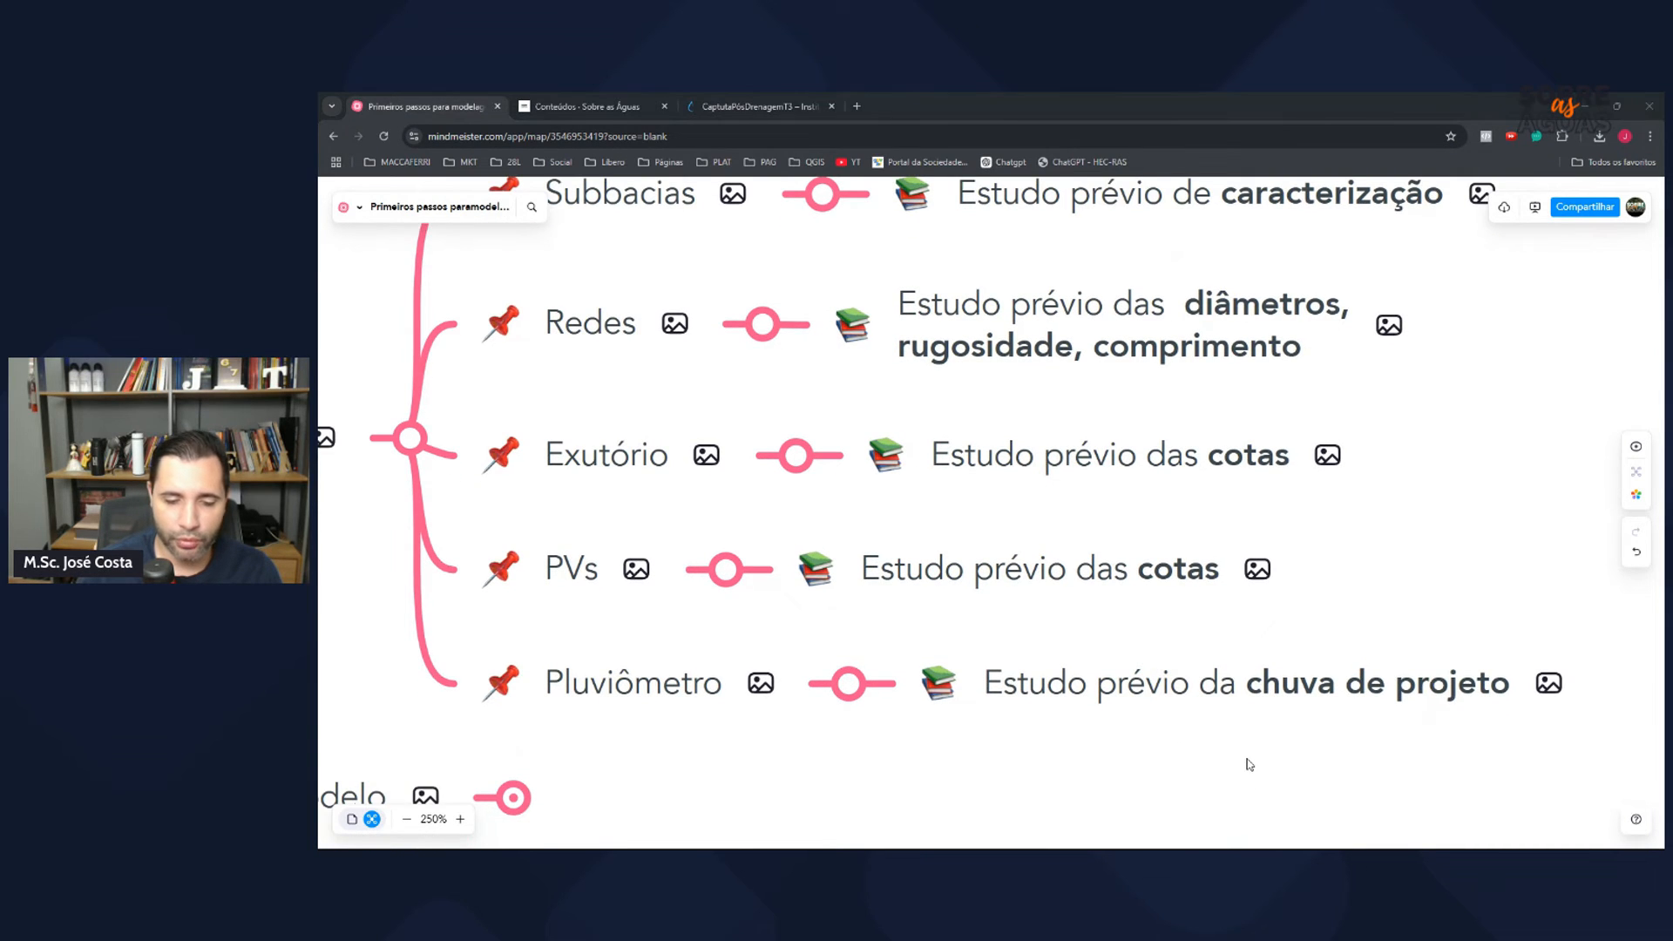
Step: Switch to the spreadsheet's Sub-bacias_01 sheet and examine the initial data and the rainfall intensity row
{"action": "key", "text": "alt+Tab"}
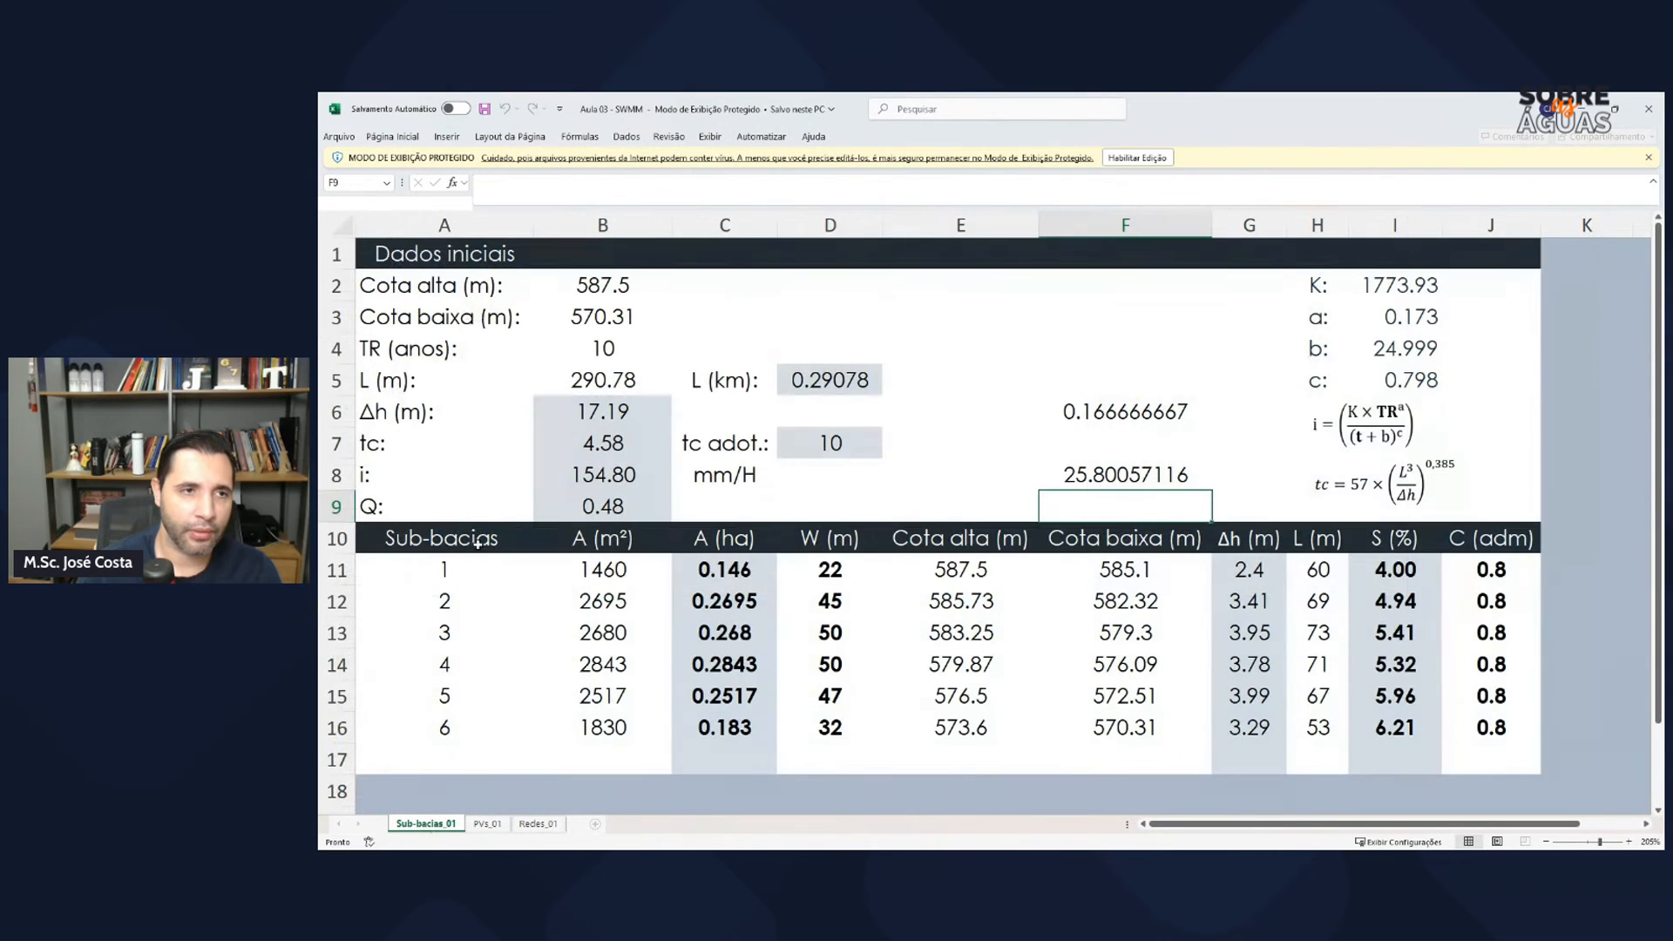
{"action": "left_click_drag", "start_coordinate": [601, 285], "coordinate": [597, 468]}
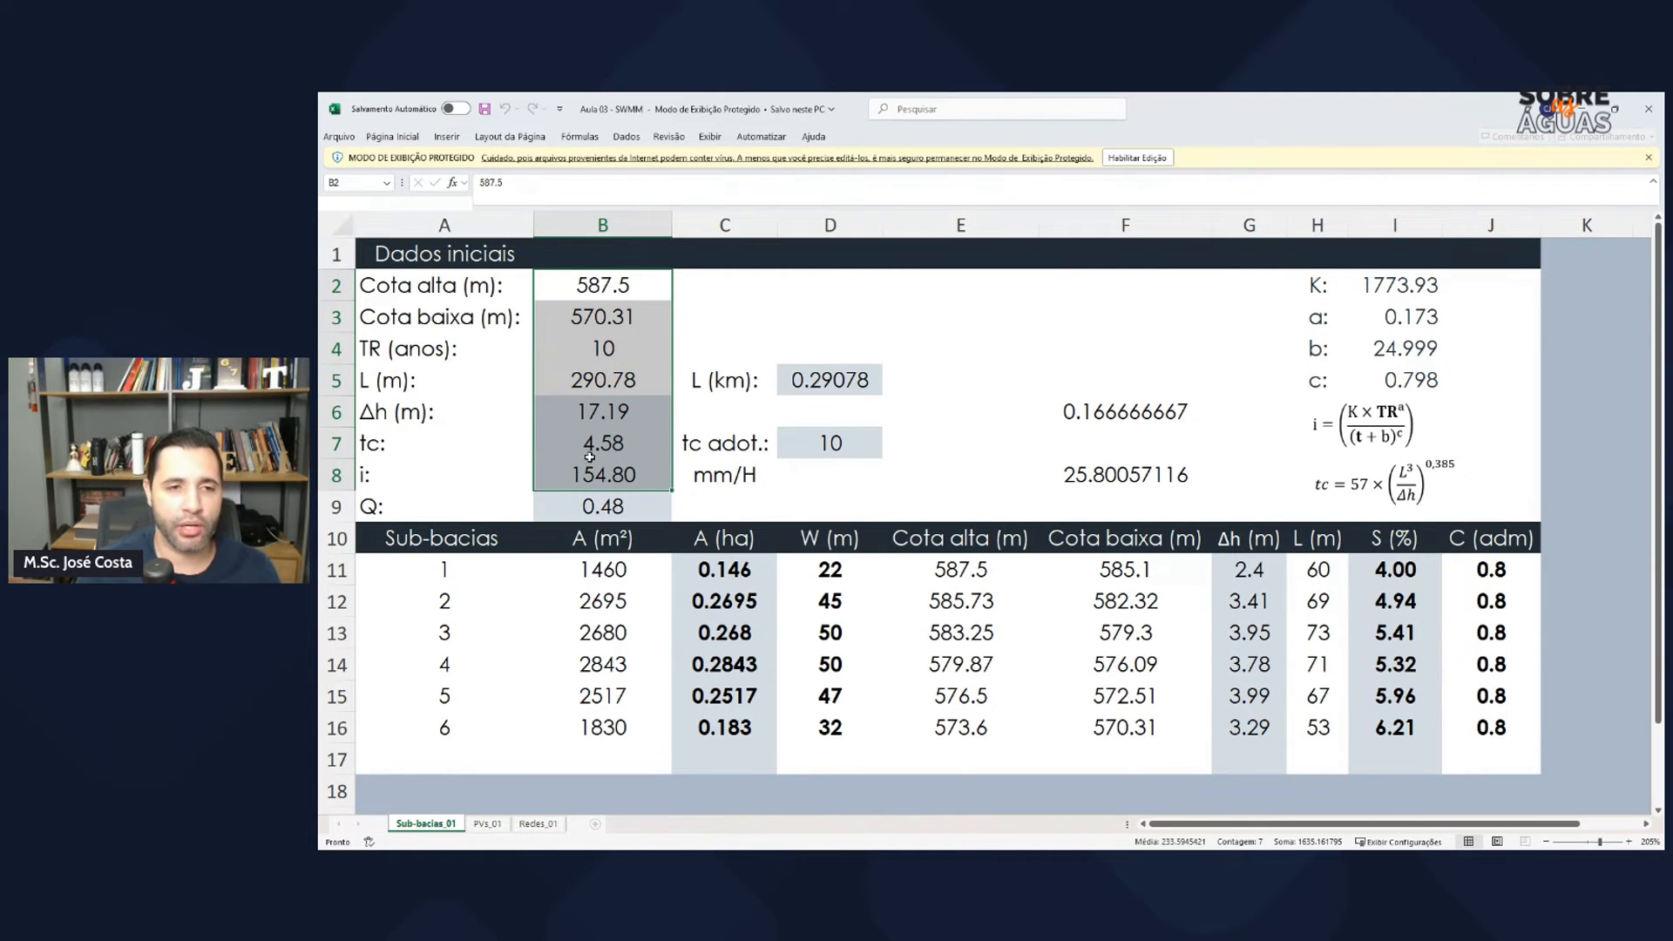
{"action": "left_click", "coordinate": [602, 474]}
{"action": "left_click_drag", "start_coordinate": [466, 468], "coordinate": [720, 504]}
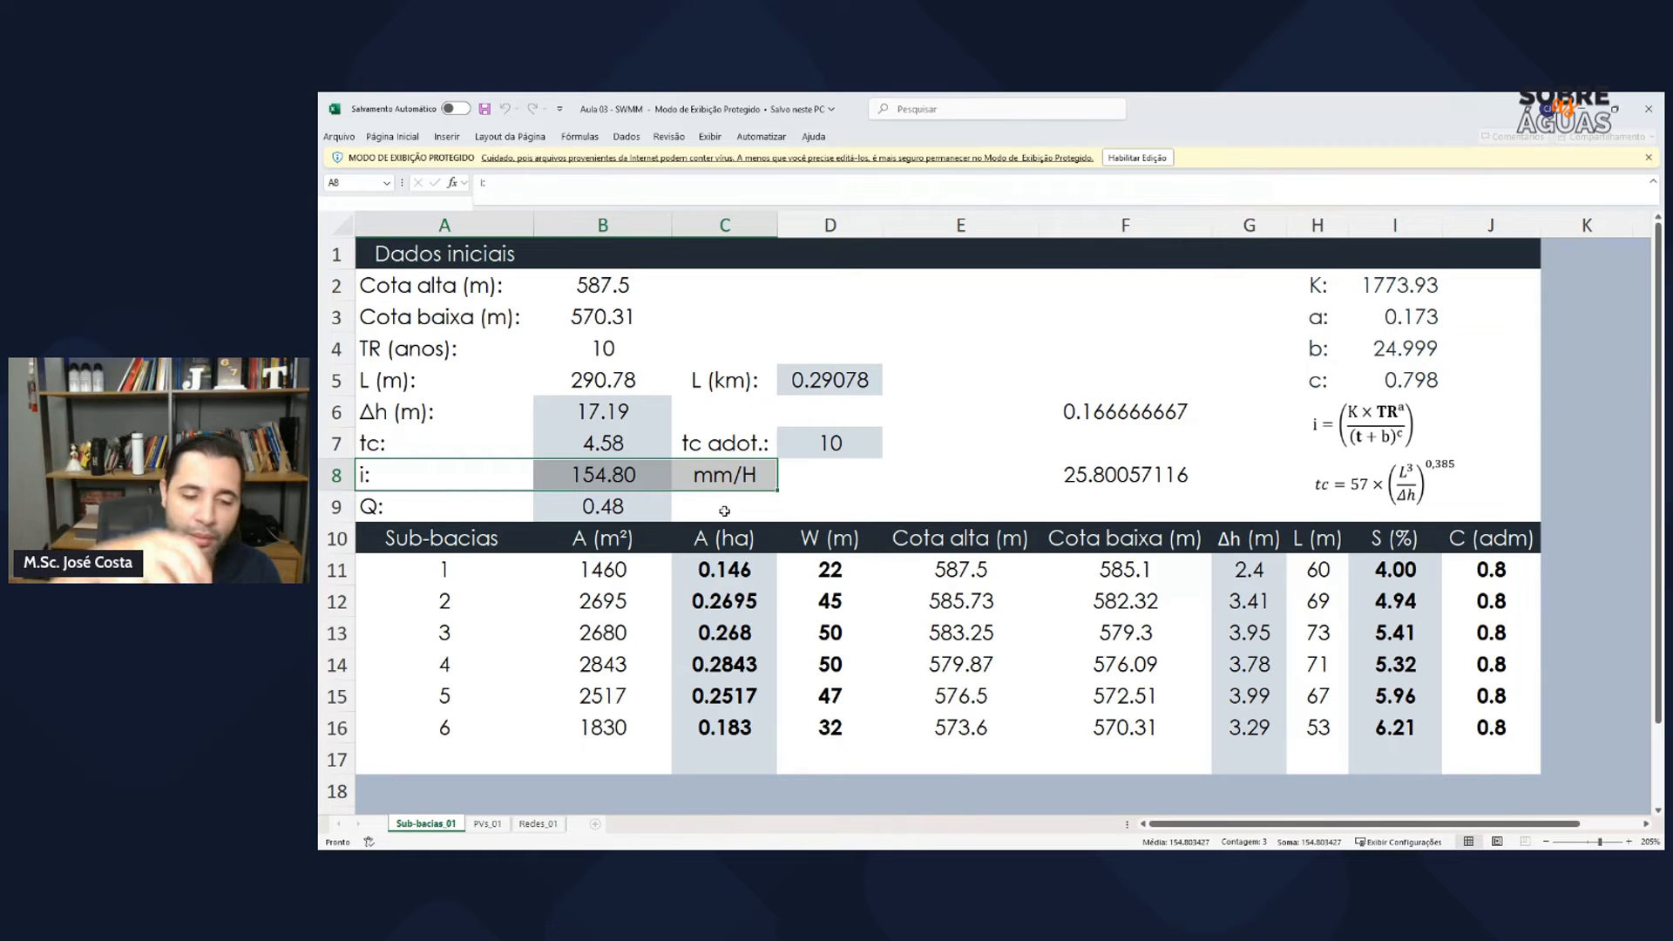
Step: Return to the MindMeister map and collapse the Edição de objetos branch
{"action": "key", "text": "alt+Tab"}
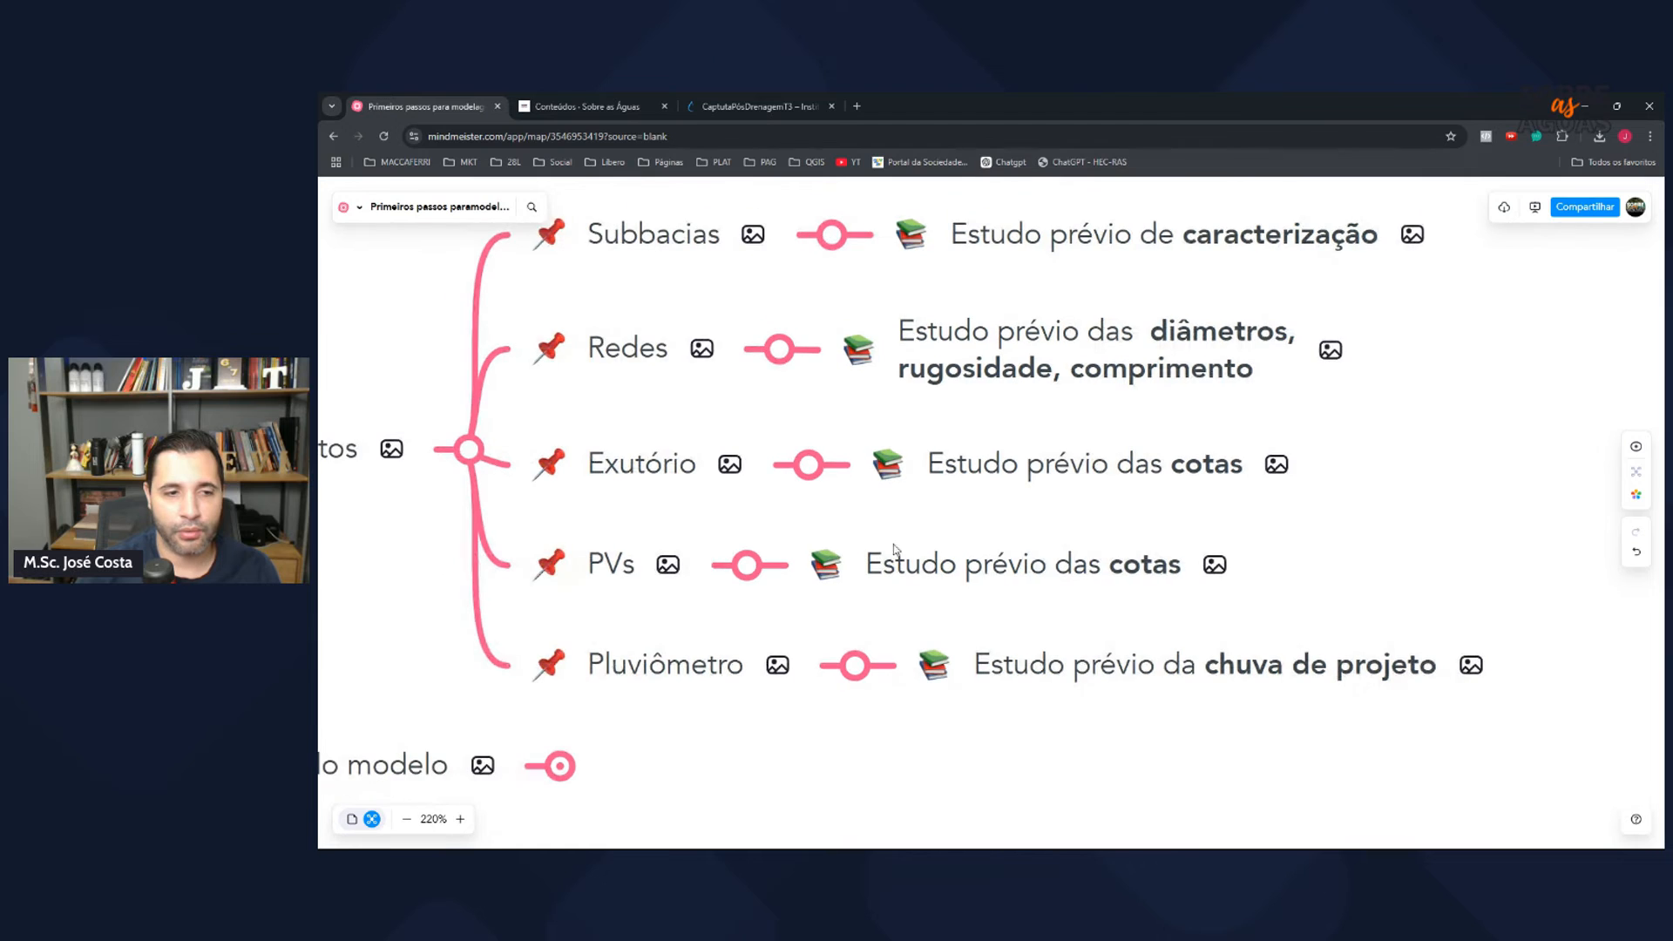
{"action": "left_click_drag", "start_coordinate": [836, 732], "coordinate": [1302, 738]}
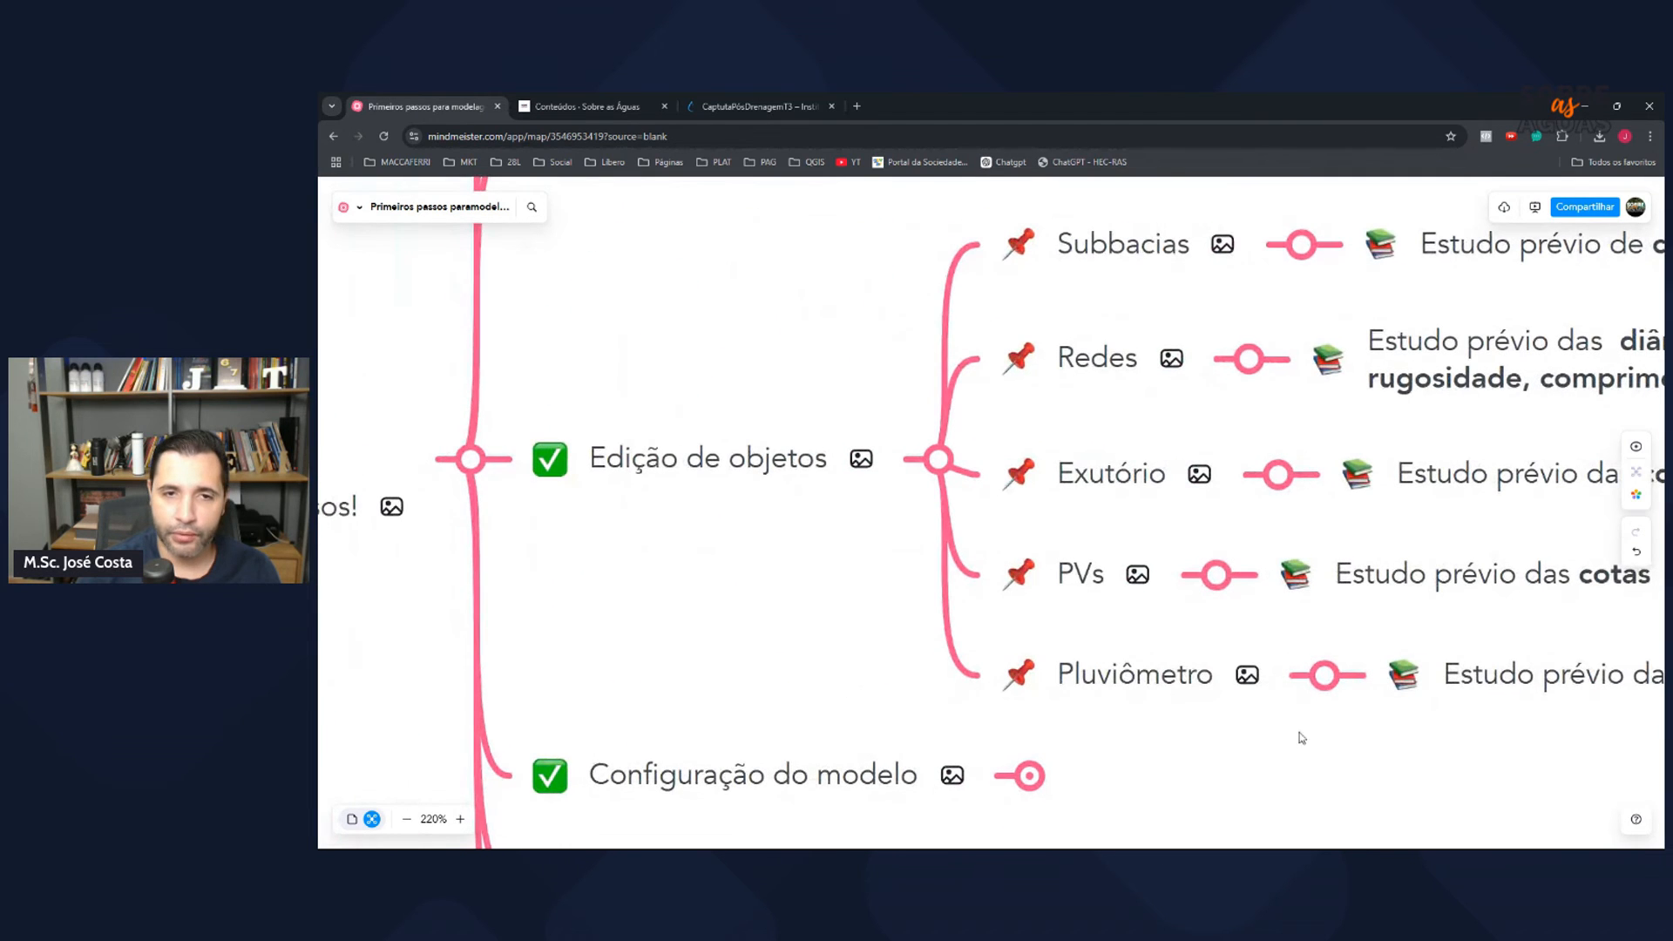
{"action": "left_click", "coordinate": [938, 461]}
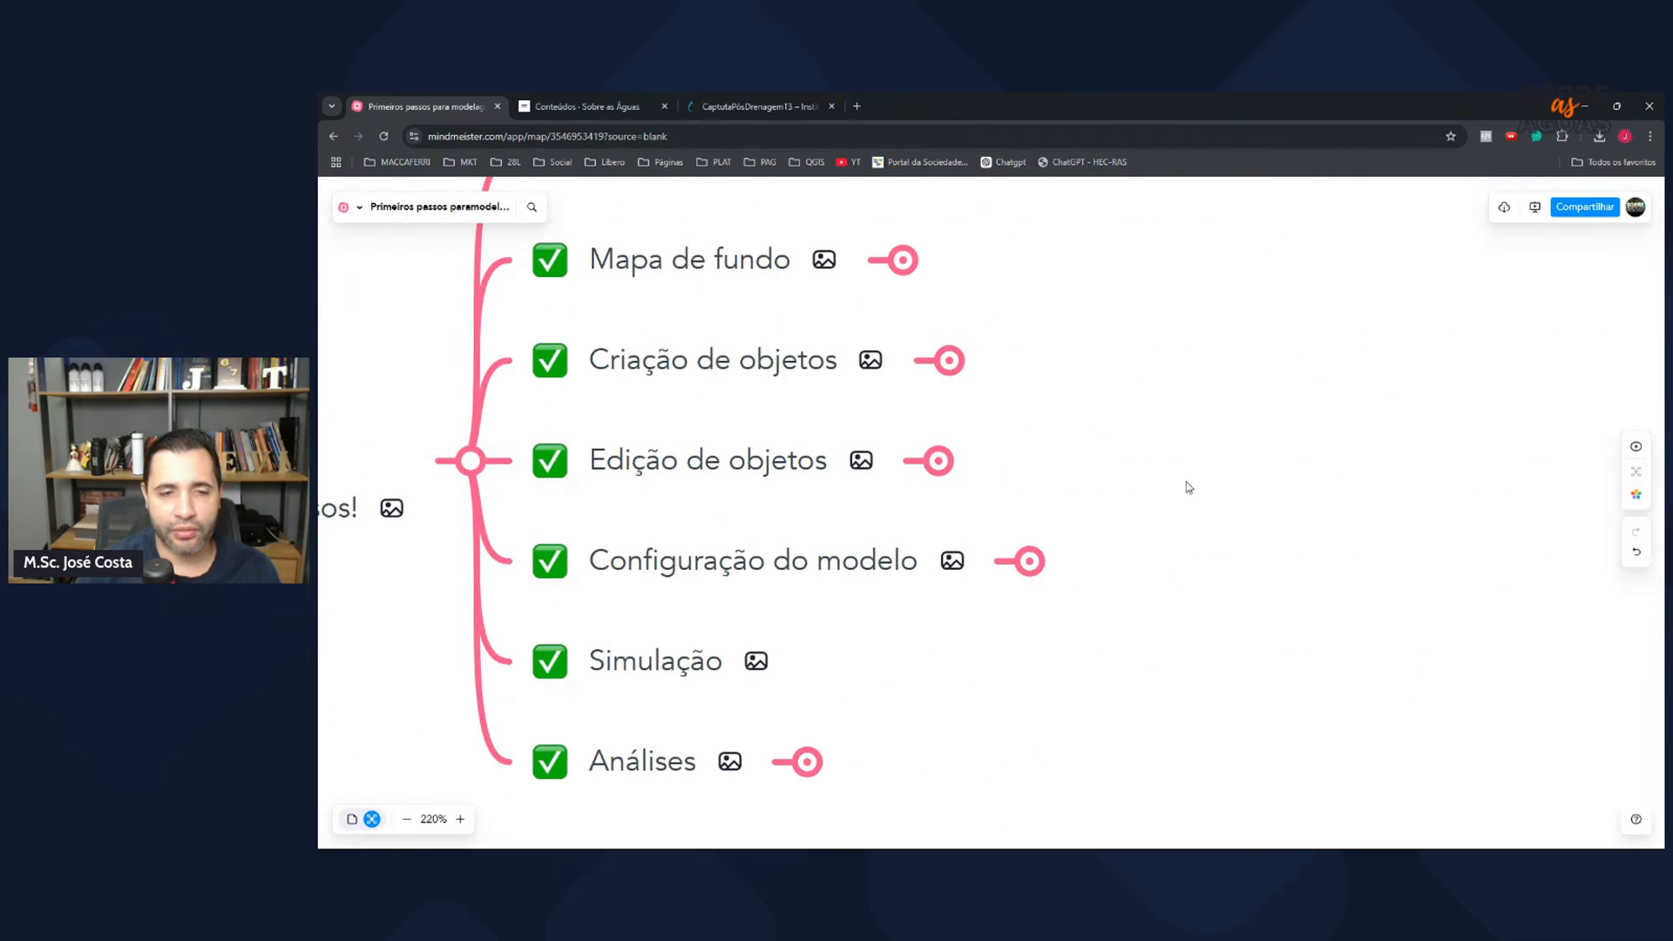
Step: Expand the Configuração do modelo branch of the mind map to view its items
{"action": "left_click", "coordinate": [1029, 561]}
{"action": "left_click_drag", "start_coordinate": [1303, 407], "coordinate": [1025, 416]}
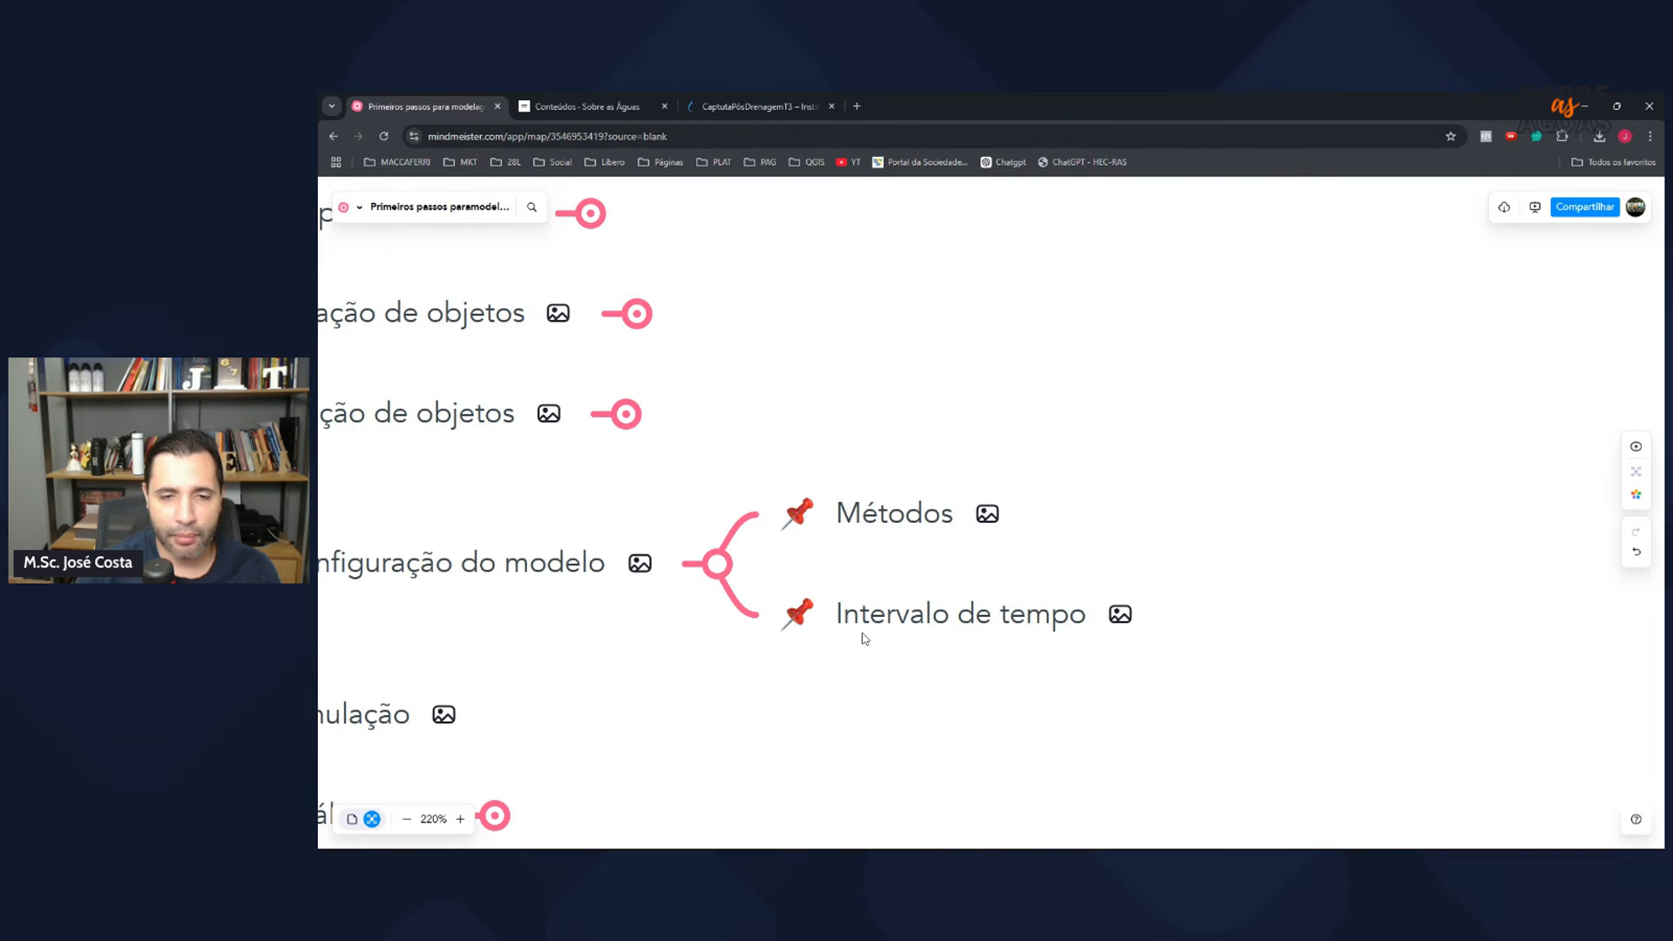
Step: Switch to SWMM, open the project's Simulation Options, examine the General and Time Steps settings, and close them
{"action": "key", "text": "alt+Tab"}
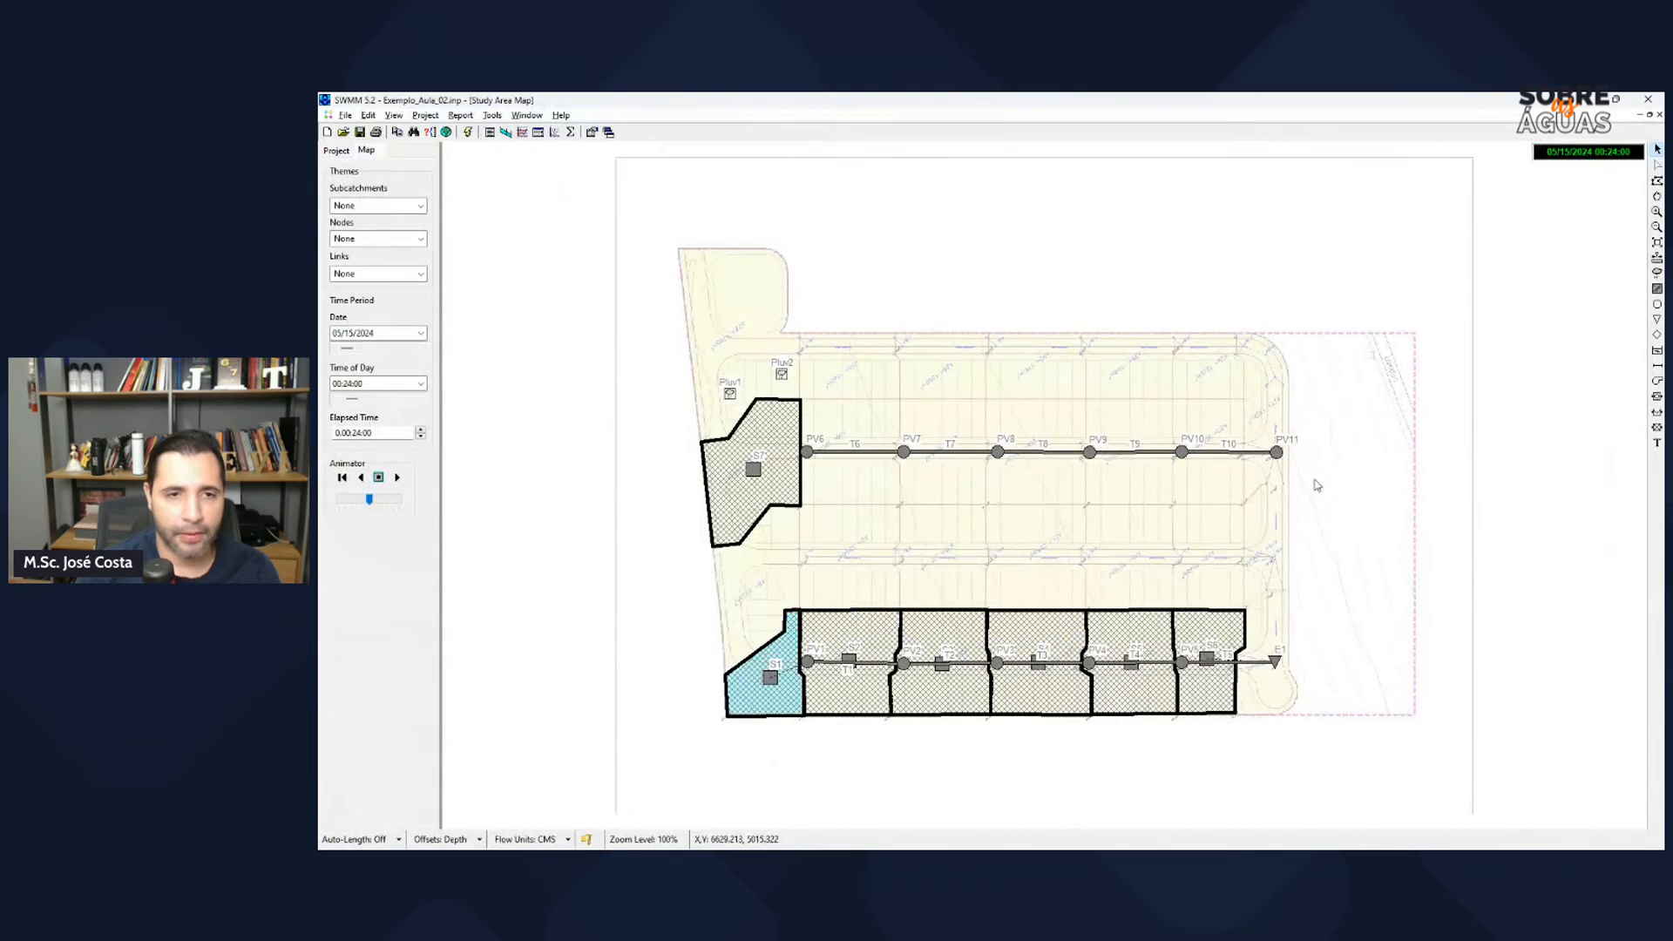
{"action": "left_click", "coordinate": [336, 152]}
{"action": "left_click", "coordinate": [354, 181]}
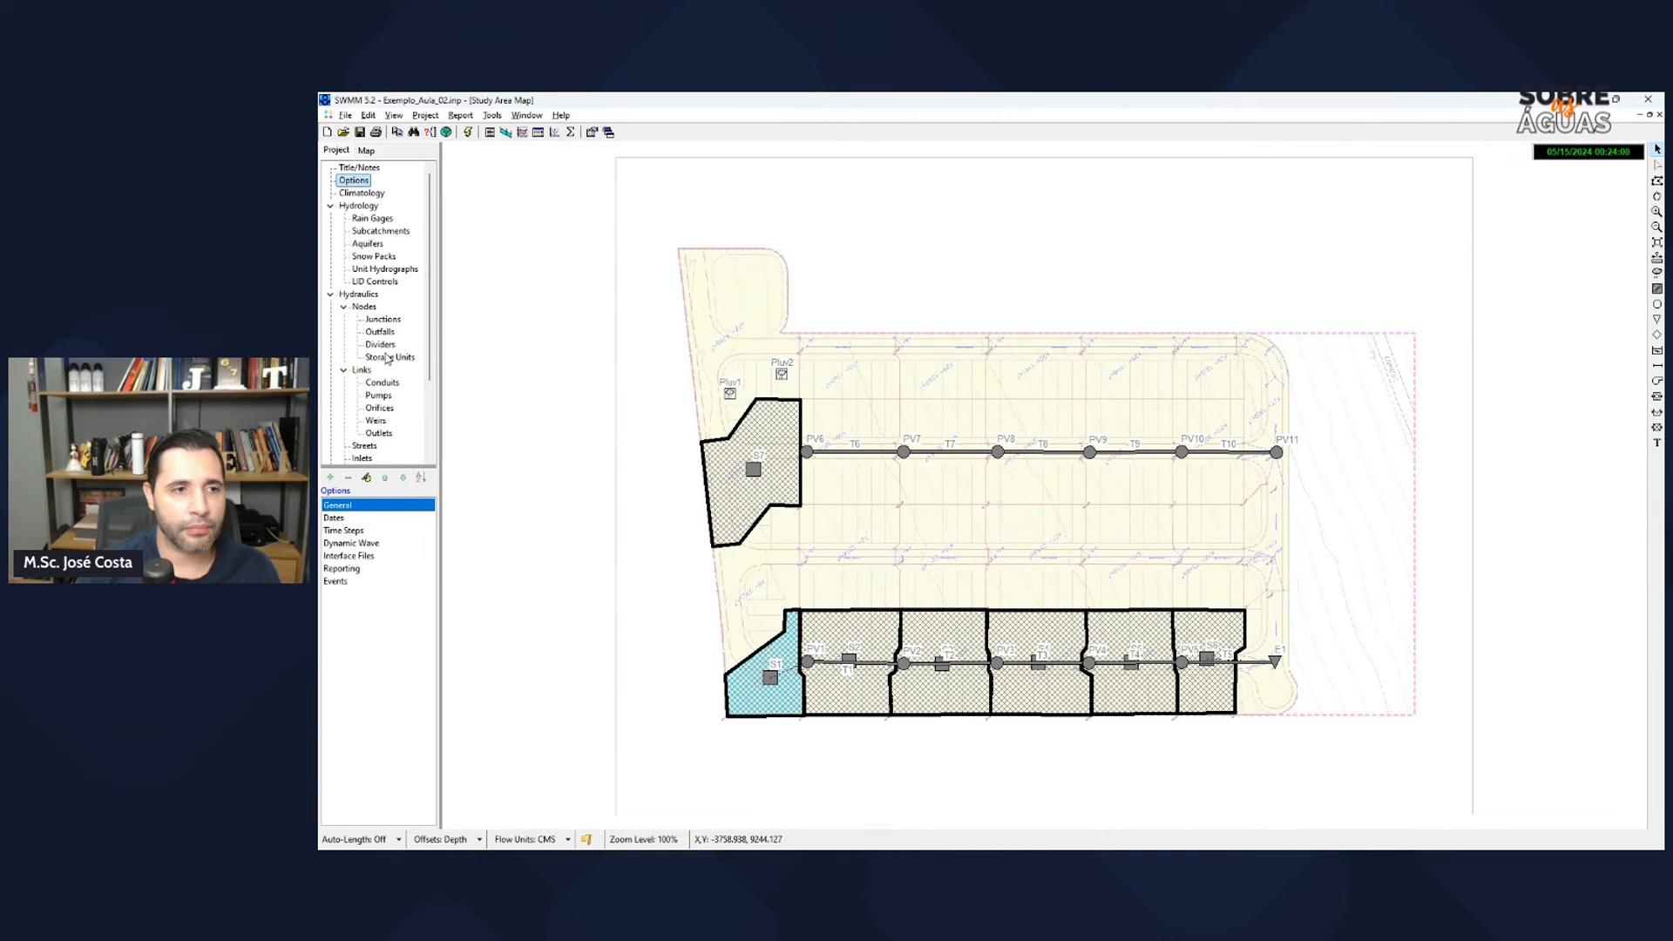
{"action": "left_click", "coordinate": [368, 478]}
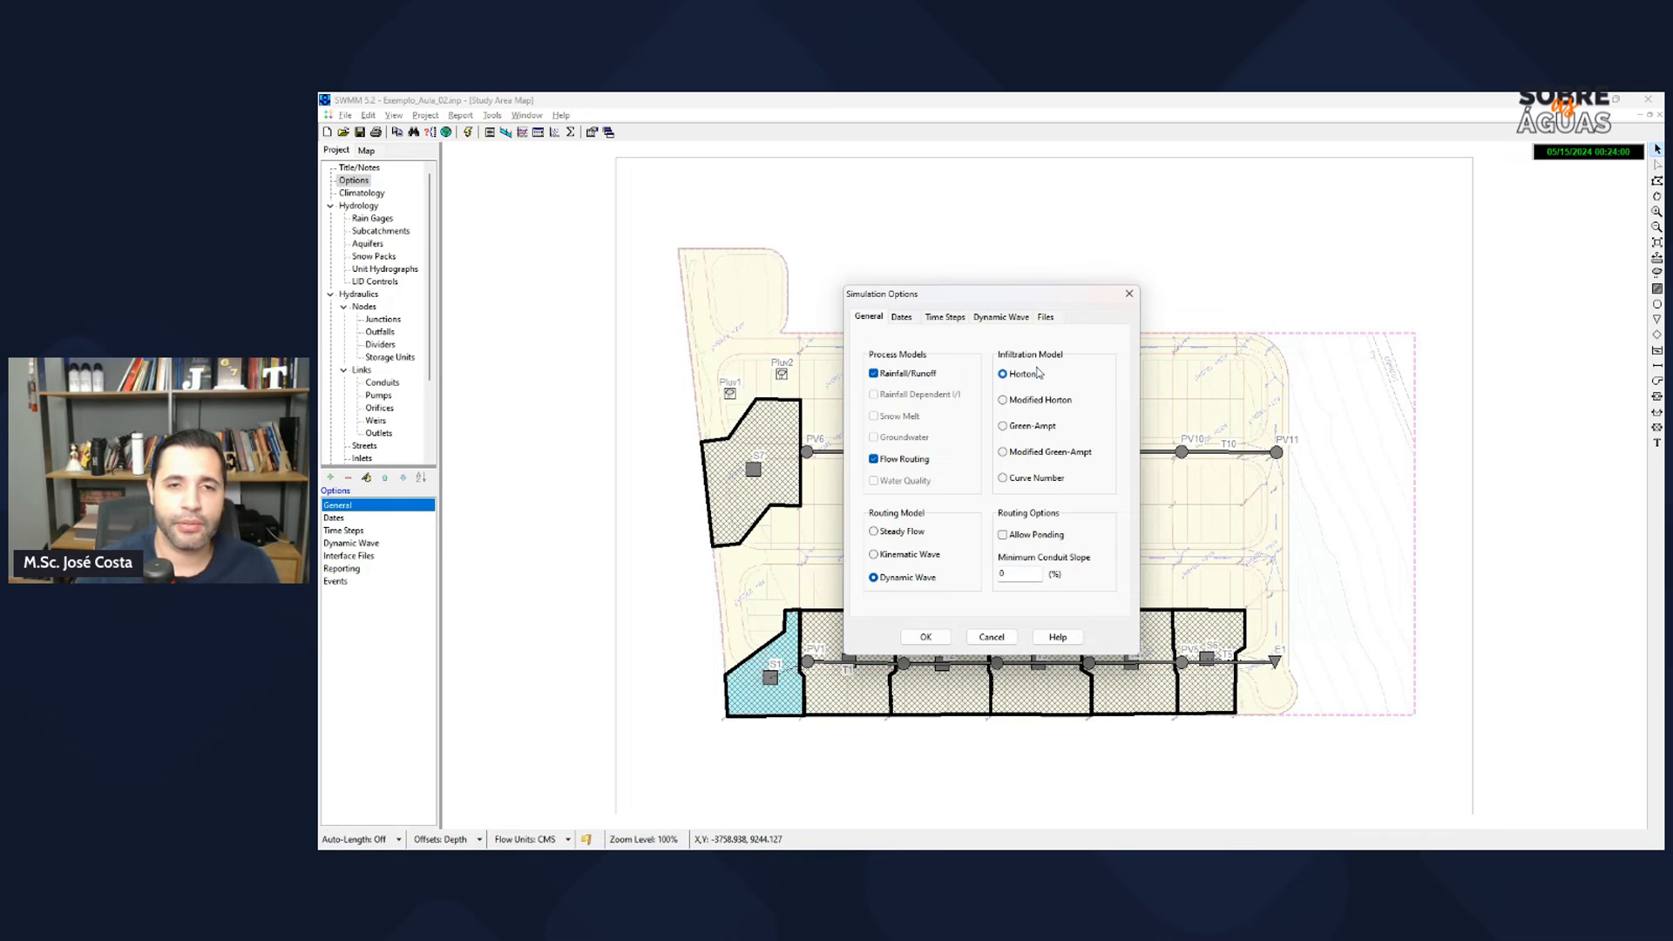
{"action": "left_click", "coordinate": [945, 317]}
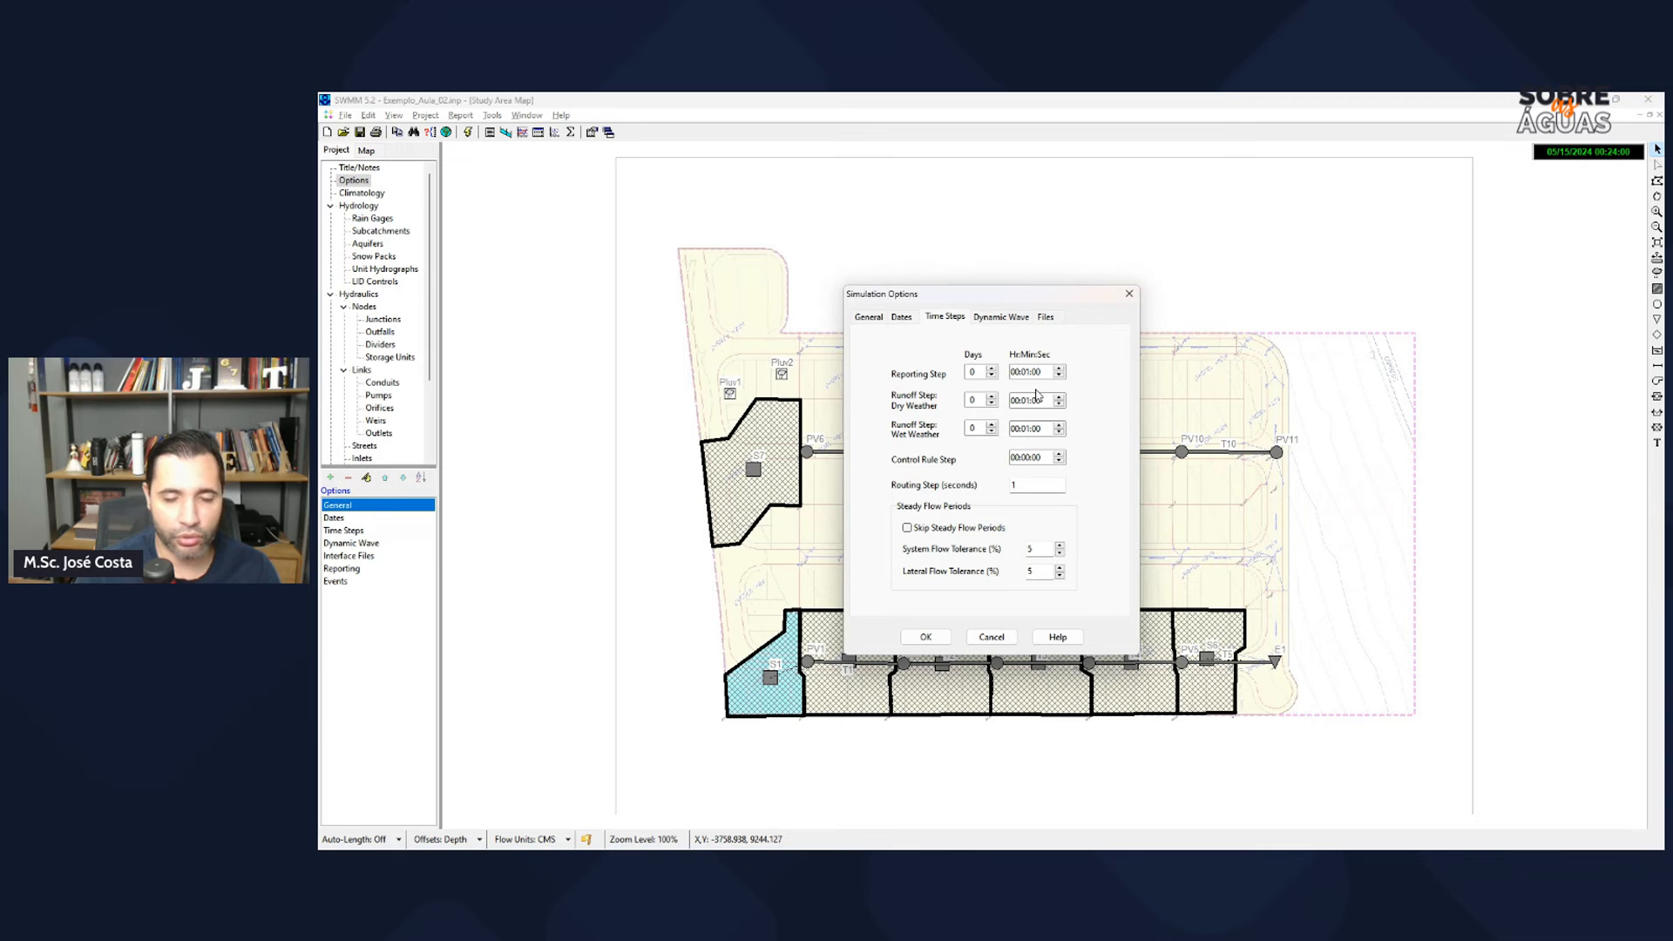
{"action": "left_click", "coordinate": [1128, 294]}
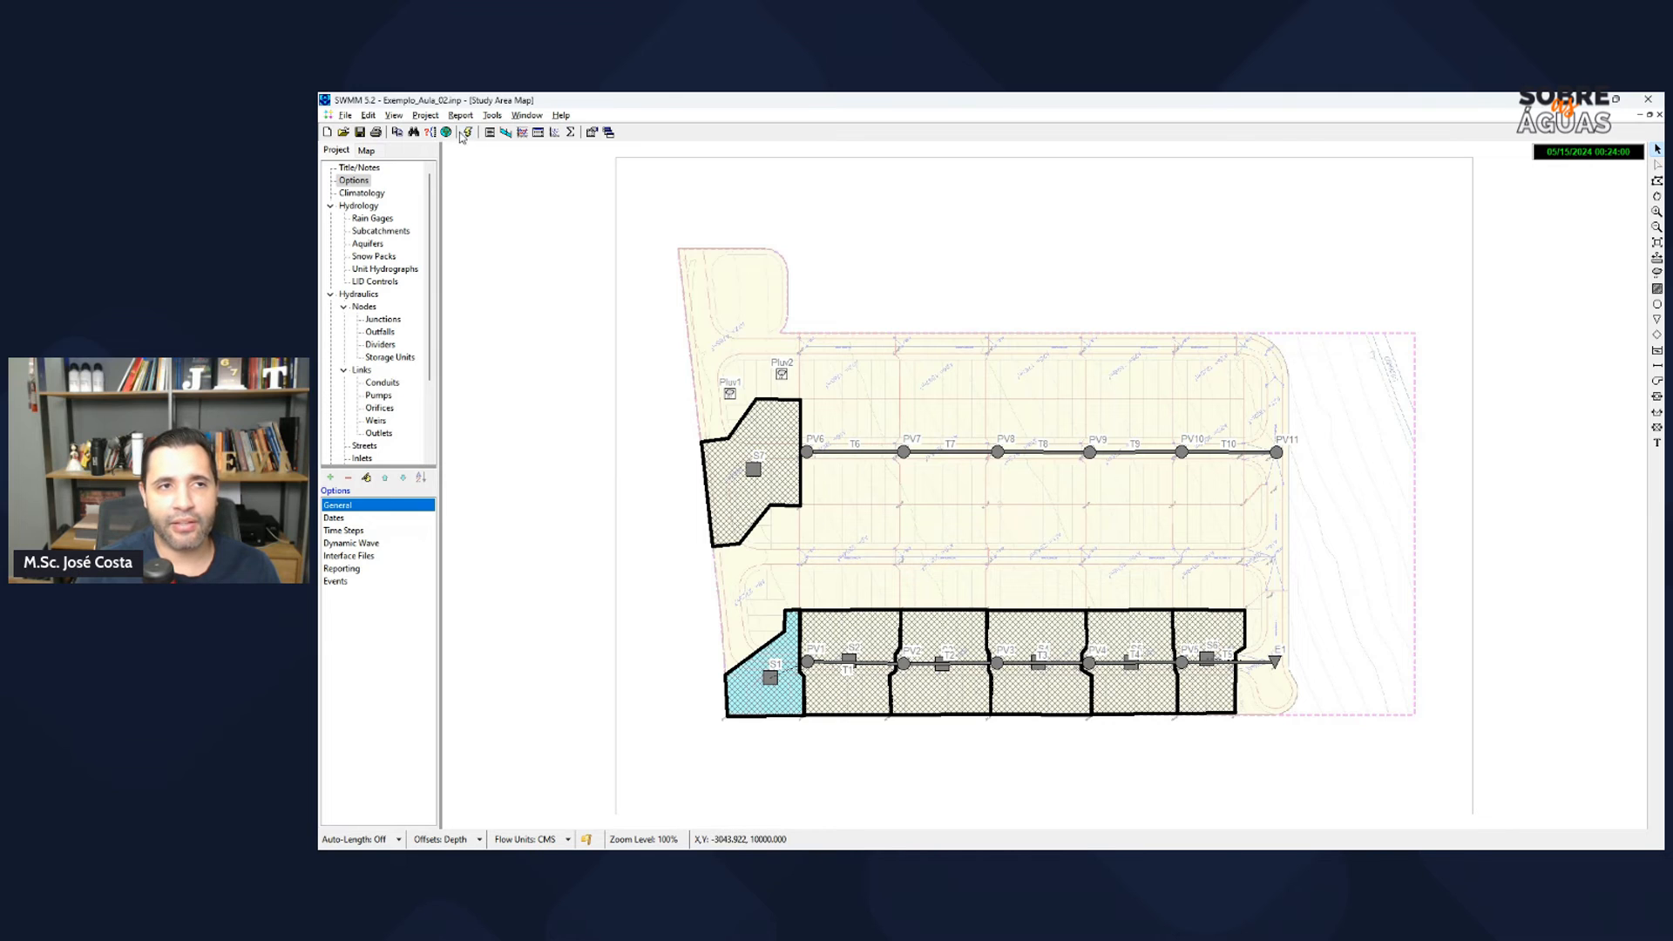
Step: Delete subcatchment S7 and conduit T6 from the study area map
{"action": "left_click", "coordinate": [753, 472]}
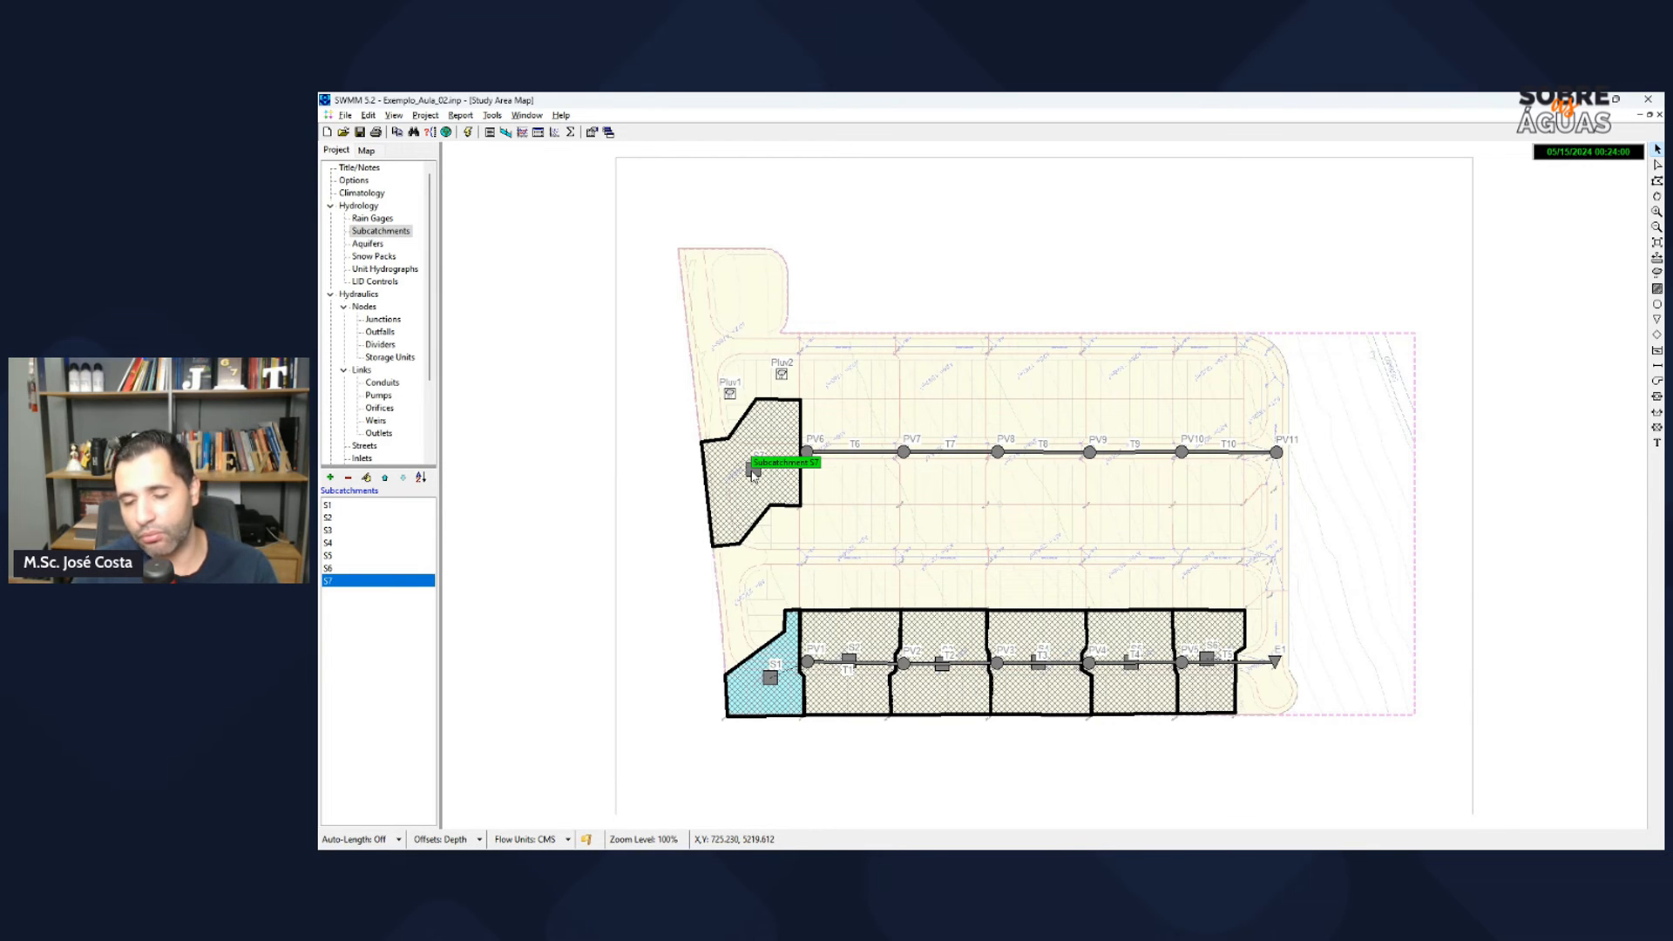
{"action": "key", "text": "Delete"}
{"action": "left_click", "coordinate": [963, 494]}
{"action": "left_click", "coordinate": [855, 452]}
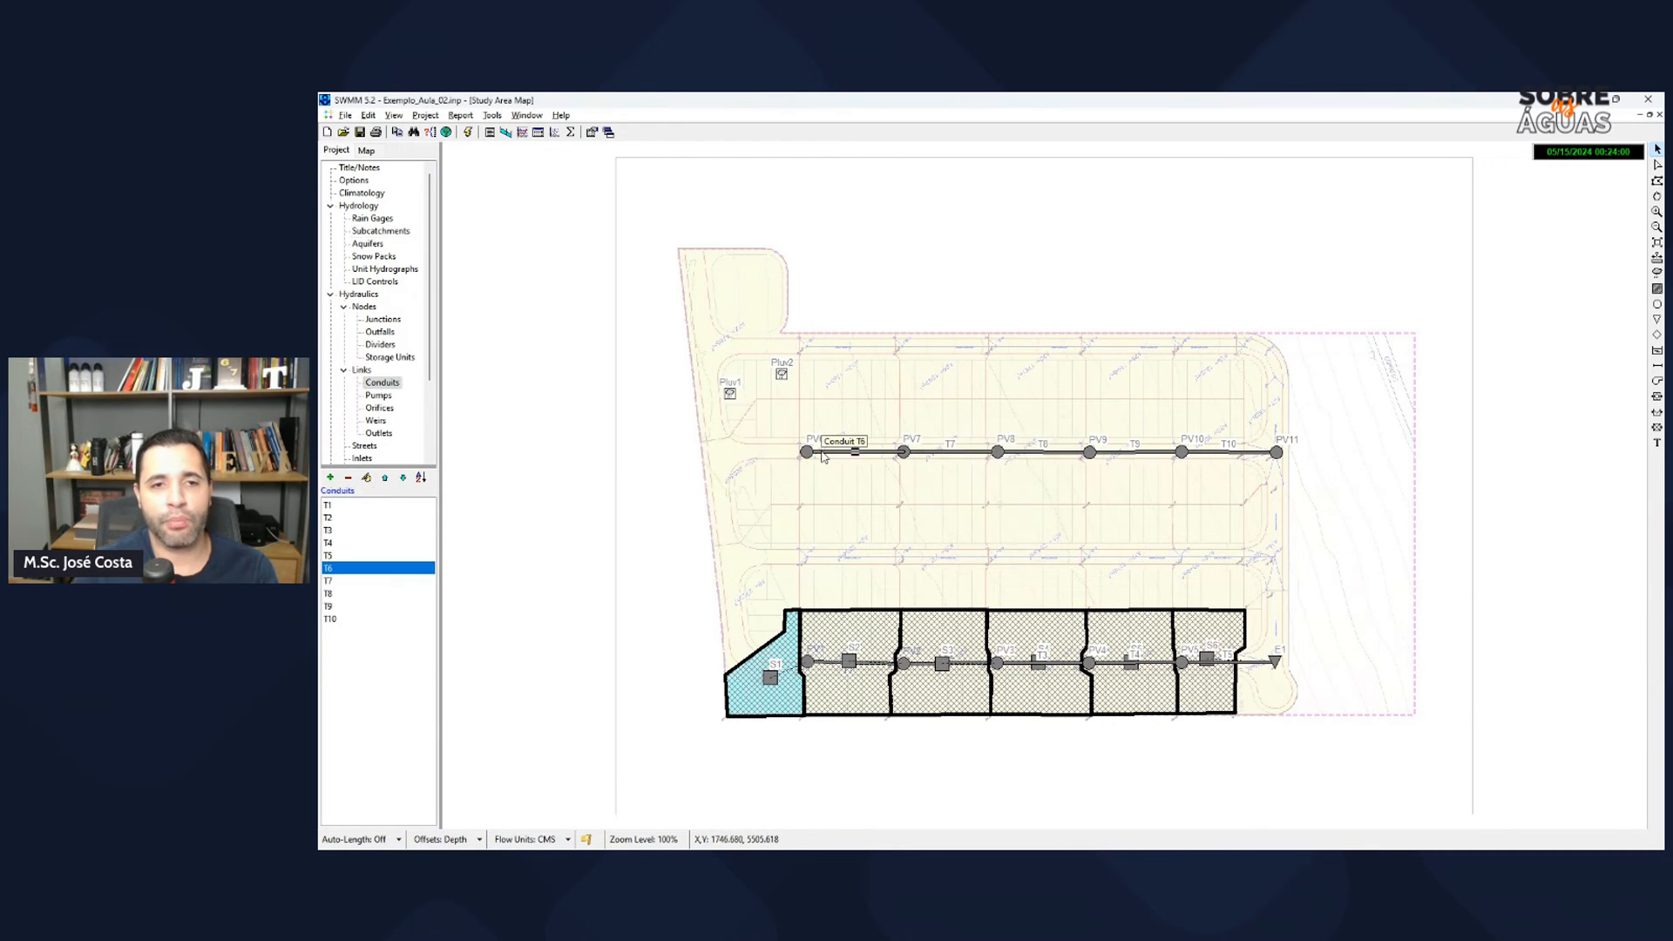
{"action": "key", "text": "Delete"}
{"action": "left_click", "coordinate": [963, 494]}
Step: Delete junctions PV6 to PV11 along with their connected conduits, and the rain gage Pluv2
{"action": "left_click", "coordinate": [806, 452]}
{"action": "key", "text": "Delete"}
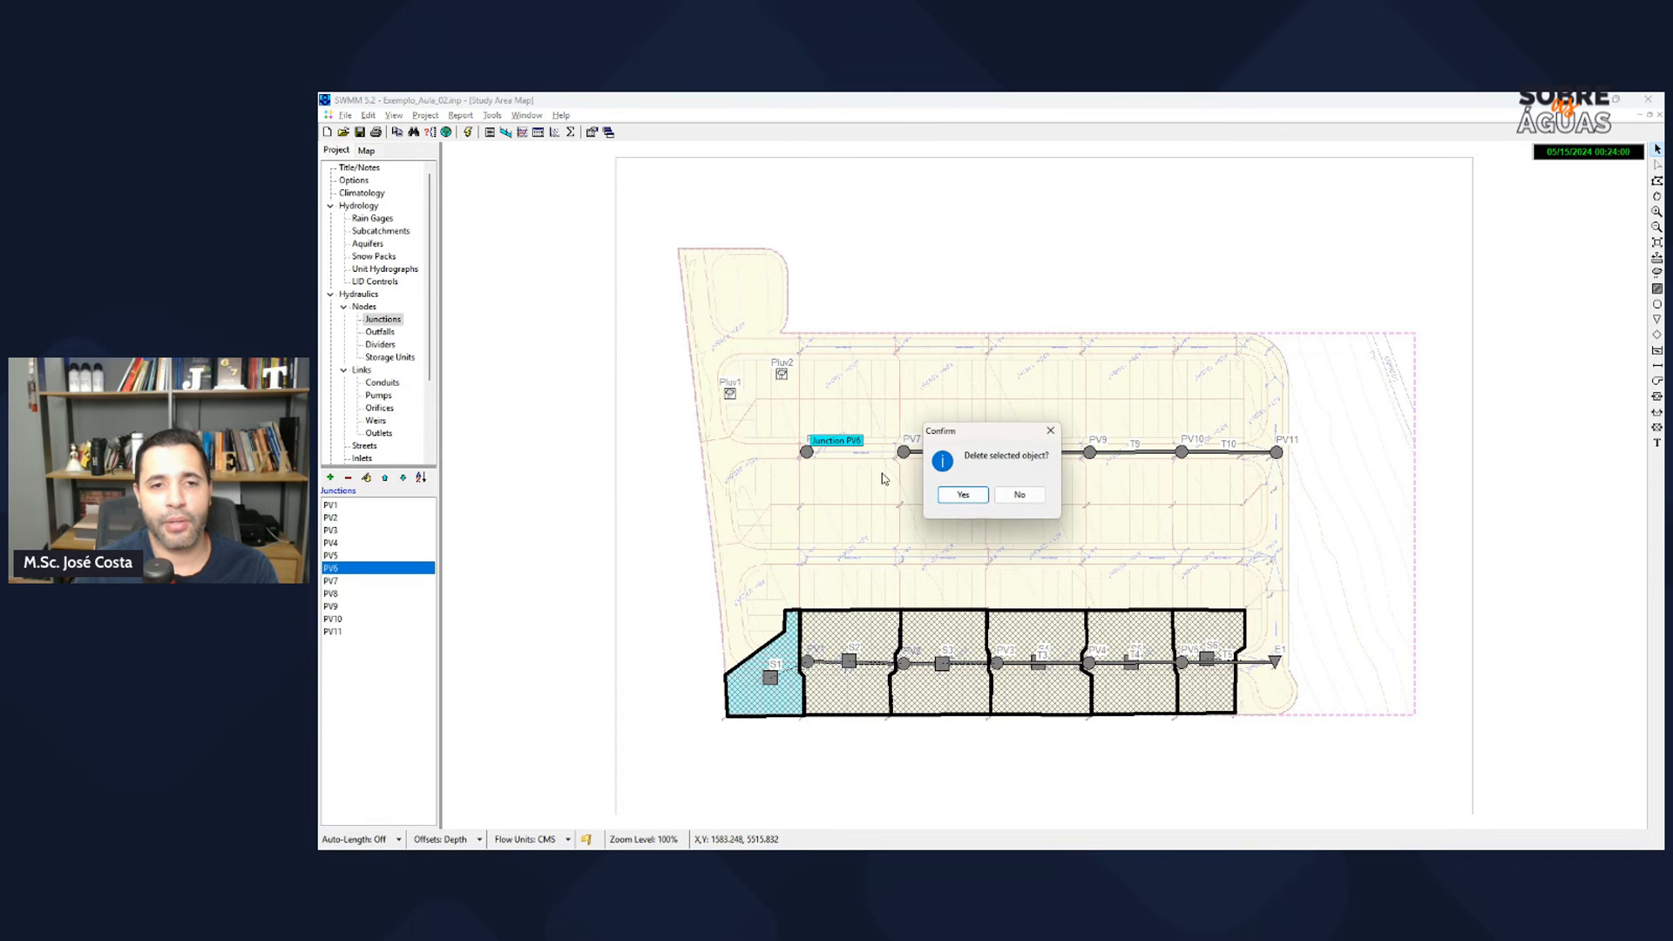
{"action": "left_click", "coordinate": [962, 494]}
{"action": "key", "text": "Delete"}
{"action": "left_click", "coordinate": [962, 494]}
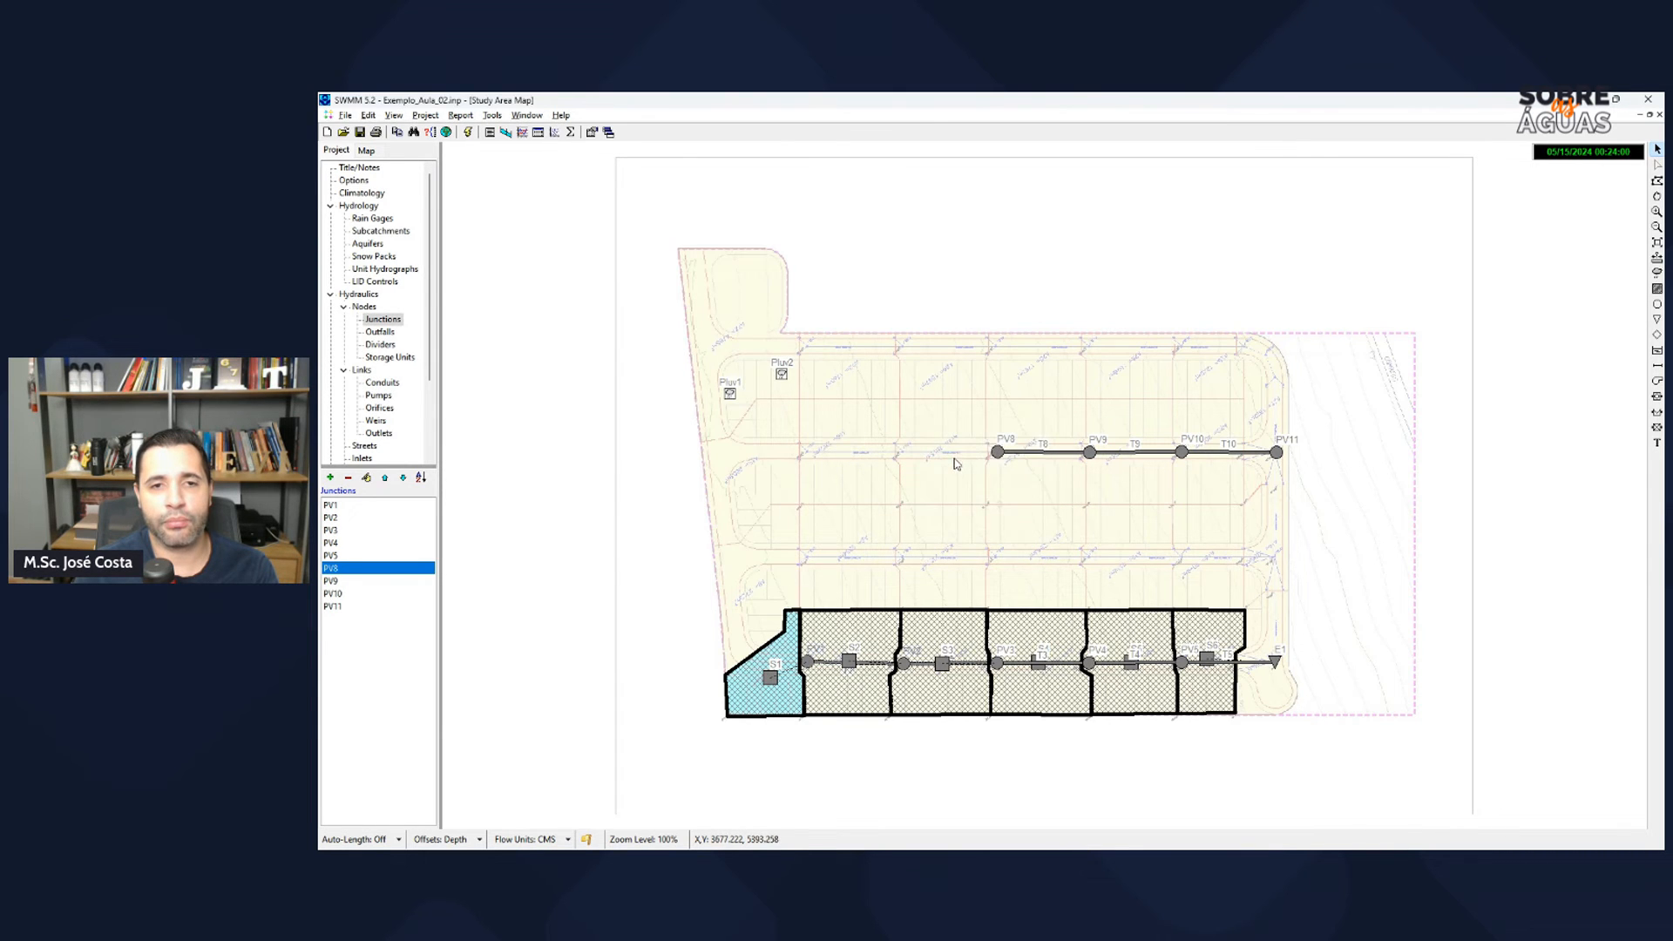
{"action": "key", "text": "Delete"}
{"action": "left_click", "coordinate": [962, 495]}
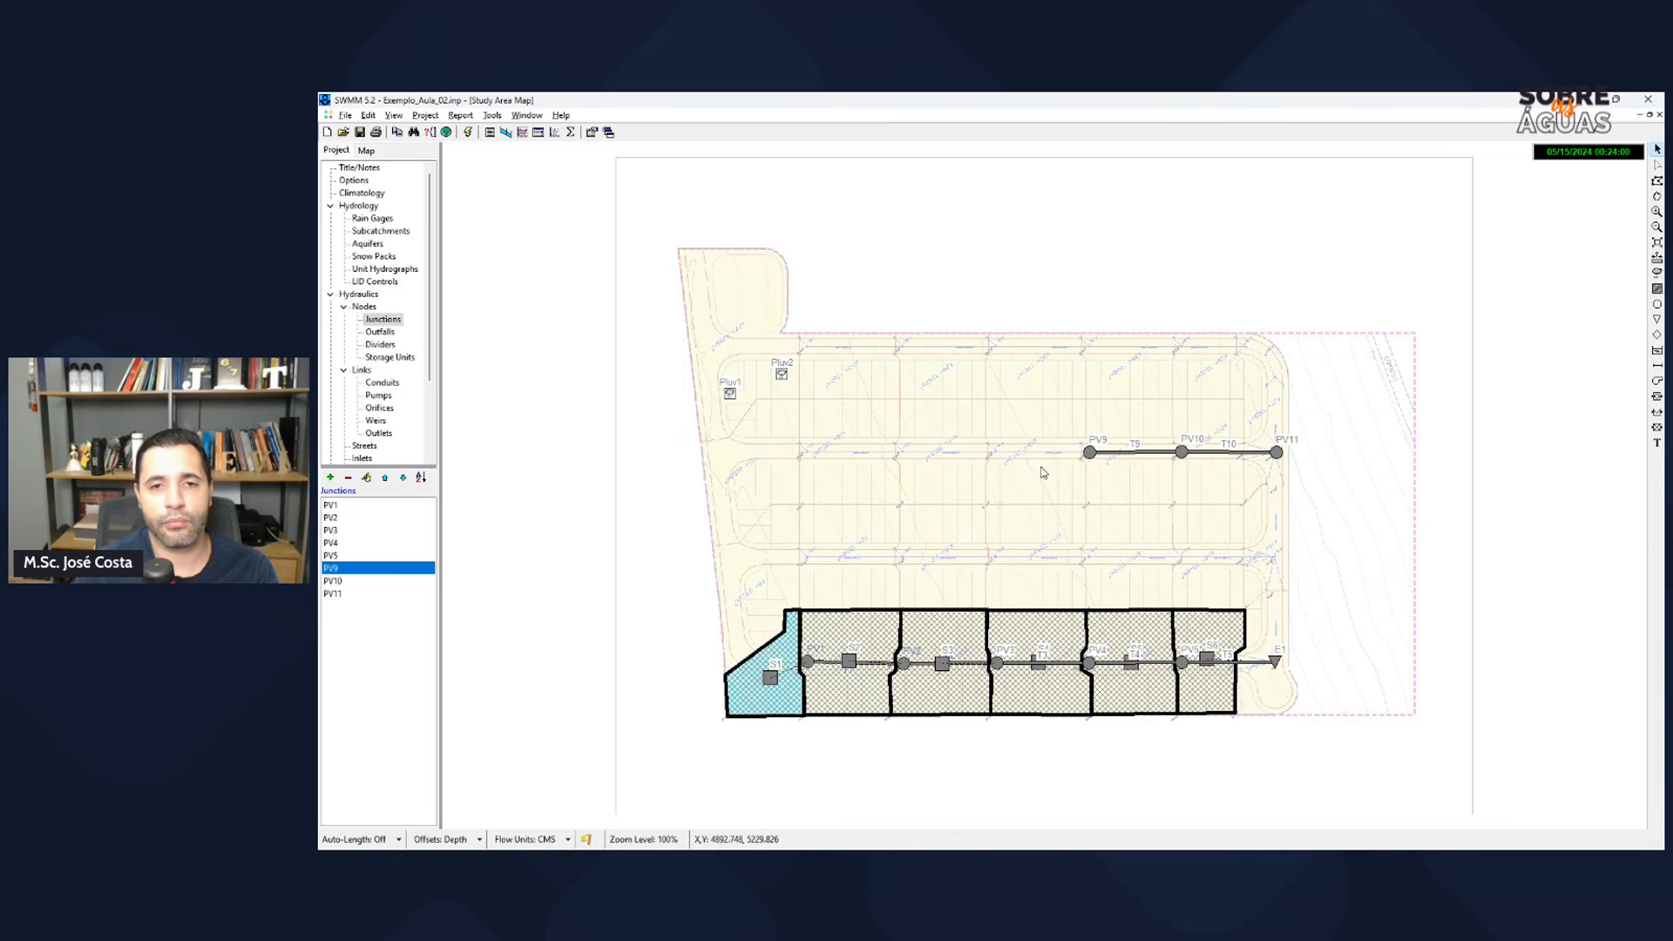
{"action": "key", "text": "Delete"}
{"action": "left_click", "coordinate": [962, 494]}
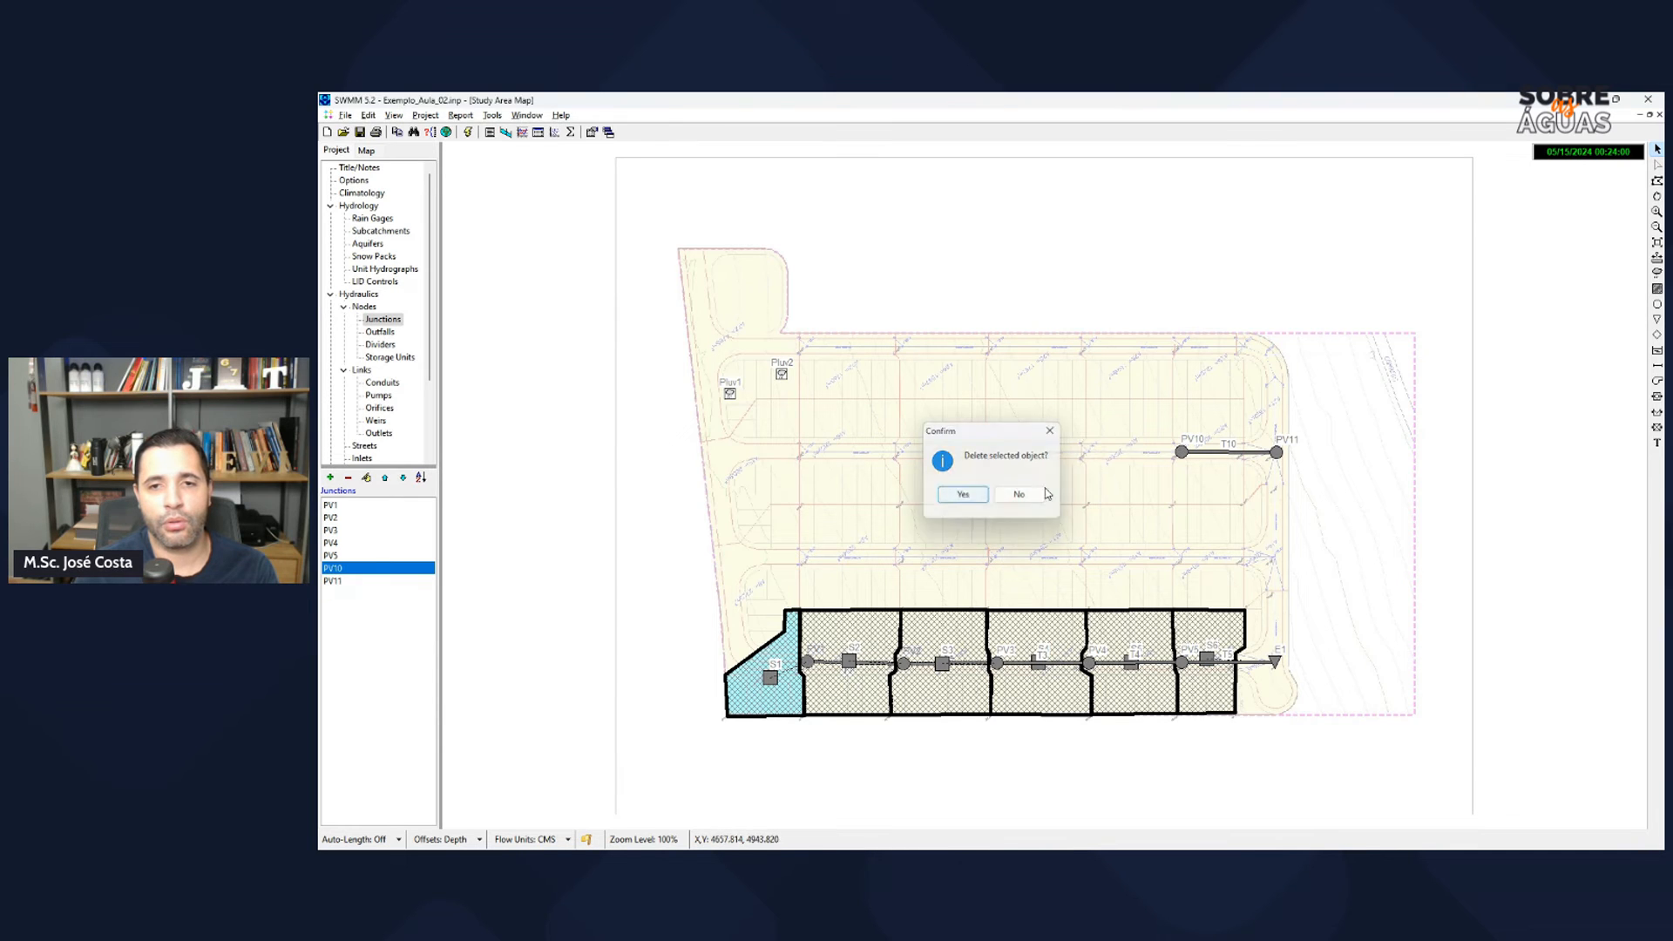
{"action": "key", "text": "Delete"}
{"action": "key", "text": "Return"}
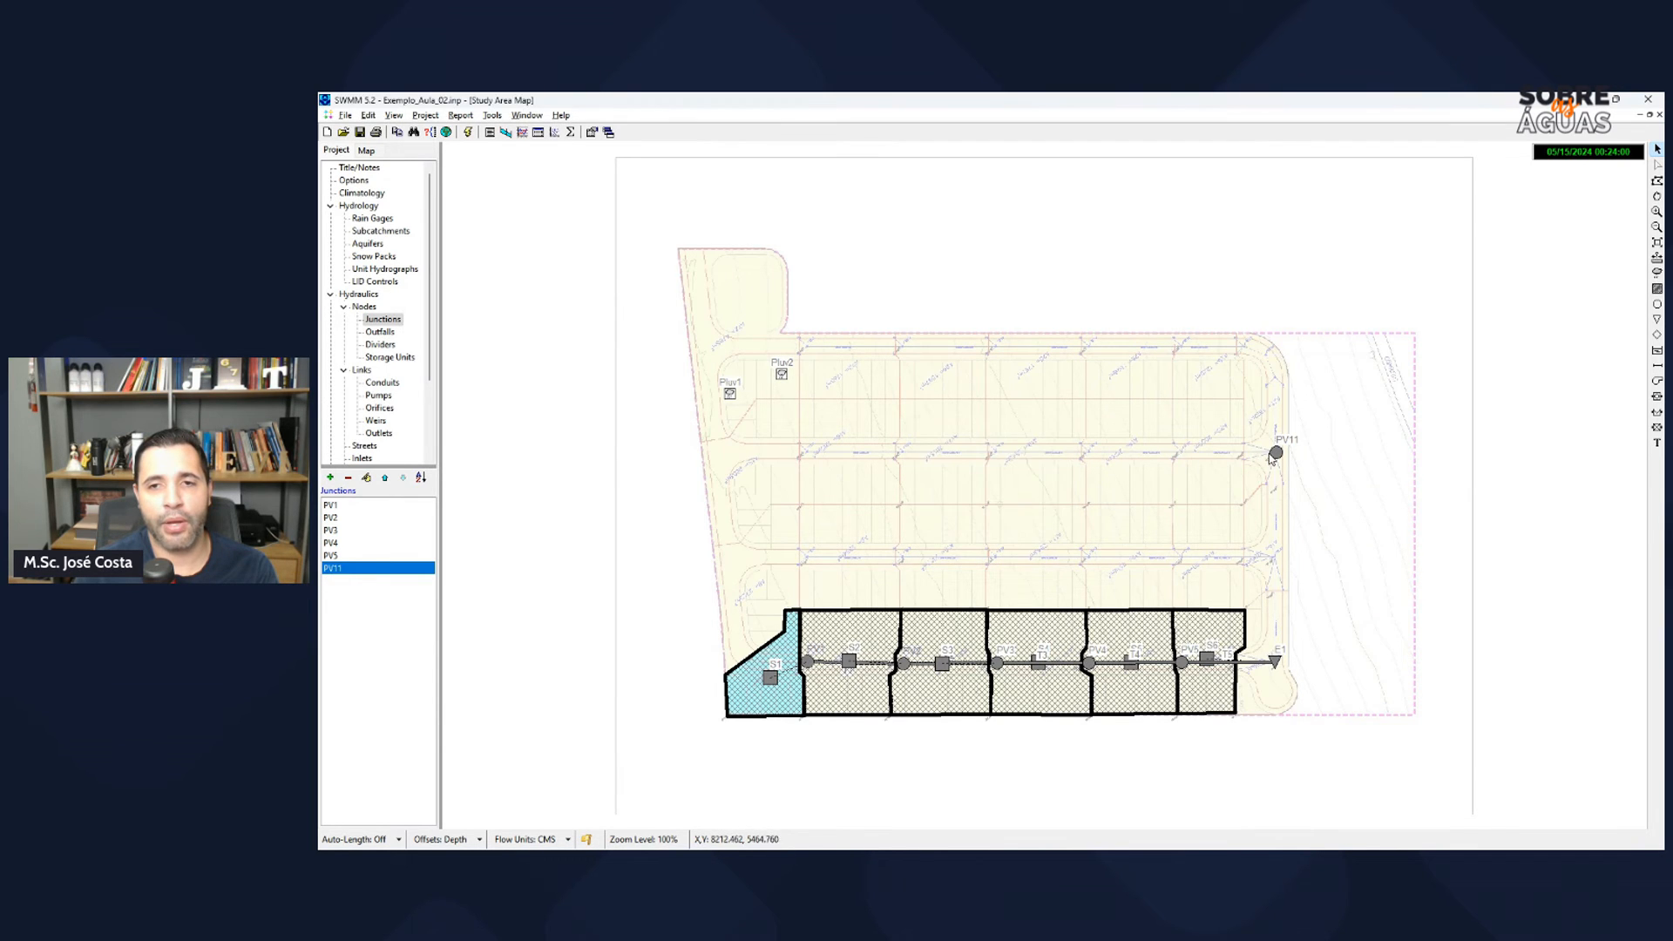
{"action": "key", "text": "Delete"}
{"action": "left_click", "coordinate": [963, 493]}
{"action": "key", "text": "Delete"}
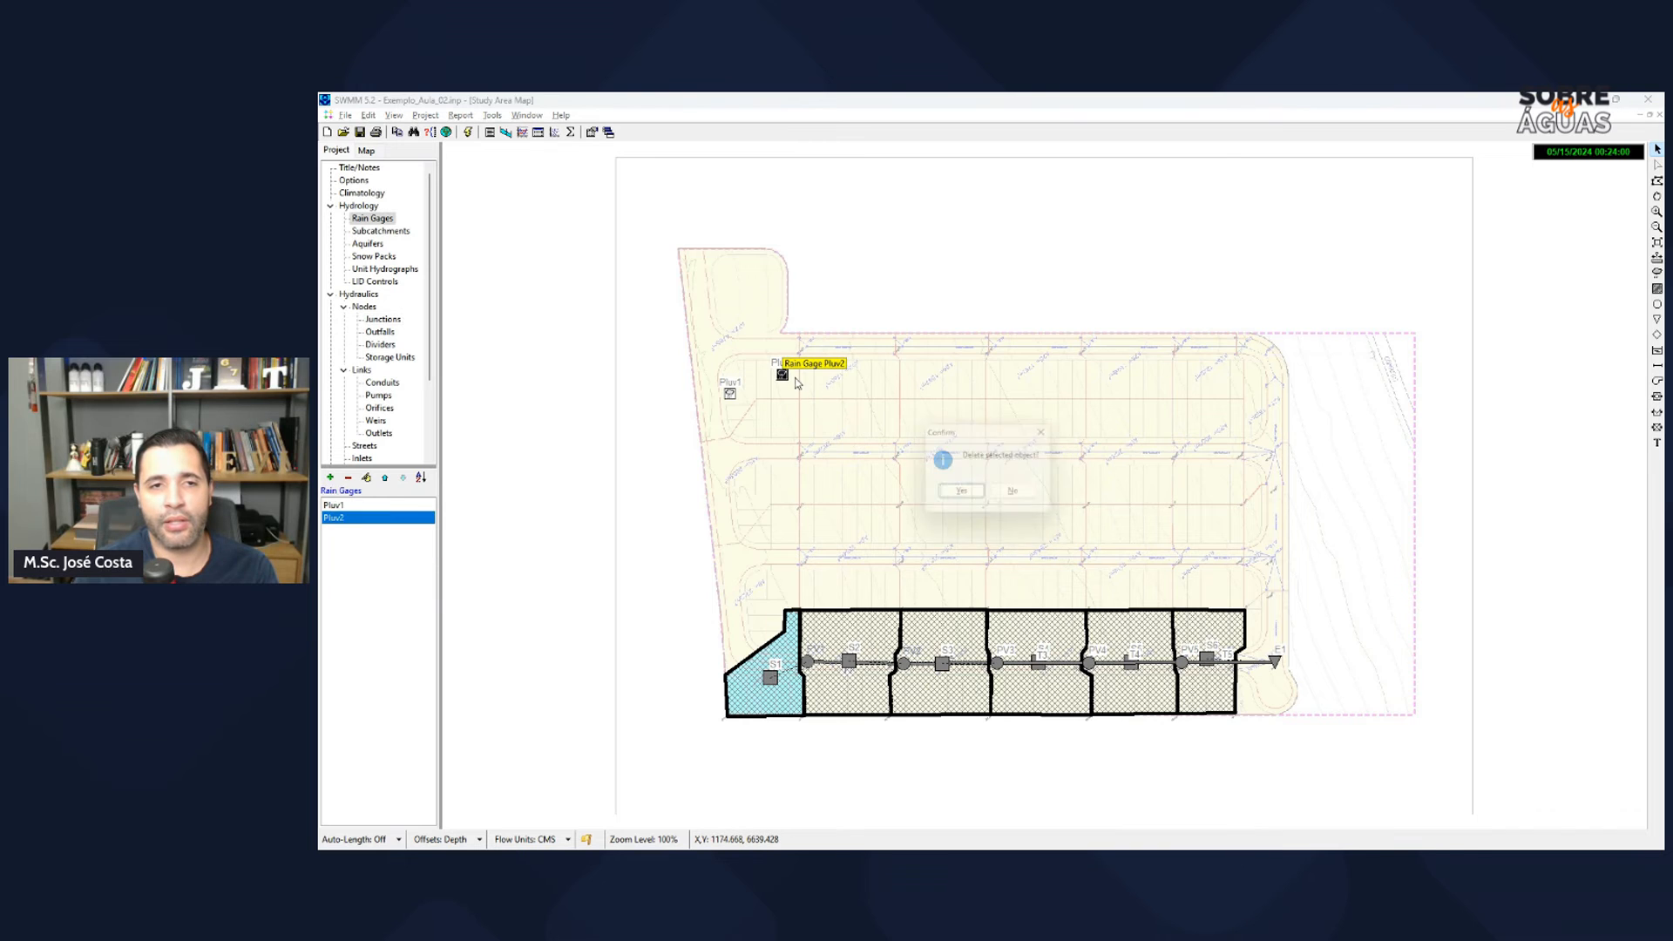
{"action": "left_click", "coordinate": [963, 494]}
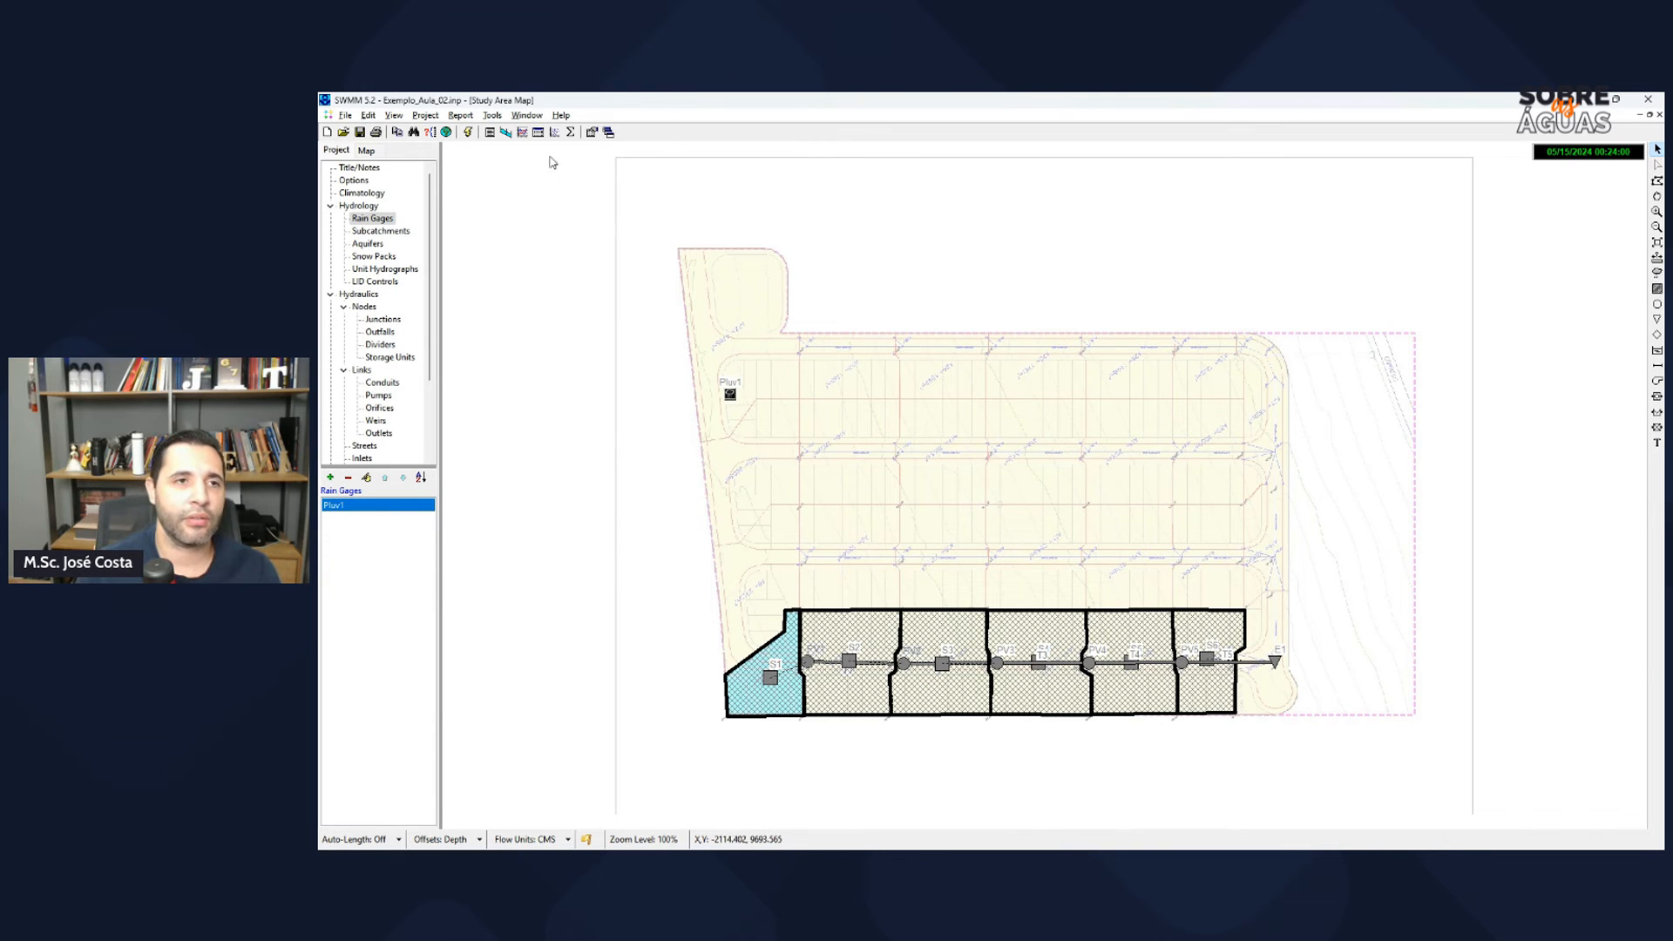
Step: Try to run the simulation, check the Status Report and close it
{"action": "left_click", "coordinate": [463, 132]}
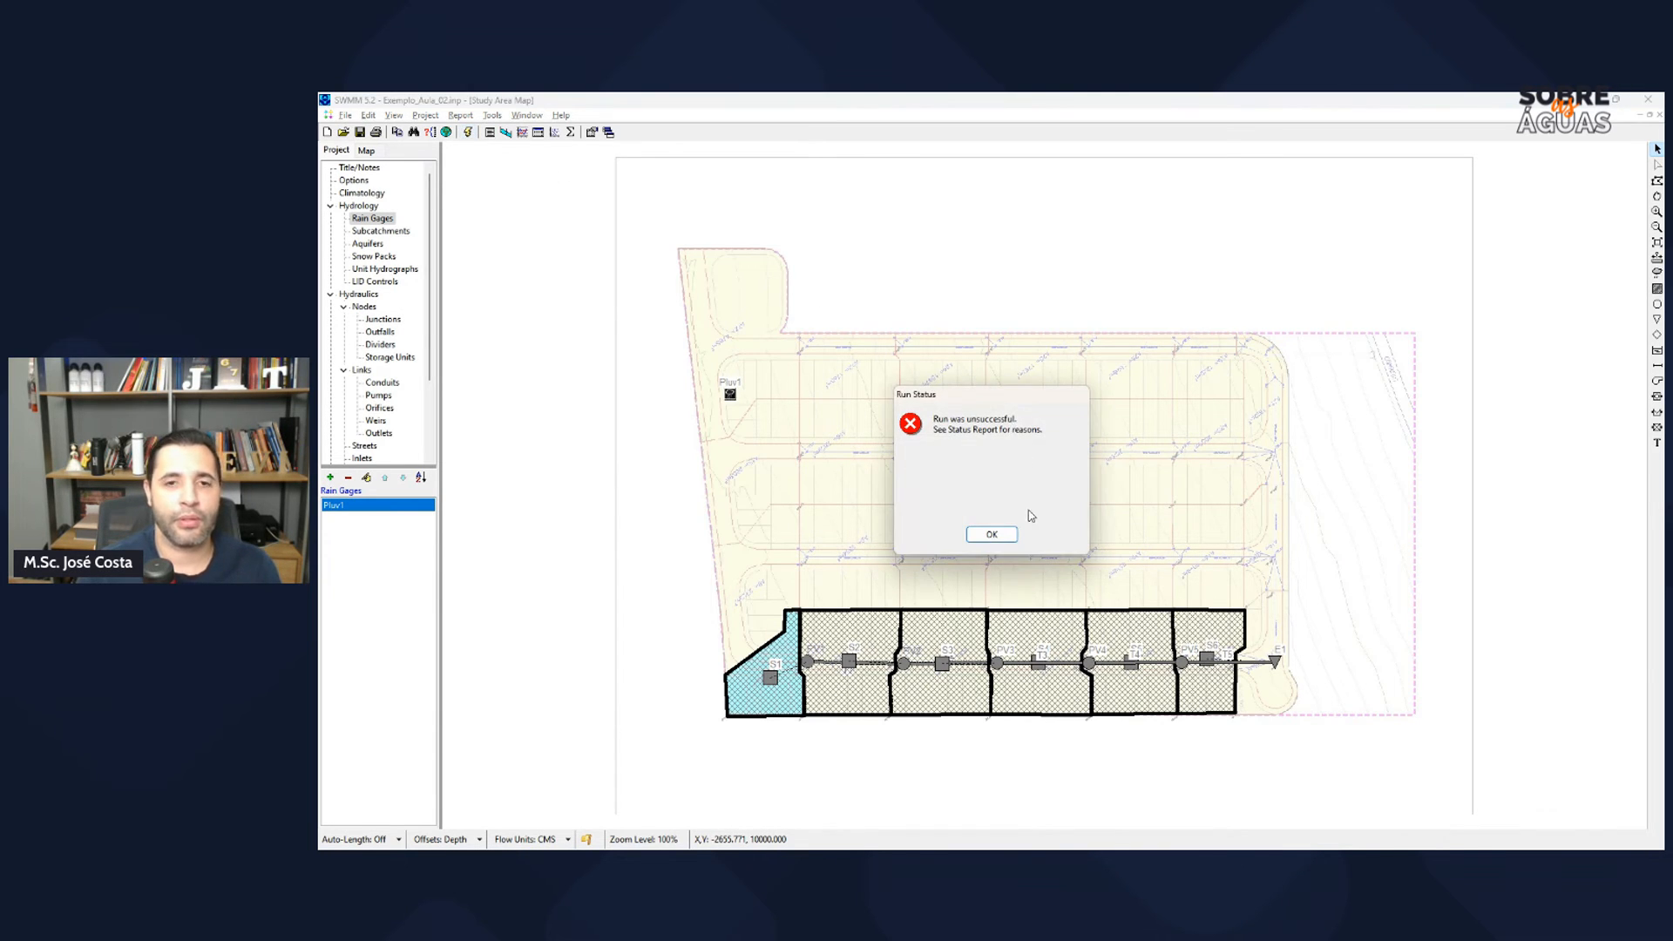
{"action": "left_click", "coordinate": [1010, 538]}
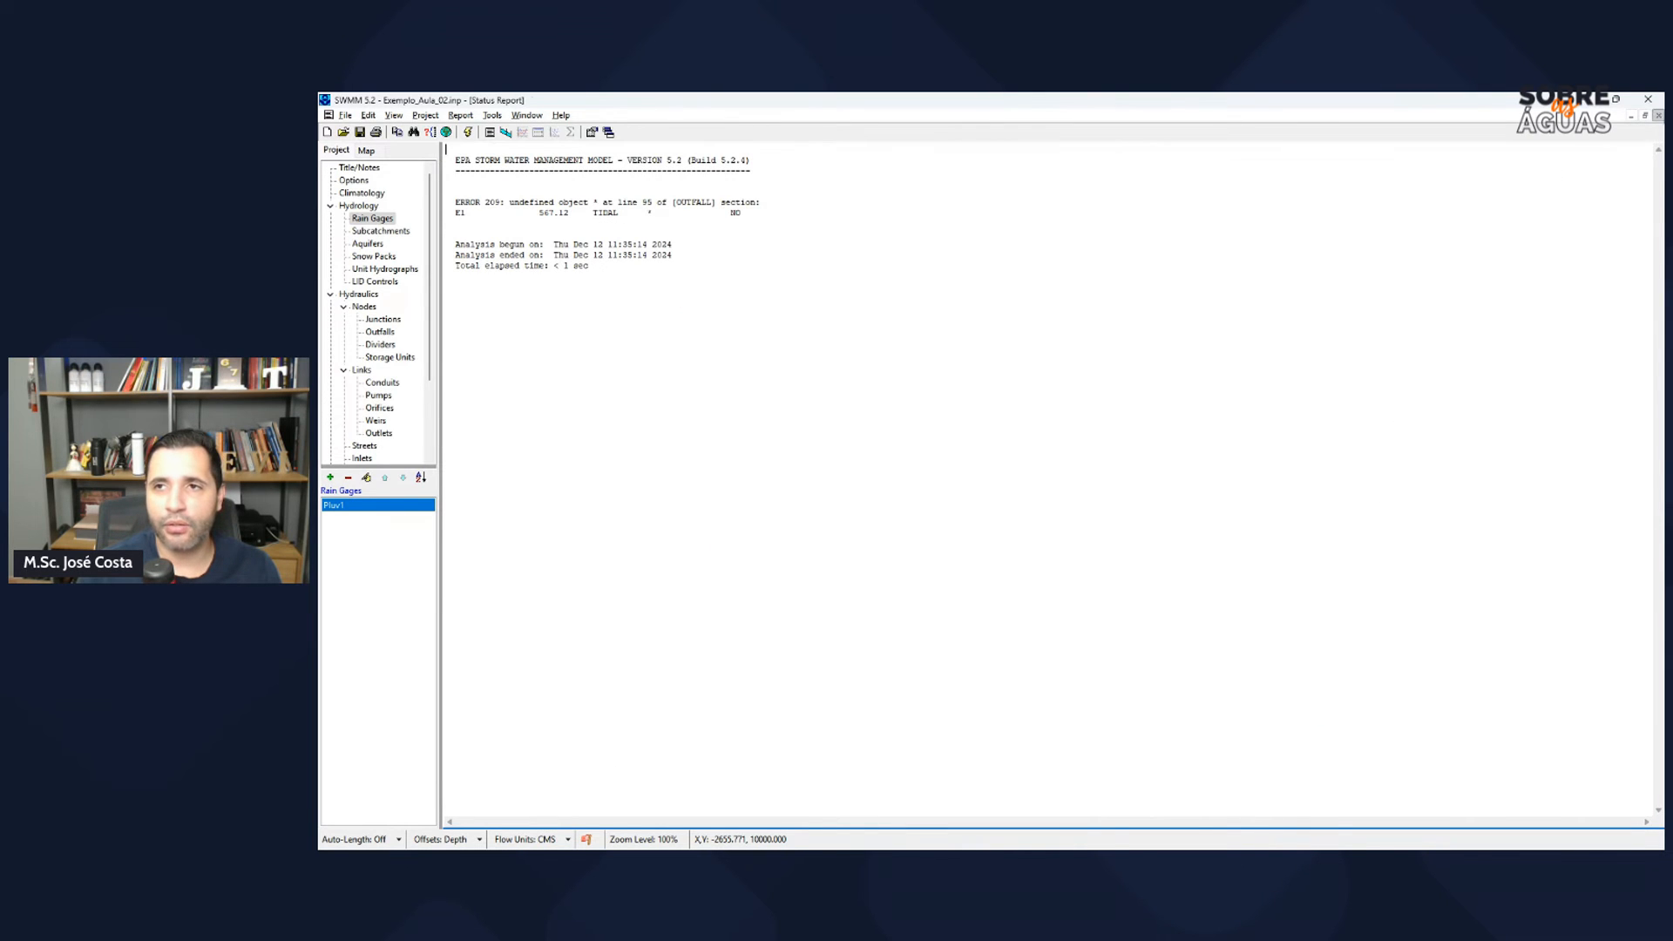
{"action": "left_click", "coordinate": [1658, 115]}
Step: Set outfall E1's type to FREE and run the simulation
{"action": "double_click", "coordinate": [1278, 662]}
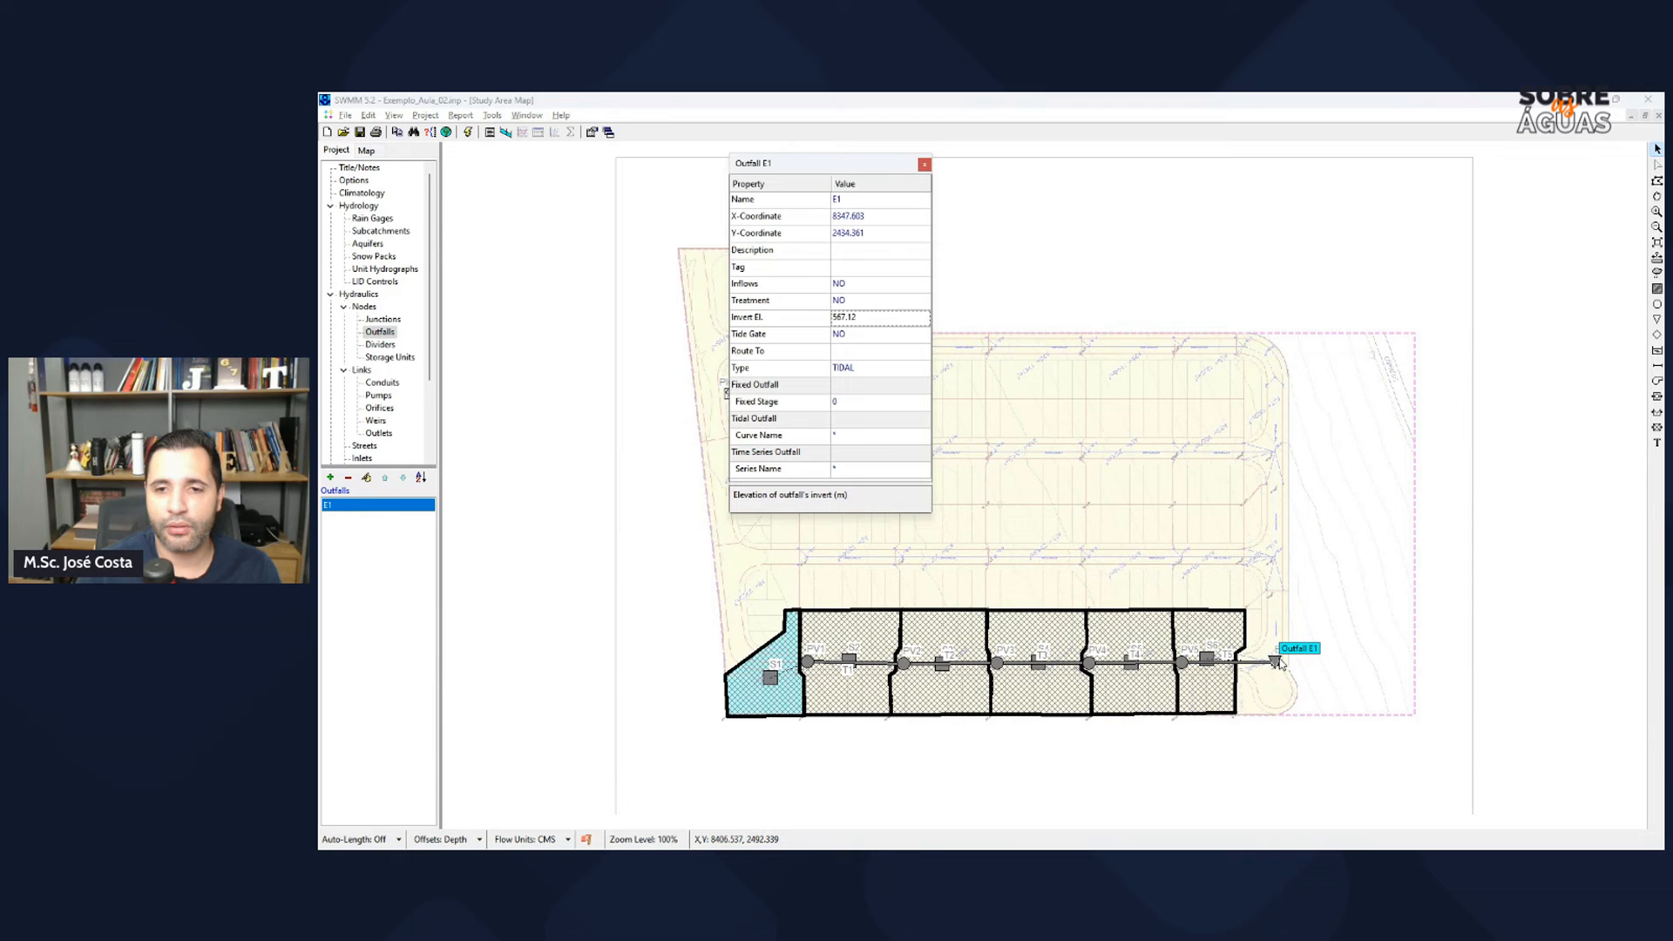
{"action": "left_click", "coordinate": [871, 370]}
{"action": "left_click", "coordinate": [858, 370]}
{"action": "left_click", "coordinate": [857, 382]}
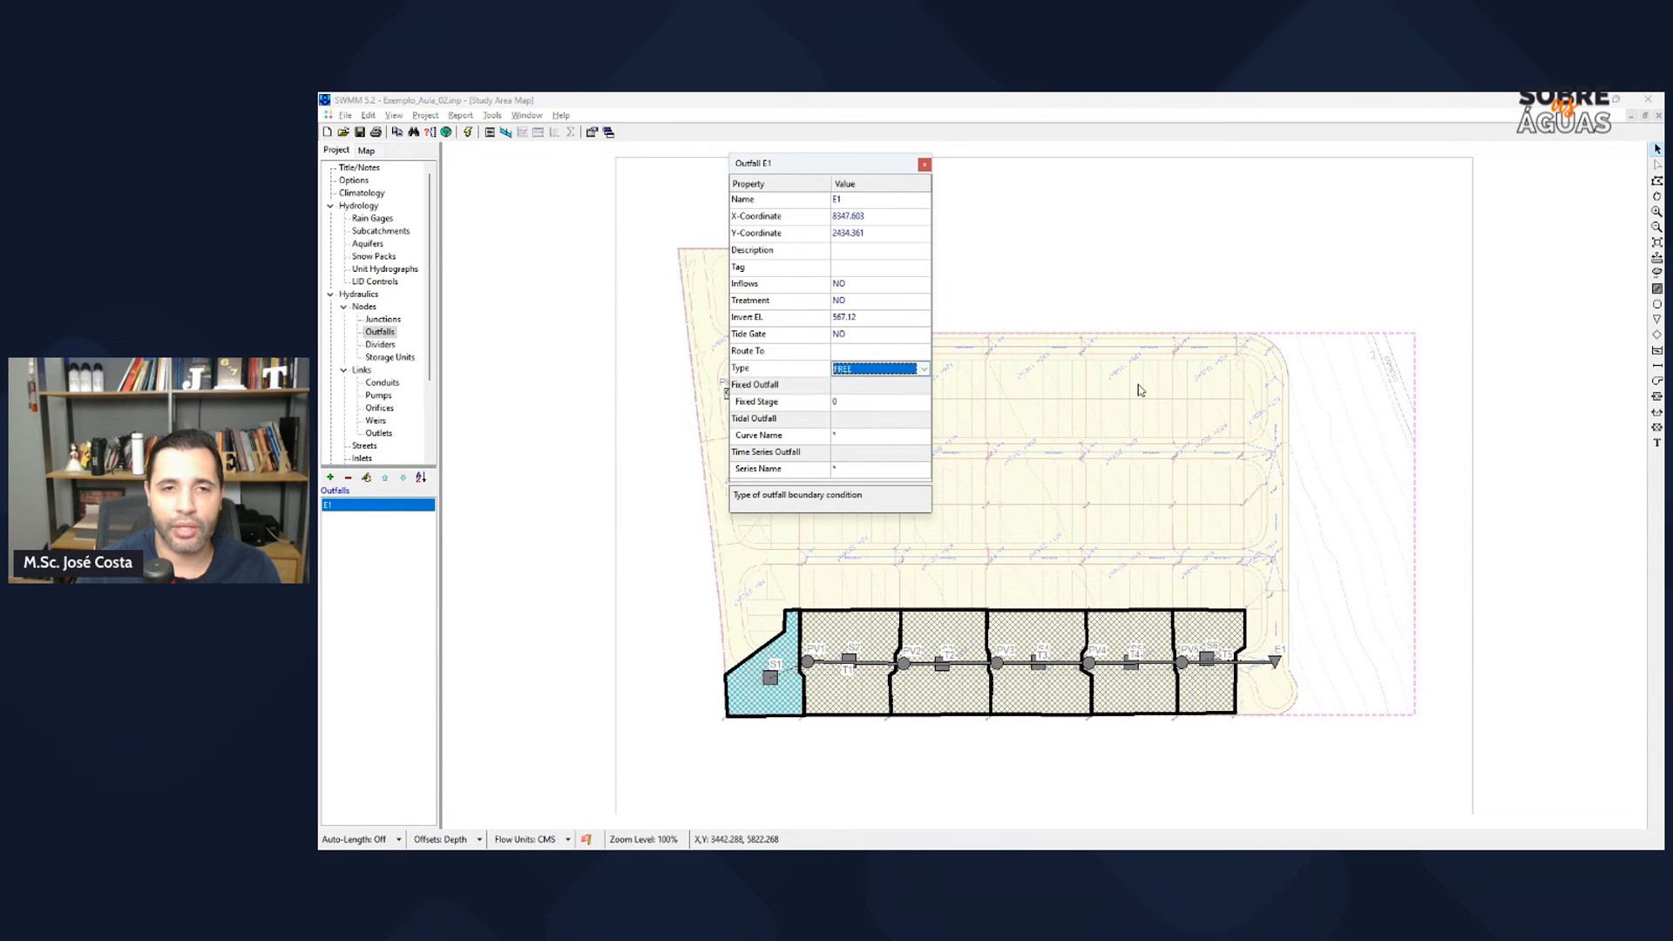
{"action": "left_click", "coordinate": [925, 164]}
{"action": "left_click", "coordinate": [469, 131]}
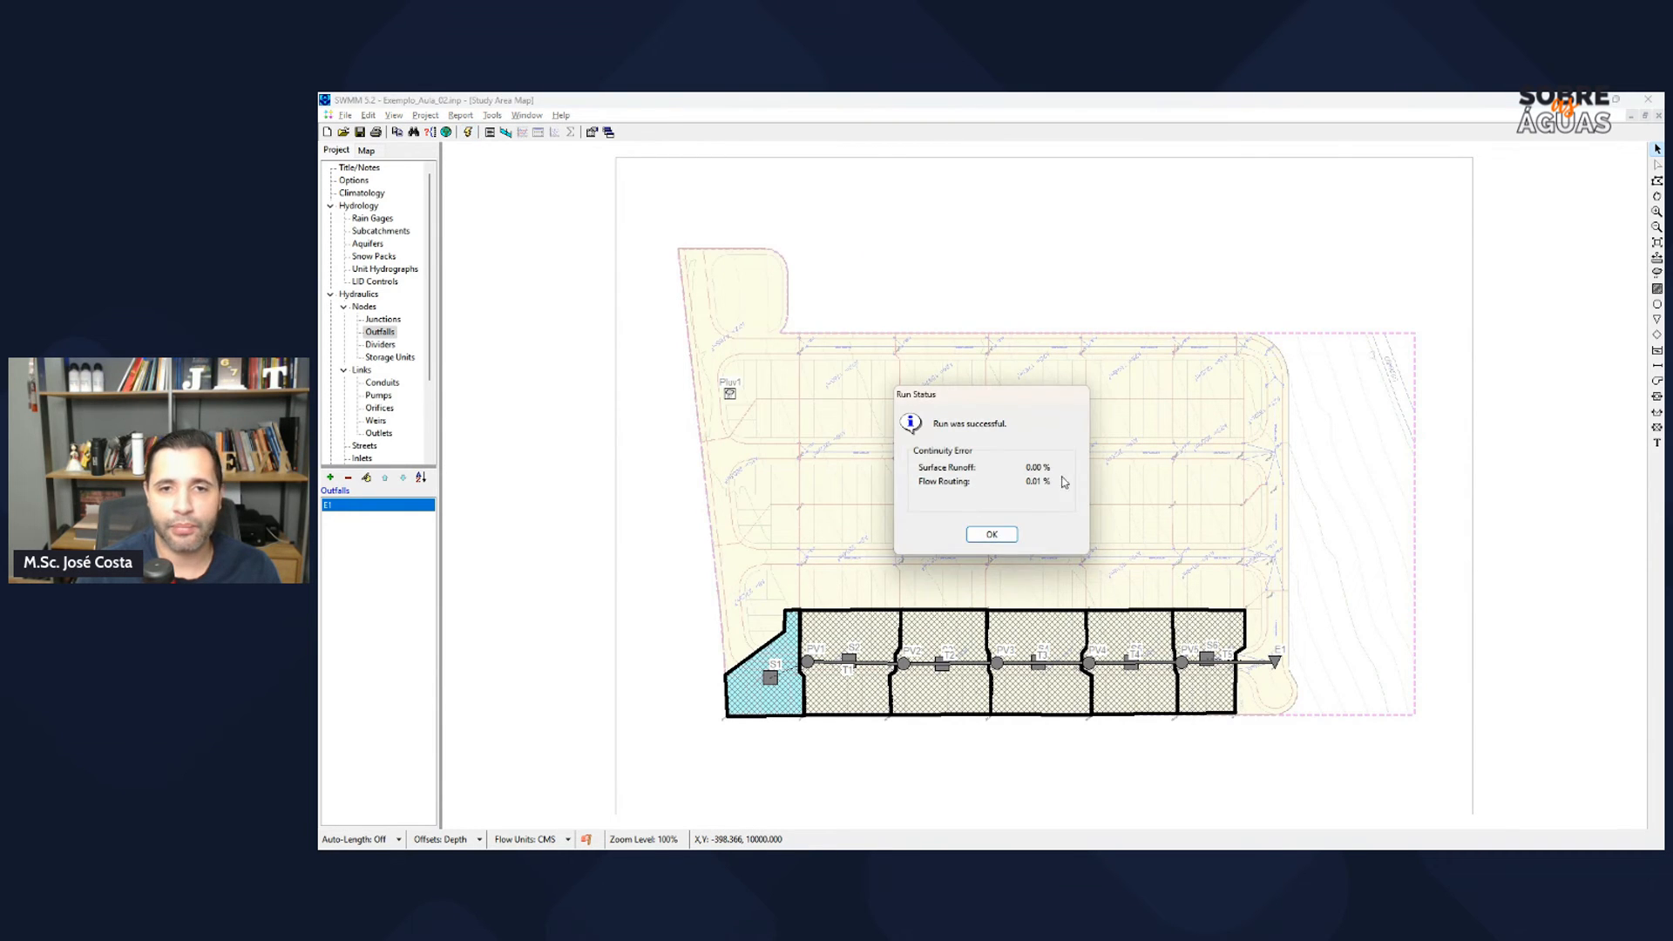
{"action": "left_click", "coordinate": [998, 537]}
Step: Switch to the MindMeister map and collapse the Configuração do modelo branch
{"action": "key", "text": "alt+Tab"}
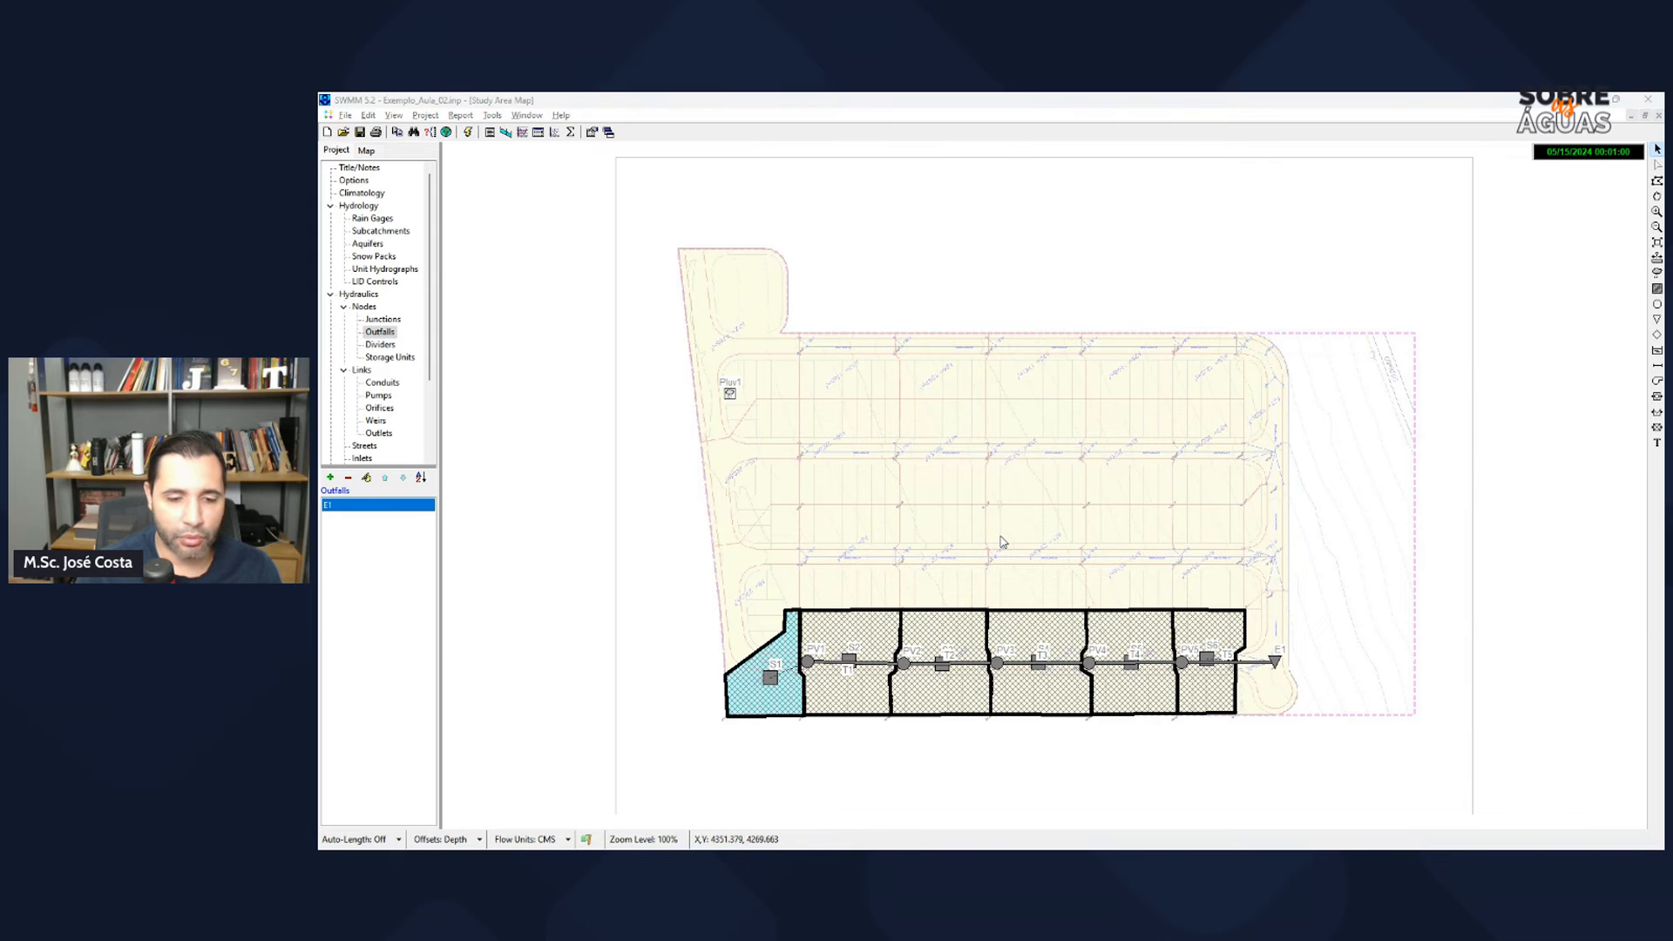
{"action": "left_click", "coordinate": [722, 566]}
{"action": "left_click_drag", "start_coordinate": [723, 655], "coordinate": [897, 598]}
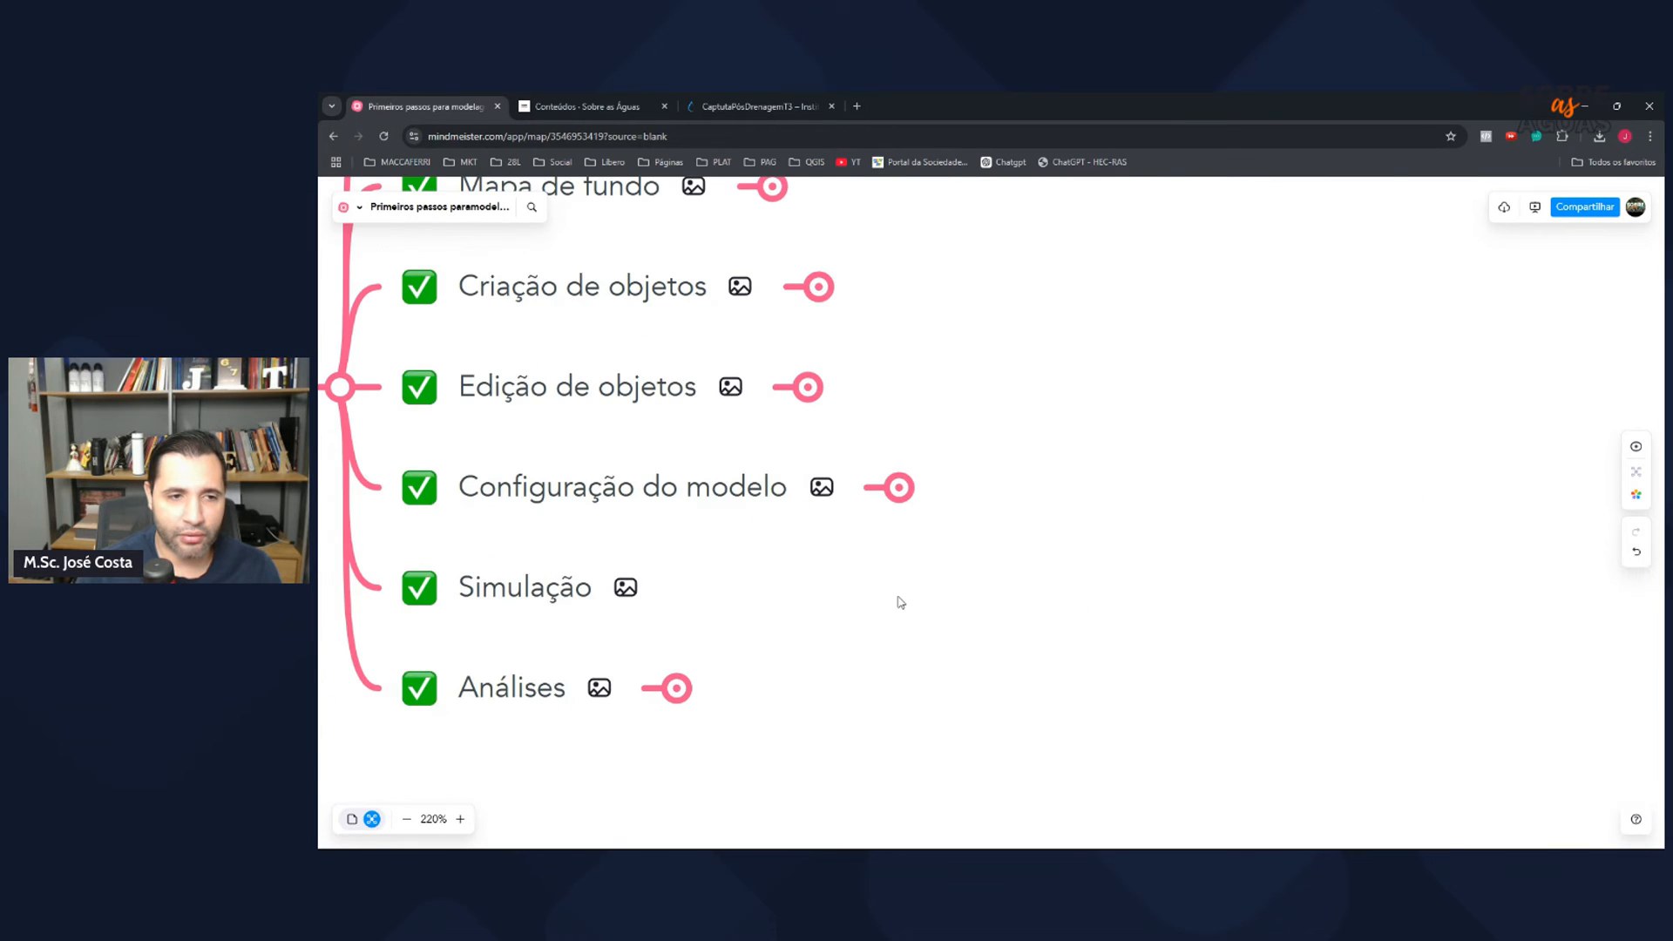
Step: Switch to SWMM and rerun the simulation, dismissing its run status
{"action": "key", "text": "alt+Tab"}
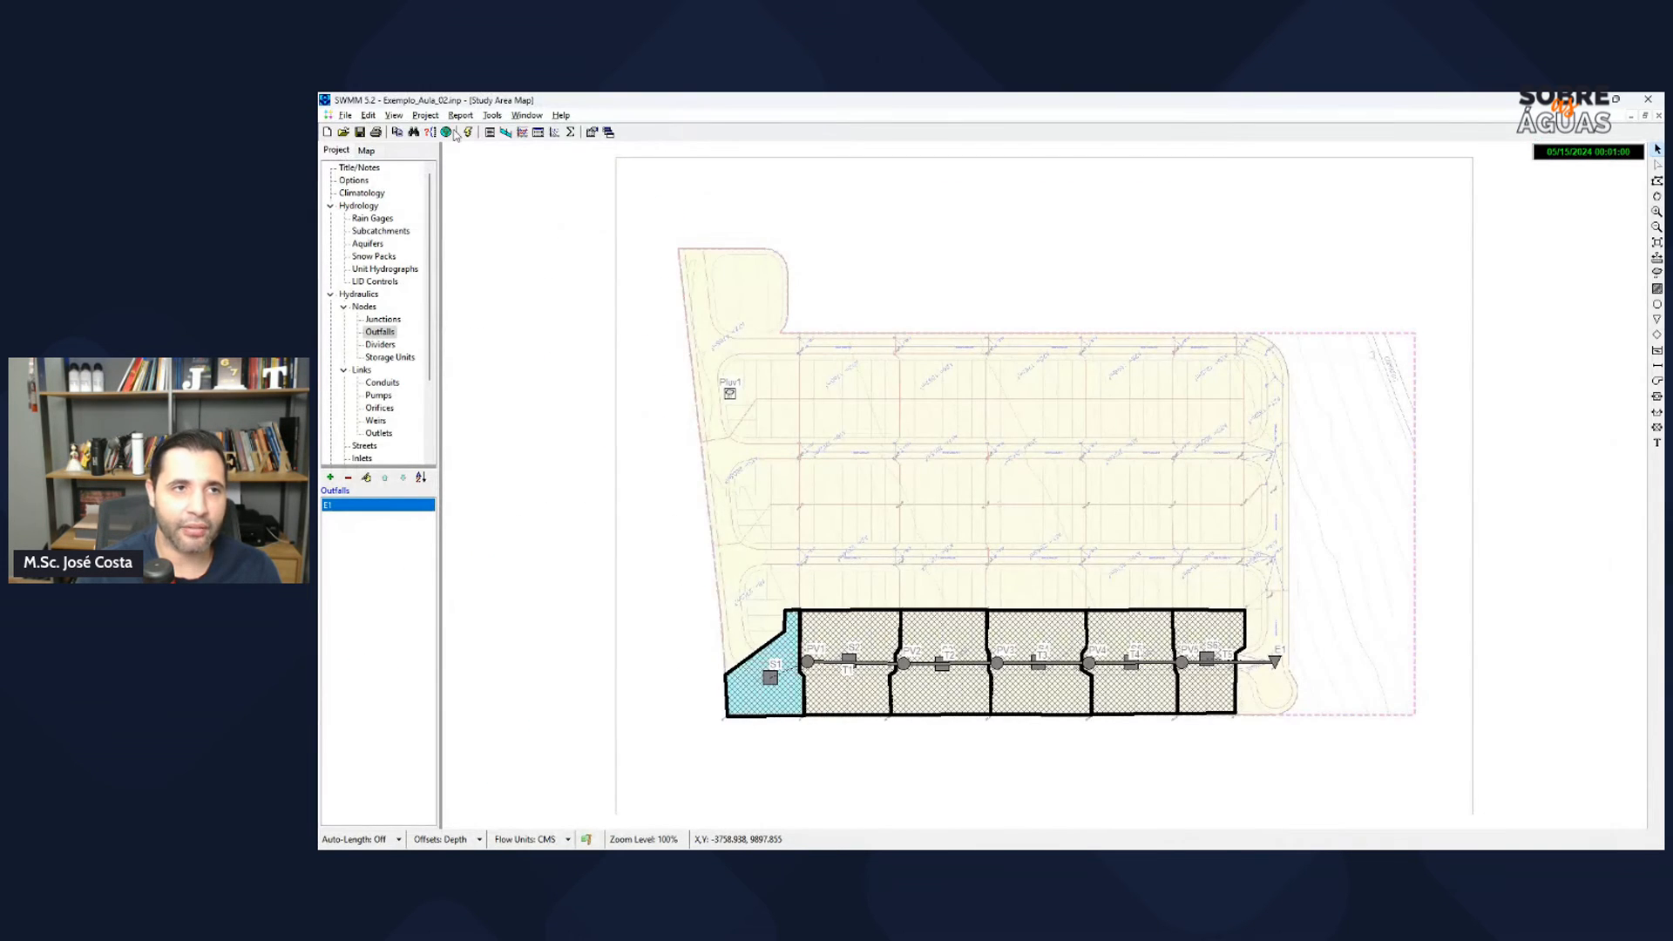
{"action": "left_click", "coordinate": [469, 132]}
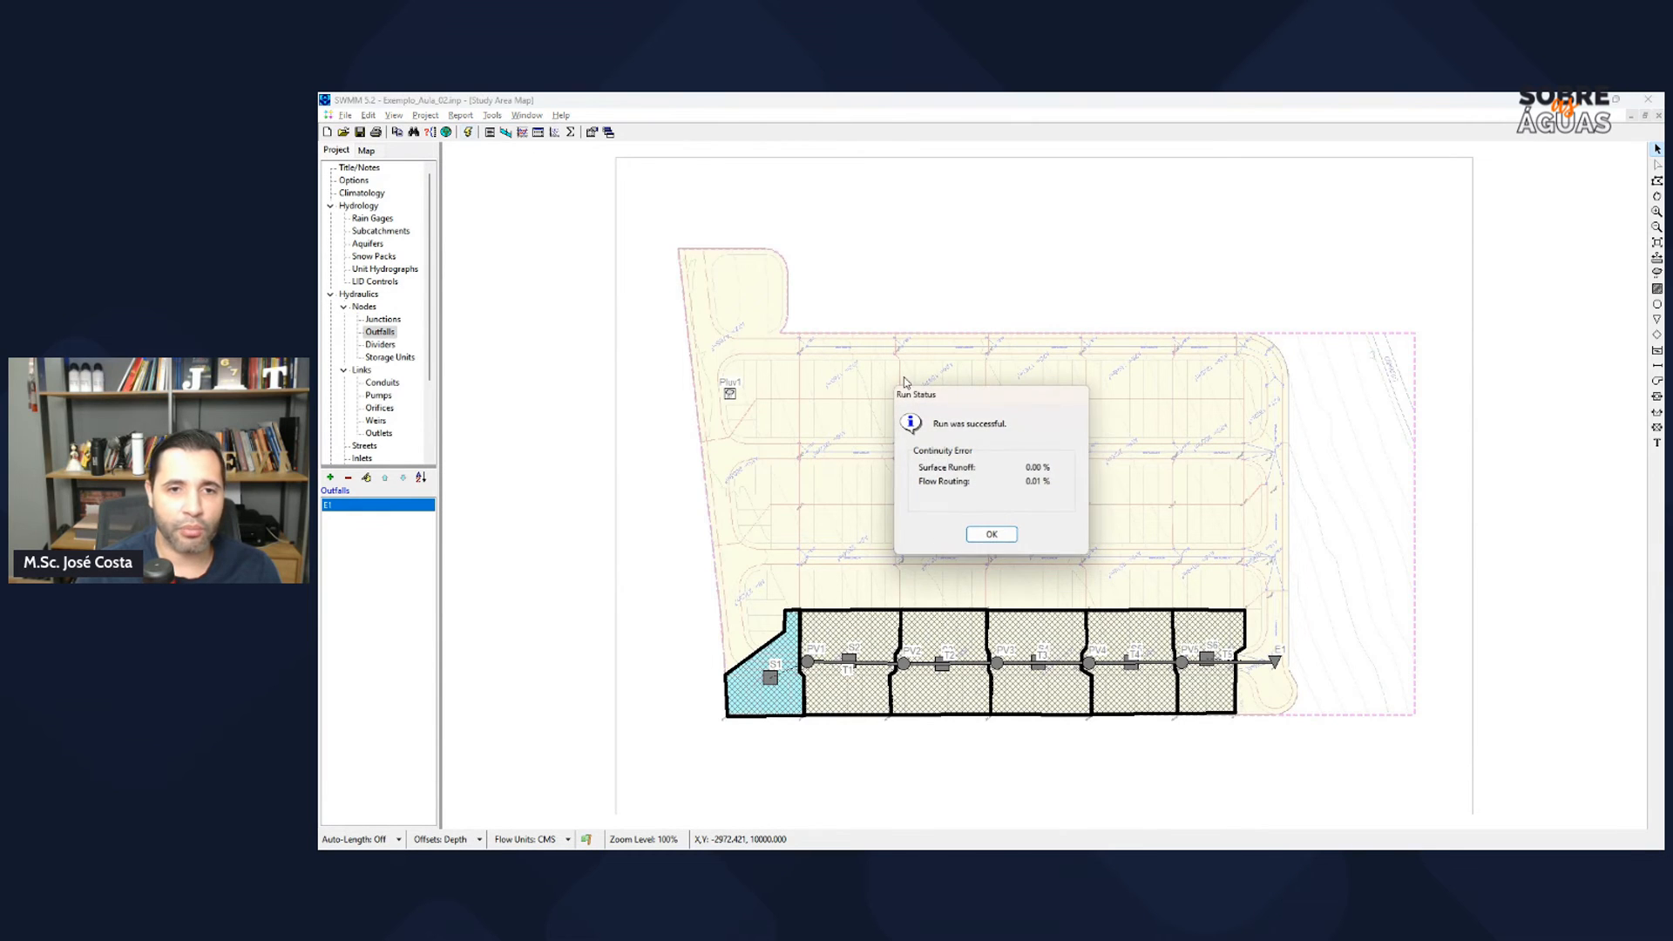
{"action": "left_click", "coordinate": [992, 535]}
Step: Return to the MindMeister map and expand the Análises branch
{"action": "key", "text": "alt+Tab"}
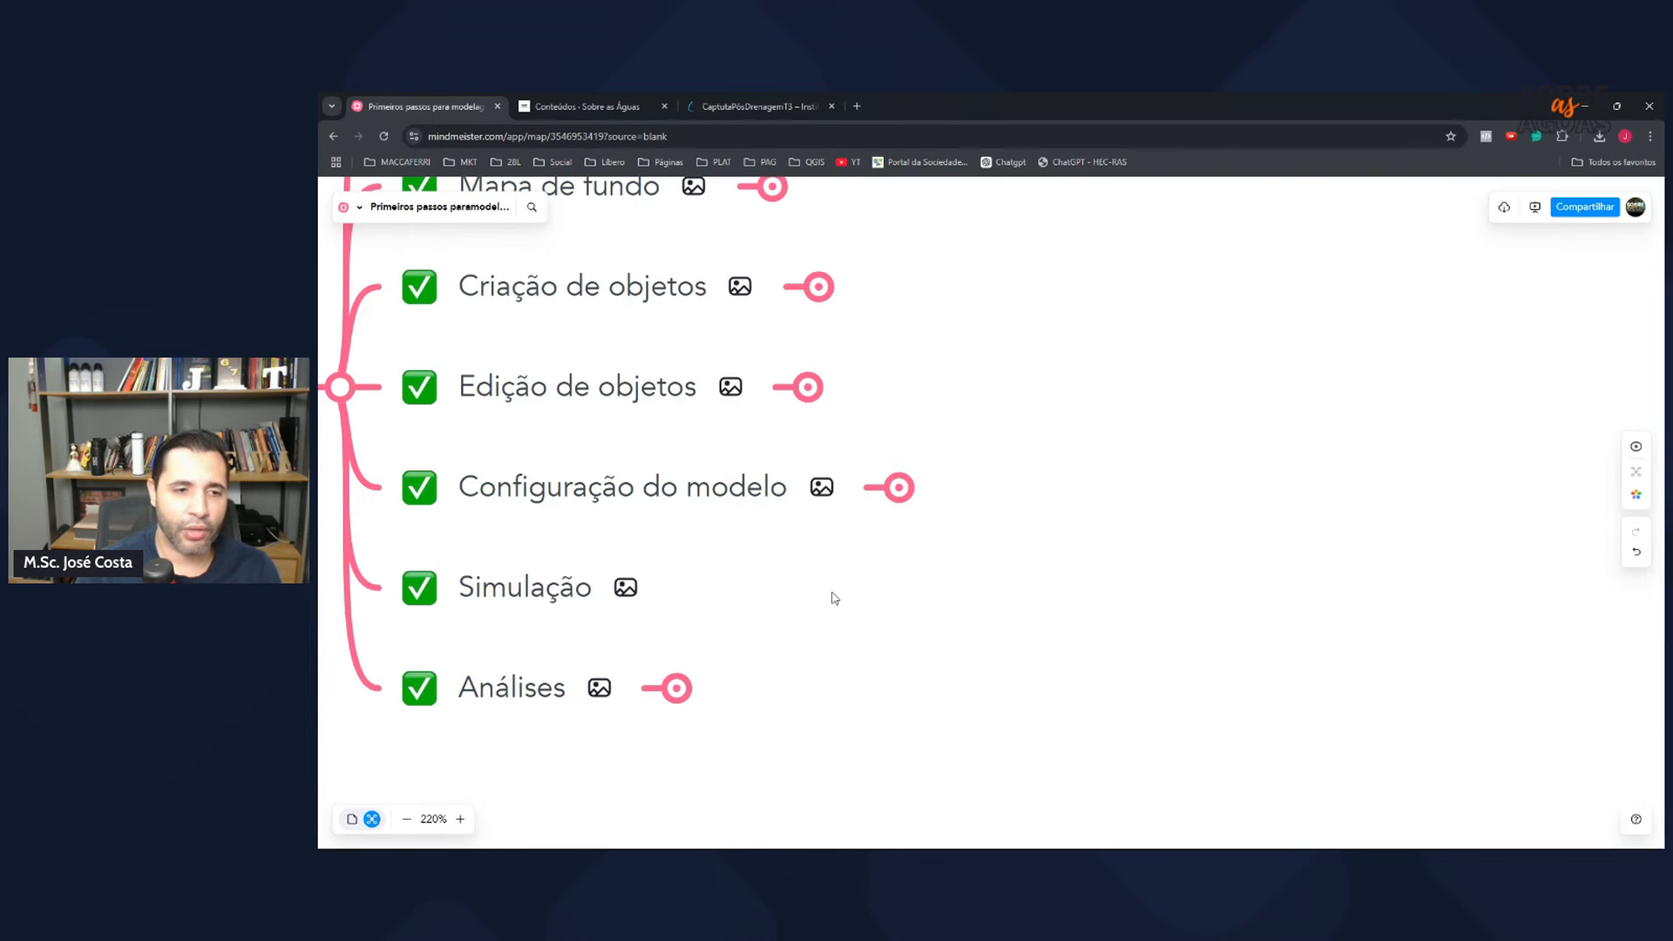
{"action": "left_click_drag", "start_coordinate": [715, 674], "coordinate": [765, 635]}
{"action": "left_click", "coordinate": [739, 651]}
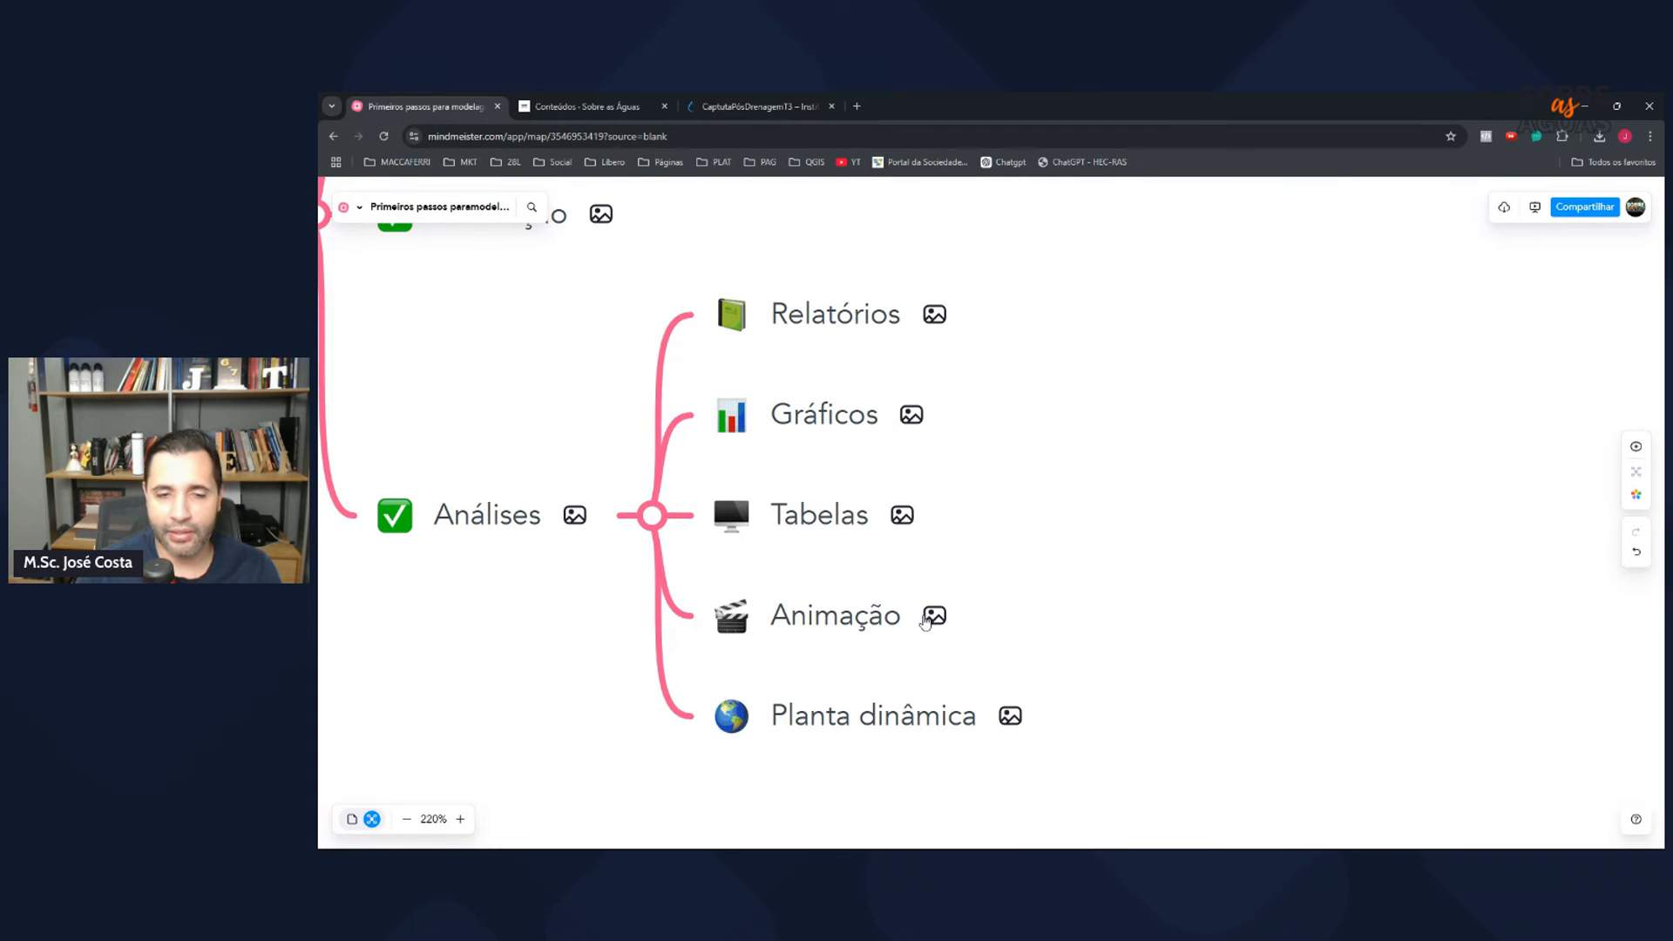
Step: Switch to SWMM, open the simulation's Status Report and look through its sections from start to end
{"action": "key", "text": "alt+Tab"}
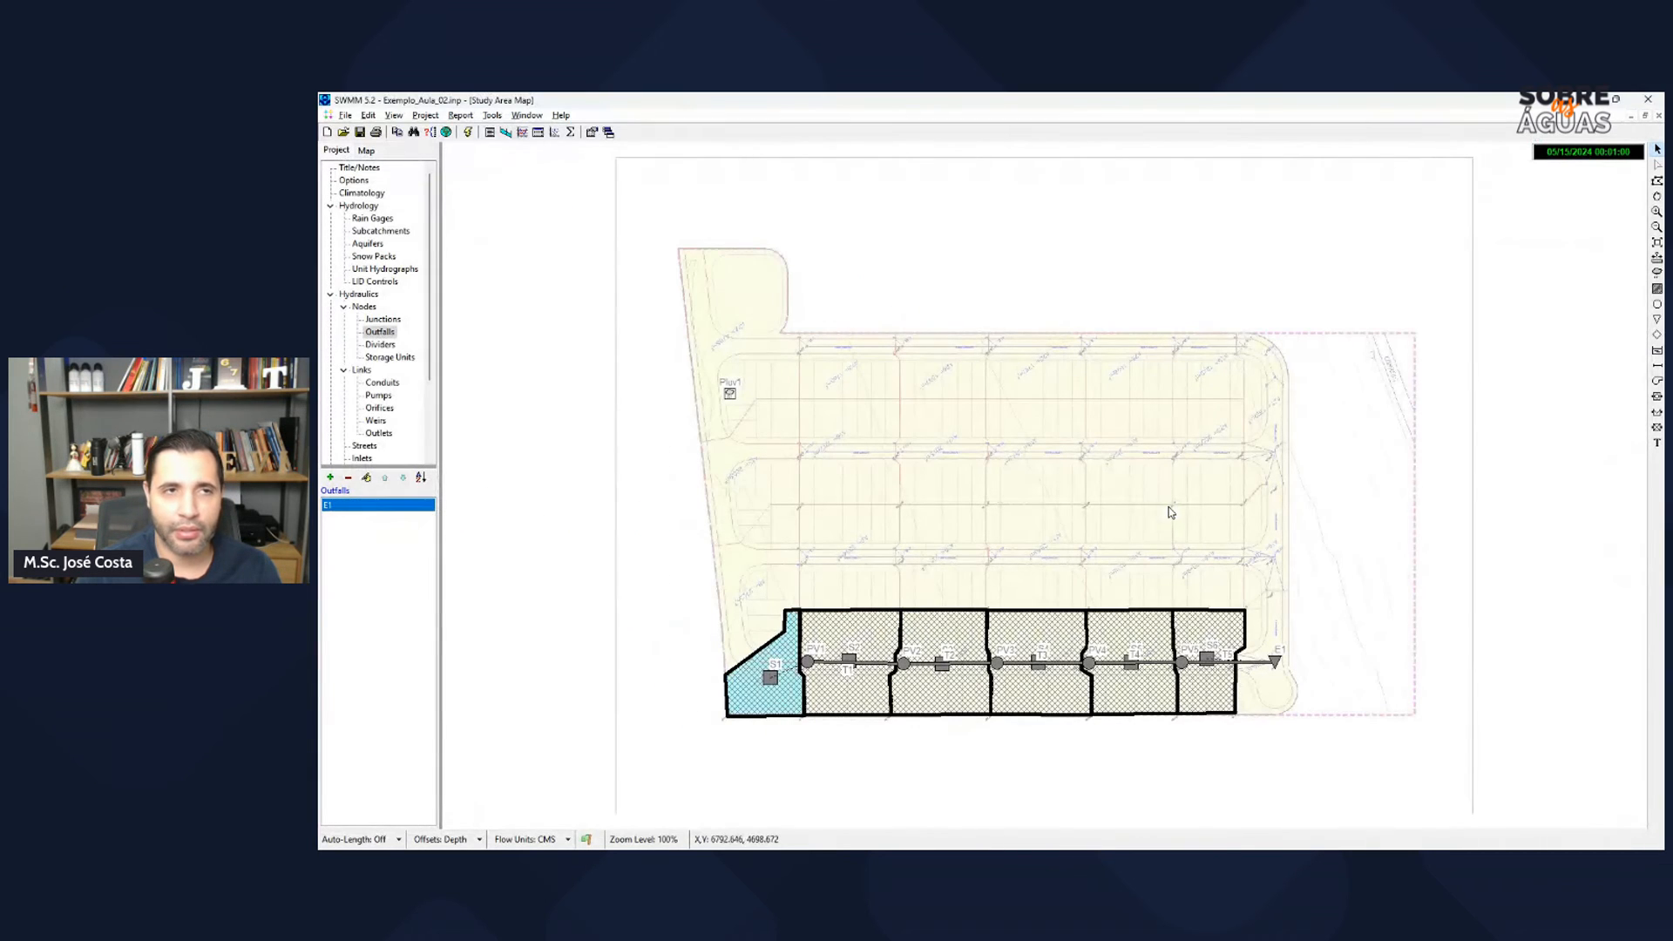
{"action": "left_click", "coordinate": [462, 119]}
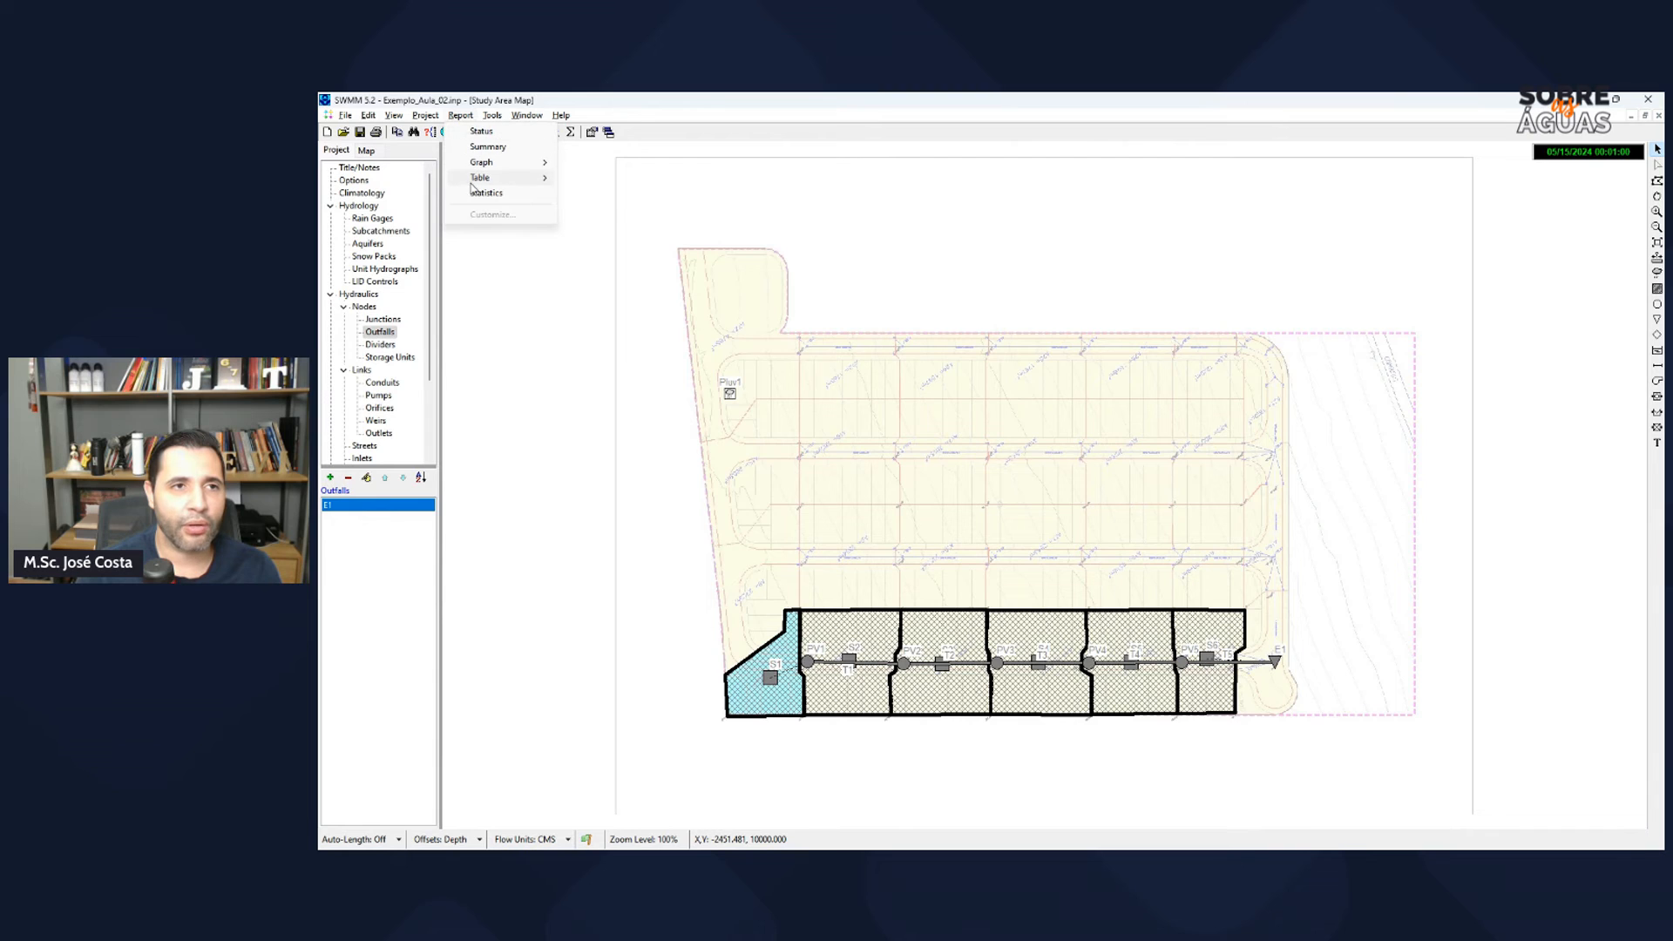
{"action": "mouse_move", "coordinate": [443, 117]}
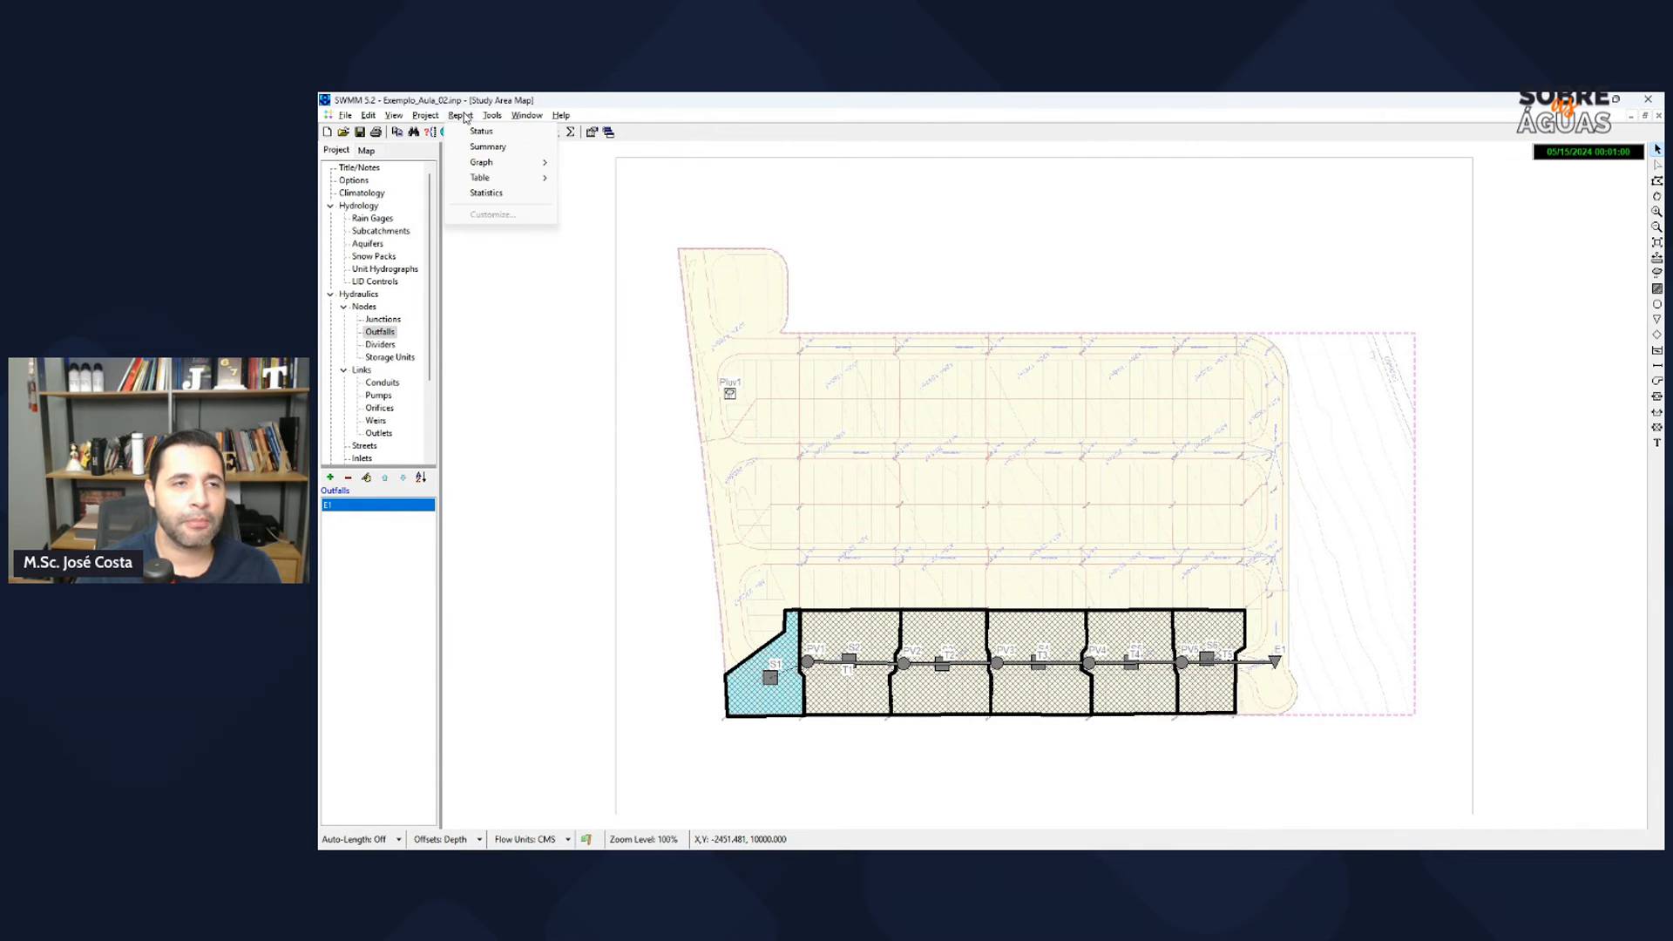
{"action": "left_click", "coordinate": [476, 136]}
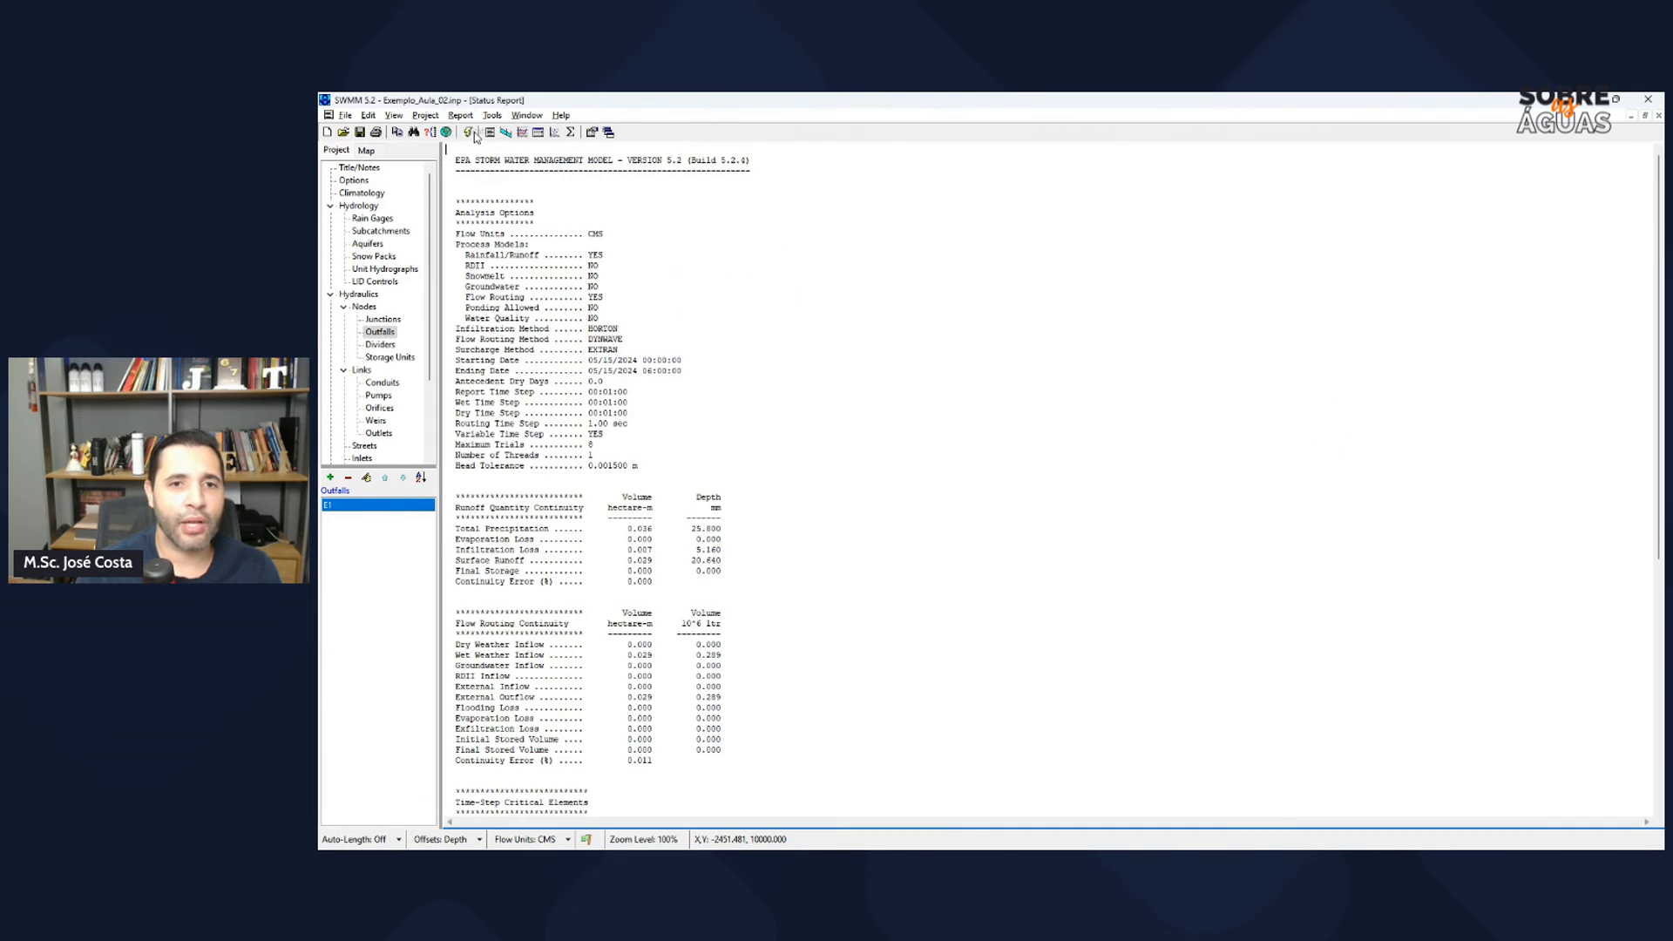
{"action": "scroll", "coordinate": [823, 464], "scroll_direction": "down", "scroll_amount": 10}
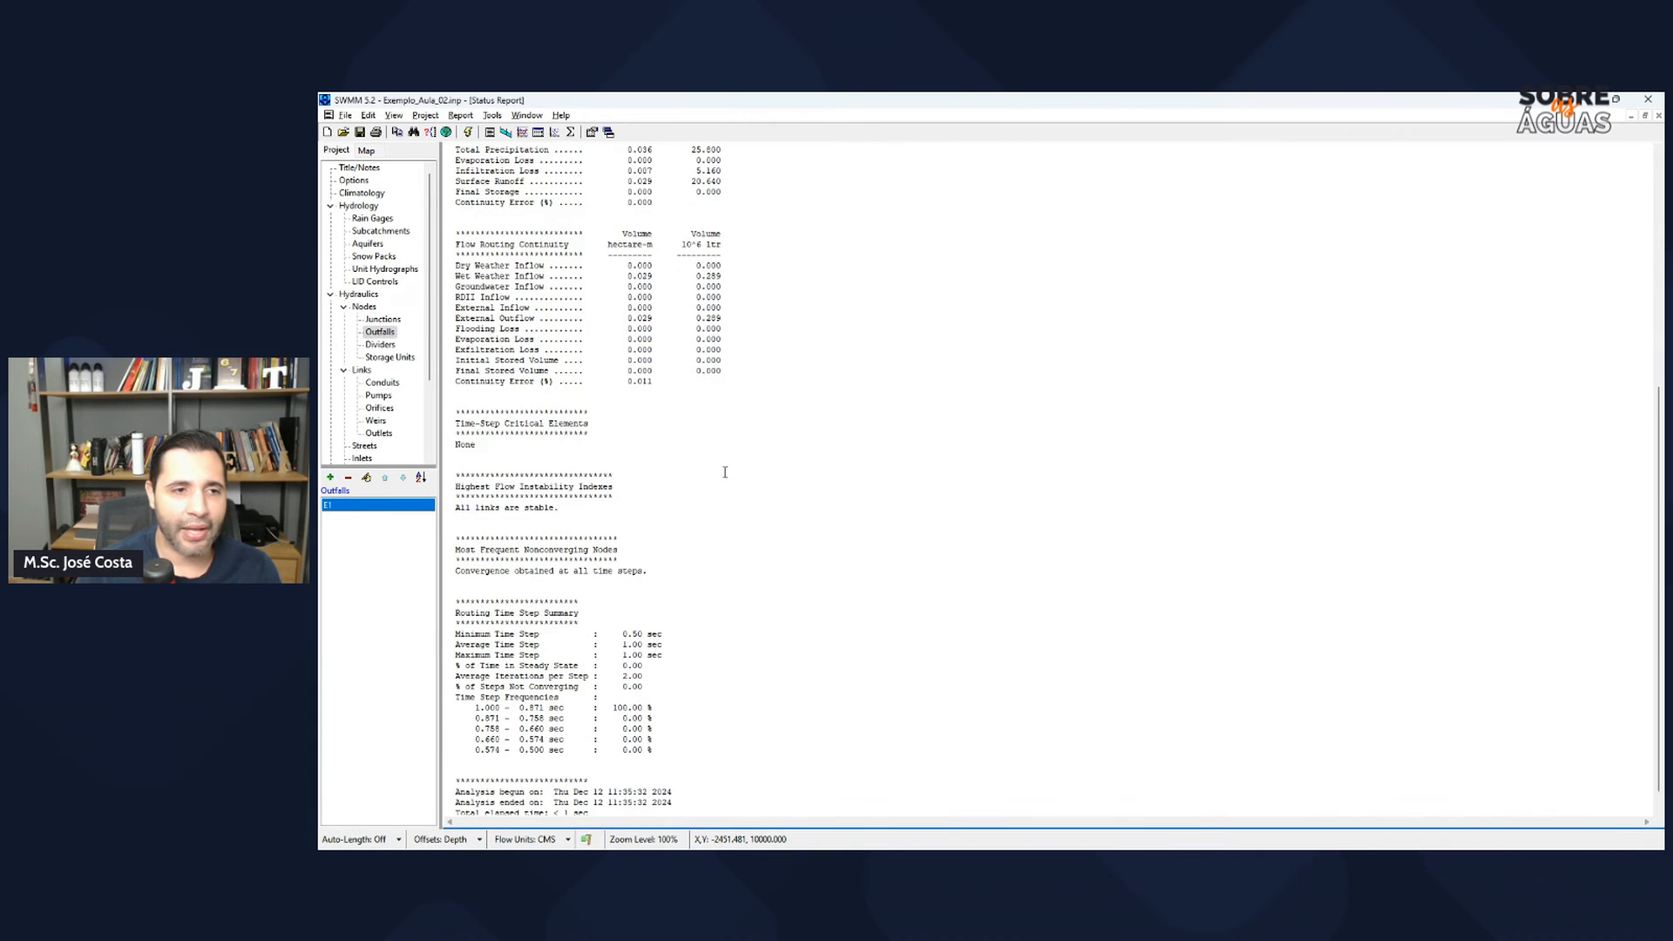
{"action": "scroll", "coordinate": [697, 466], "scroll_direction": "up", "scroll_amount": 5}
{"action": "scroll", "coordinate": [676, 461], "scroll_direction": "up", "scroll_amount": 7}
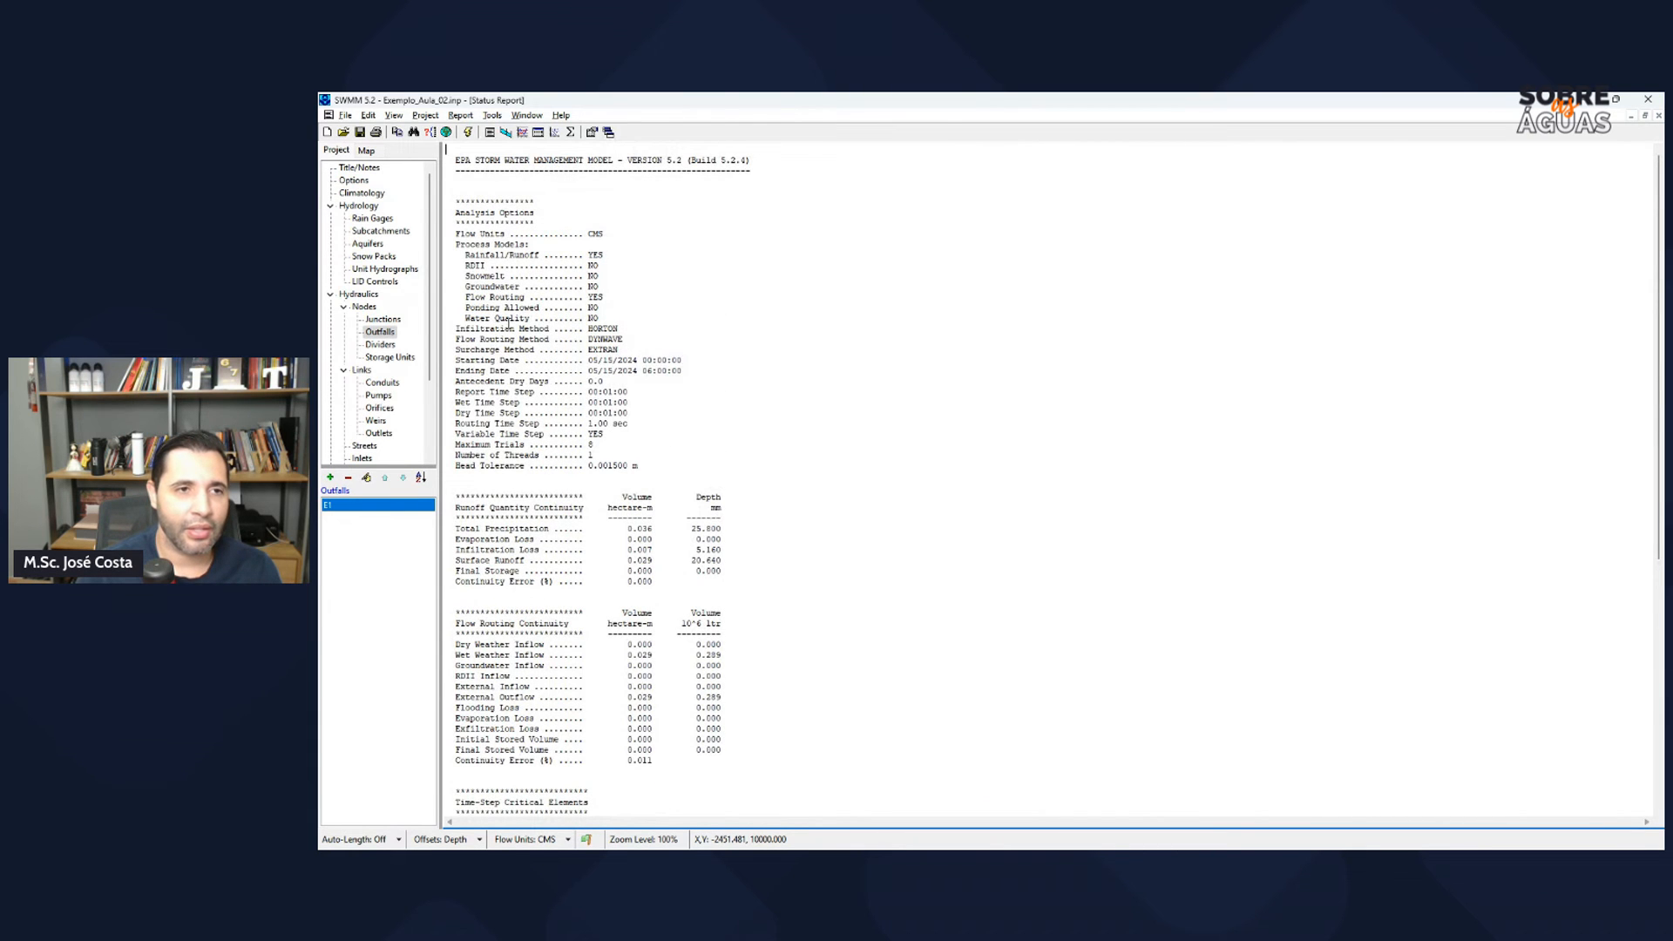
Step: Highlight the Flow Routing, Rainfall/Runoff and Flow Units lines in the report's Analysis Options section
{"action": "left_click_drag", "start_coordinate": [611, 297], "coordinate": [451, 299]}
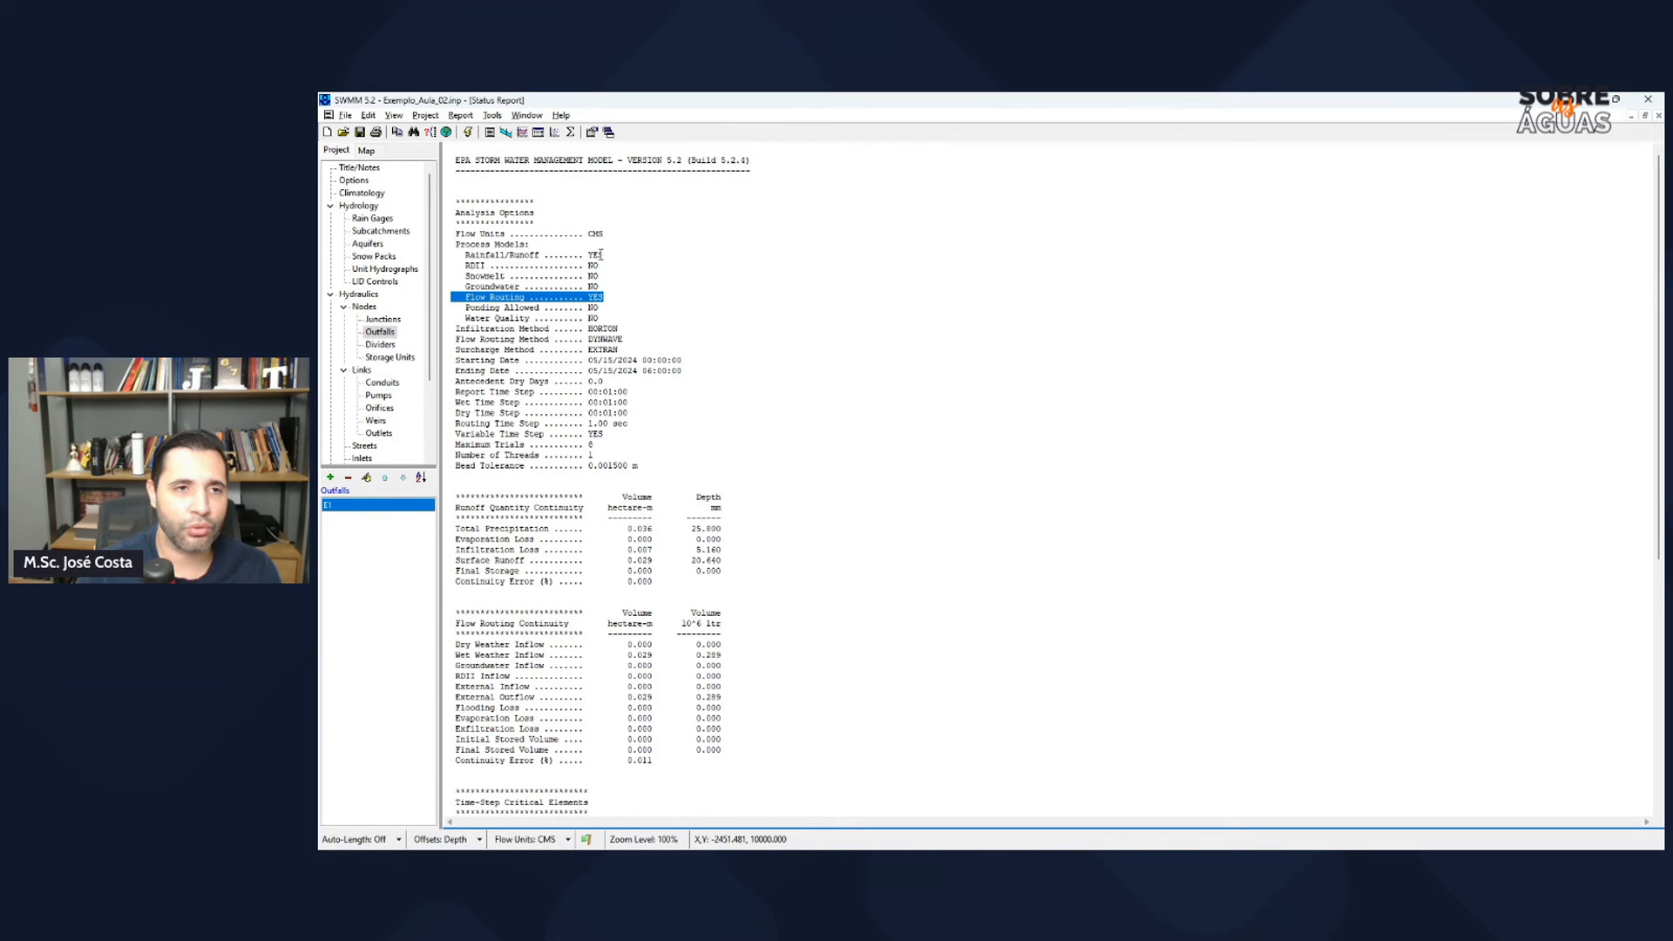
{"action": "left_click_drag", "start_coordinate": [601, 254], "coordinate": [461, 254]}
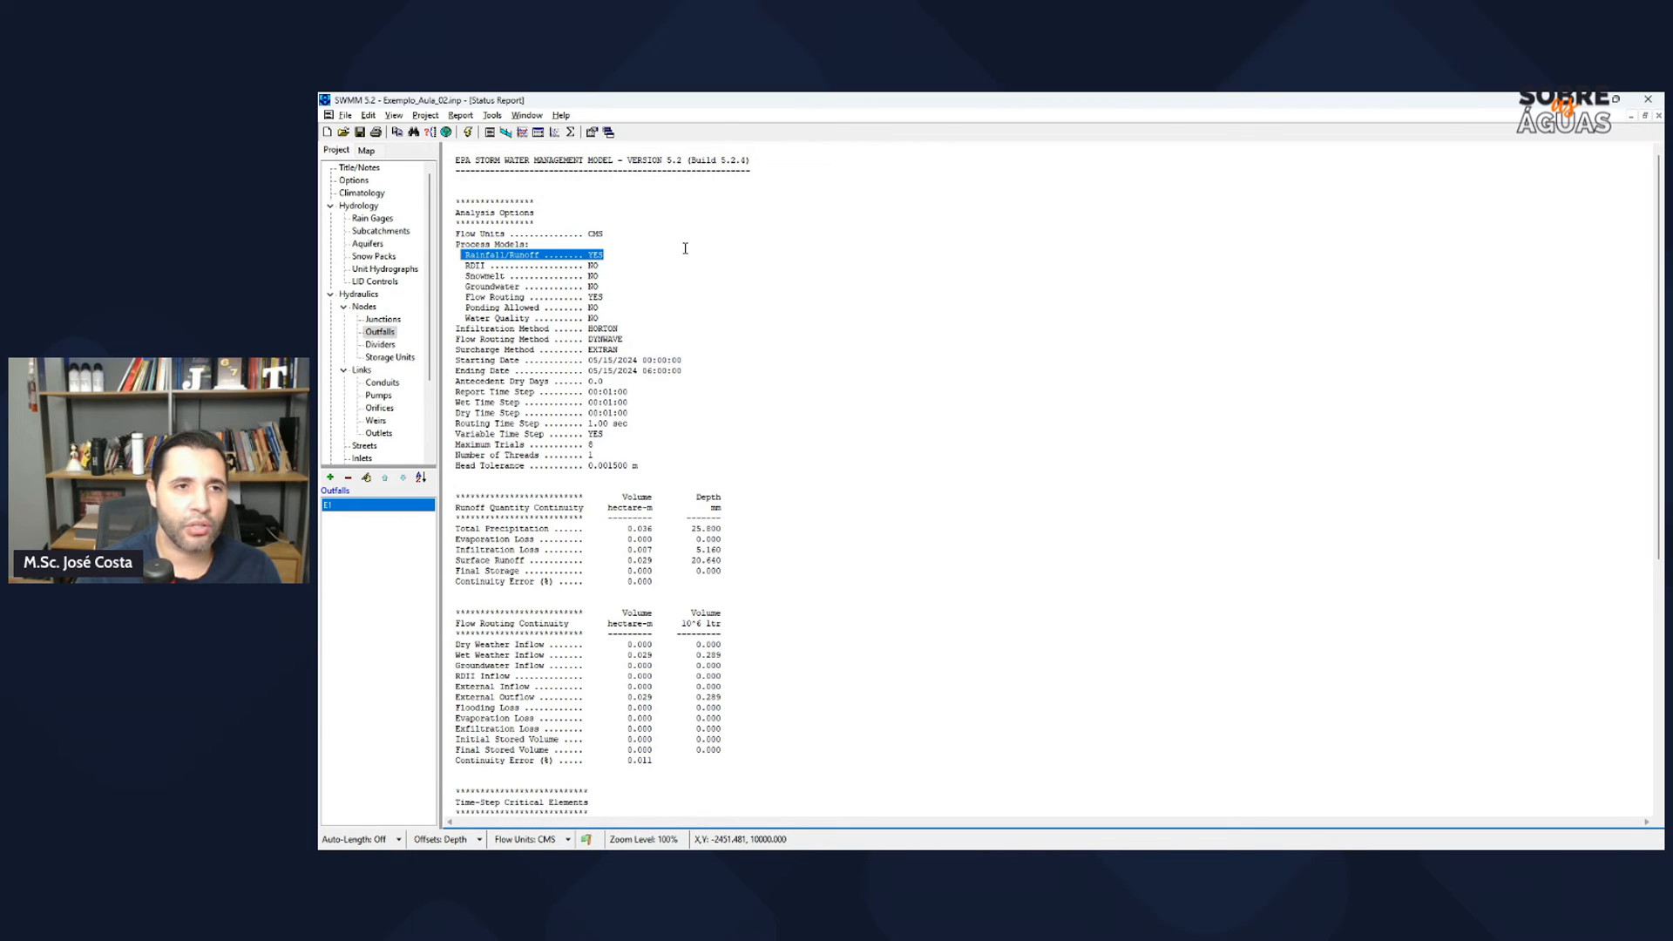
{"action": "left_click_drag", "start_coordinate": [601, 234], "coordinate": [502, 233]}
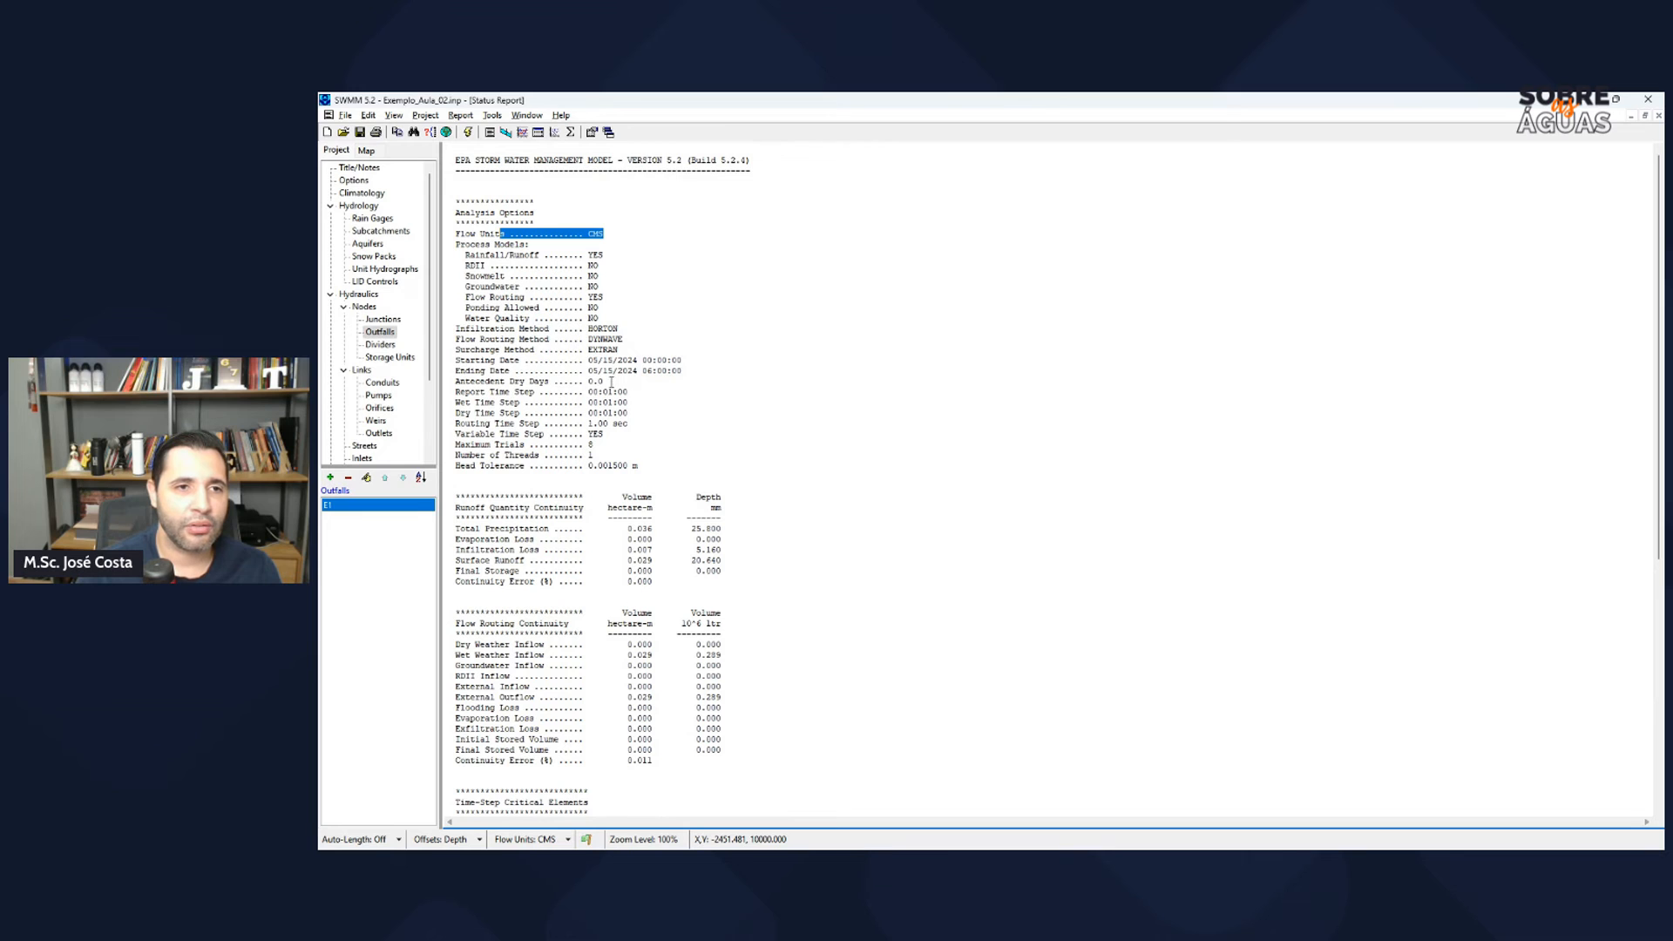
Step: Highlight the Flow Routing Method and the Infiltration Loss depth in the Status Report, review its remaining sections, and close it
{"action": "left_click_drag", "start_coordinate": [622, 330], "coordinate": [584, 339]}
{"action": "scroll", "coordinate": [607, 391], "scroll_direction": "down", "scroll_amount": 4}
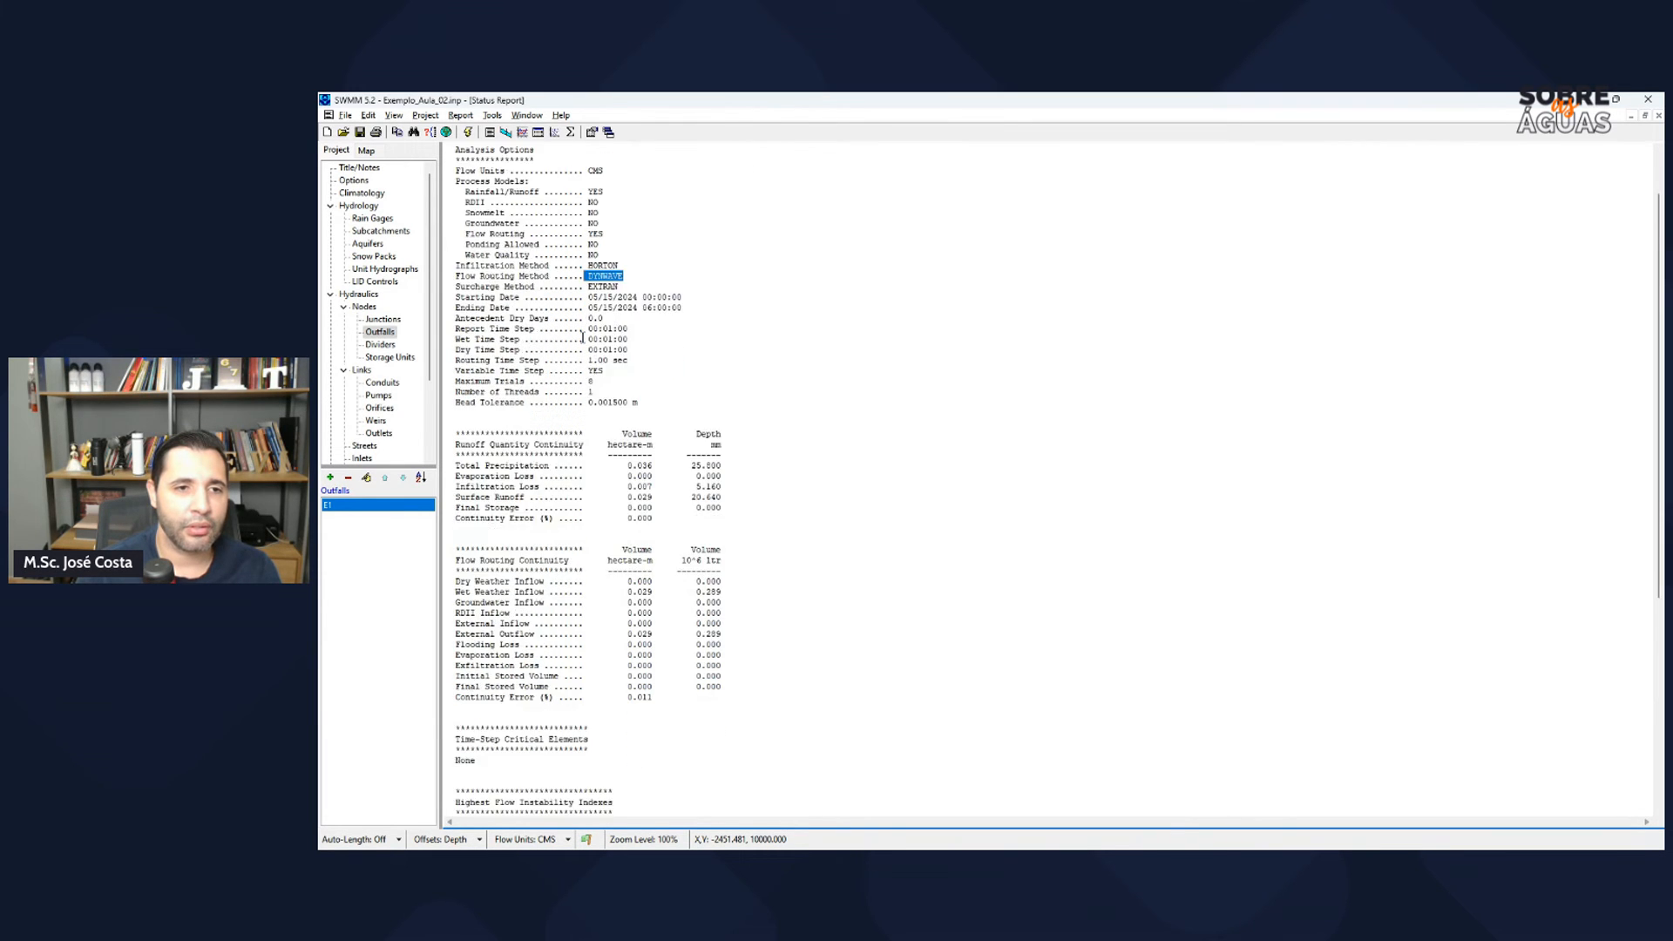
{"action": "left_click_drag", "start_coordinate": [583, 396], "coordinate": [455, 398]}
{"action": "left_click_drag", "start_coordinate": [722, 402], "coordinate": [685, 424]}
{"action": "scroll", "coordinate": [706, 444], "scroll_direction": "down", "scroll_amount": 9}
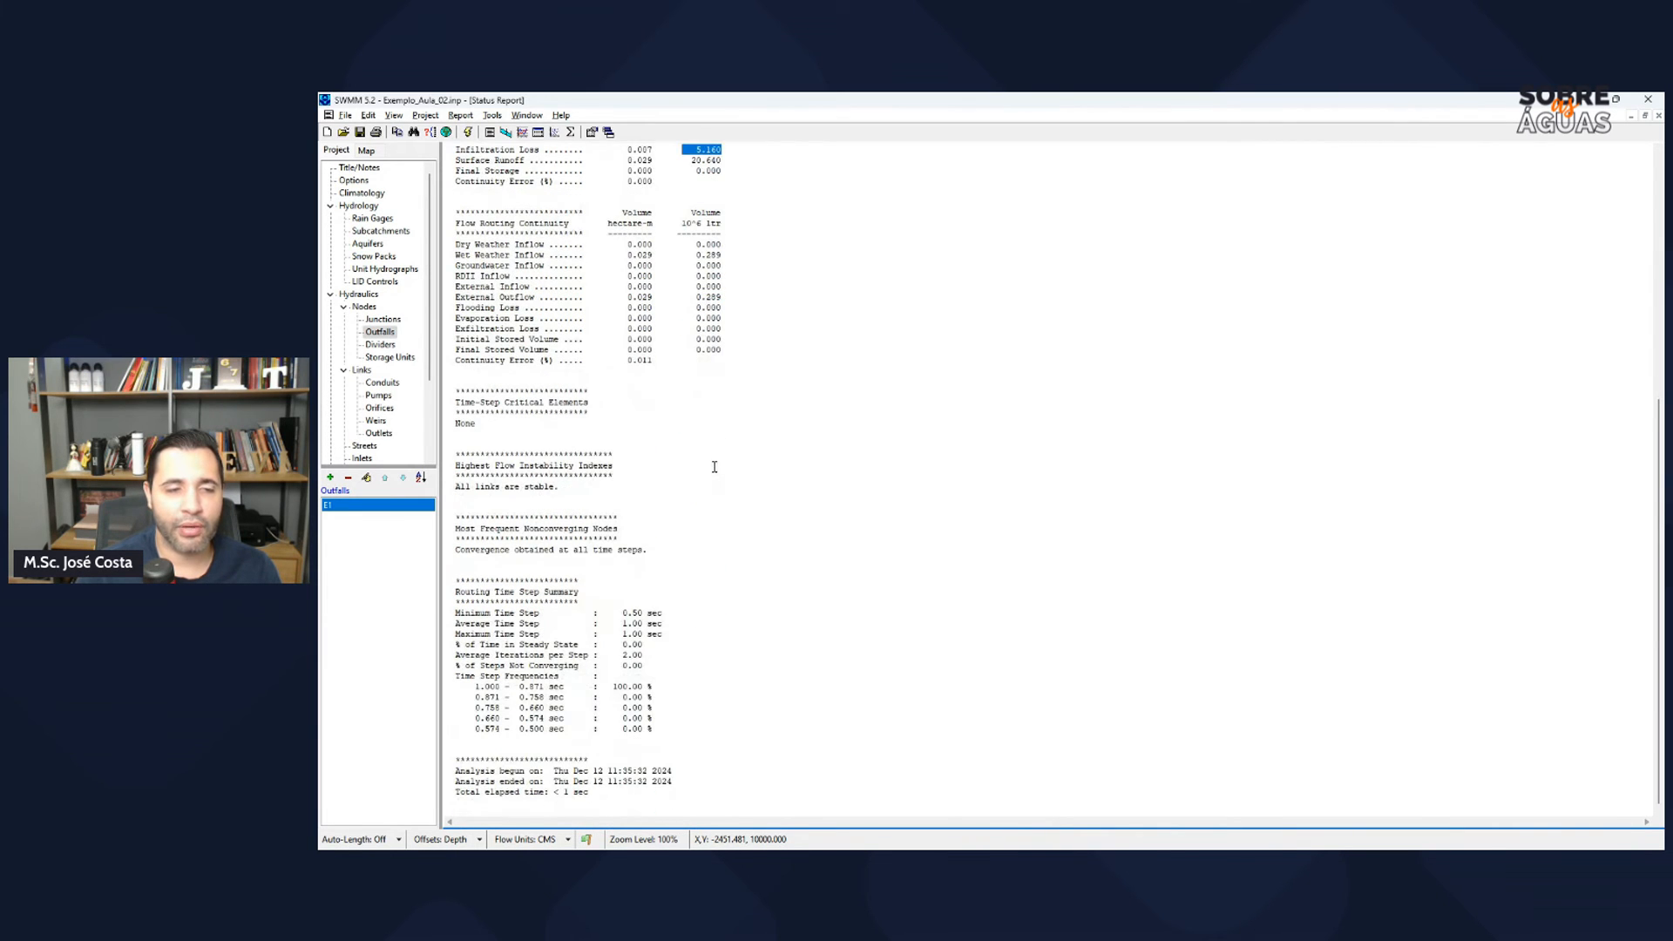
{"action": "scroll", "coordinate": [741, 374], "scroll_direction": "up", "scroll_amount": 13}
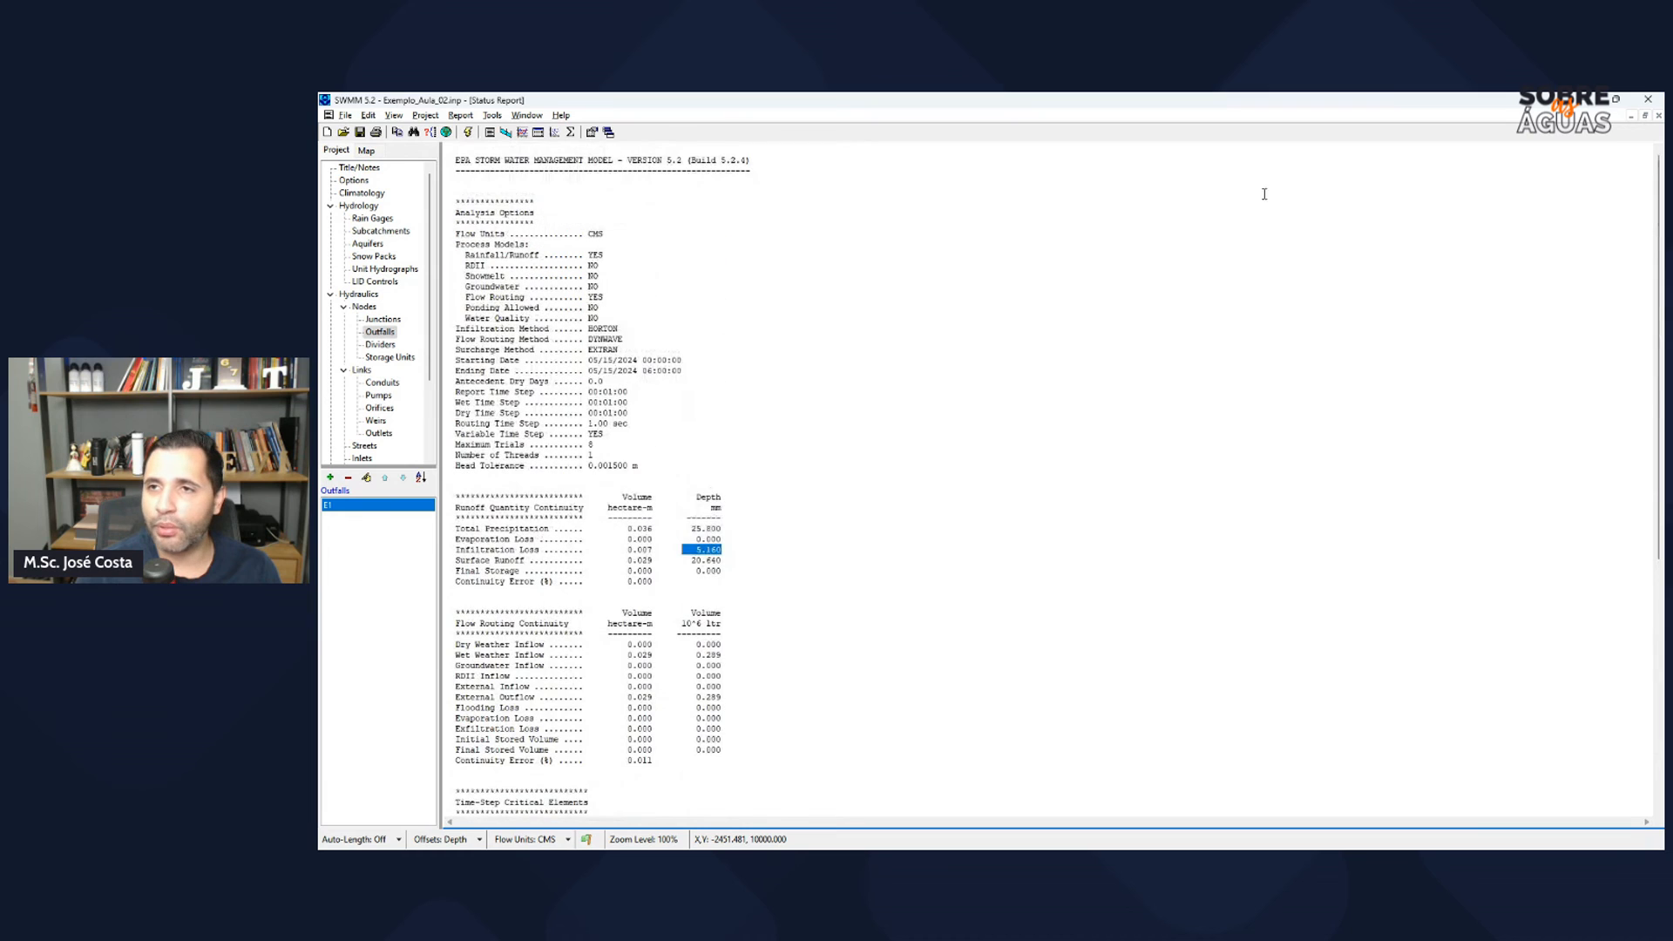
{"action": "left_click", "coordinate": [1658, 115]}
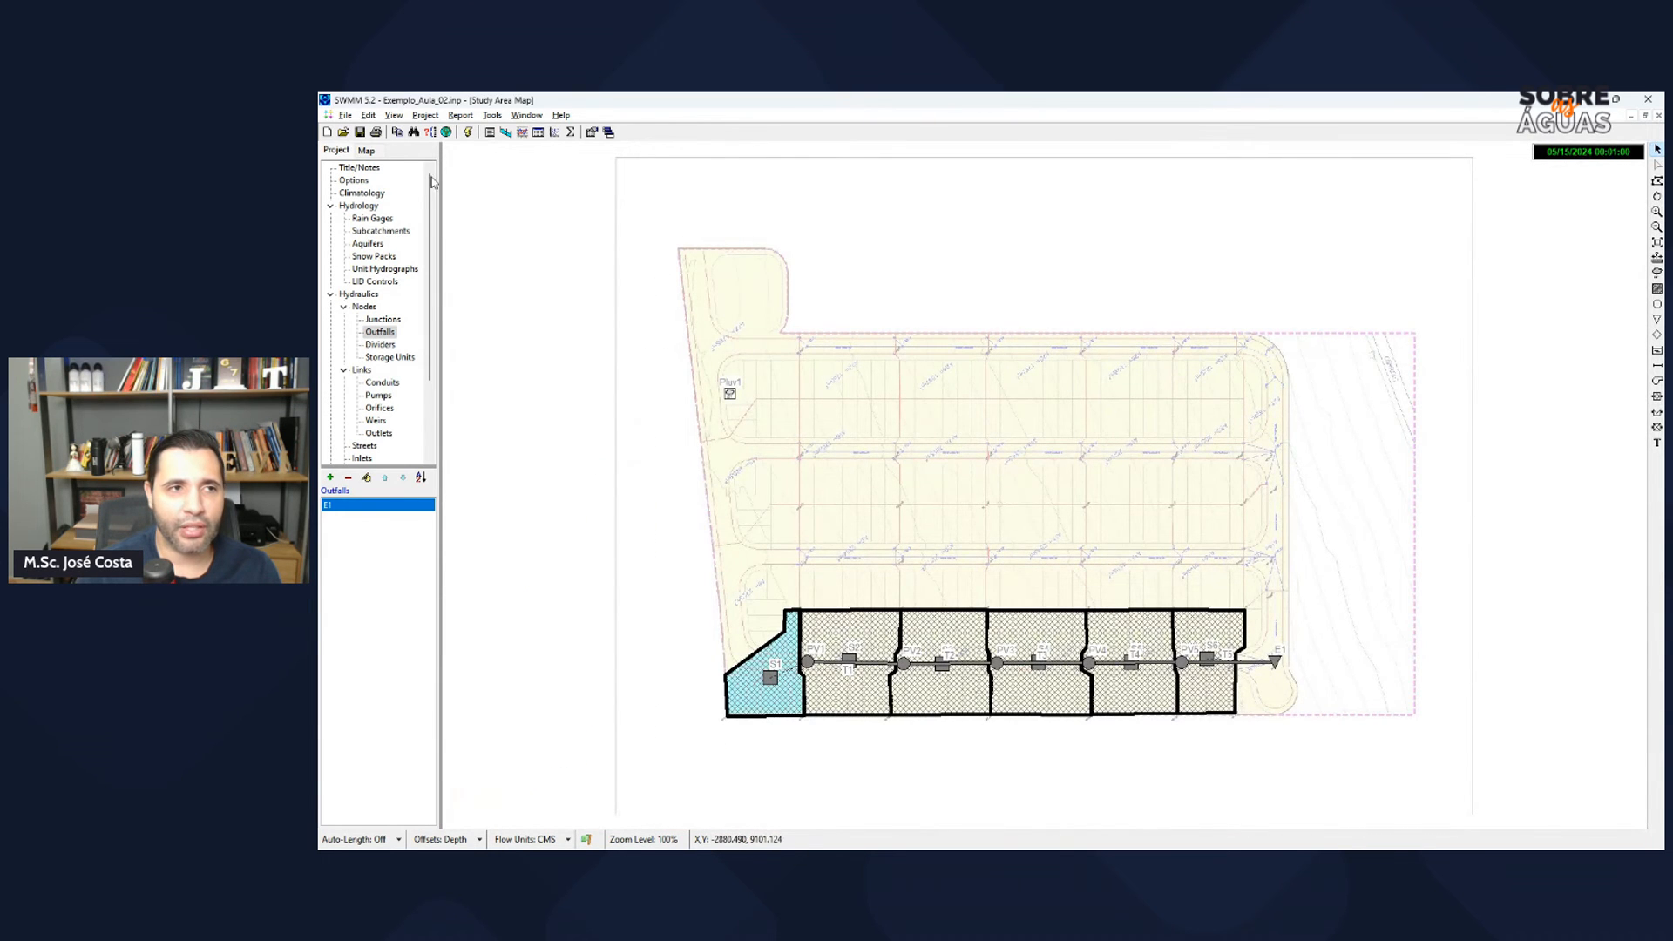
Step: Set the map themes to Runoff for subcatchments, Depth for nodes and Velocity for links
{"action": "left_click", "coordinate": [366, 150]}
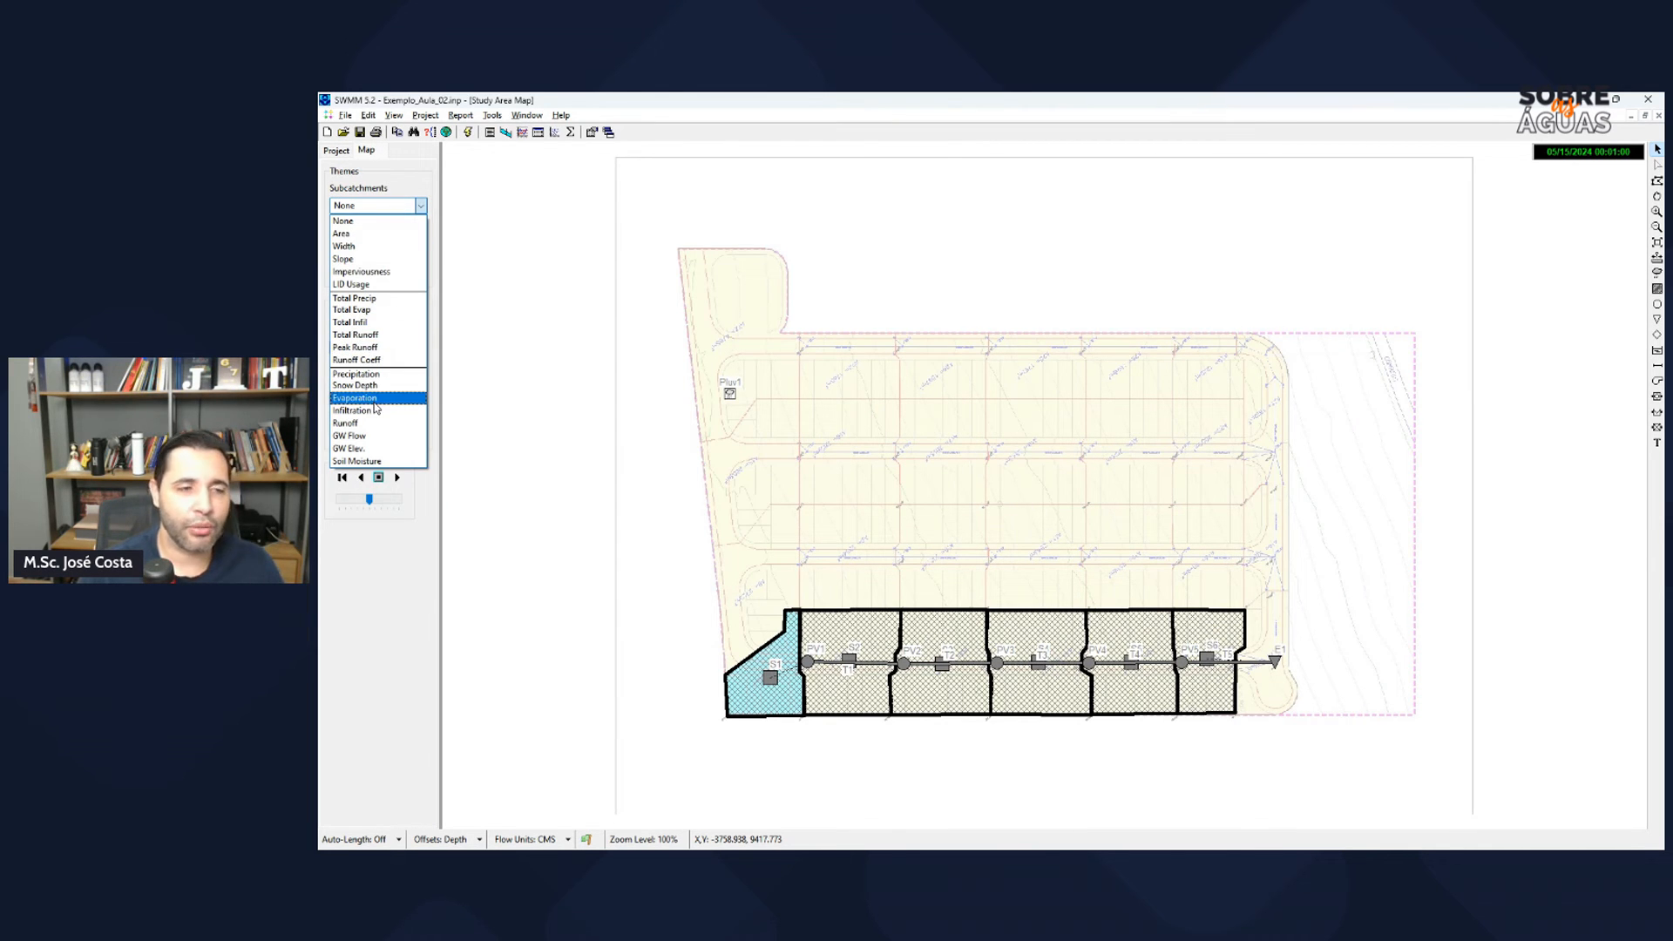
{"action": "left_click", "coordinate": [348, 423]}
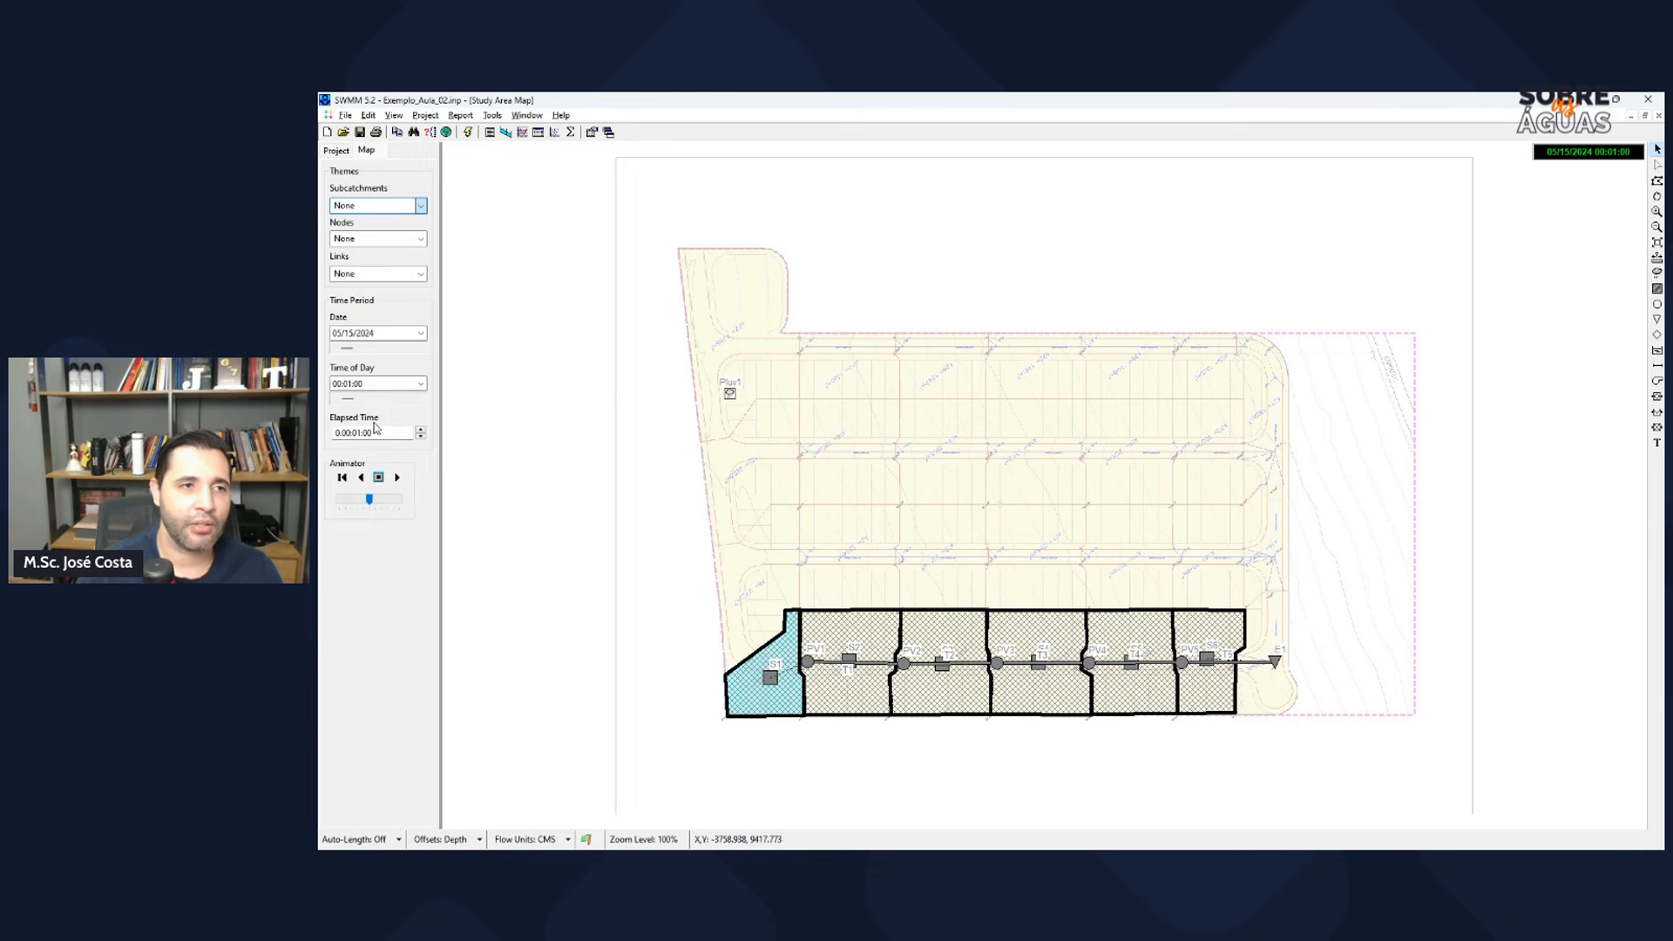
{"action": "left_click", "coordinate": [419, 238]}
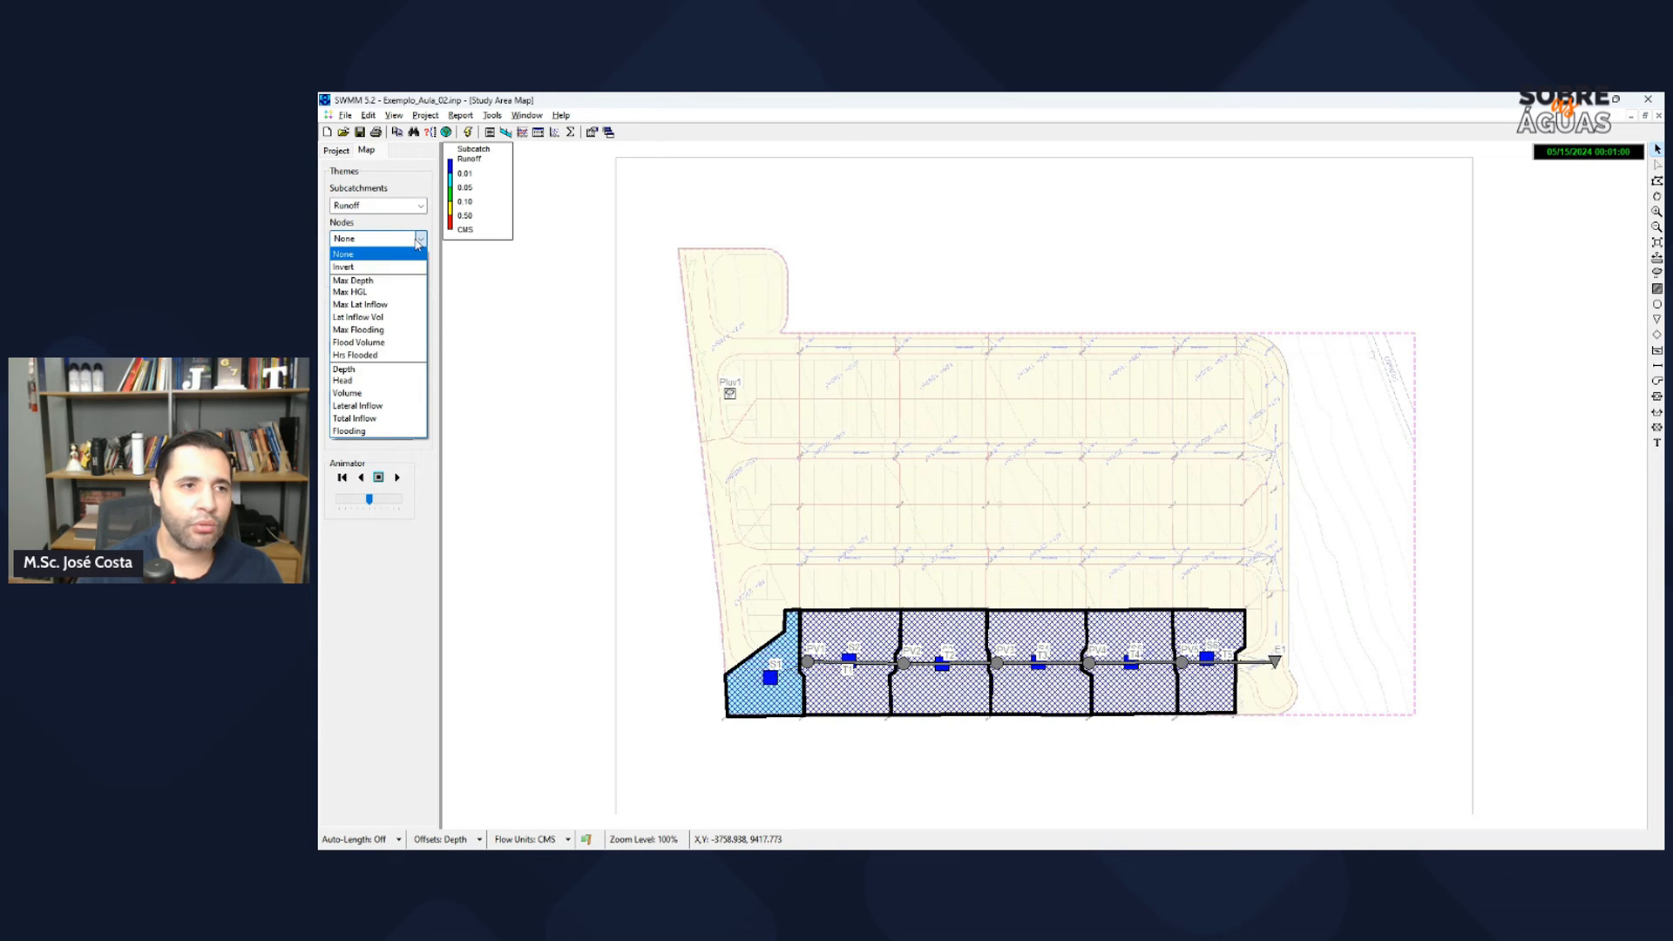
{"action": "left_click", "coordinate": [366, 373]}
{"action": "left_click", "coordinate": [420, 274]}
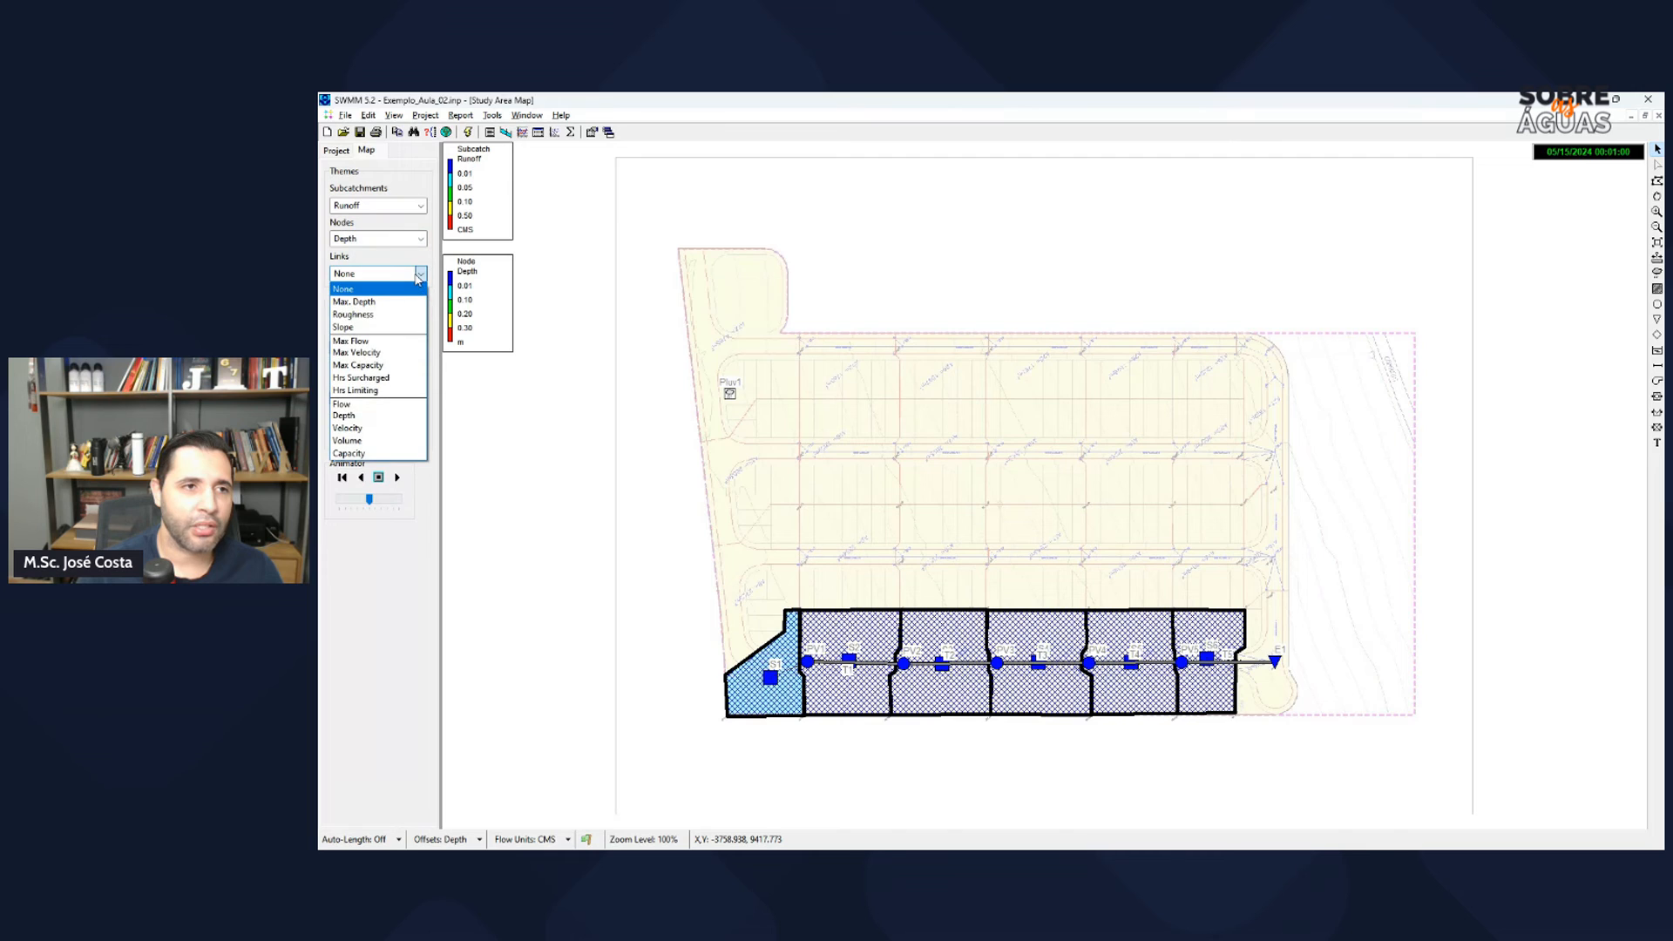
{"action": "left_click", "coordinate": [371, 428]}
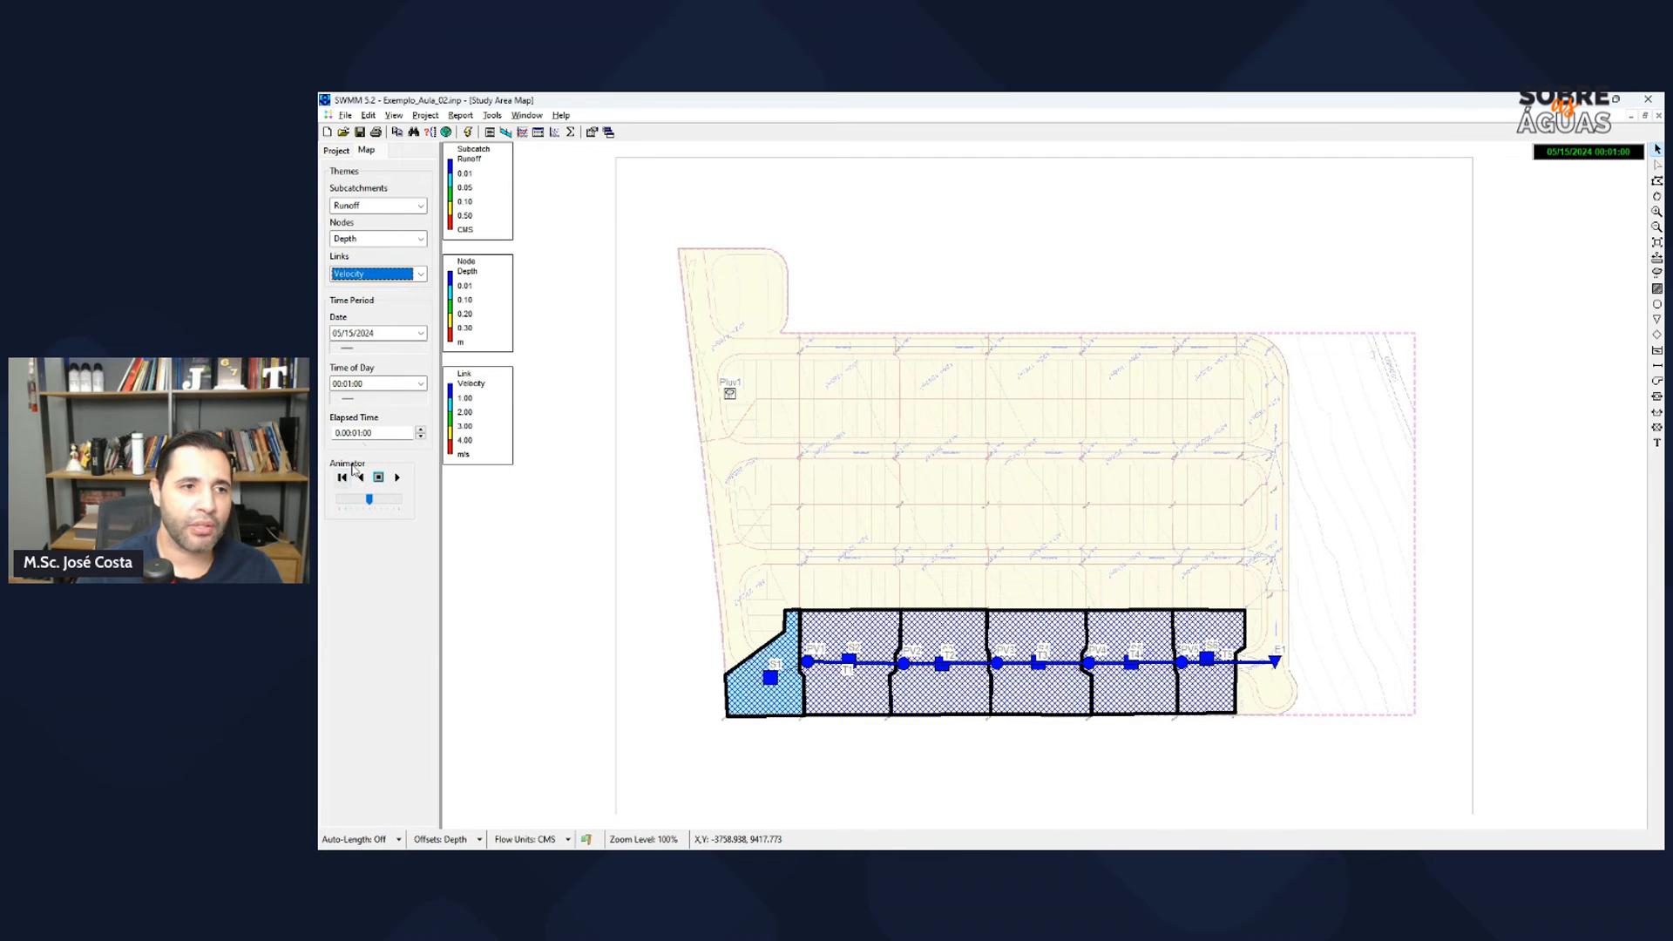
Step: Step the themed map through the simulation times, return to 00:01:00, and play the animation until 00:32:00
{"action": "left_click", "coordinate": [351, 400]}
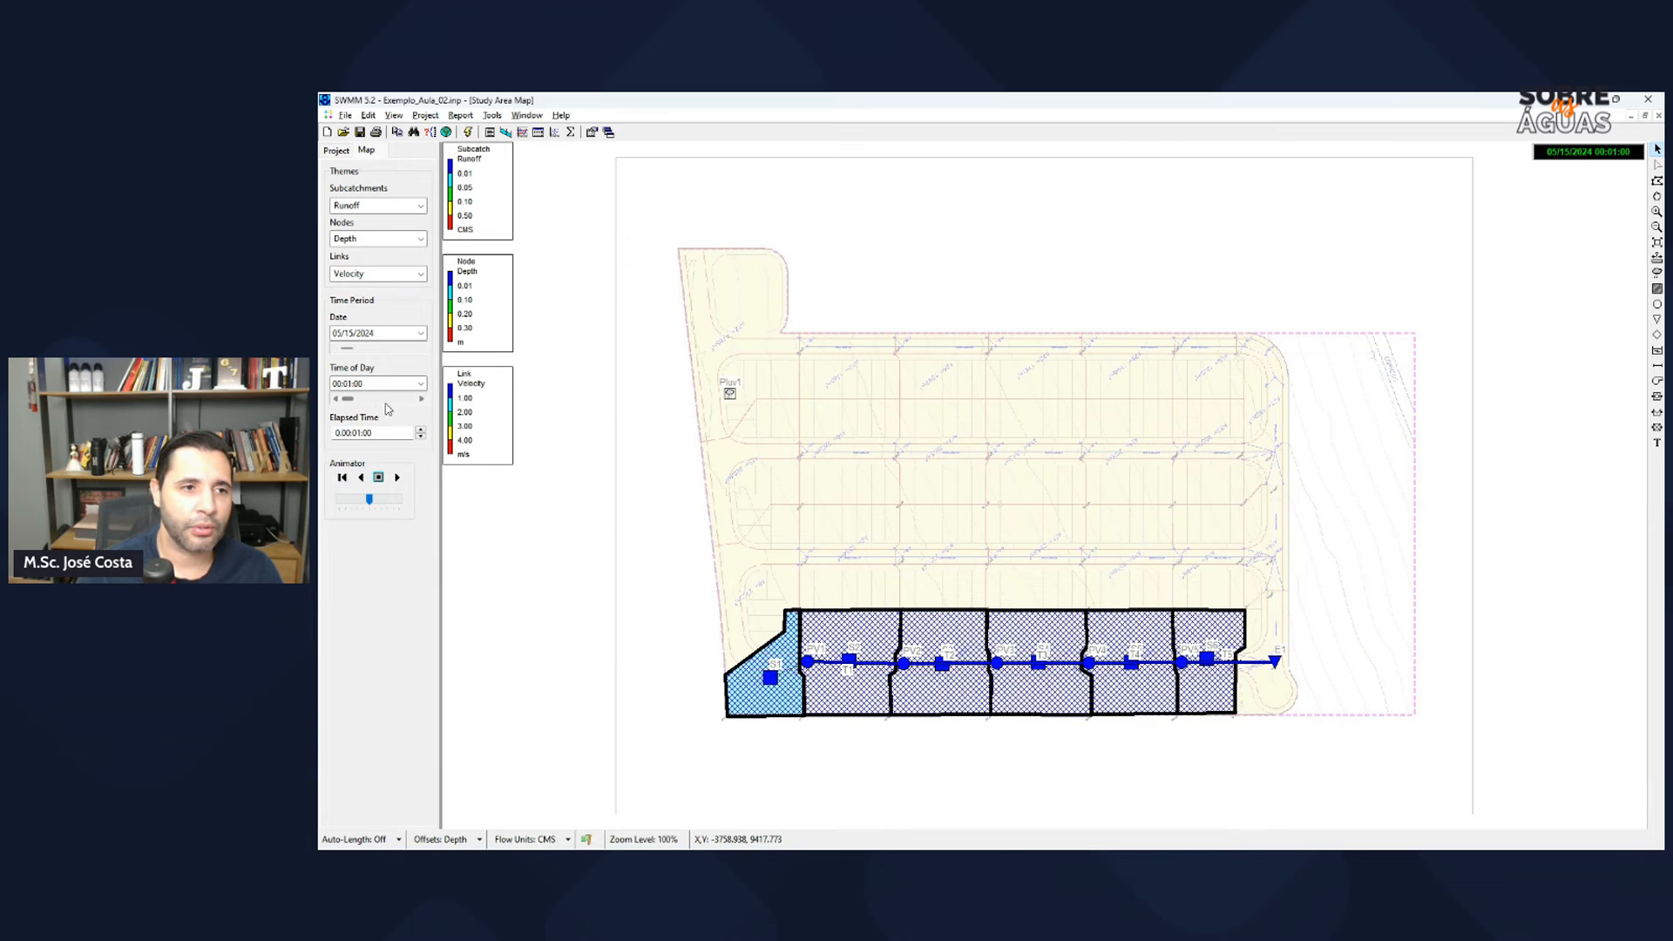
{"action": "left_click", "coordinate": [420, 401]}
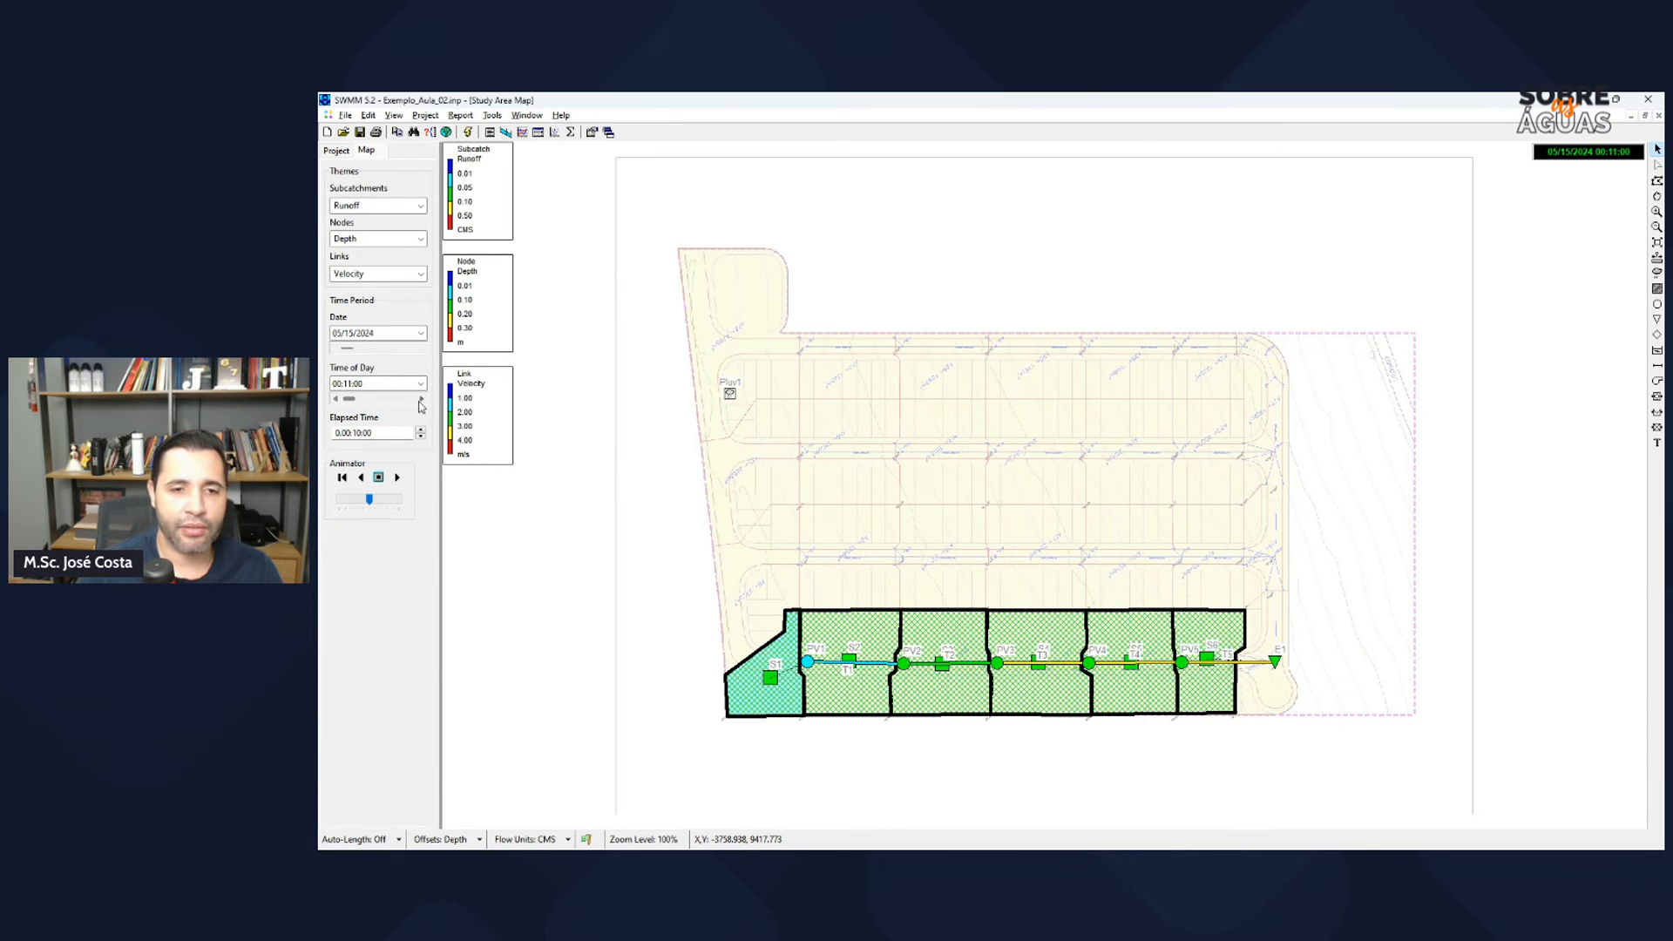
{"action": "left_click", "coordinate": [420, 401]}
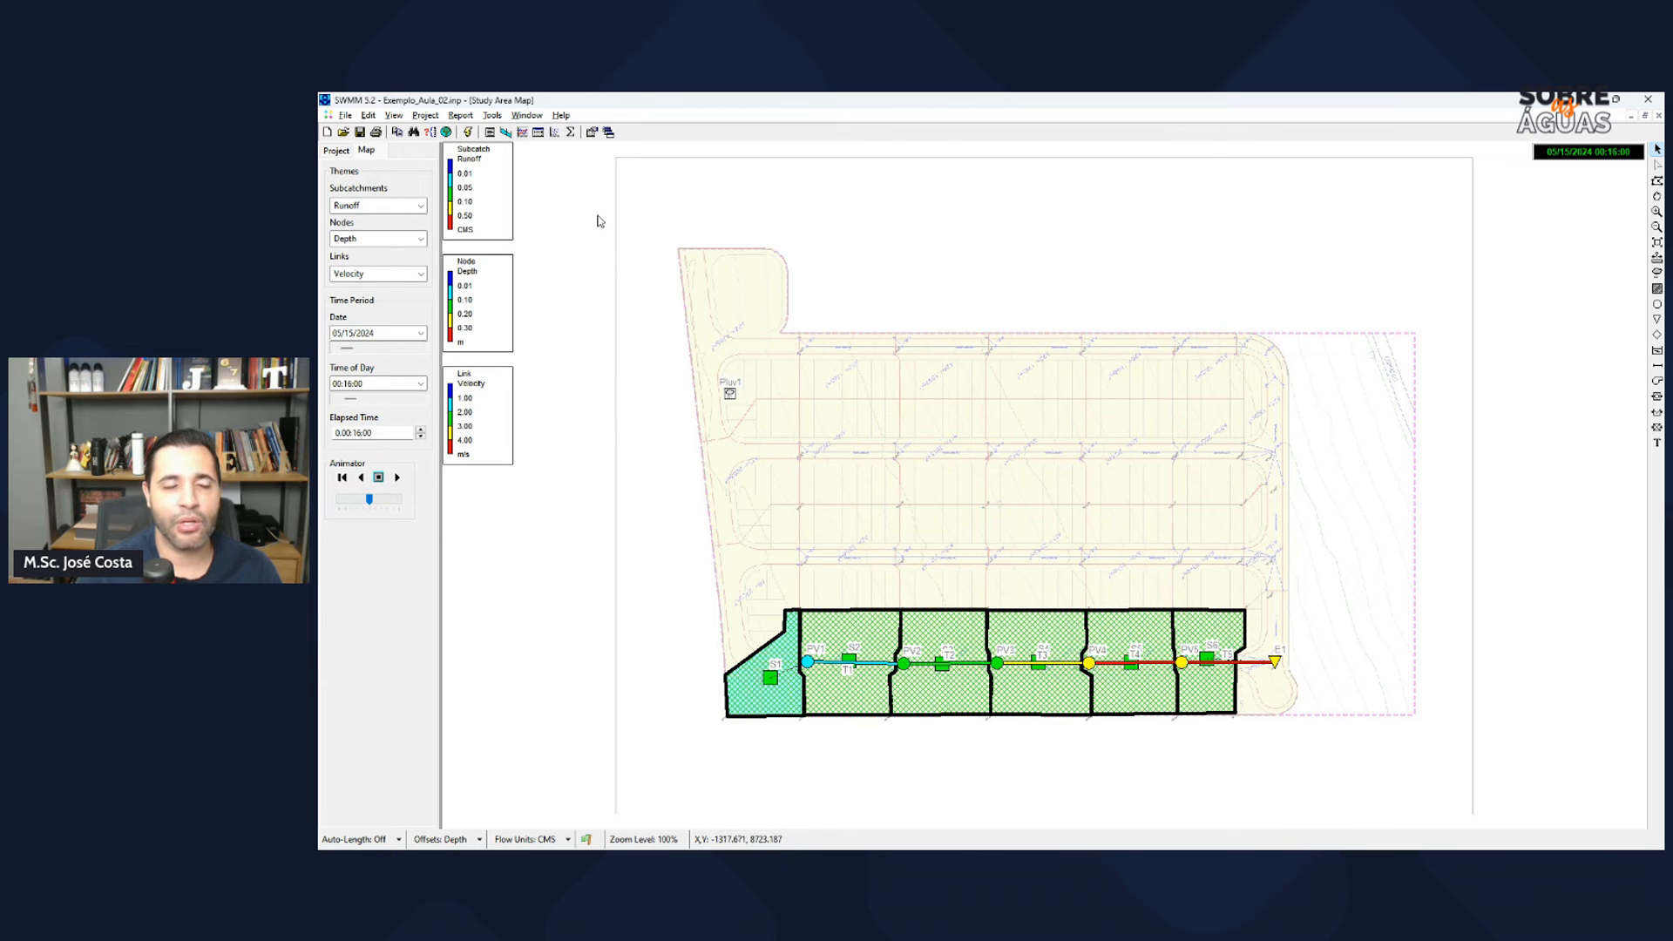
{"action": "mouse_move", "coordinate": [1143, 670]}
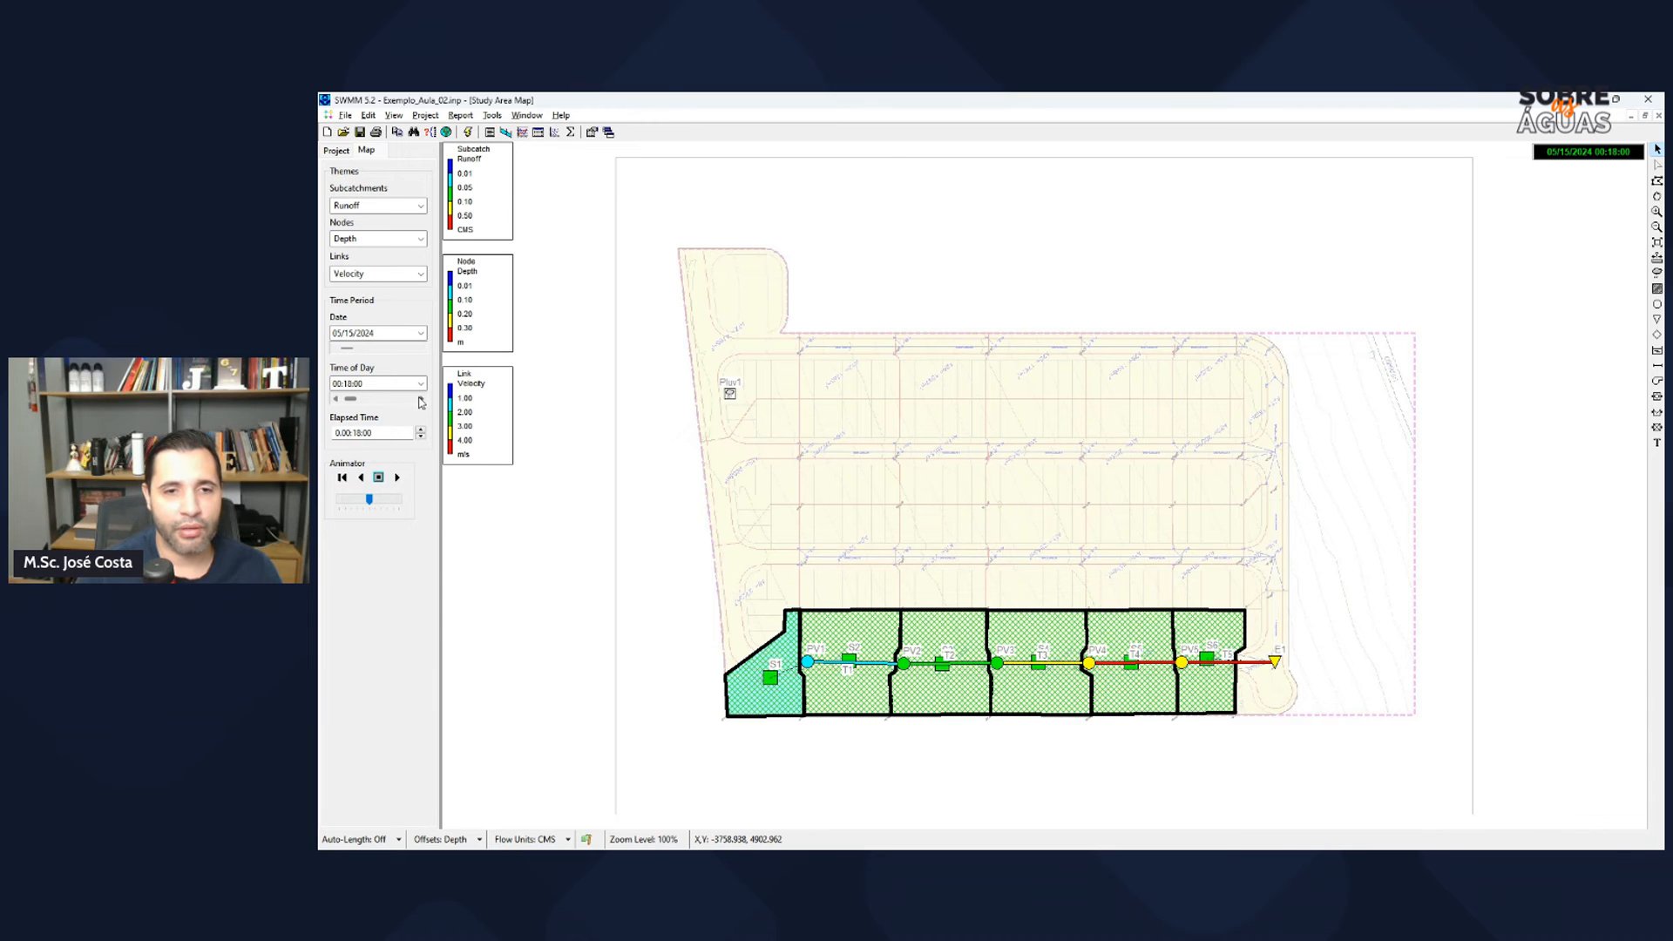
{"action": "left_click_drag", "start_coordinate": [421, 402], "coordinate": [421, 402]}
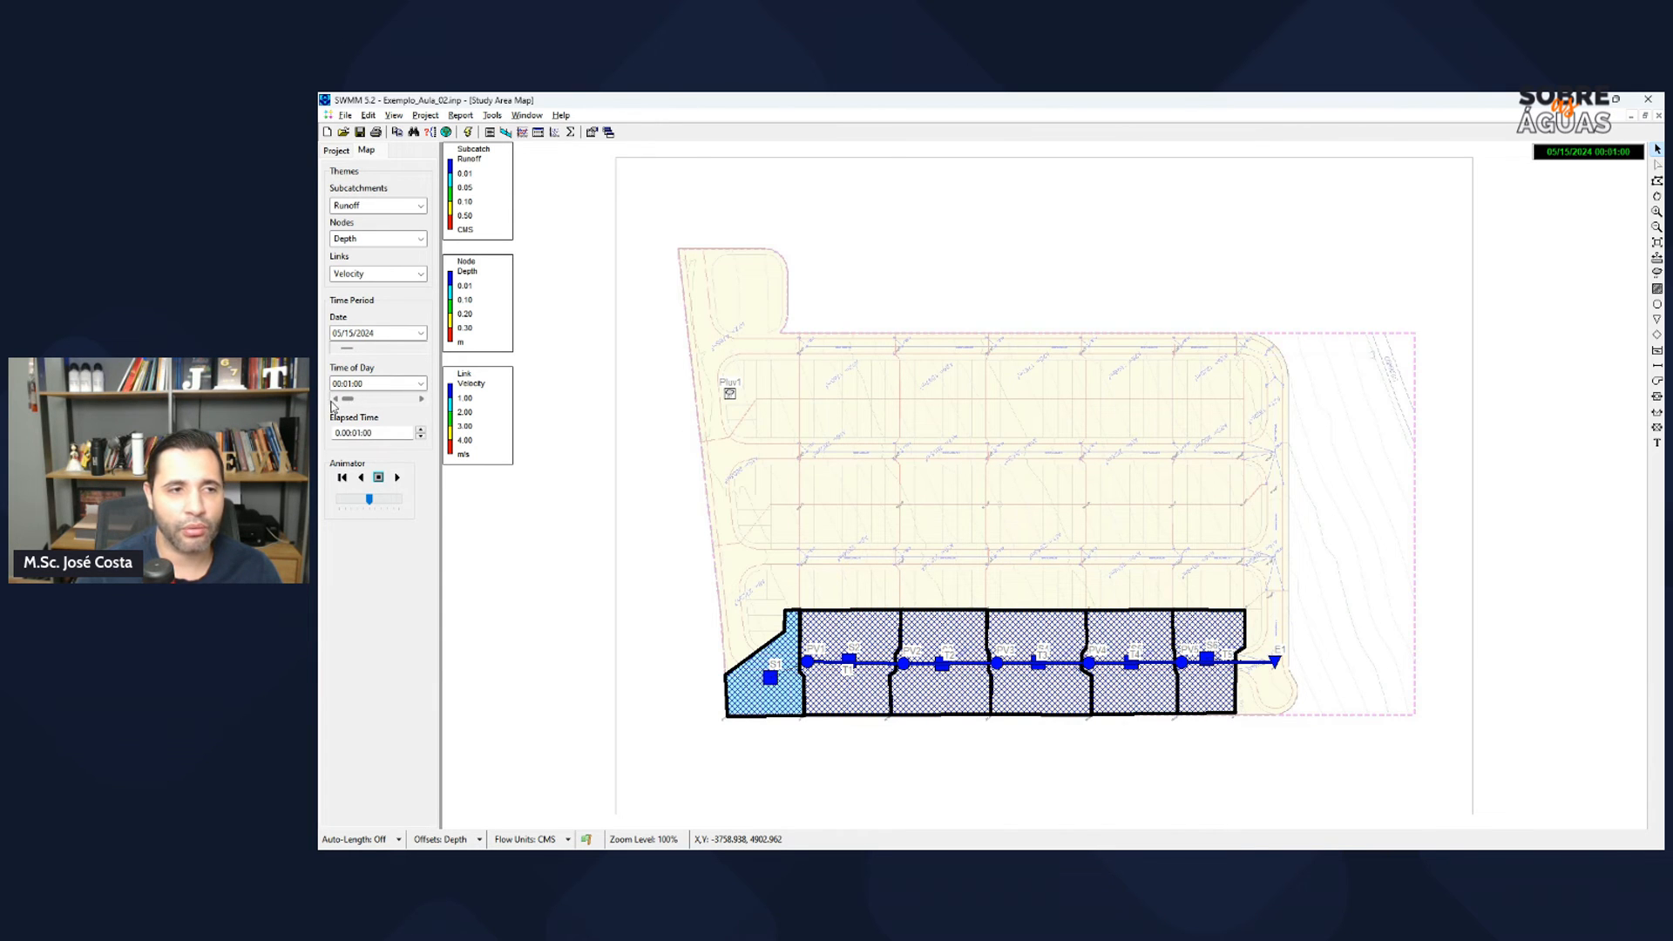
{"action": "left_click", "coordinate": [397, 478]}
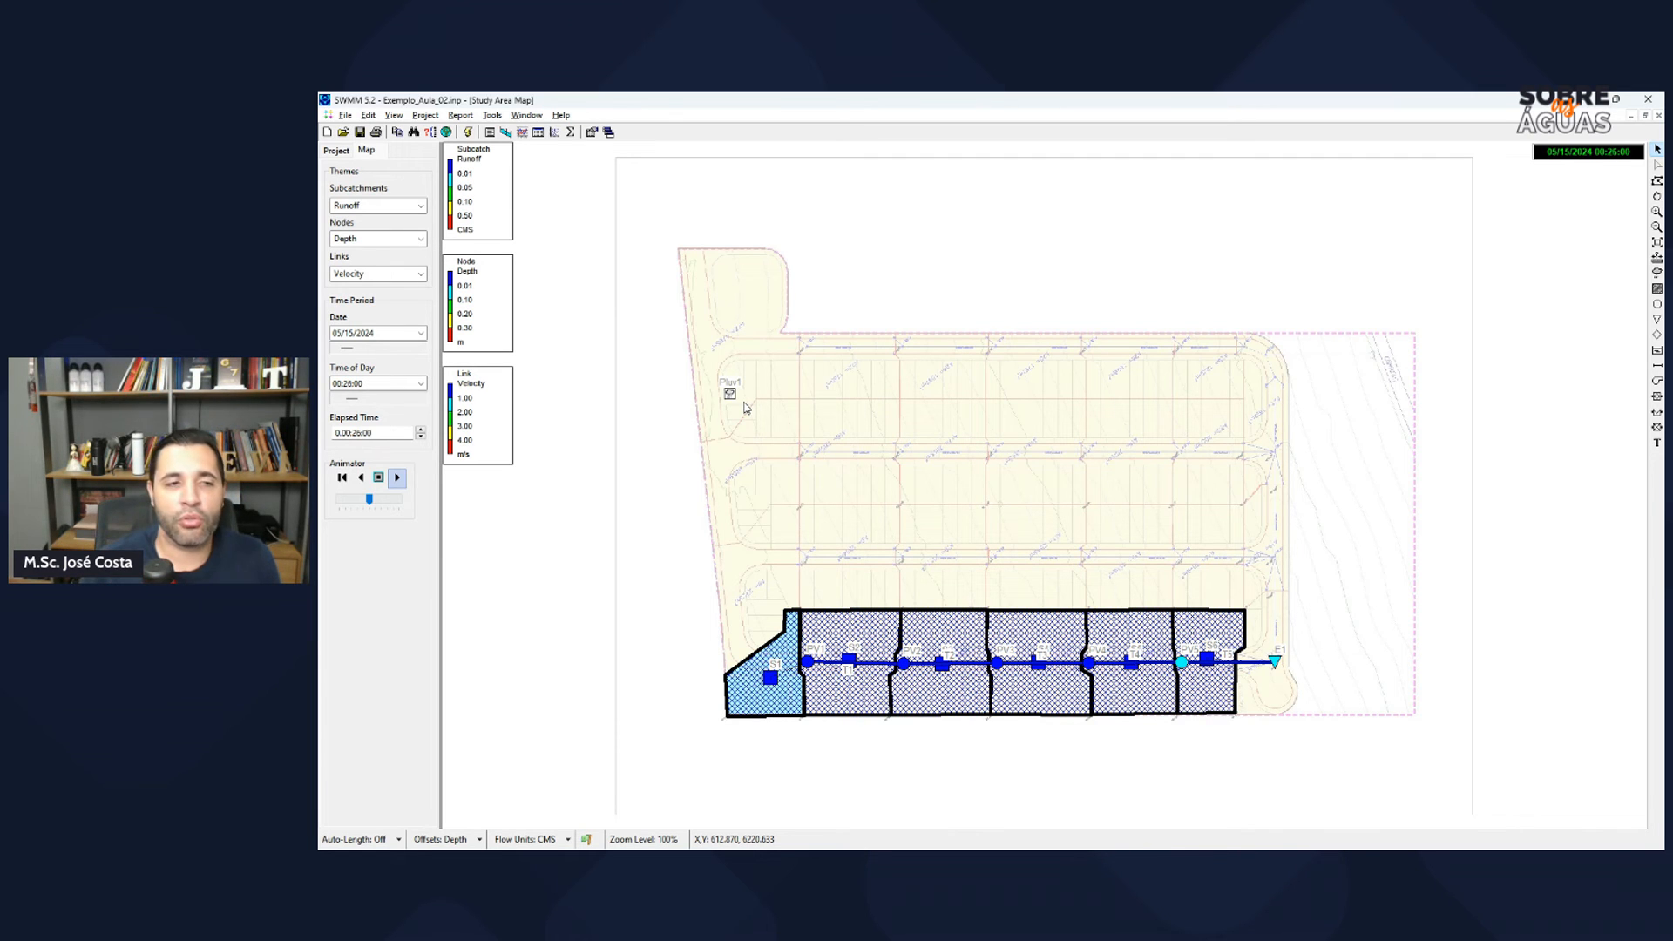
{"action": "left_click", "coordinate": [380, 478]}
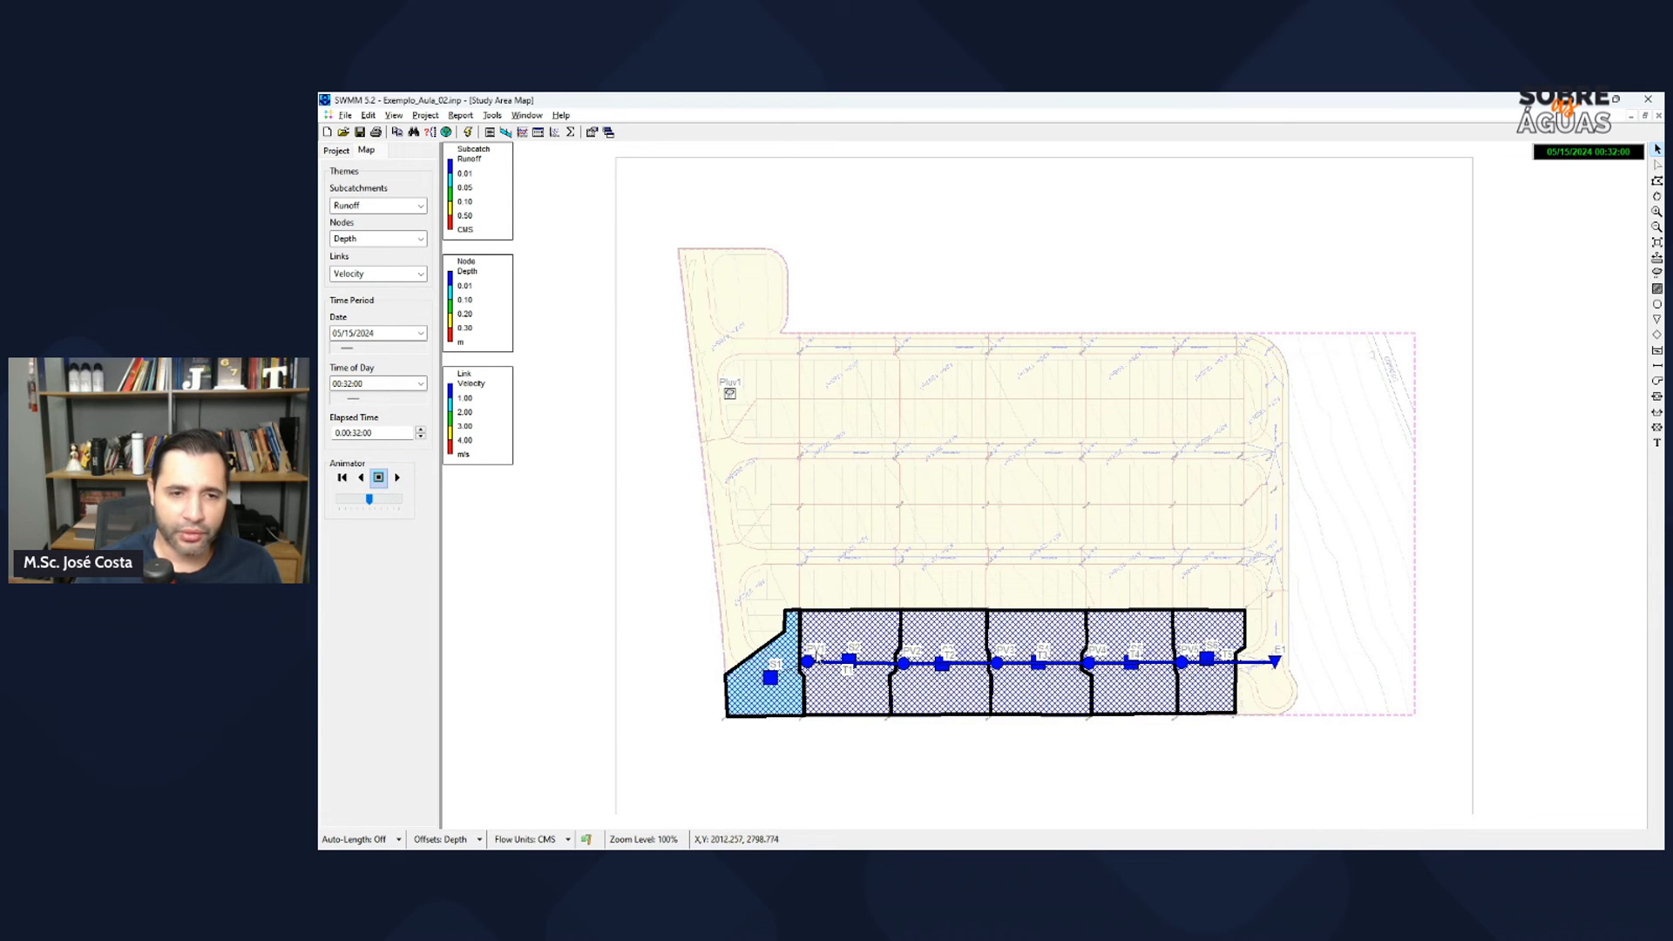
Step: Create a water elevation profile plot from start node PV1 to end node E1, finding the path between them
{"action": "left_click", "coordinate": [808, 662]}
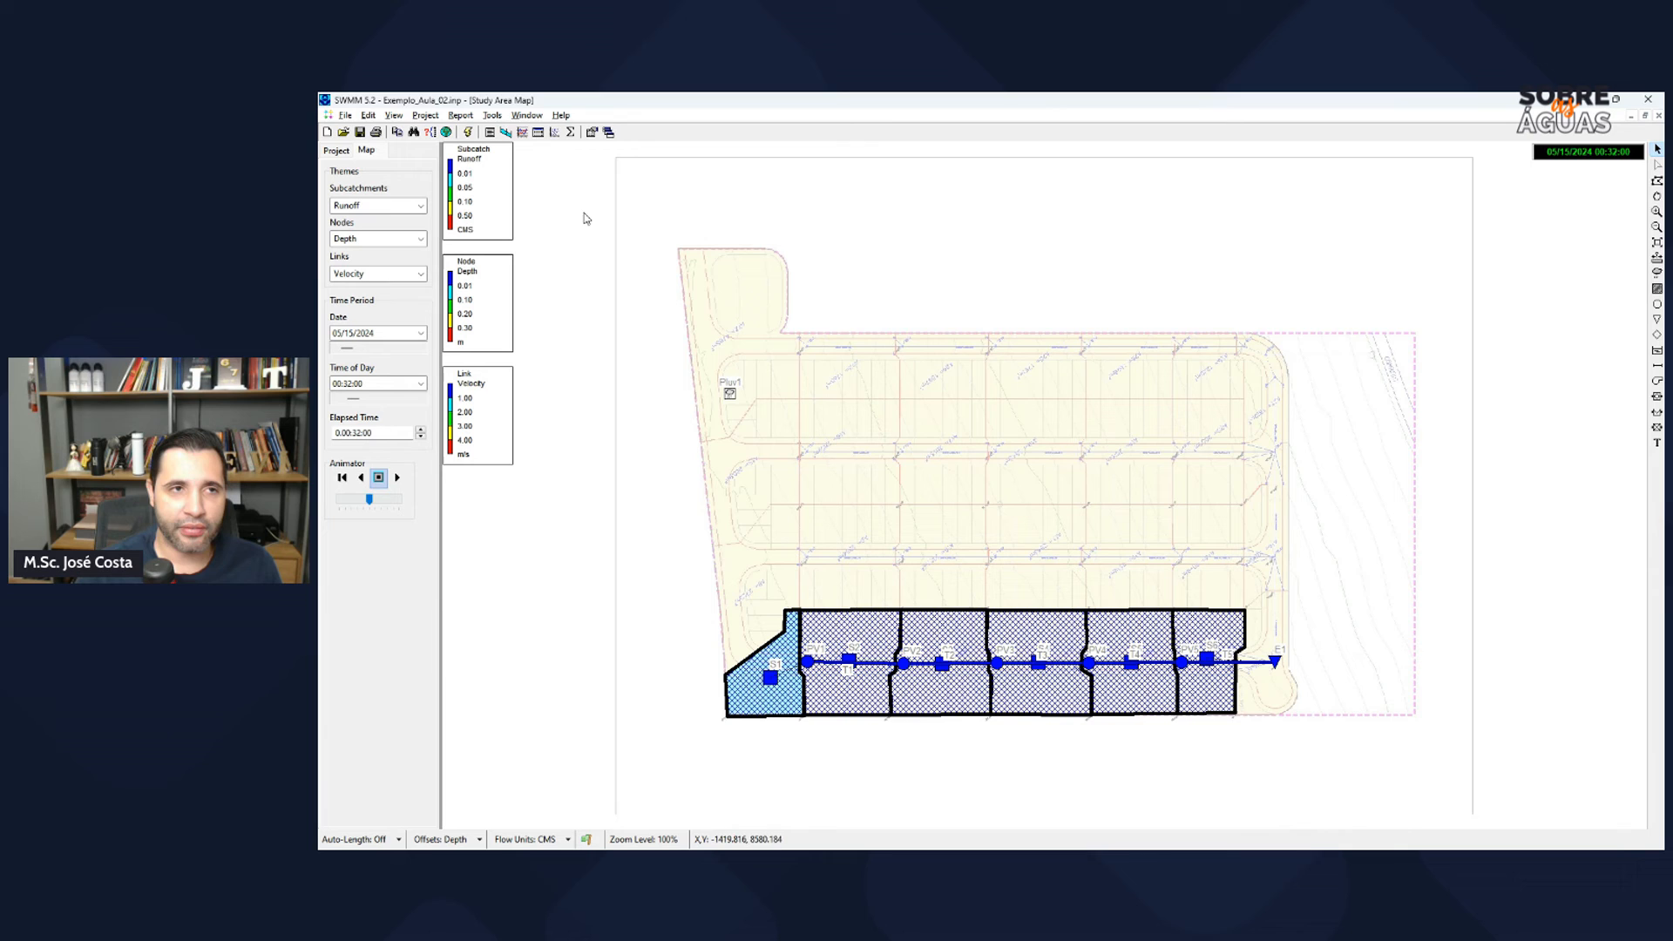
{"action": "left_click", "coordinate": [507, 135]}
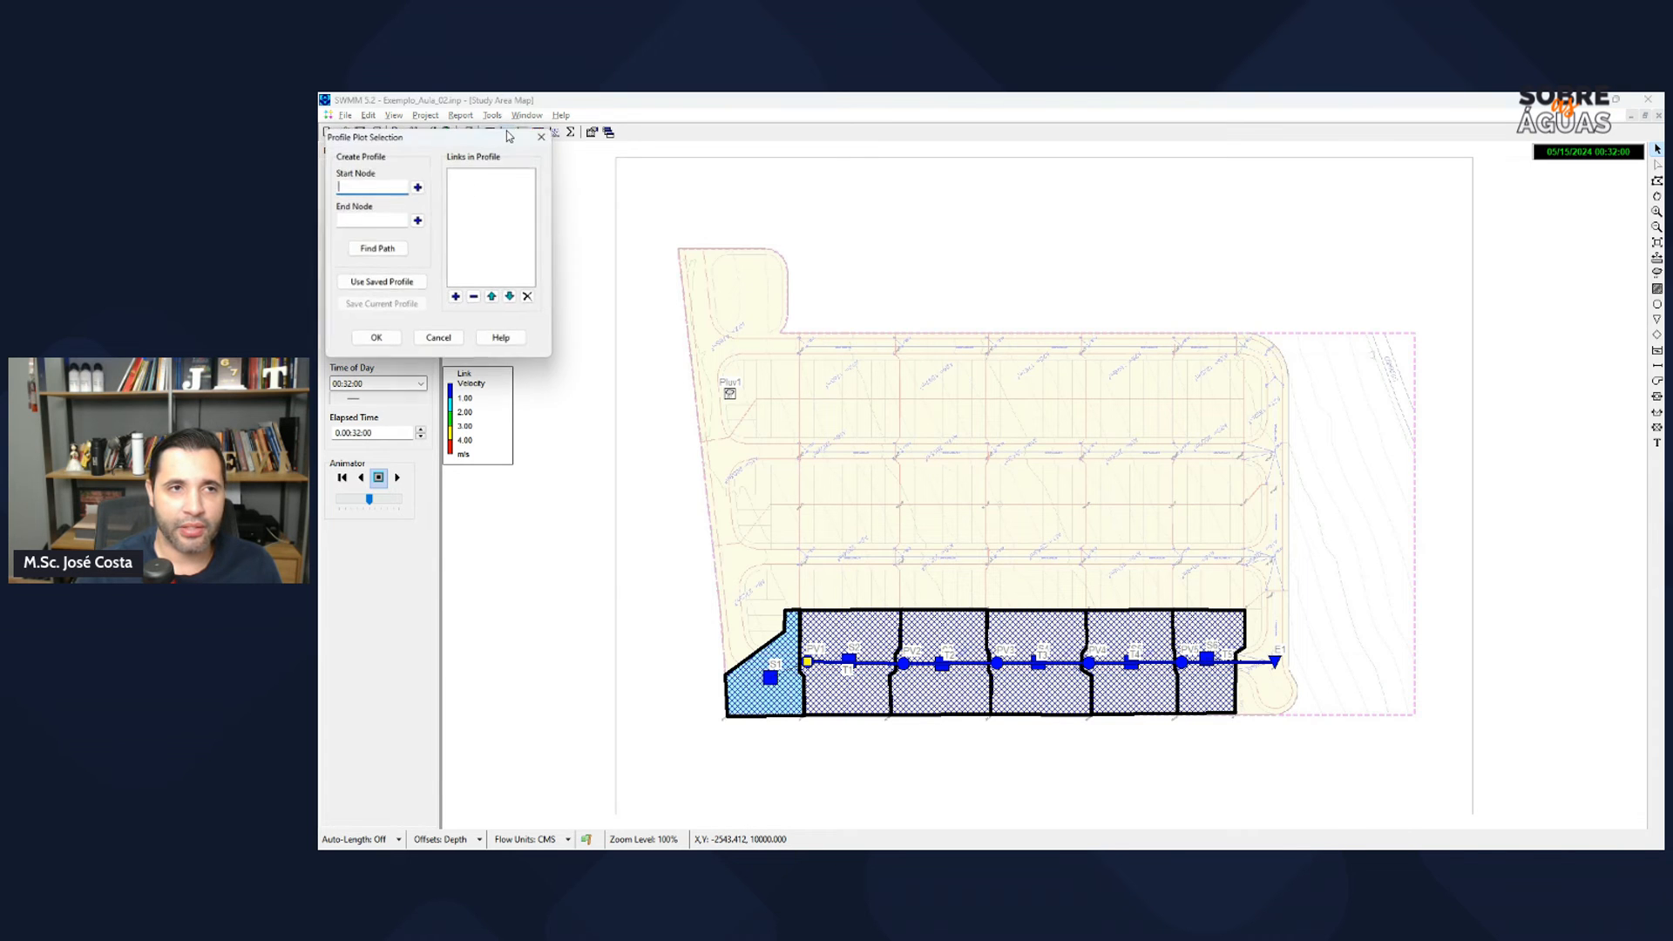
{"action": "left_click", "coordinate": [418, 188]}
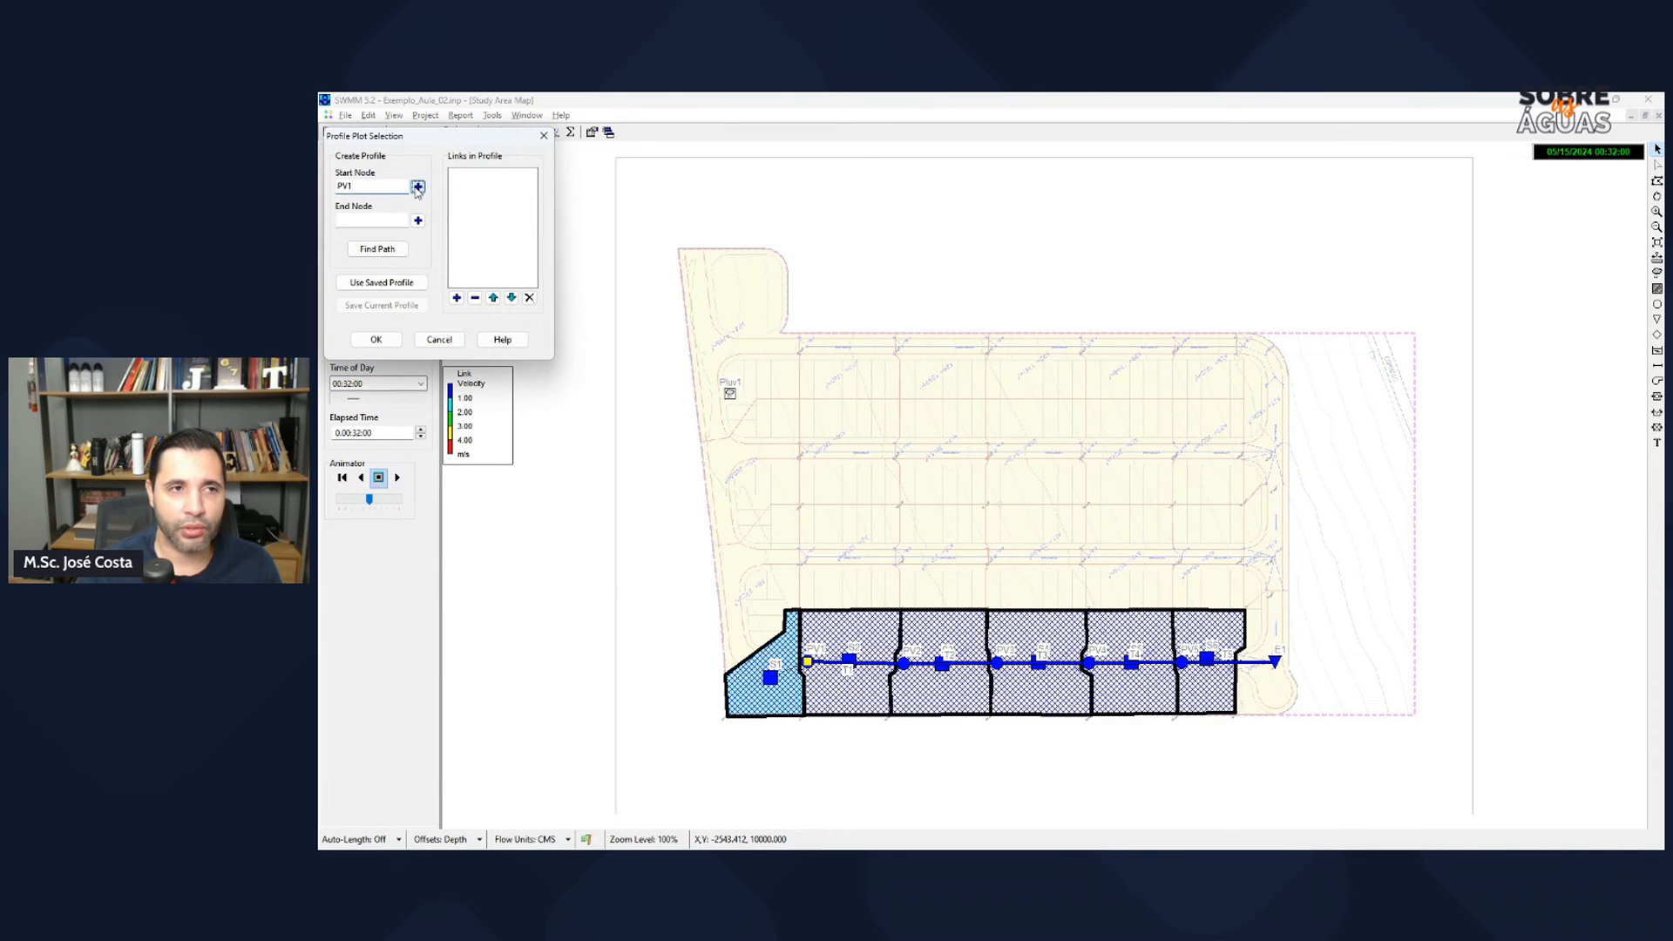
{"action": "left_click", "coordinate": [1276, 663]}
{"action": "left_click", "coordinate": [418, 220]}
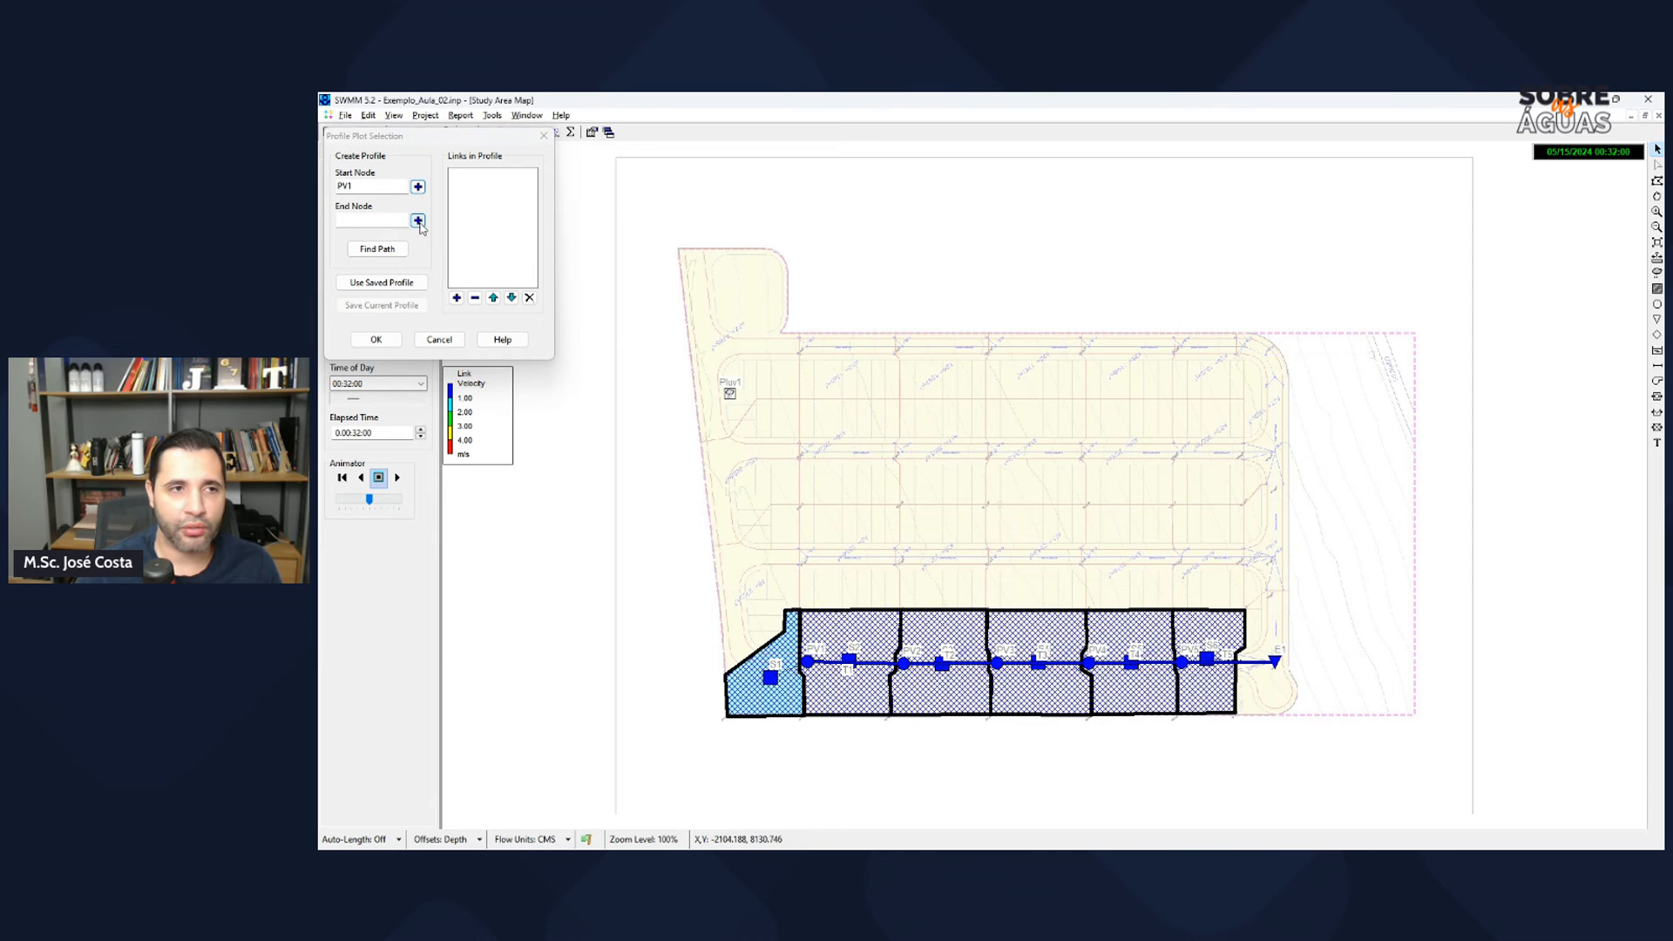
{"action": "left_click", "coordinate": [378, 249]}
{"action": "left_click", "coordinate": [376, 340]}
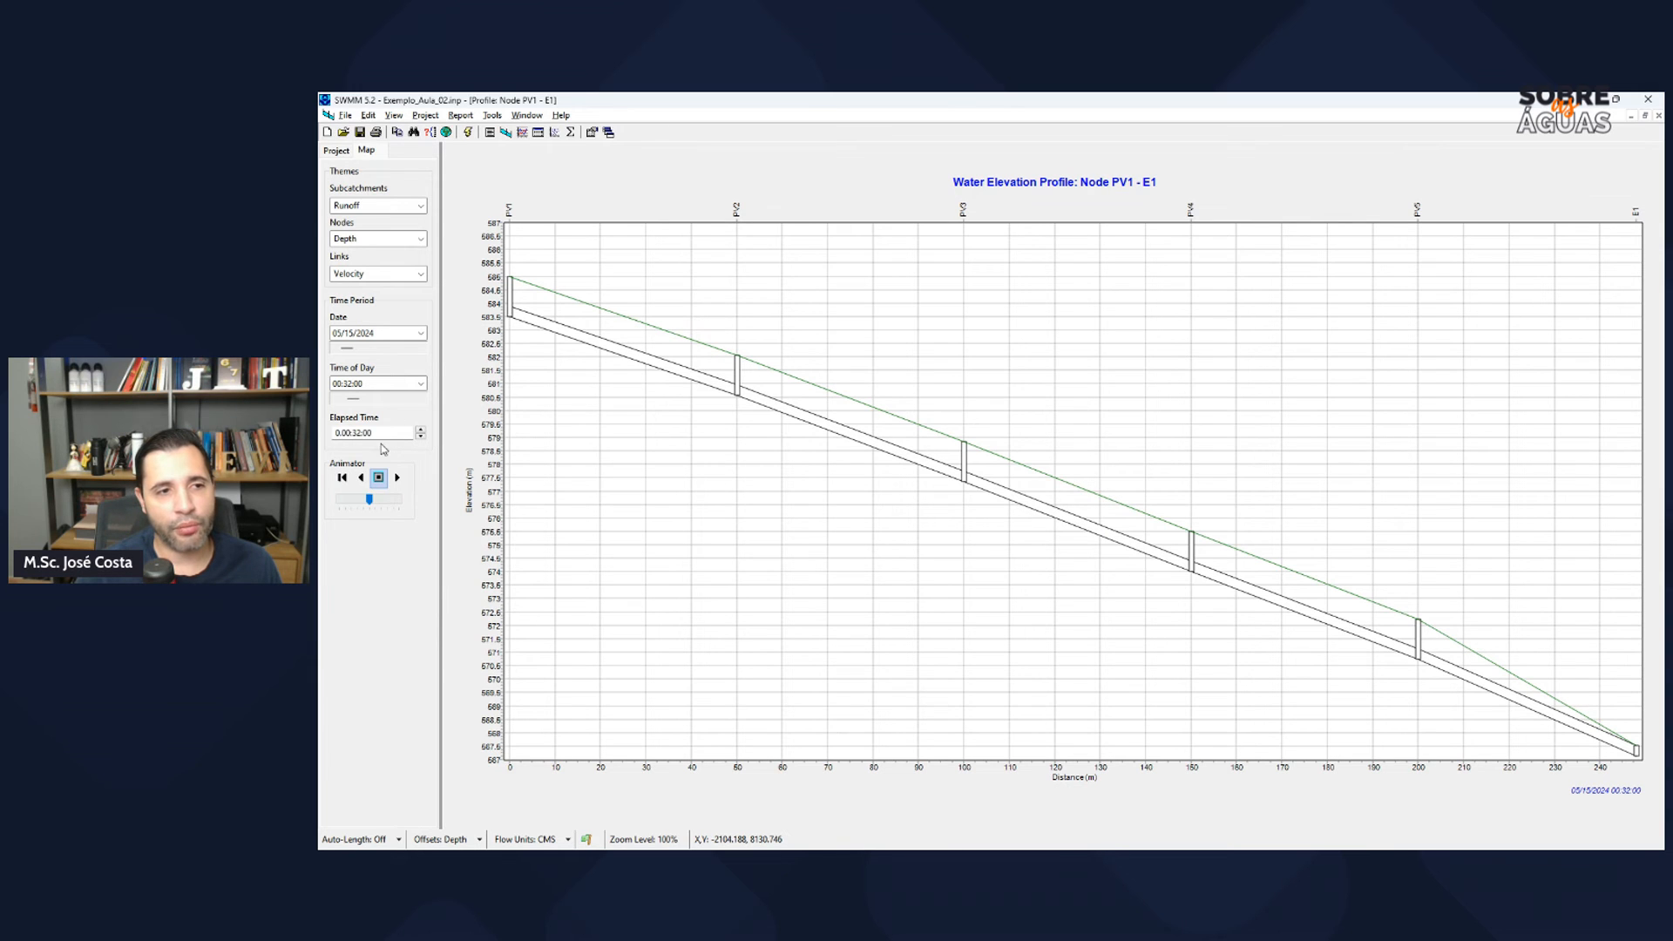
Step: Step the water elevation profile through the time of day from 00:01:00 to 00:24:00, and close the plot
{"action": "left_click_drag", "start_coordinate": [354, 400], "coordinate": [348, 403]}
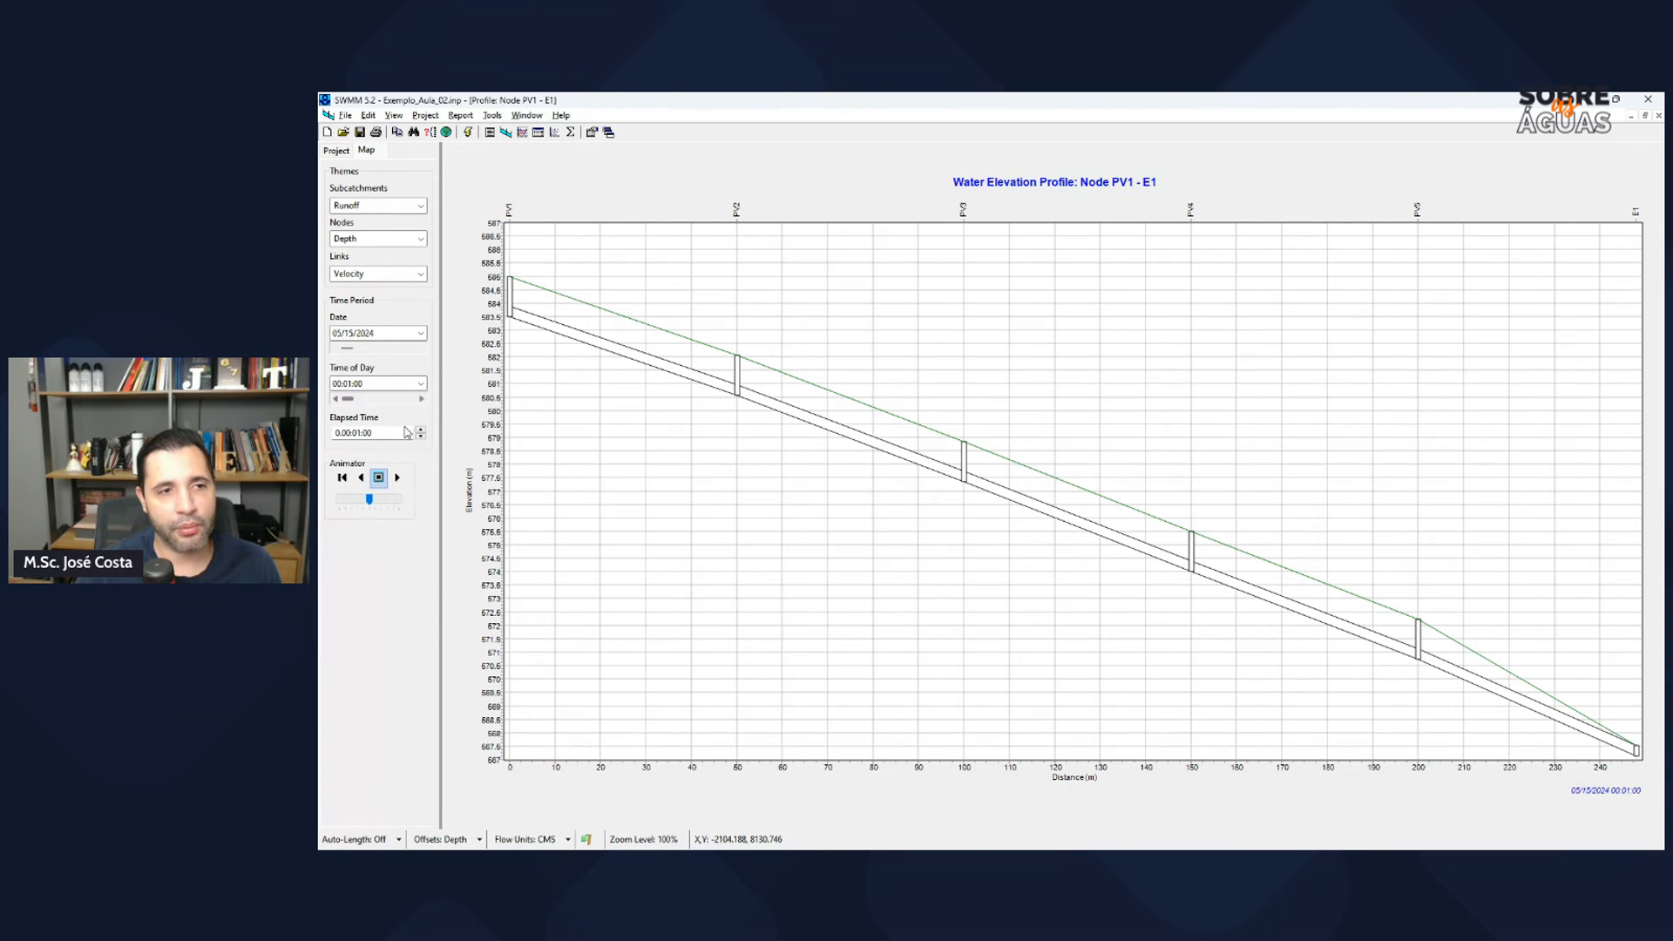
{"action": "left_click", "coordinate": [421, 400]}
{"action": "left_click", "coordinate": [421, 401]}
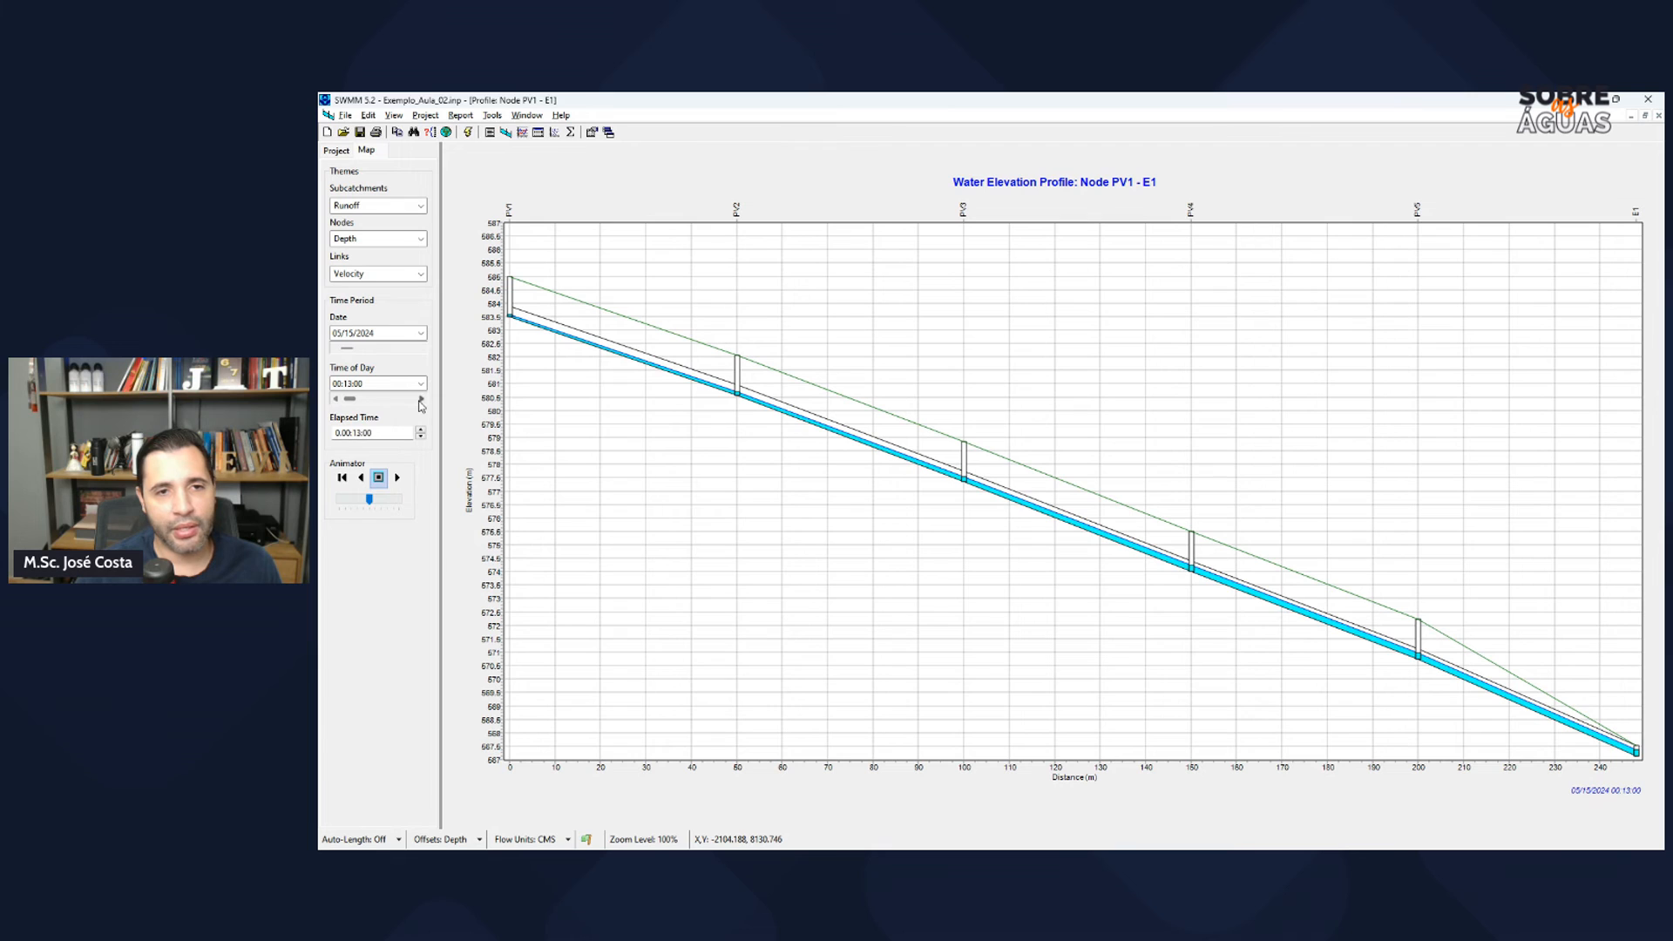
{"action": "left_click", "coordinate": [421, 401]}
{"action": "left_click", "coordinate": [421, 401]}
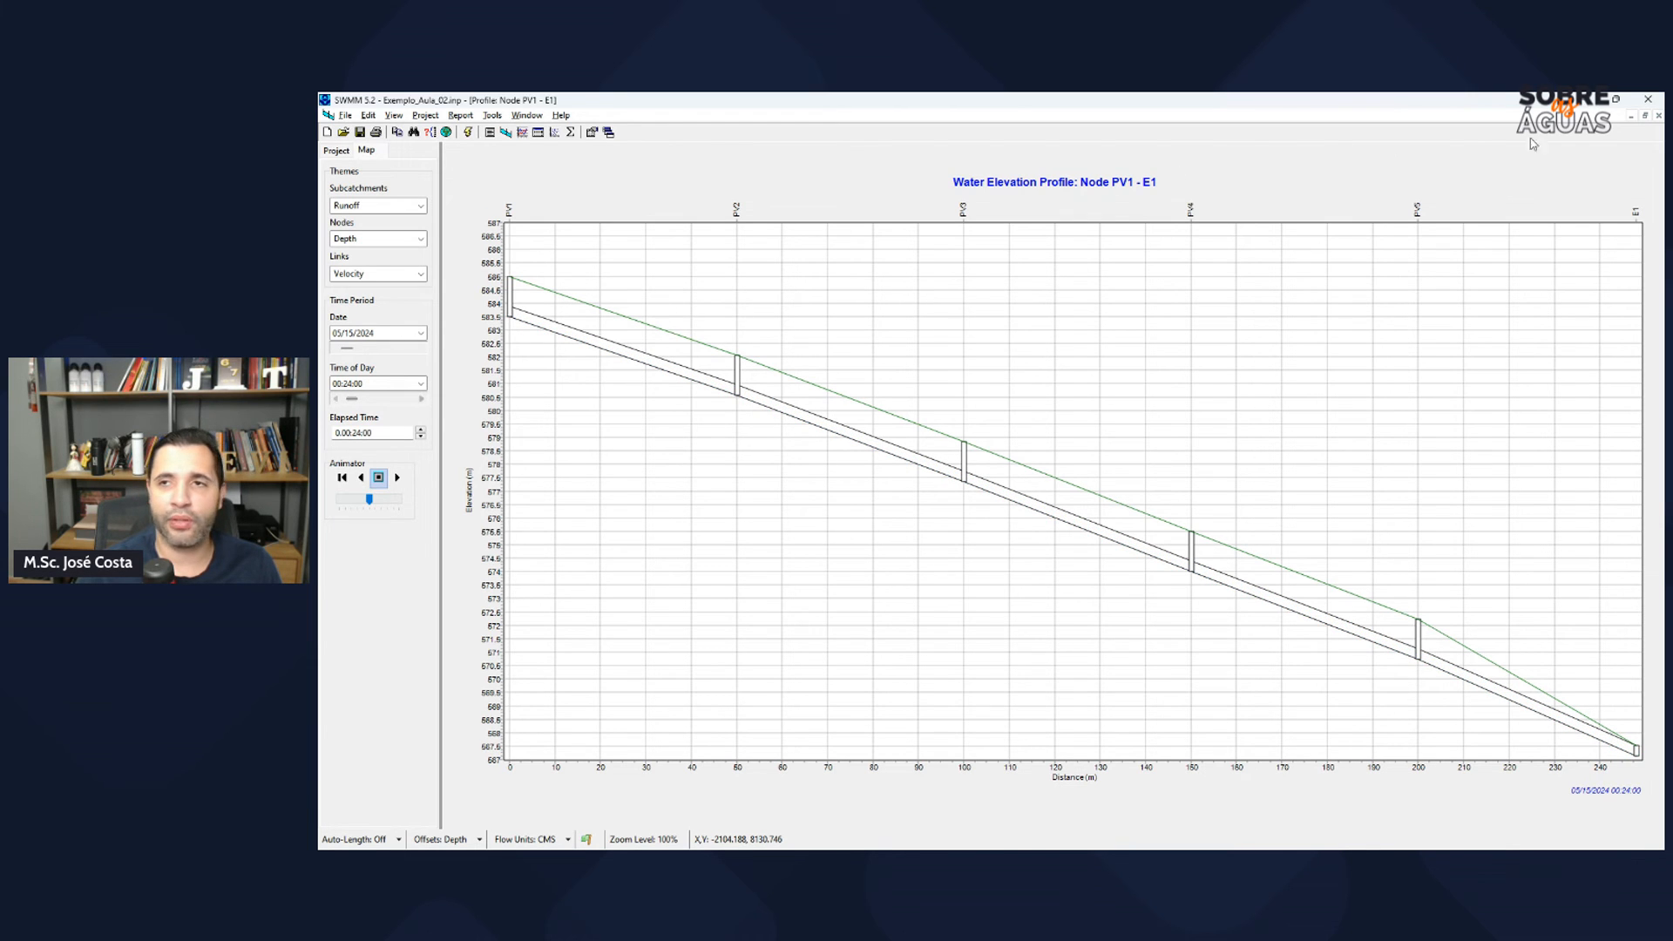
{"action": "left_click", "coordinate": [1659, 115]}
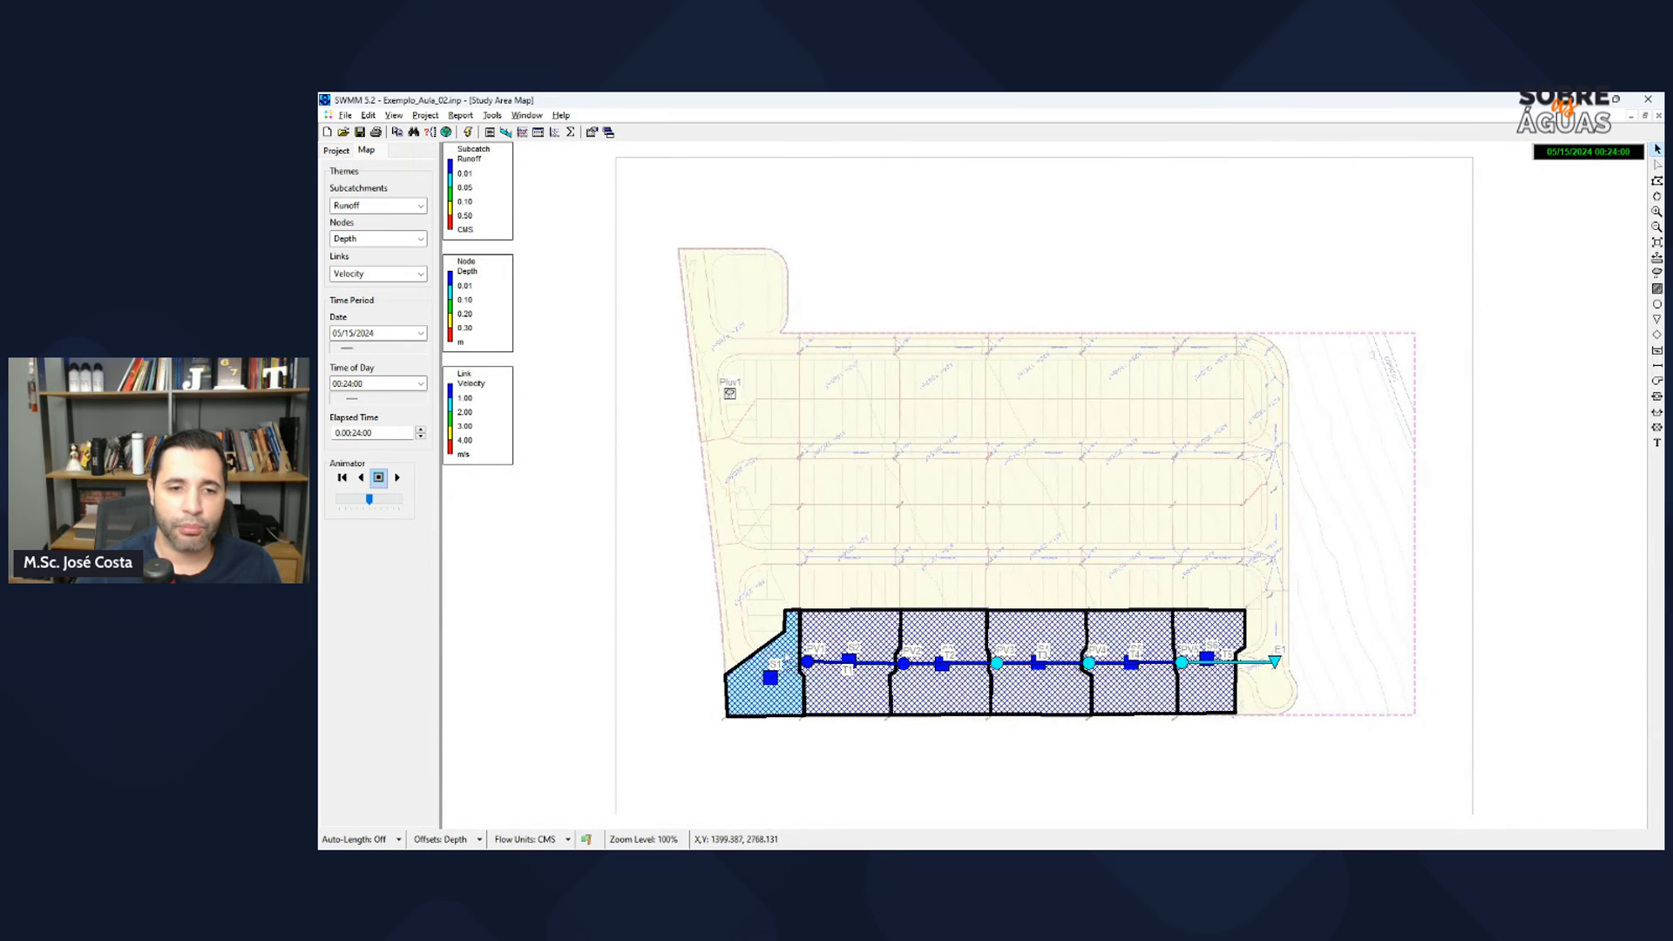
Step: Start a time series plot and set the variable of its node PV1 data series to Total Inflow
{"action": "left_click", "coordinate": [524, 134]}
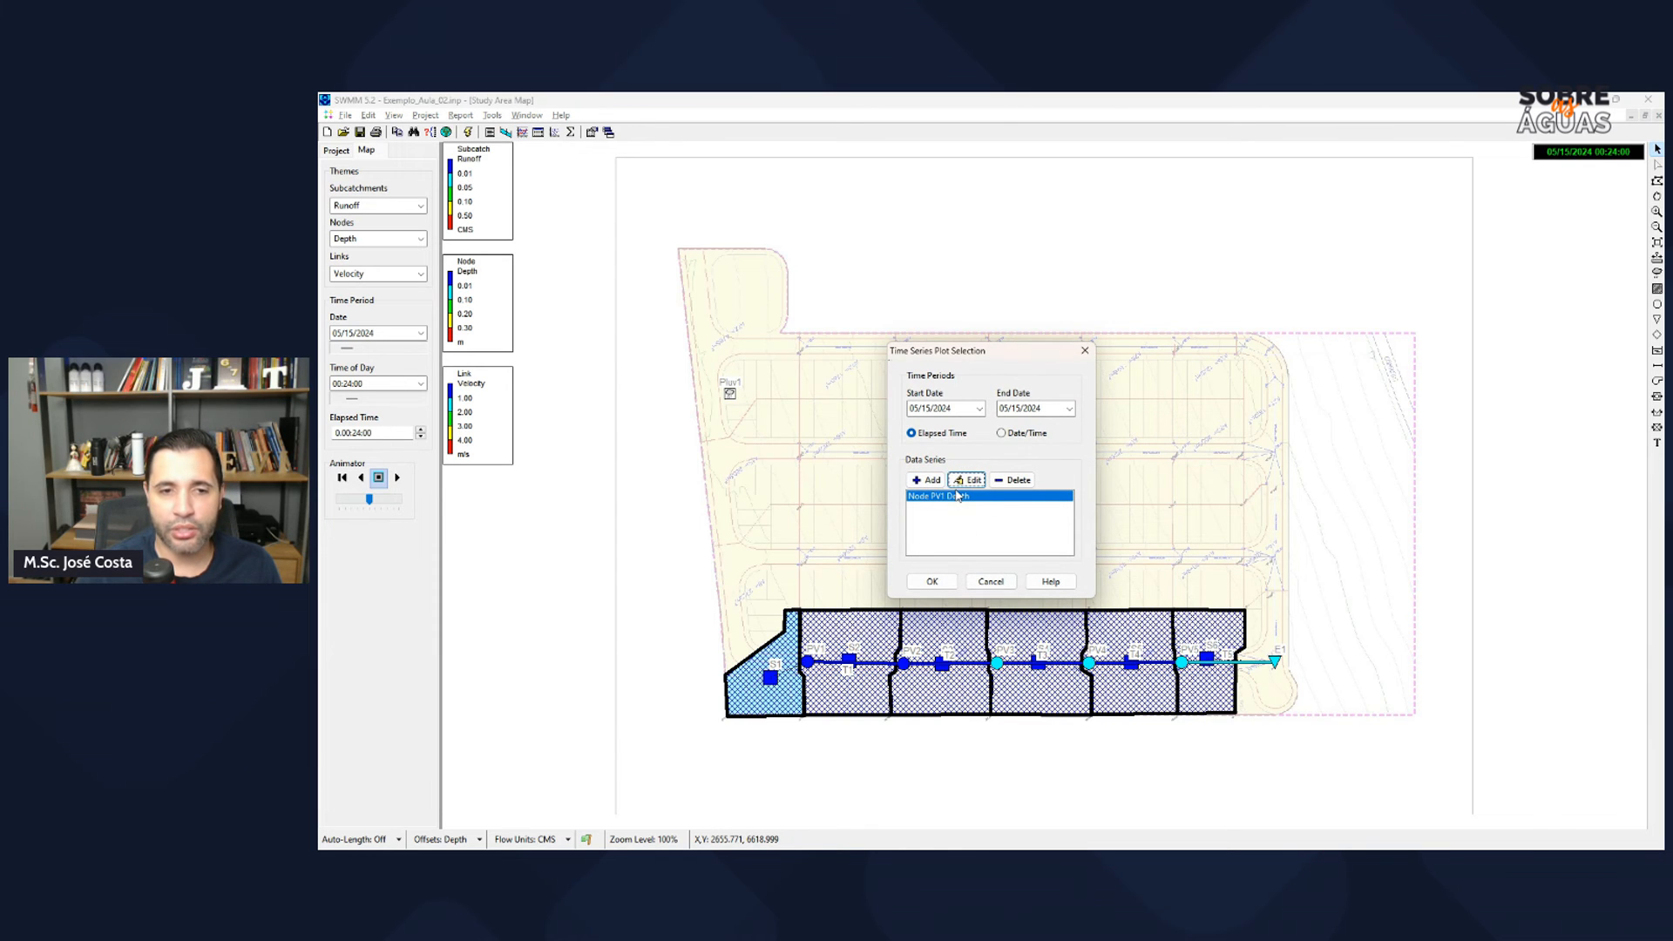
{"action": "double_click", "coordinate": [956, 495]}
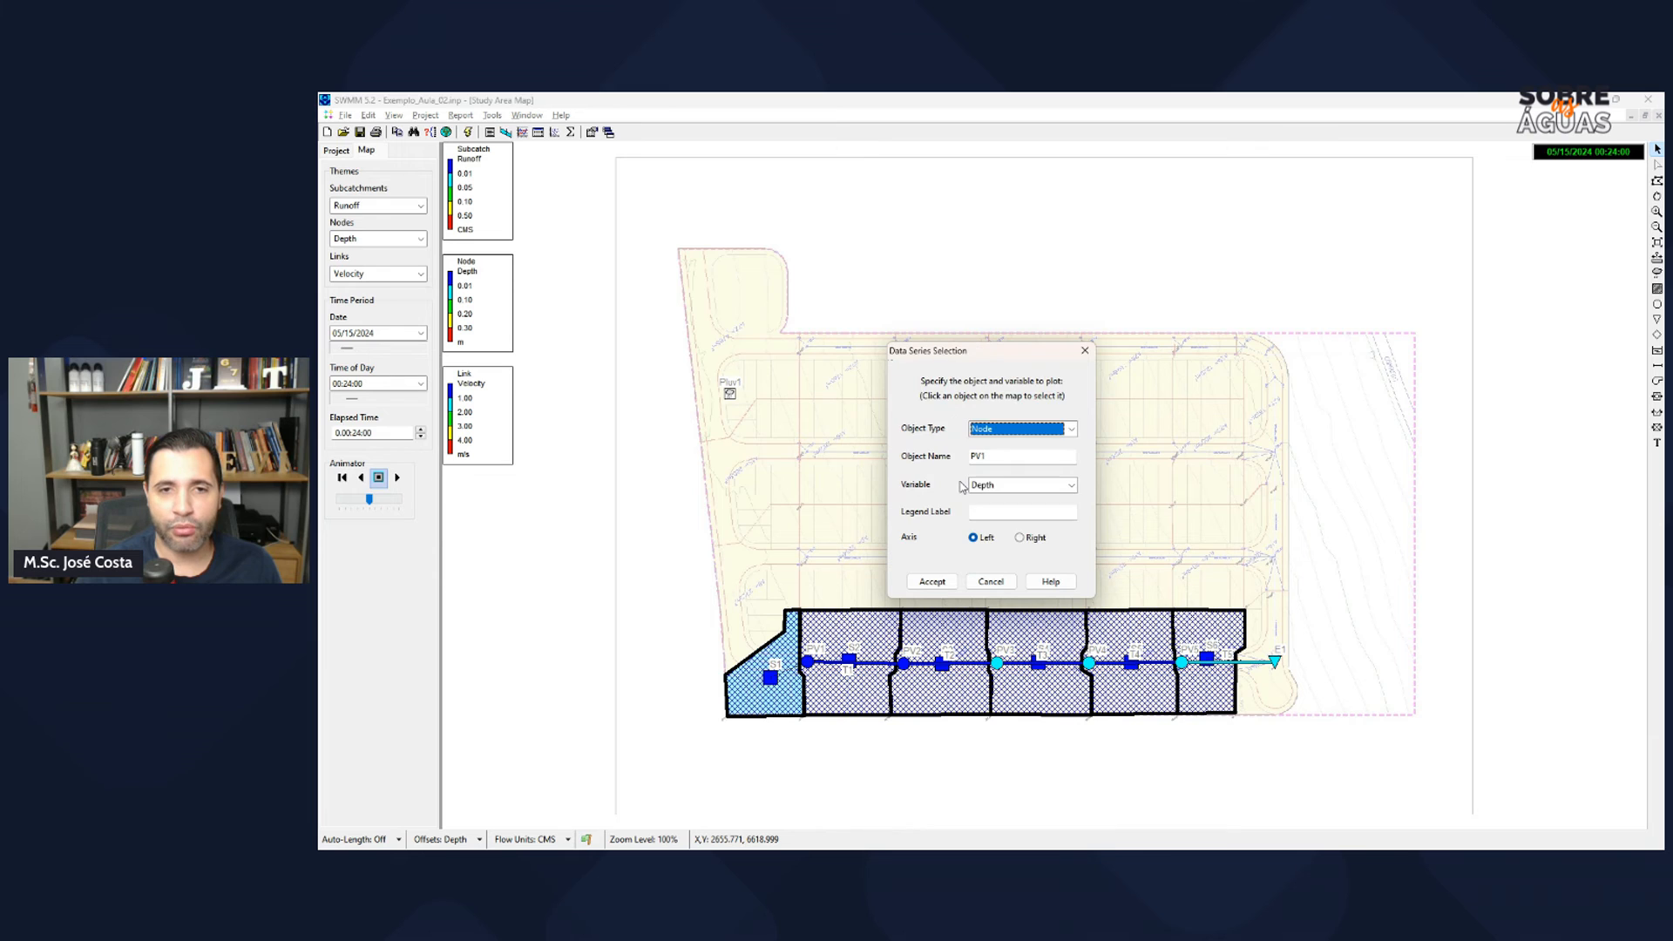
{"action": "left_click", "coordinate": [1016, 484]}
{"action": "left_click", "coordinate": [1009, 550]}
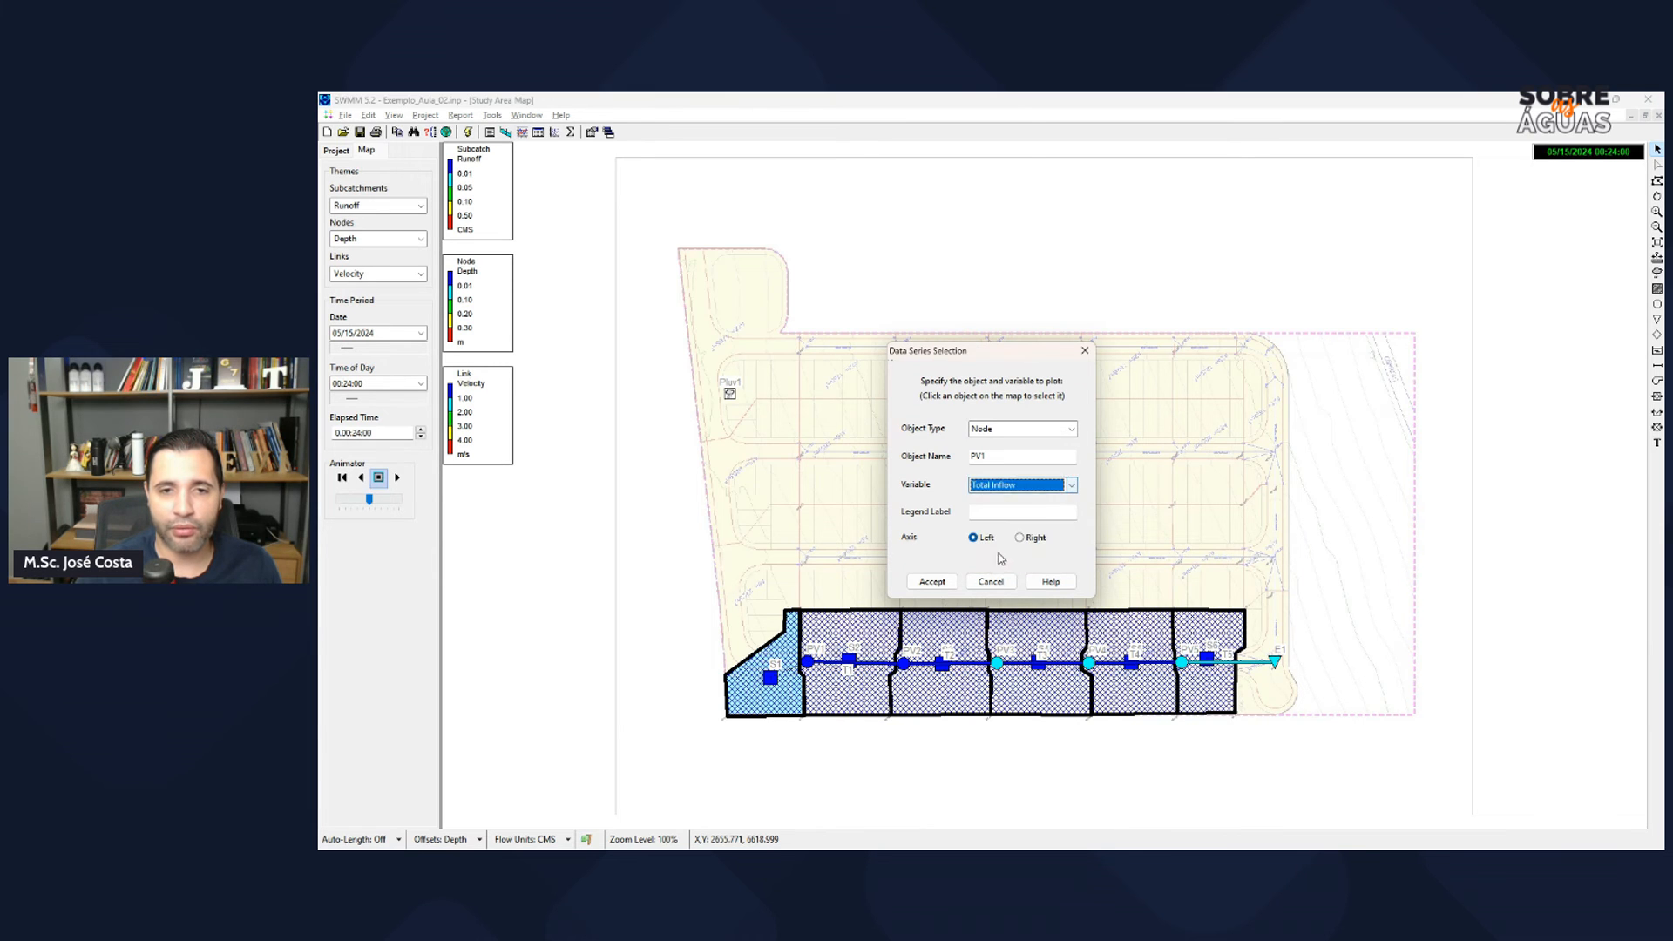
{"action": "left_click", "coordinate": [931, 581]}
Step: Add Total Inflow data series for nodes PV2, PV3 and PV4, and generate the time series graph
{"action": "left_click", "coordinate": [905, 665]}
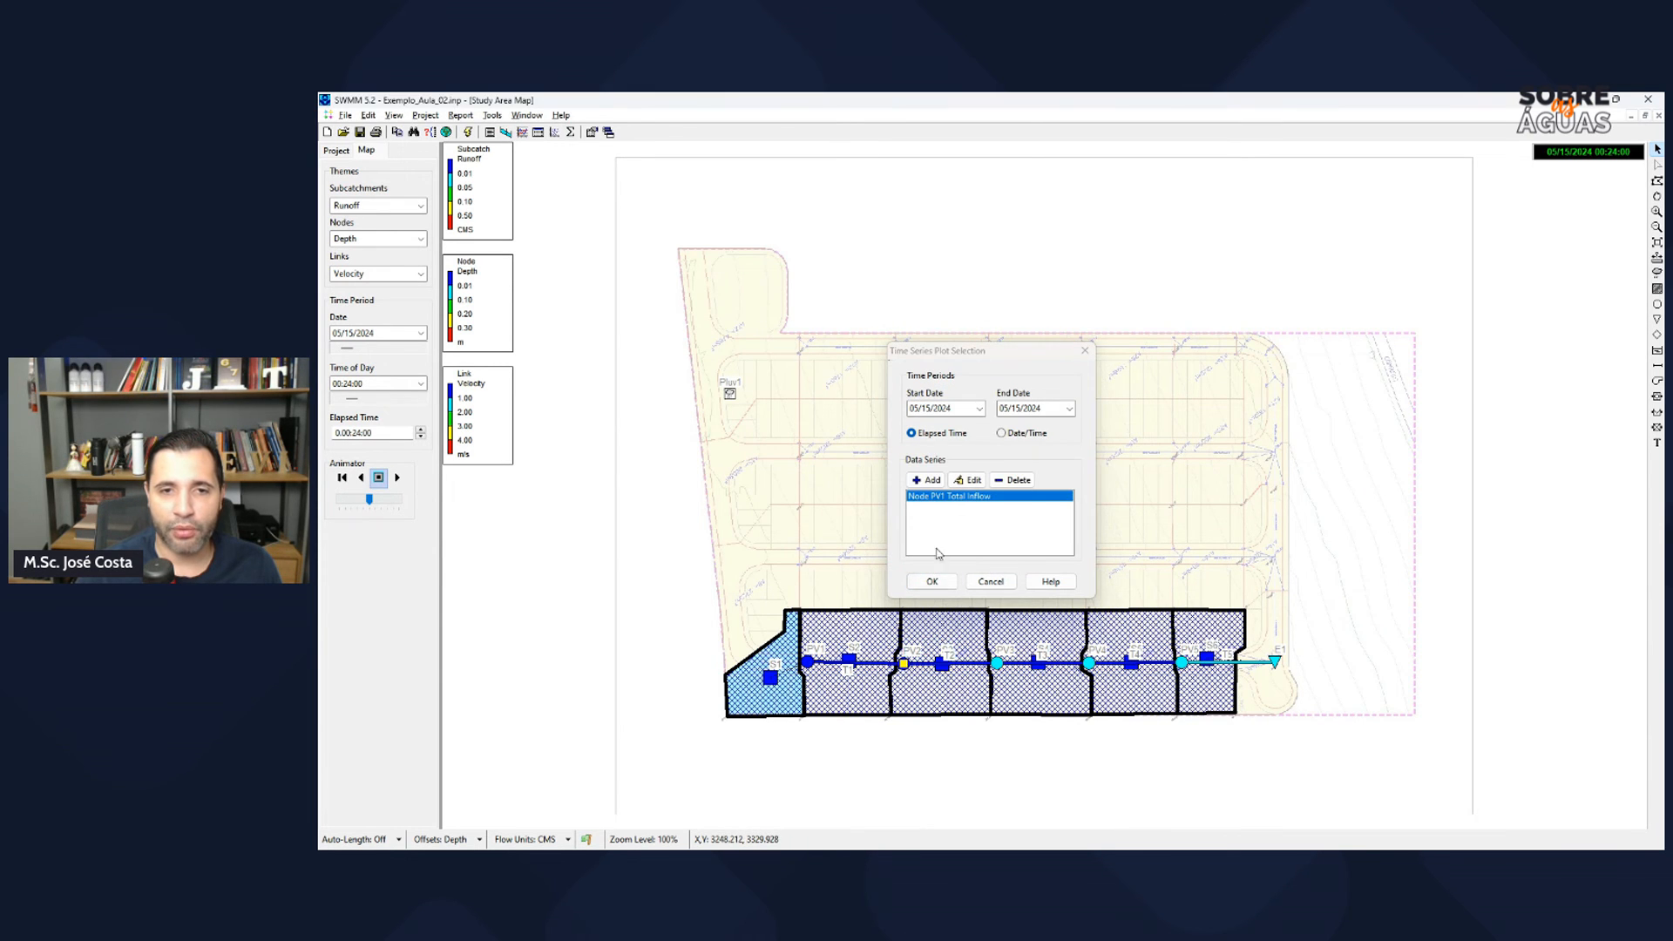
{"action": "left_click", "coordinate": [928, 480]}
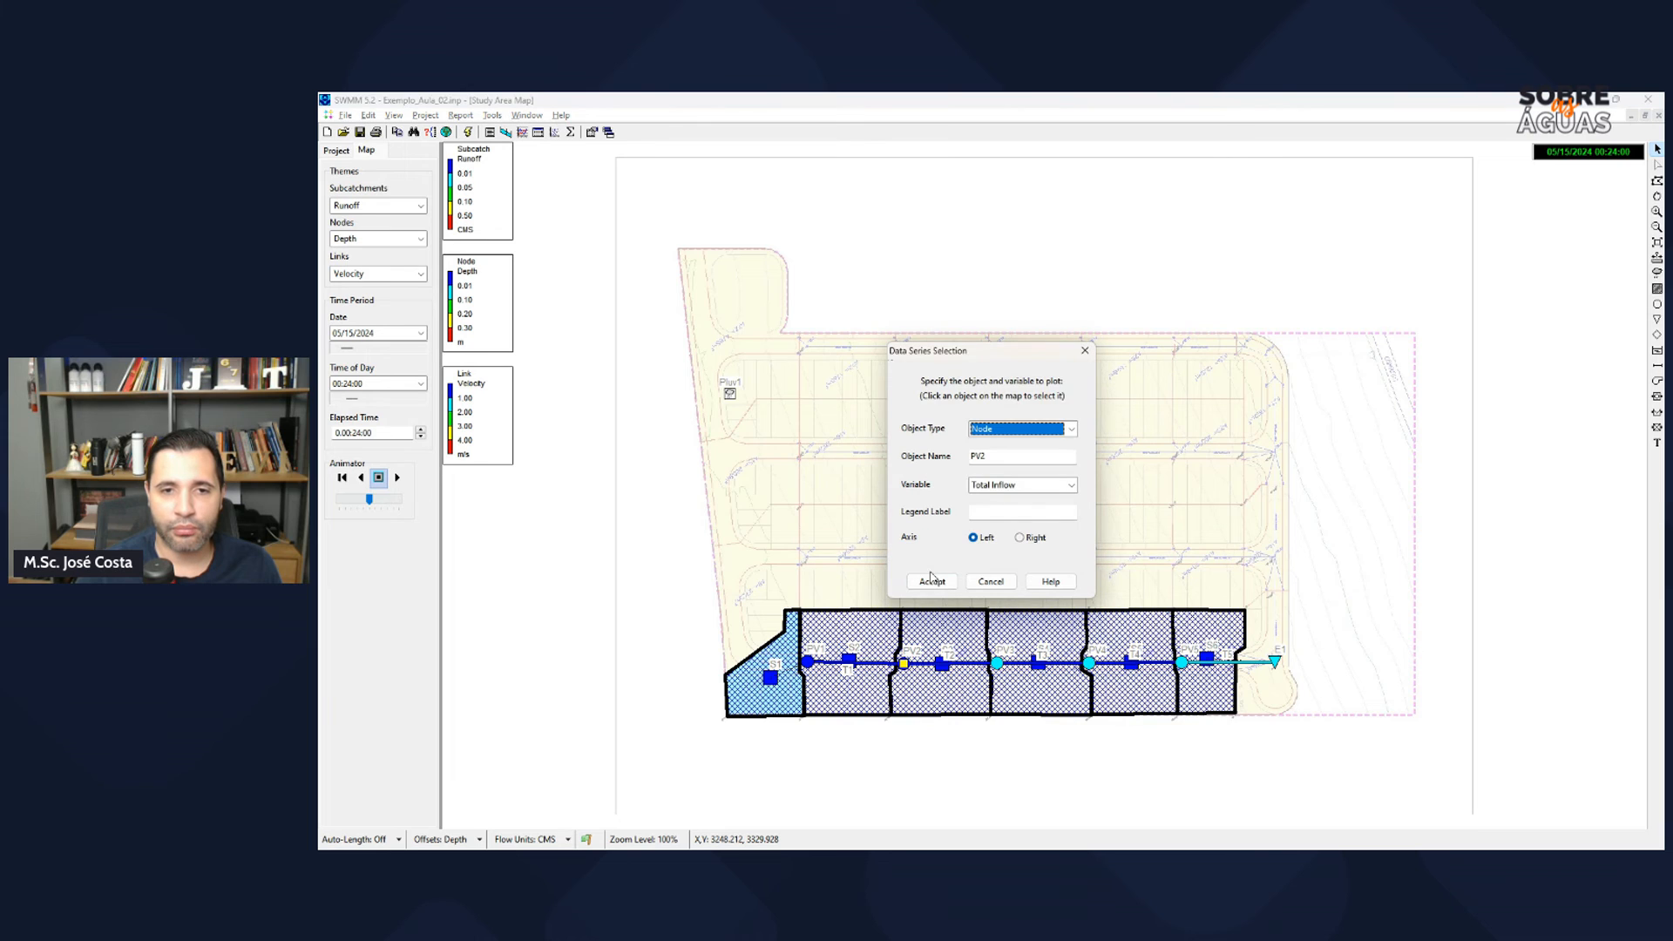
{"action": "left_click", "coordinate": [932, 581]}
{"action": "left_click", "coordinate": [997, 664]}
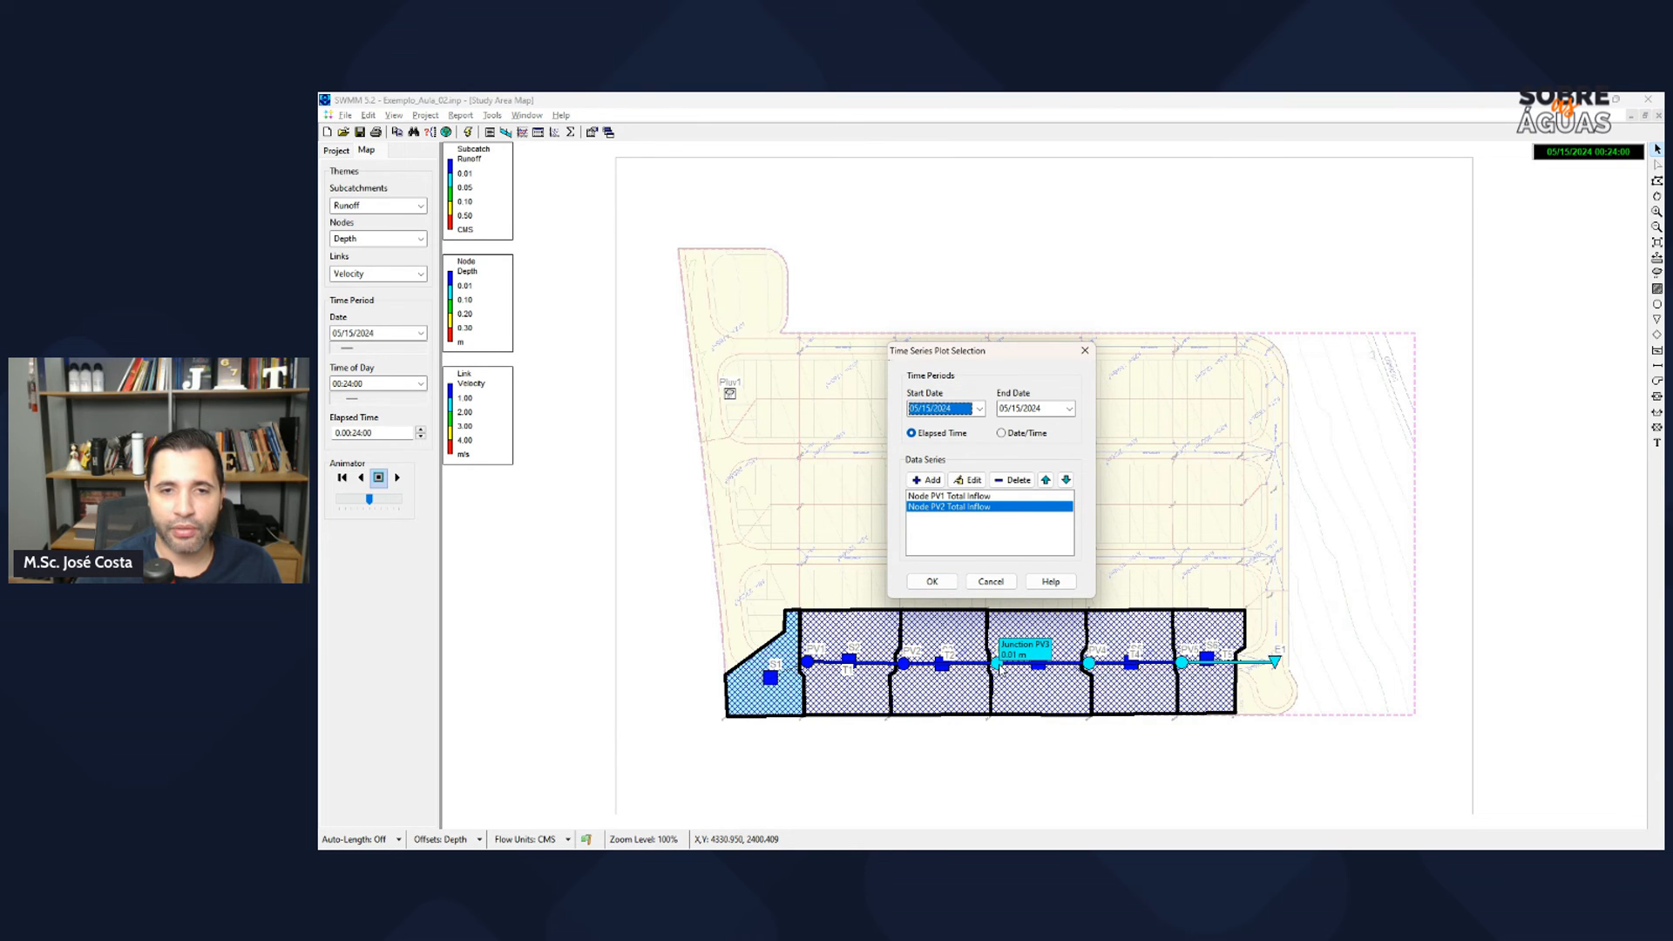
{"action": "left_click", "coordinate": [928, 480]}
{"action": "left_click", "coordinate": [932, 582]}
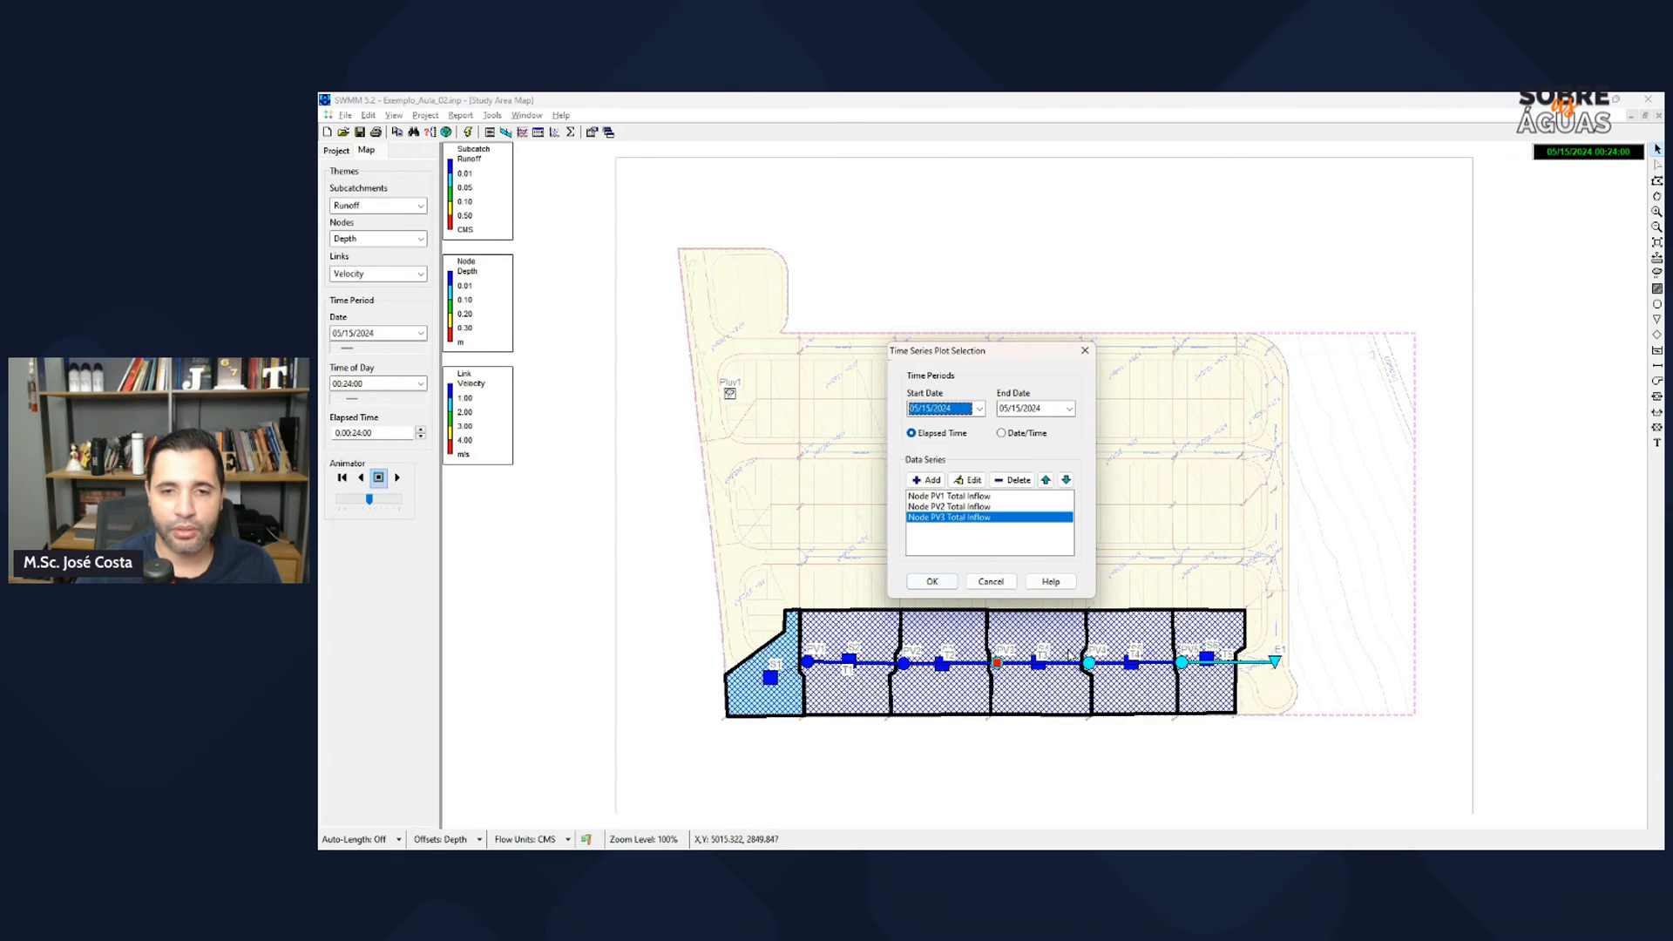
{"action": "left_click", "coordinate": [1089, 663]}
{"action": "left_click", "coordinate": [928, 481]}
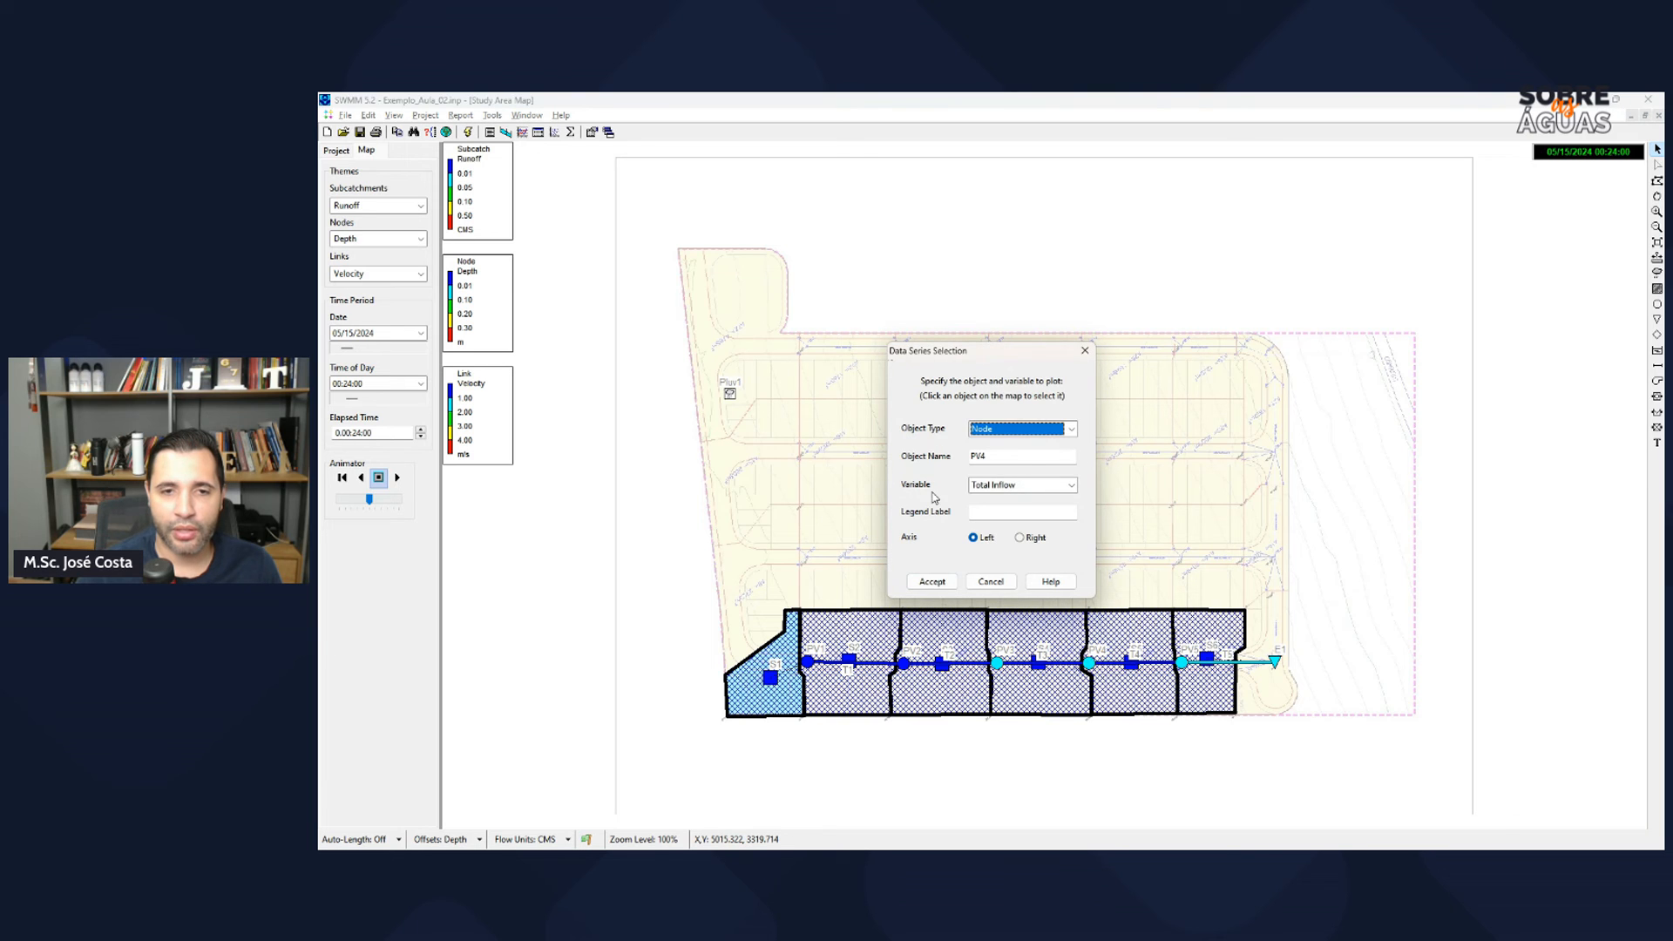
{"action": "left_click", "coordinate": [932, 582]}
{"action": "left_click", "coordinate": [933, 582]}
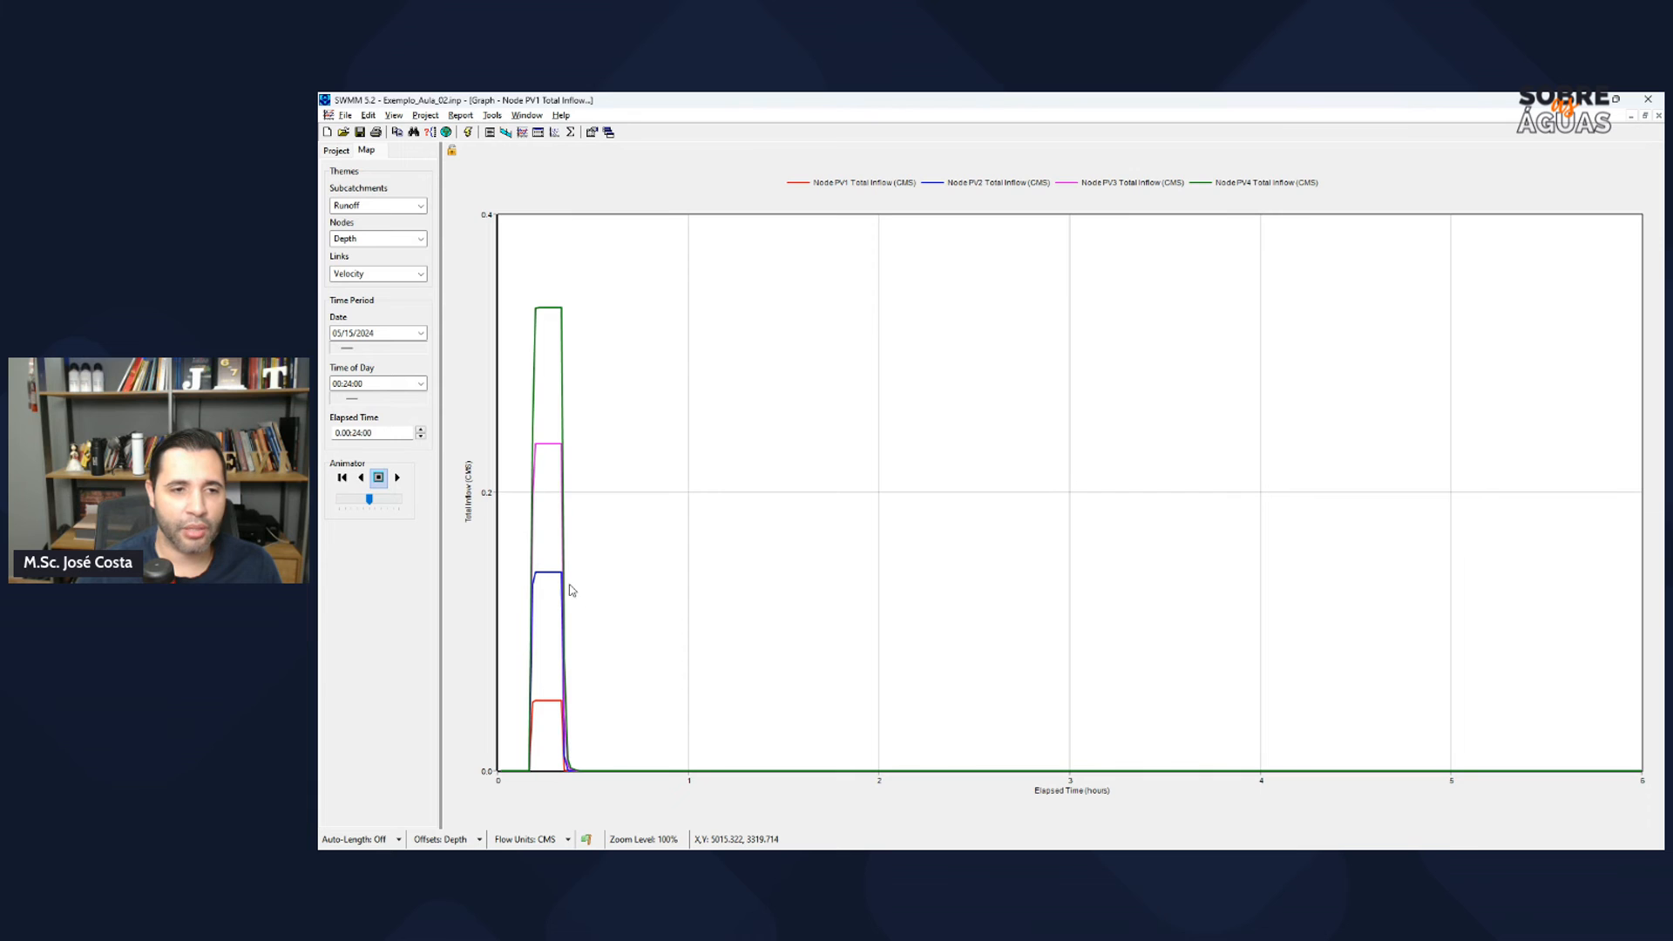
Step: Set the maximum of the time series graph's bottom axis to 1 hour, and close the graph
{"action": "double_click", "coordinate": [818, 799]}
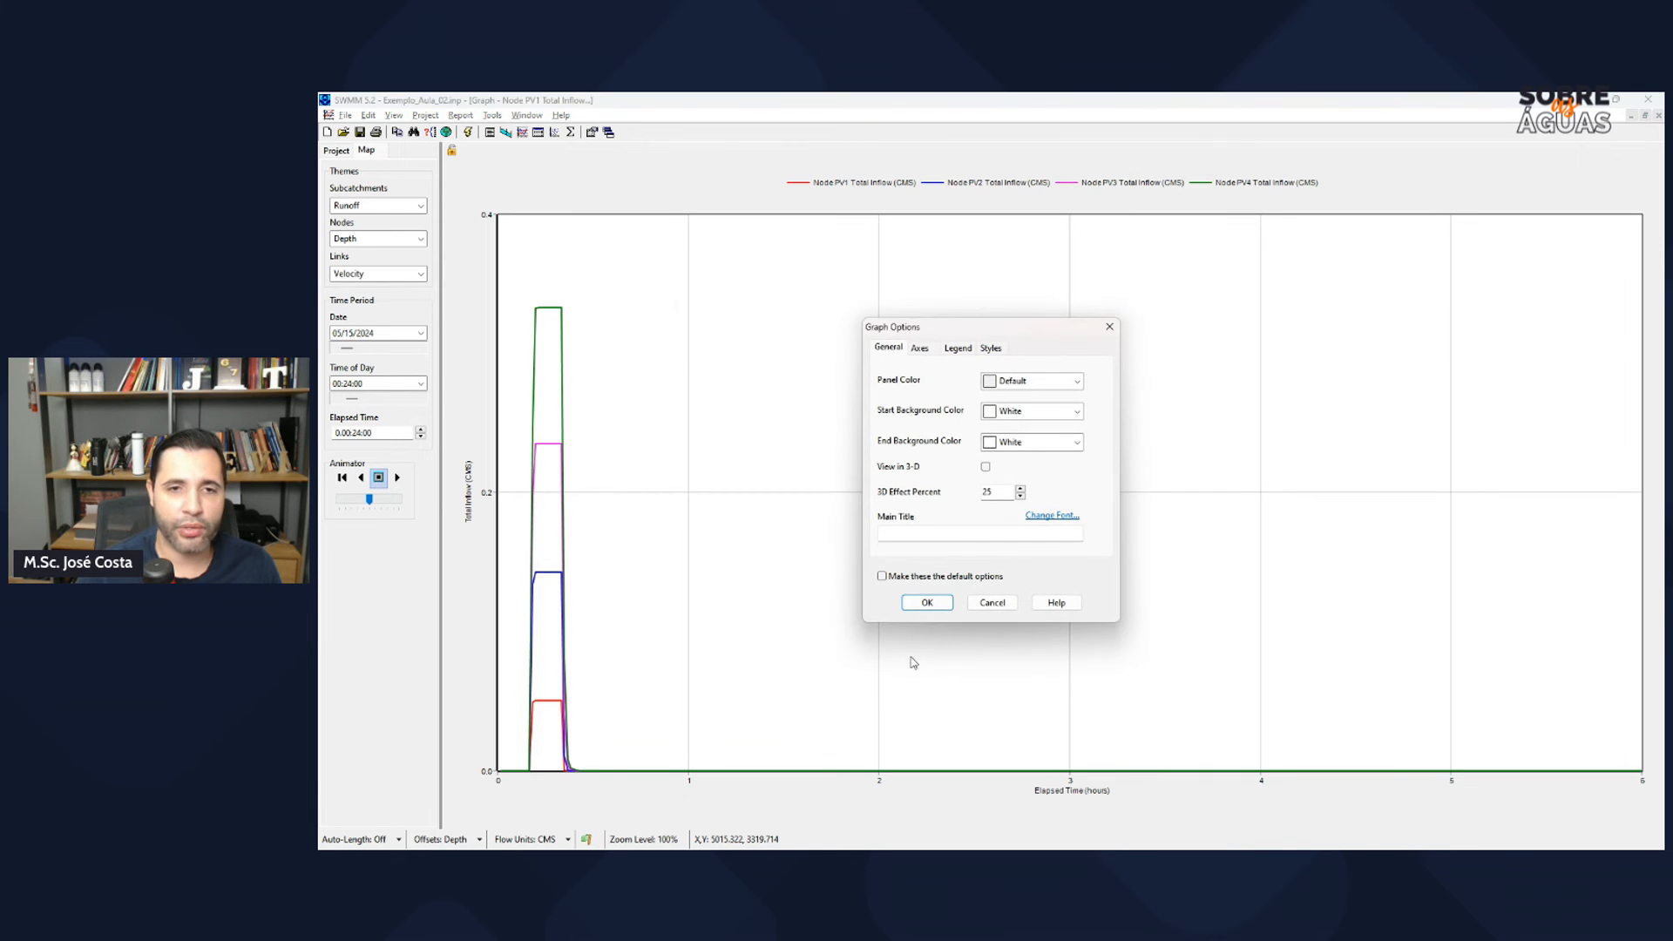
{"action": "left_click", "coordinate": [920, 348]}
{"action": "left_click_drag", "start_coordinate": [996, 454], "coordinate": [895, 459]}
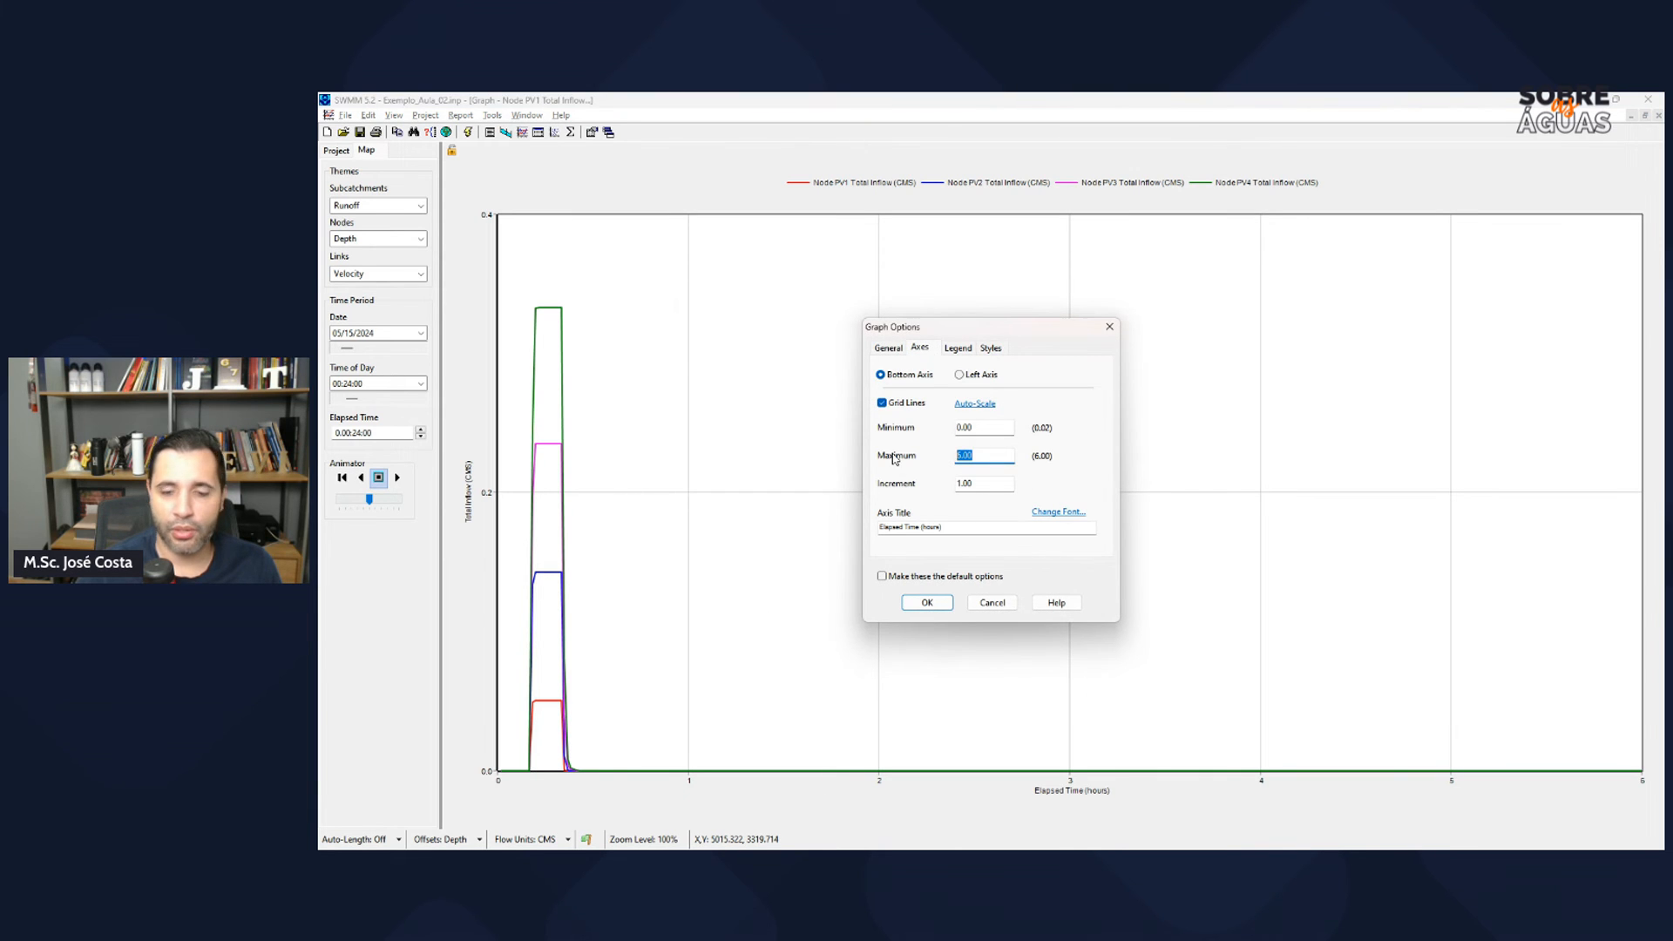
{"action": "type", "text": "1"}
{"action": "key", "text": "Return"}
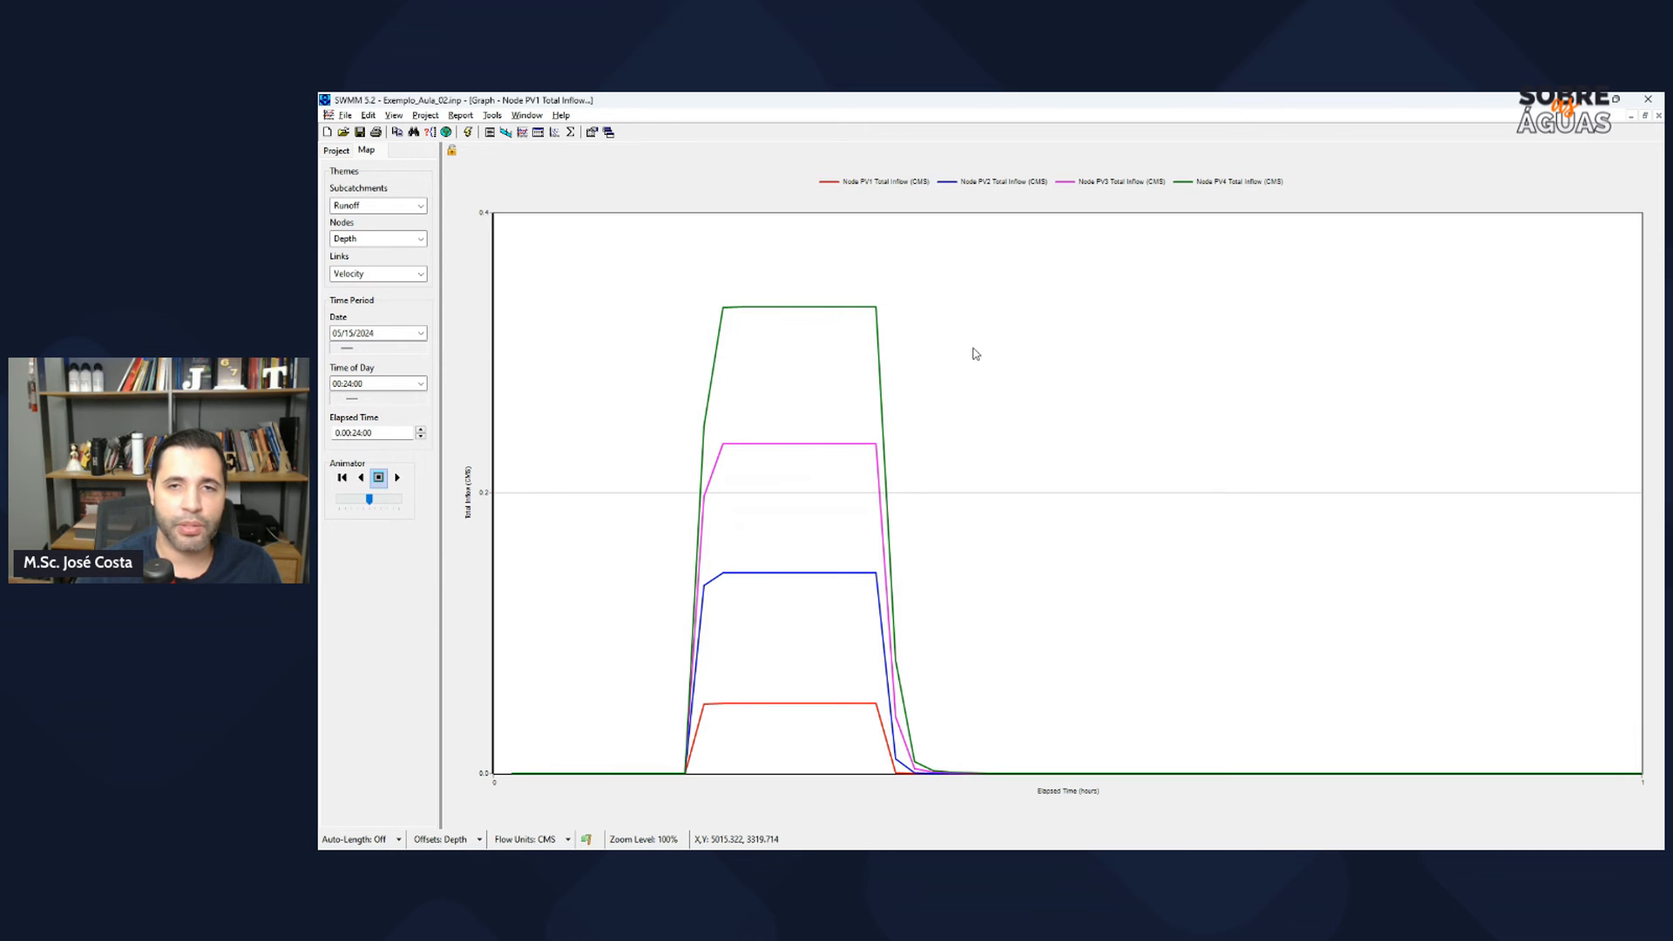
{"action": "left_click", "coordinate": [1659, 116]}
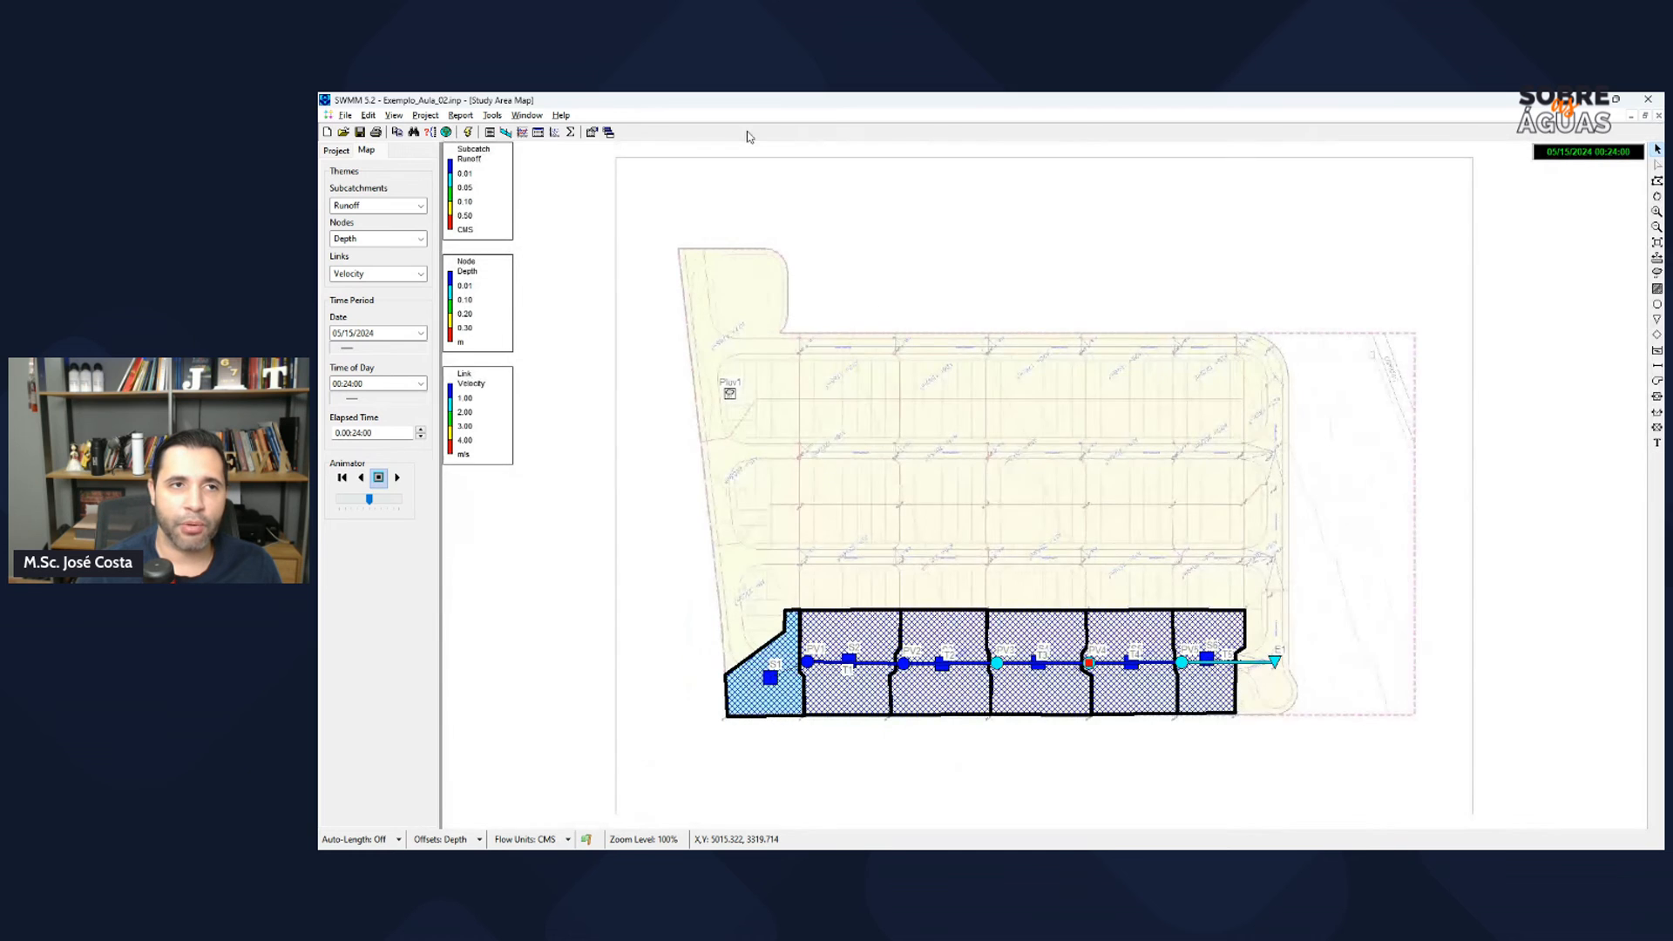
Step: Generate an elapsed-time table of Depth for node PV4, and return to the maximized study area map
{"action": "left_click", "coordinate": [549, 149]}
{"action": "left_click_drag", "start_coordinate": [1000, 366], "coordinate": [687, 299]}
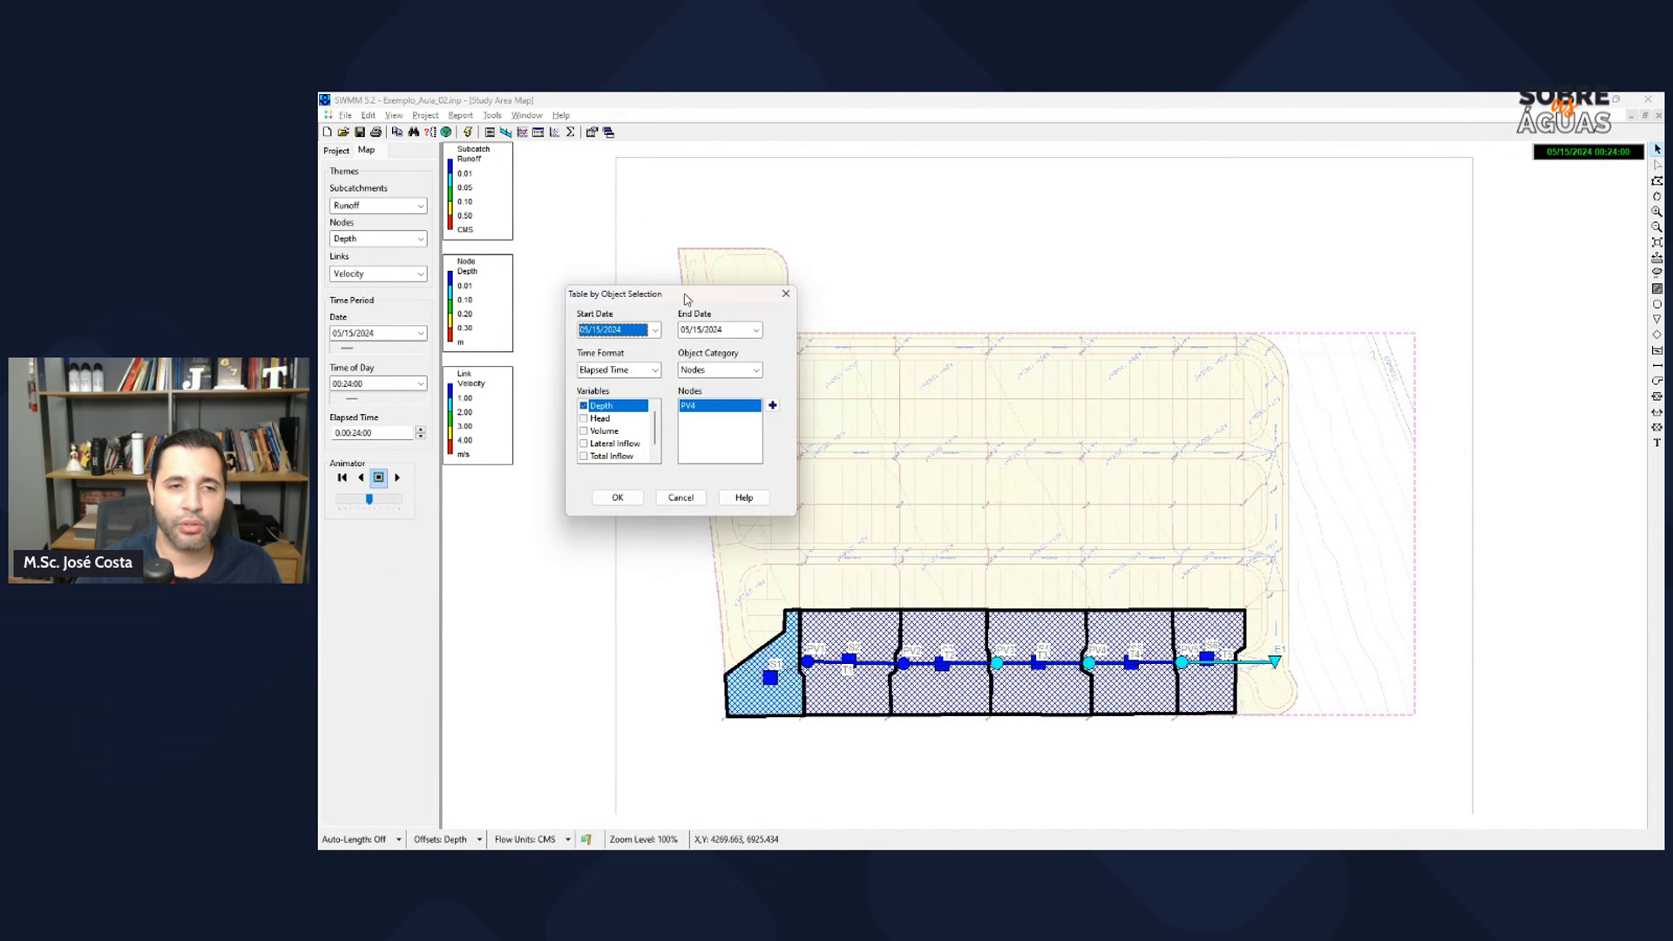
{"action": "left_click", "coordinate": [631, 498]}
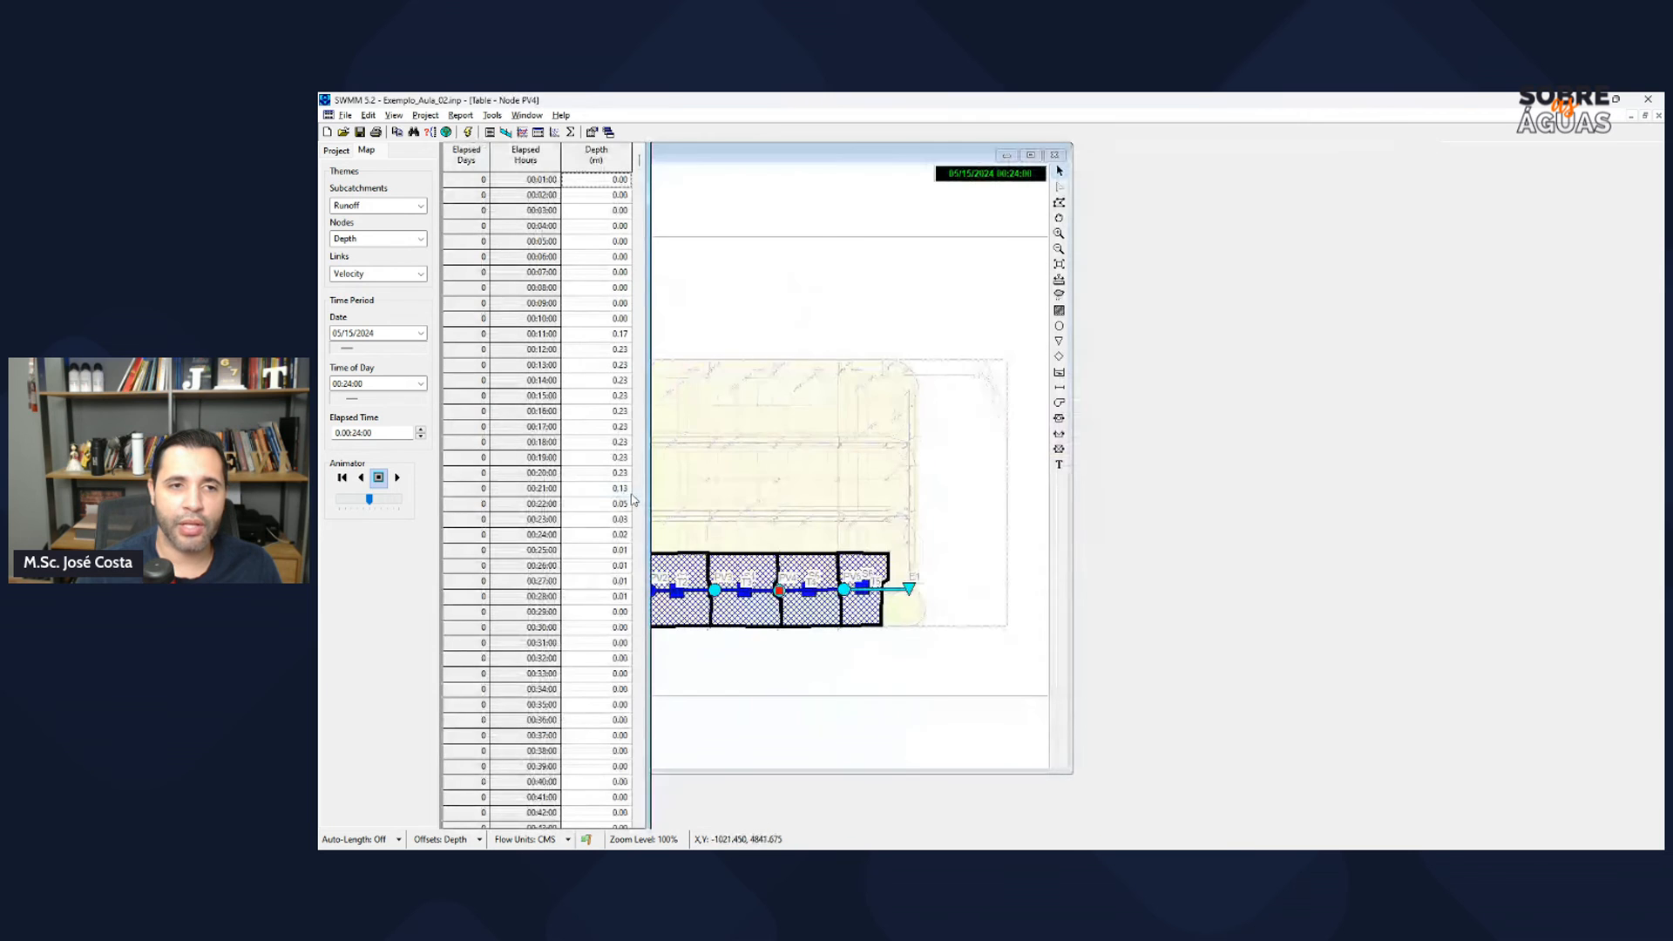
{"action": "left_click_drag", "start_coordinate": [612, 226], "coordinate": [597, 761]}
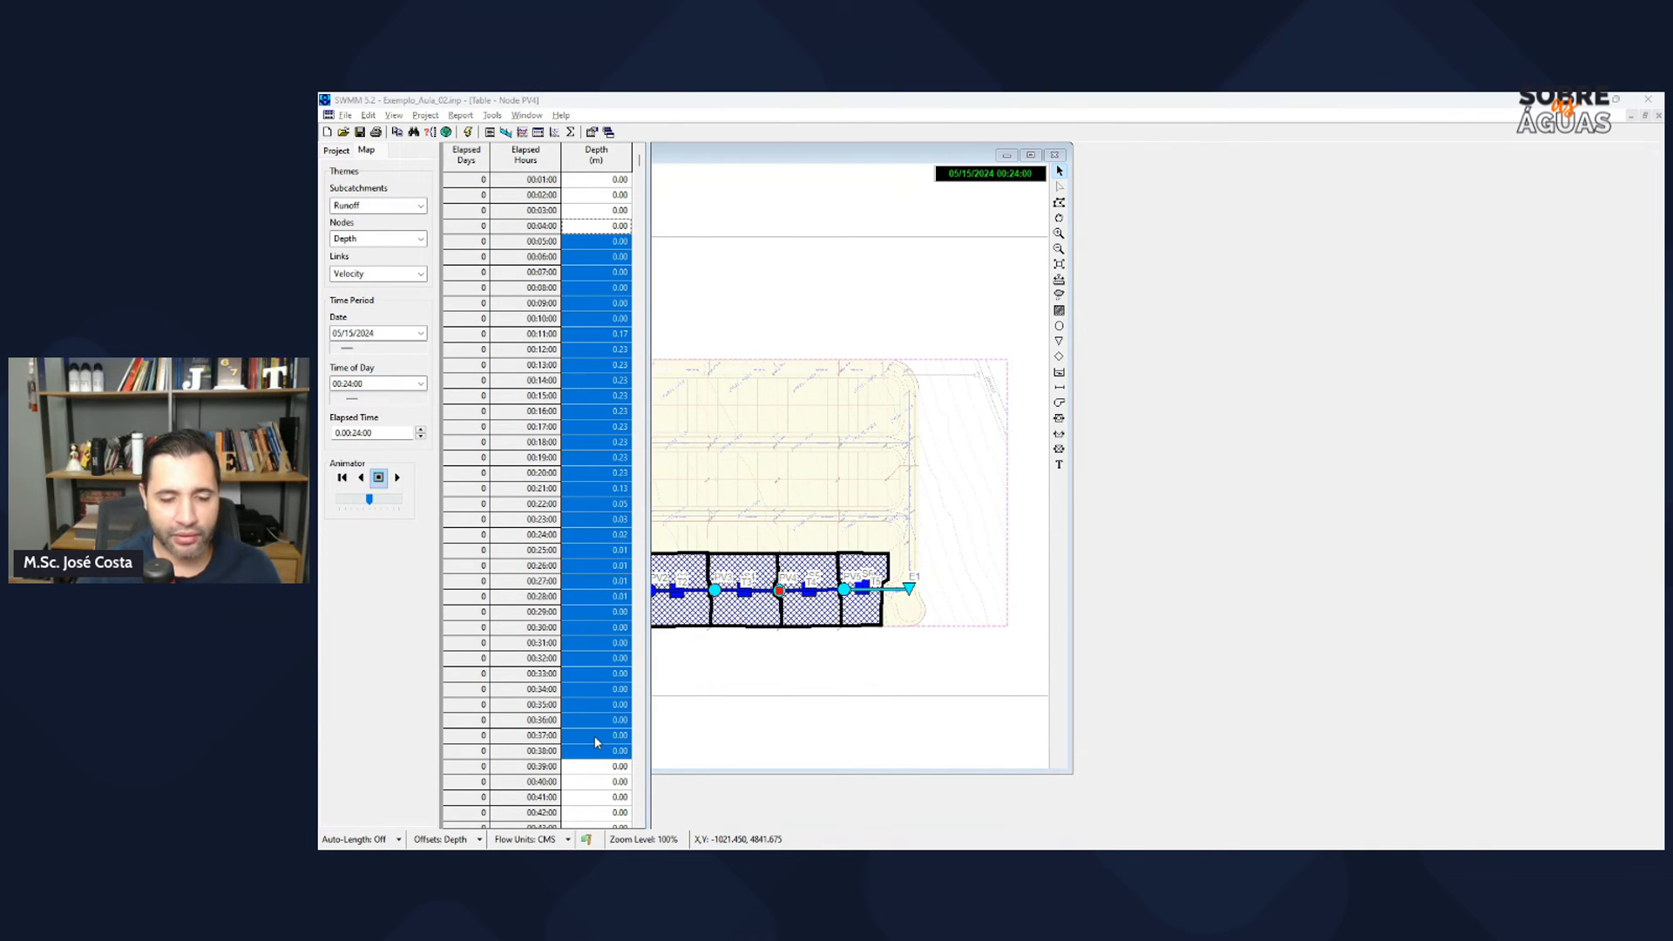
{"action": "key", "text": "alt+Tab"}
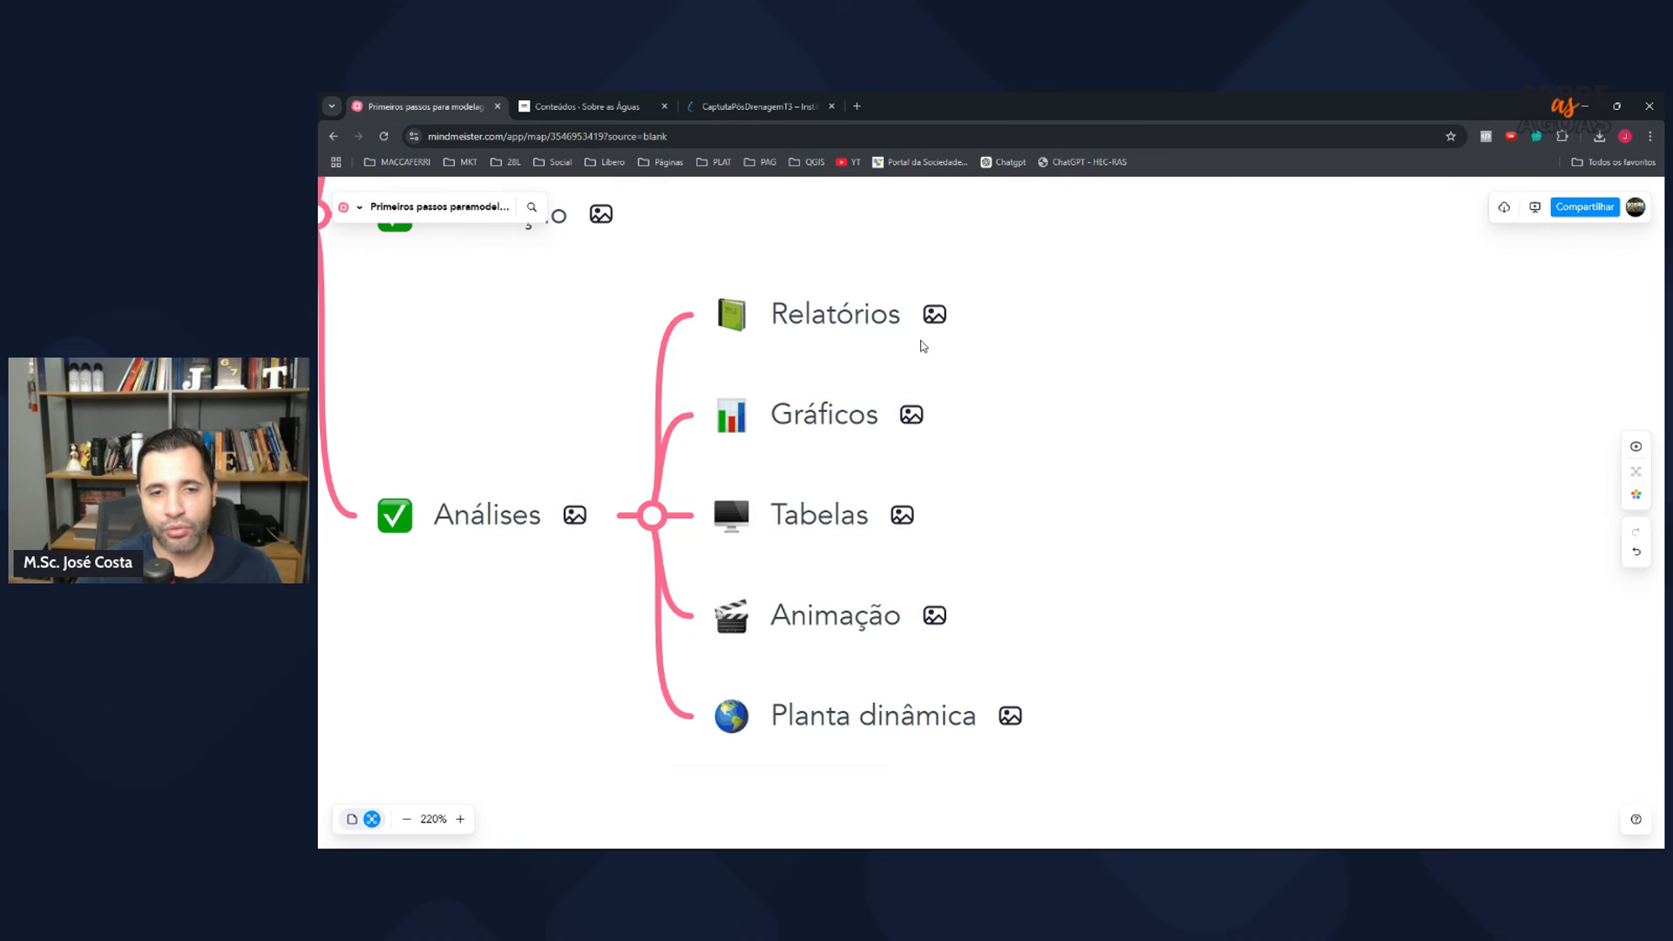
{"action": "key", "text": "alt+Tab"}
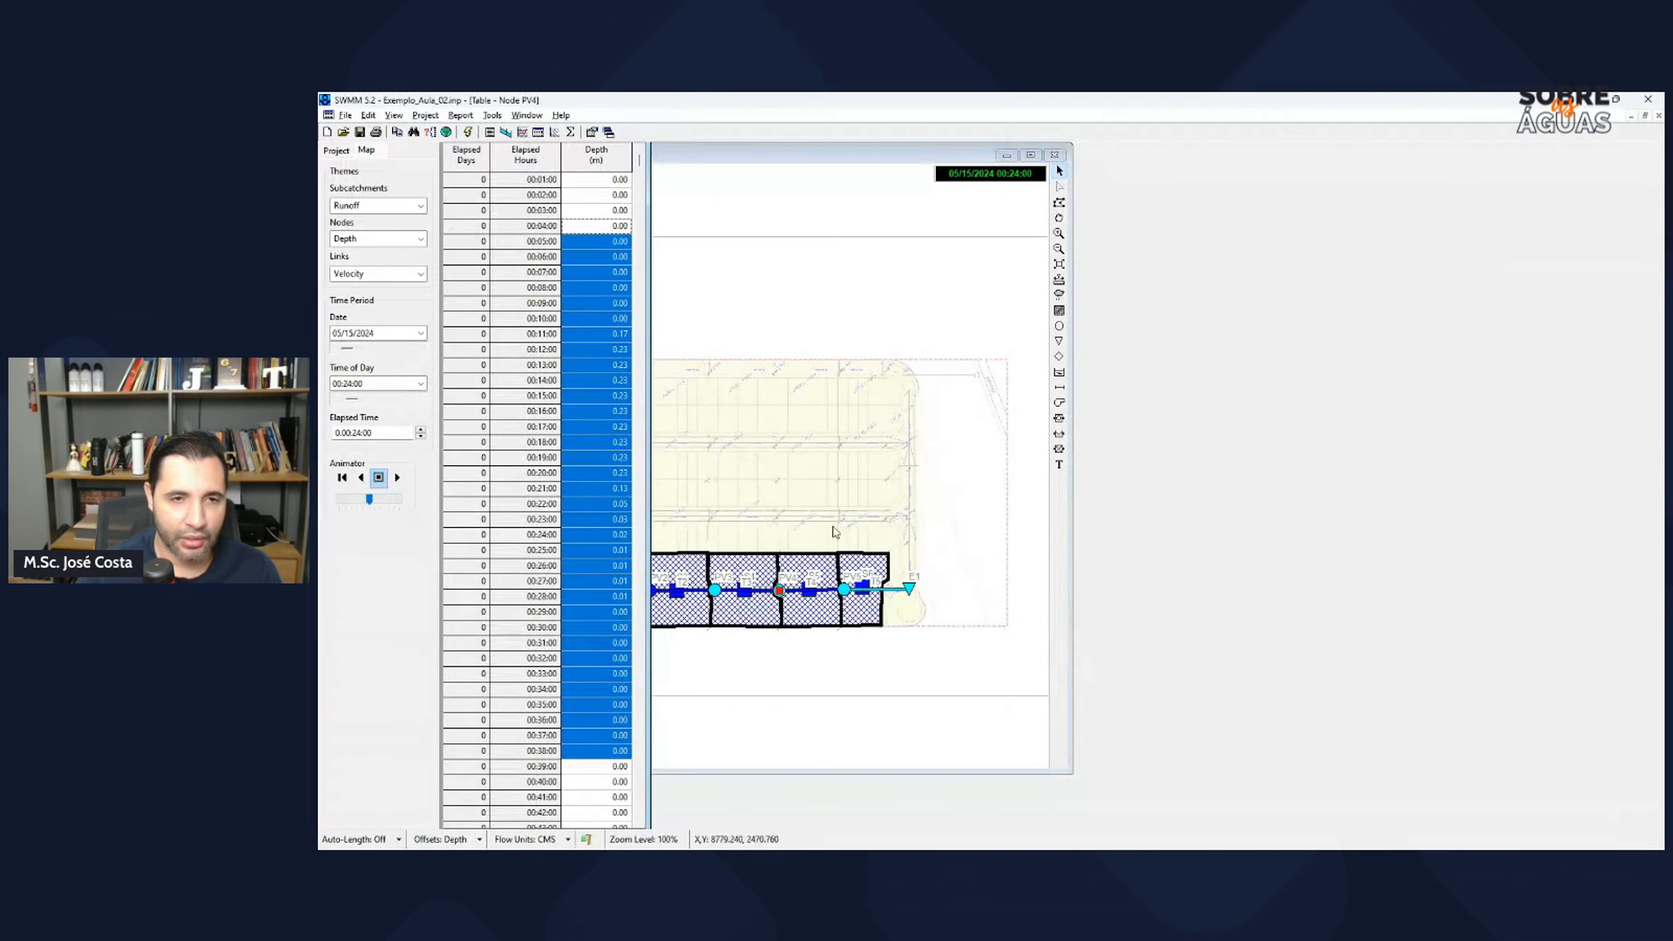
{"action": "left_click", "coordinate": [1031, 155]}
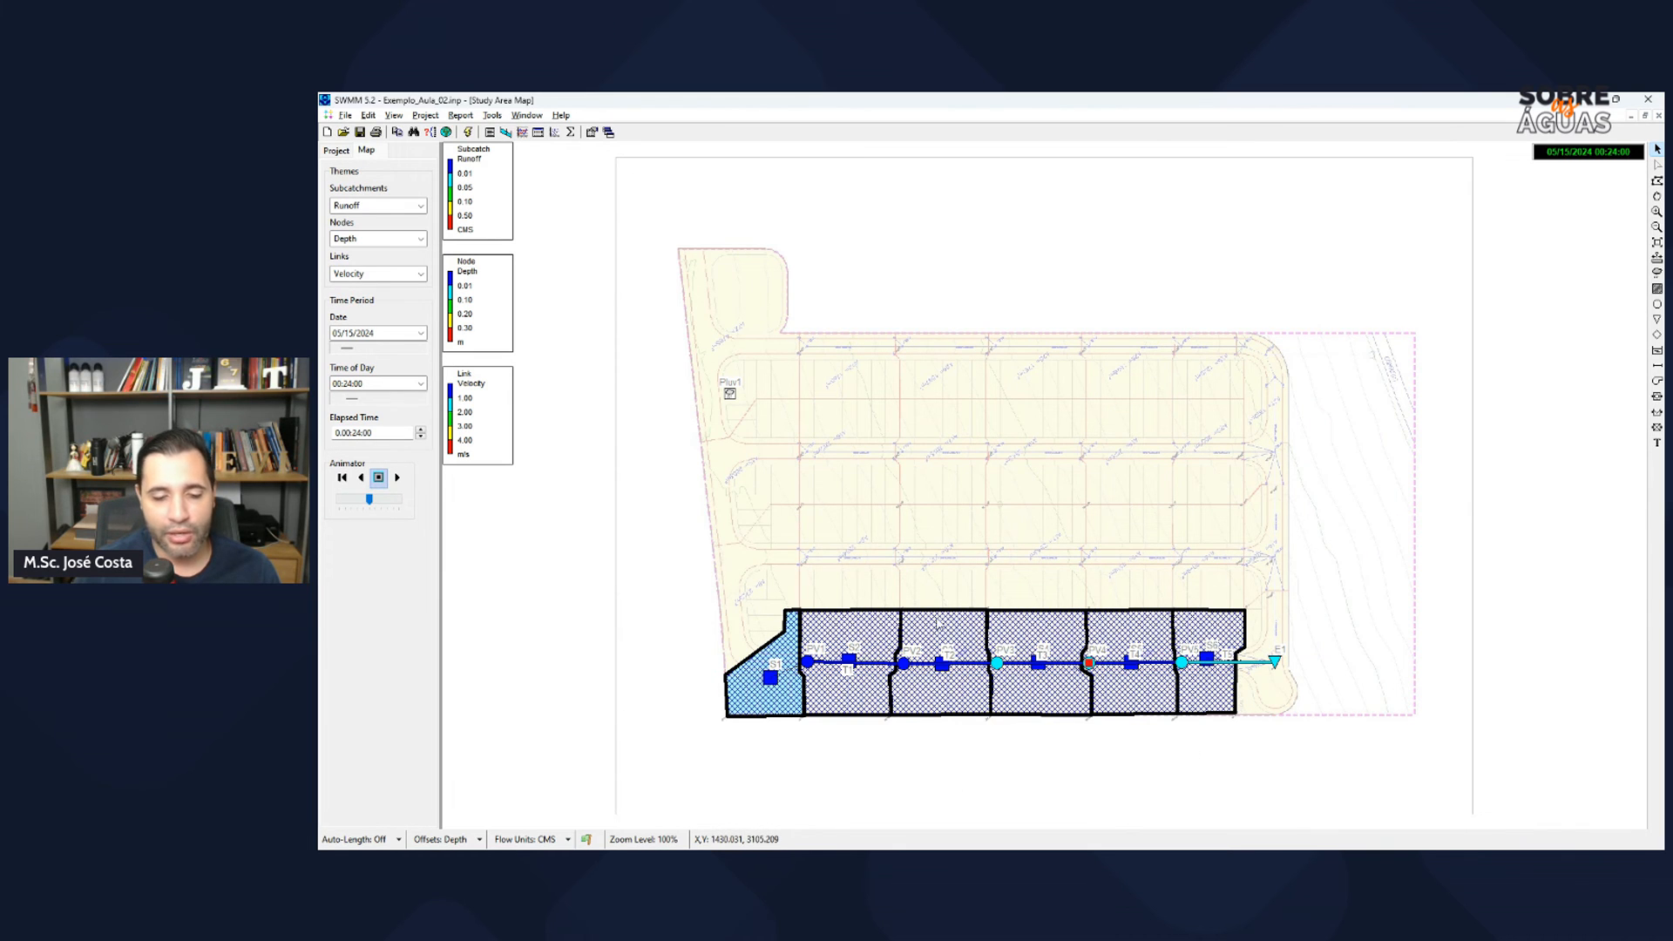
Step: Switch to the MindMeister mind map, collapse the Análises and Primeiros passos! branches, and expand Como se aprofundar no tema e dominar o SWMM?!
{"action": "key", "text": "alt+Tab"}
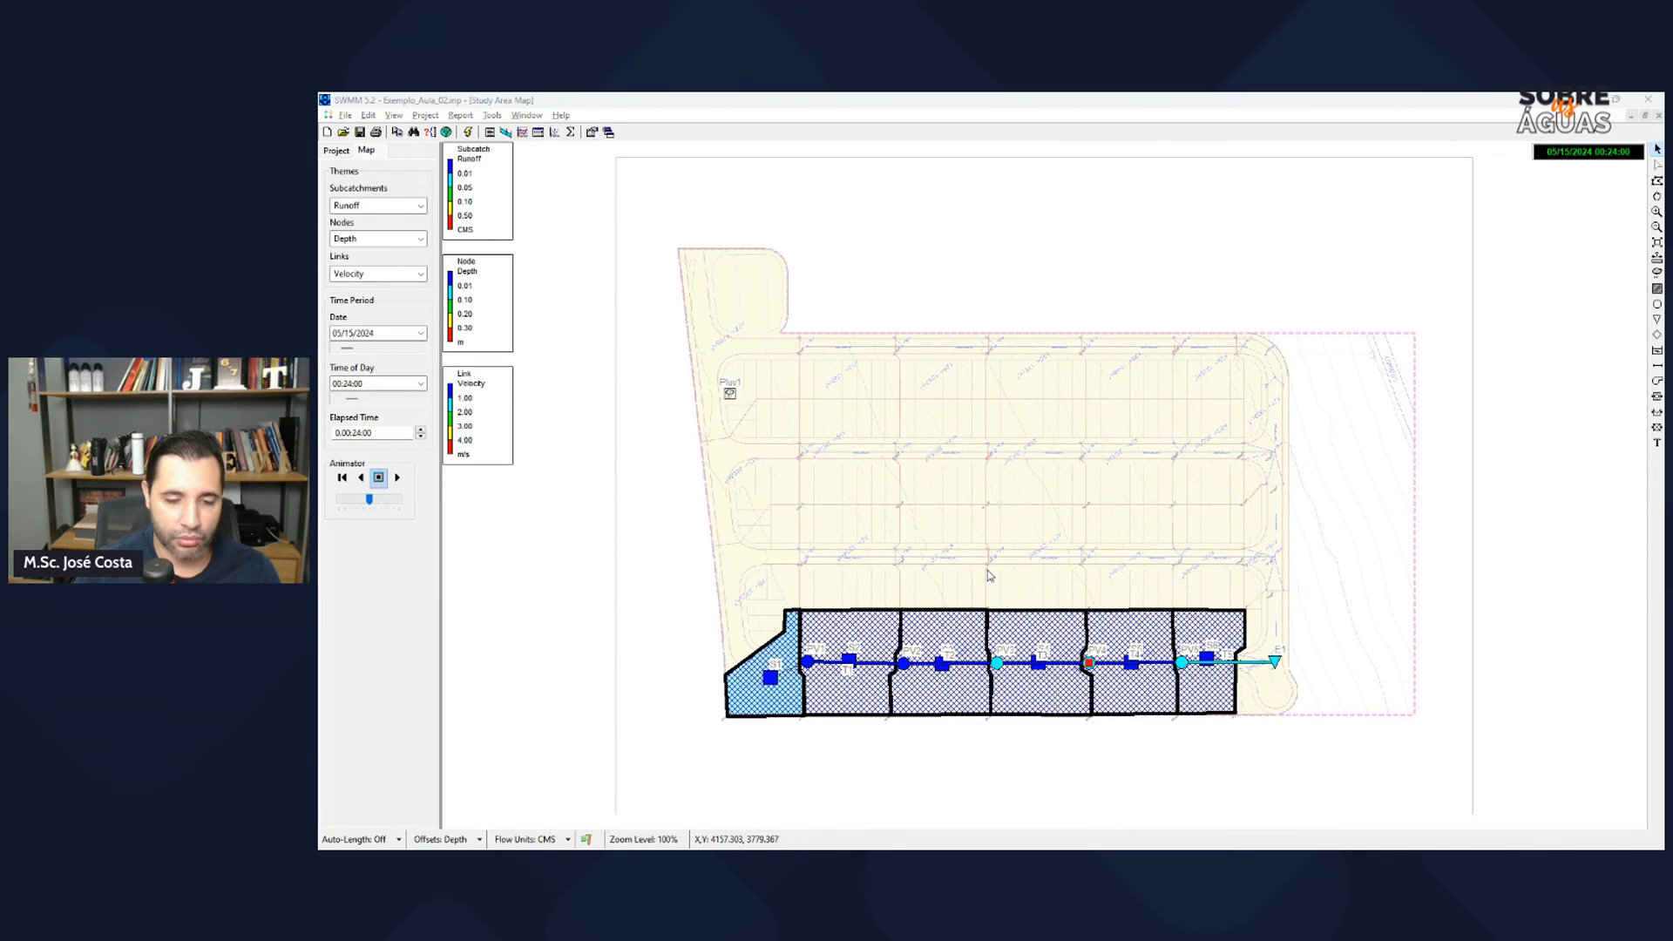
{"action": "left_click", "coordinate": [654, 516]}
{"action": "left_click_drag", "start_coordinate": [698, 616], "coordinate": [1205, 489]}
{"action": "scroll", "coordinate": [1094, 529], "scroll_direction": "up", "scroll_amount": 5}
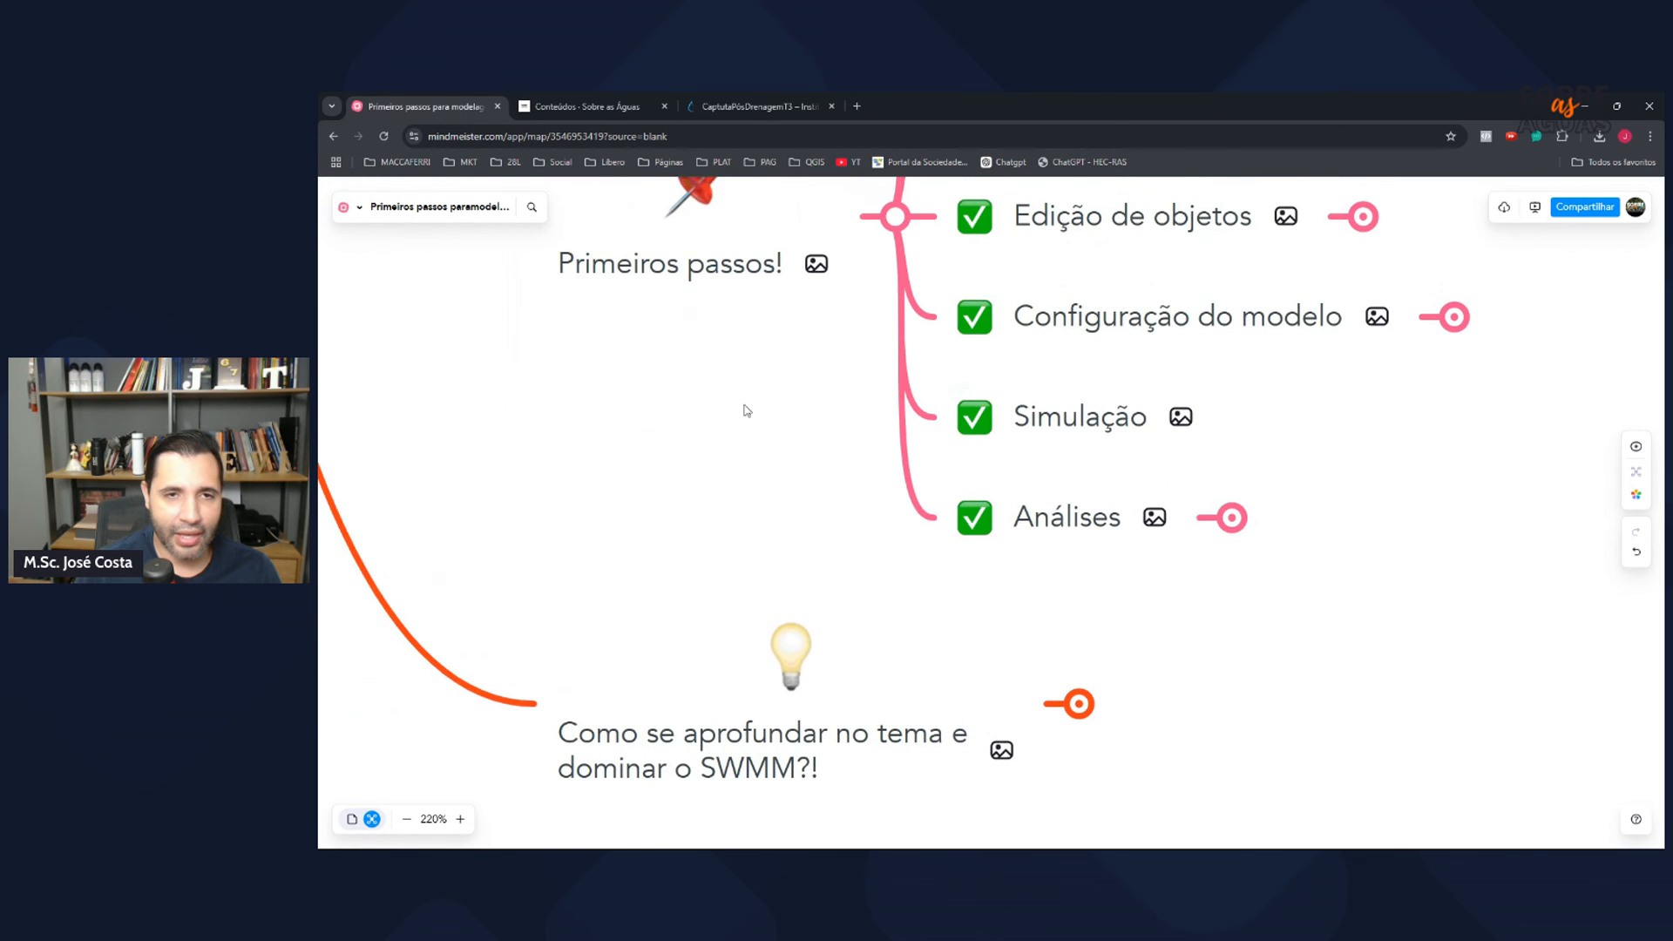
{"action": "left_click", "coordinate": [857, 282]}
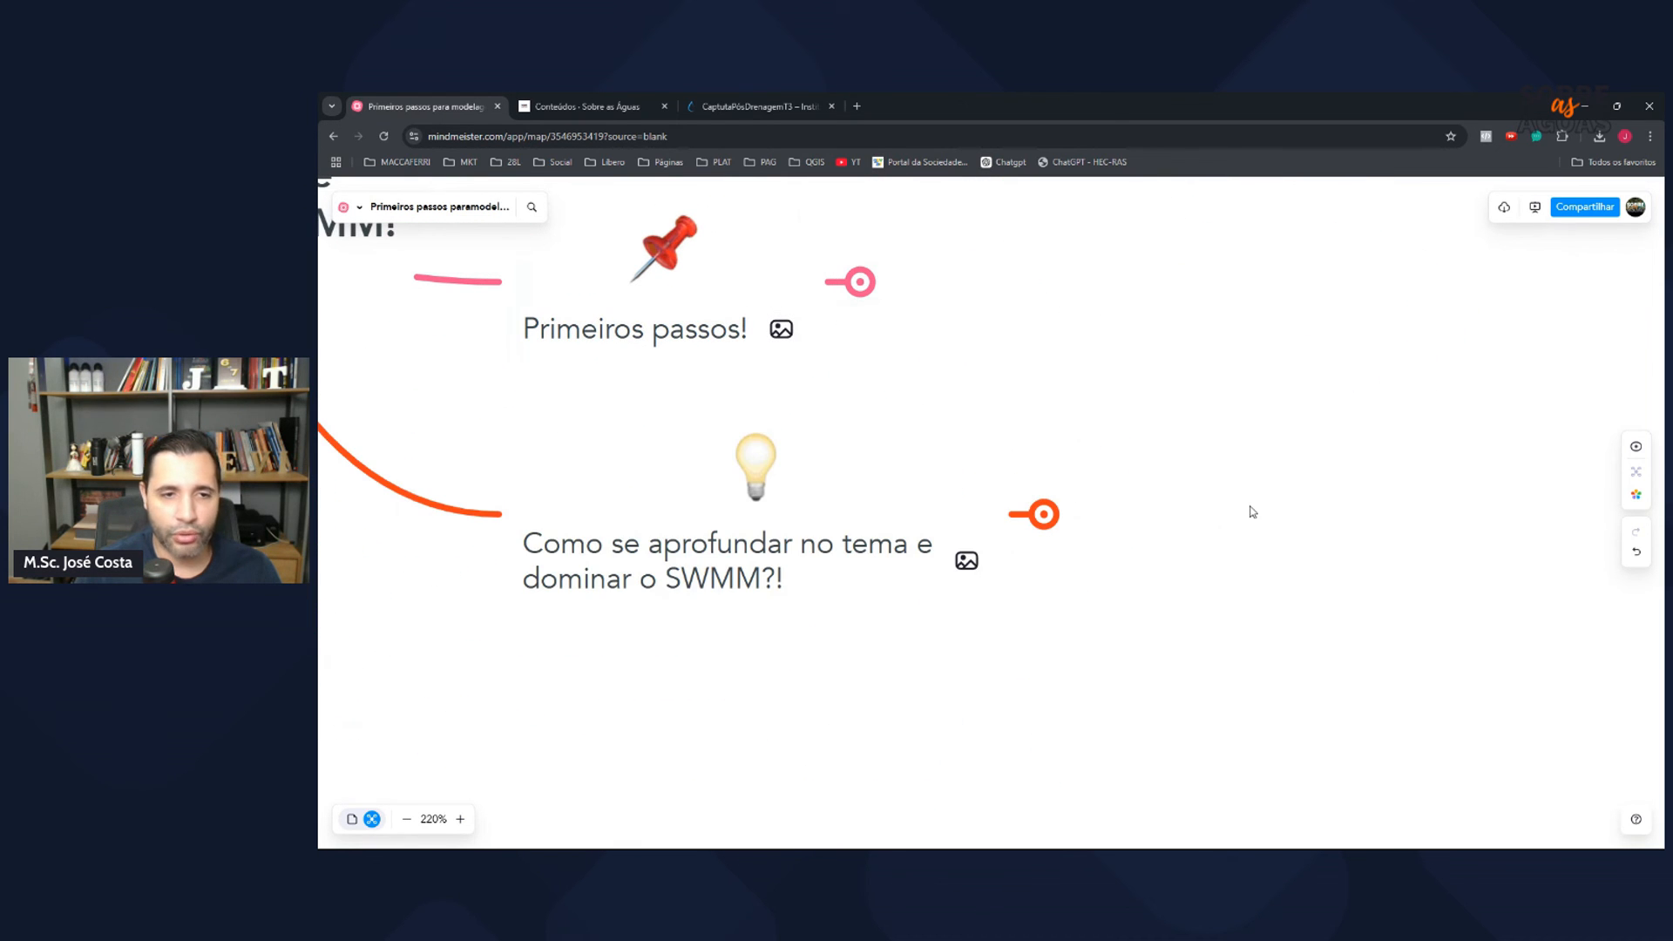
{"action": "left_click", "coordinate": [1042, 516]}
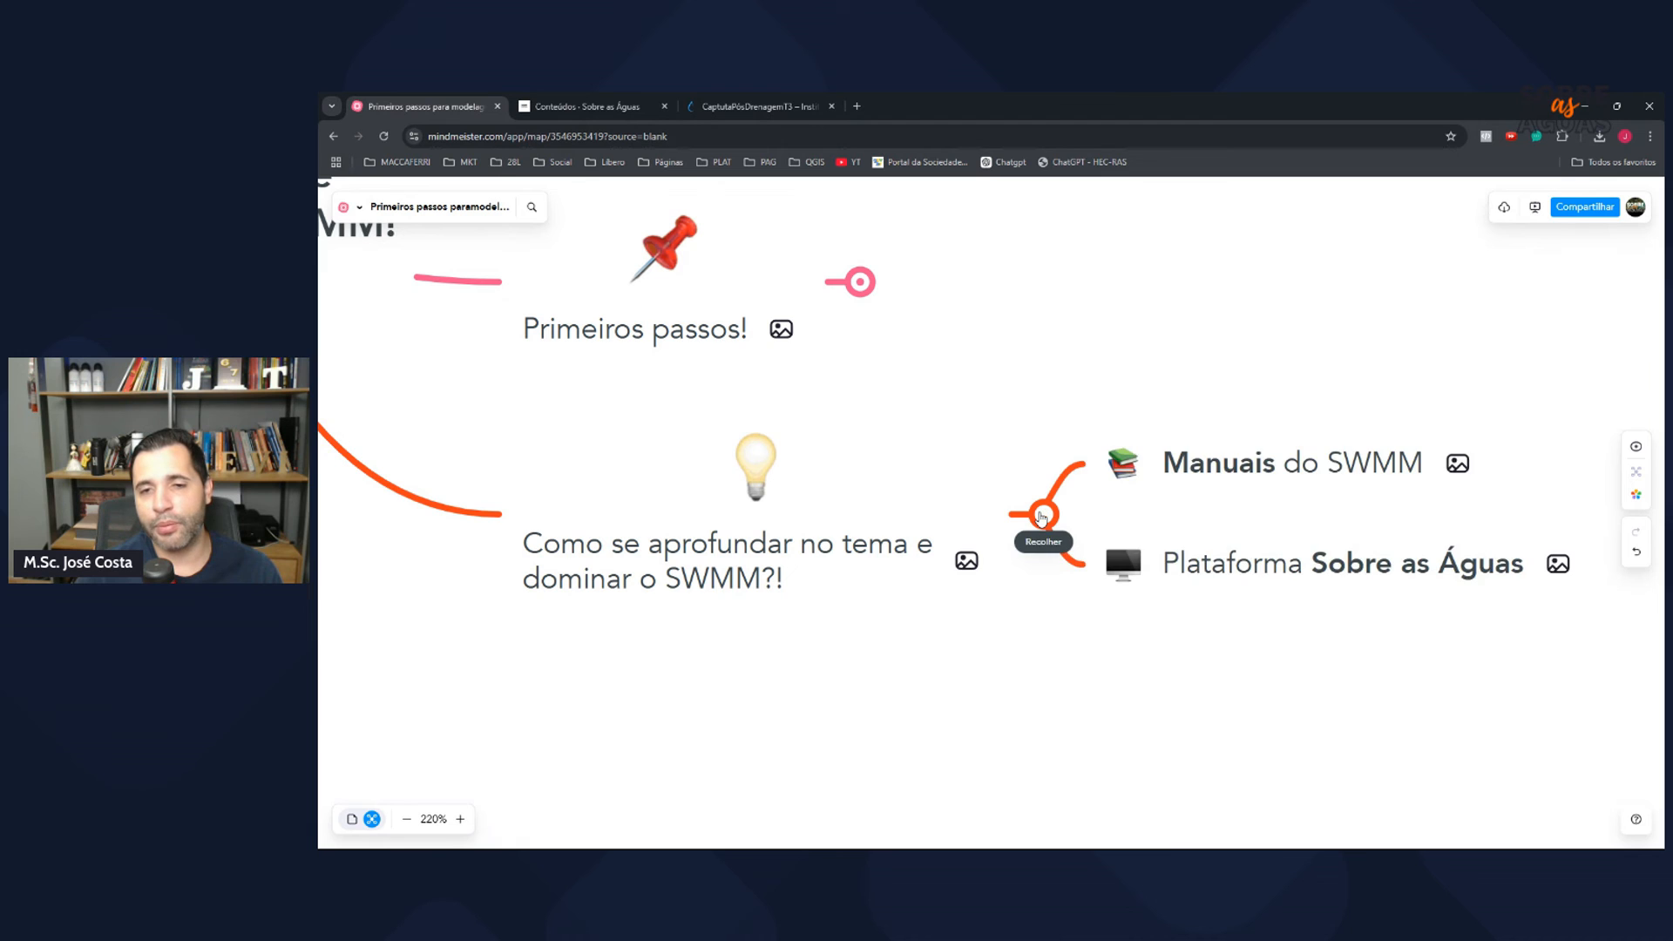
{"action": "left_click_drag", "start_coordinate": [1255, 340], "coordinate": [867, 413]}
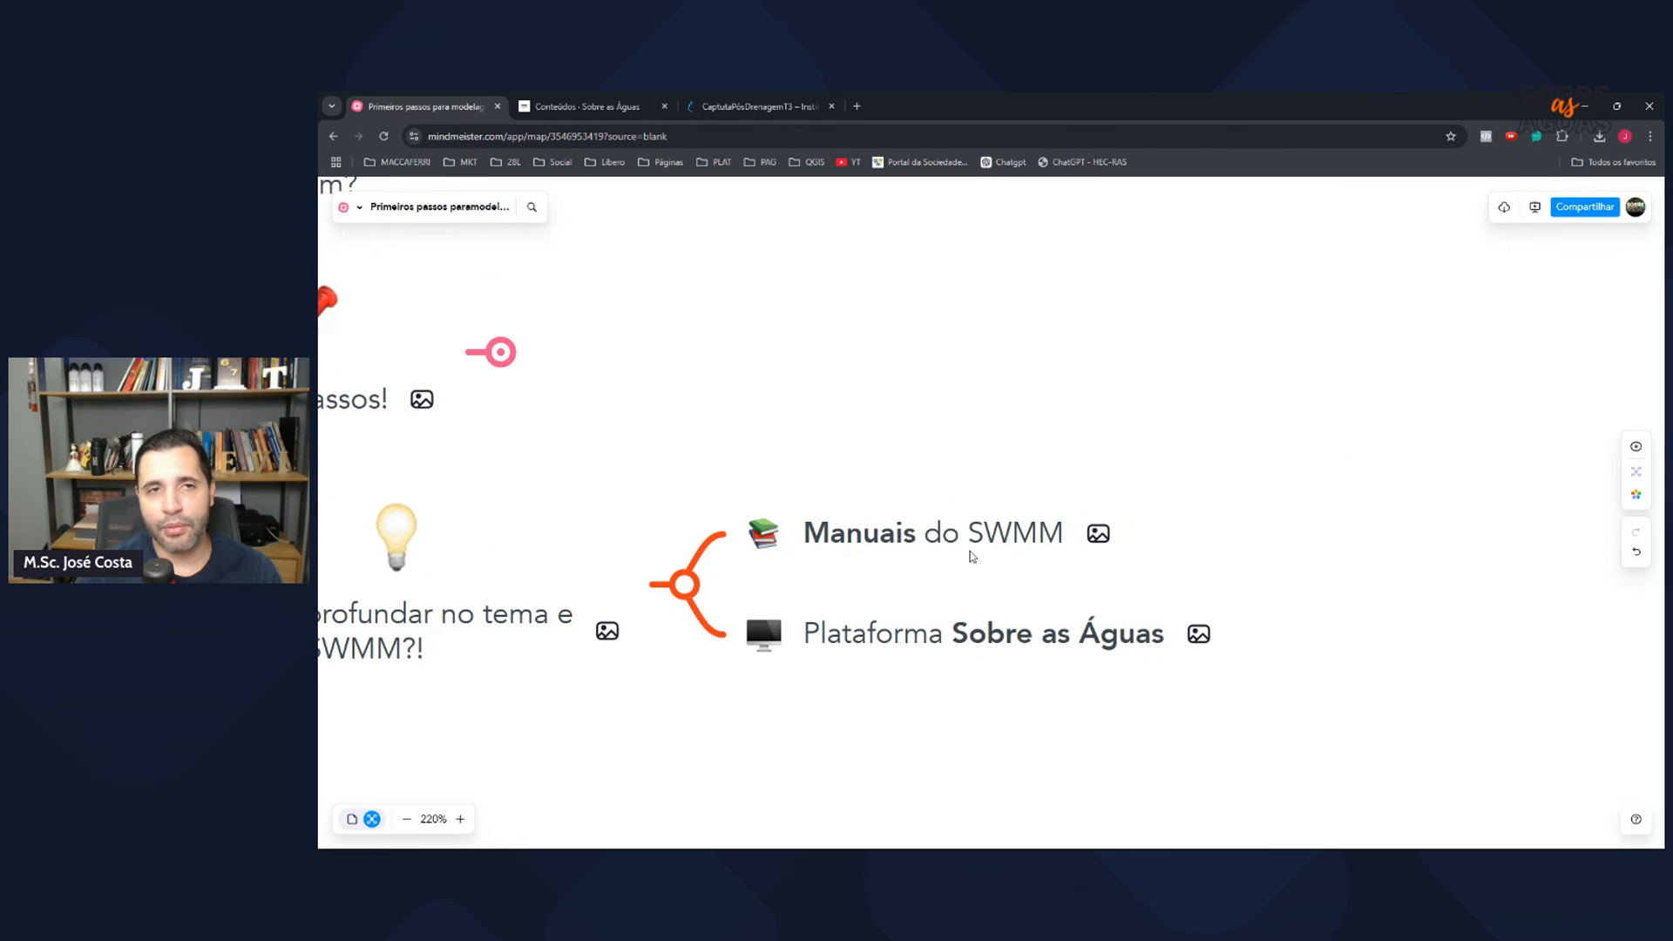
Step: Open the Biblioteca on the Sobre as Águas platform and expand its SWMM module of manuals
{"action": "left_click", "coordinate": [584, 108]}
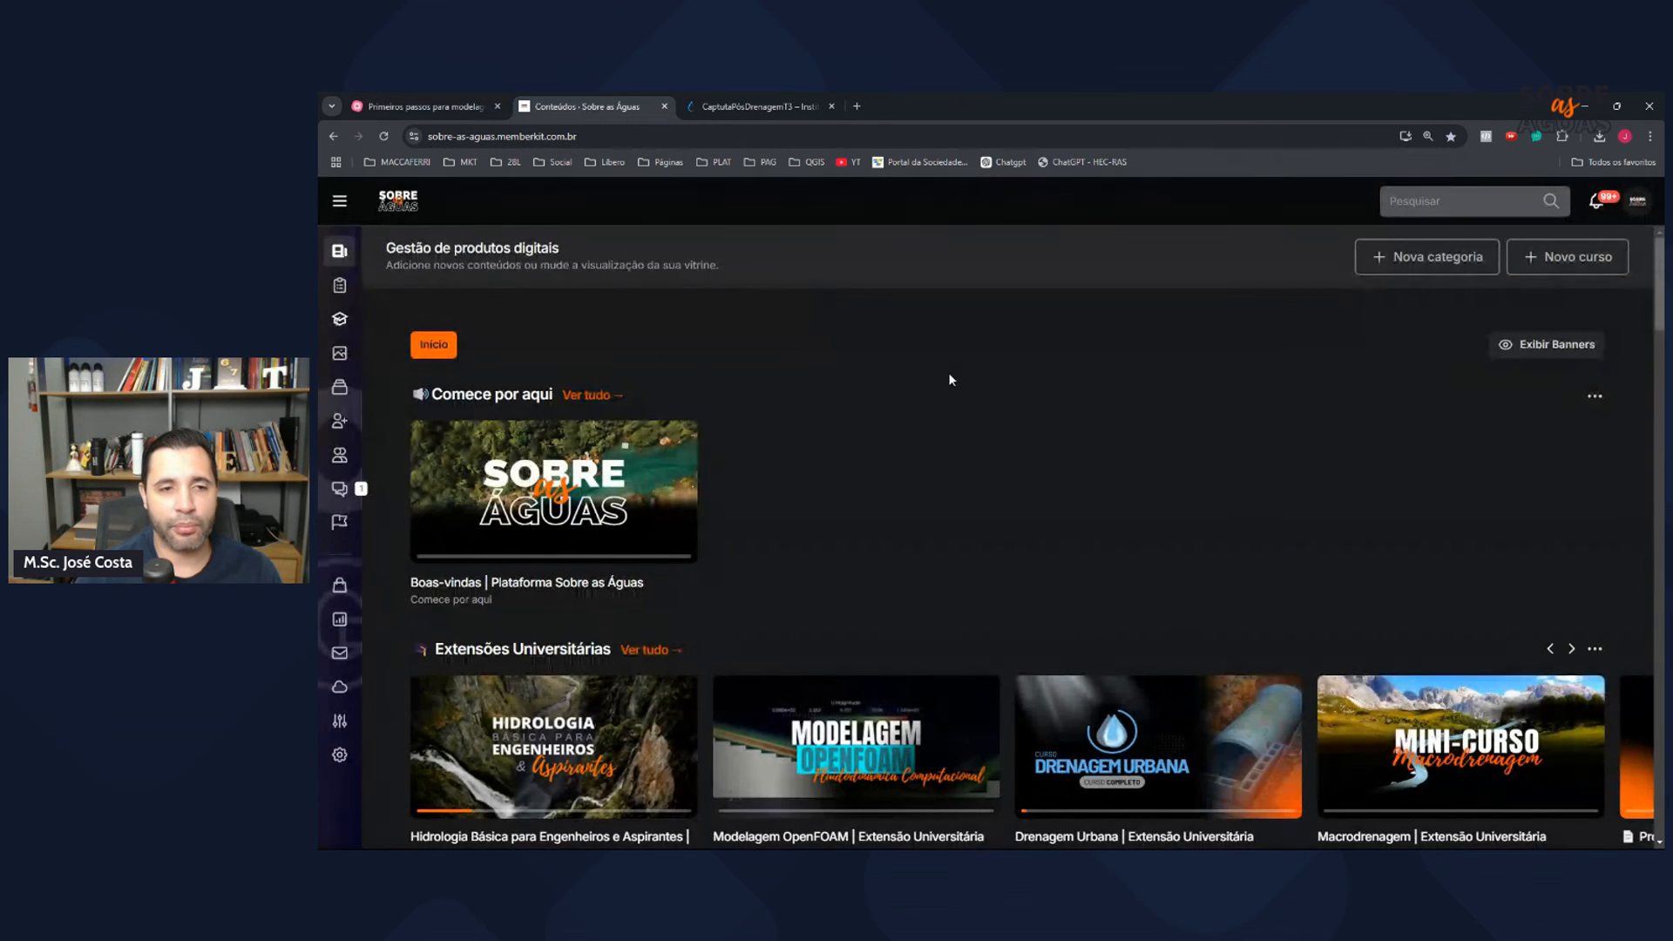
{"action": "scroll", "coordinate": [1025, 439], "scroll_direction": "down", "scroll_amount": 1}
{"action": "scroll", "coordinate": [1025, 445], "scroll_direction": "down", "scroll_amount": 15}
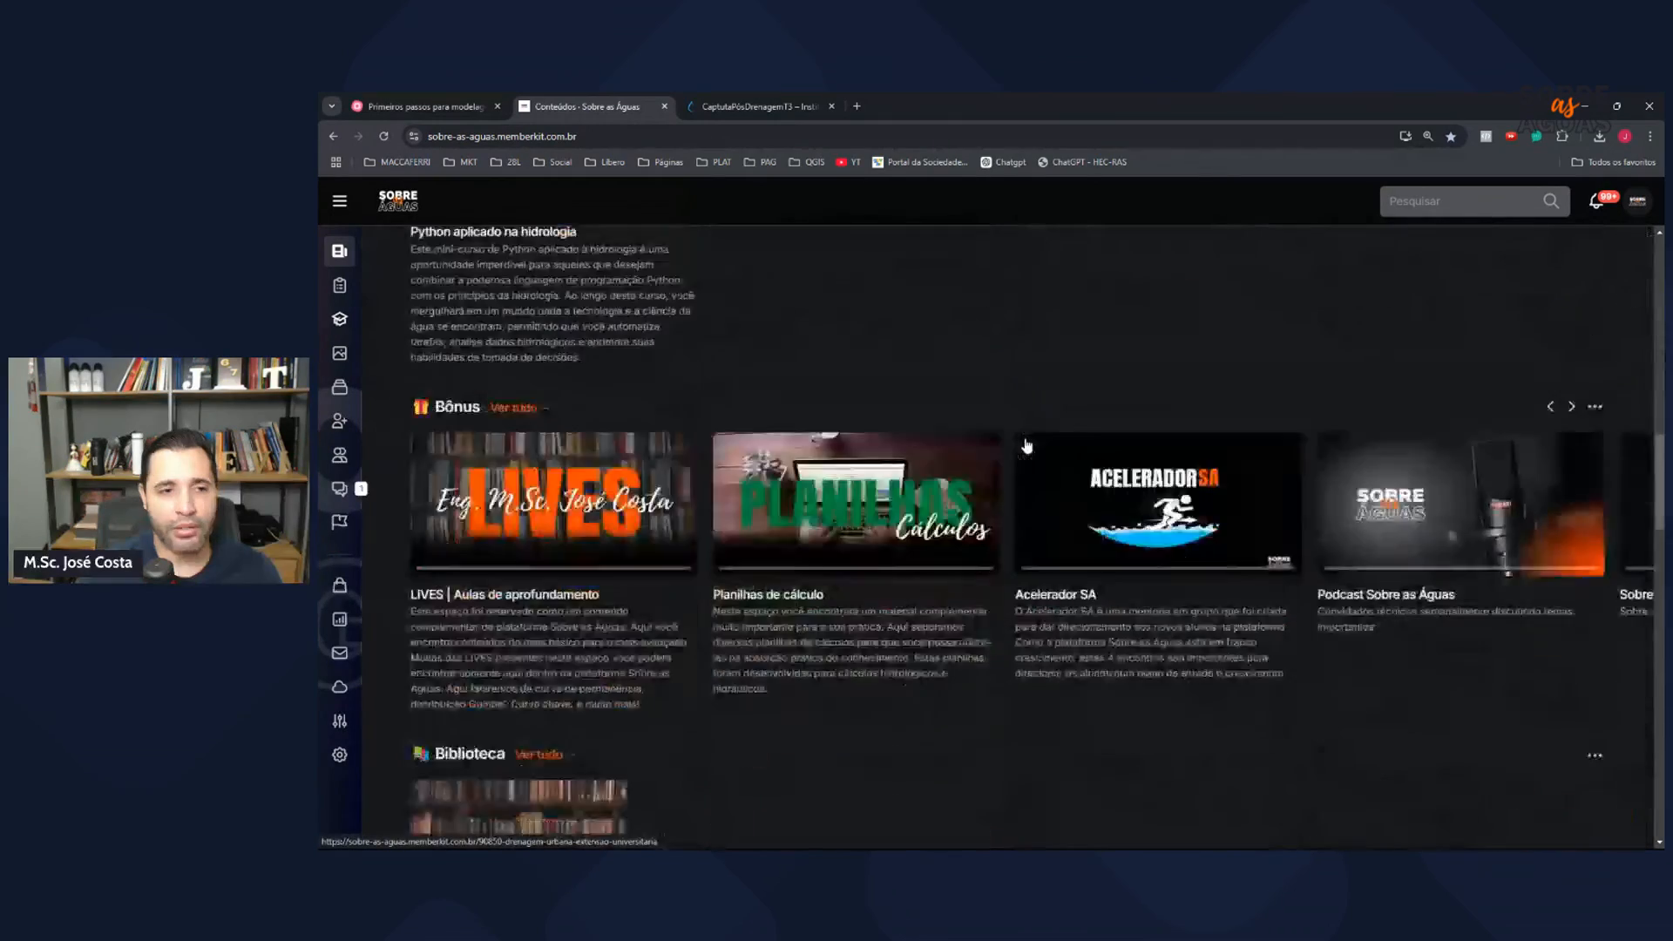
{"action": "scroll", "coordinate": [719, 551], "scroll_direction": "down", "scroll_amount": 3}
{"action": "left_click", "coordinate": [546, 464]}
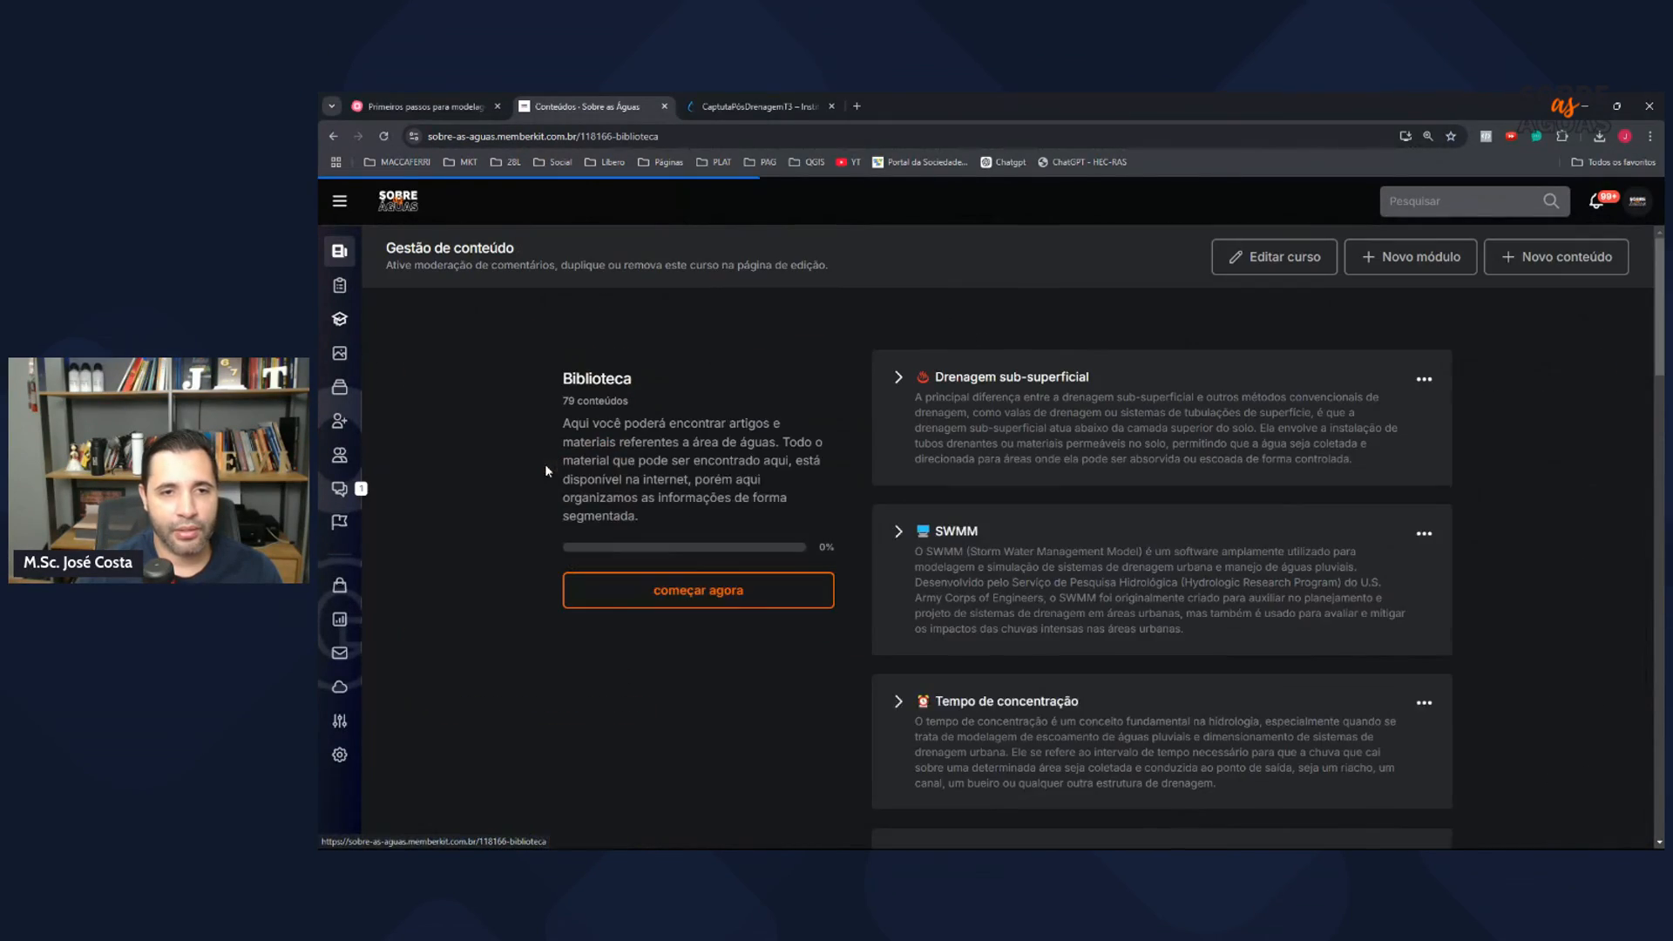
{"action": "scroll", "coordinate": [1021, 477], "scroll_direction": "down", "scroll_amount": 1}
{"action": "left_click", "coordinate": [957, 392]}
{"action": "scroll", "coordinate": [1122, 530], "scroll_direction": "down", "scroll_amount": 2}
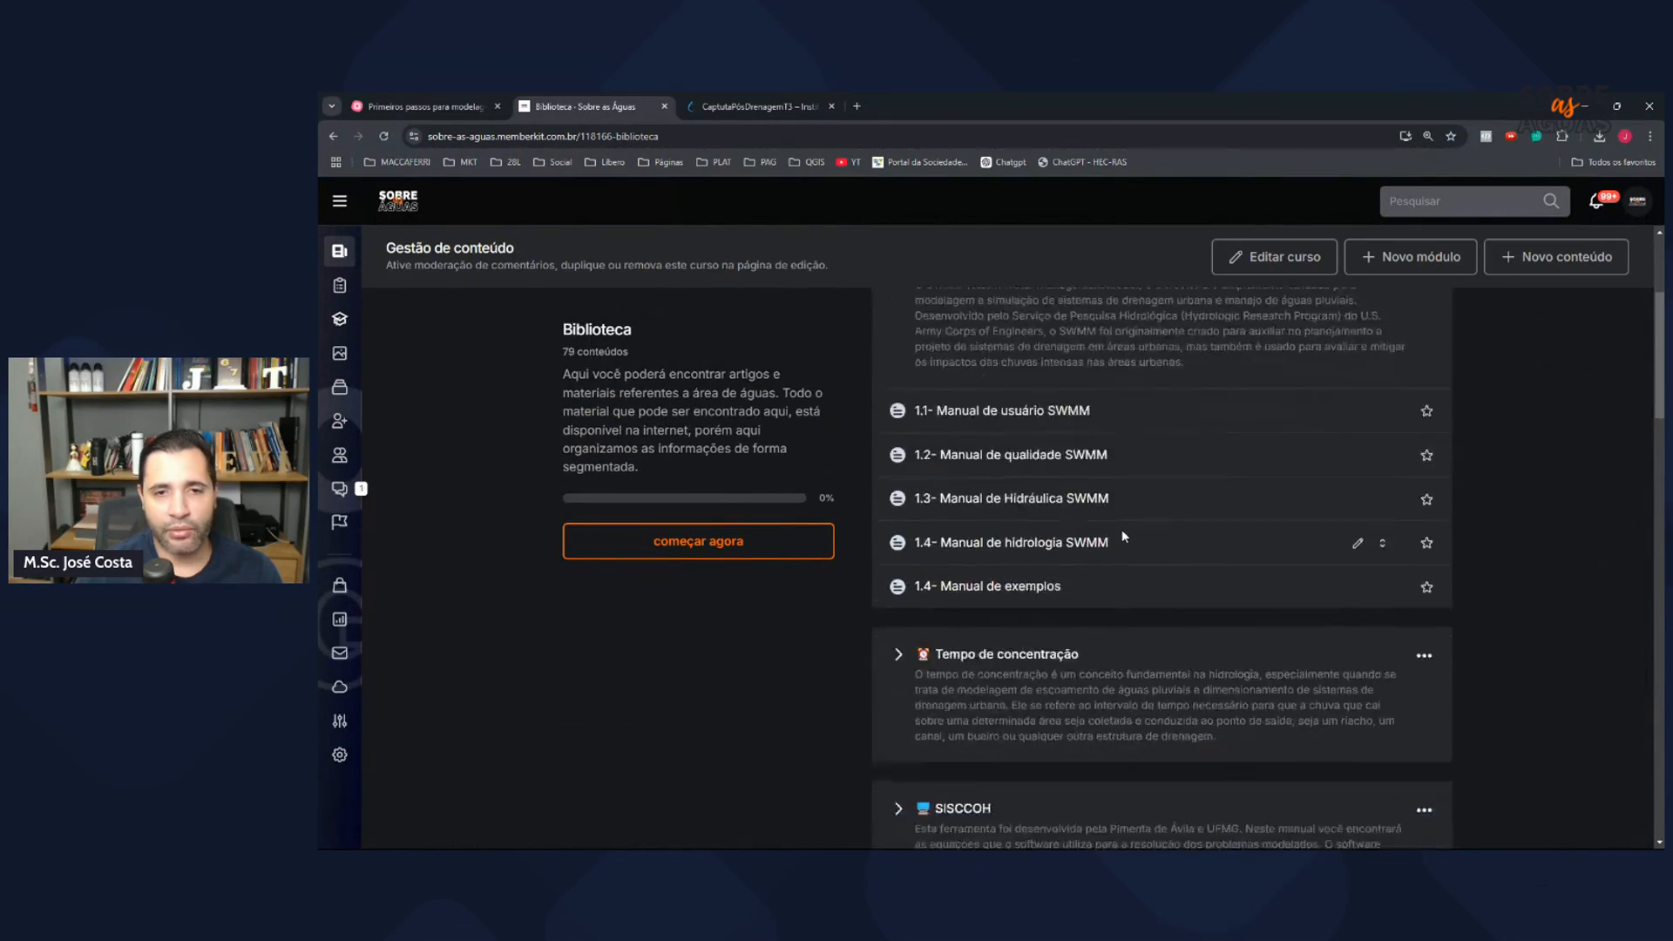
{"action": "scroll", "coordinate": [1072, 520], "scroll_direction": "up", "scroll_amount": 1}
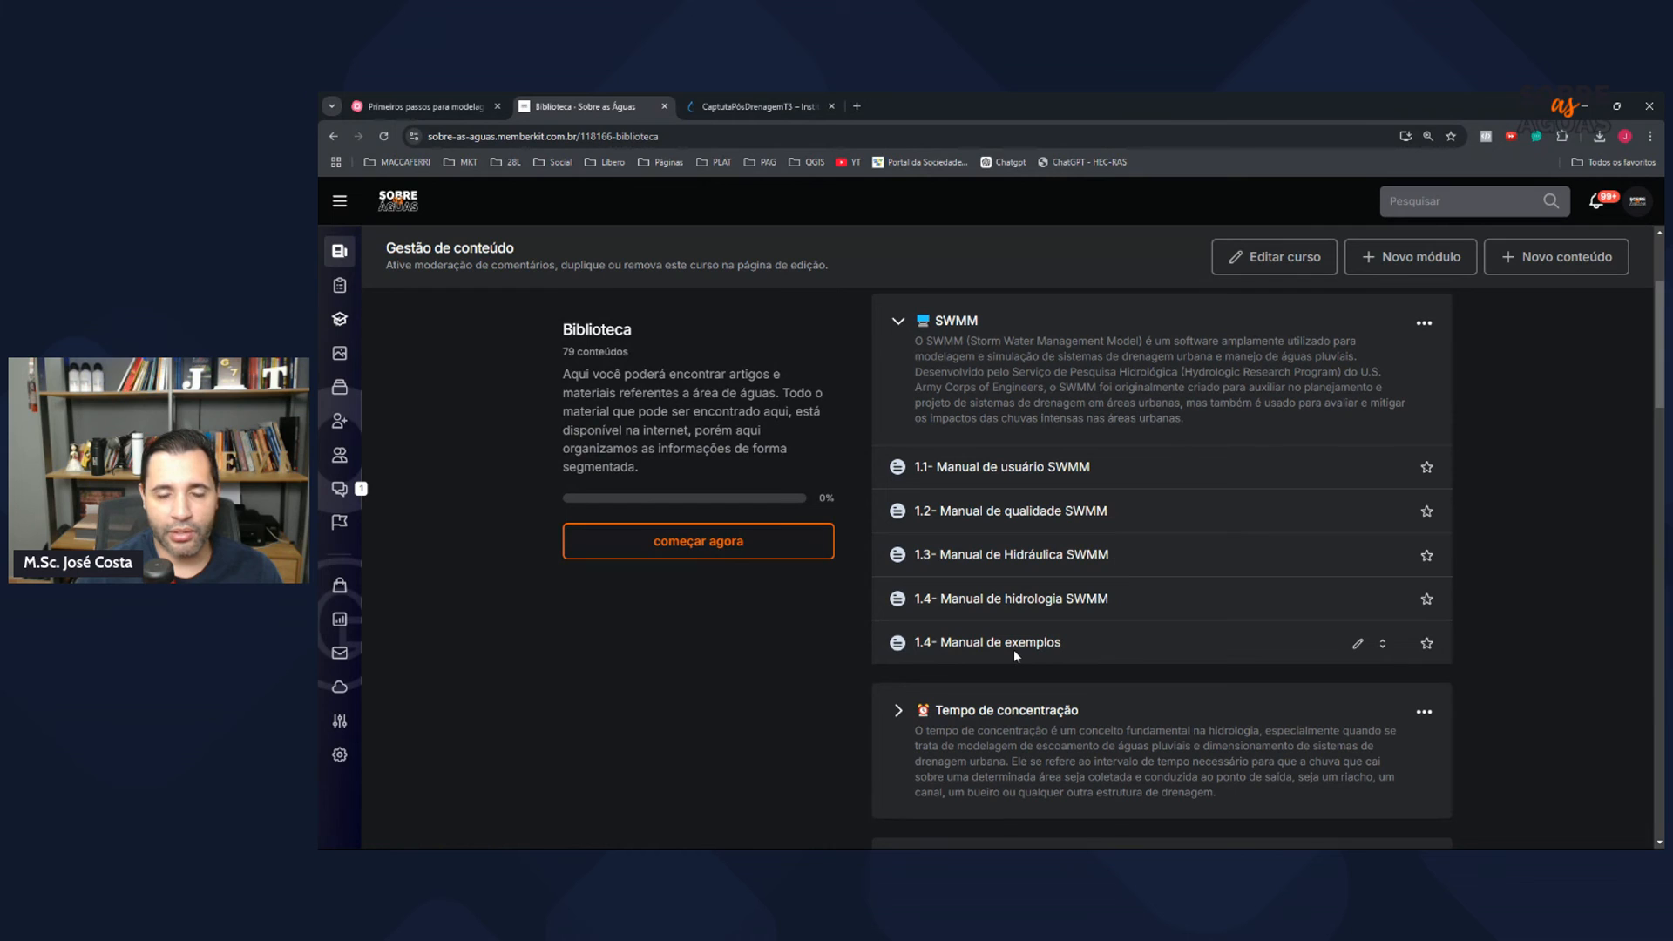
Step: Download the SWMM - HYDROLOGY PDF from the 1.4- Manual de hidrologia SWMM lesson and open the downloaded file
{"action": "left_click", "coordinate": [1022, 600]}
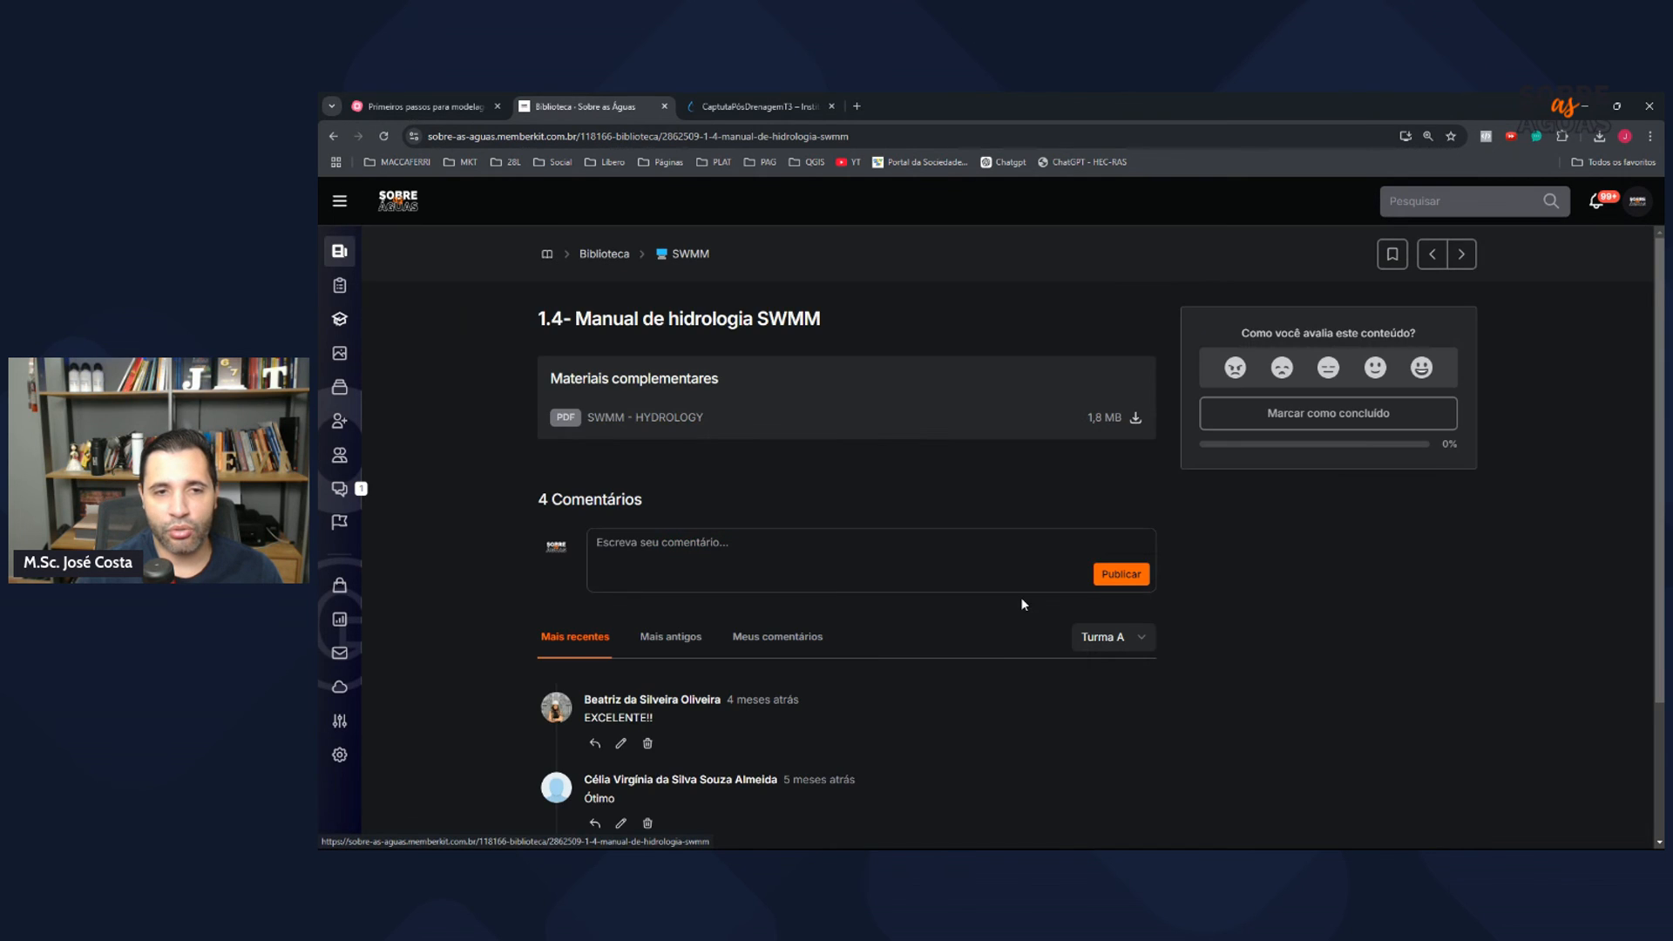
{"action": "left_click", "coordinate": [606, 420]}
{"action": "left_click", "coordinate": [1599, 136]}
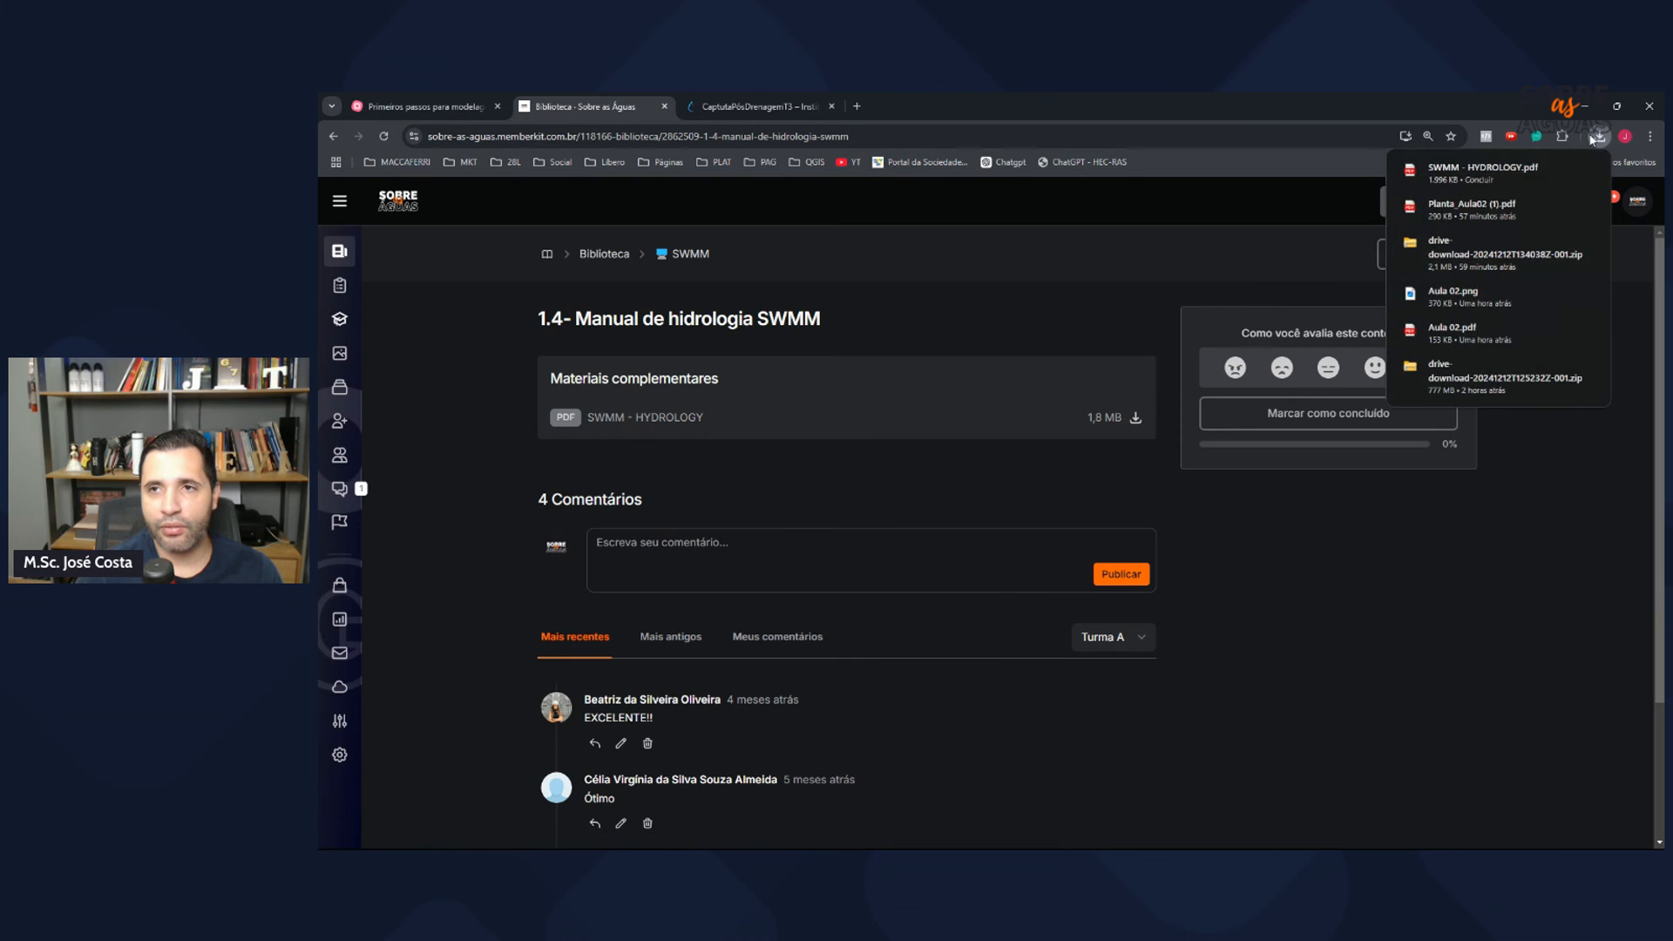
{"action": "left_click", "coordinate": [1500, 172]}
Step: Skim the SWMM hydrology manual from the cover and abstract to page 211, and close the PDF
{"action": "scroll", "coordinate": [1054, 461], "scroll_direction": "down", "scroll_amount": 4}
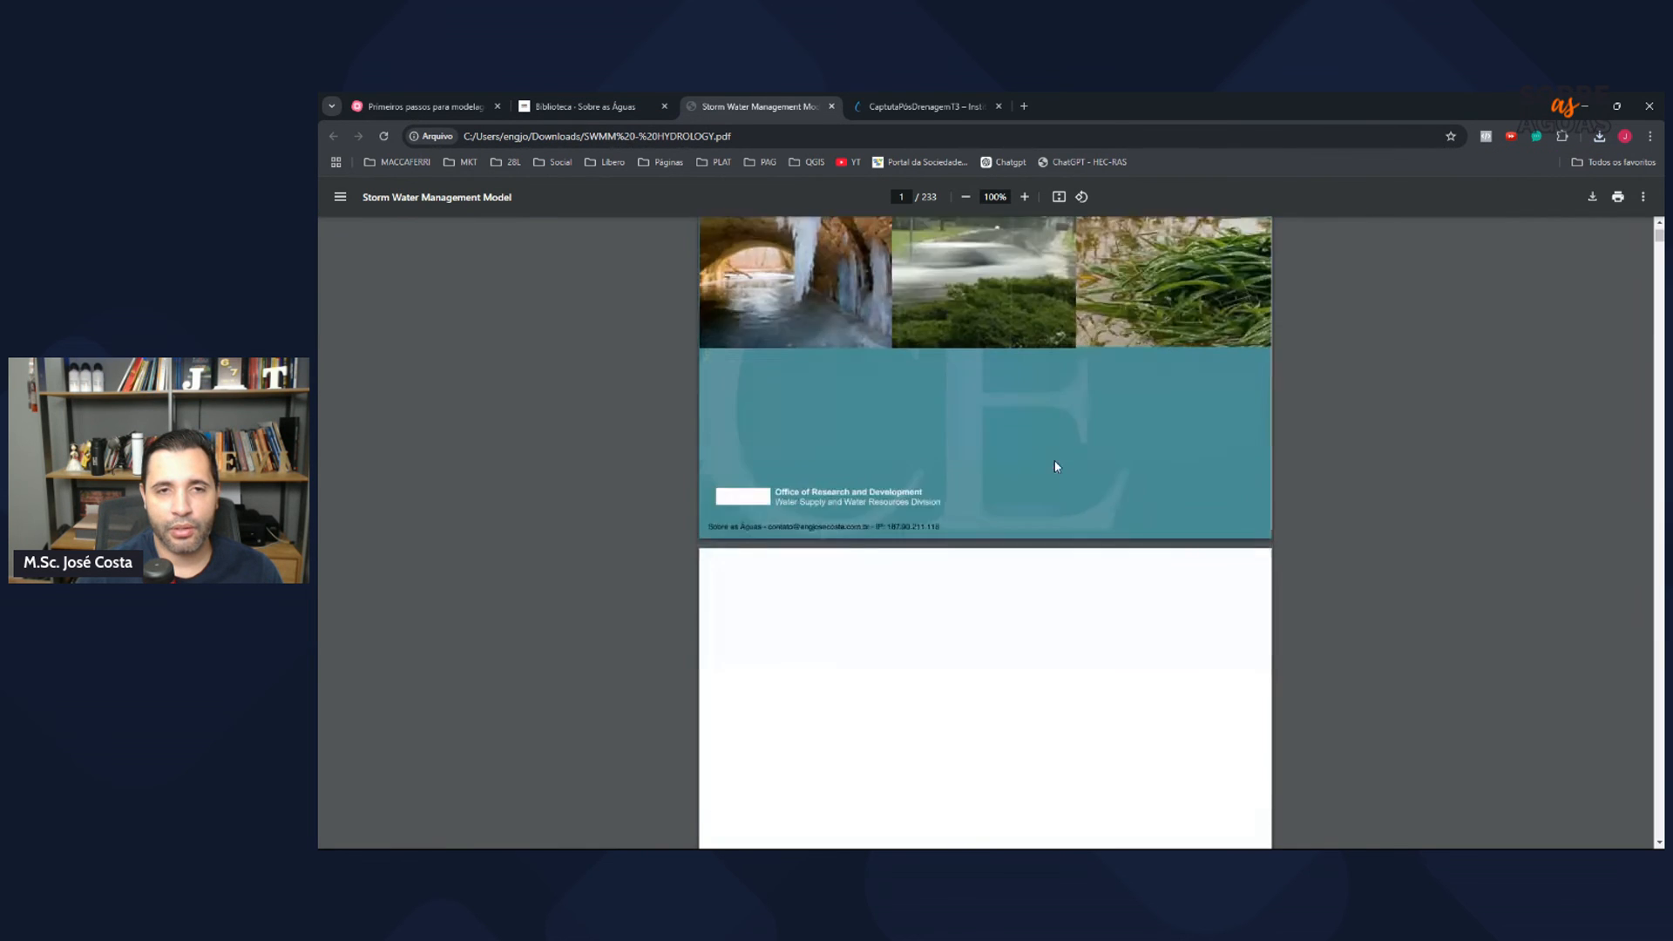
{"action": "scroll", "coordinate": [1055, 466], "scroll_direction": "down", "scroll_amount": 20}
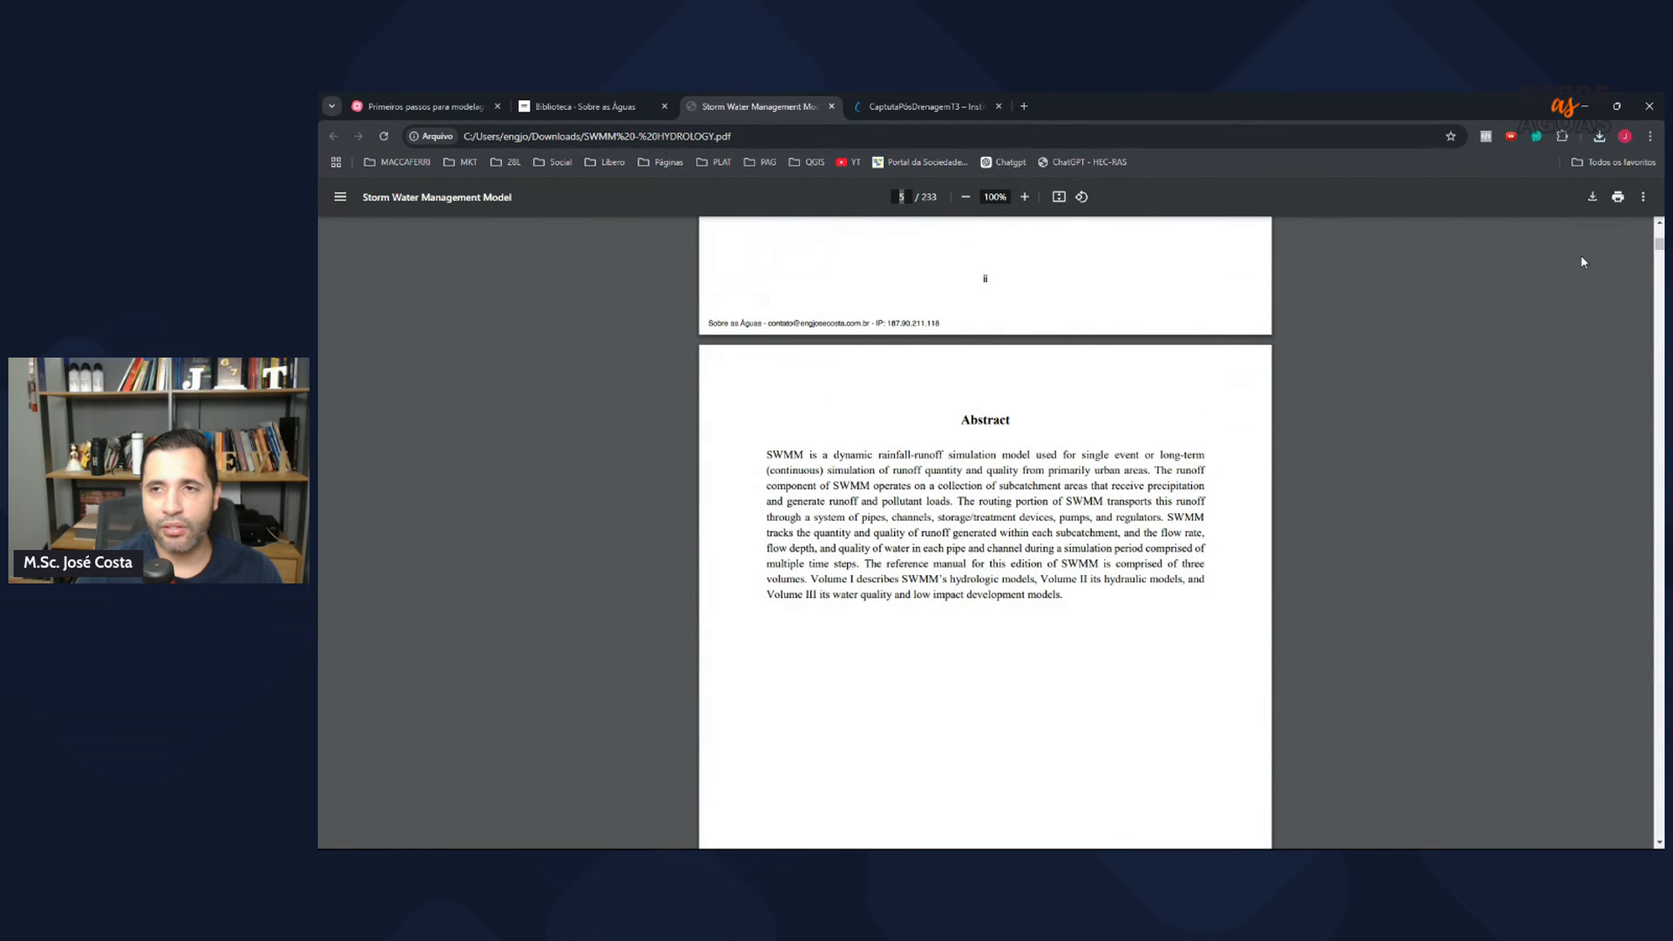
{"action": "left_click_drag", "start_coordinate": [1658, 248], "coordinate": [1652, 353]}
{"action": "left_click_drag", "start_coordinate": [1646, 366], "coordinate": [1567, 763]}
{"action": "scroll", "coordinate": [1251, 624], "scroll_direction": "down", "scroll_amount": 15}
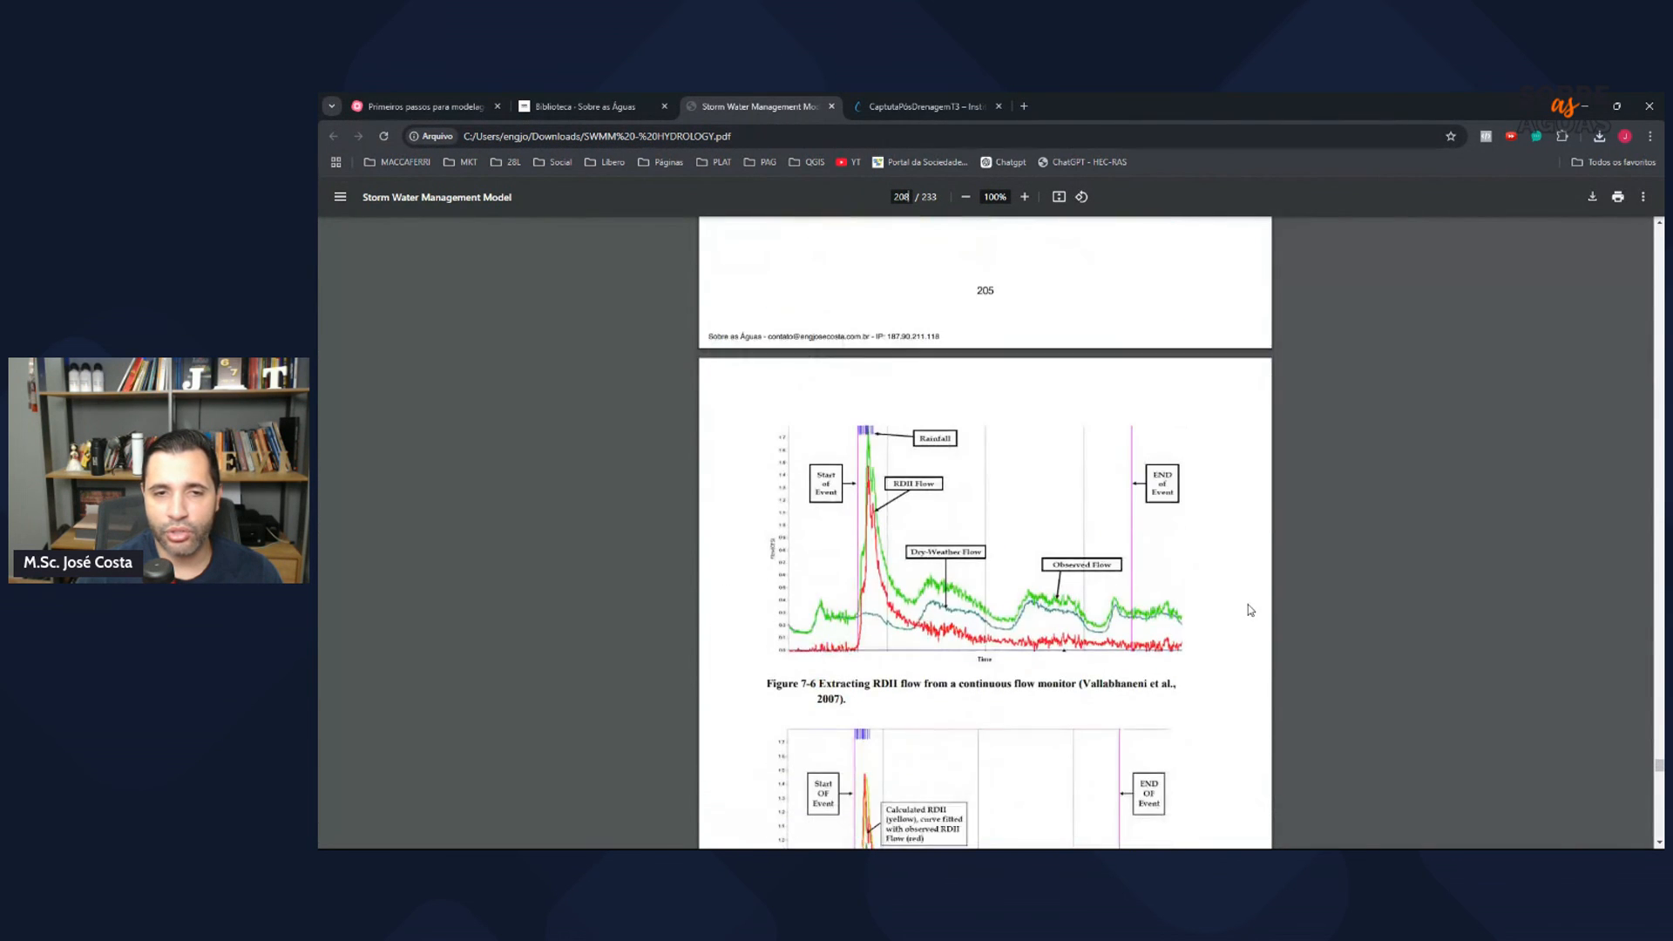
{"action": "scroll", "coordinate": [1251, 597], "scroll_direction": "down", "scroll_amount": 10}
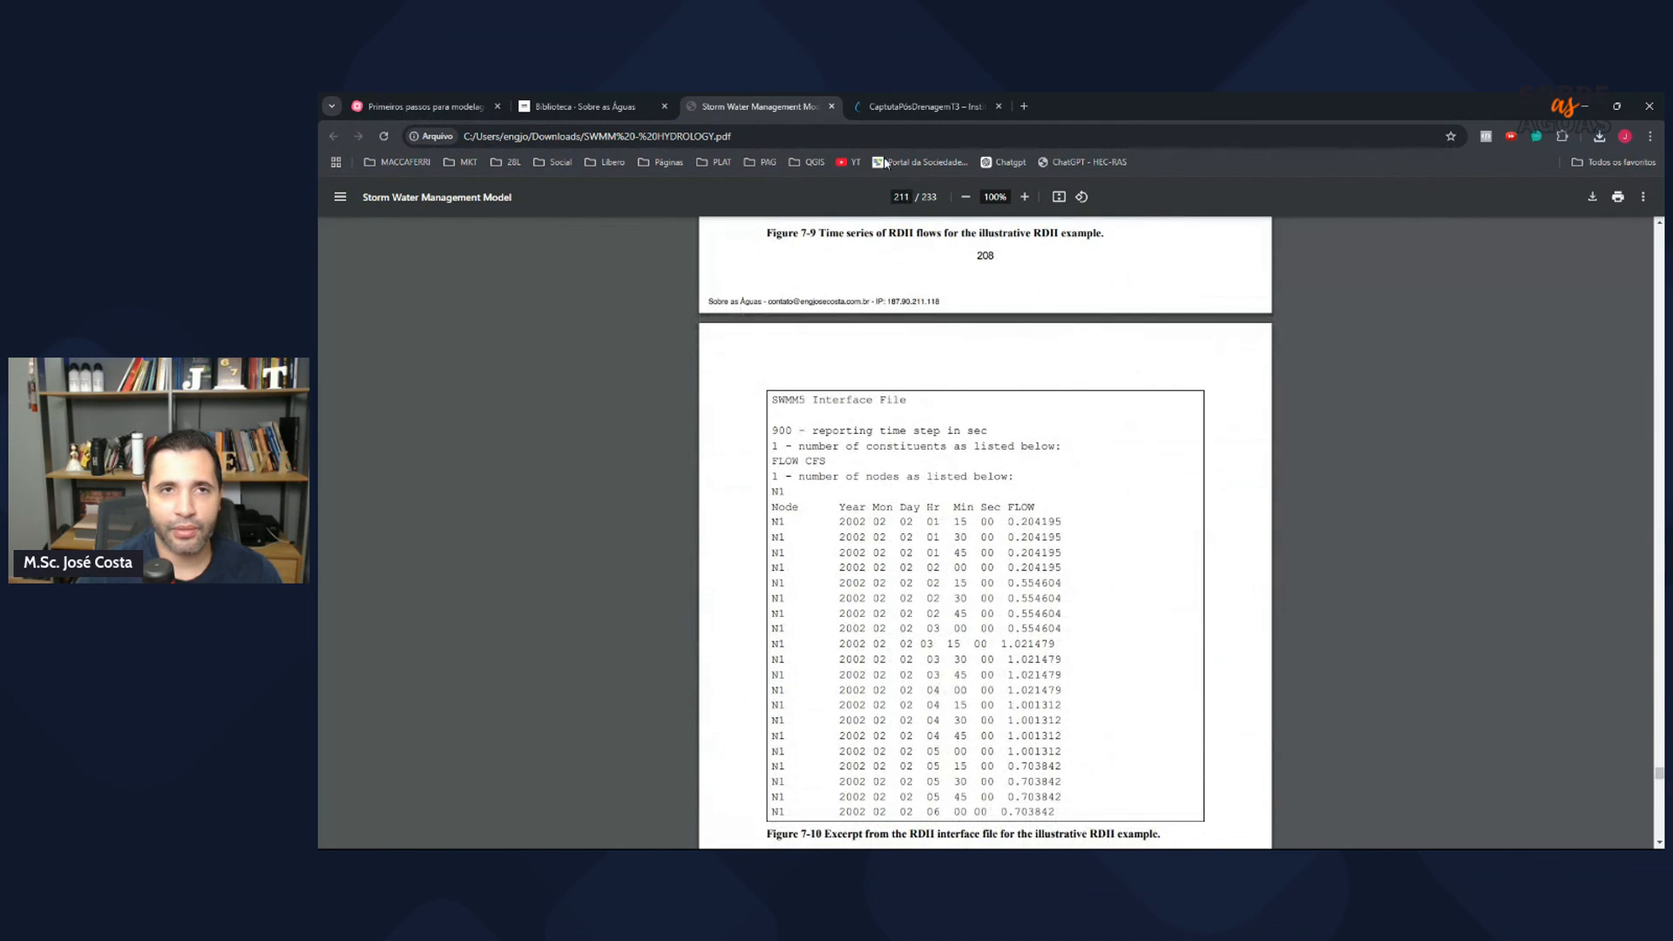
{"action": "left_click", "coordinate": [830, 105]}
Step: Return to the Sobre as Águas platform home page and open the Drenagem Urbana | Extensão Universitária course
{"action": "scroll", "coordinate": [964, 523], "scroll_direction": "down", "scroll_amount": 2}
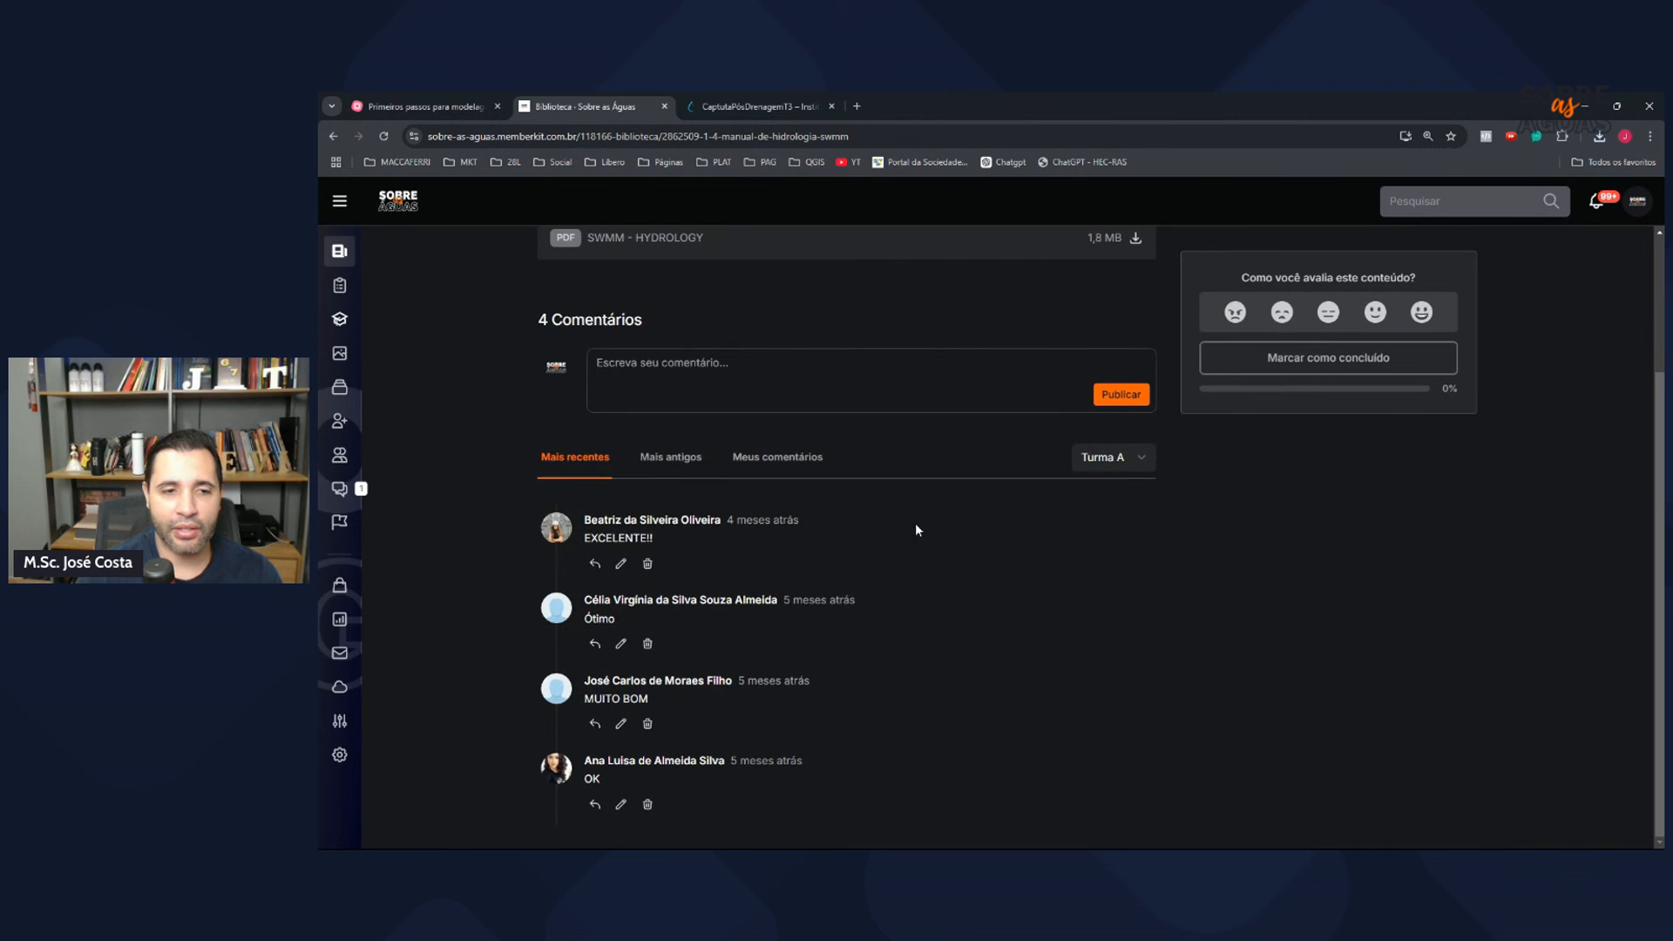
{"action": "scroll", "coordinate": [915, 523], "scroll_direction": "up", "scroll_amount": 2}
{"action": "left_click", "coordinate": [403, 218]}
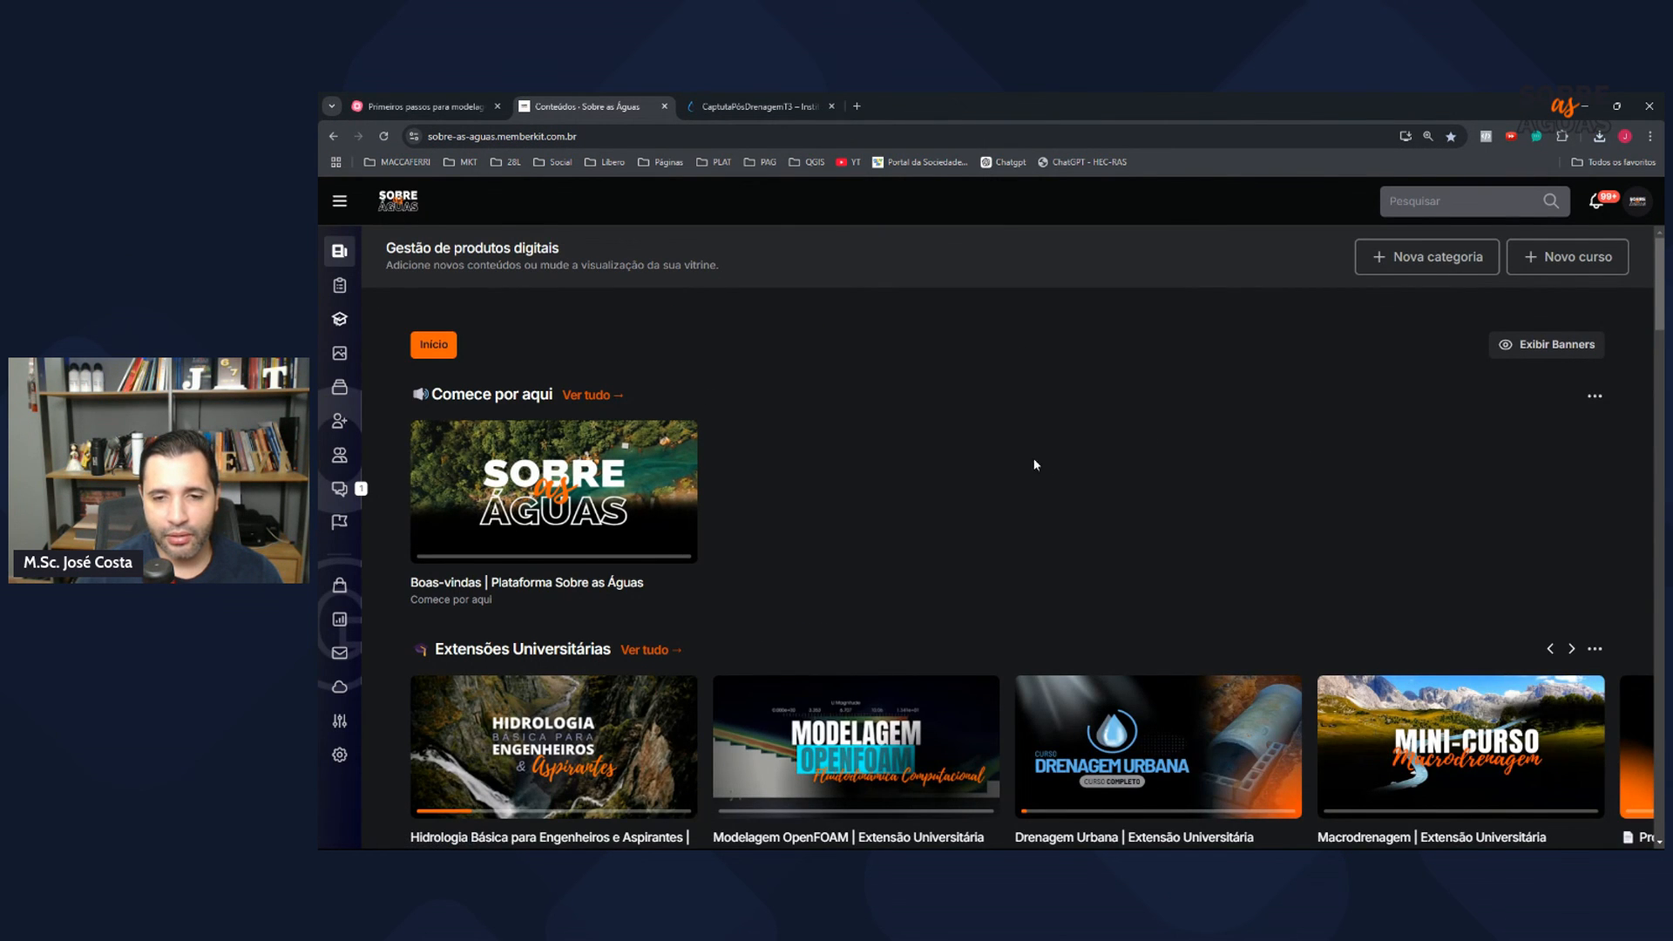
{"action": "scroll", "coordinate": [1046, 471], "scroll_direction": "down", "scroll_amount": 3}
{"action": "left_click", "coordinate": [1147, 549]}
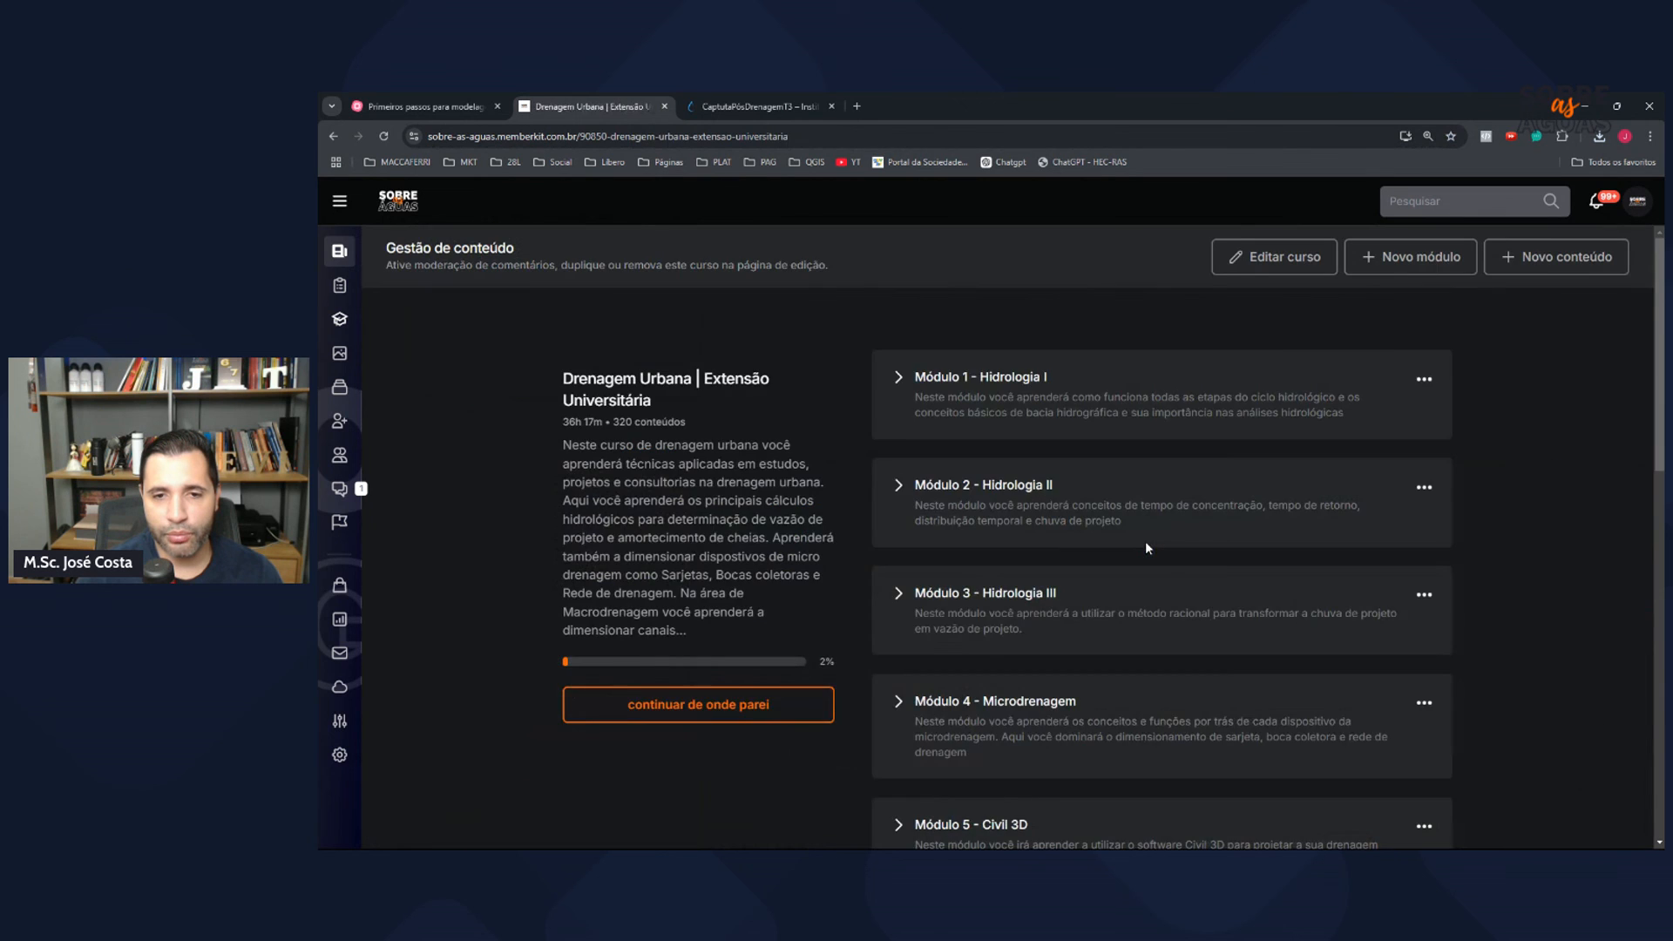
Step: Expand Módulo 6 - Modelagem SWMM and examine its lessons and practical examples with the page enlarged to 200%
{"action": "scroll", "coordinate": [1145, 541], "scroll_direction": "down", "scroll_amount": 8}
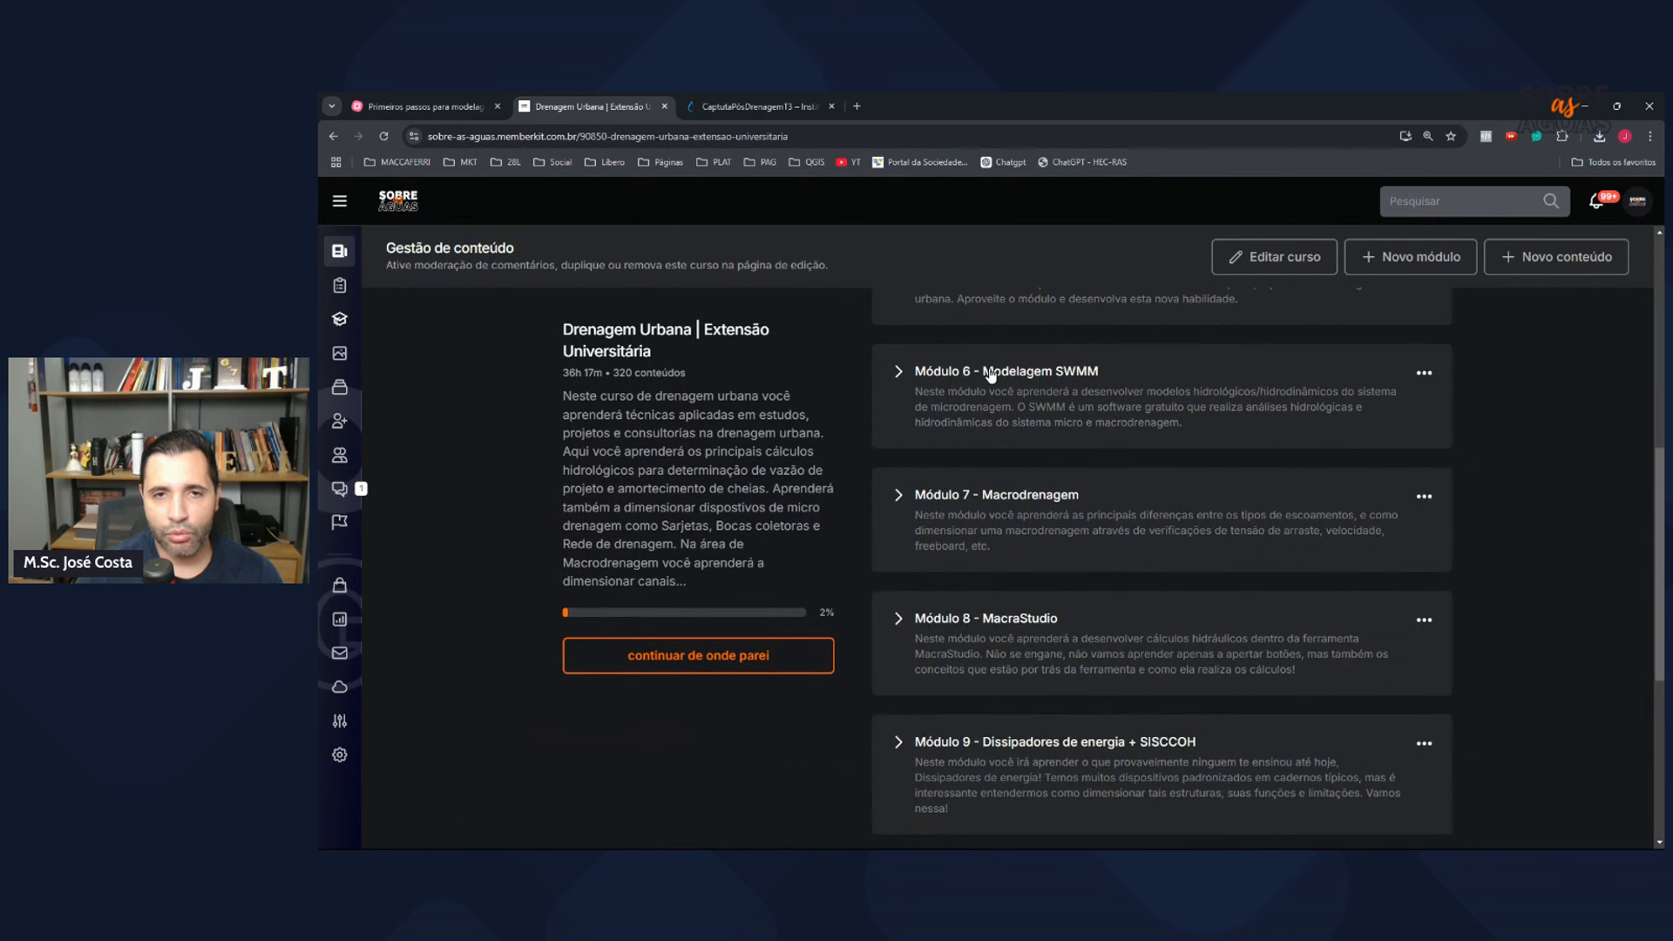
{"action": "left_click", "coordinate": [991, 375]}
{"action": "key", "text": "ctrl+plus"}
{"action": "key", "text": "ctrl+plus"}
{"action": "key", "text": "ctrl+plus"}
{"action": "key", "text": "ctrl+plus"}
{"action": "key", "text": "ctrl+plus"}
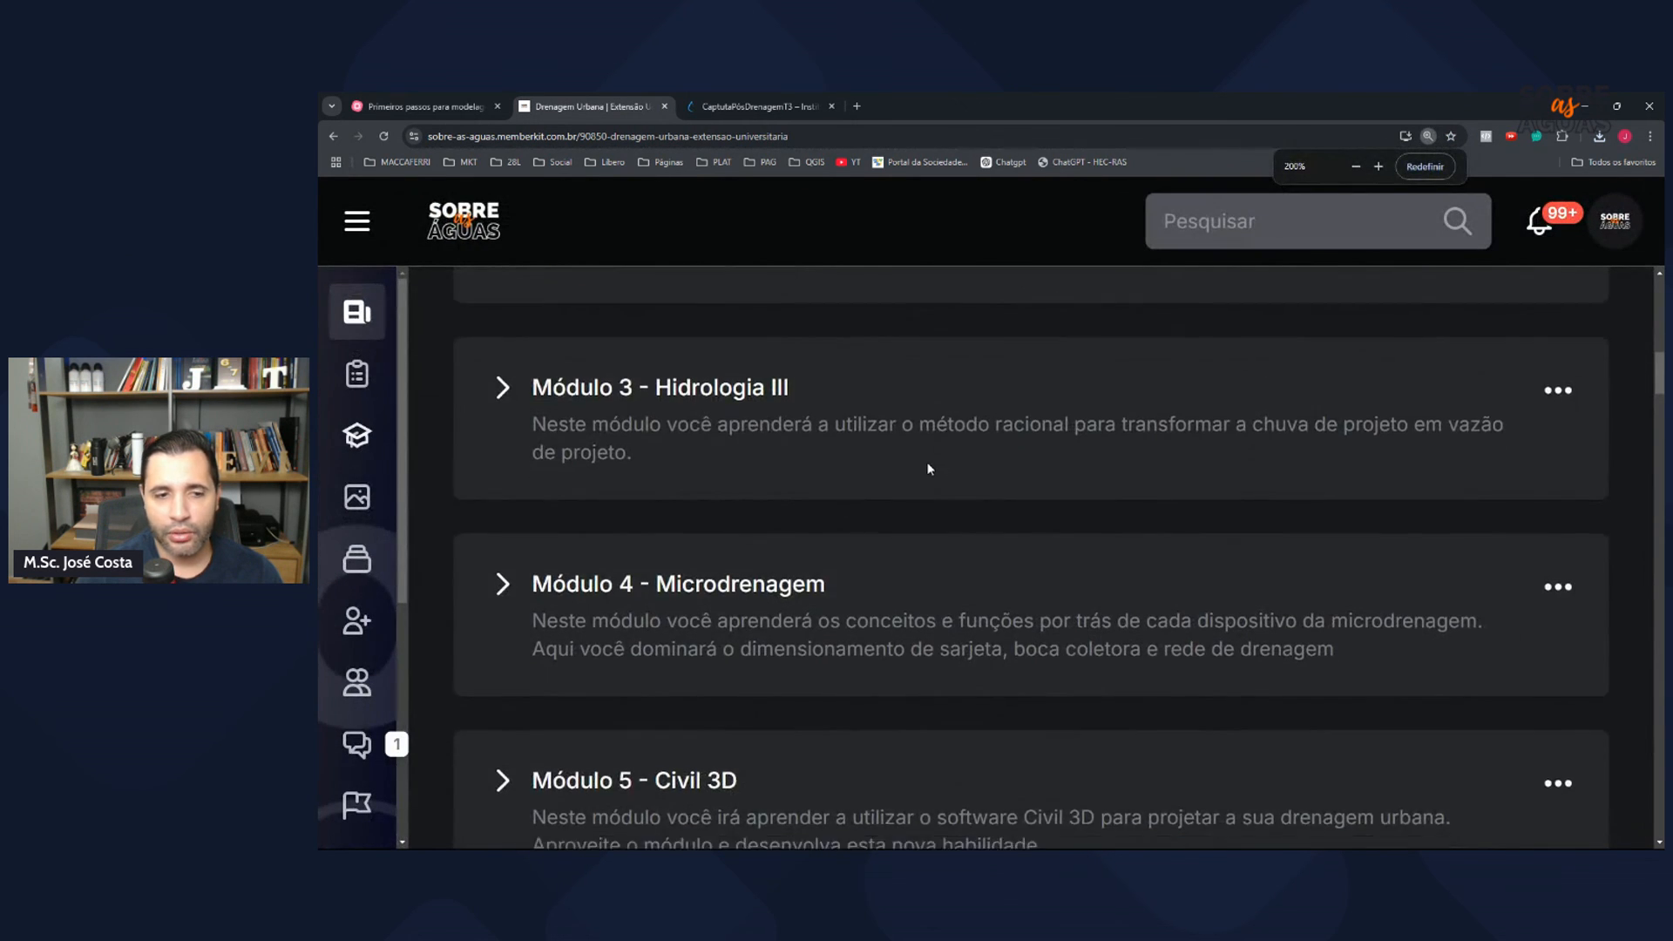
{"action": "scroll", "coordinate": [929, 469], "scroll_direction": "down", "scroll_amount": 10}
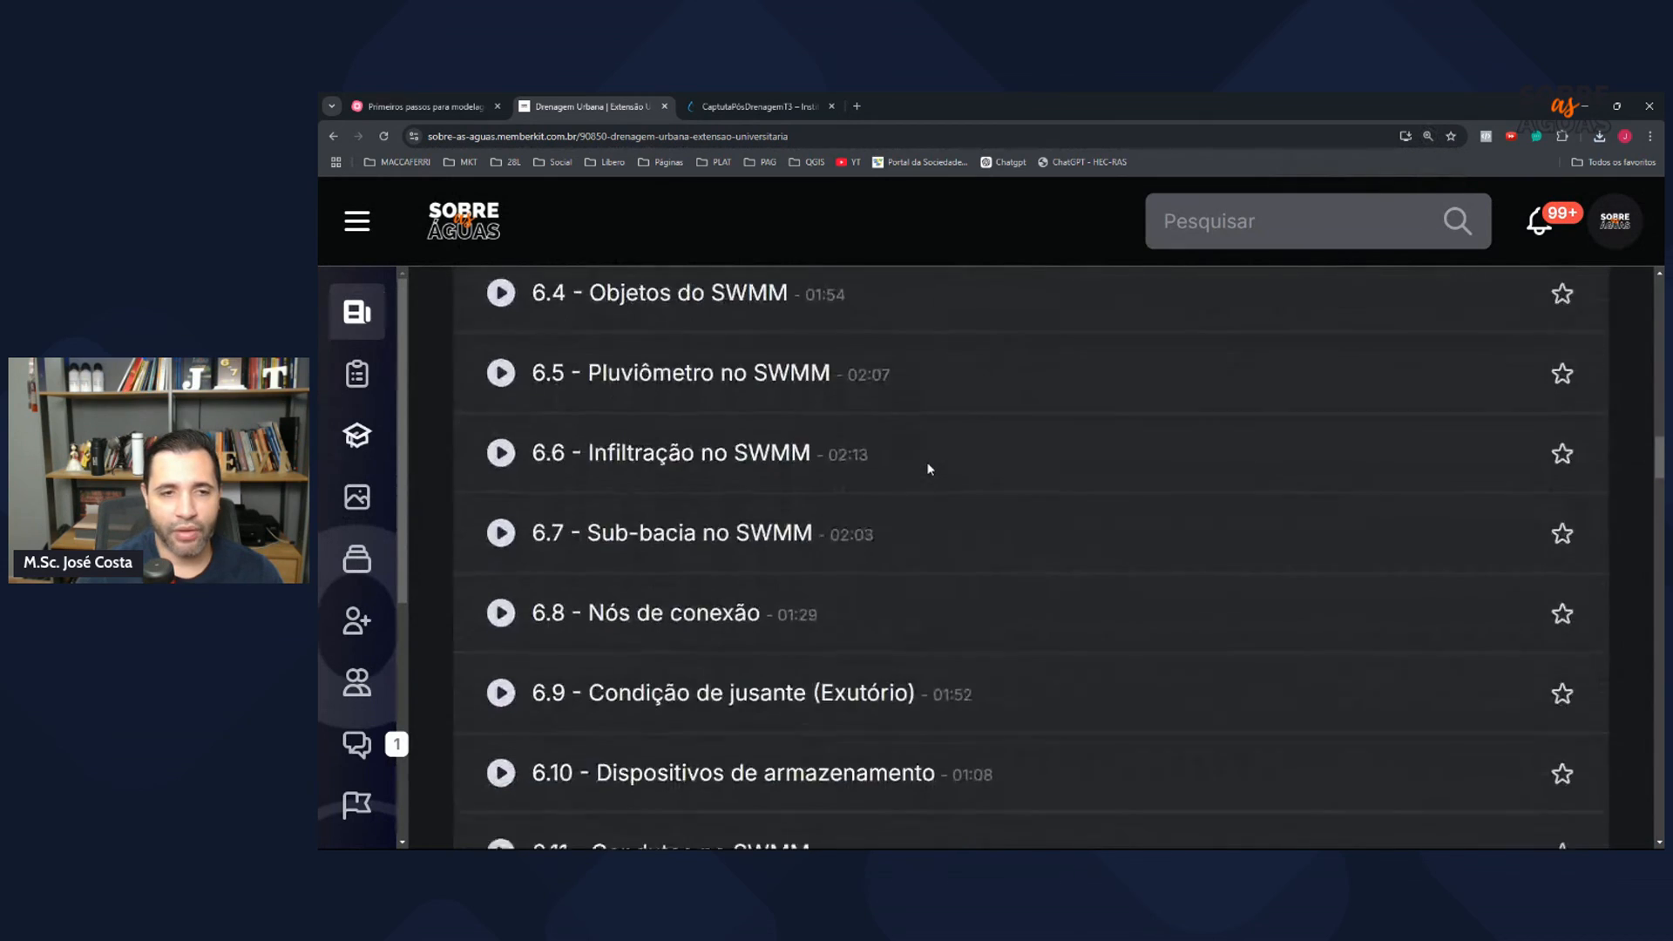
{"action": "scroll", "coordinate": [929, 469], "scroll_direction": "down", "scroll_amount": 10}
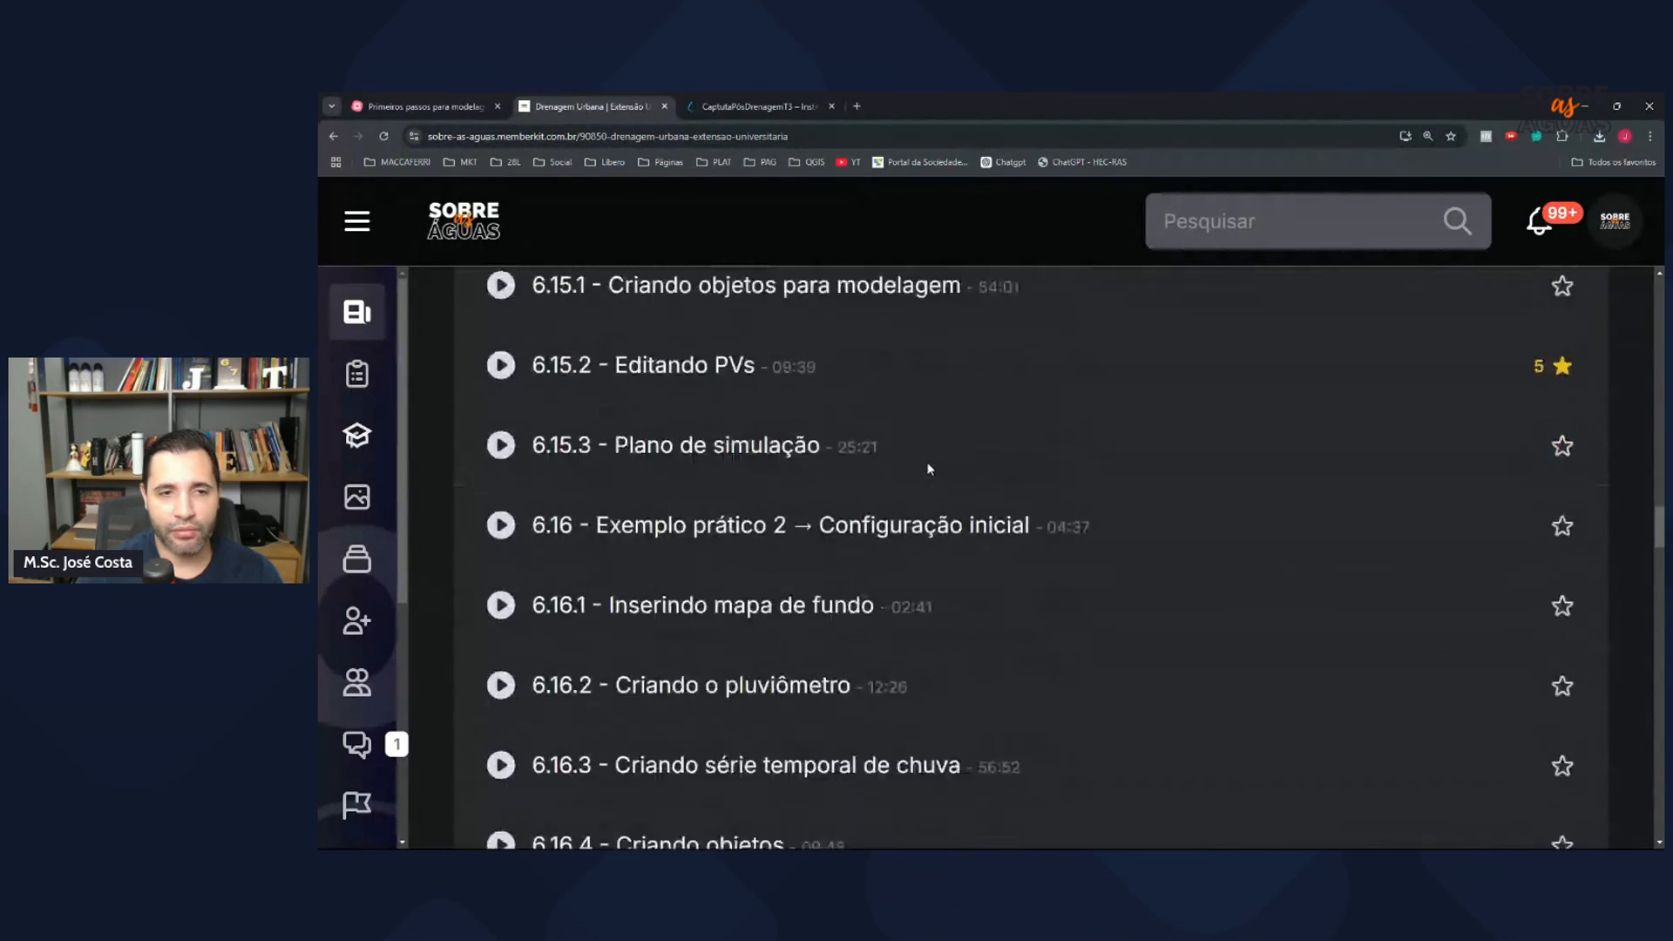
{"action": "scroll", "coordinate": [929, 468], "scroll_direction": "down", "scroll_amount": 10}
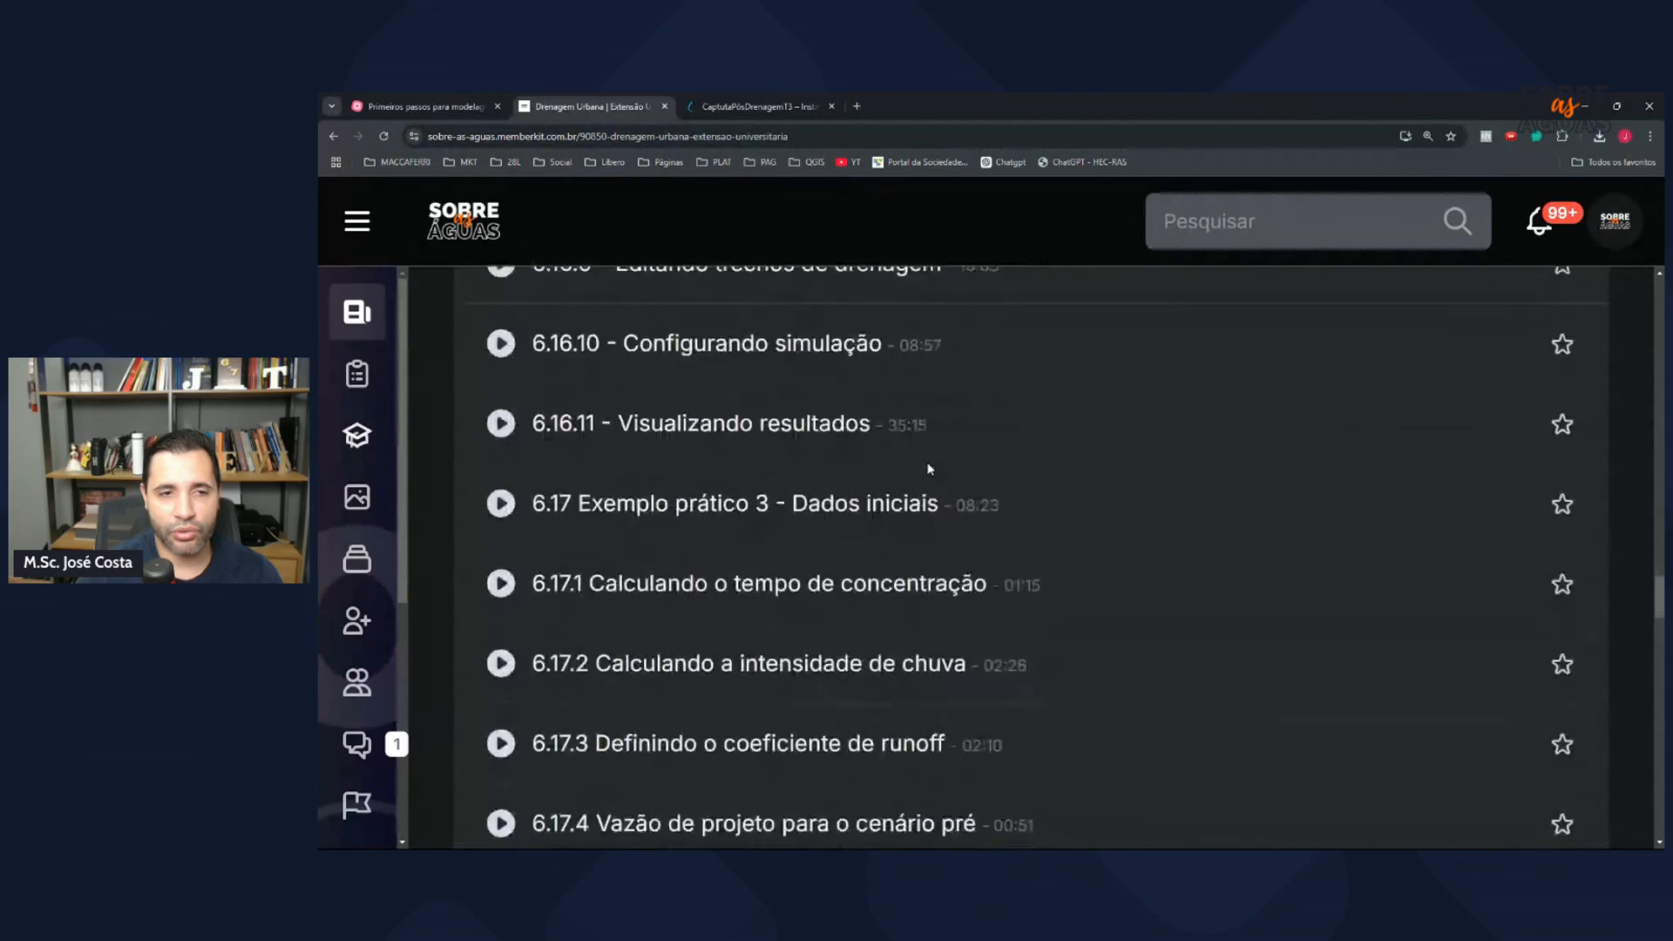
{"action": "scroll", "coordinate": [929, 468], "scroll_direction": "down", "scroll_amount": 10}
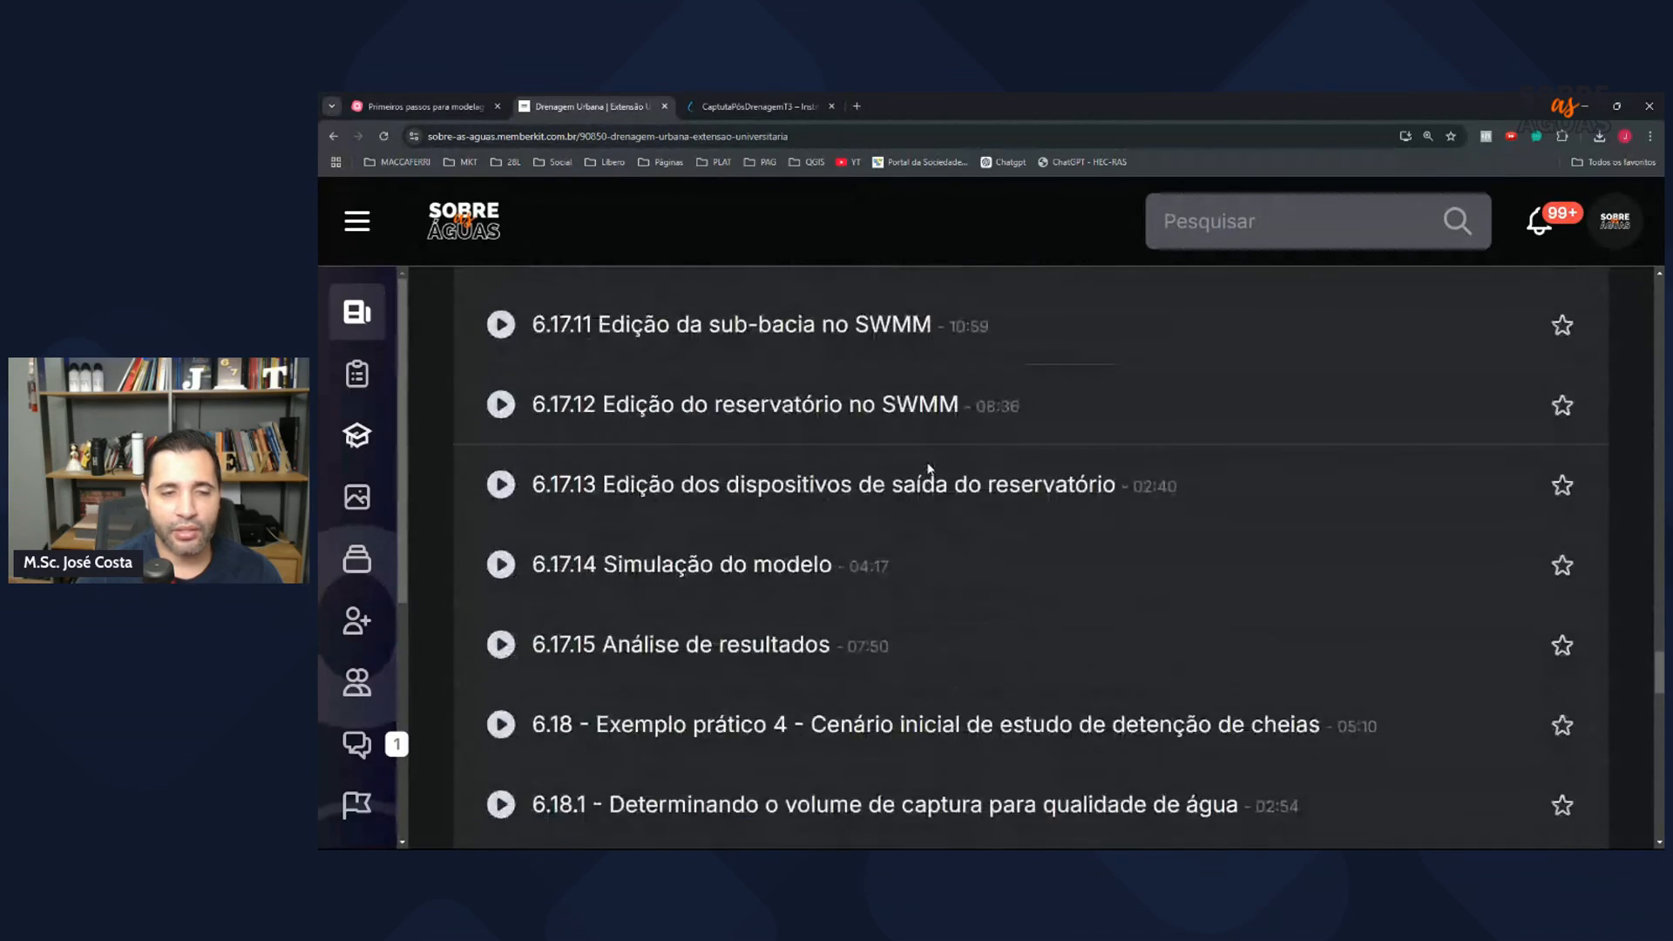
Step: Look through the remaining lessons of Módulo 6 - Modelagem SWMM, collapse the module and reduce the page zoom to 110%
{"action": "scroll", "coordinate": [929, 469], "scroll_direction": "down", "scroll_amount": 10}
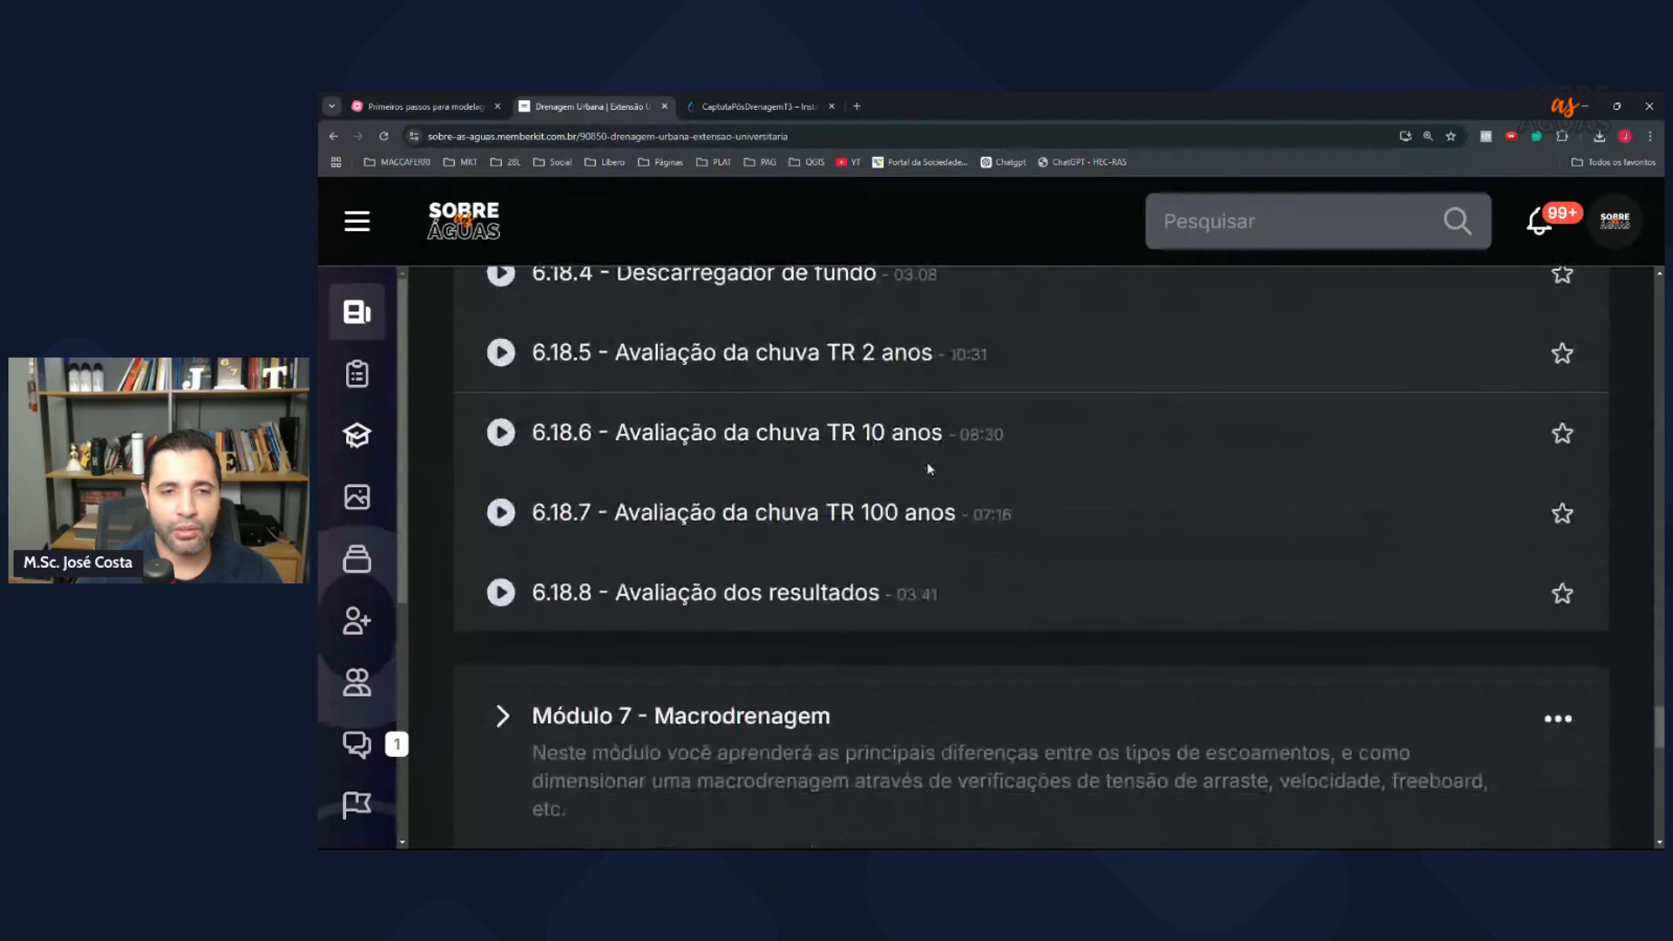
{"action": "scroll", "coordinate": [929, 469], "scroll_direction": "up", "scroll_amount": 15}
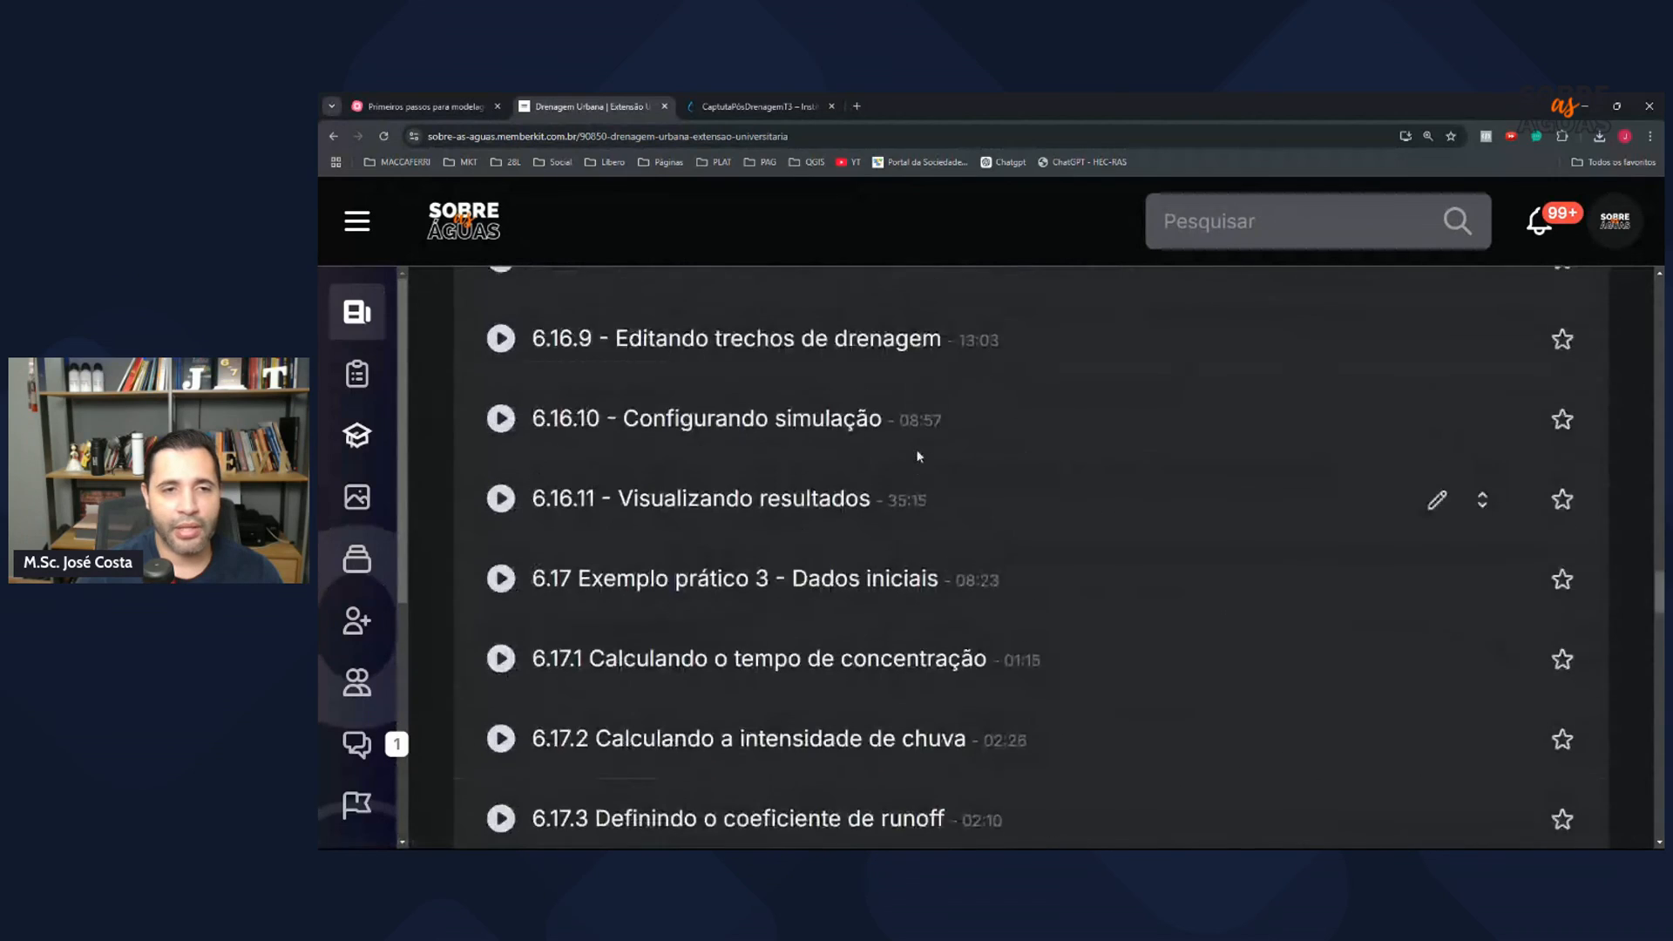
{"action": "scroll", "coordinate": [914, 464], "scroll_direction": "up", "scroll_amount": 15}
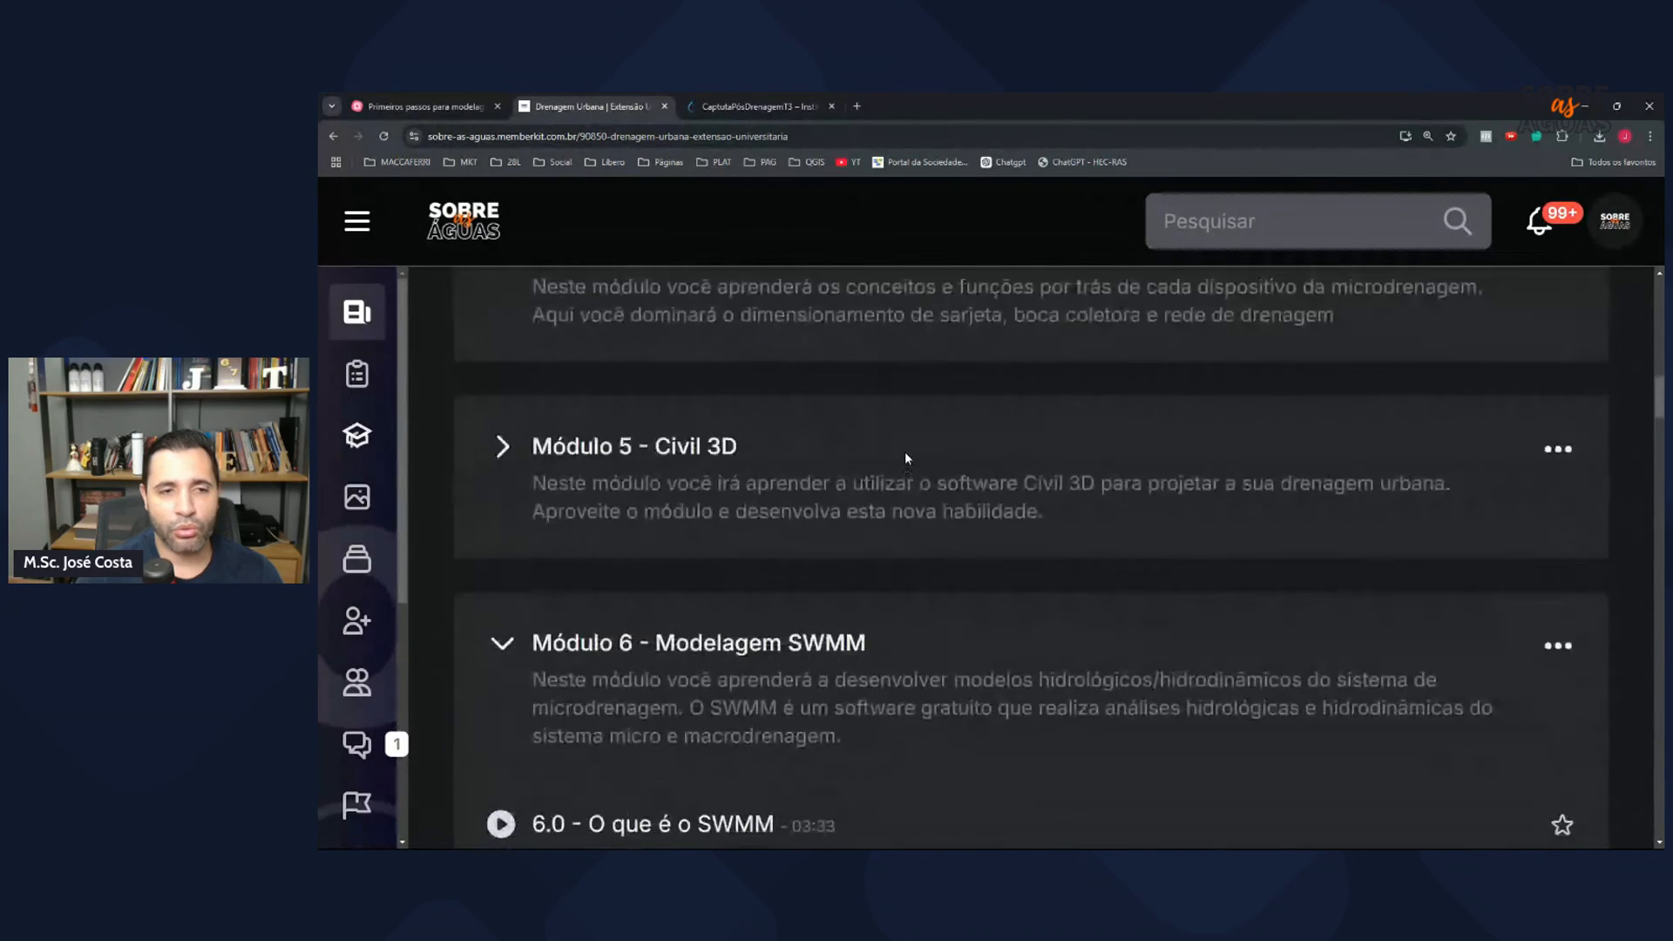
{"action": "left_click", "coordinate": [550, 505]}
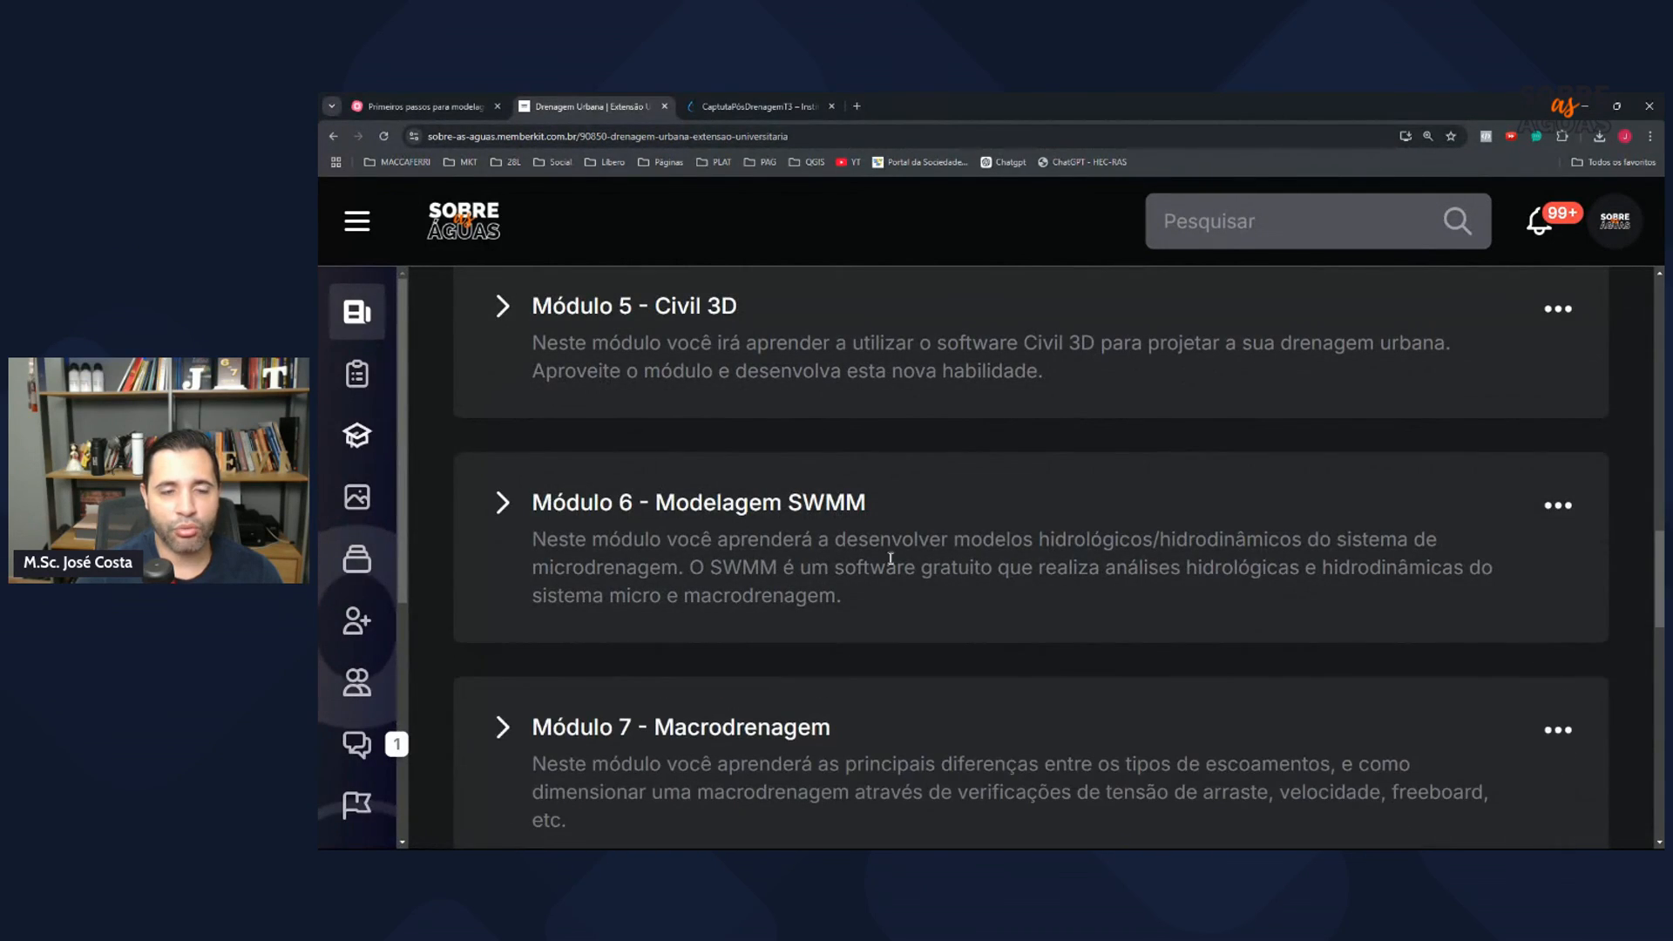
{"action": "scroll", "coordinate": [1062, 573], "scroll_direction": "down", "scroll_amount": 3}
{"action": "key", "text": "ctrl+minus"}
{"action": "scroll", "coordinate": [747, 489], "scroll_direction": "up", "scroll_amount": 3}
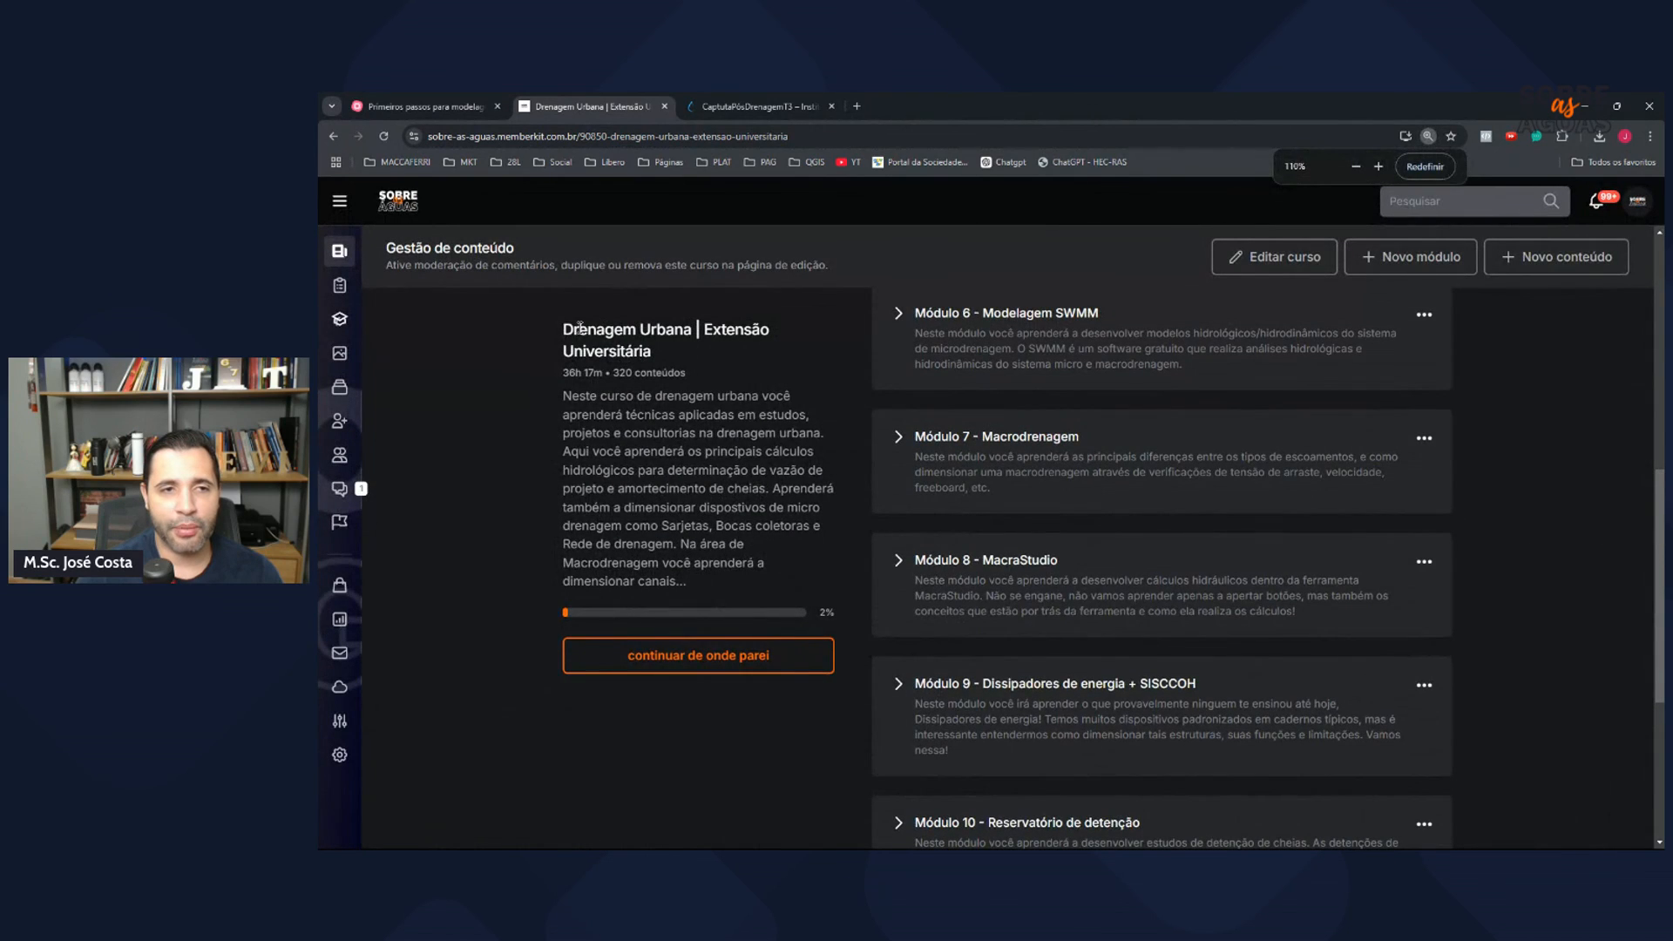
Step: Return to the Sobre as Águas platform home page and look over its course catalogue down to the Bônus section
{"action": "left_click_drag", "start_coordinate": [573, 330], "coordinate": [674, 329]}
{"action": "left_click", "coordinate": [397, 203]}
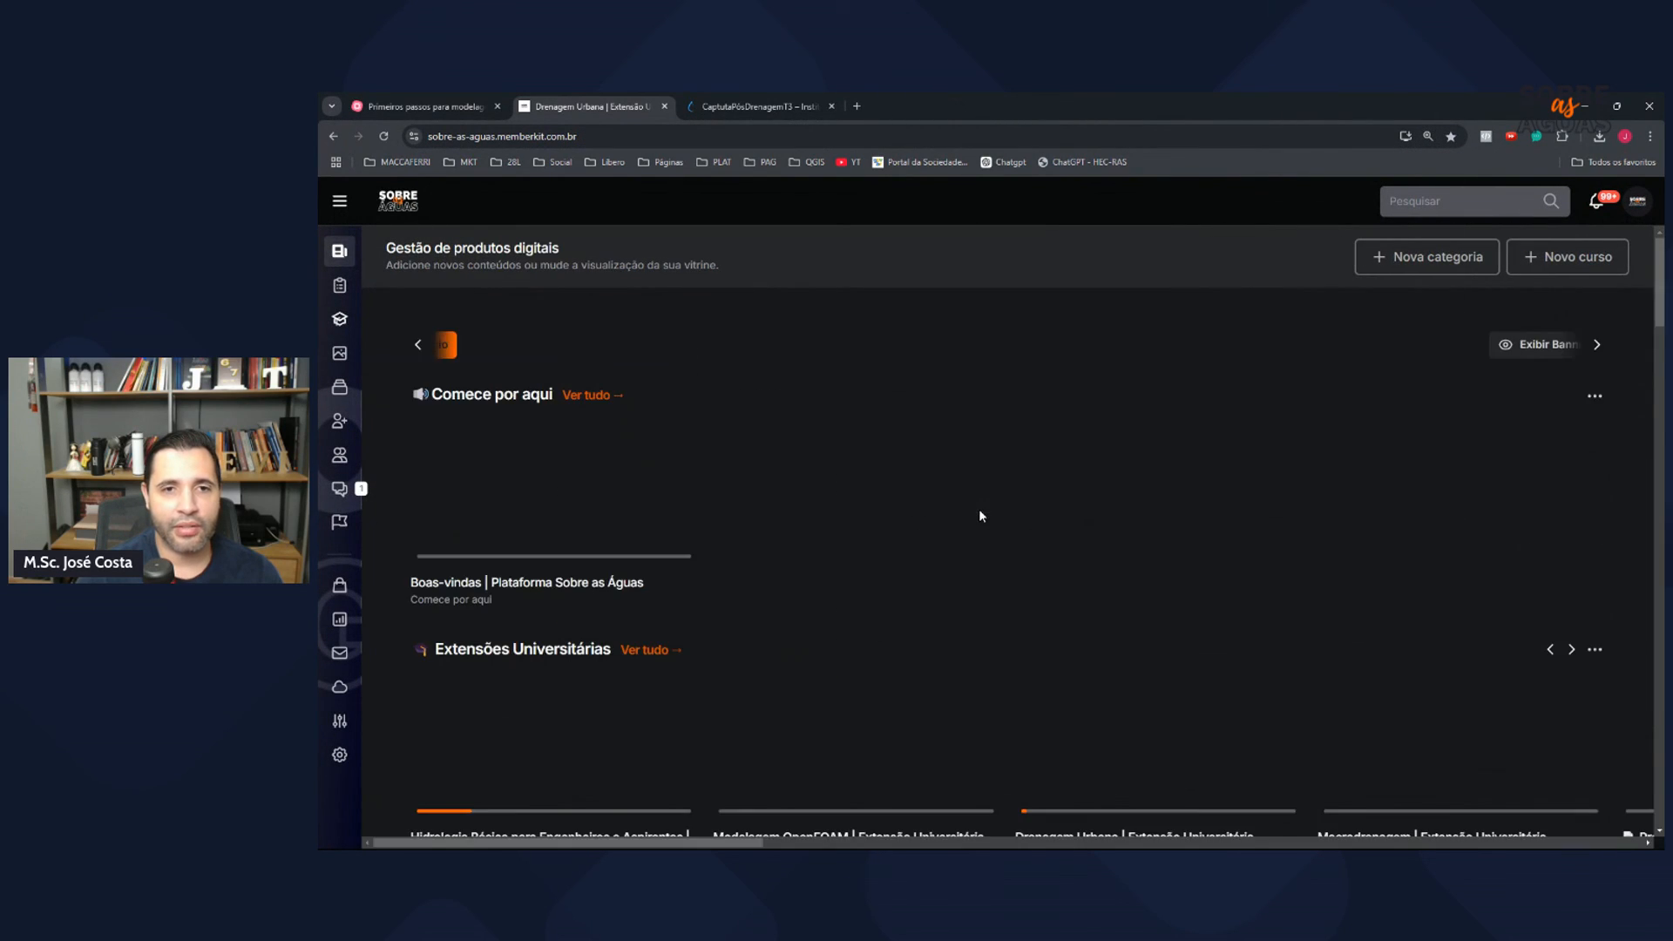
{"action": "scroll", "coordinate": [804, 514], "scroll_direction": "down", "scroll_amount": 8}
{"action": "scroll", "coordinate": [958, 558], "scroll_direction": "down", "scroll_amount": 4}
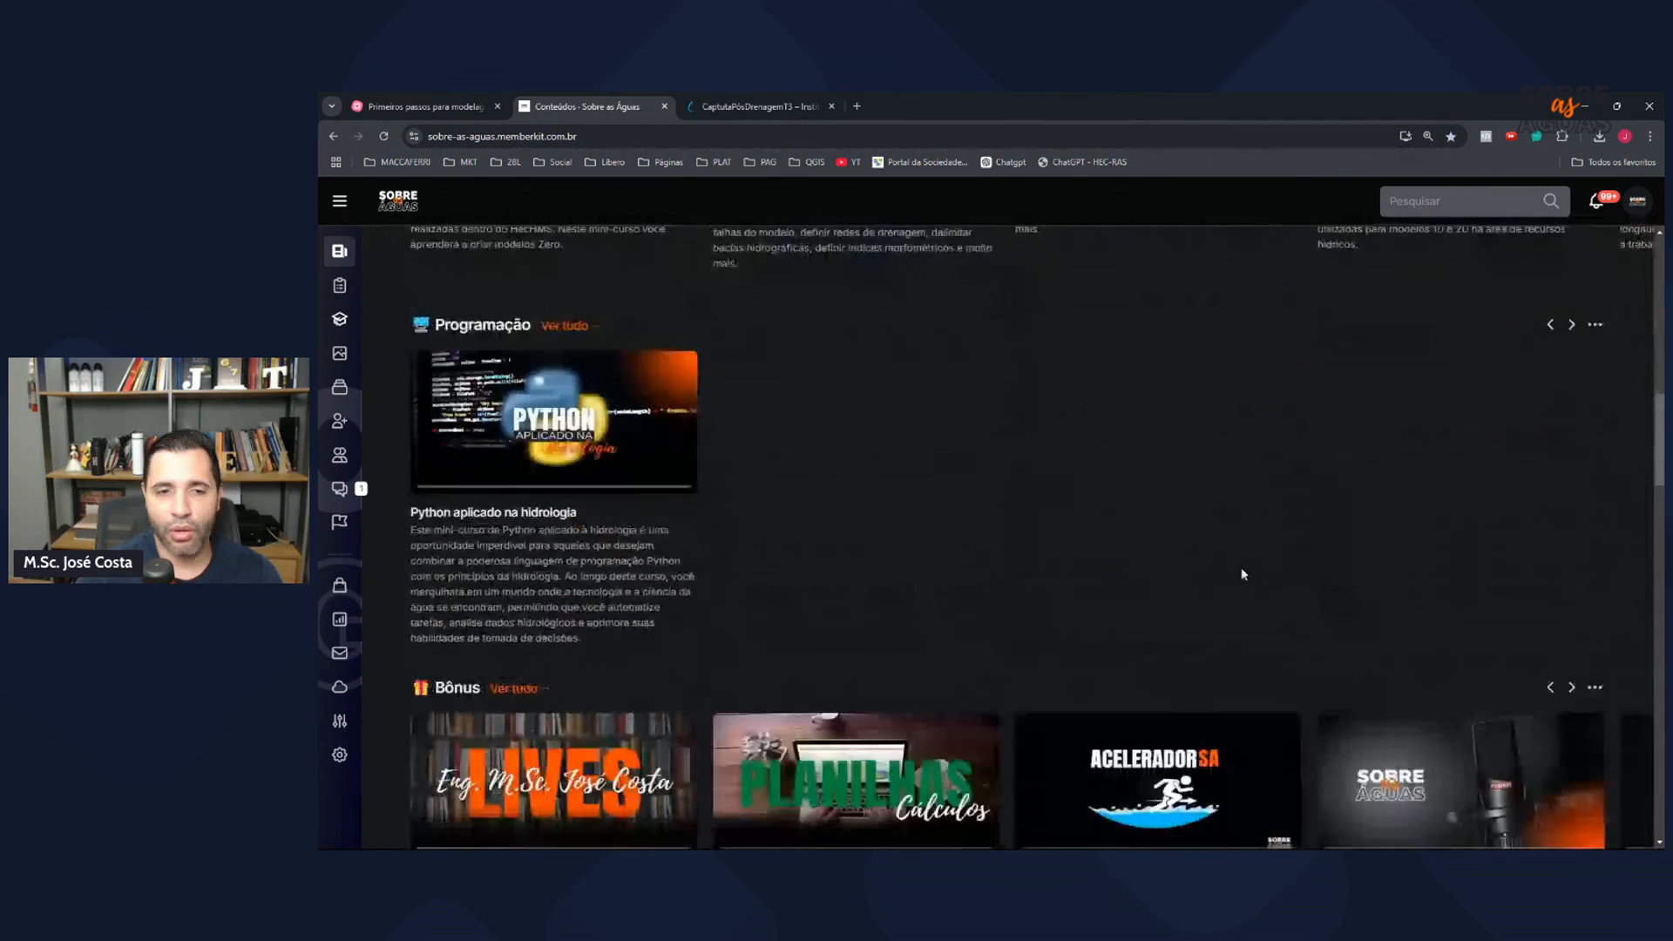
{"action": "scroll", "coordinate": [937, 523], "scroll_direction": "up", "scroll_amount": 12}
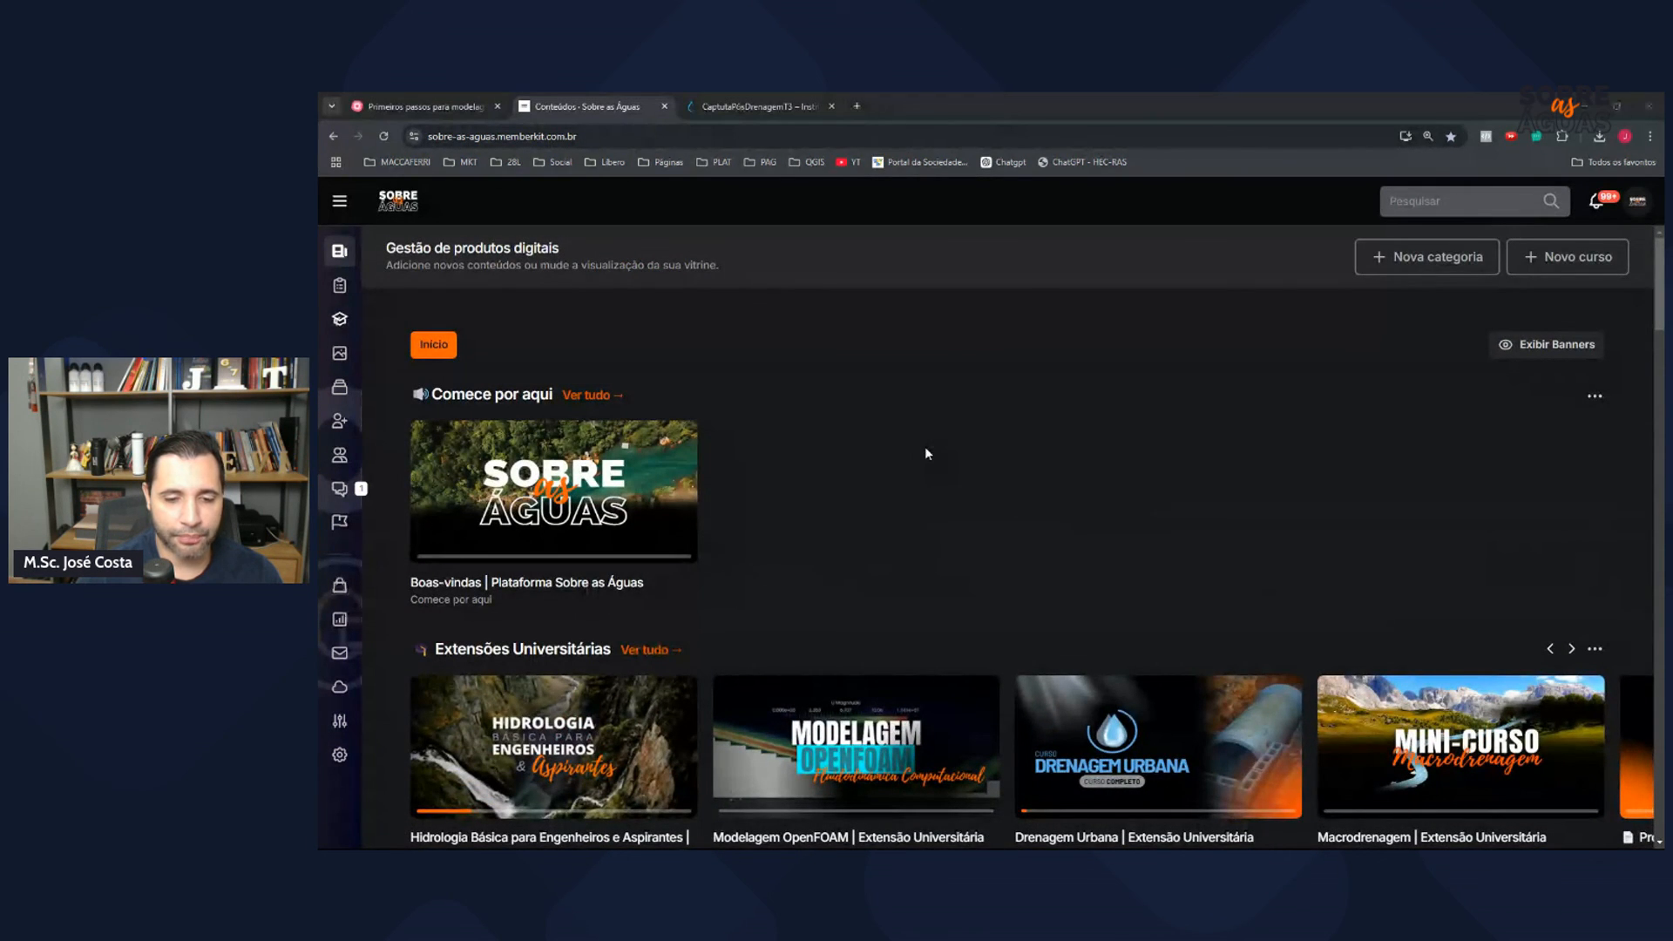
Step: Switch to the MindMeister mind map and collapse the "Como se aprofundar no tema e dominar o SWMM?!" and "O que é o SWMM?" branches
{"action": "key", "text": "alt+Tab"}
{"action": "key", "text": "alt+Tab"}
{"action": "left_click", "coordinate": [459, 105]}
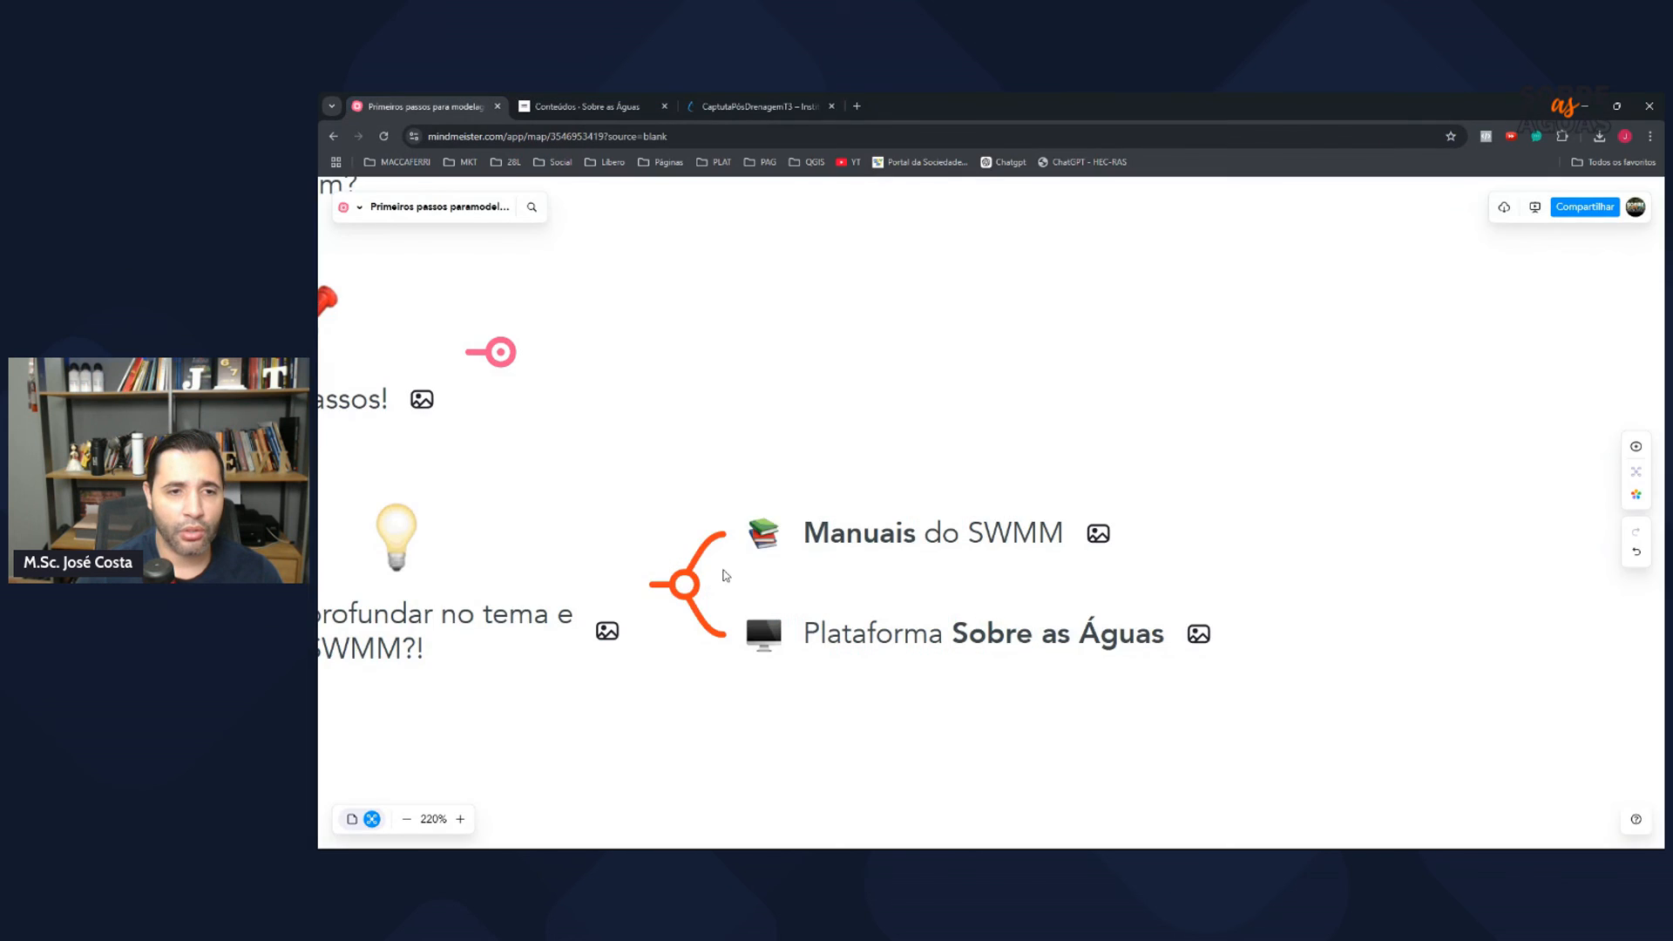
{"action": "left_click", "coordinate": [687, 584]}
{"action": "scroll", "coordinate": [912, 553], "scroll_direction": "down", "scroll_amount": 5}
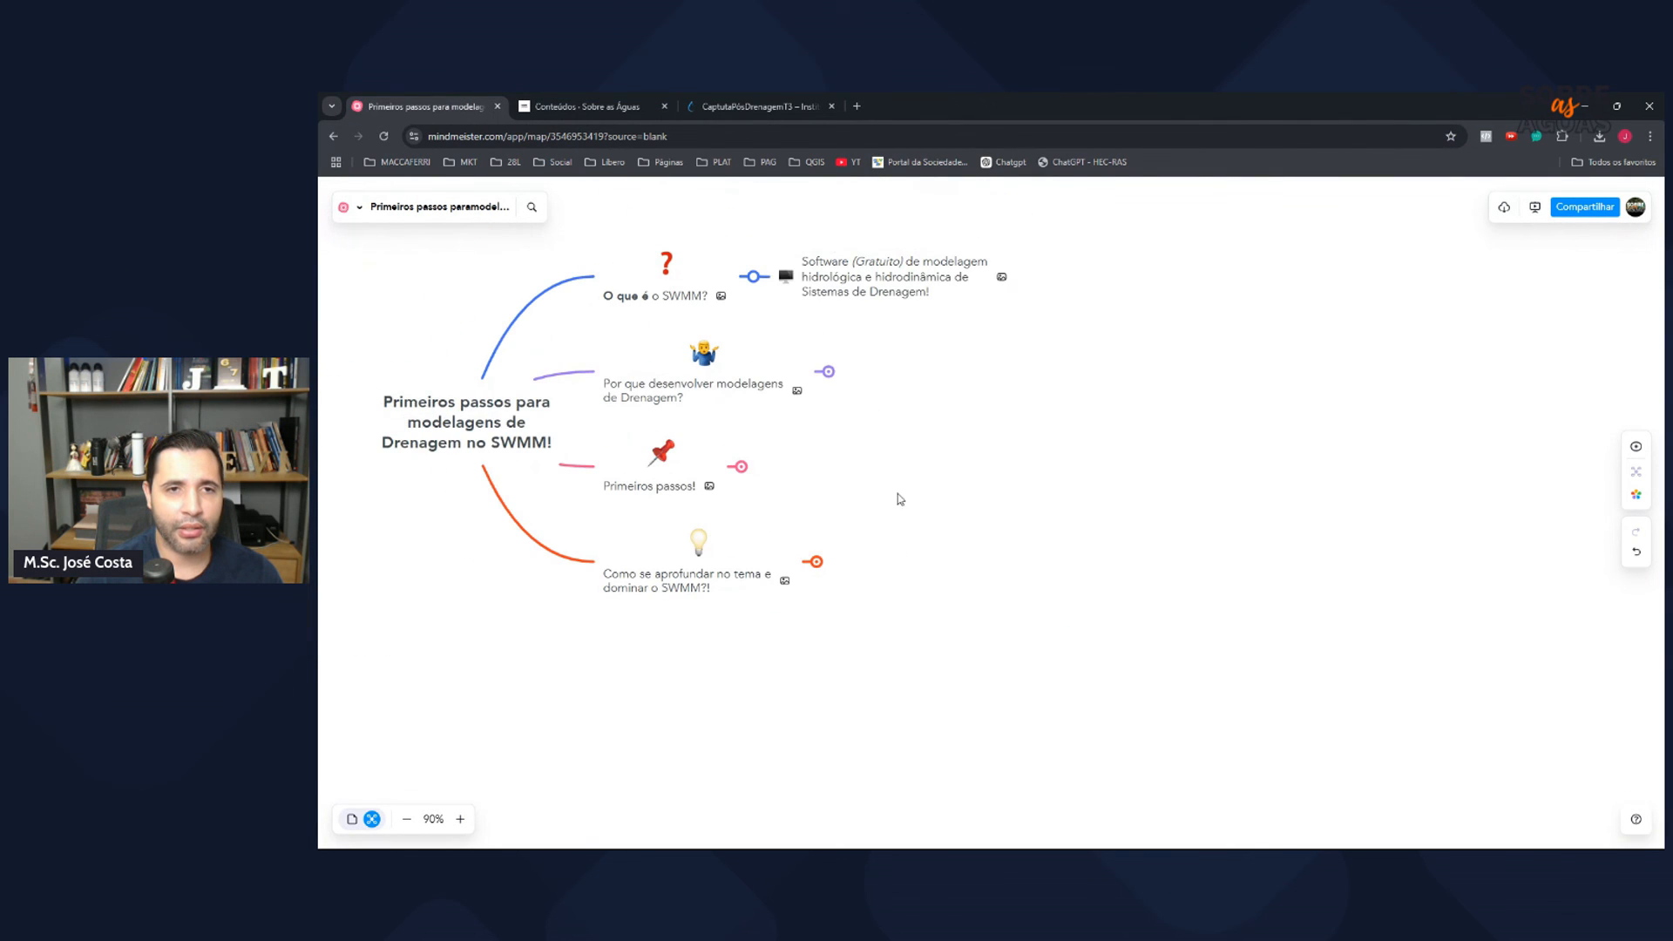
{"action": "left_click", "coordinate": [755, 278]}
{"action": "scroll", "coordinate": [1236, 441], "scroll_direction": "up", "scroll_amount": 5}
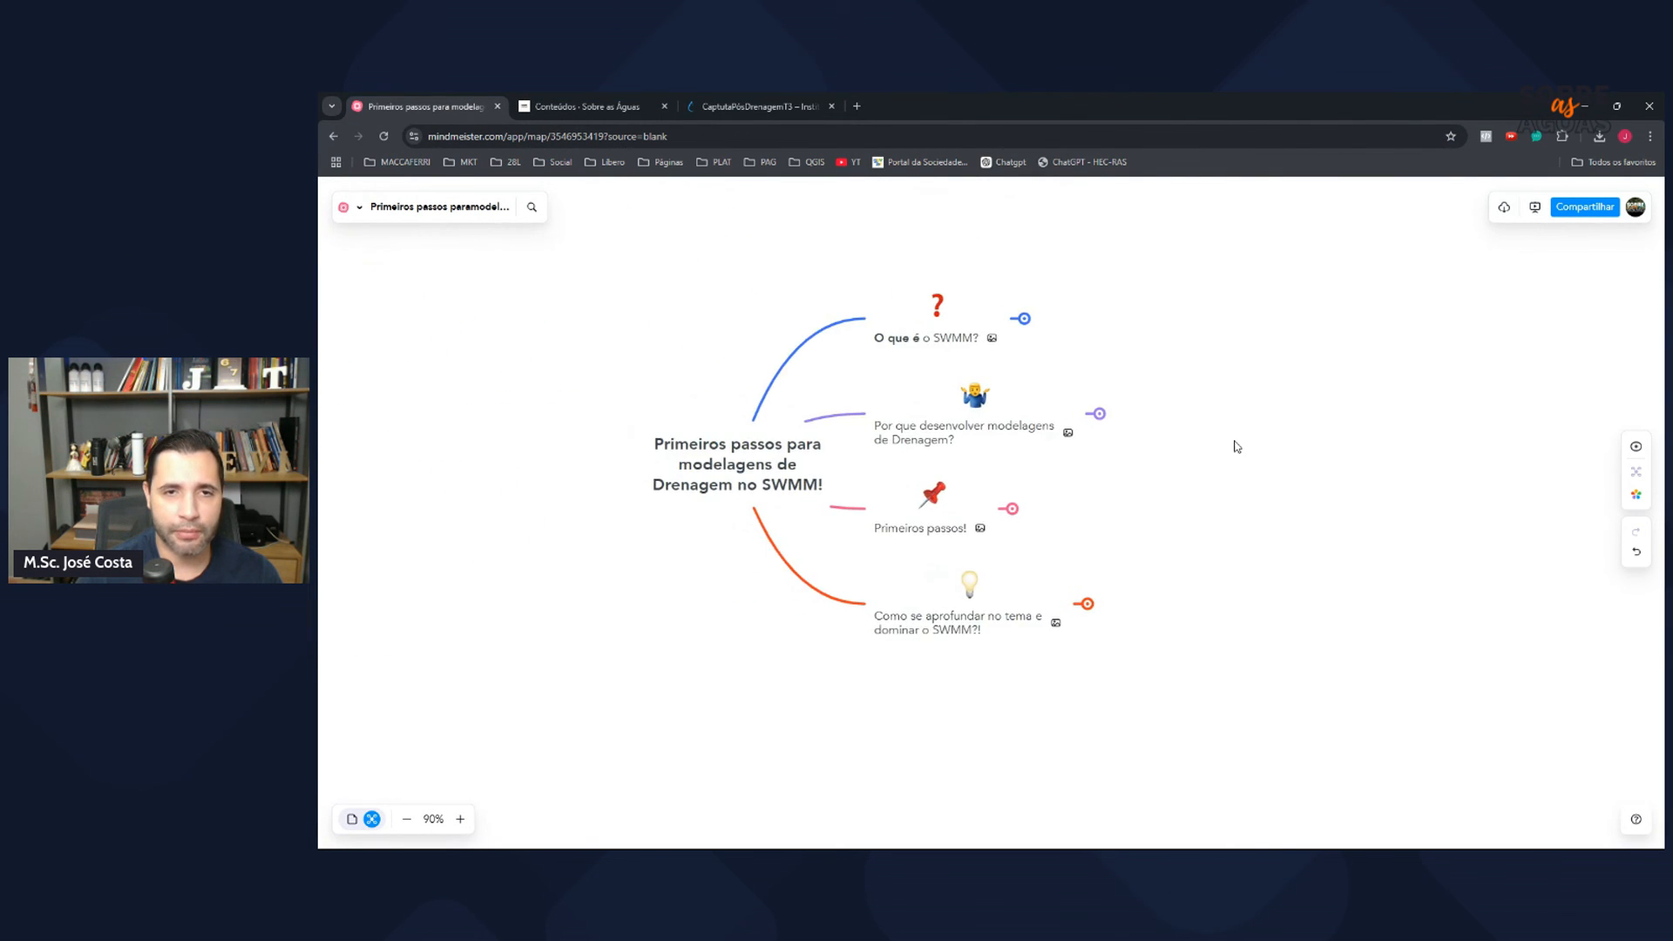
{"action": "left_click_drag", "start_coordinate": [1139, 488], "coordinate": [1386, 495]}
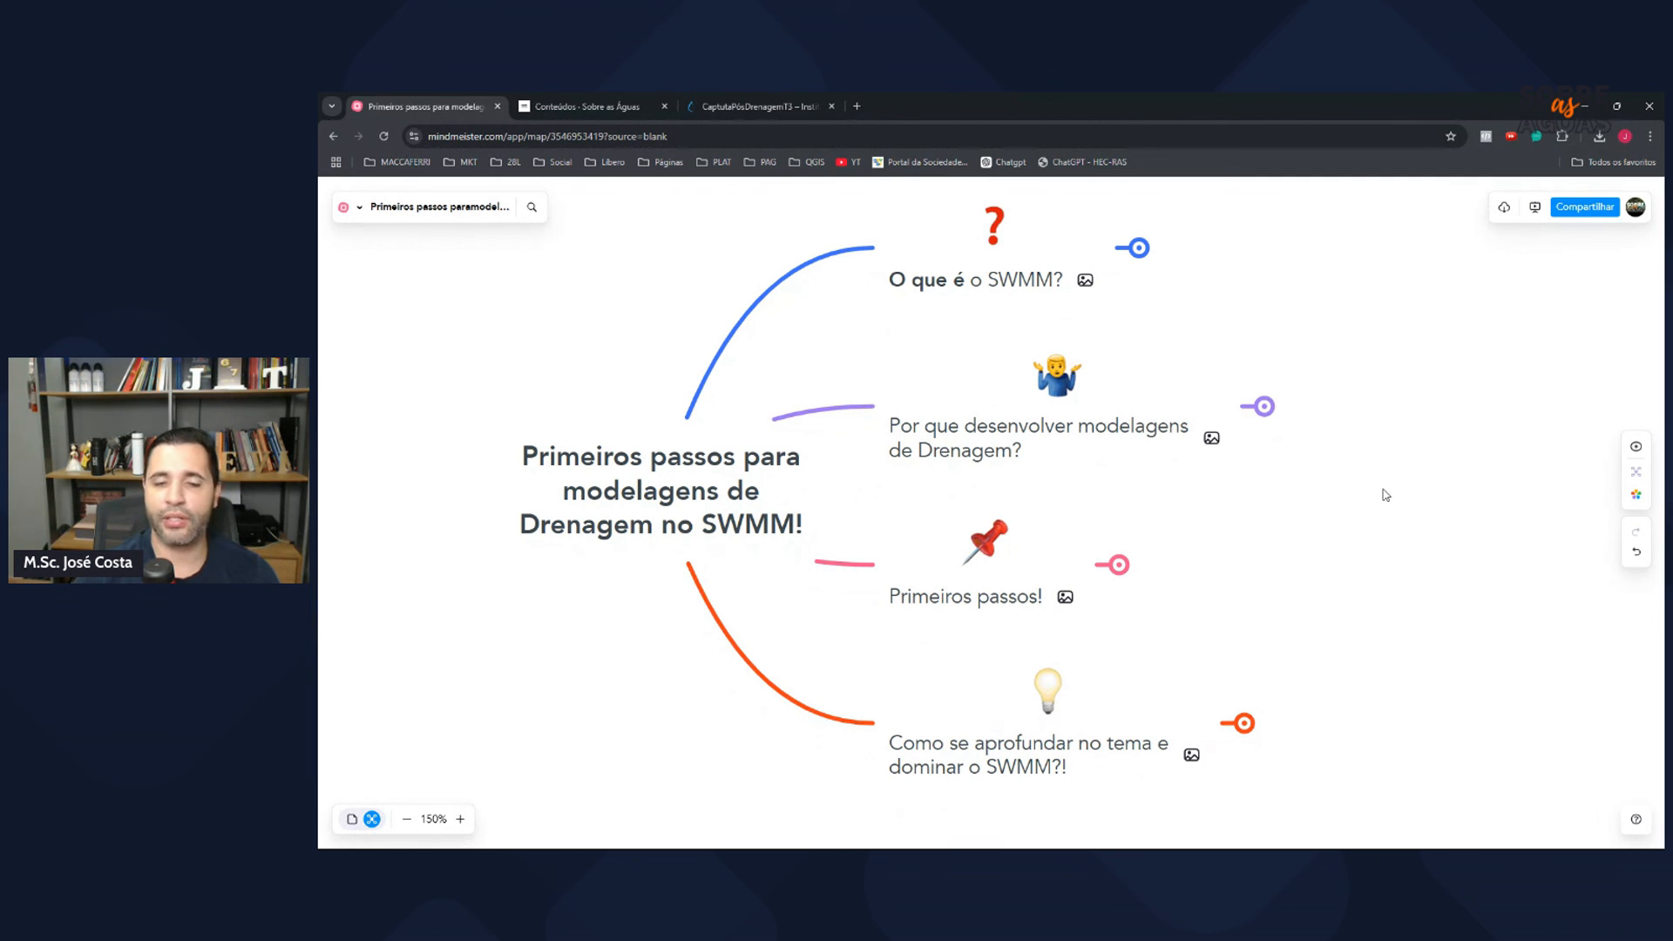
Step: Review the drainage modelling reasons, "Primeiros passos!" and "Como se aprofundar" branches by expanding and collapsing each in turn
{"action": "left_click", "coordinate": [1272, 410]}
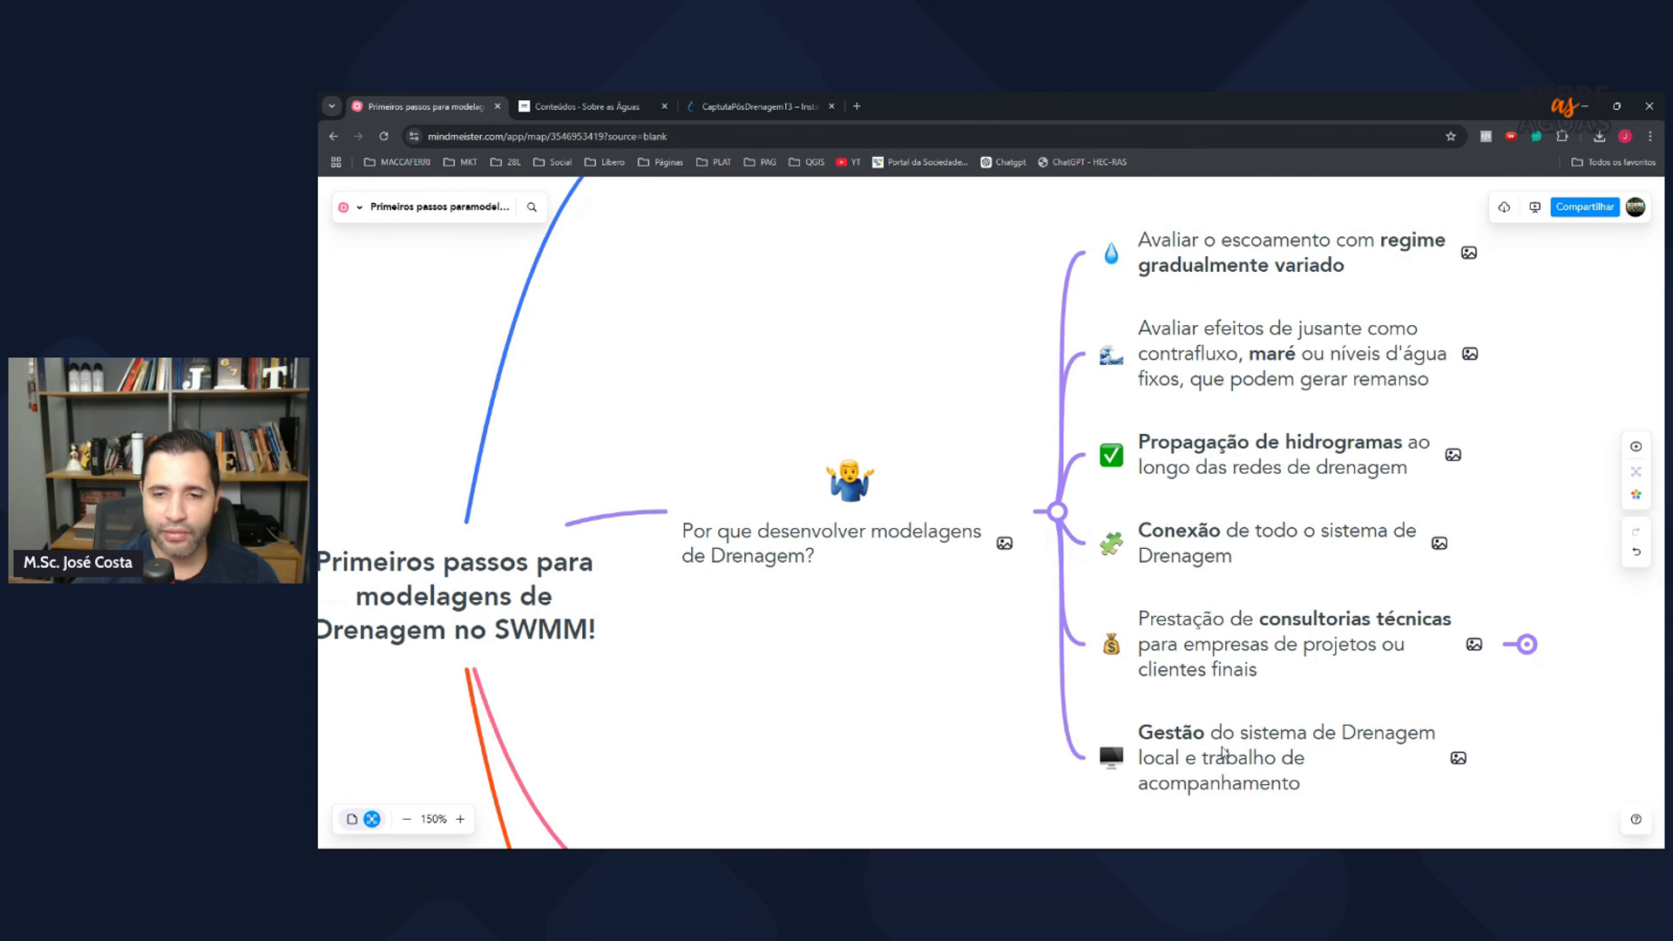
{"action": "left_click", "coordinate": [1063, 513]}
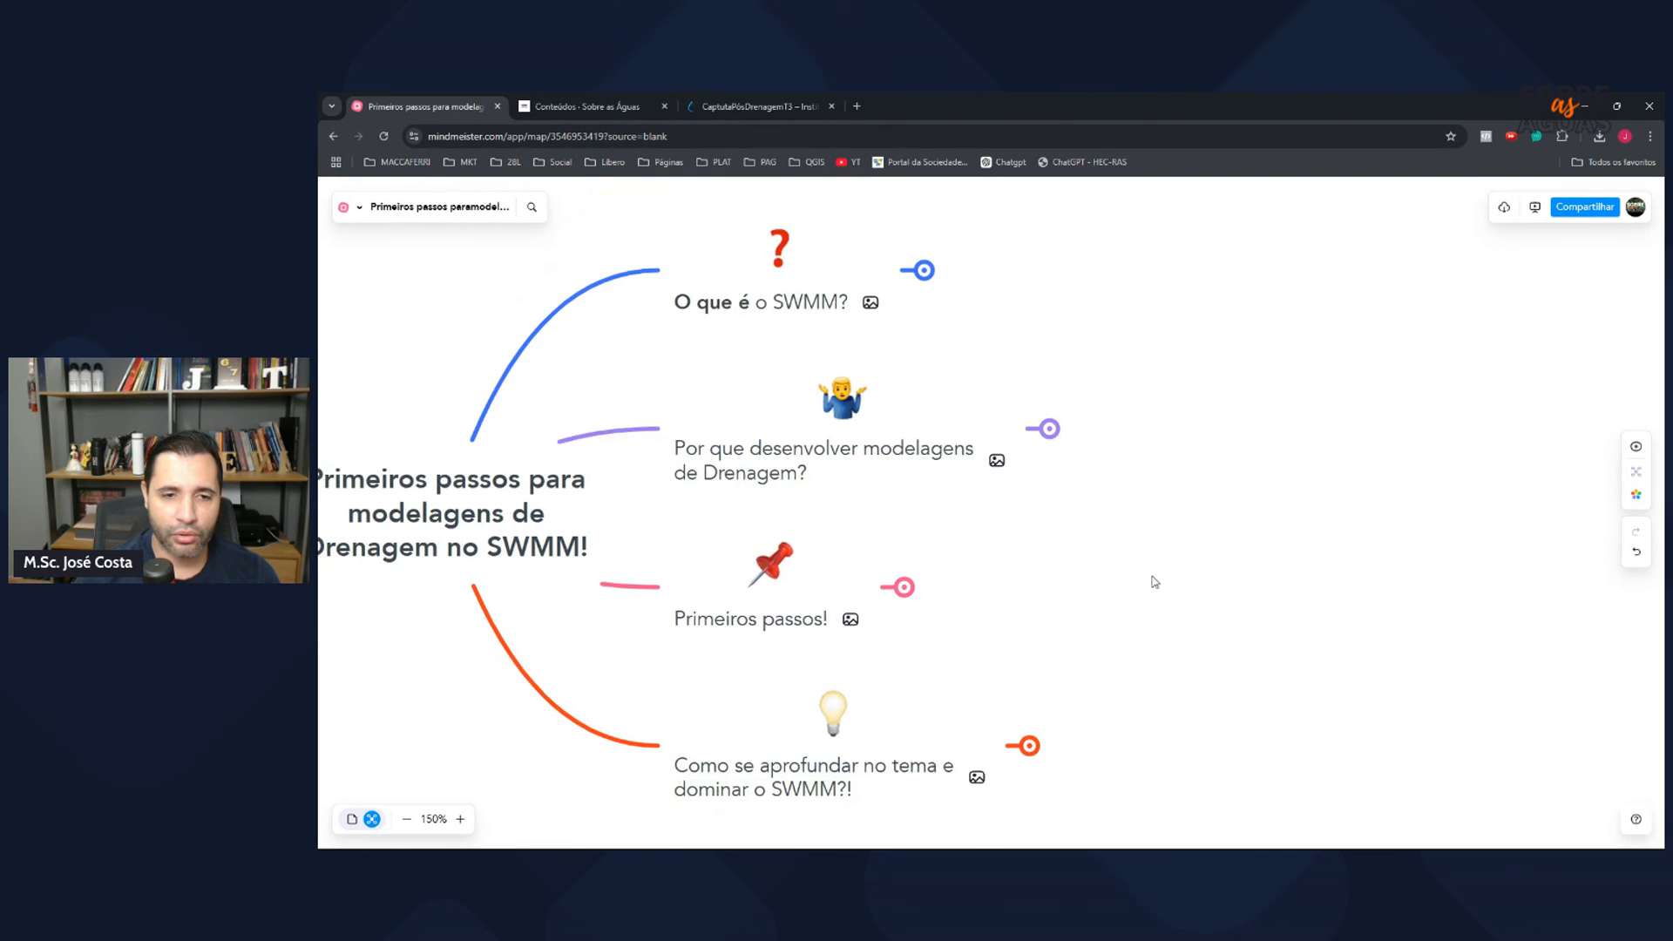
{"action": "left_click", "coordinate": [902, 505]}
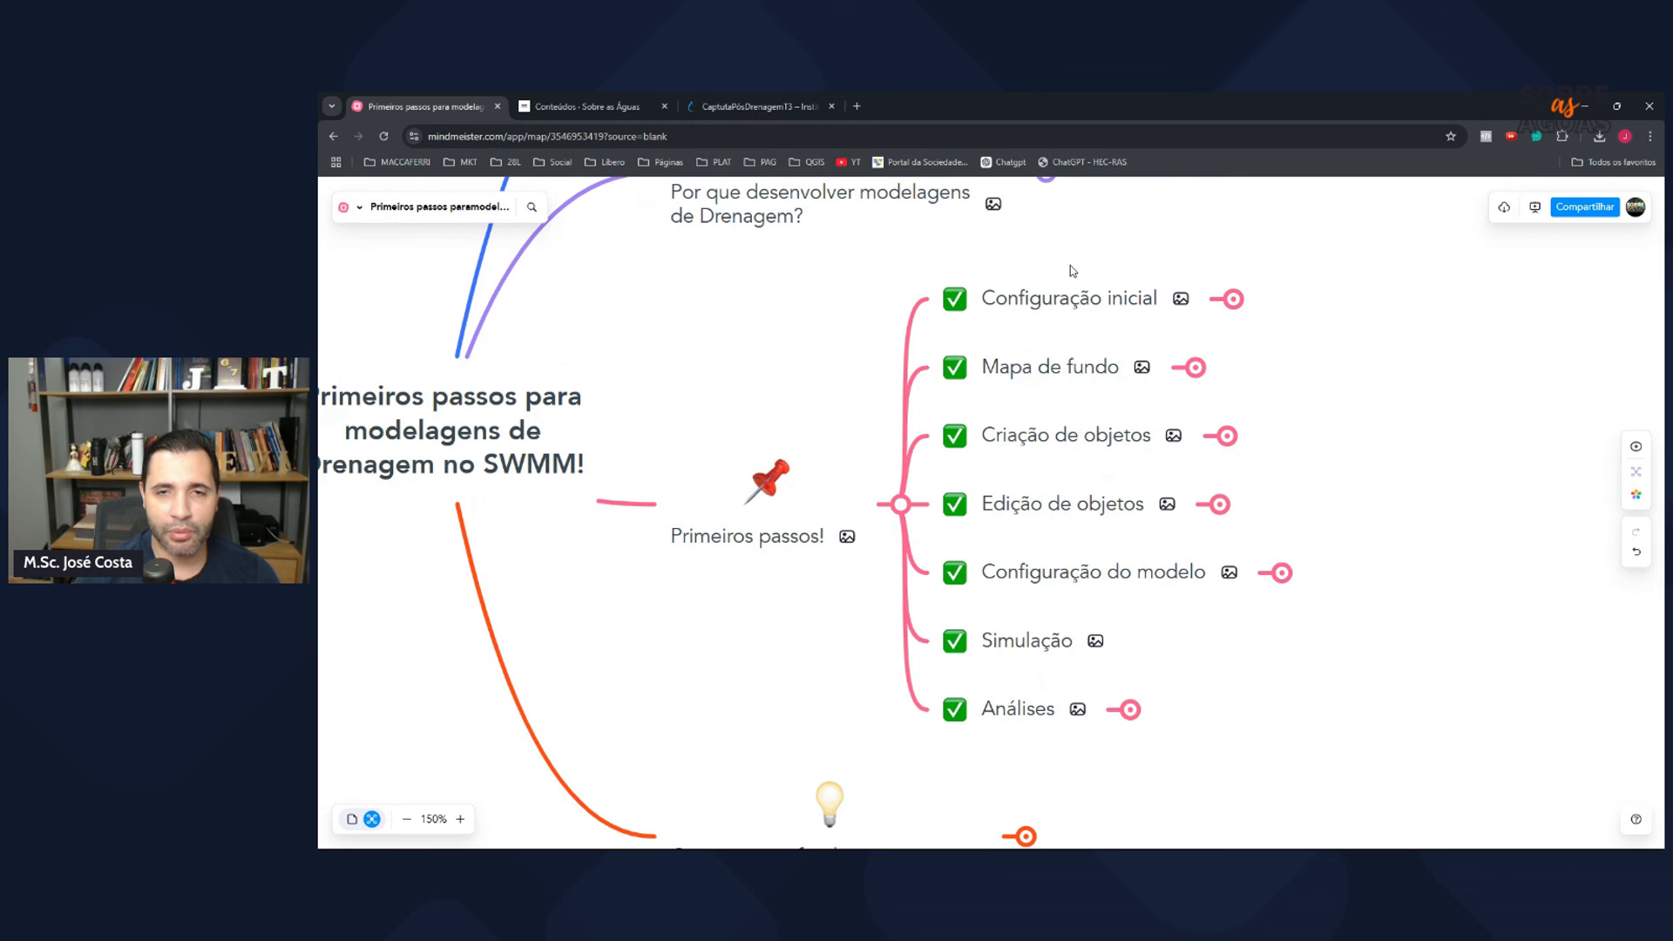
{"action": "left_click", "coordinate": [900, 506]}
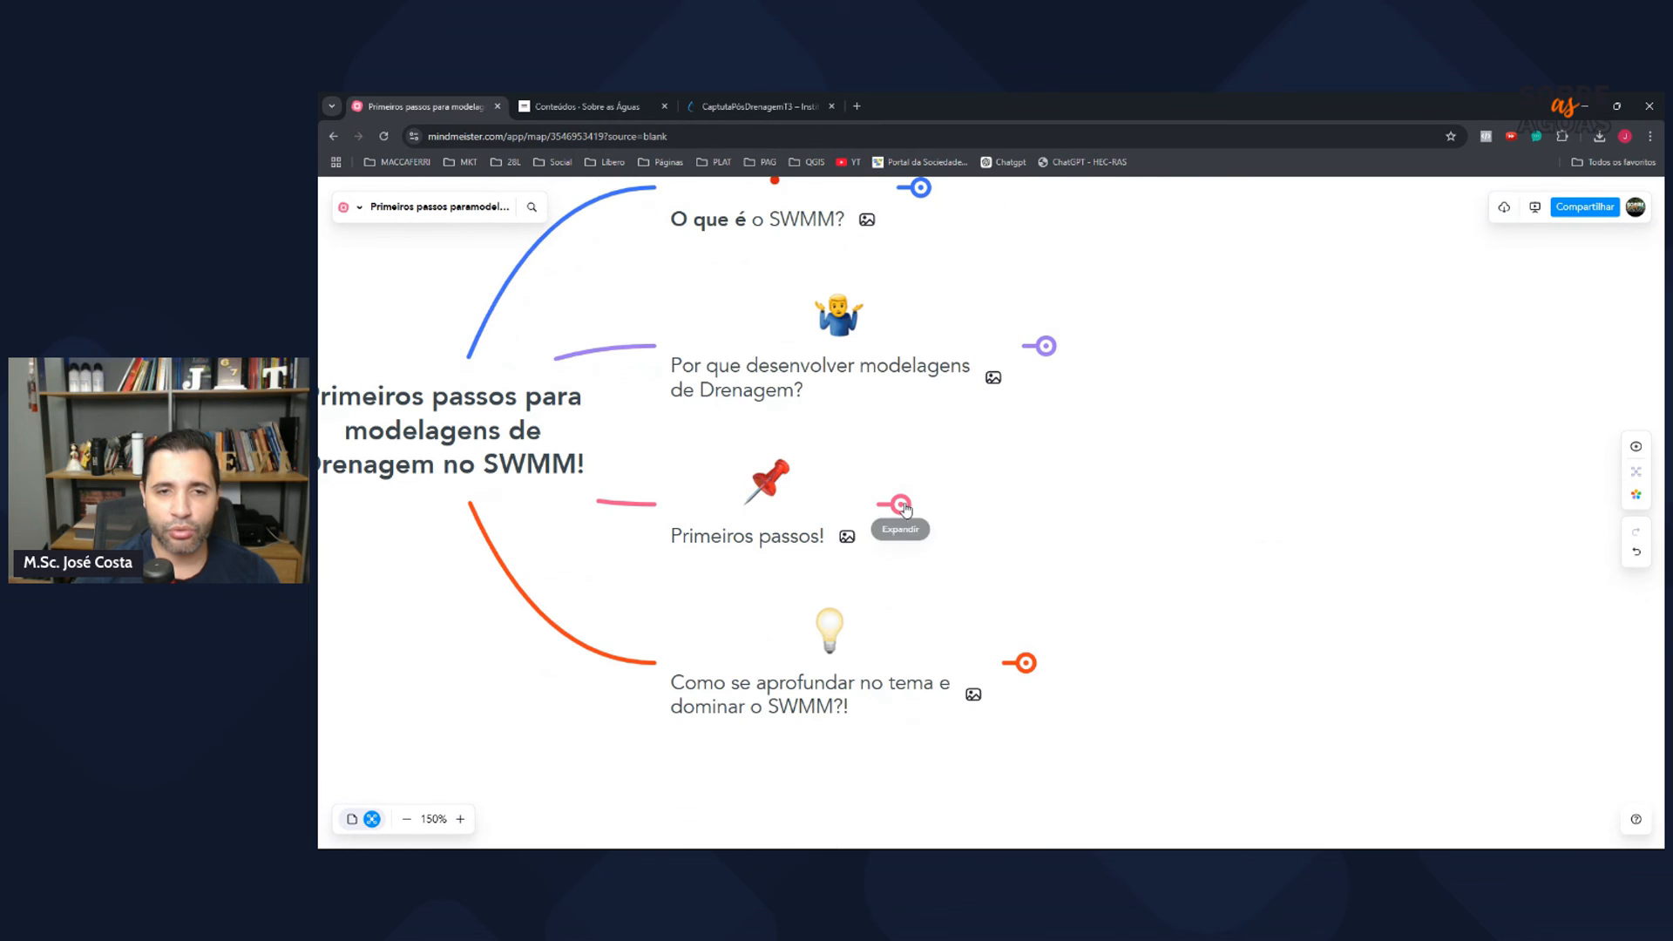
{"action": "left_click", "coordinate": [1029, 664]}
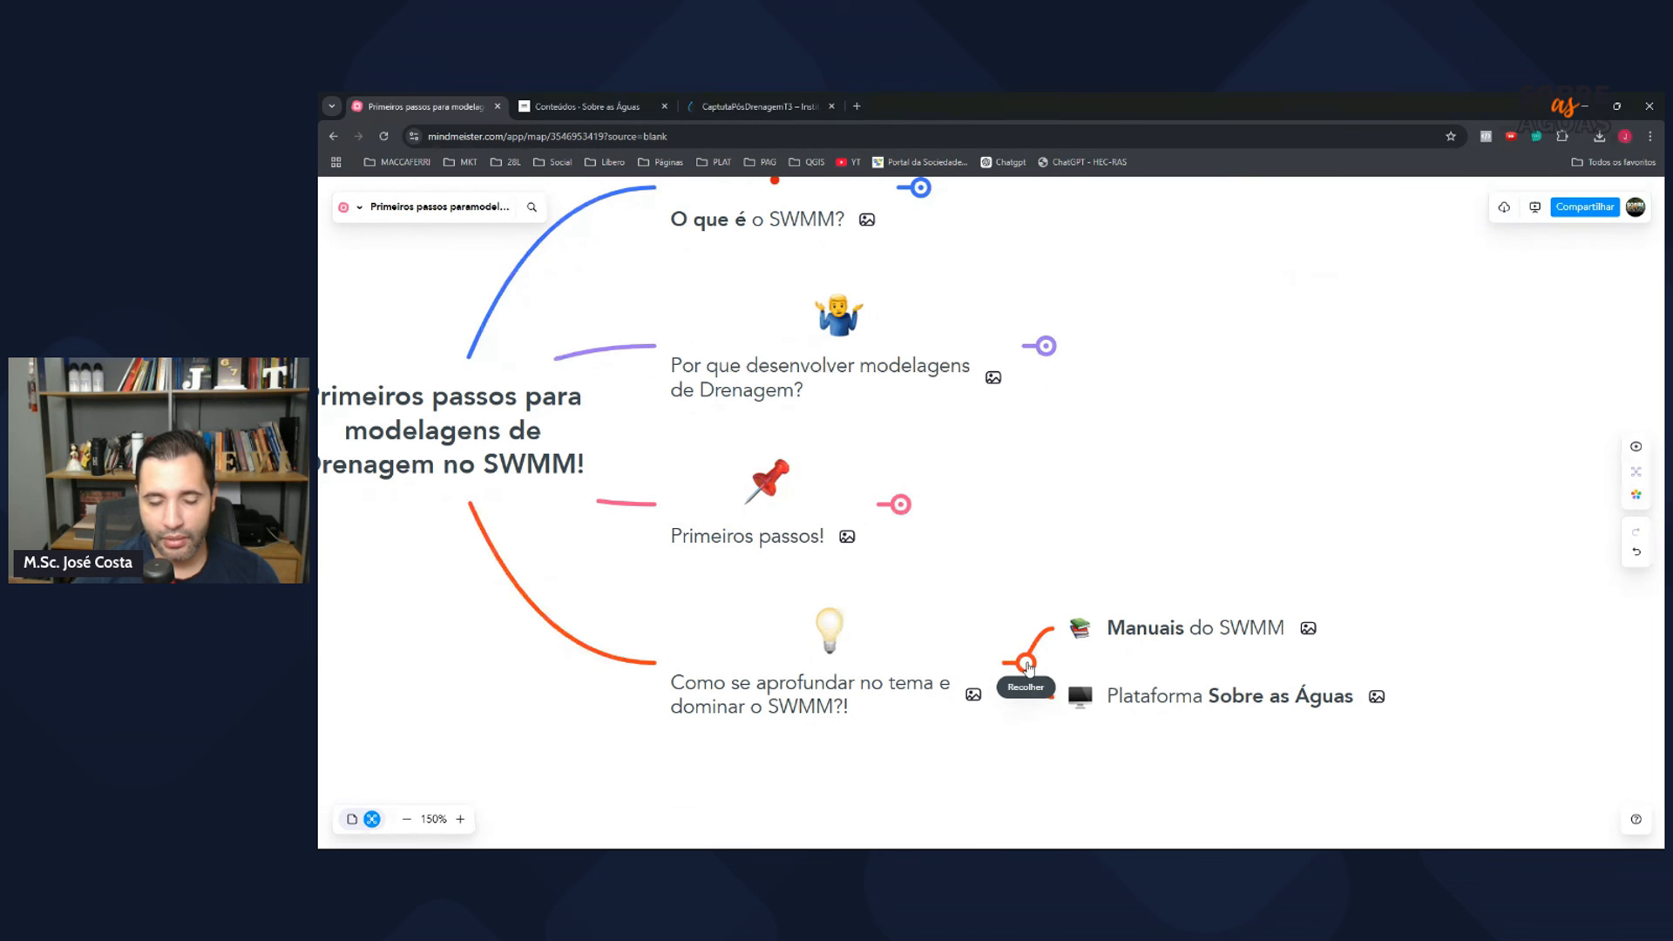
{"action": "left_click", "coordinate": [1029, 664]}
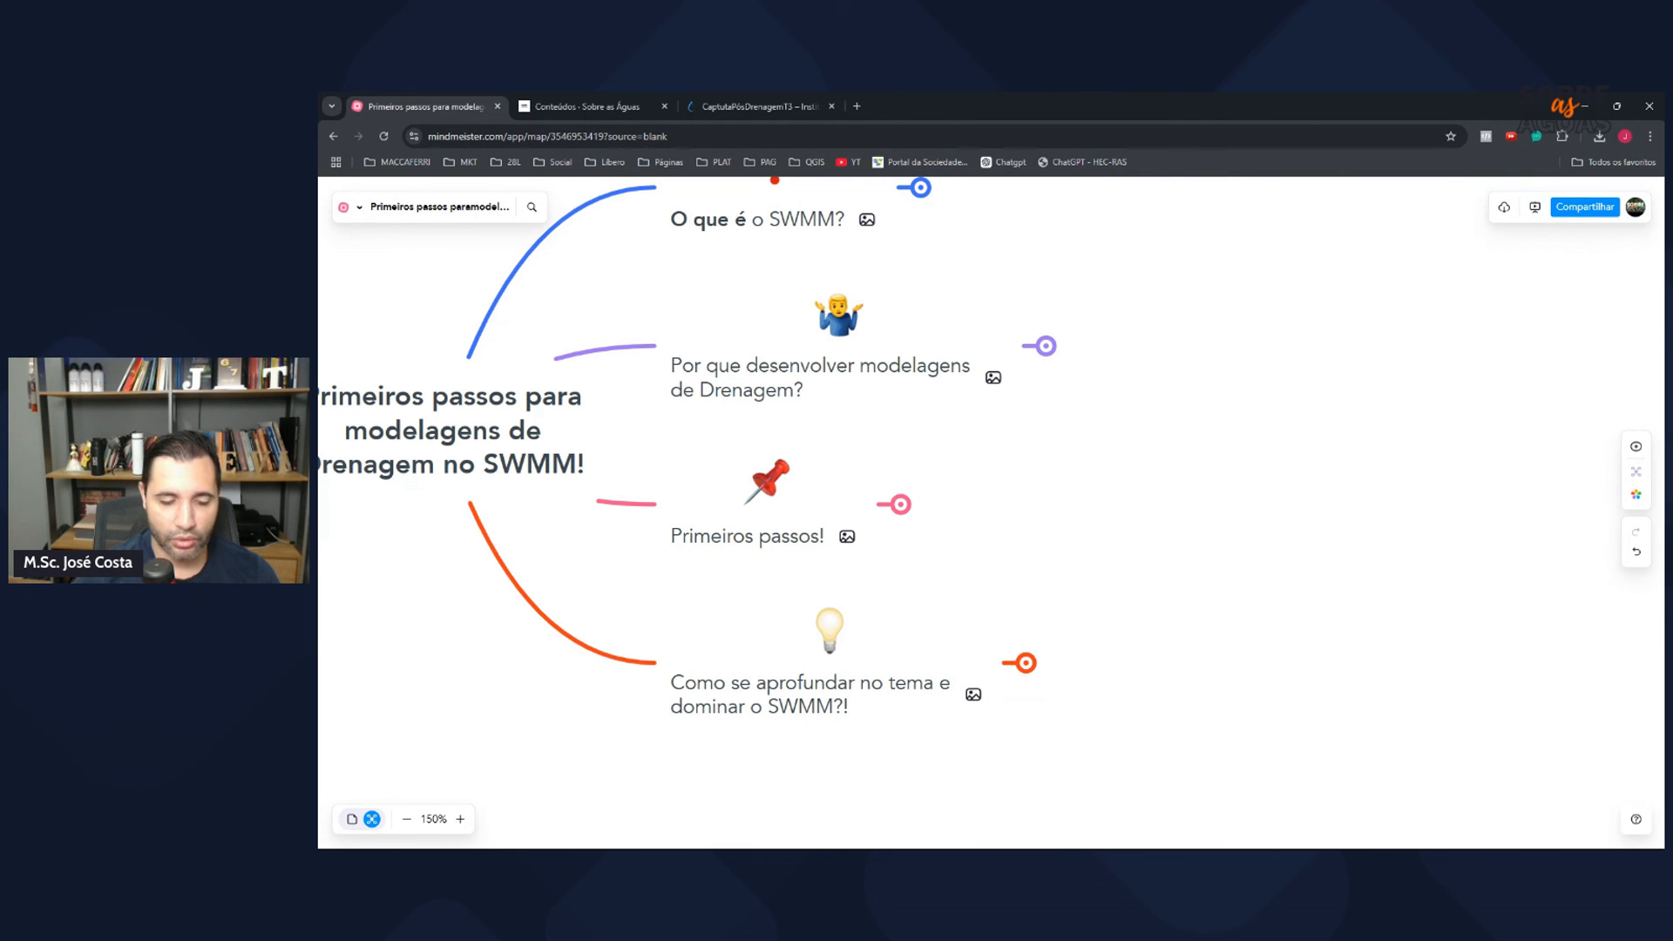